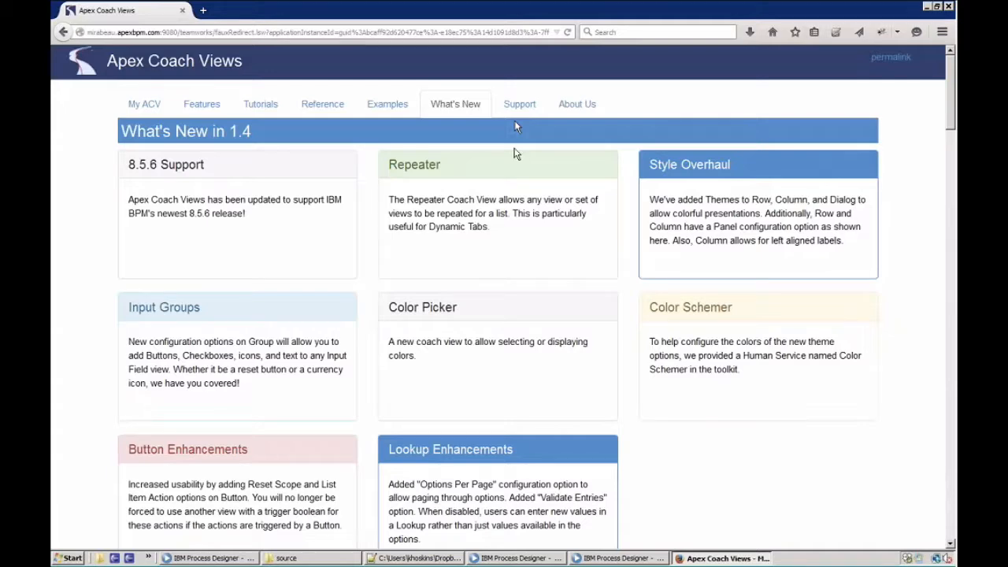
# Switch to the ACV2 Examples window in IBM Process Designer and open the "Apex Coach Views - START HERE" human service.
pyautogui.scroll(-2, 516, 153)
pyautogui.scroll(2, 516, 153)
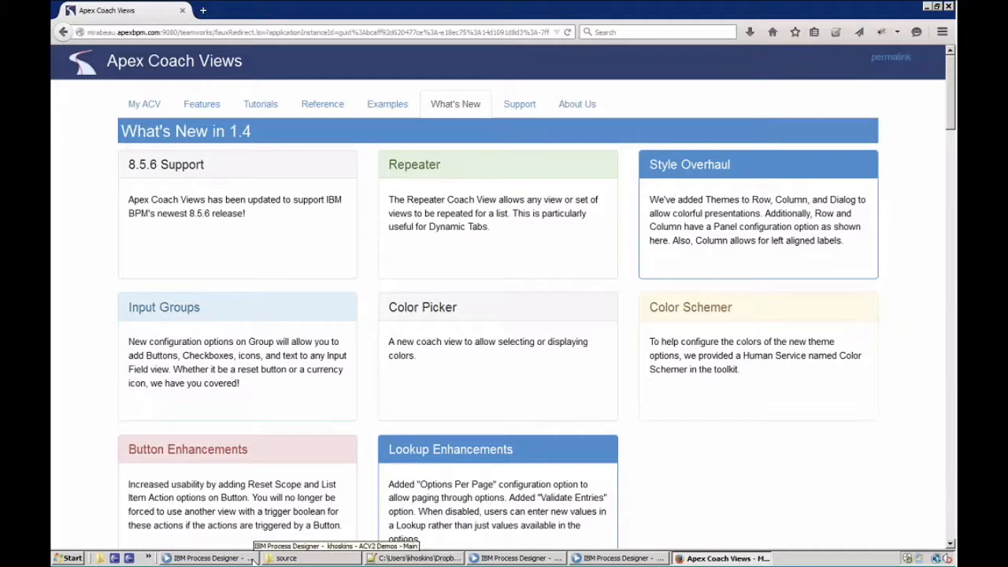
pyautogui.click(250, 558)
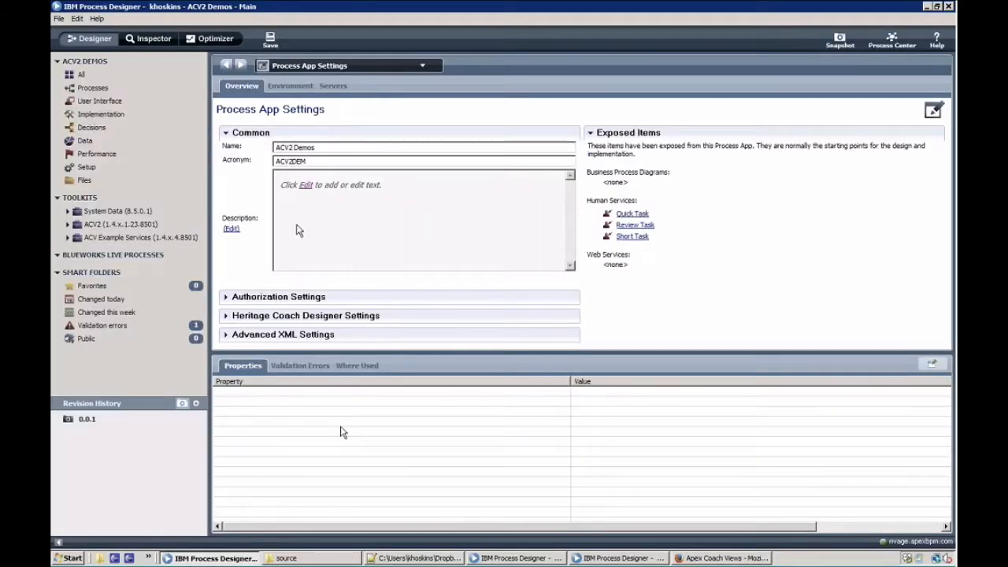
pyautogui.click(560, 557)
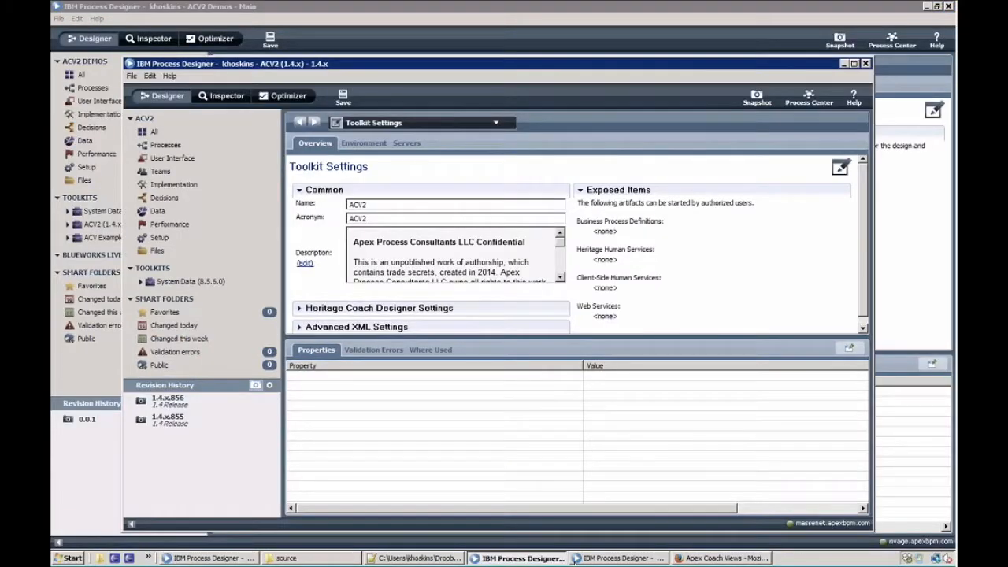
pyautogui.click(623, 557)
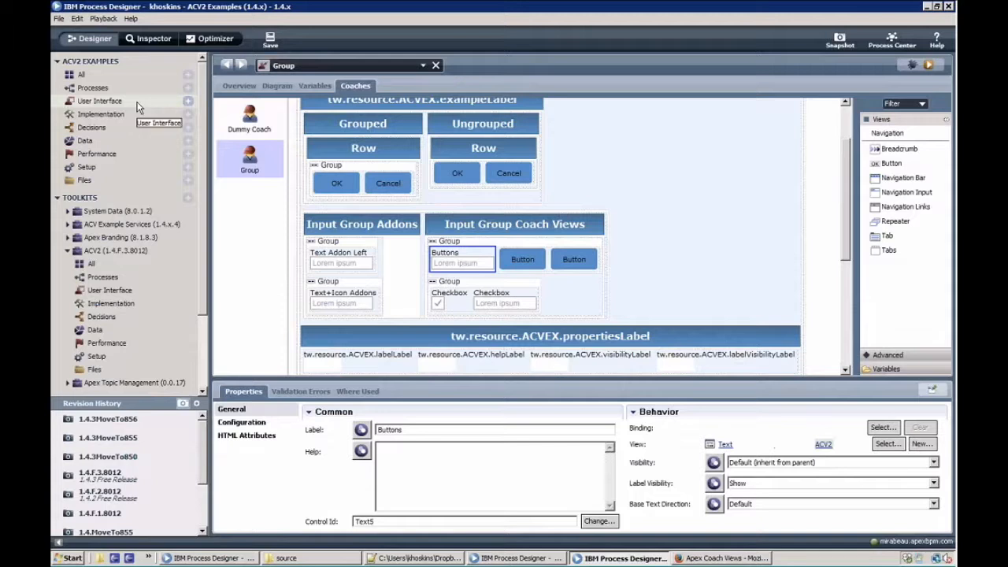
pyautogui.click(137, 102)
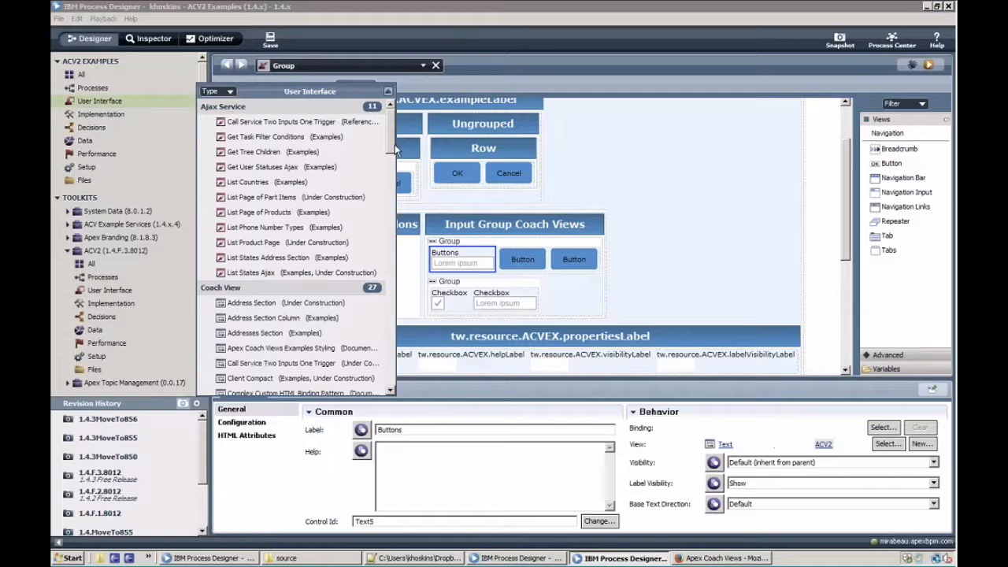
pyautogui.moveTo(391, 149); pyautogui.dragTo(386, 236)
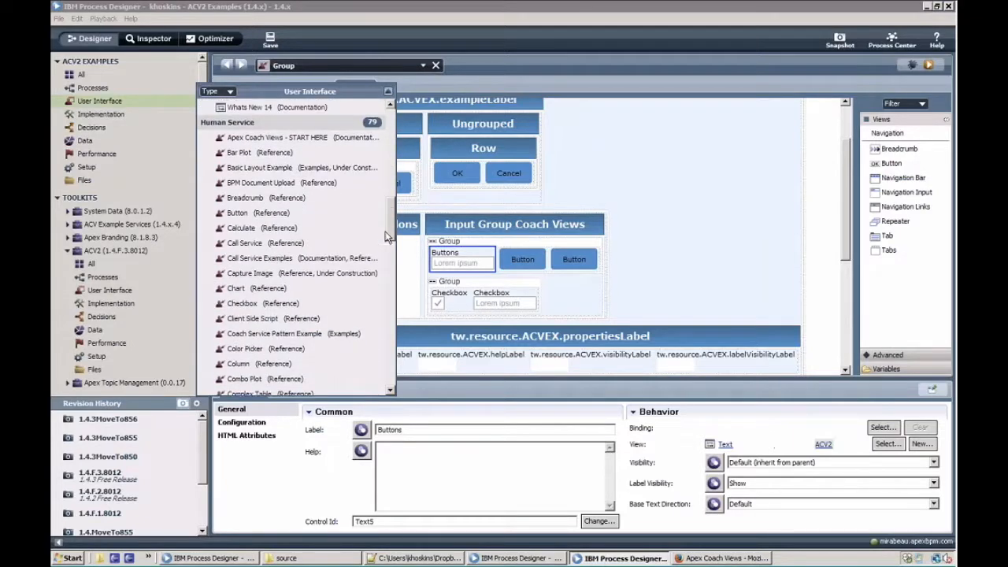
pyautogui.click(309, 140)
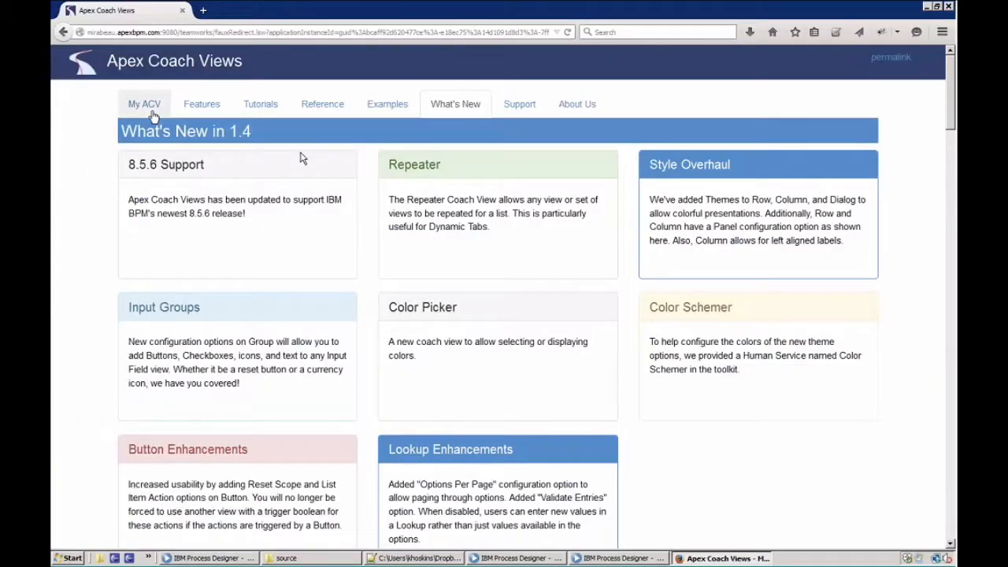
# Review the My ACV page of Apex Coach Views in the browser and return to the What's New page.
pyautogui.click(155, 114)
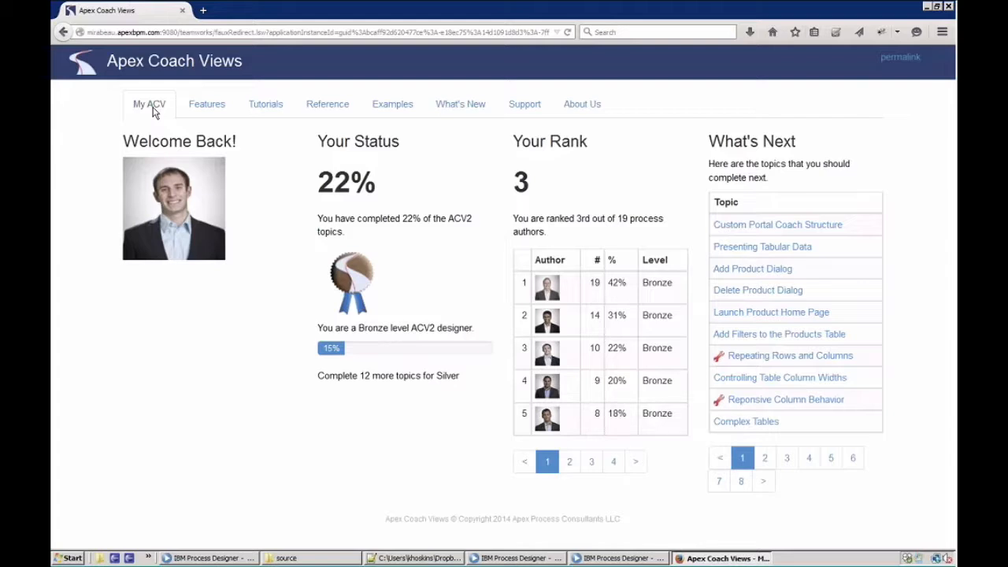
pyautogui.click(461, 110)
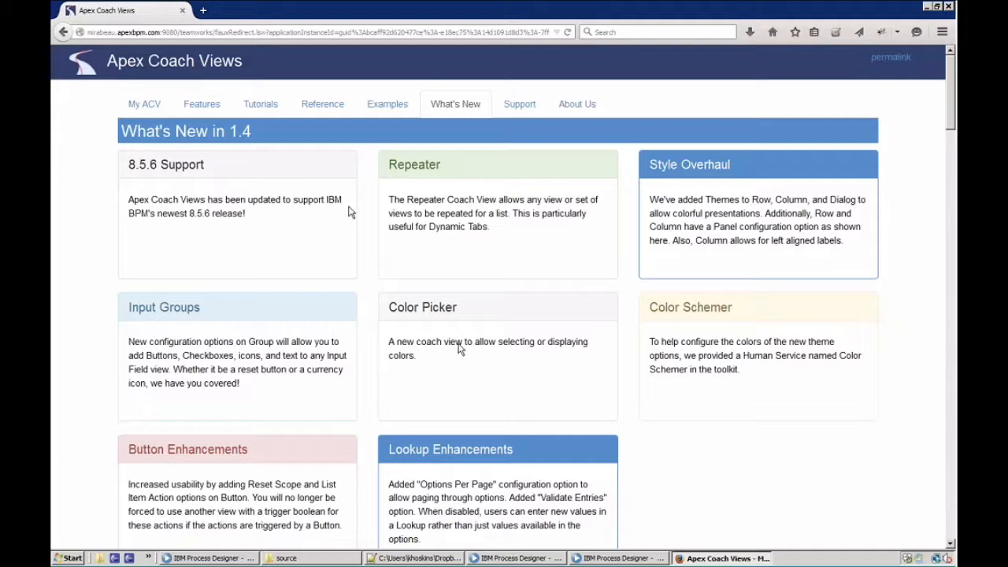
# In IBM Process Designer, open the ACV2 toolkit's Demo client-side human service and display its Coaches page in the web designer.
pyautogui.click(508, 557)
pyautogui.click(226, 160)
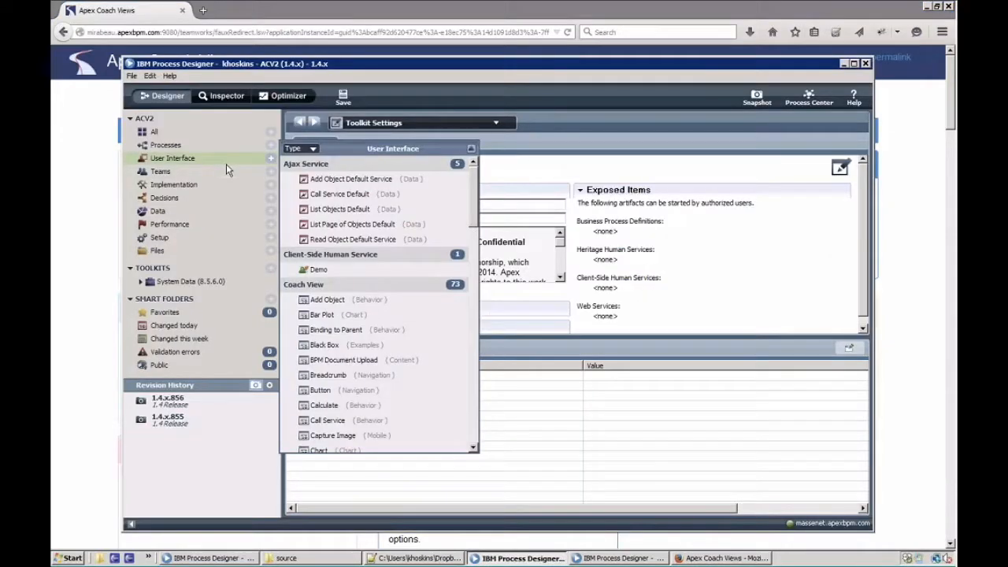
pyautogui.click(327, 270)
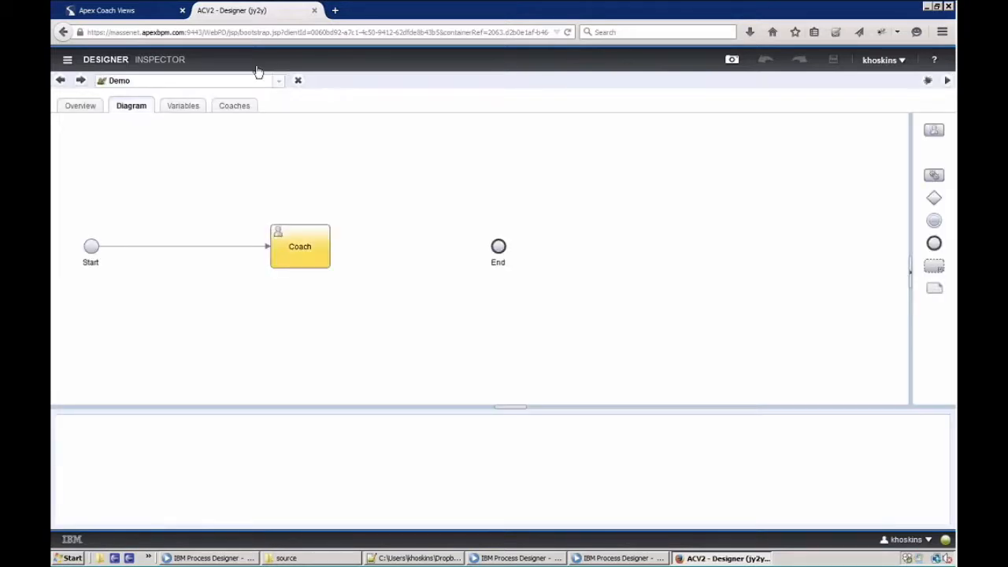
pyautogui.click(236, 107)
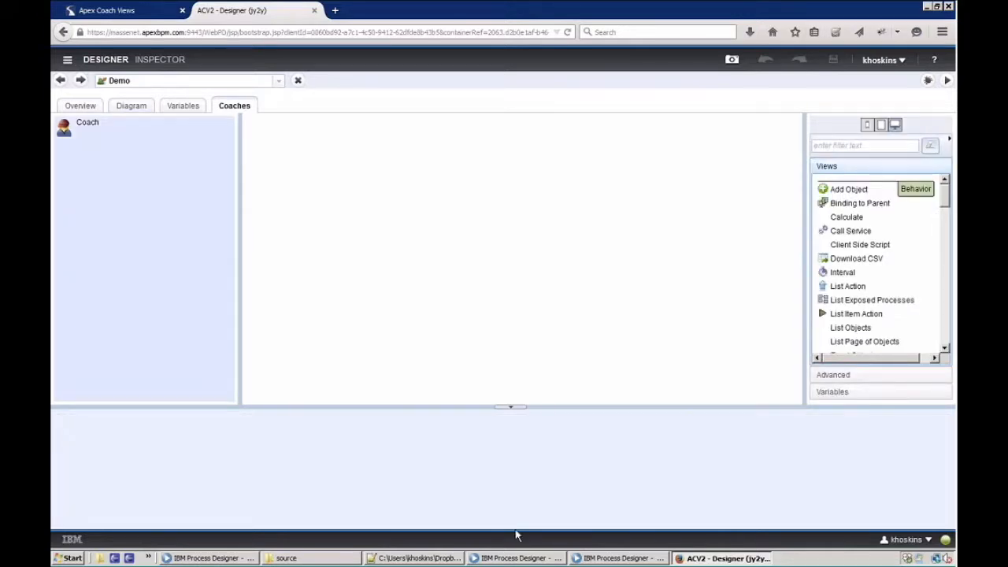
pyautogui.click(145, 12)
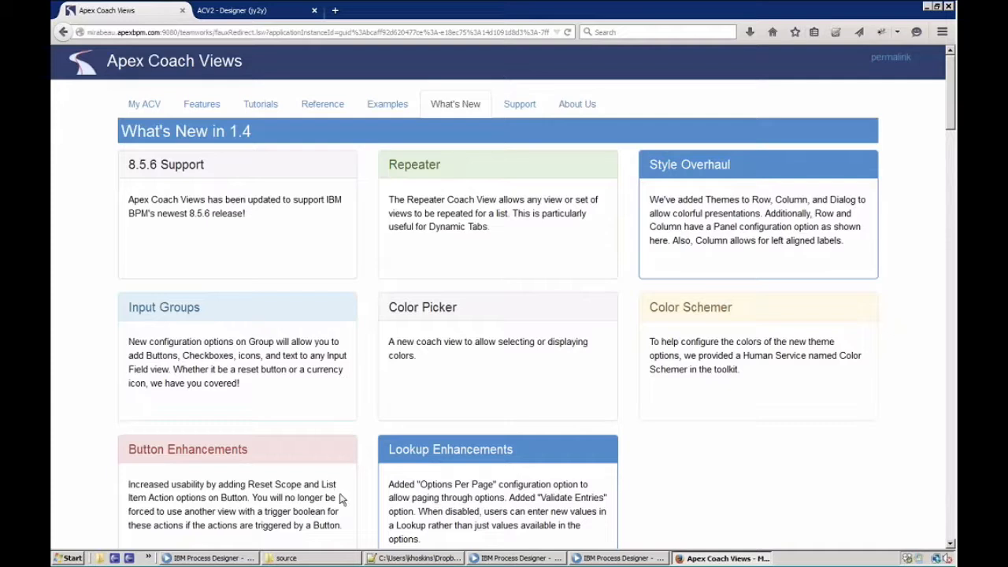
pyautogui.click(237, 10)
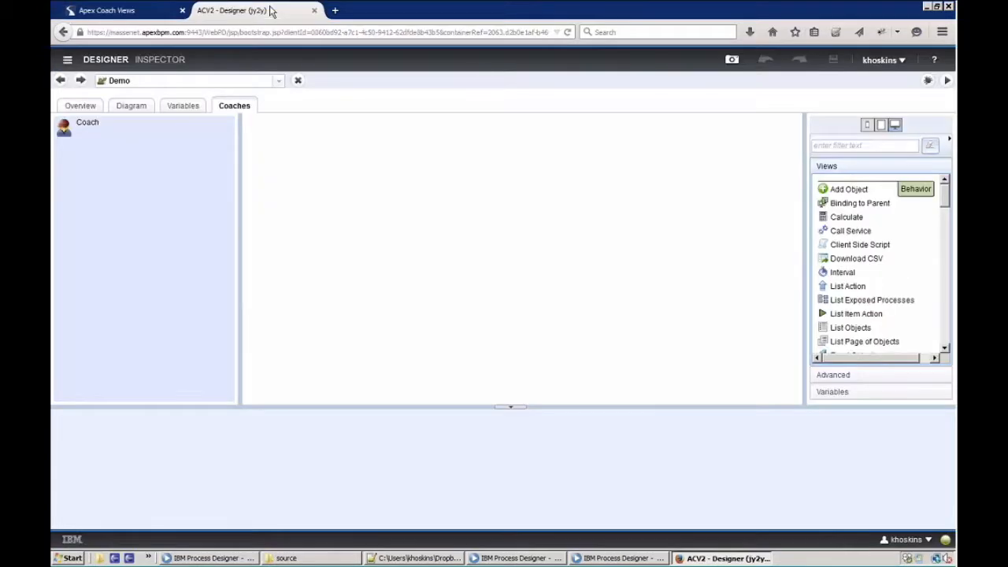
# Add a Page view to the empty coach and place a Container view inside it.
pyautogui.moveTo(944, 194); pyautogui.dragTo(934, 311)
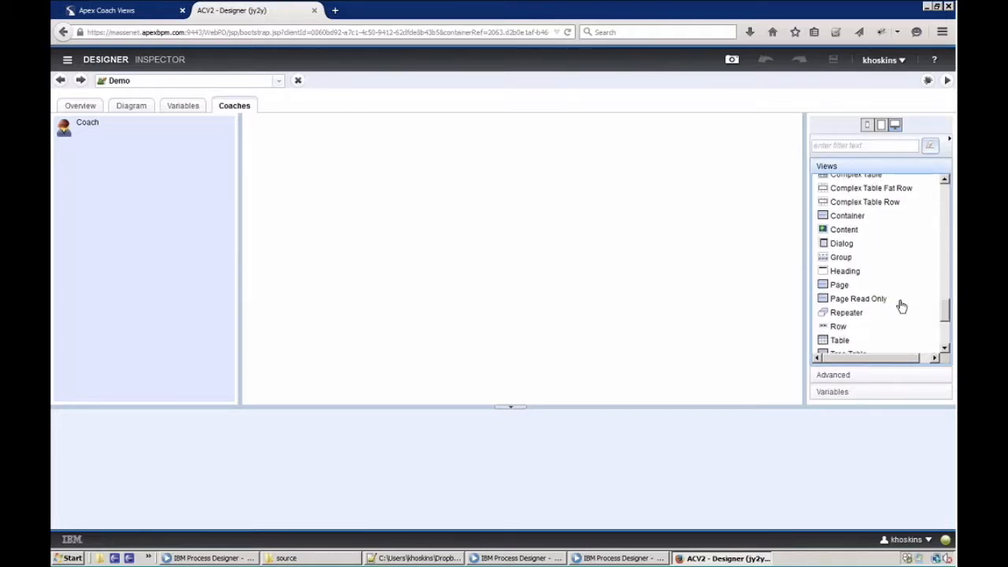
pyautogui.moveTo(839, 284); pyautogui.dragTo(638, 244)
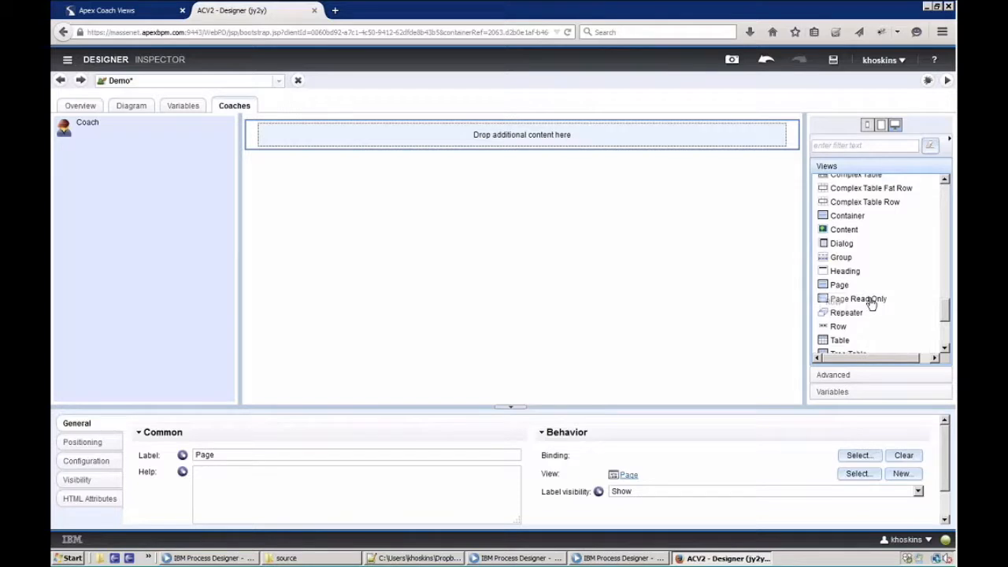
pyautogui.moveTo(840, 285); pyautogui.dragTo(934, 299)
pyautogui.scroll(2, 945, 299)
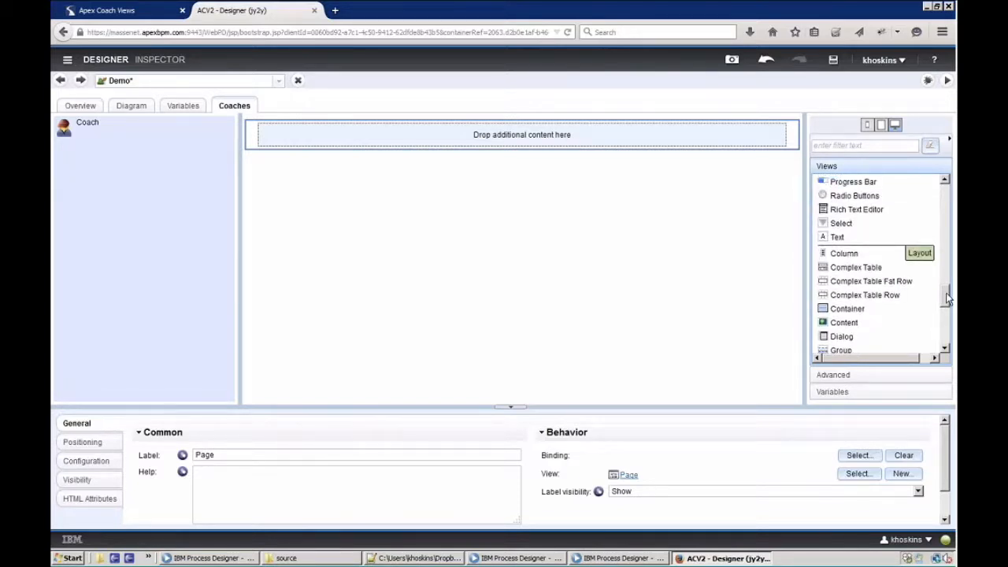
pyautogui.moveTo(857, 314); pyautogui.dragTo(474, 137)
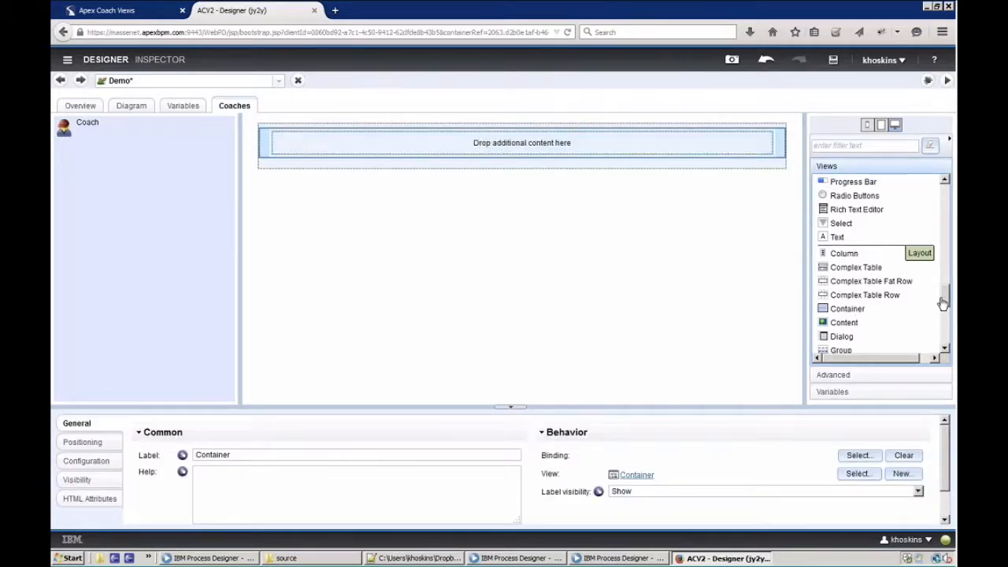
# Add a Row inside the Container and configure it with heading level 3 and the Primary theme.
pyautogui.scroll(-3, 942, 303)
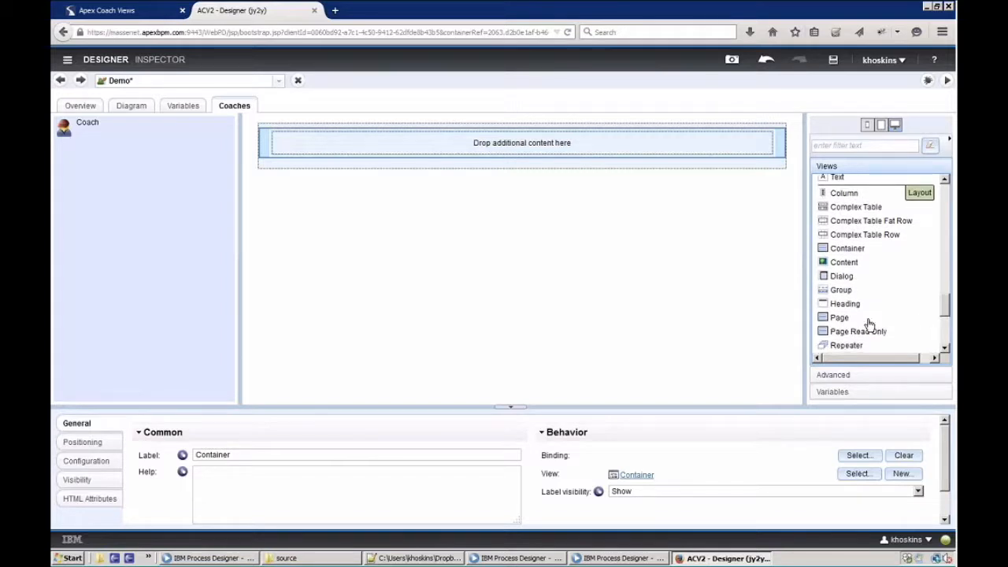
pyautogui.scroll(-2, 947, 315)
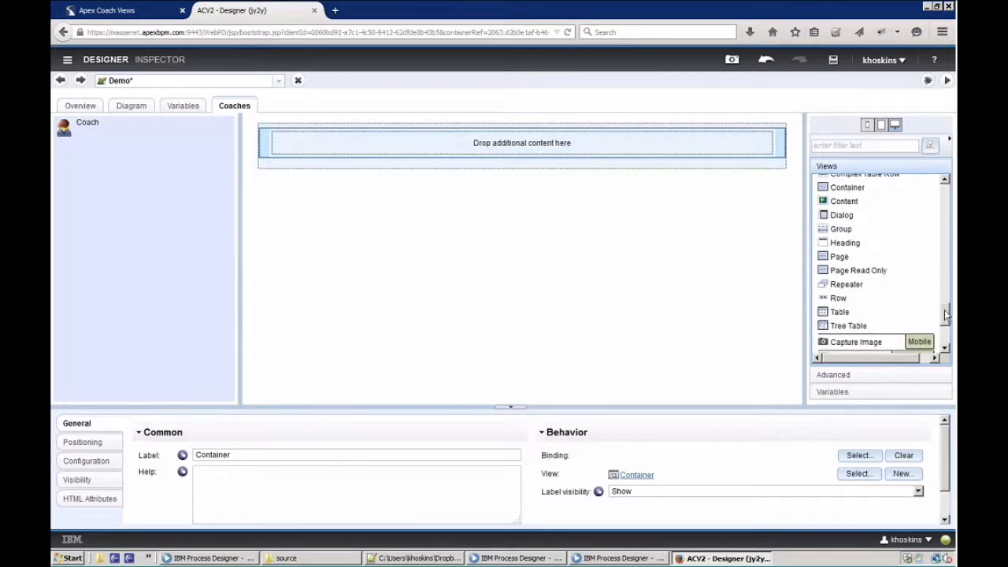
pyautogui.moveTo(849, 305); pyautogui.dragTo(542, 148)
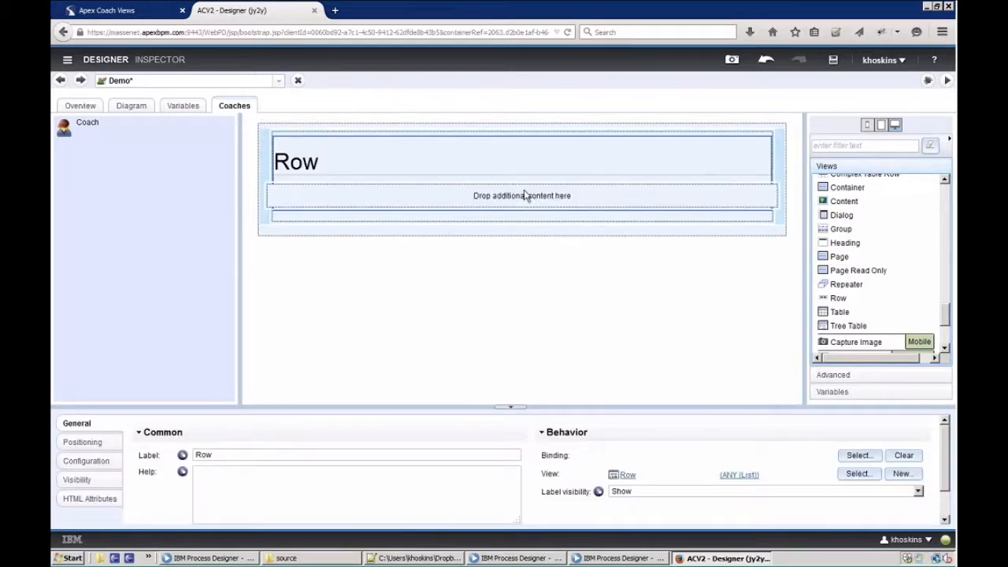
pyautogui.click(87, 461)
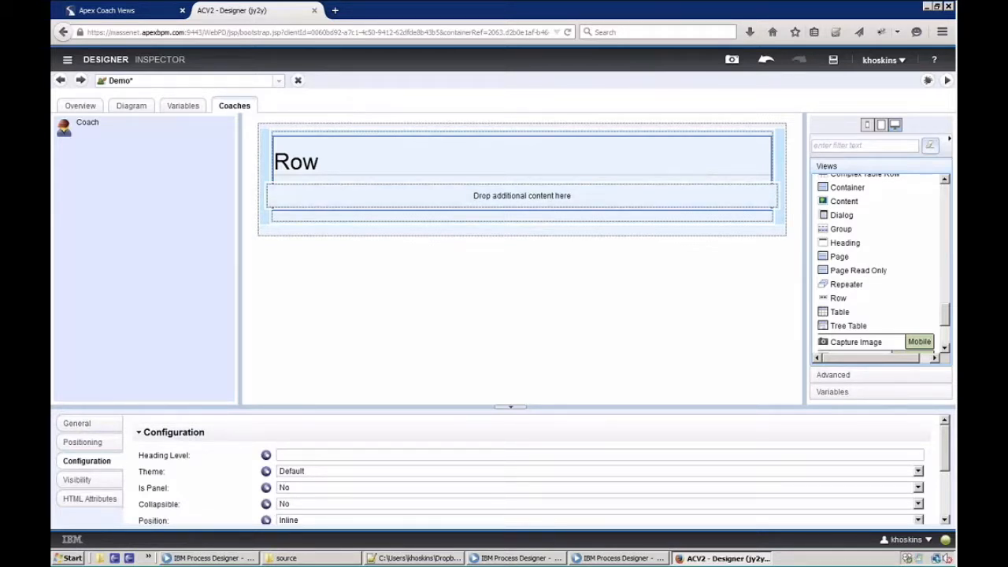
pyautogui.write('3')
pyautogui.click(318, 472)
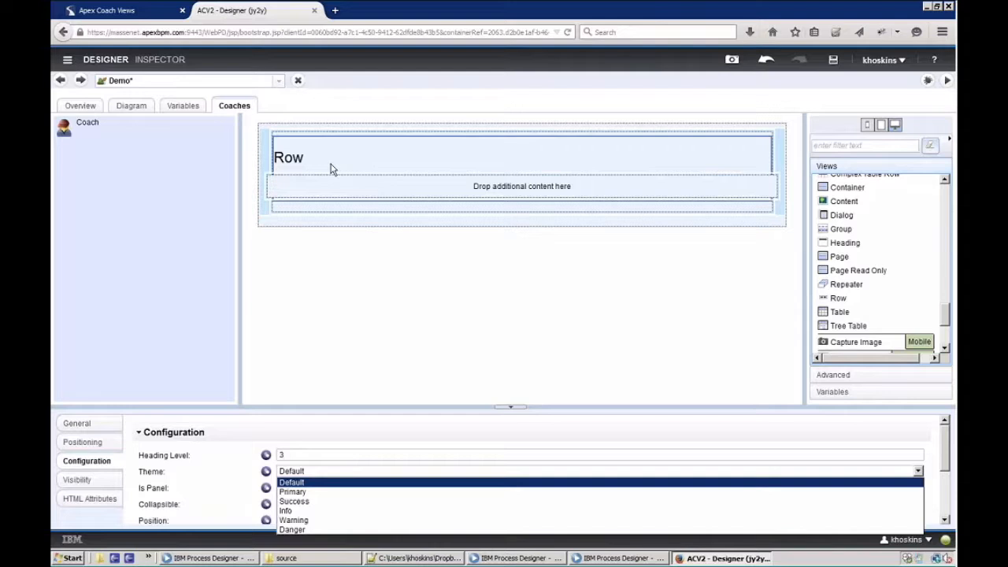
pyautogui.click(307, 493)
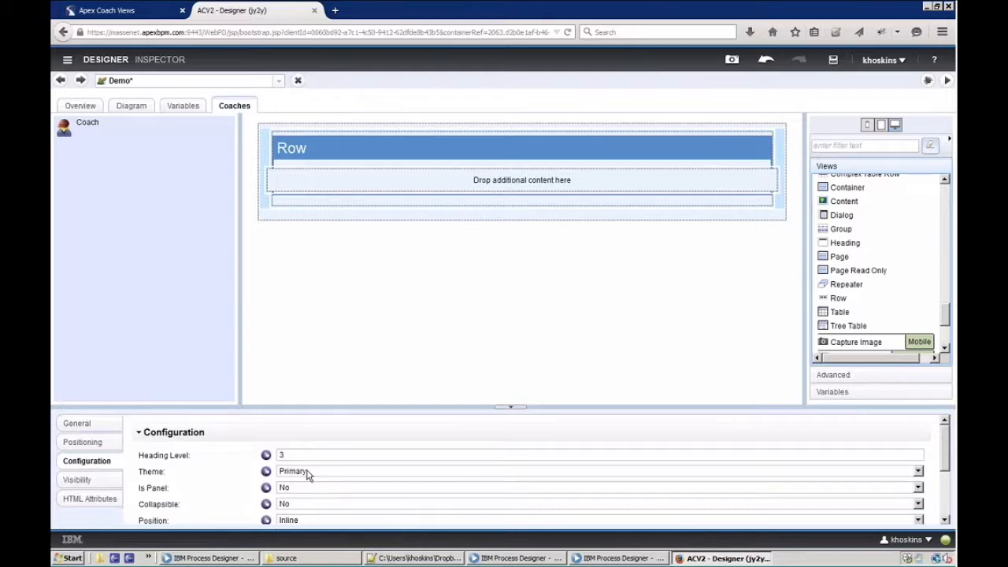
# Try the Success and Info themes on the Row and set it back to Primary.
pyautogui.click(309, 473)
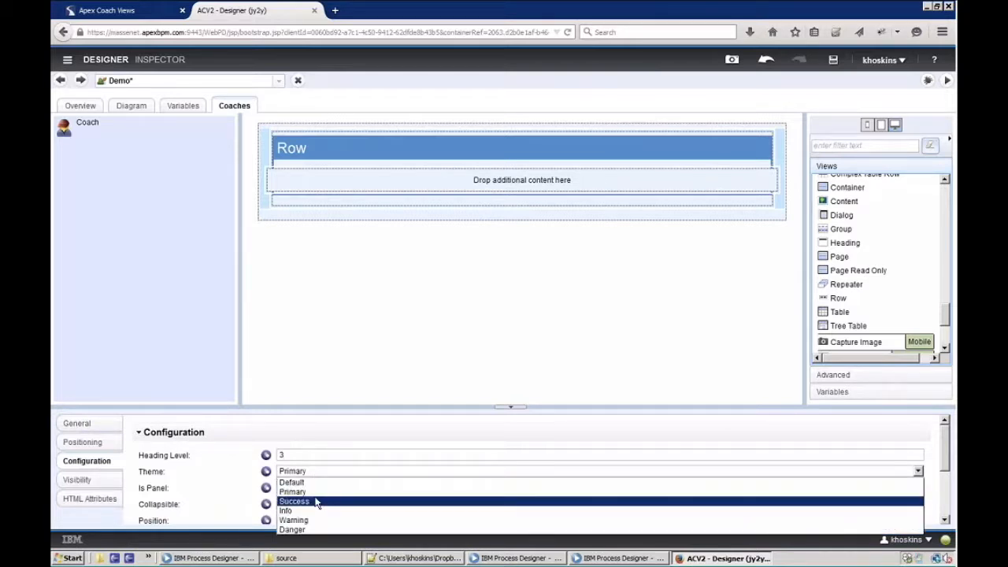
pyautogui.click(315, 501)
pyautogui.click(317, 473)
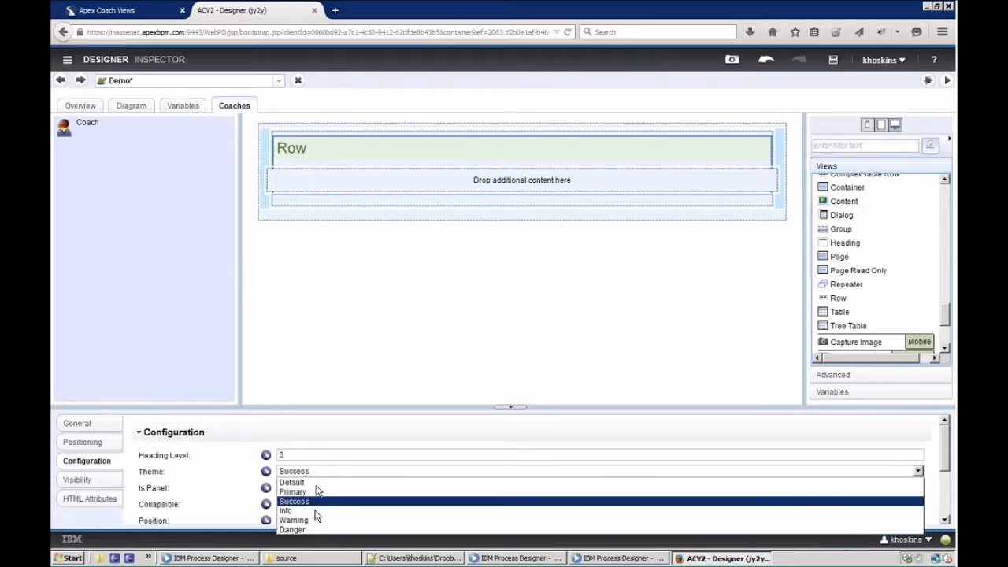
pyautogui.click(317, 511)
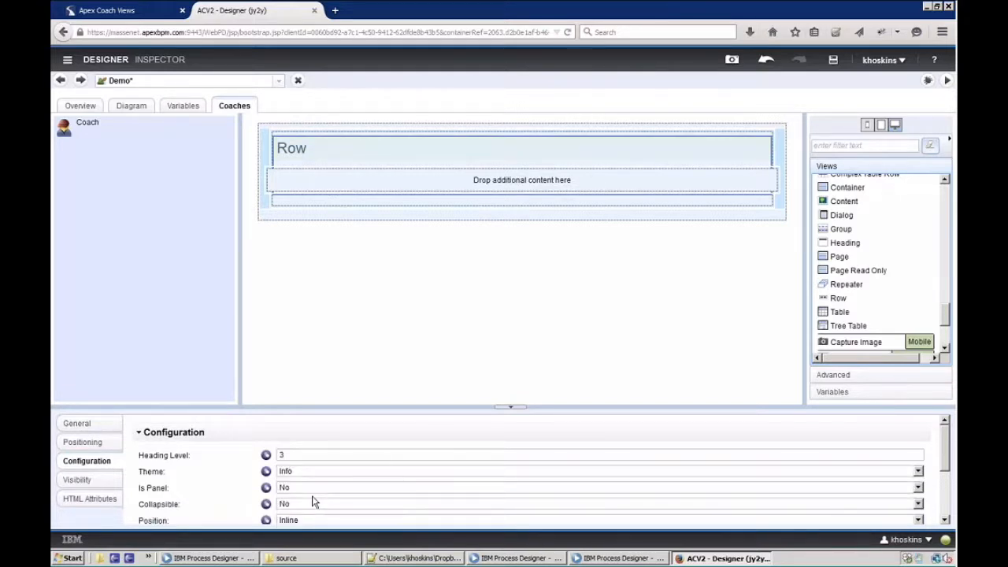
pyautogui.click(315, 471)
pyautogui.click(298, 492)
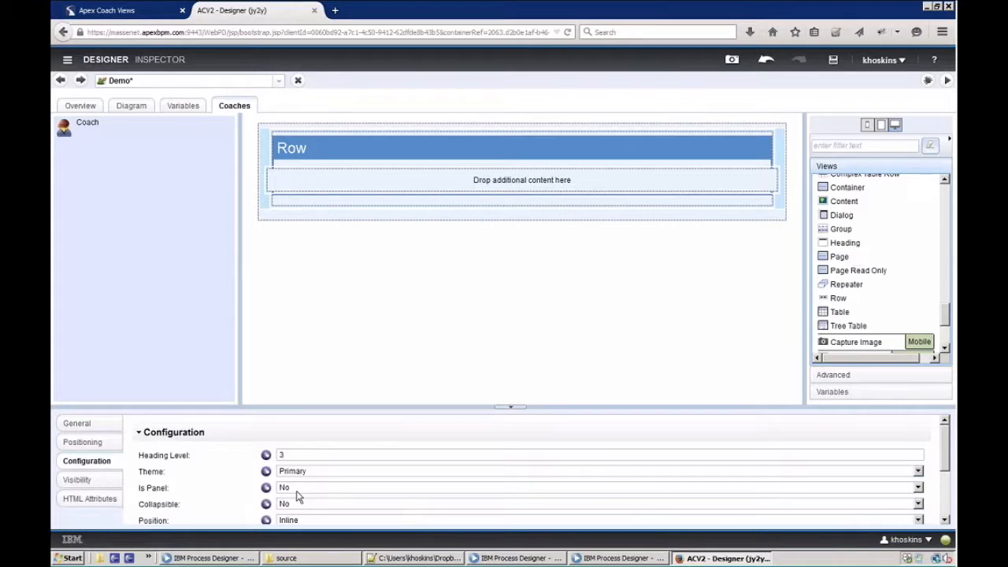
# Add a Column inside the Row and set its heading level to 4.
pyautogui.moveTo(945, 315); pyautogui.dragTo(947, 303)
pyautogui.moveTo(843, 217); pyautogui.dragTo(503, 188)
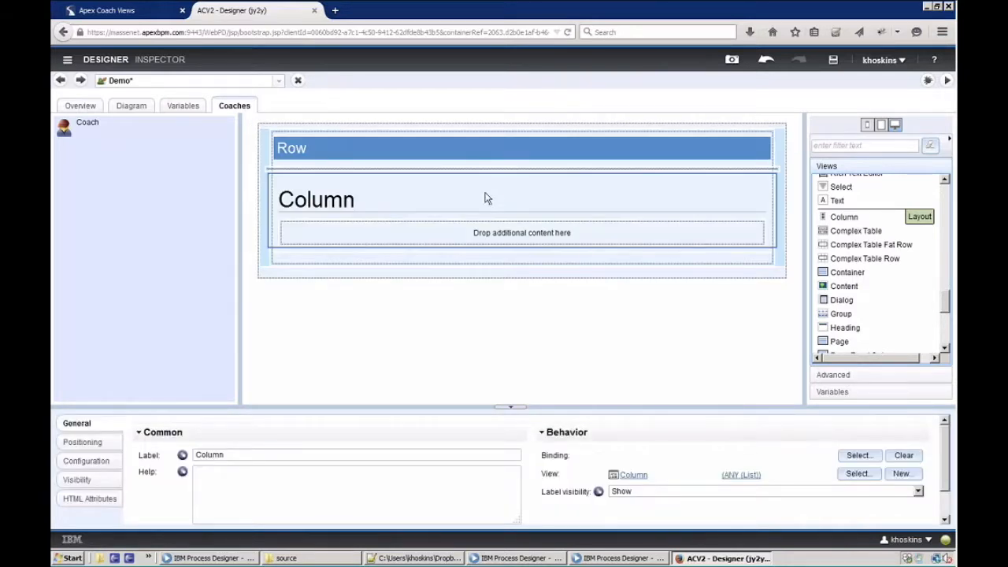
pyautogui.click(87, 461)
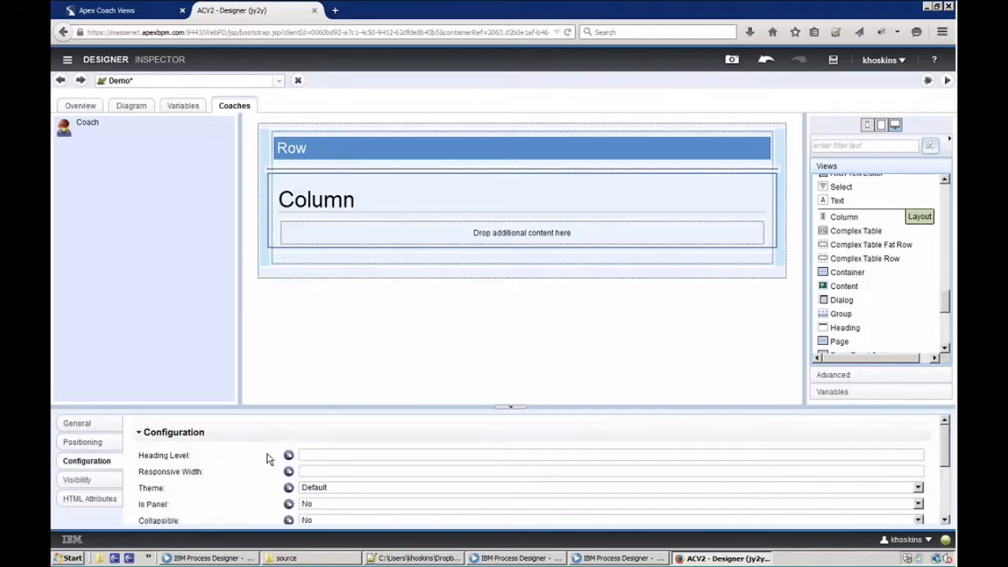
pyautogui.click(328, 455)
pyautogui.click(333, 471)
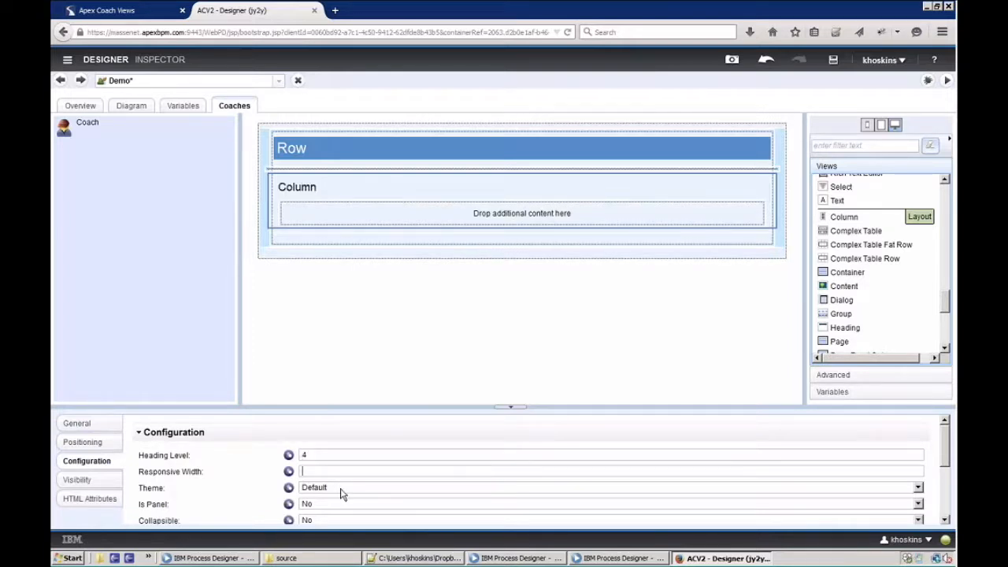
# Set the Column's theme to Danger and make it a panel.
pyautogui.click(341, 489)
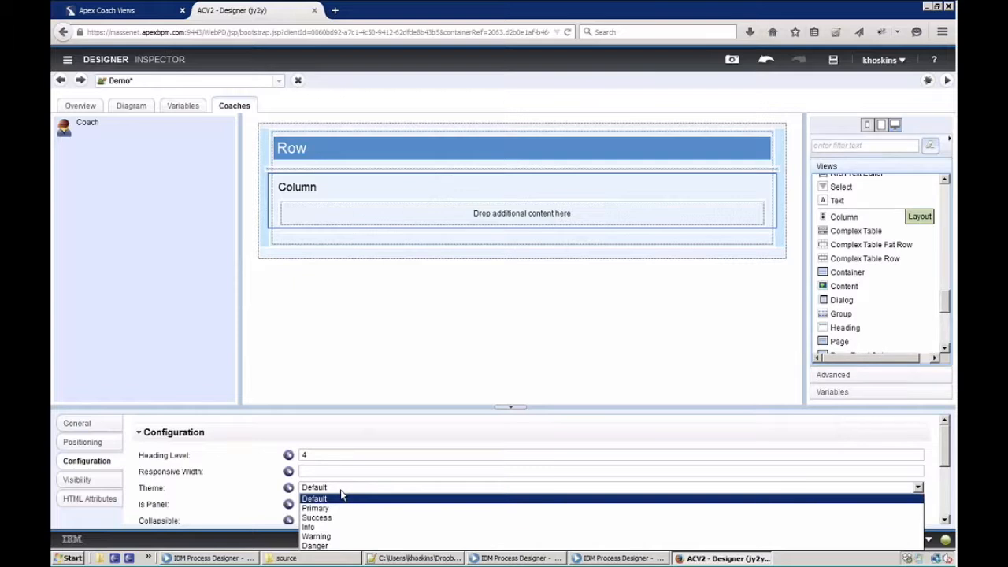
pyautogui.click(315, 546)
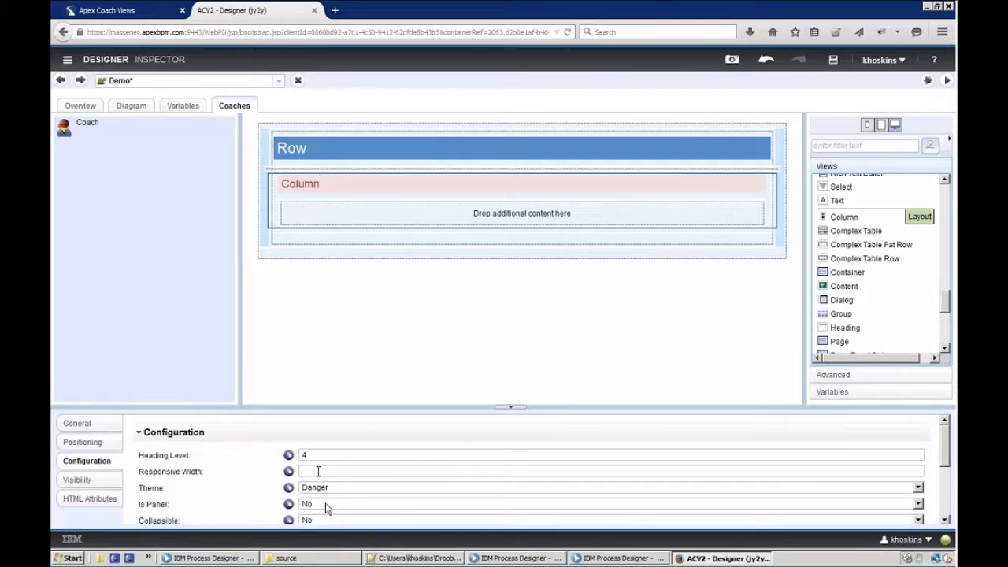
pyautogui.click(325, 503)
pyautogui.click(315, 521)
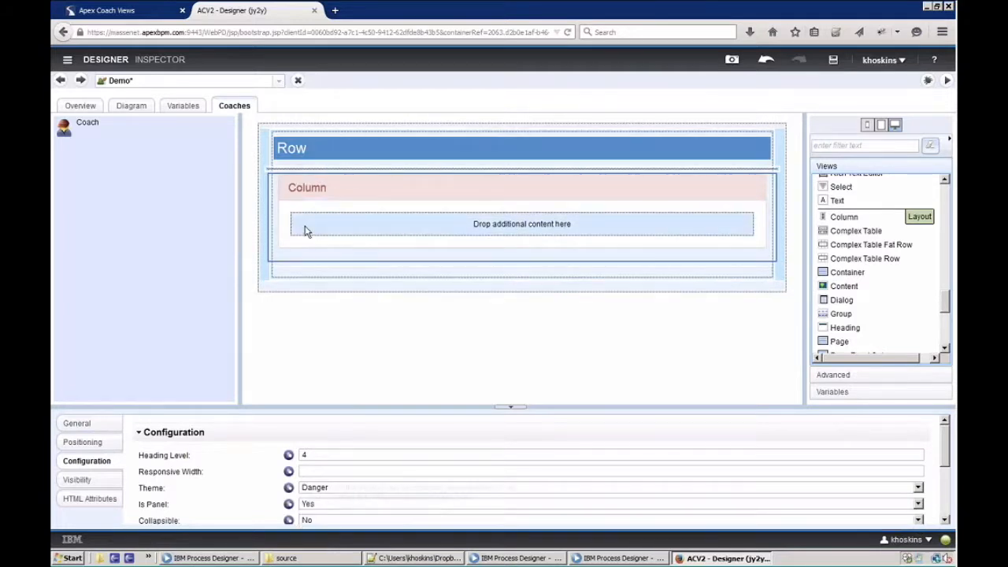
# Set the Column's responsive width to 12,6,6,4.
pyautogui.click(315, 470)
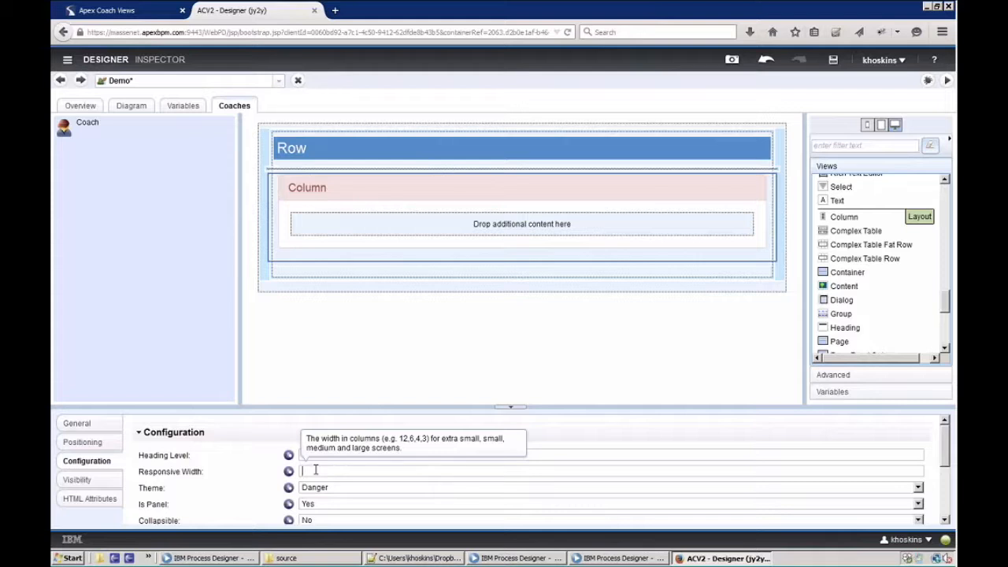
pyautogui.write('12,6,4')
pyautogui.write(',6,')
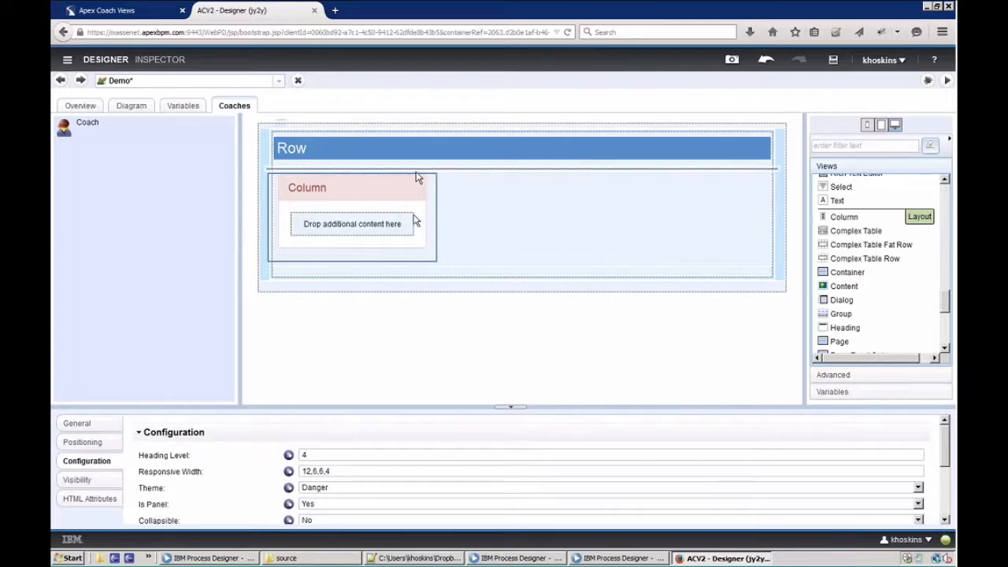
# Preview the coach at the medium and small screen sizes and return to the large screen size.
pyautogui.click(880, 128)
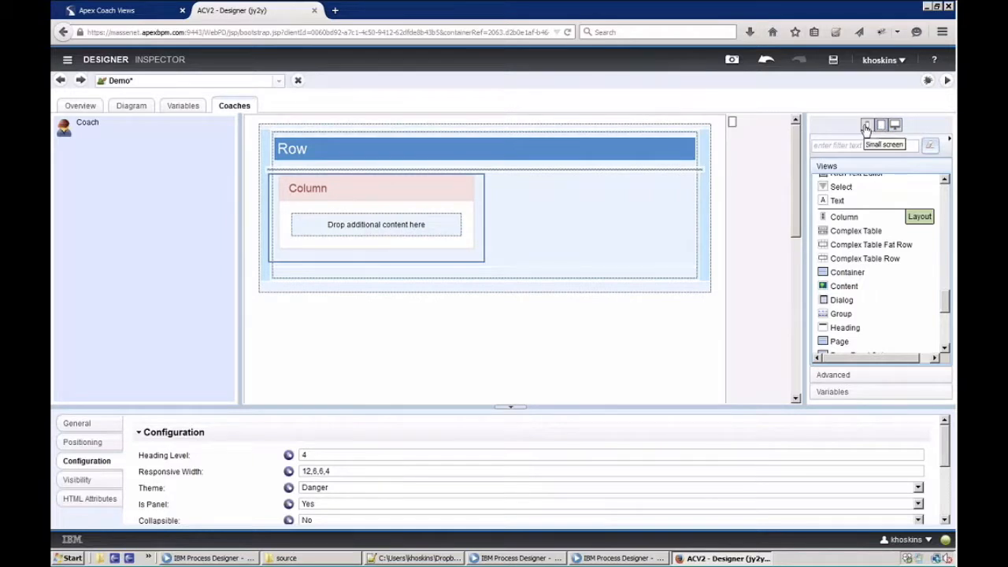
pyautogui.click(866, 127)
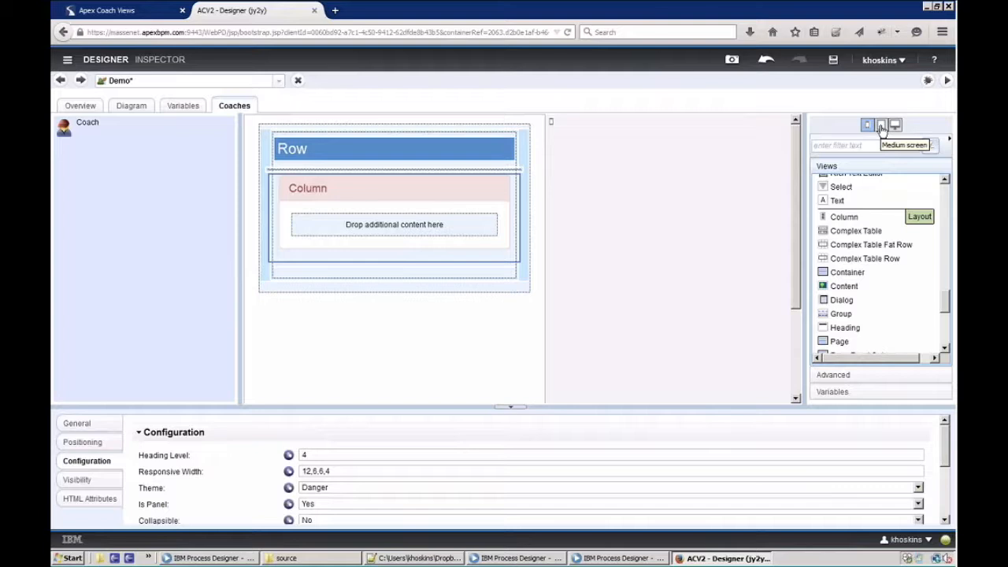
pyautogui.click(881, 128)
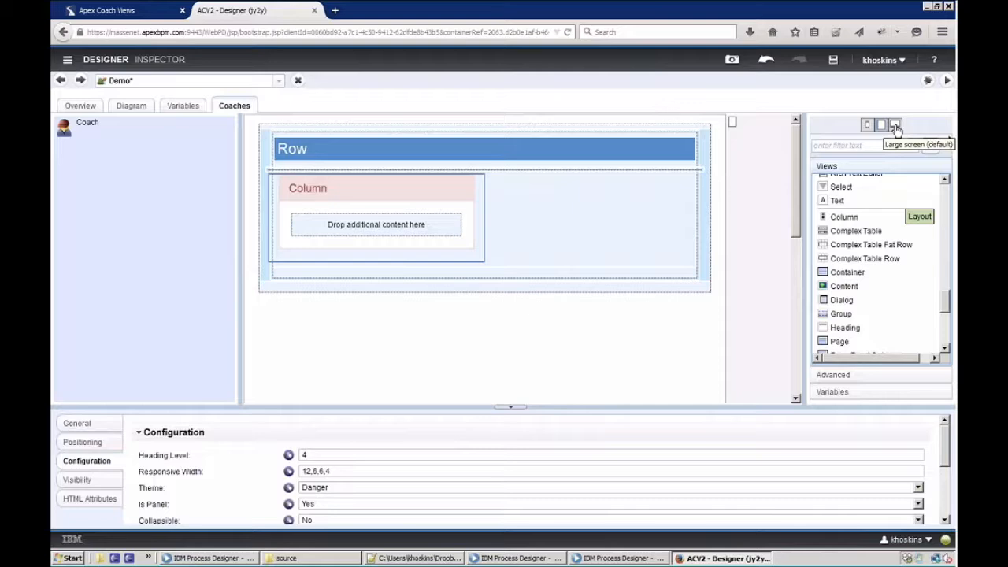
pyautogui.click(895, 126)
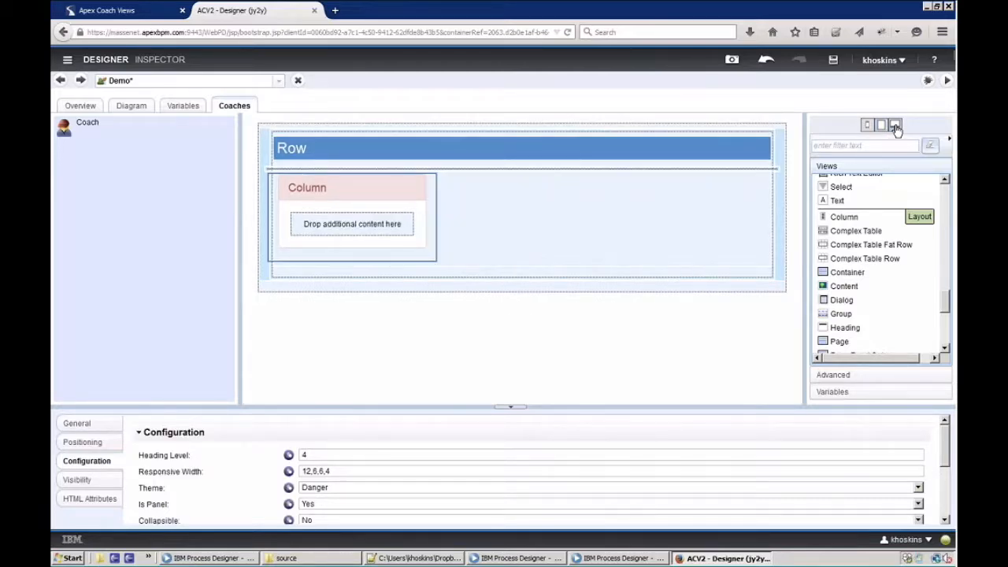
# Narrow the browser window to check how the Row and Column layout responds, and maximize the window again.
pyautogui.click(937, 6)
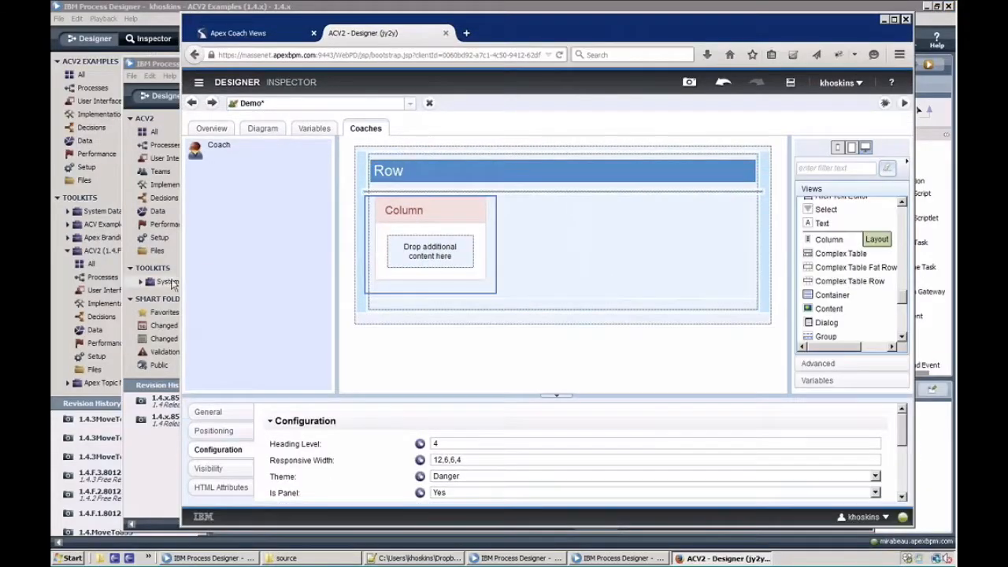
pyautogui.moveTo(180, 281); pyautogui.dragTo(383, 281)
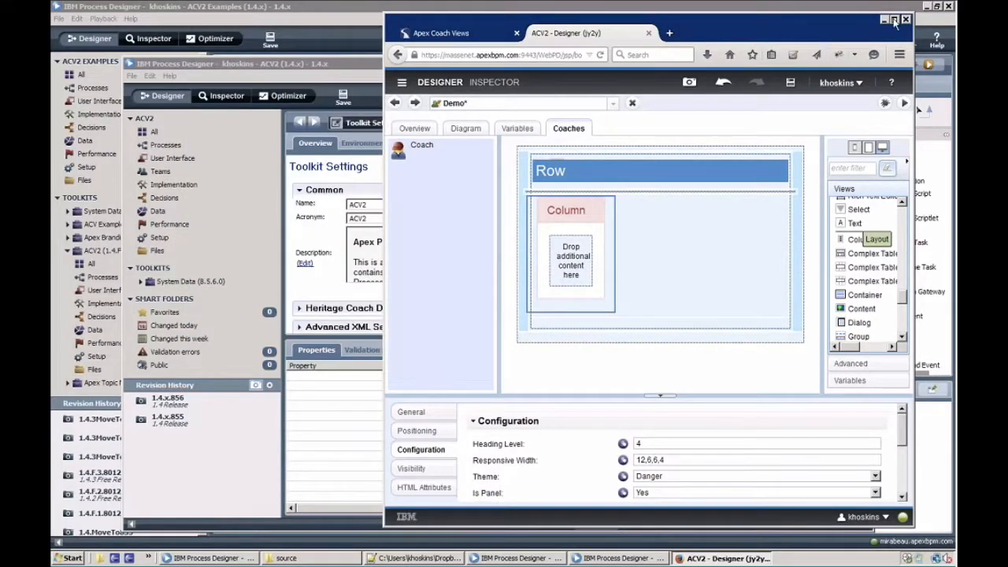
pyautogui.click(894, 19)
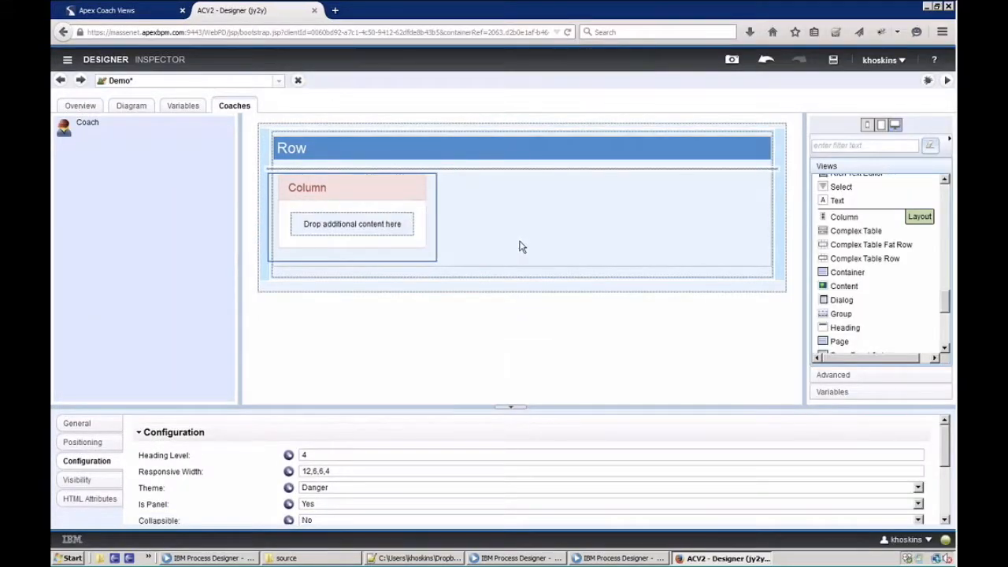
# Add a Text view inside the Column with the help text "Help text" and the label "Labels".
pyautogui.moveTo(837, 187); pyautogui.dragTo(369, 228)
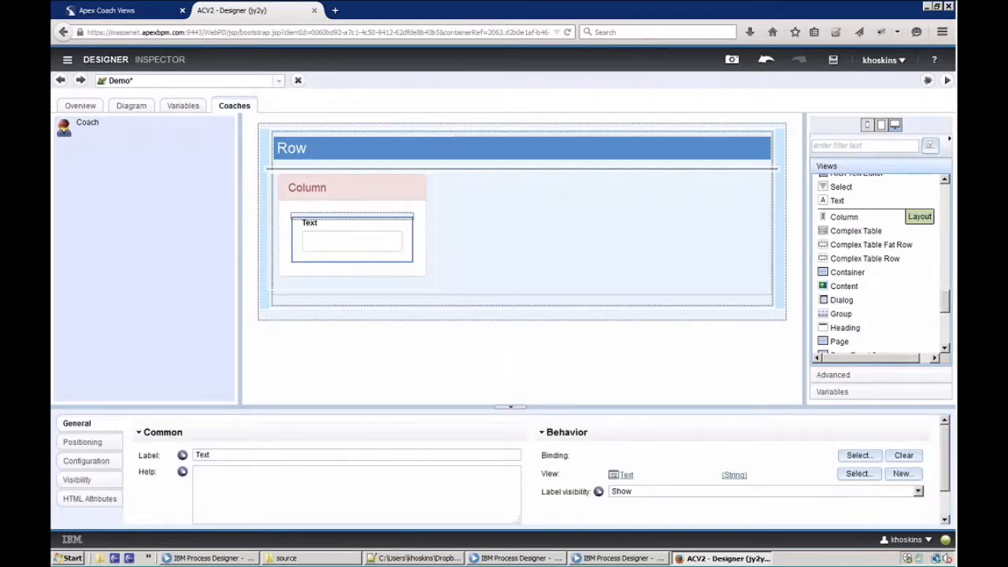
pyautogui.click(286, 495)
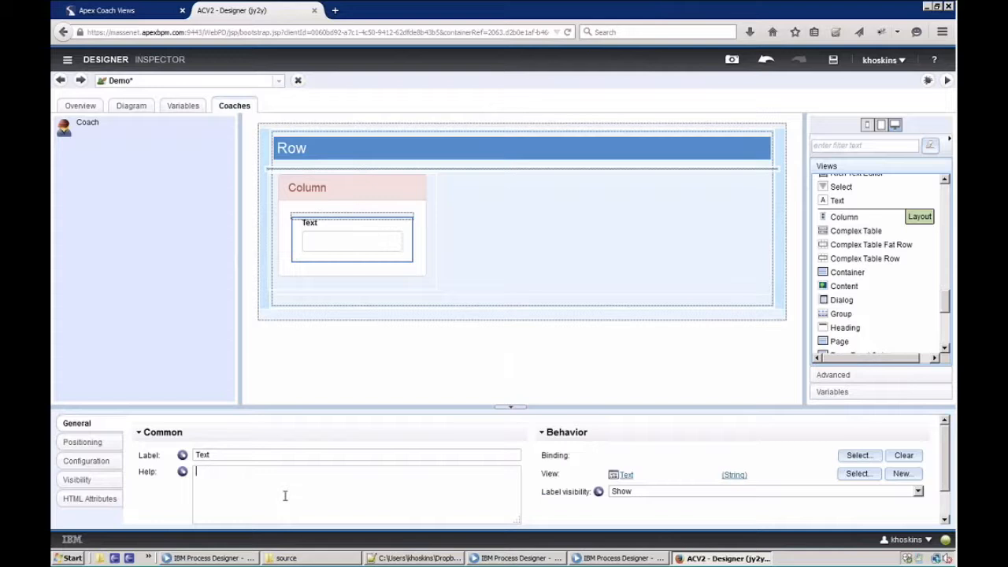
pyautogui.write('Help text')
pyautogui.hotkey('shift', 'Tab')
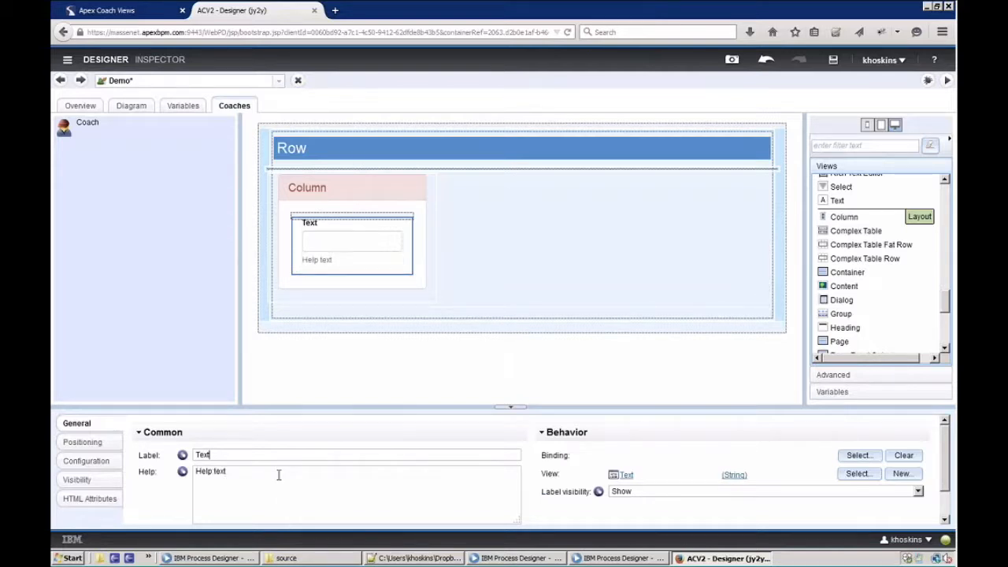
pyautogui.hotkey('ctrl', 'a')
pyautogui.write('Labels')
pyautogui.press('Tab')
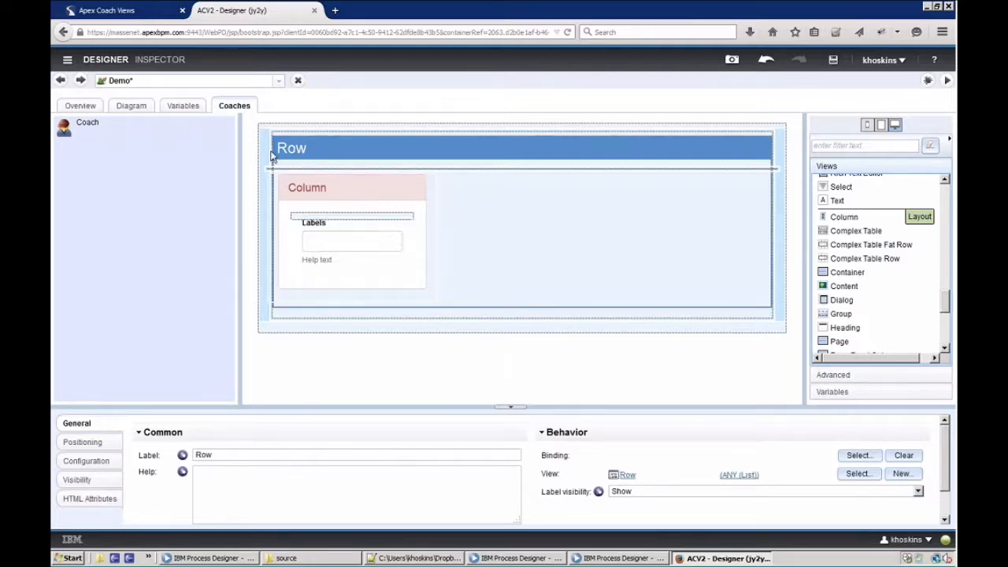
# Switch to the IBM Process Designer window that has the ACV2 Examples process app open.
pyautogui.click(134, 12)
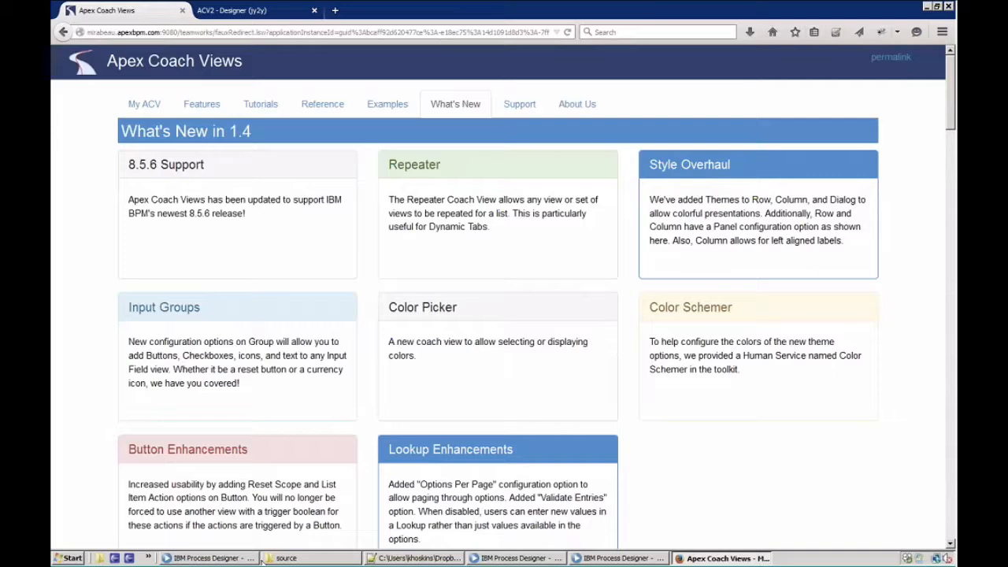
pyautogui.click(252, 558)
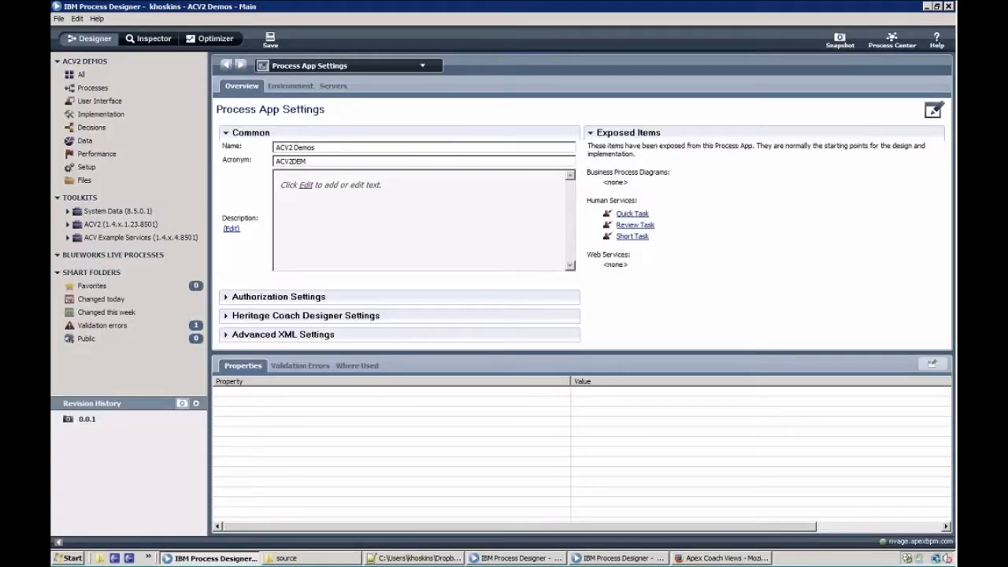
pyautogui.click(514, 558)
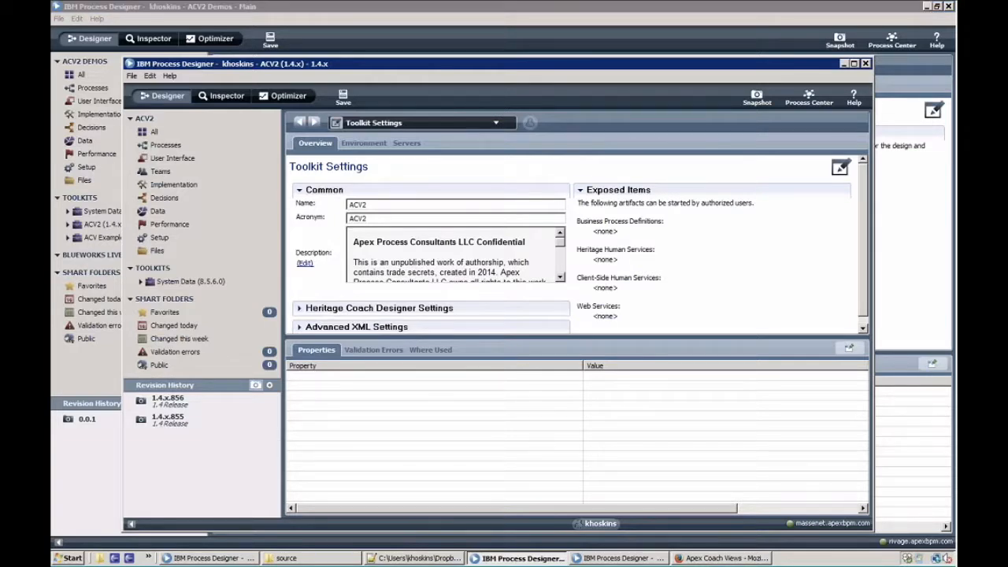
pyautogui.click(620, 559)
pyautogui.click(130, 107)
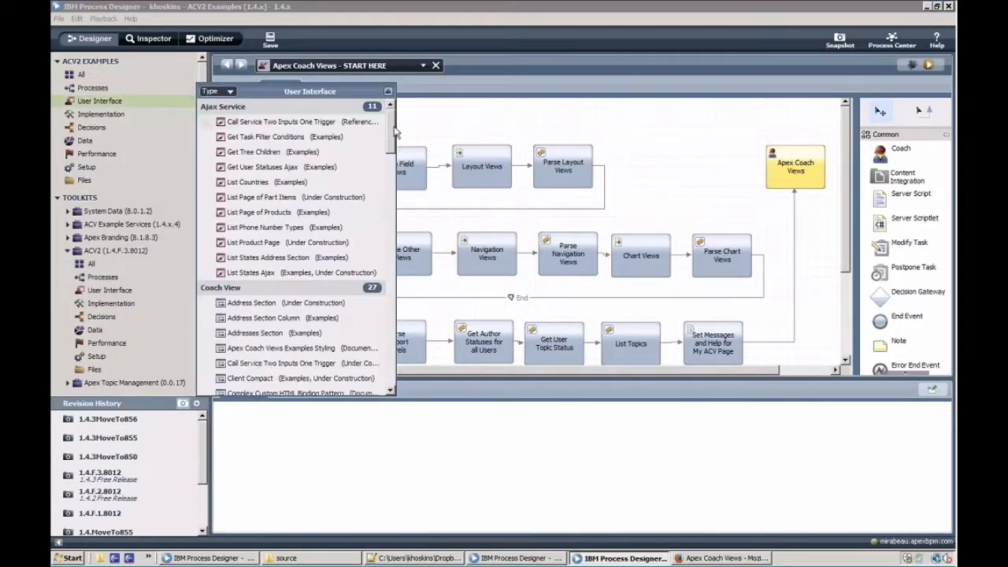
pyautogui.scroll(-12, 376, 301)
pyautogui.scroll(-5, 375, 301)
pyautogui.scroll(15, 375, 301)
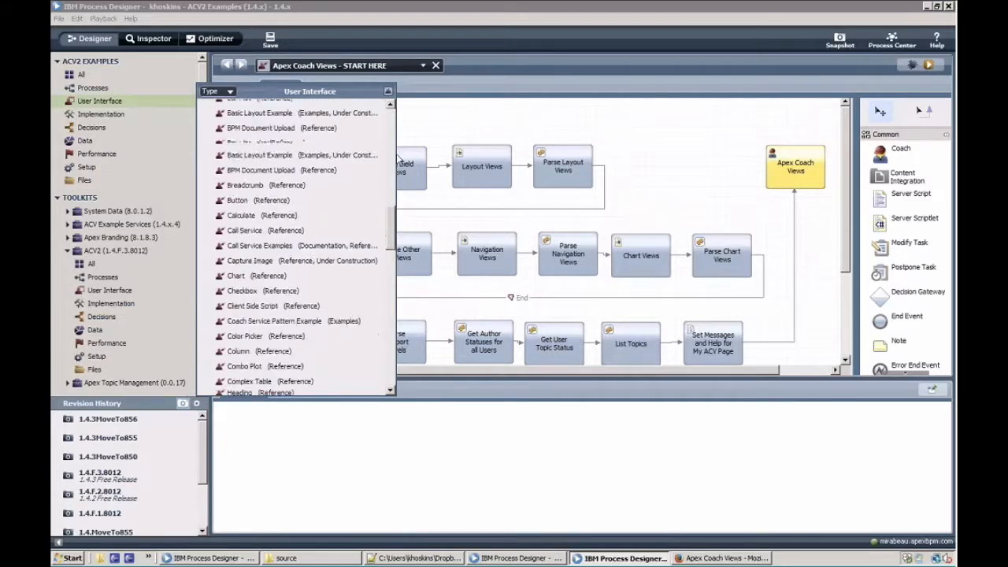
pyautogui.click(68, 252)
pyautogui.click(68, 252)
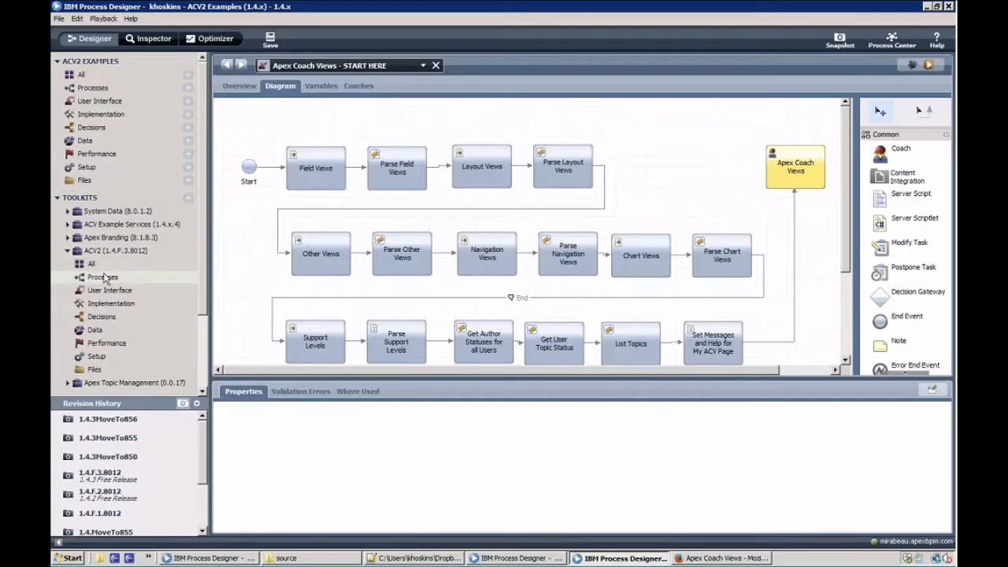
# Open the Color Schemer human service from the ACV2 toolkit's user interface items and run it.
pyautogui.click(111, 291)
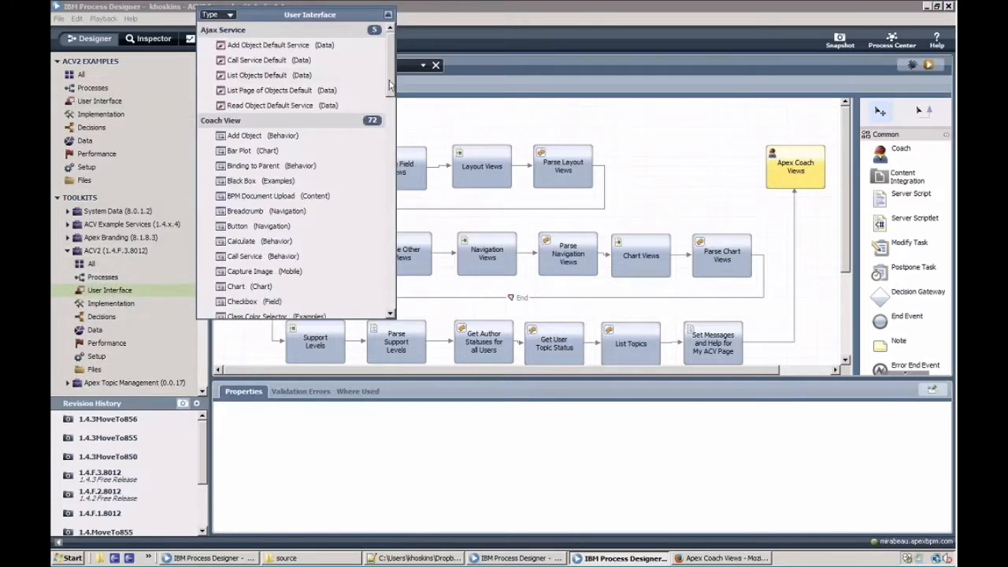
pyautogui.scroll(-5, 381, 167)
pyautogui.scroll(-10, 382, 191)
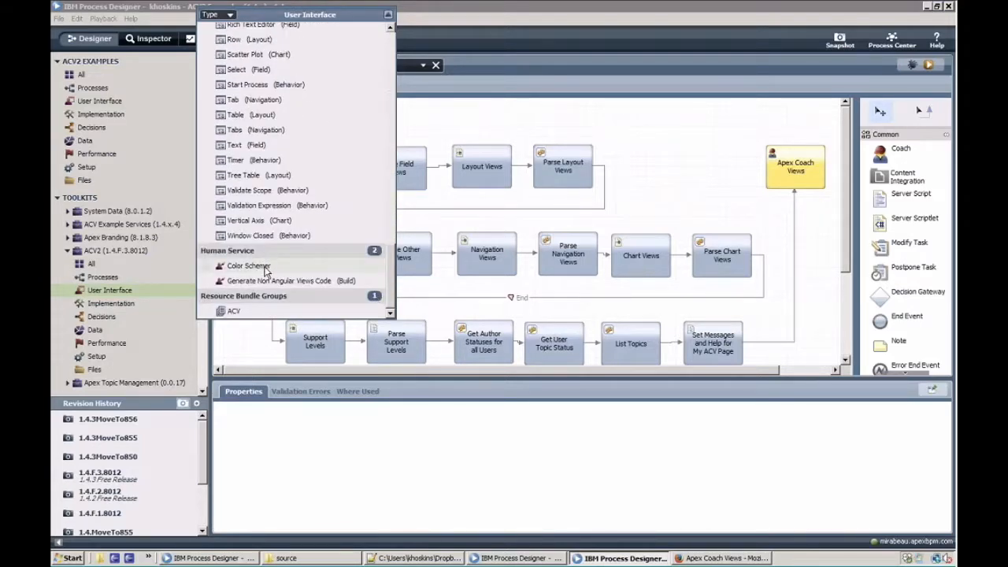
pyautogui.click(278, 268)
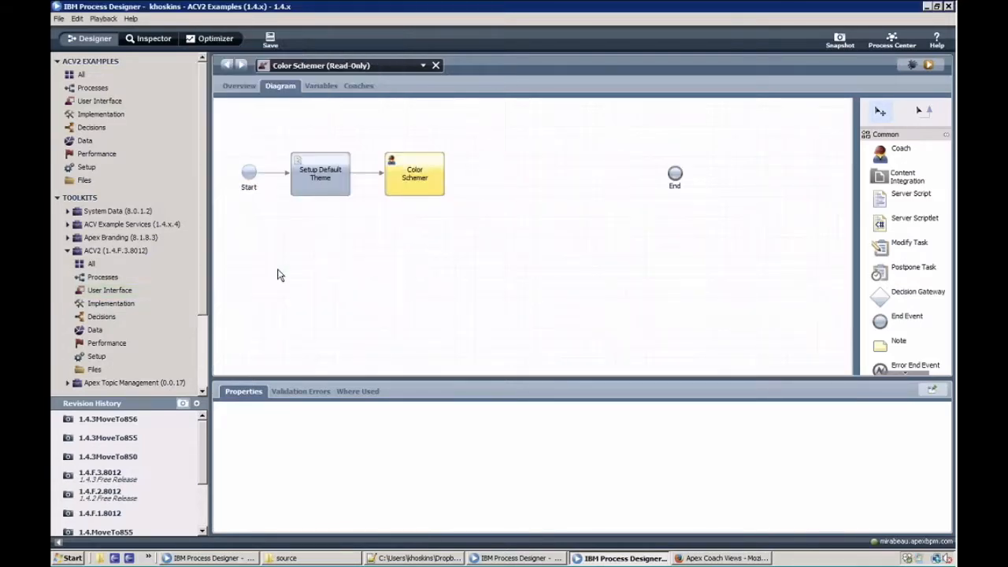
pyautogui.click(929, 66)
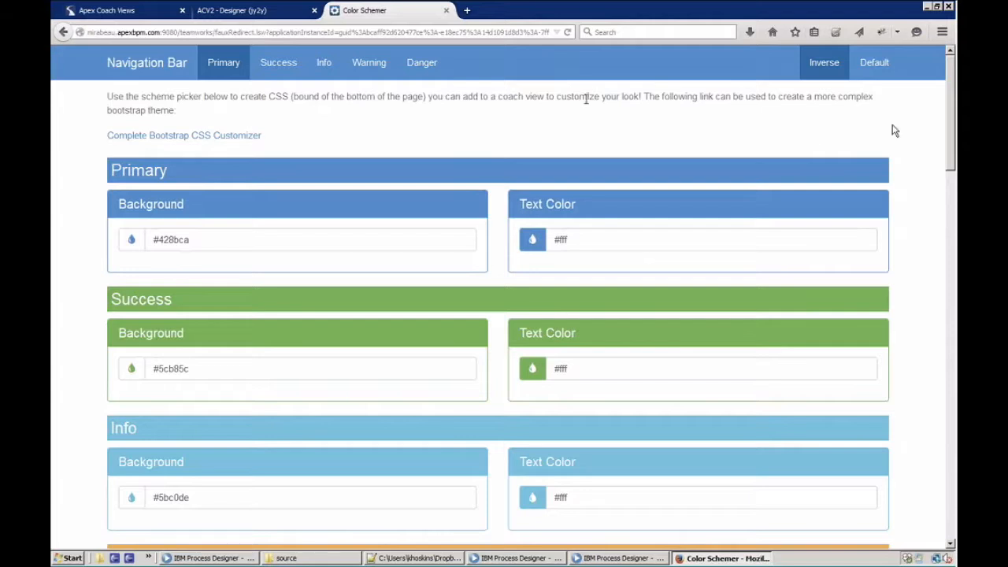
# Try #0c477a as the Primary background color and preview the Default navigation bar style before returning to Inverse.
pyautogui.click(132, 241)
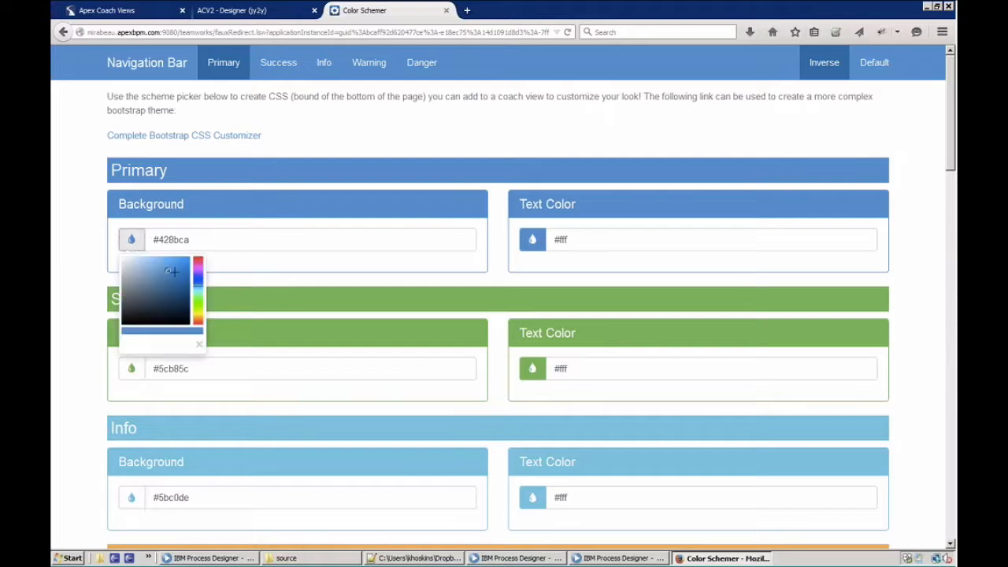
pyautogui.click(184, 283)
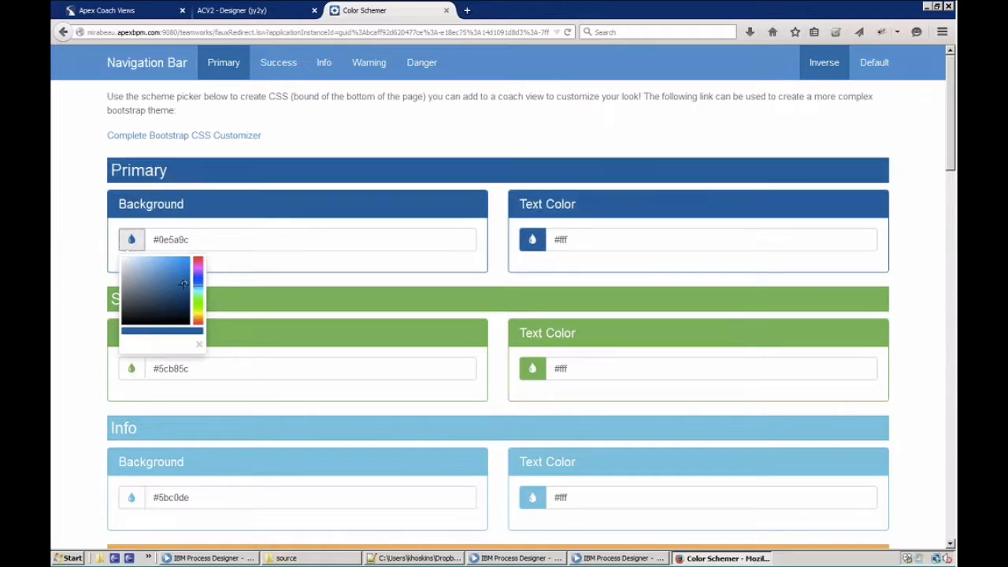
pyautogui.click(176, 287)
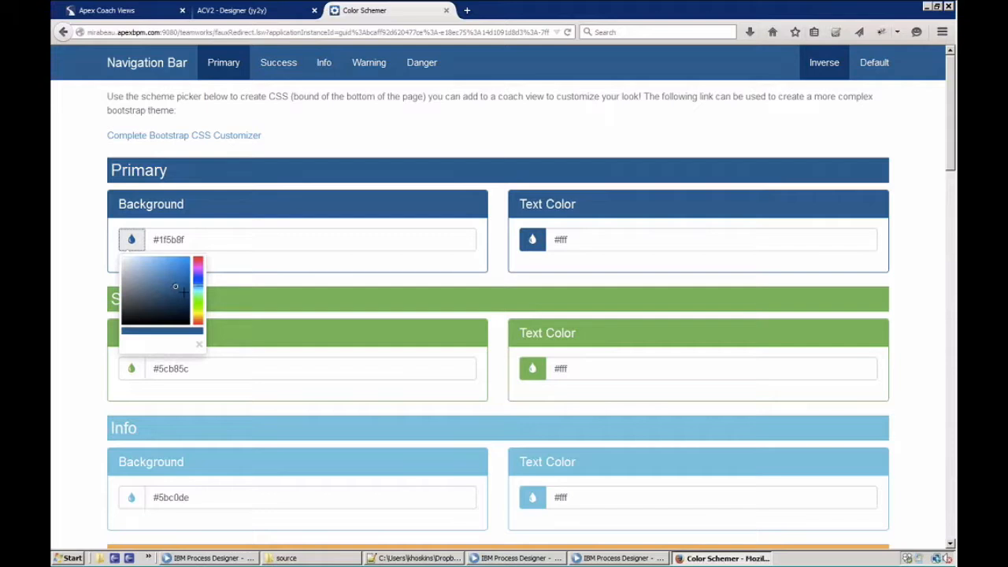
pyautogui.click(184, 292)
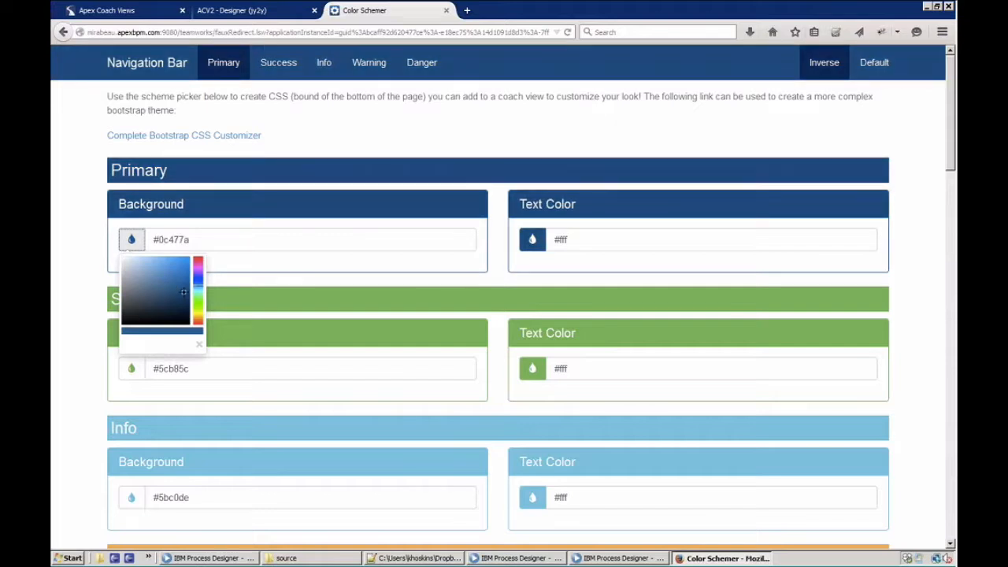
pyautogui.click(243, 278)
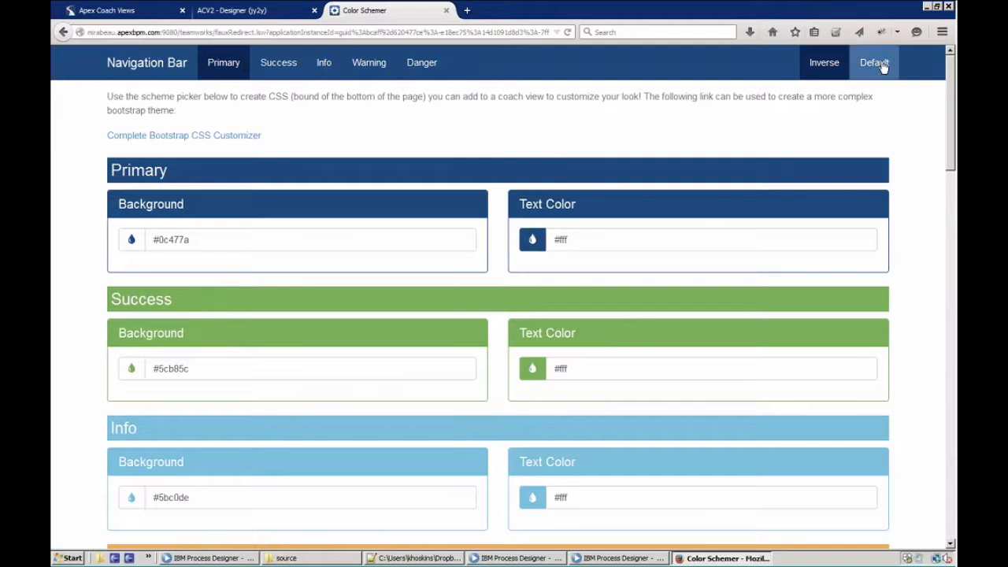
pyautogui.click(882, 67)
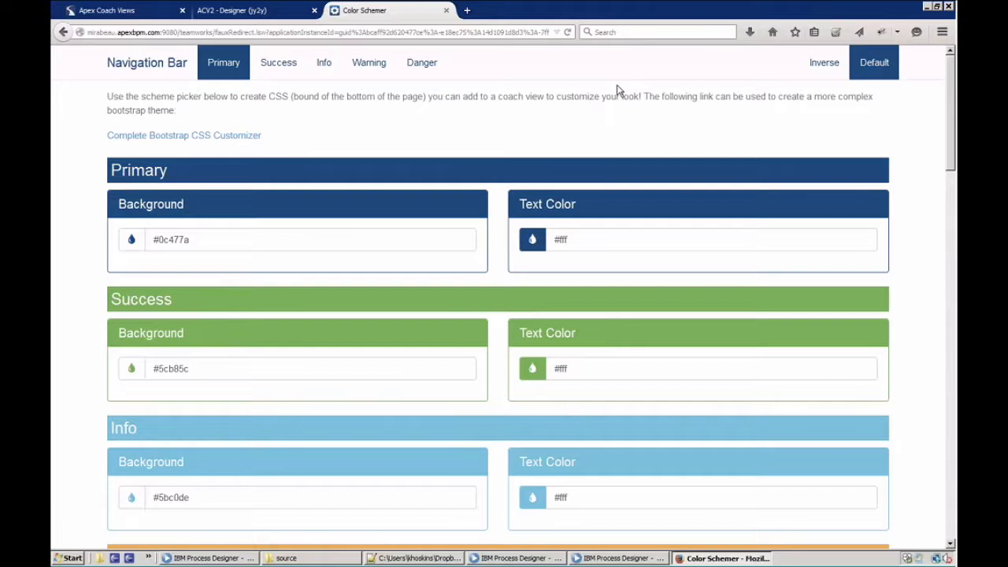
pyautogui.click(825, 63)
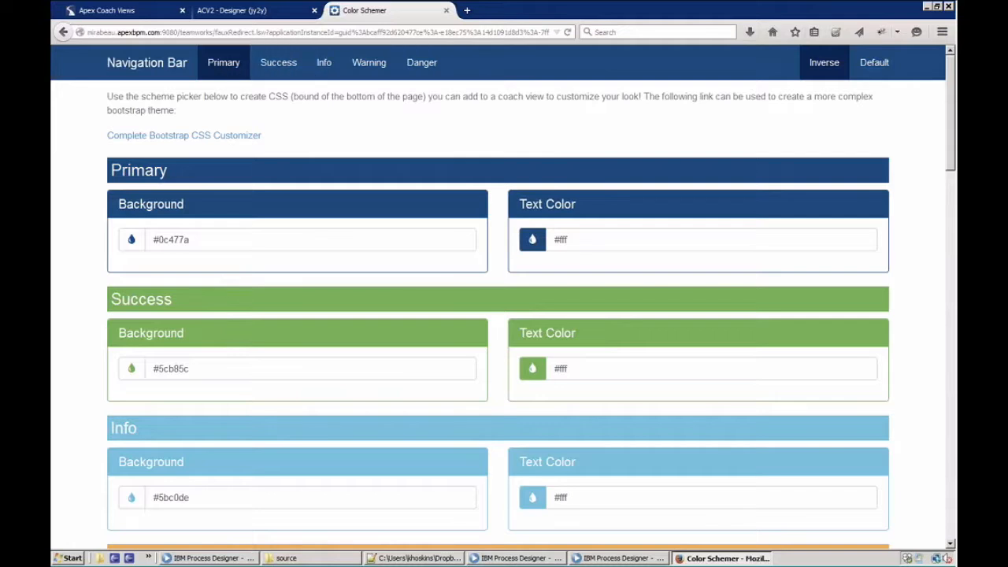
# Set the Primary background color to #435f75 with the color picker.
pyautogui.click(131, 239)
pyautogui.click(144, 301)
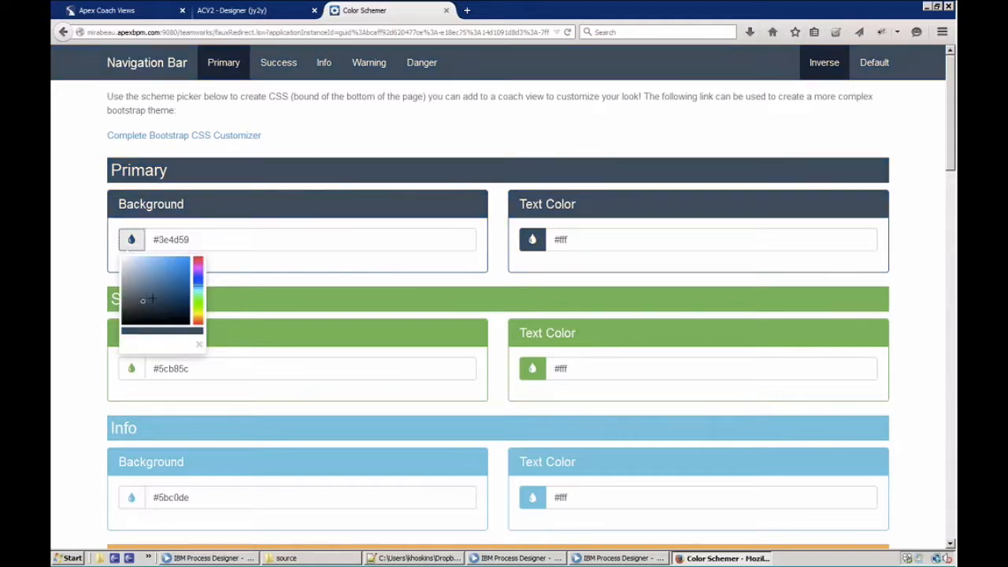
pyautogui.click(150, 292)
pyautogui.click(238, 315)
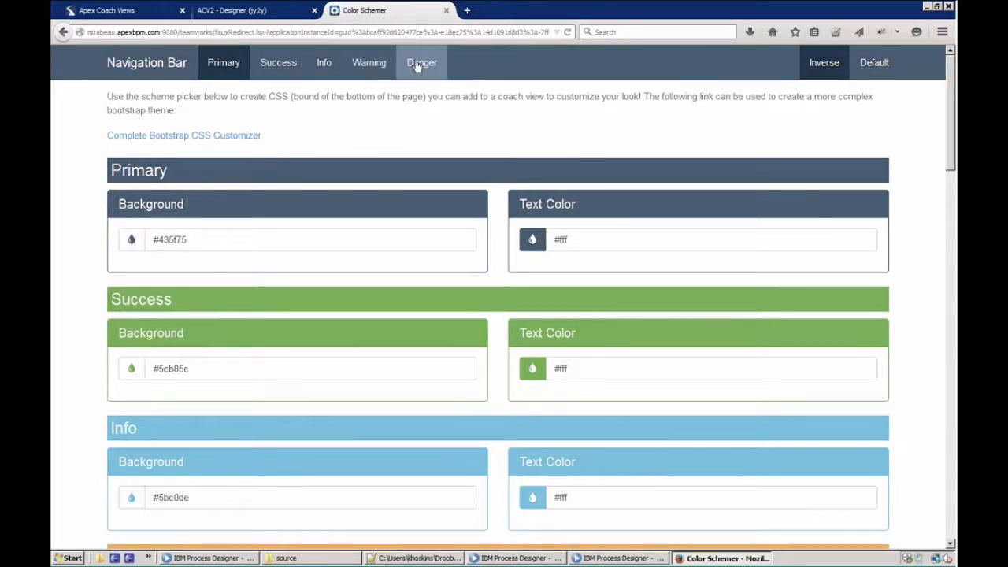
# Set the Primary text color to the light pink #f0adad with the color picker.
pyautogui.click(533, 239)
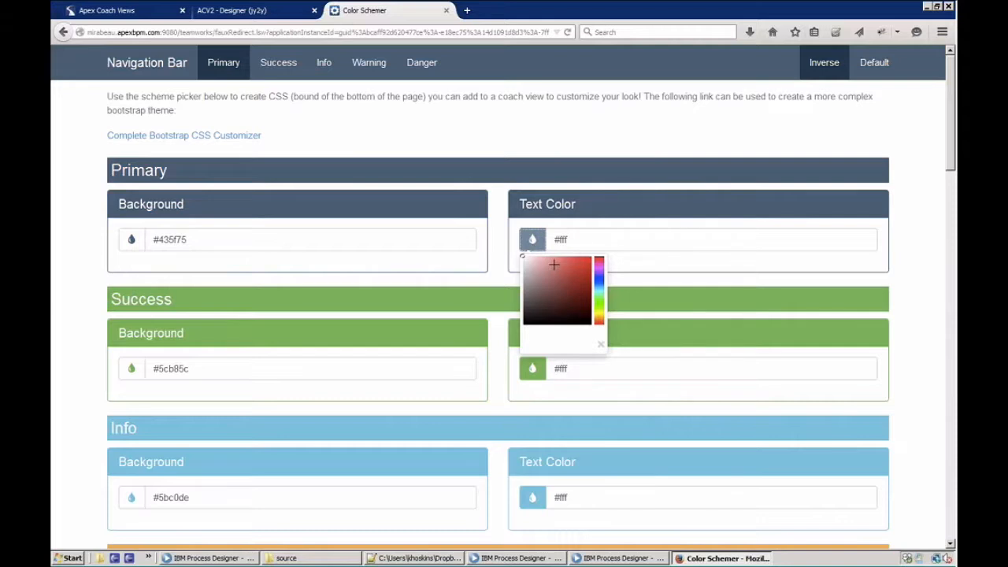
pyautogui.moveTo(554, 265)
pyautogui.mouseDown()
pyautogui.moveTo(539, 260)
pyautogui.moveTo(551, 262)
pyautogui.mouseUp()
pyautogui.click(534, 179)
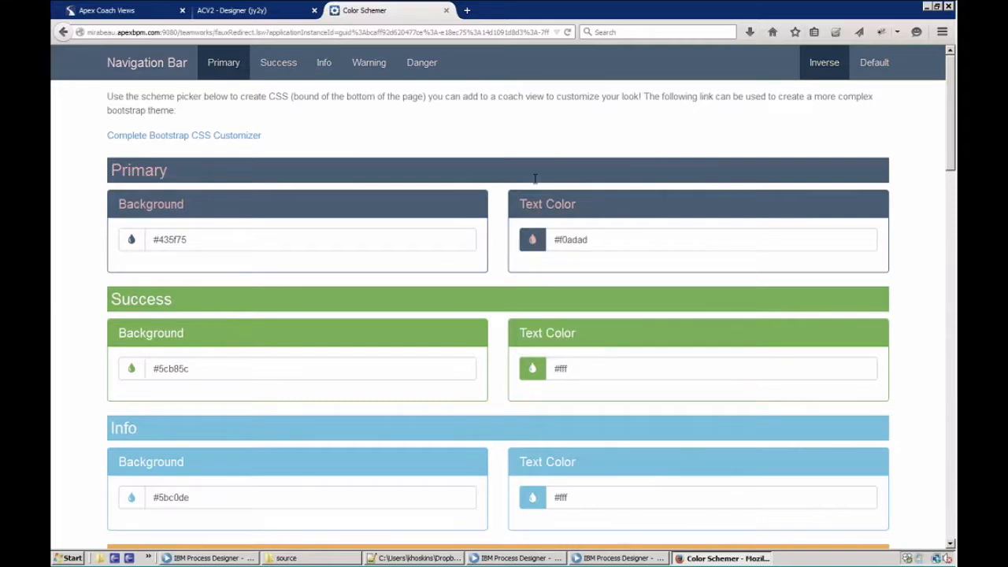
# Set the Success background color to the light green #aef2ae with the color picker.
pyautogui.click(139, 375)
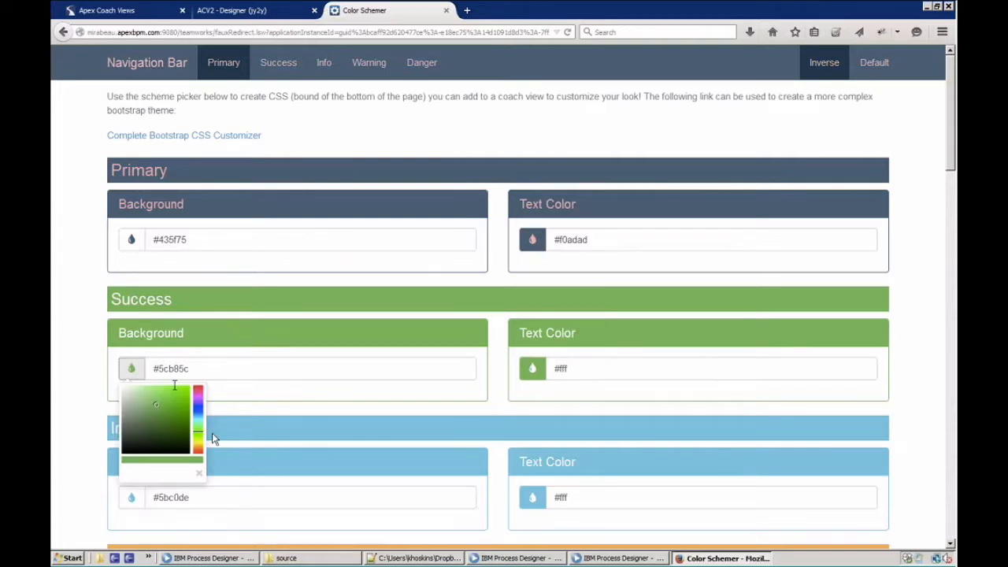
pyautogui.click(178, 426)
pyautogui.click(138, 388)
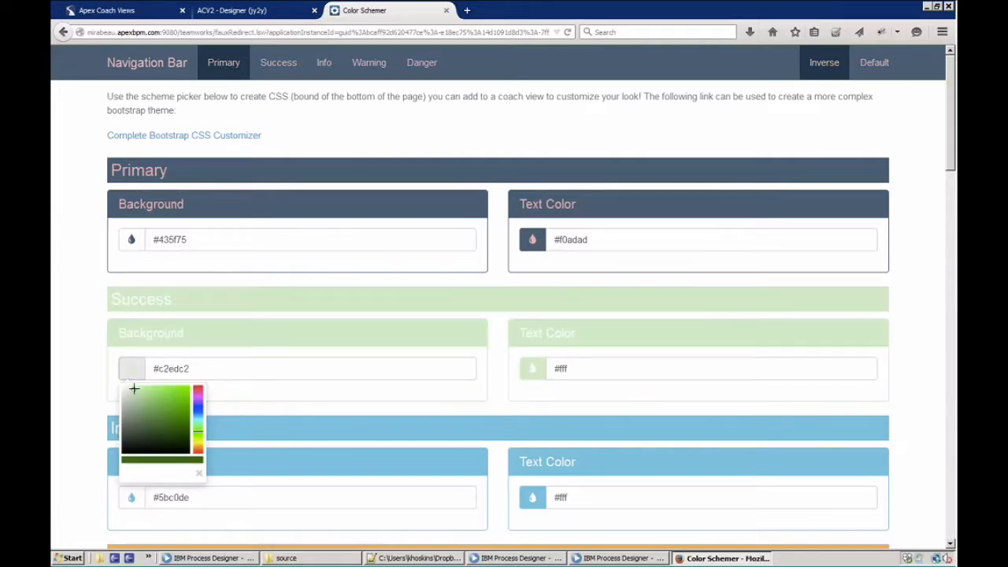
pyautogui.click(143, 391)
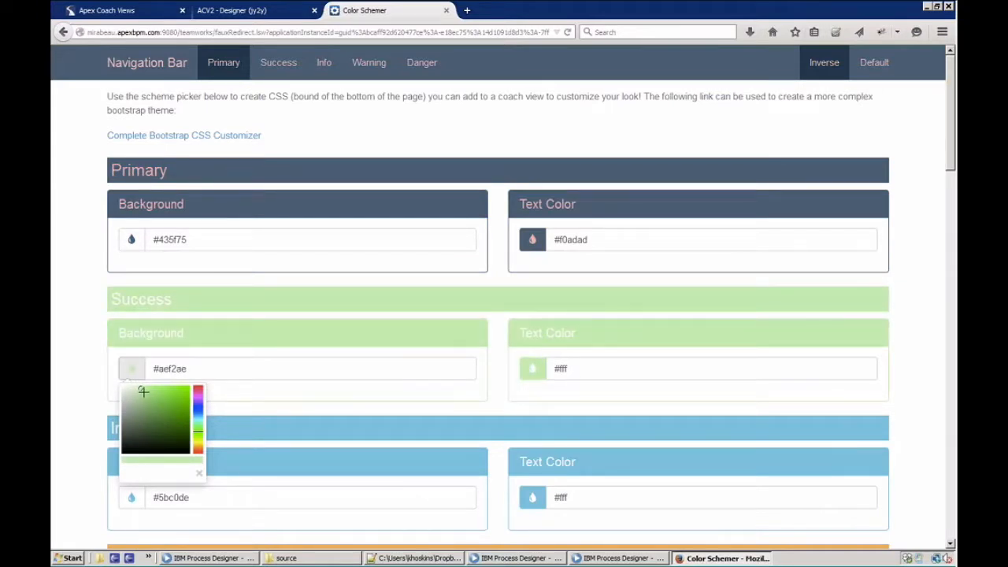
# Set the Success text color to the dark green #084f0f with the color picker and close the picker.
pyautogui.click(530, 374)
pyautogui.click(529, 374)
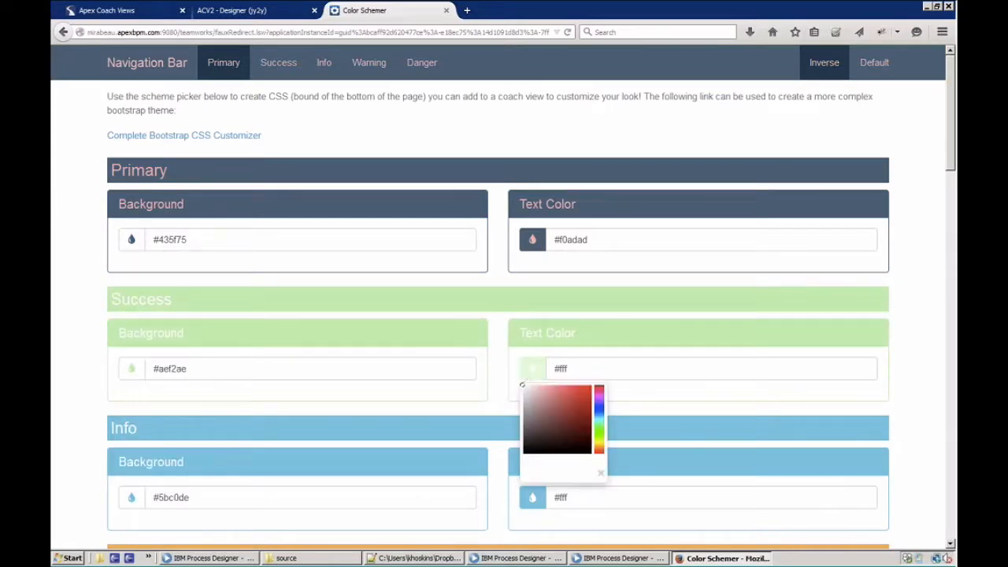
pyautogui.click(598, 428)
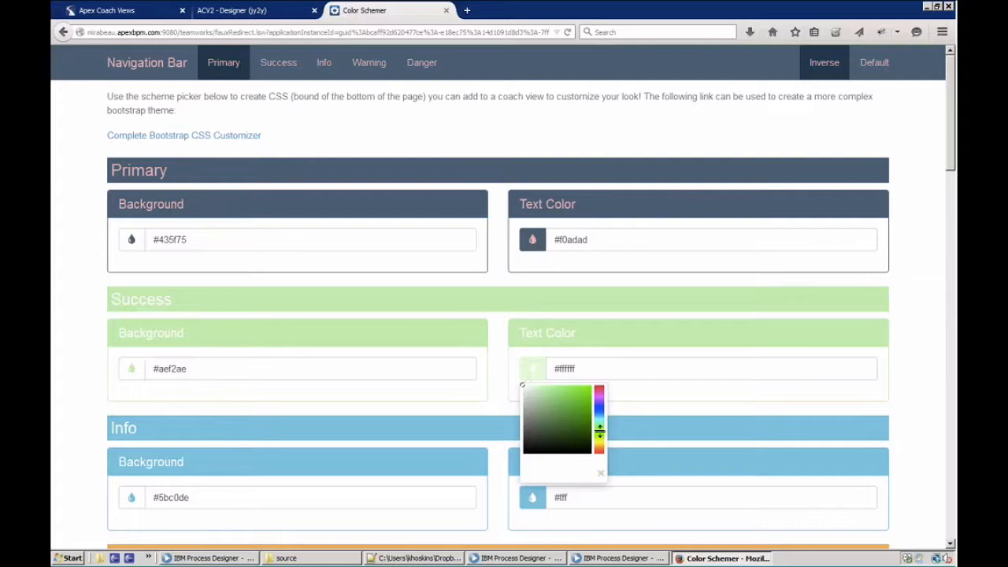
pyautogui.click(590, 438)
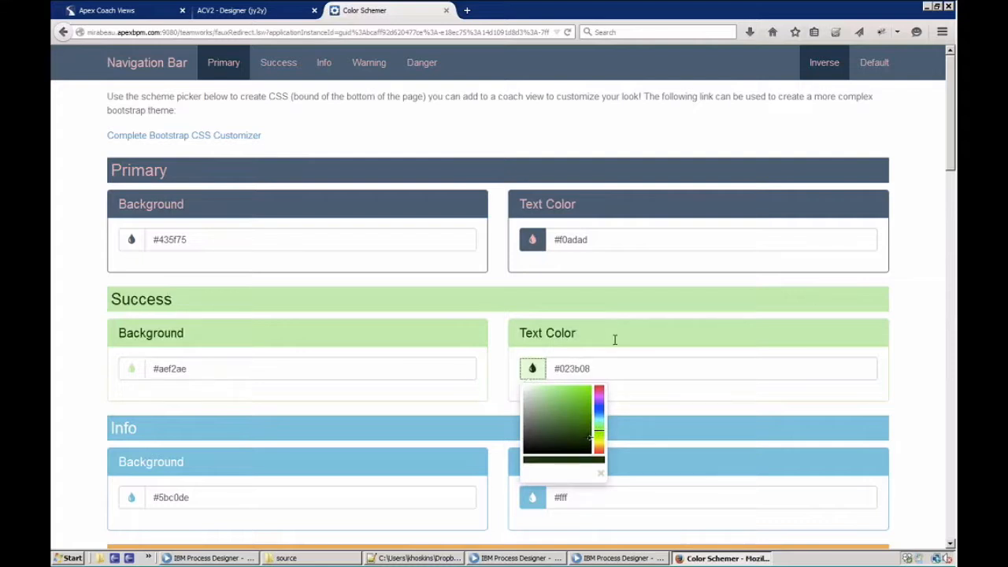
pyautogui.click(584, 432)
pyautogui.click(600, 473)
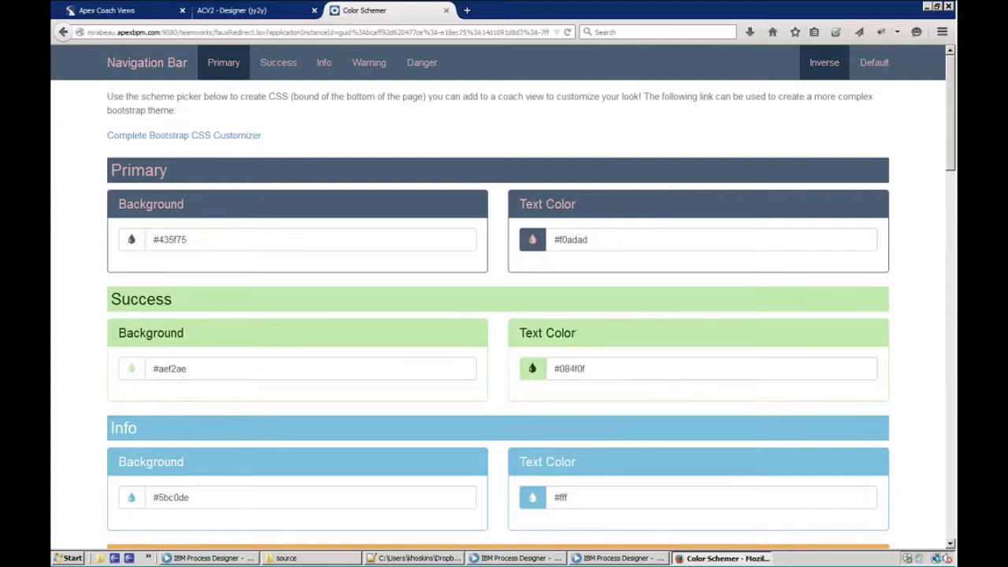
# Preview the Success theme on the navigation bar in the Default style, then return to Inverse.
pyautogui.click(284, 71)
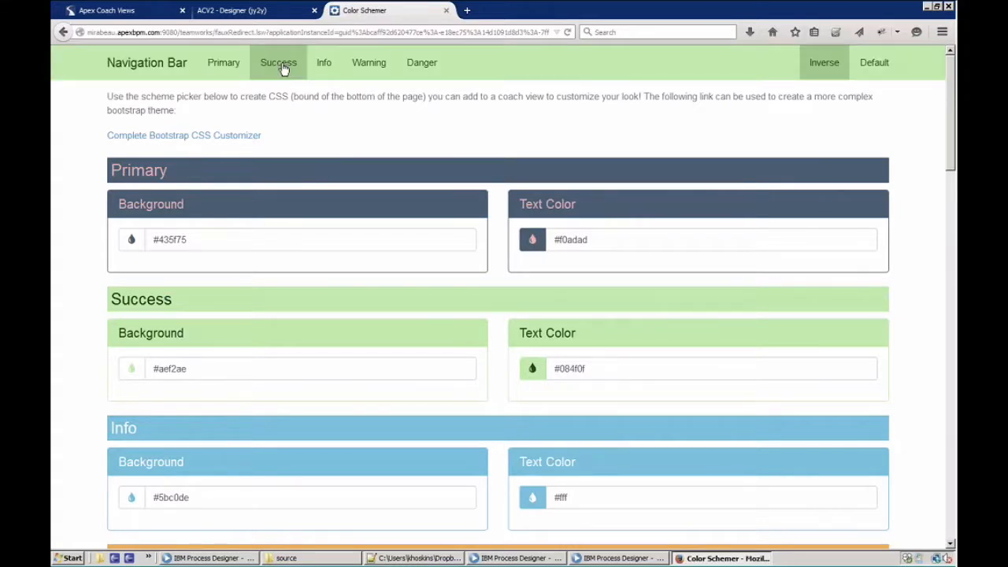
pyautogui.click(882, 63)
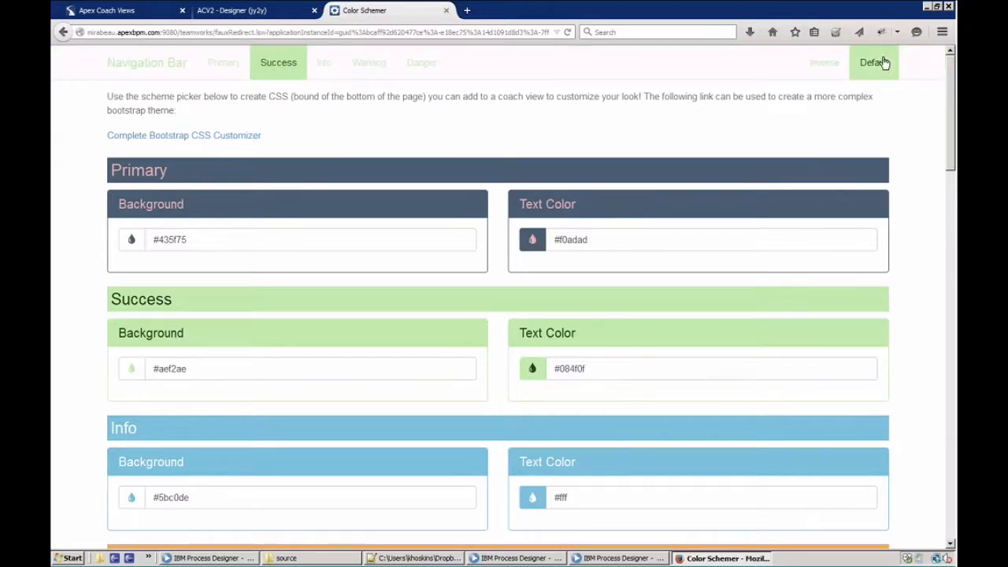
pyautogui.click(833, 63)
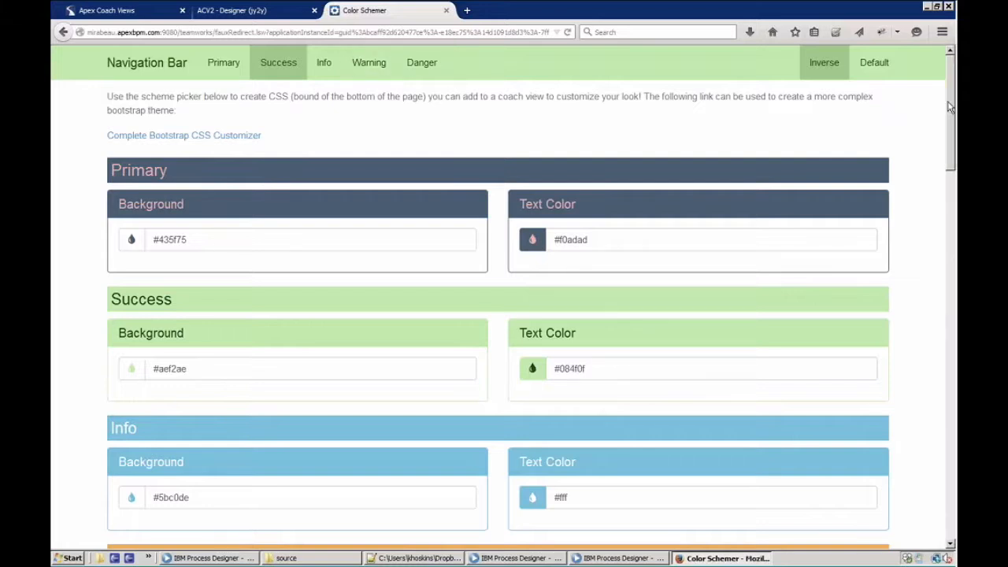
# Highlight the generated CSS rules for the Primary theme below the color settings, then clear the selection.
pyautogui.moveTo(950, 106); pyautogui.dragTo(949, 265)
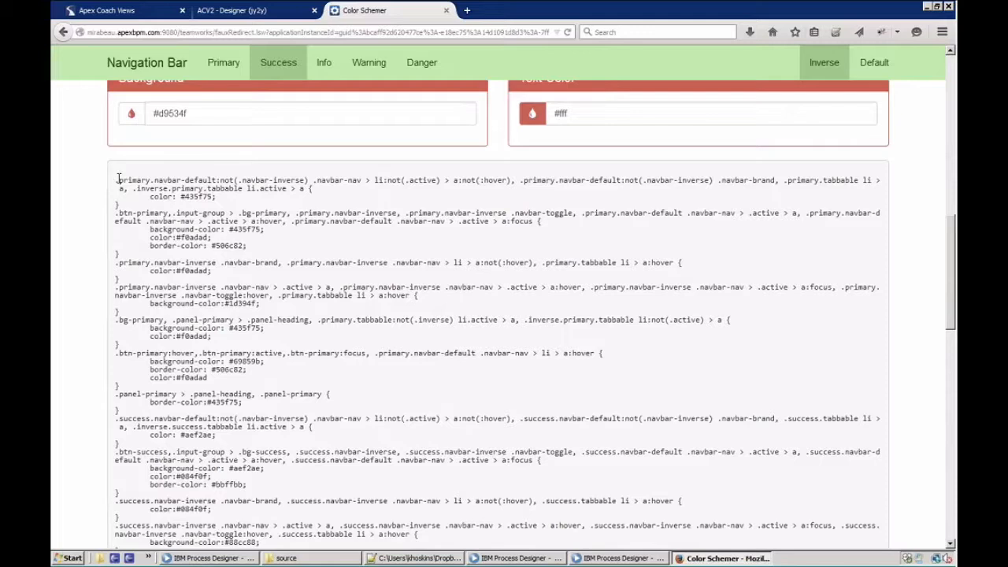
pyautogui.moveTo(118, 179); pyautogui.dragTo(135, 177)
pyautogui.click(118, 418)
pyautogui.doubleClick(118, 417)
pyautogui.doubleClick(171, 396)
pyautogui.moveTo(118, 410); pyautogui.dragTo(115, 180)
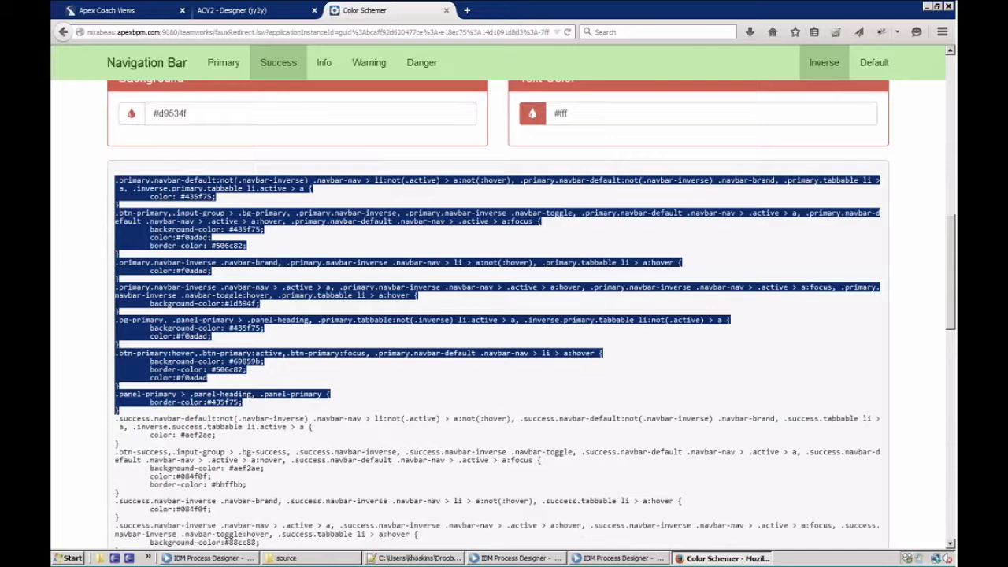
pyautogui.click(214, 200)
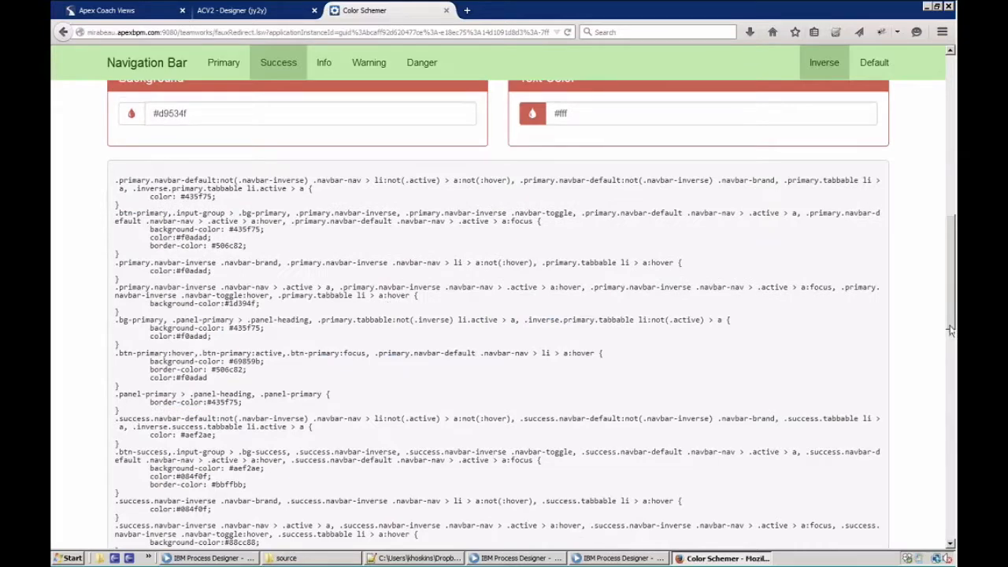
# Review the generated CSS rules for the Success theme and return to the start of the Color Schemer page.
pyautogui.moveTo(950, 330); pyautogui.dragTo(950, 361)
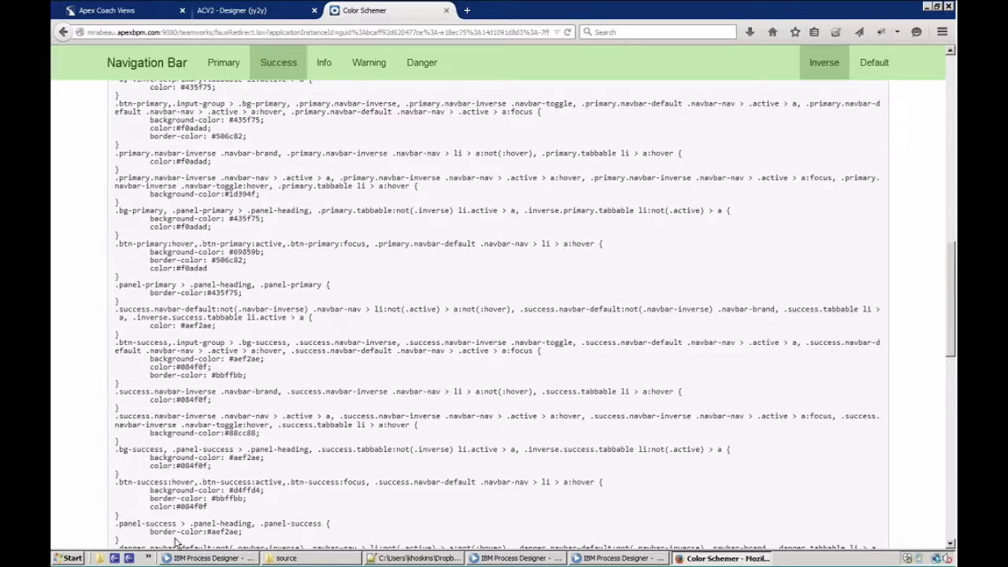
pyautogui.moveTo(175, 542); pyautogui.dragTo(176, 65)
pyautogui.click(605, 321)
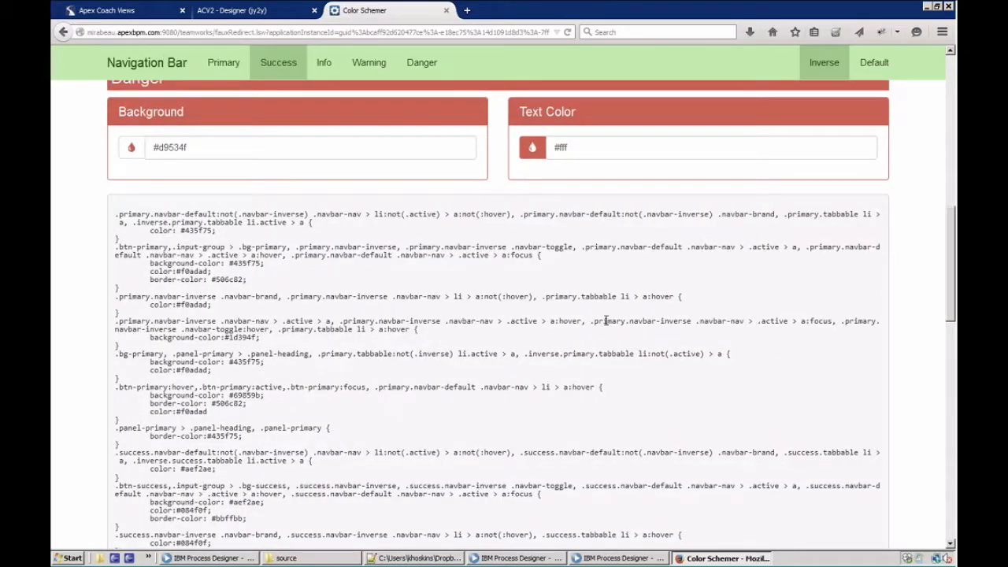
pyautogui.scroll(5, 605, 321)
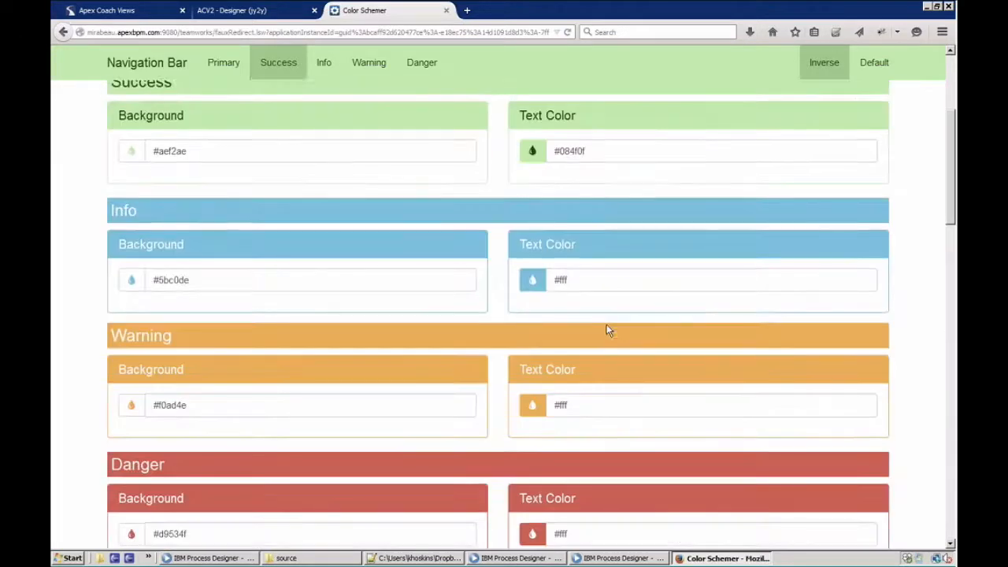
pyautogui.scroll(3, 606, 331)
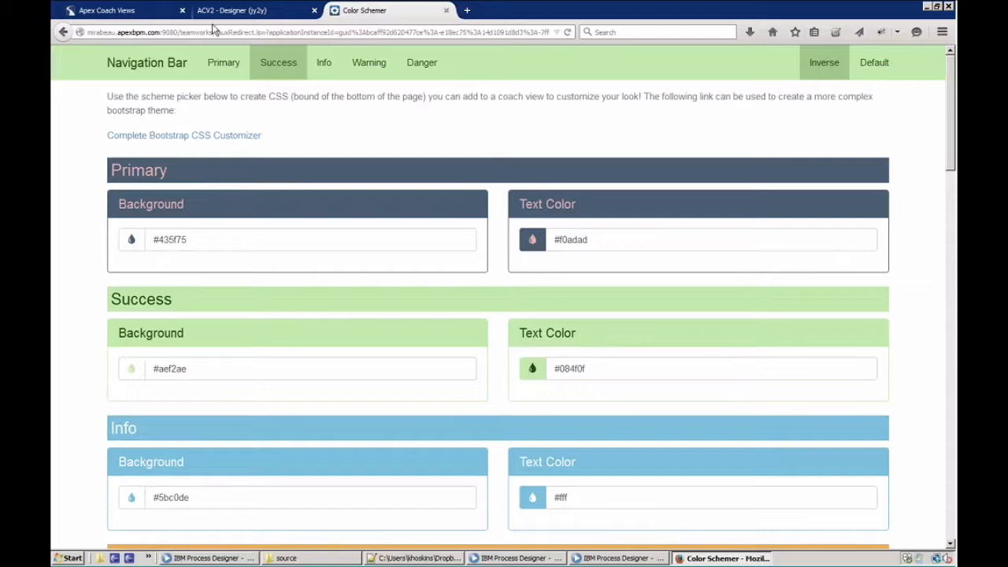
# Open the Group coach view's page from the Layout Views reference on the Apex Coach Views site.
pyautogui.click(158, 11)
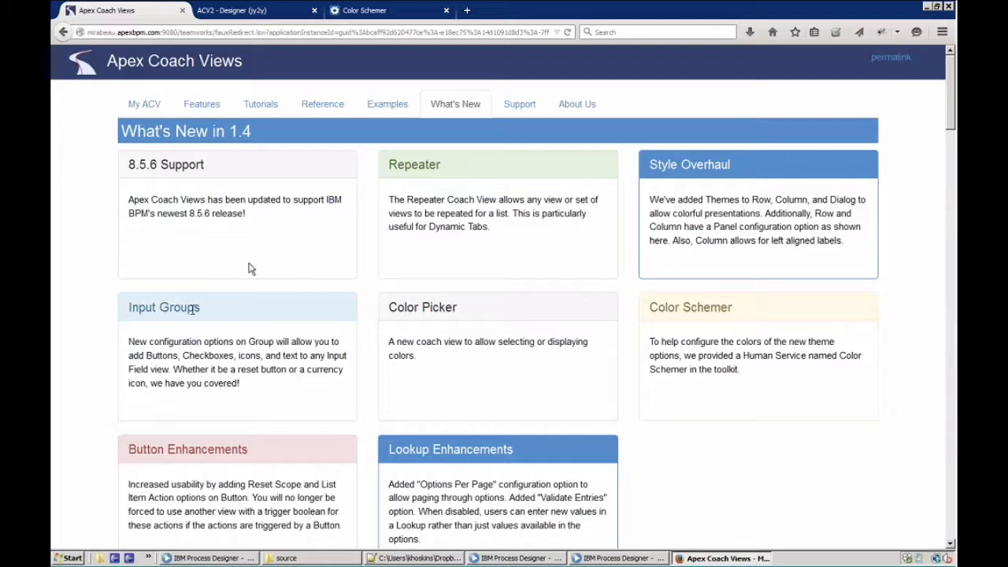
pyautogui.click(311, 116)
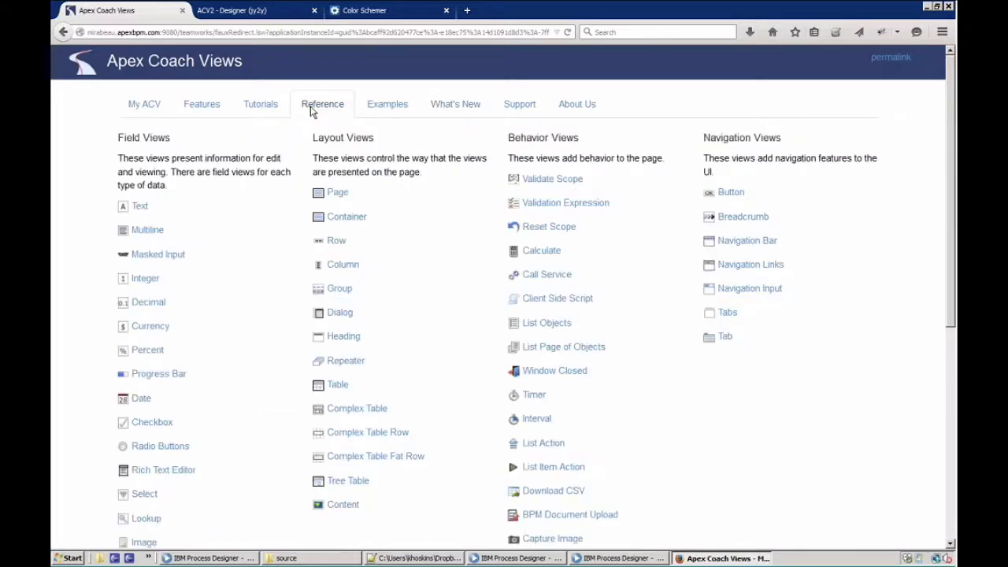
pyautogui.click(340, 289)
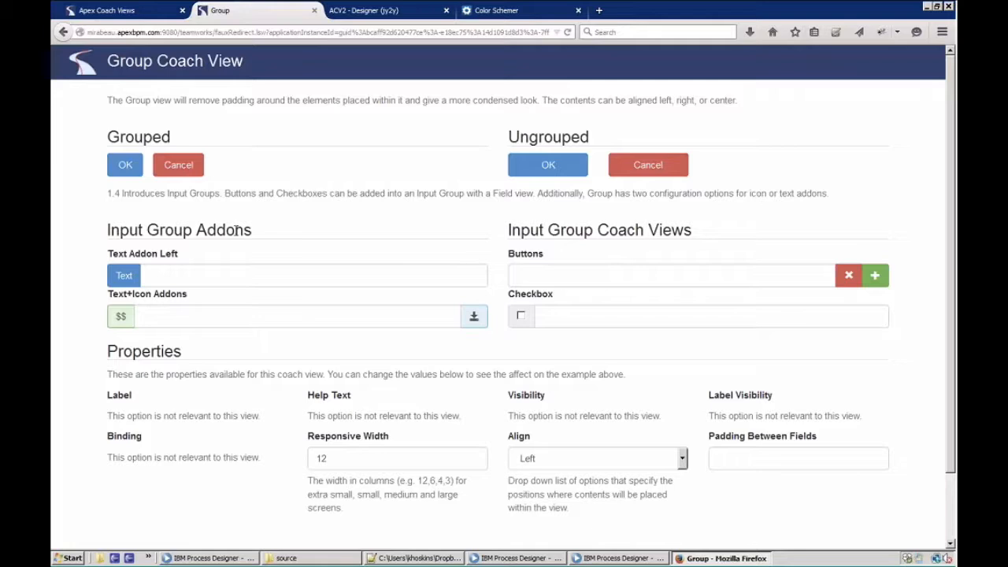
# Try the Text Addon Left field and the Checkbox input group example, leaving its checkbox selected.
pyautogui.click(138, 276)
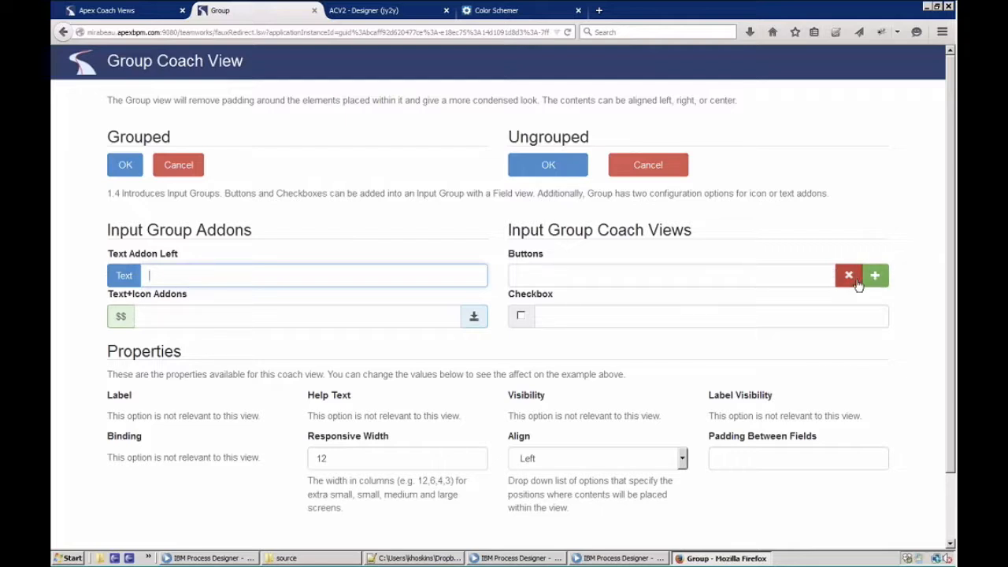
pyautogui.click(520, 316)
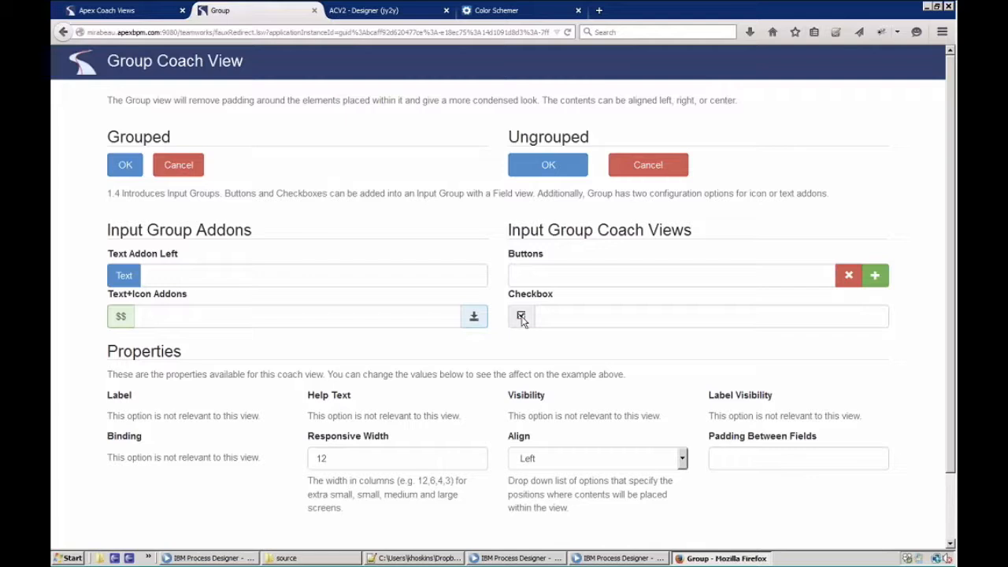
pyautogui.click(522, 317)
pyautogui.click(568, 318)
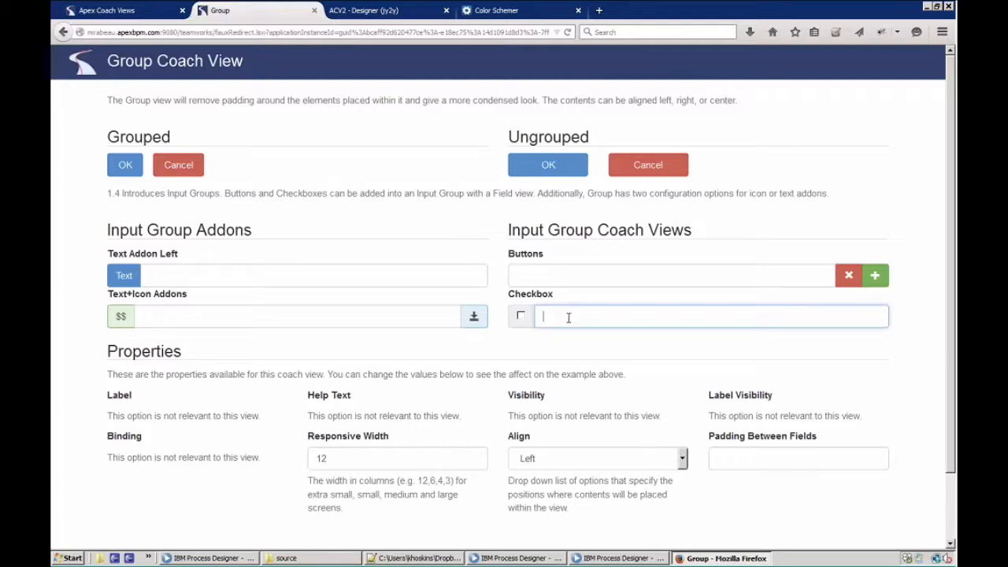
pyautogui.click(522, 317)
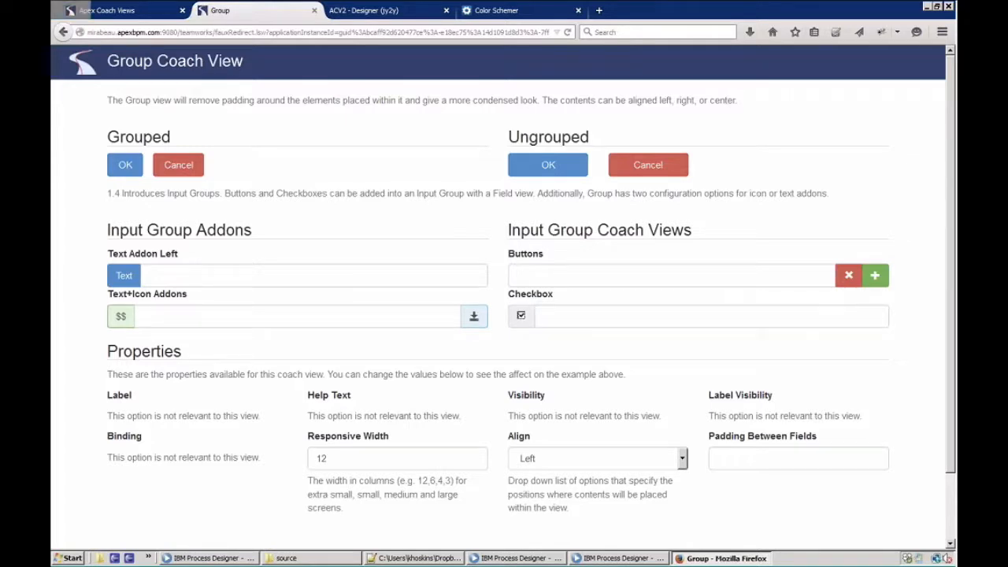
# Switch to IBM Process Designer and open the Group human service from the ACV2 Examples user interface items.
pyautogui.click(618, 559)
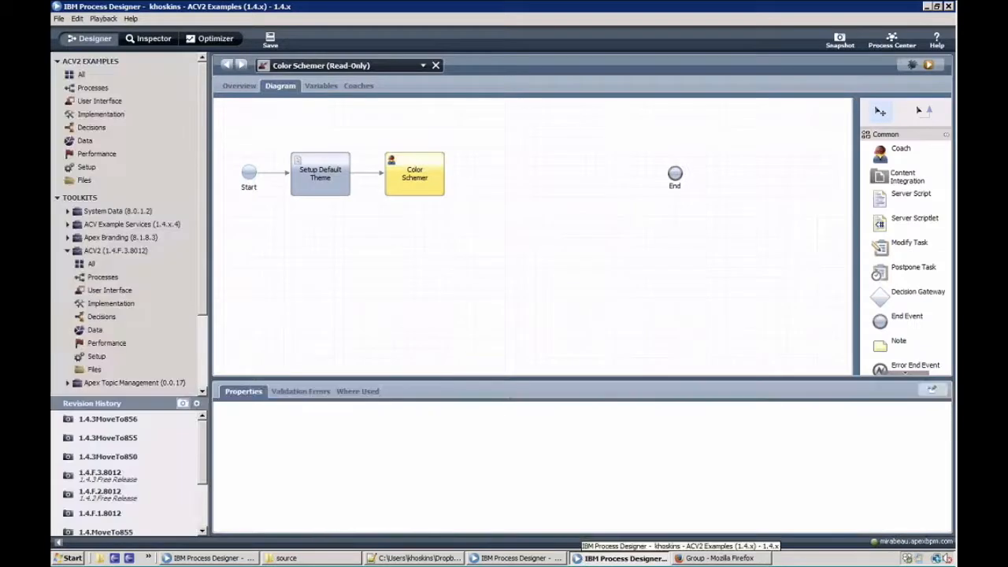
pyautogui.click(109, 108)
pyautogui.write('gr')
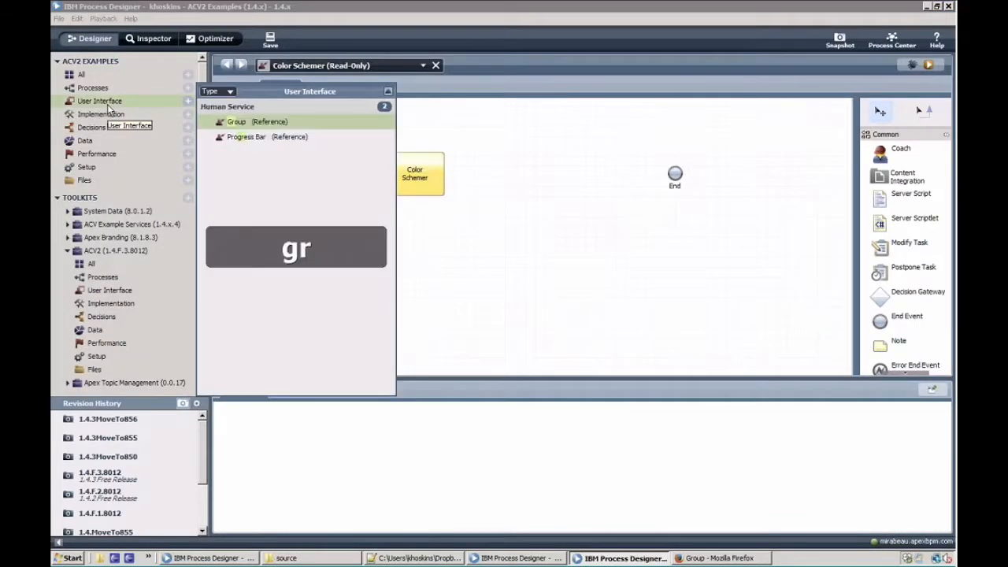
pyautogui.write('oup')
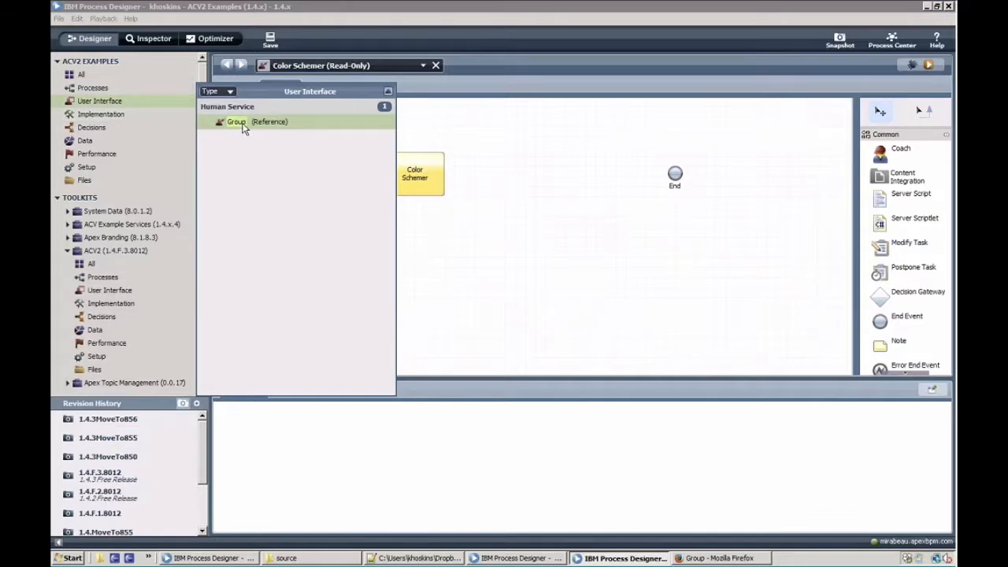
pyautogui.doubleClick(243, 127)
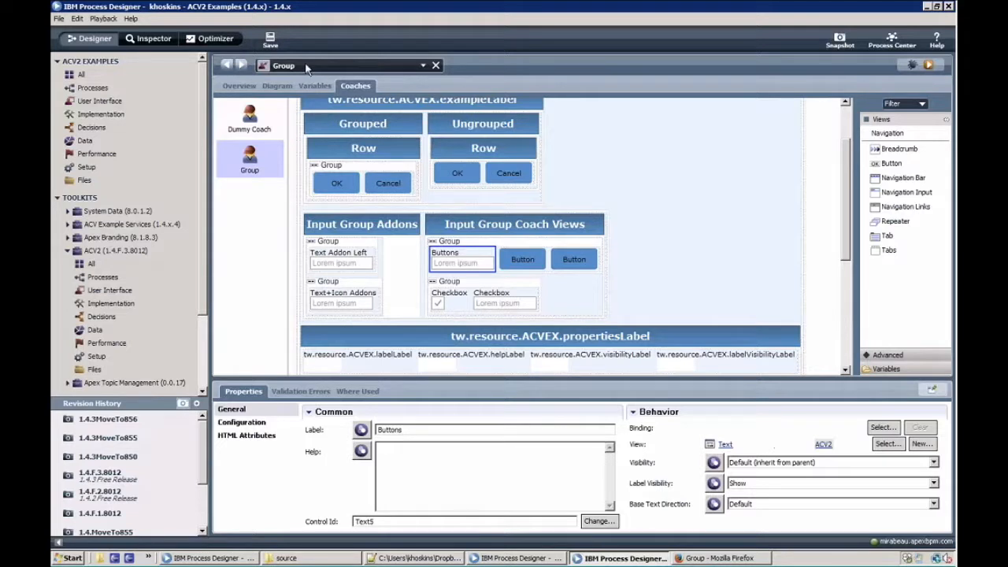
# Open the configuration of the group containing the Text Addon Left field and inspect its Type options, keeping Input.
pyautogui.click(397, 217)
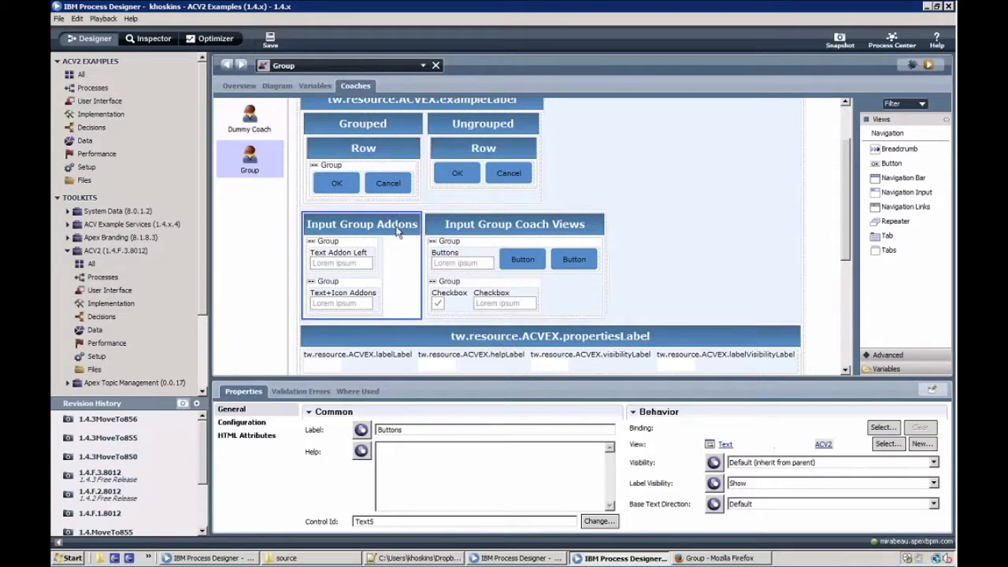
pyautogui.click(241, 422)
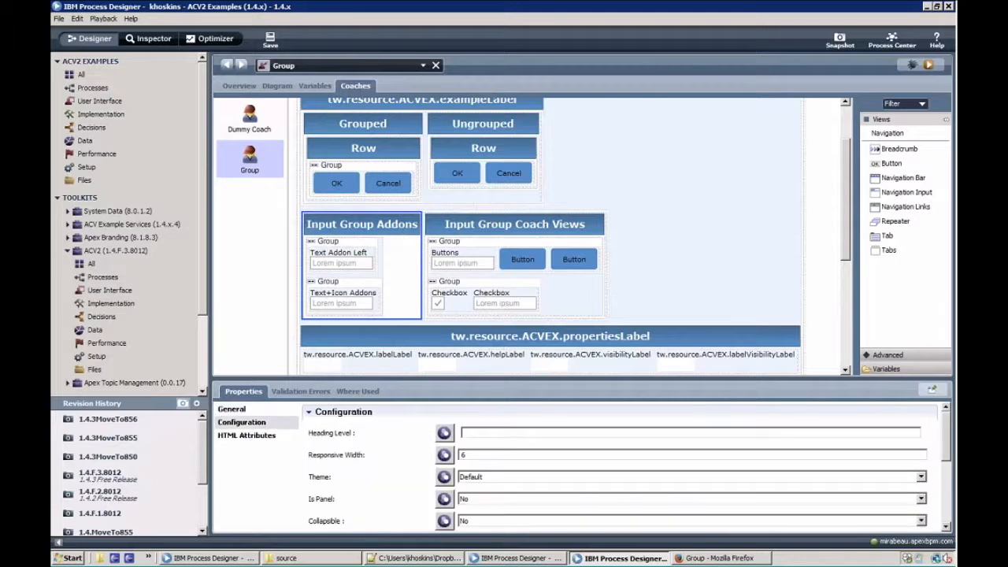
pyautogui.click(350, 247)
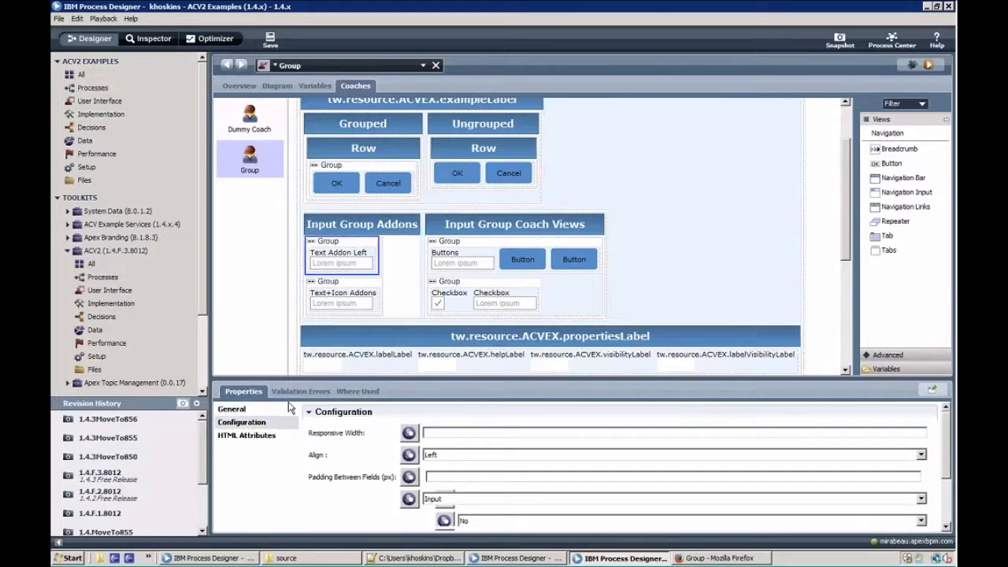
pyautogui.scroll(-1, 949, 441)
pyautogui.scroll(1, 949, 441)
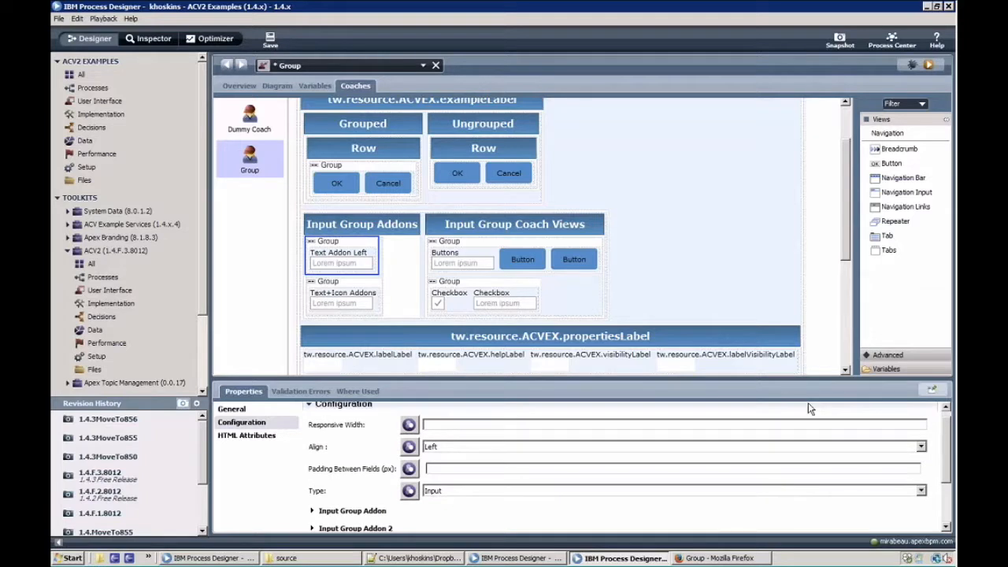
pyautogui.moveTo(729, 393); pyautogui.dragTo(729, 360)
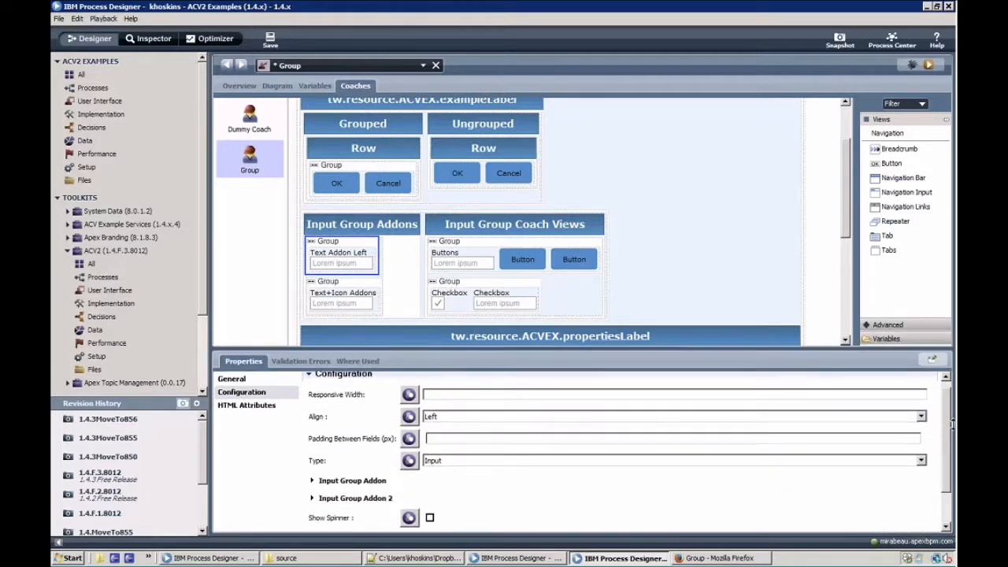
pyautogui.scroll(-1, 949, 455)
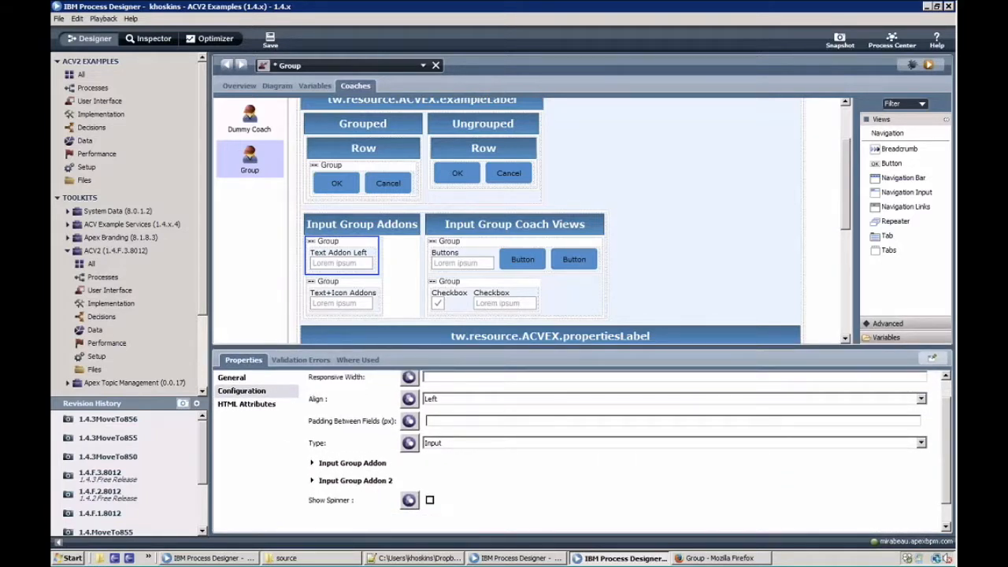
pyautogui.click(445, 445)
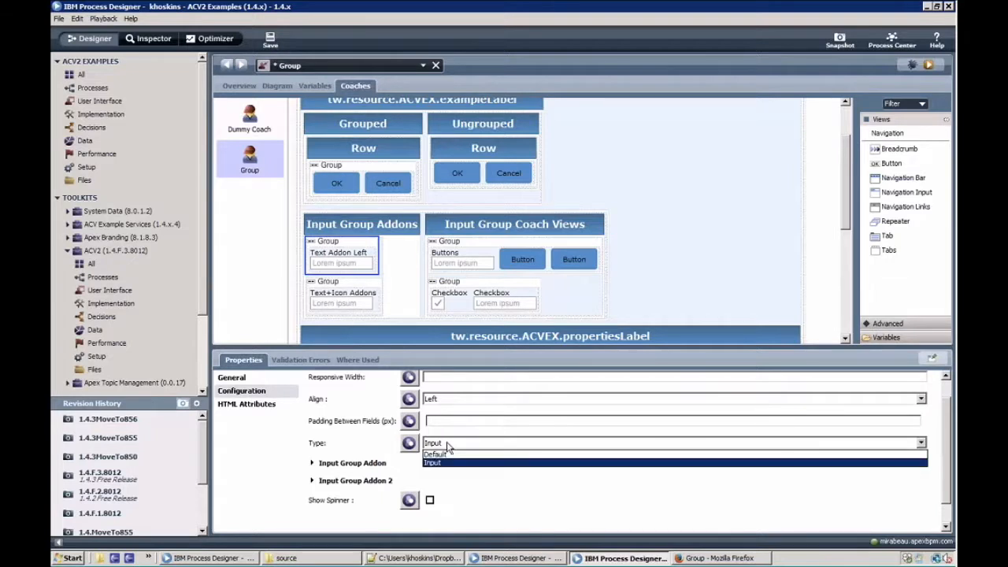
pyautogui.click(446, 445)
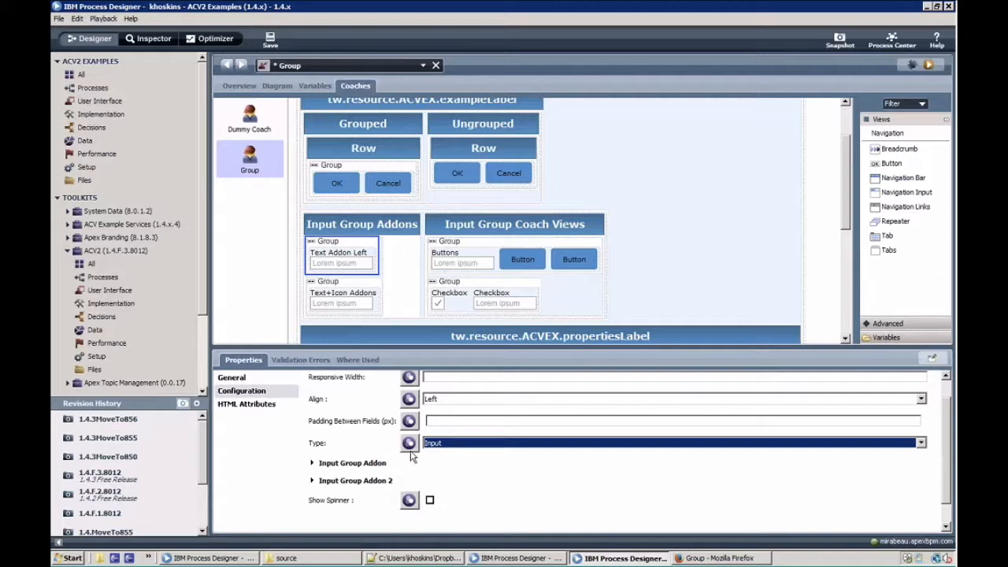
# Expand the group's first Input Group Addon settings and inspect the Theme and Position options, keeping Primary and Left.
pyautogui.click(313, 465)
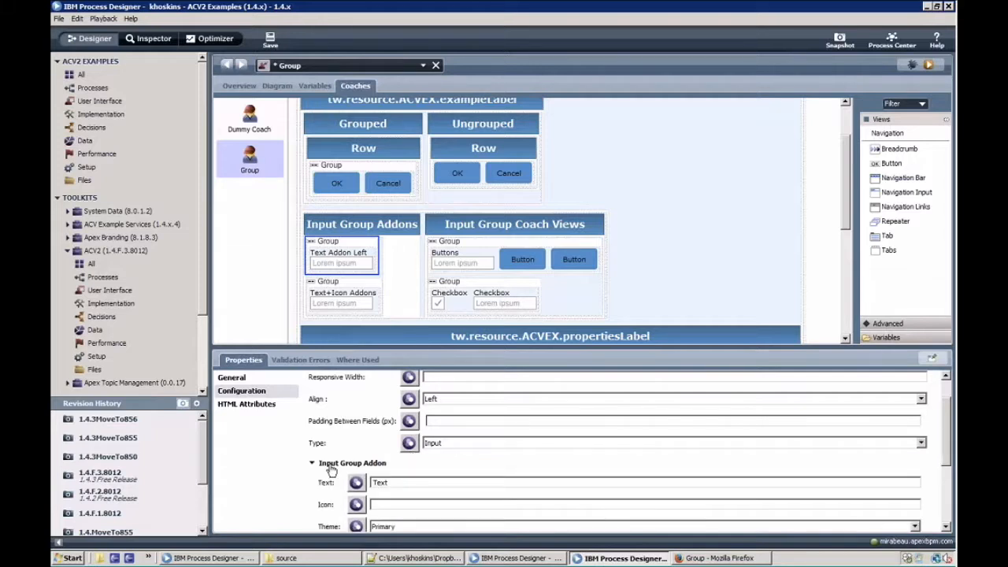
pyautogui.moveTo(947, 413); pyautogui.dragTo(946, 432)
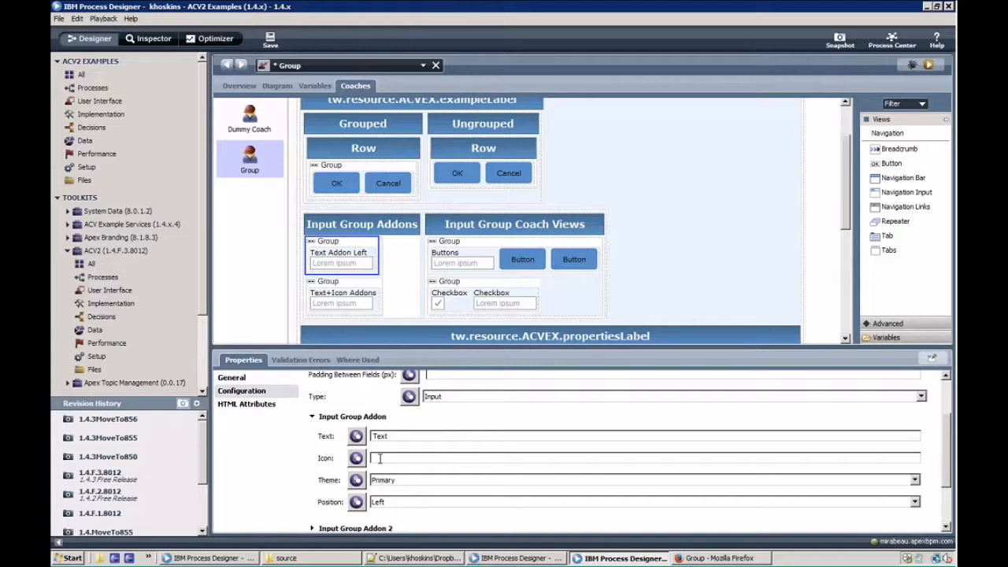
pyautogui.click(415, 481)
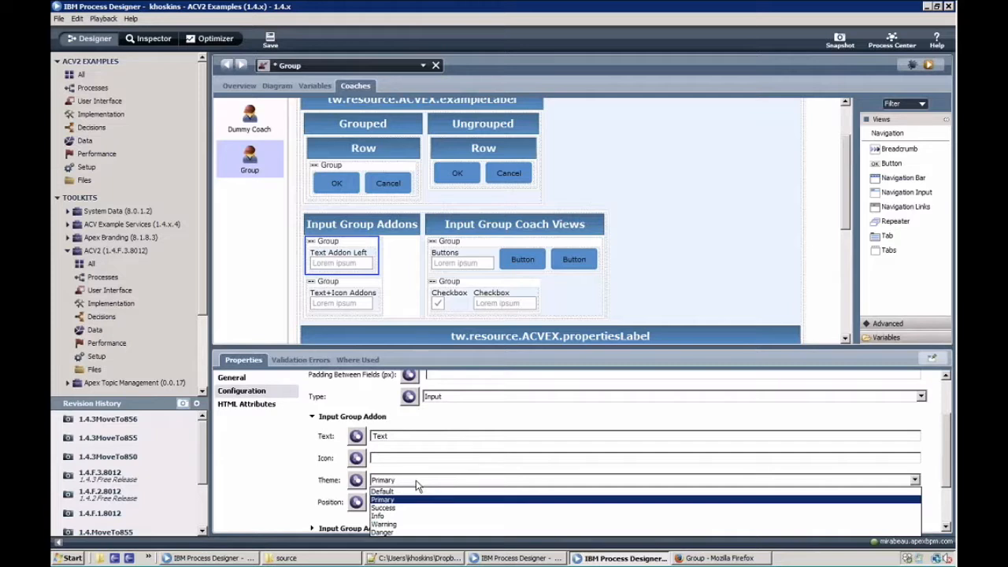
pyautogui.click(417, 485)
pyautogui.click(406, 502)
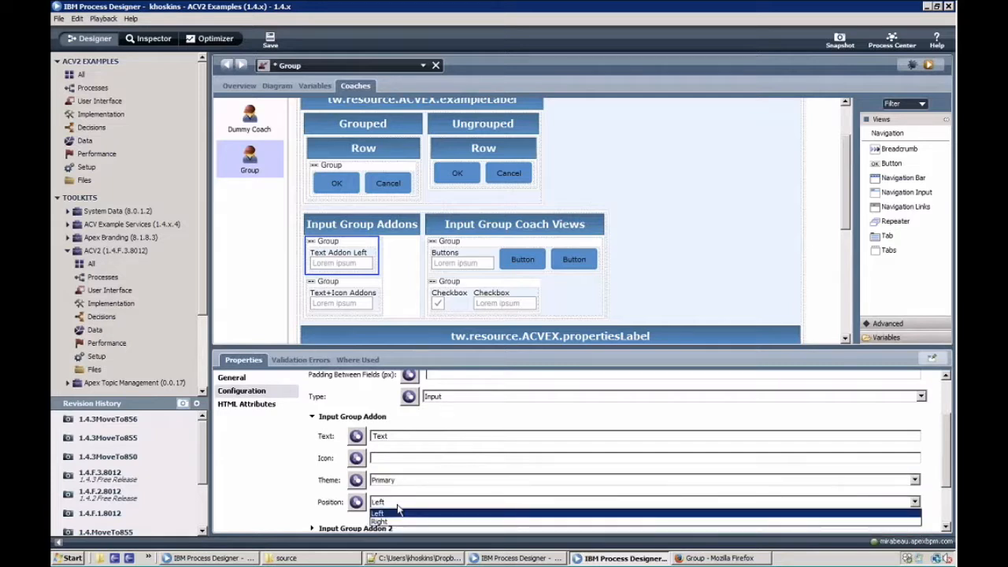
pyautogui.click(399, 510)
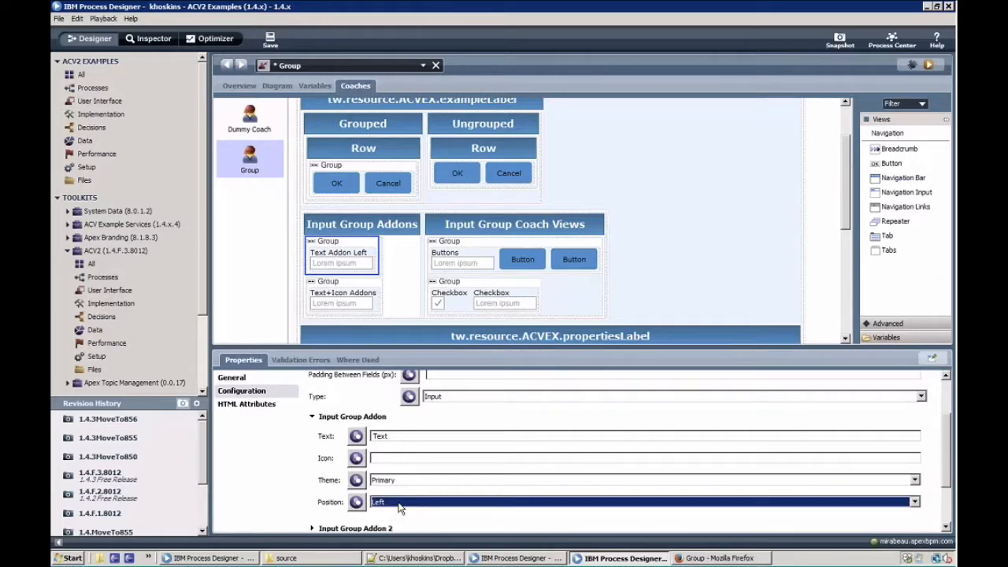
# Switch to Firefox, highlight the $$ addon in the Text+Icon Addons example, and return to IBM Process Designer.
pyautogui.click(719, 558)
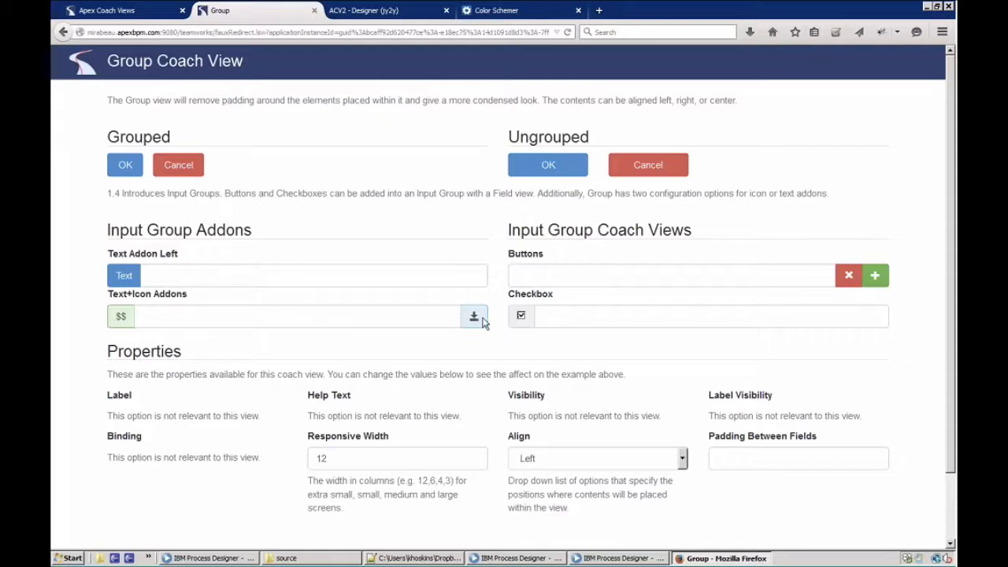
pyautogui.doubleClick(122, 315)
pyautogui.click(622, 558)
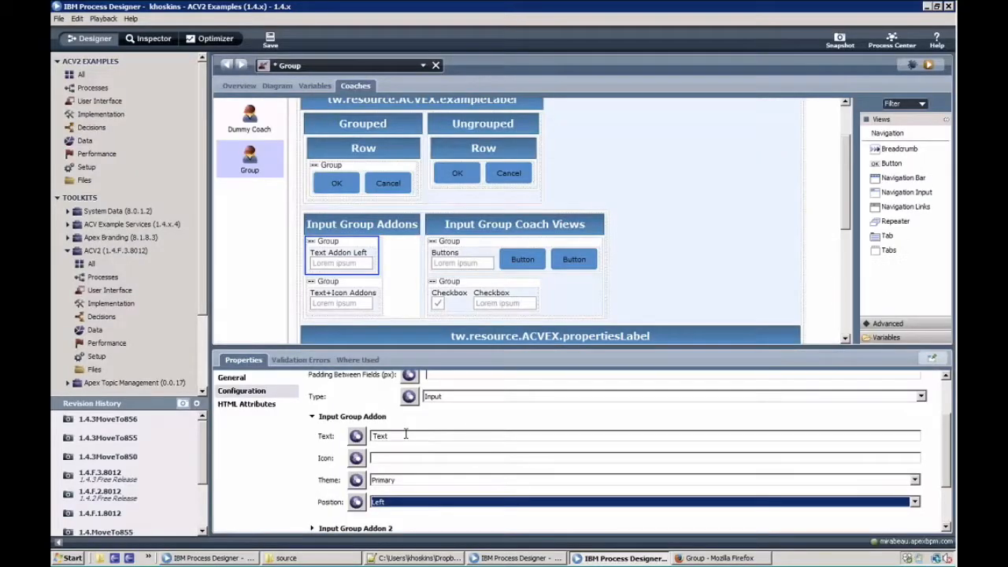
# Select the Text+Icon Addons group and examine the text, icon, theme and position settings of both its input group addons.
pyautogui.click(359, 281)
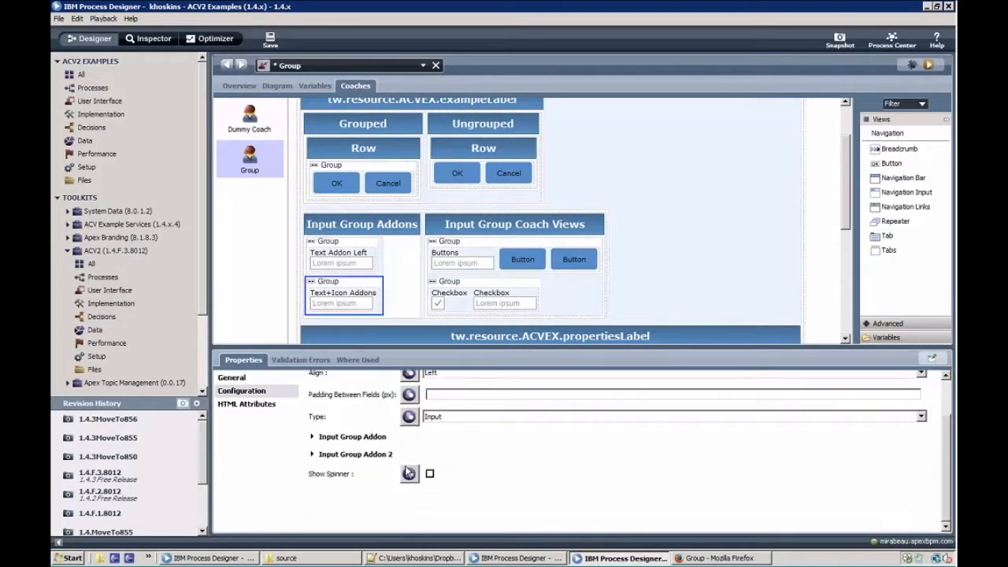
pyautogui.click(312, 435)
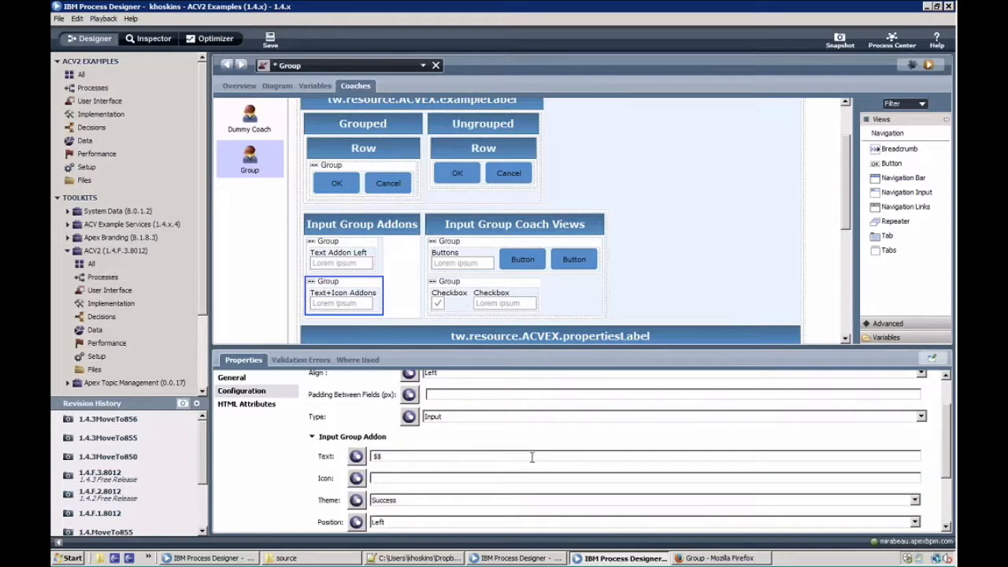
pyautogui.scroll(-3, 531, 456)
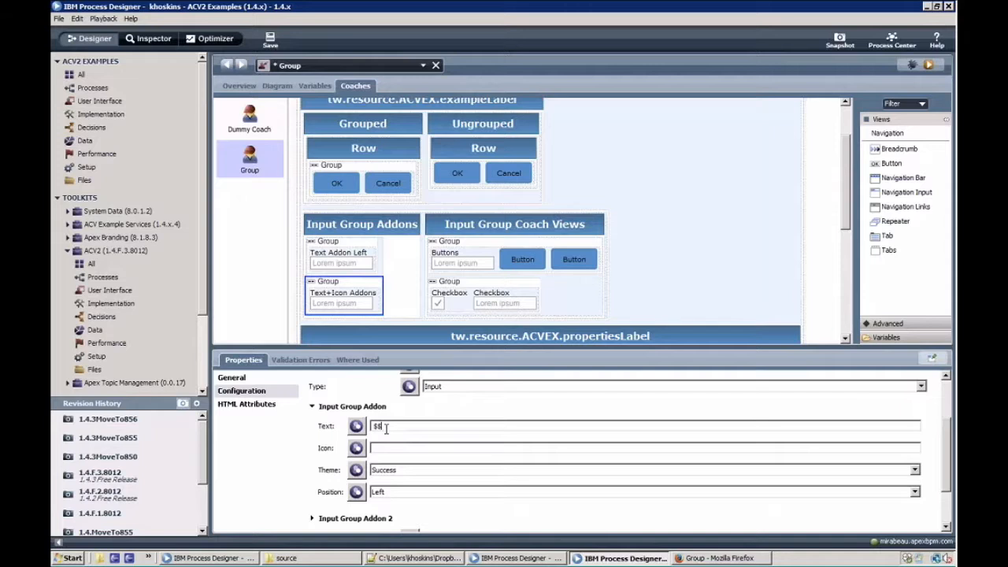
pyautogui.scroll(-4, 381, 437)
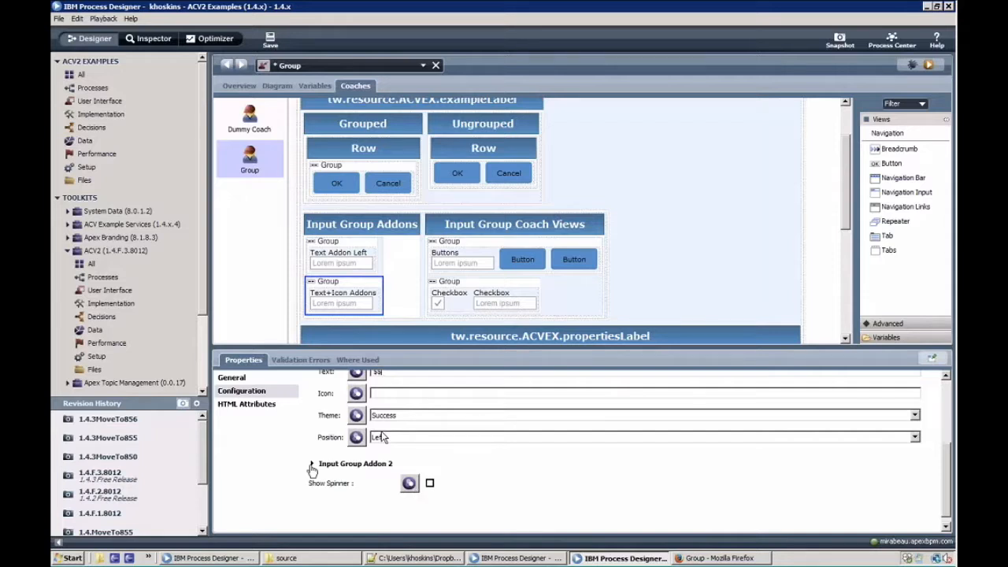
pyautogui.click(311, 465)
pyautogui.moveTo(948, 434); pyautogui.dragTo(948, 462)
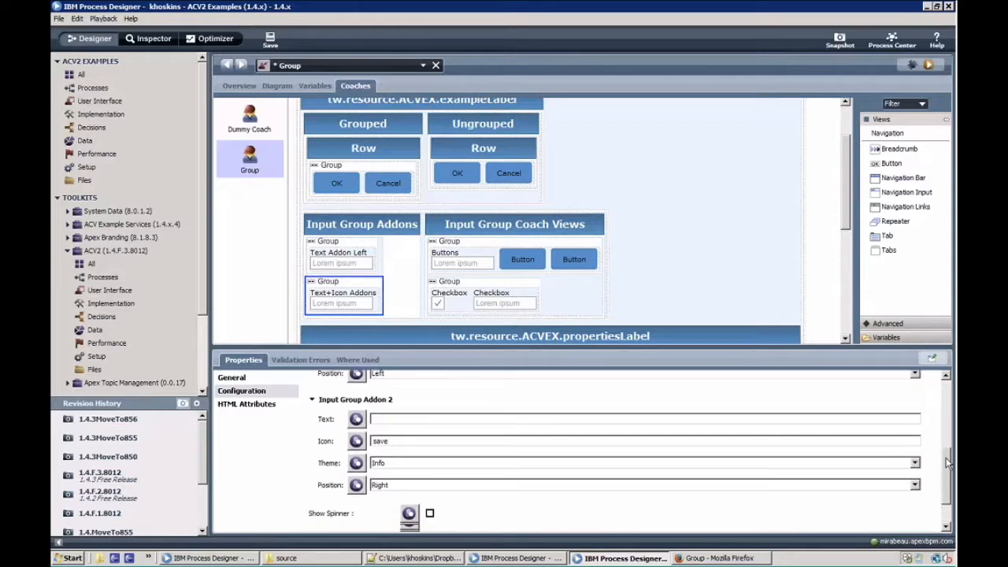
pyautogui.click(415, 441)
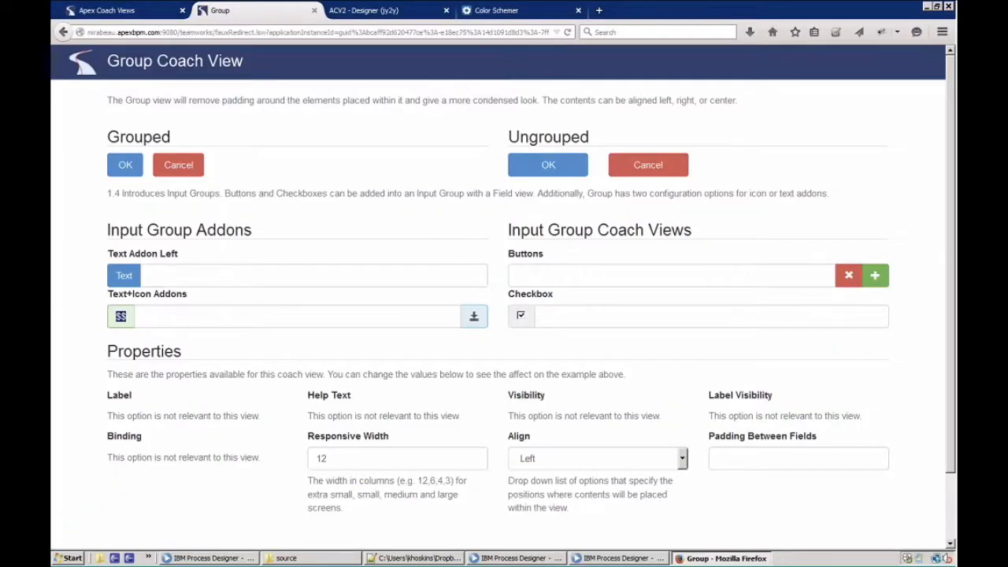
# View the Checkbox and Buttons input group examples in Firefox, focusing each field, and return to IBM Process Designer.
pyautogui.click(628, 314)
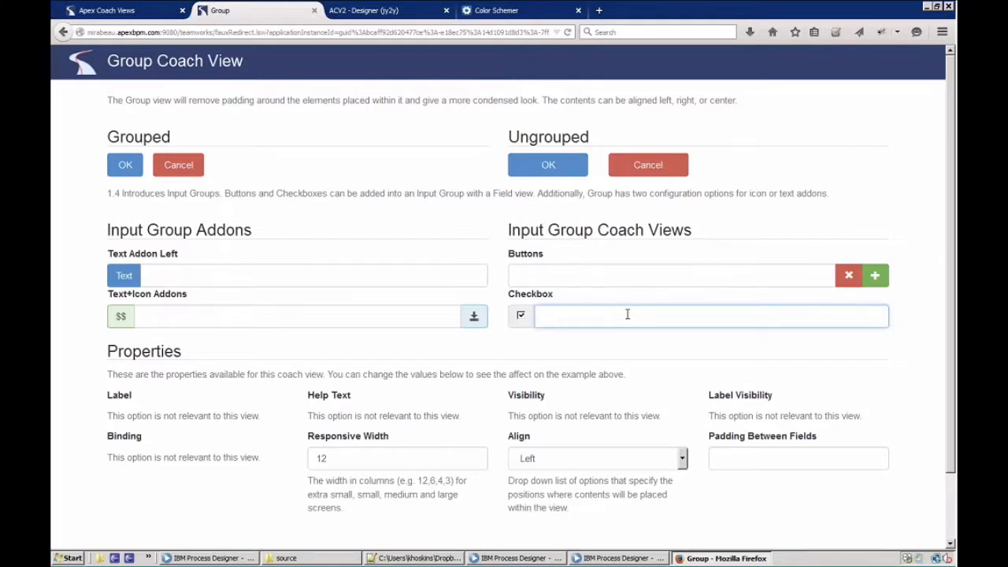
pyautogui.click(645, 273)
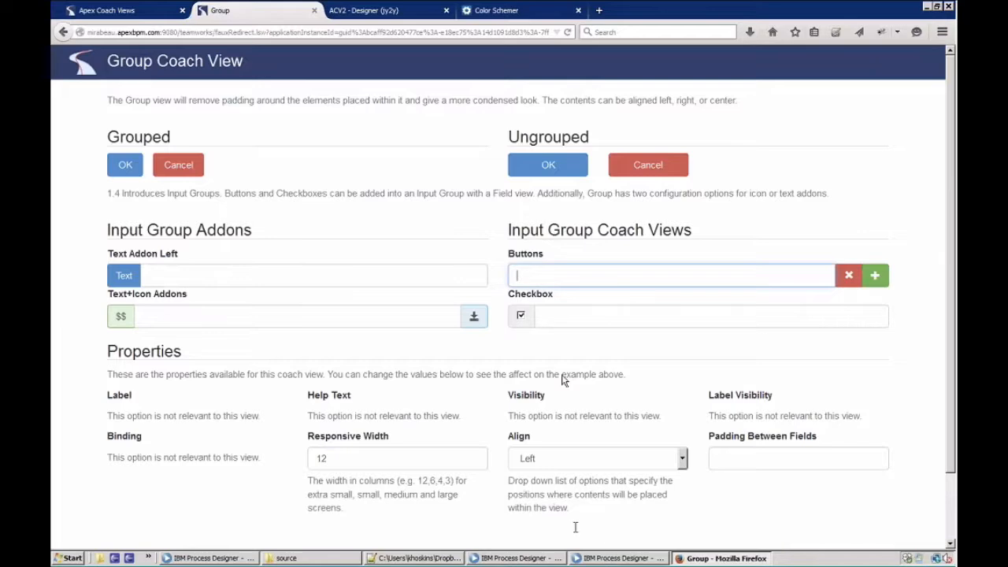
pyautogui.click(592, 558)
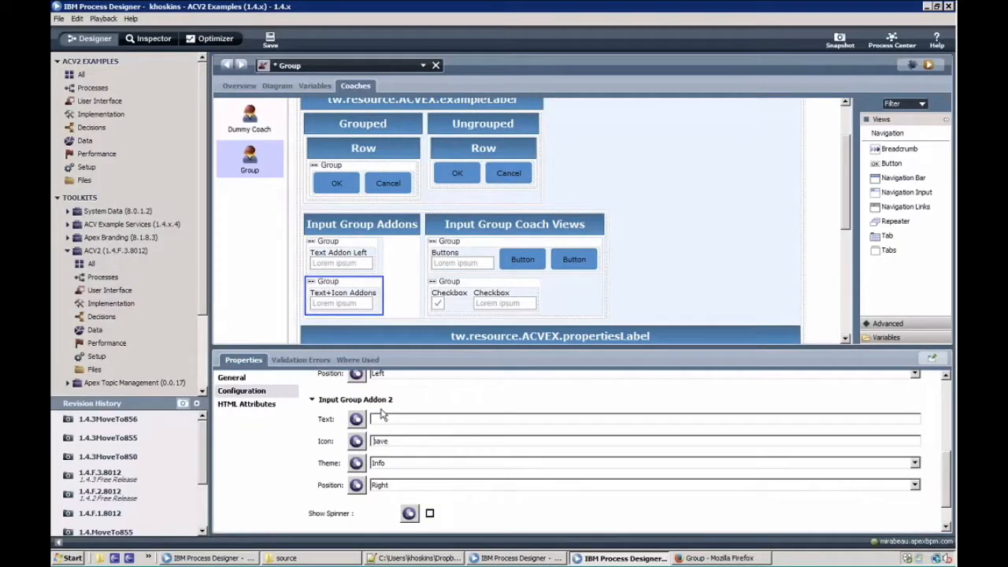
# Select the first button in the Buttons input group and examine its configuration, including the List Item Action options, keeping None.
pyautogui.click(523, 260)
pyautogui.moveTo(926, 468)
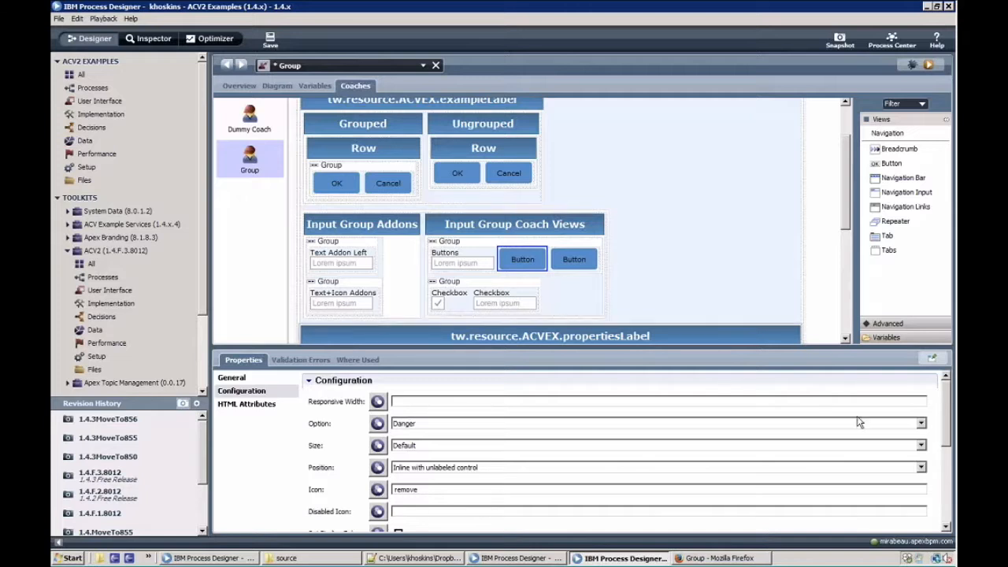
pyautogui.scroll(-5, 943, 405)
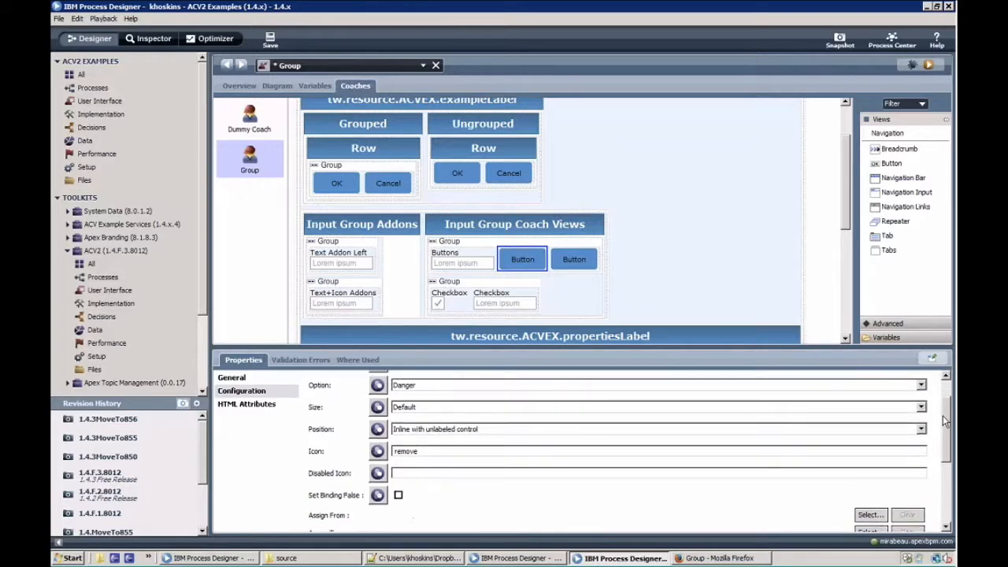
pyautogui.scroll(-1, 944, 442)
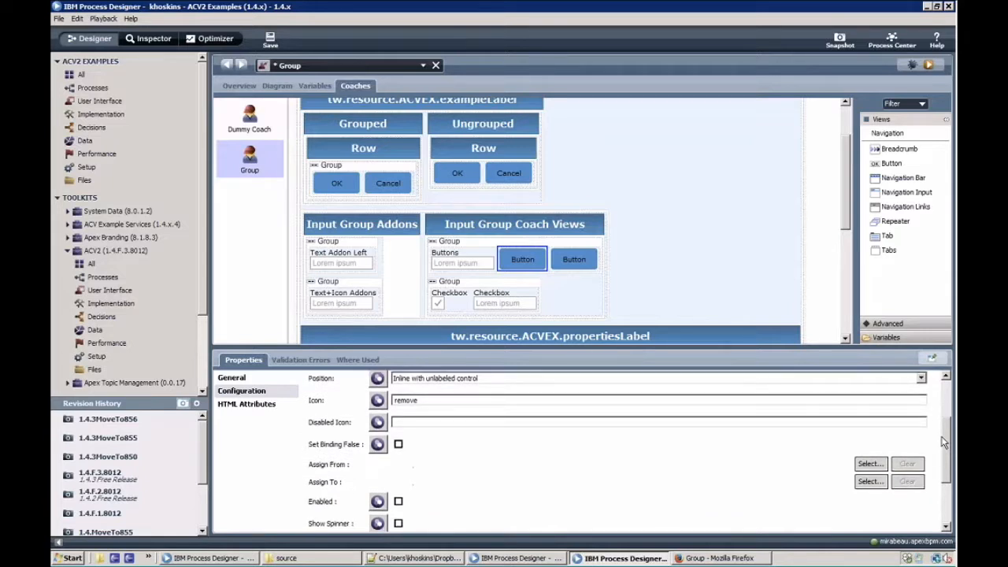
pyautogui.scroll(-2, 944, 443)
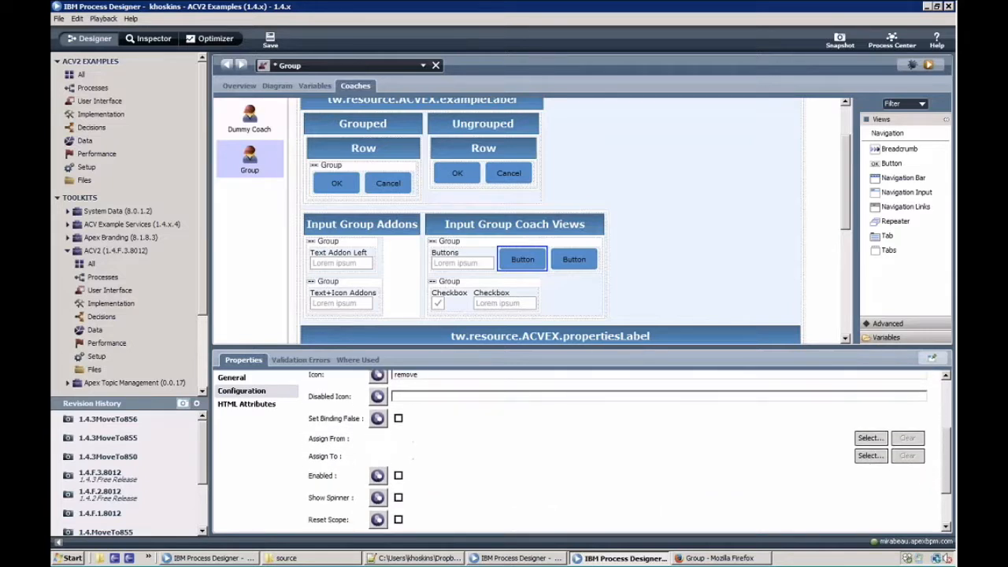
pyautogui.scroll(-3, 829, 507)
pyautogui.click(424, 480)
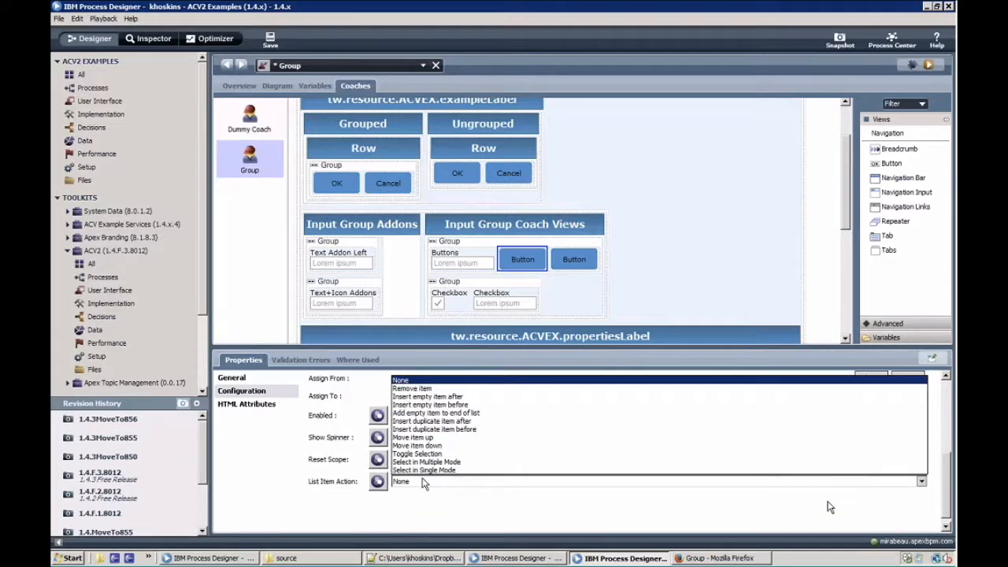
pyautogui.click(267, 478)
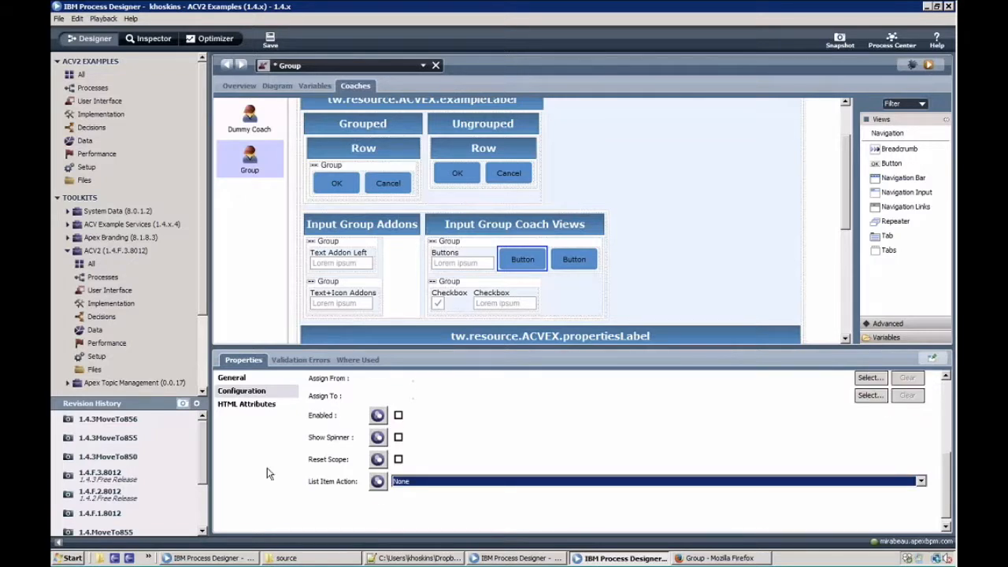
pyautogui.moveTo(948, 498); pyautogui.dragTo(954, 400)
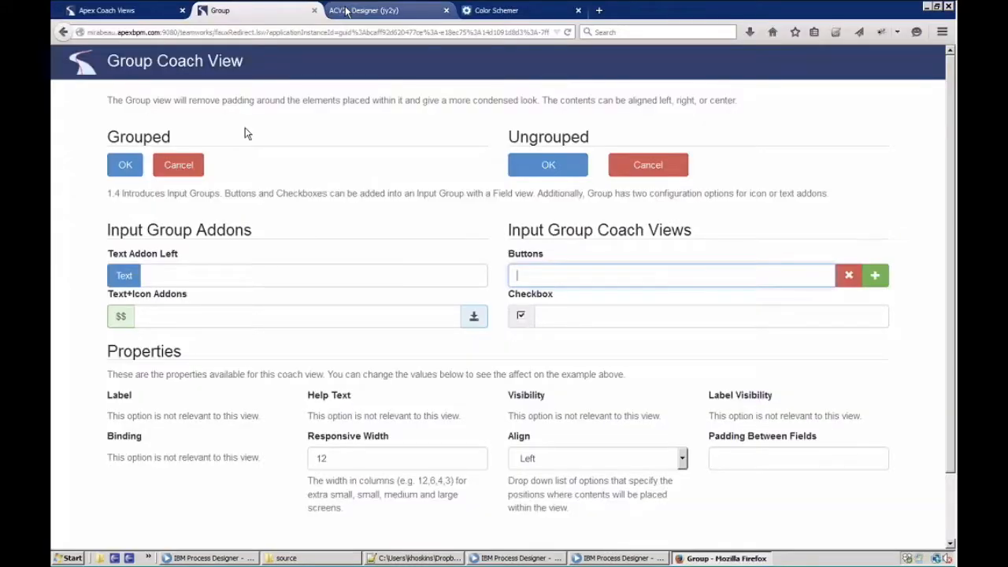
# Open the What's New page of the Apex Coach Views site in Firefox and review the 1.4 feature list.
pyautogui.click(110, 10)
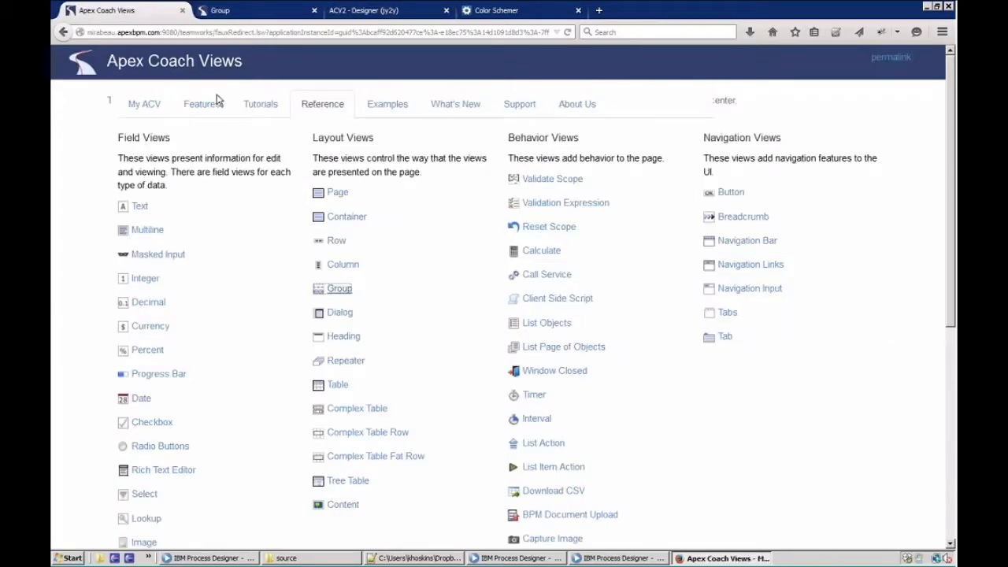
pyautogui.click(448, 105)
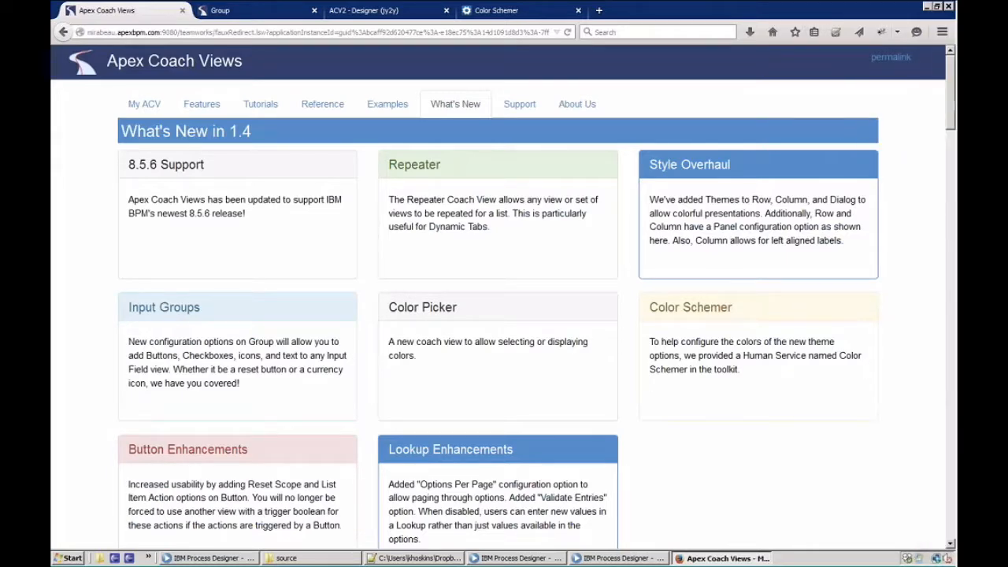
pyautogui.scroll(-2, 948, 110)
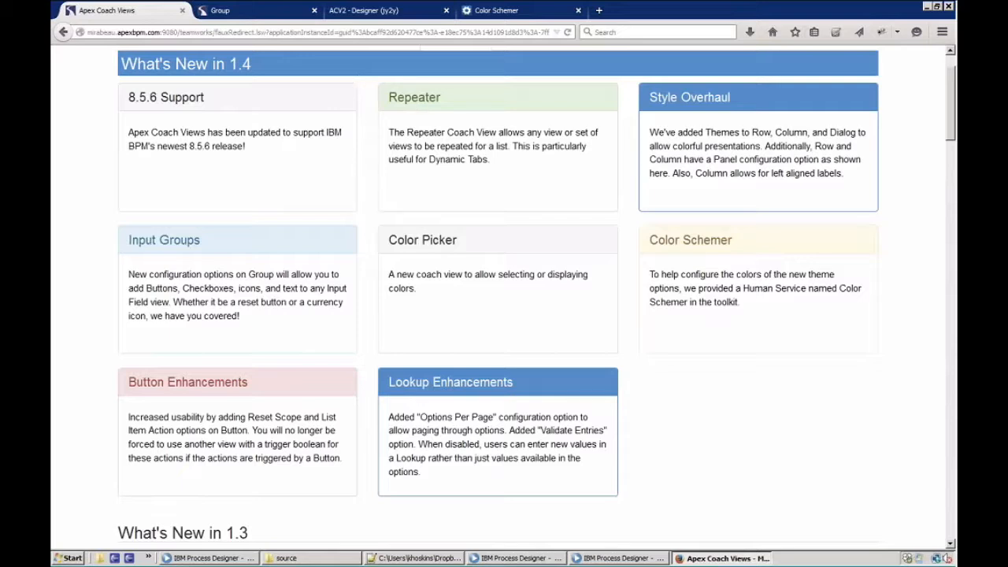
pyautogui.click(619, 559)
pyautogui.scroll(2, 343, 122)
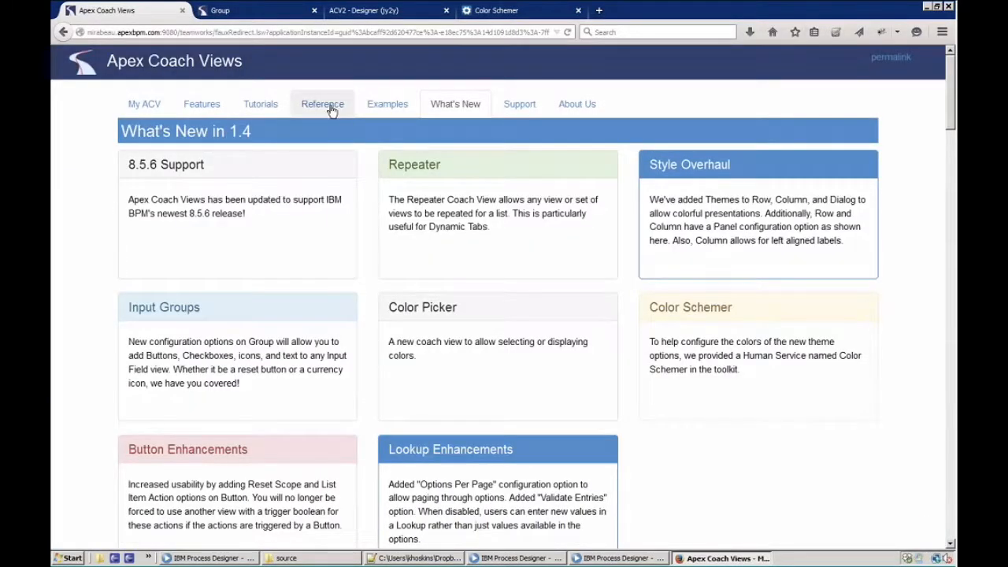
# Open the Reference page of the Apex Coach Views site and open the Repeater example from the Layout Views.
pyautogui.click(332, 111)
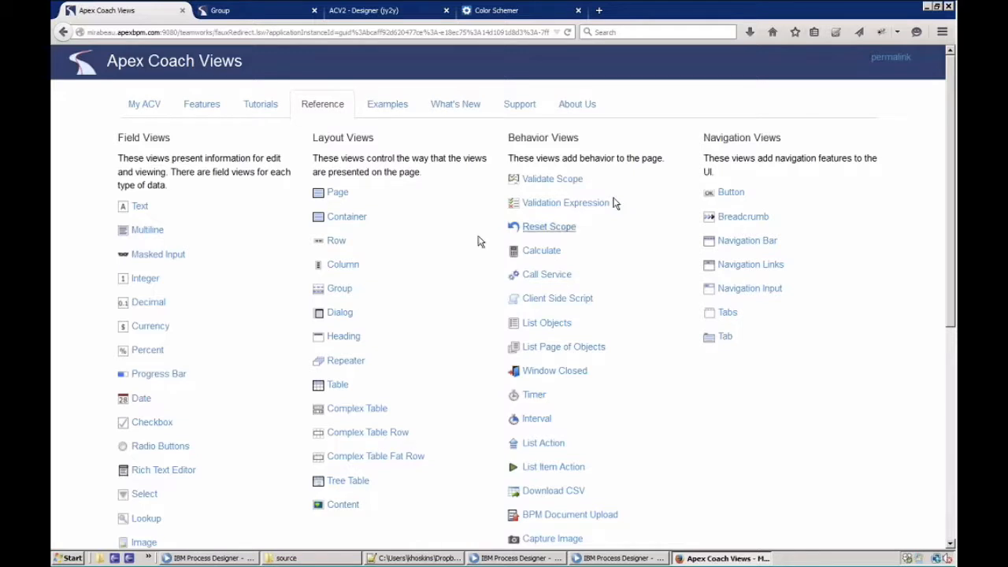
pyautogui.scroll(-1, 430, 210)
pyautogui.scroll(-3, 556, 224)
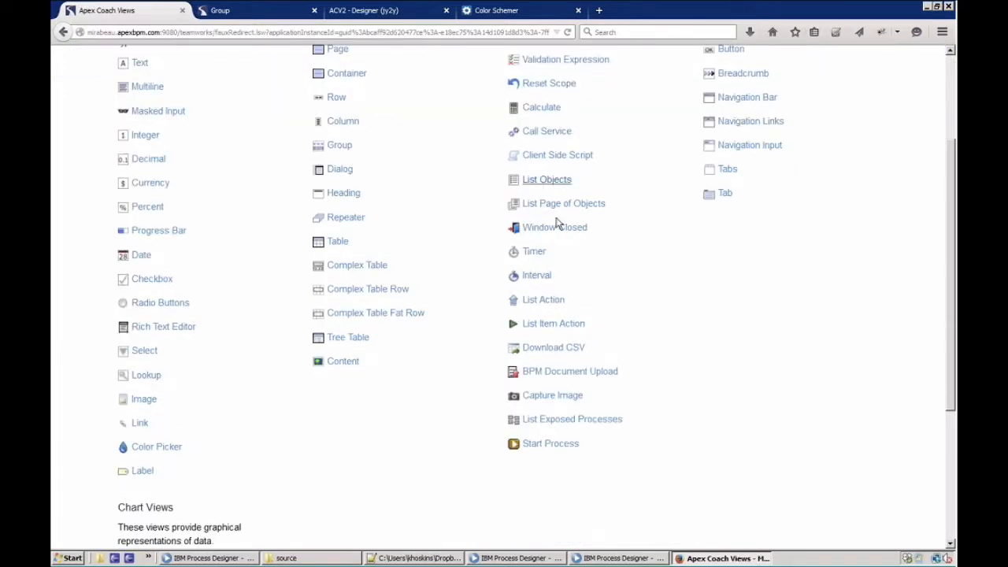
pyautogui.scroll(2, 551, 280)
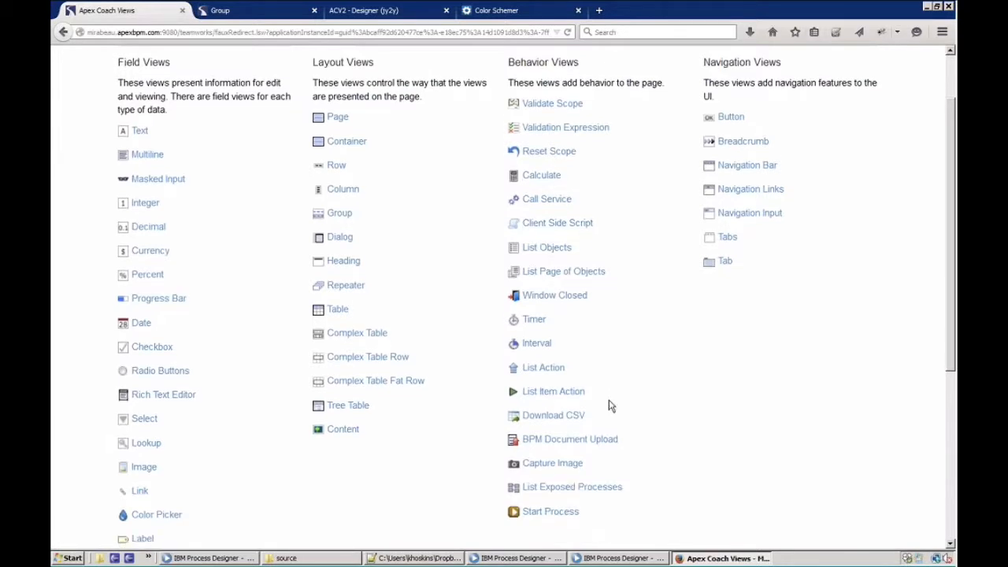
pyautogui.scroll(-5, 611, 405)
pyautogui.scroll(2, 449, 319)
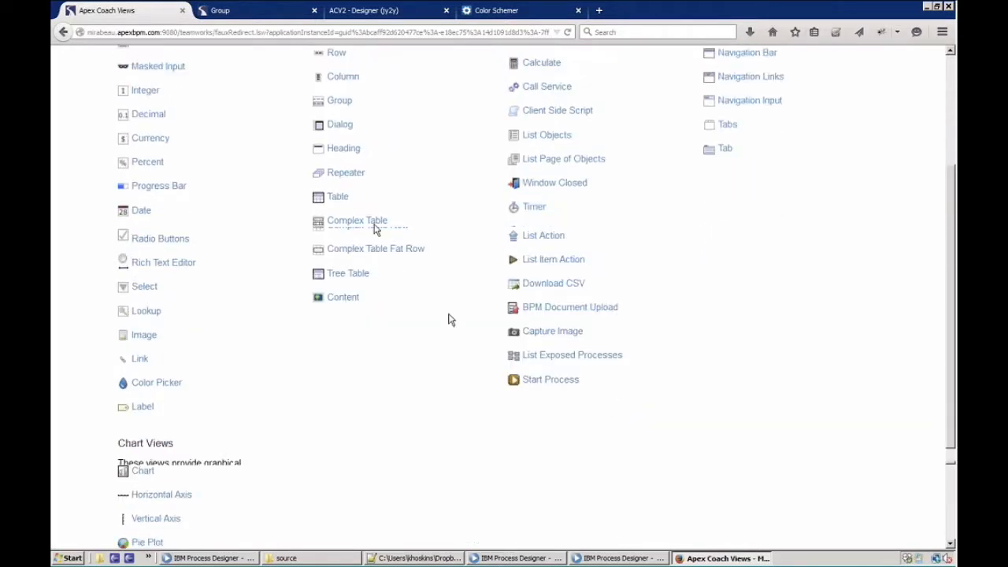
pyautogui.click(353, 184)
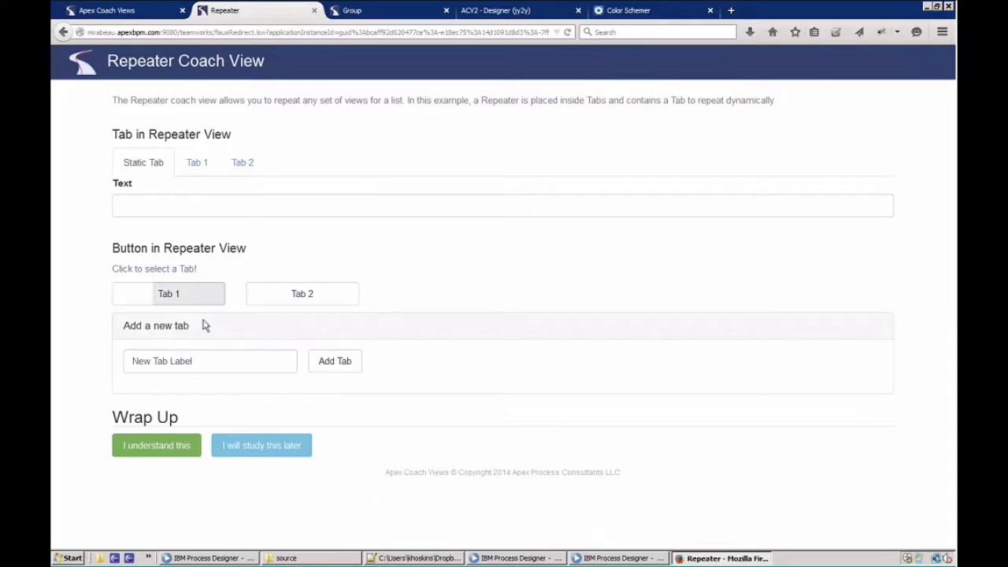
# Try the Tab 1 and Tab 2 selection buttons in the Button in Repeater View section.
pyautogui.click(209, 360)
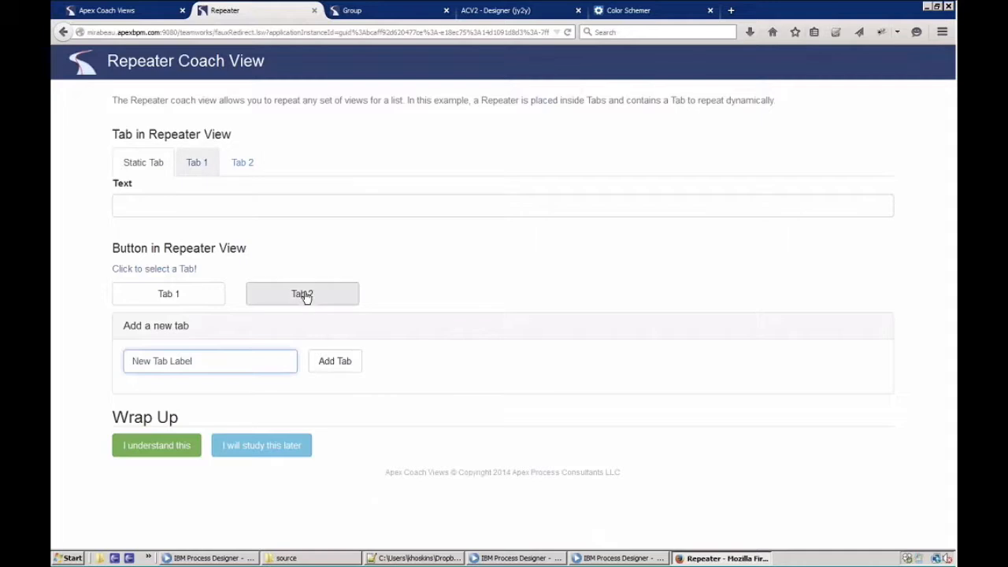
pyautogui.click(190, 296)
pyautogui.click(260, 293)
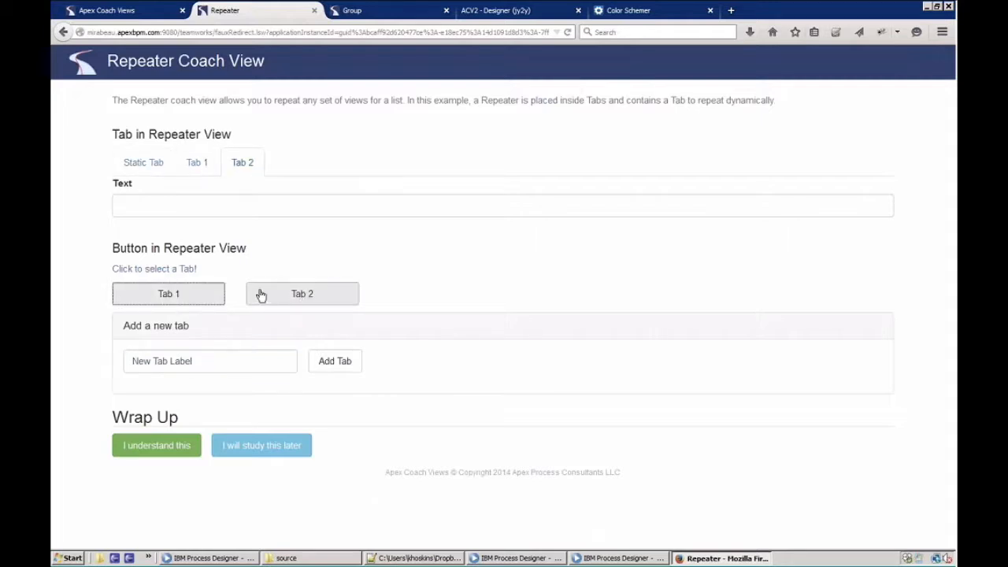
# Add two tabs to the Repeater example, labelled "New Tab Label" and "Fifth Tab".
pyautogui.click(255, 355)
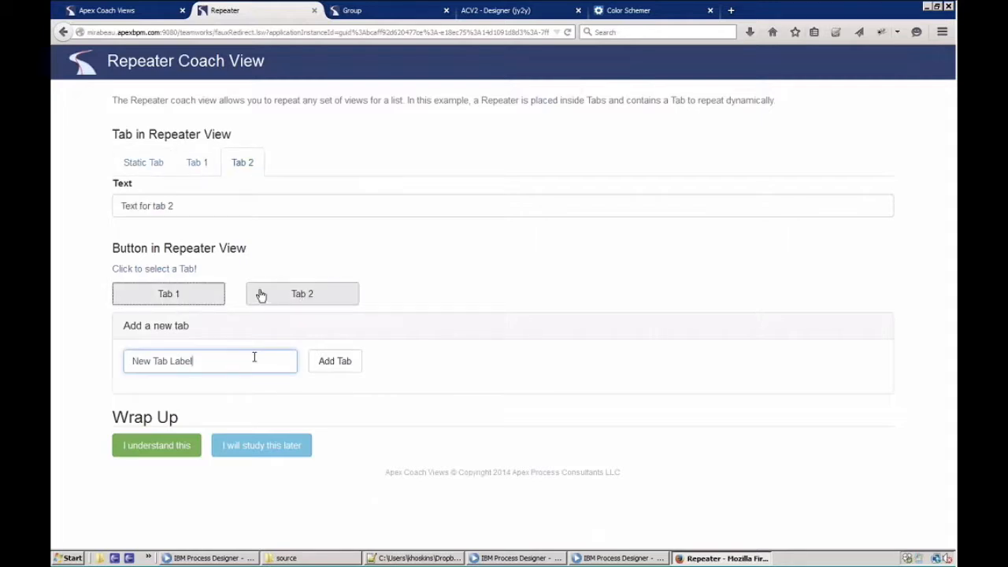
pyautogui.click(328, 369)
pyautogui.moveTo(205, 361); pyautogui.dragTo(87, 356)
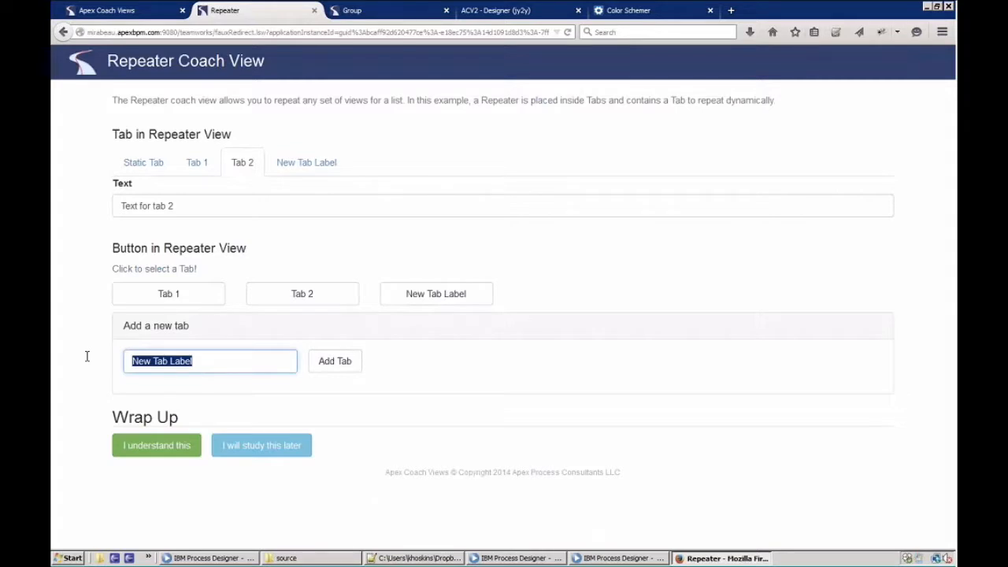
pyautogui.write('Fifth Tab')
pyautogui.click(334, 362)
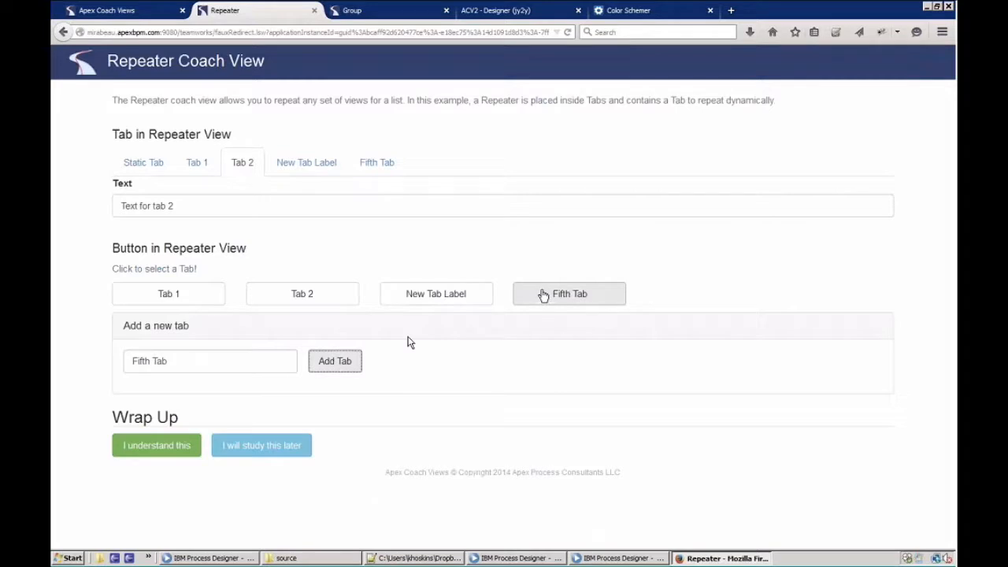
# Switch through Fifth Tab, New Tab Label, Tab 2 and Tab 1 with the repeated buttons.
pyautogui.click(543, 294)
pyautogui.click(444, 294)
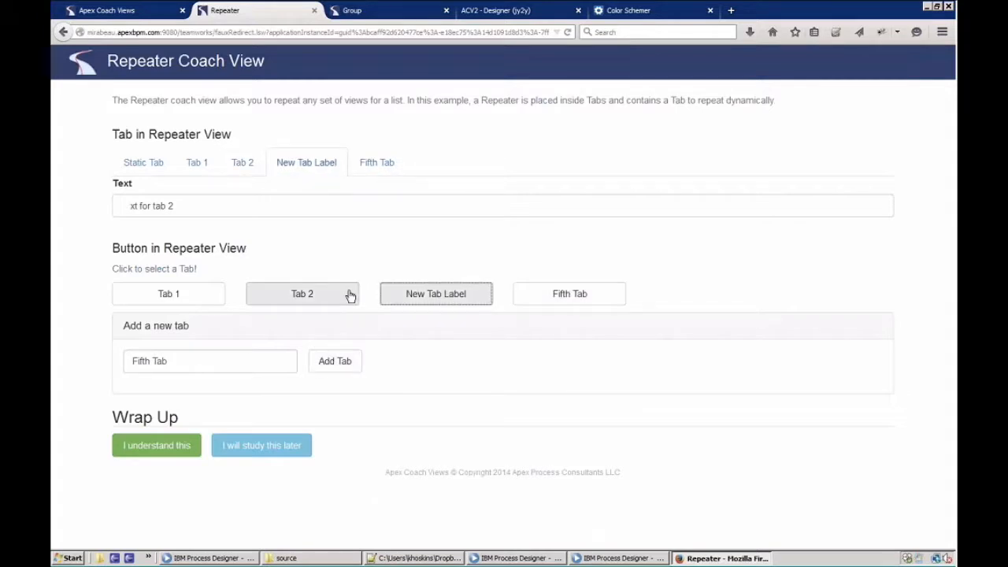
pyautogui.click(351, 296)
pyautogui.click(207, 294)
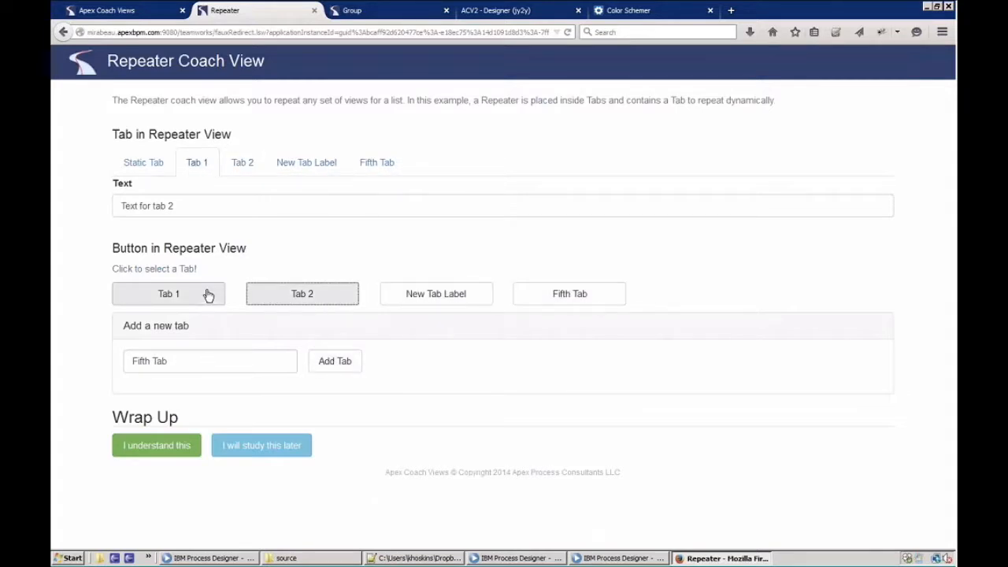
# Switch to IBM Process Designer and open the Repeater human service from the ACV2 Examples user interface items.
pyautogui.hotkey('alt', 'Tab')
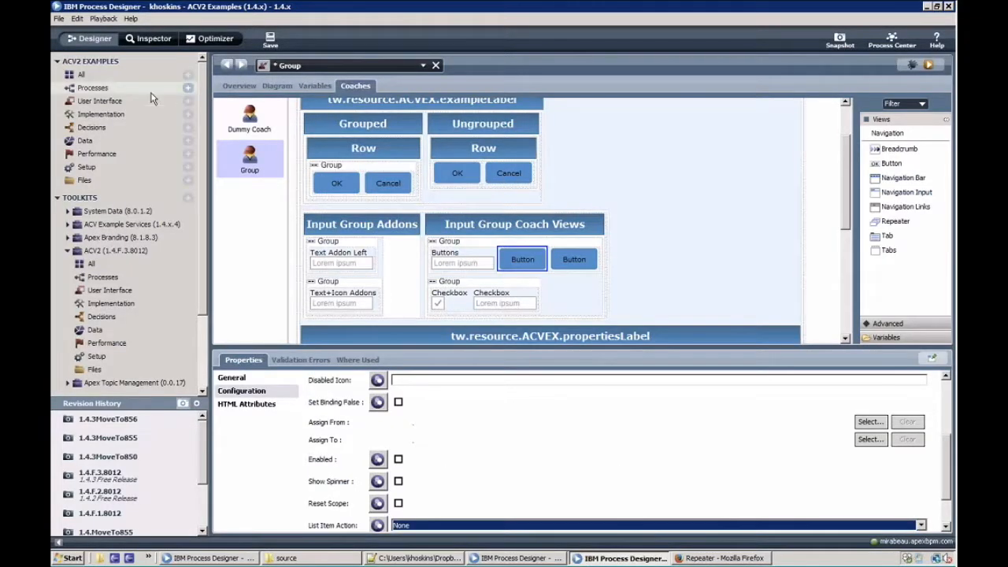
pyautogui.click(142, 102)
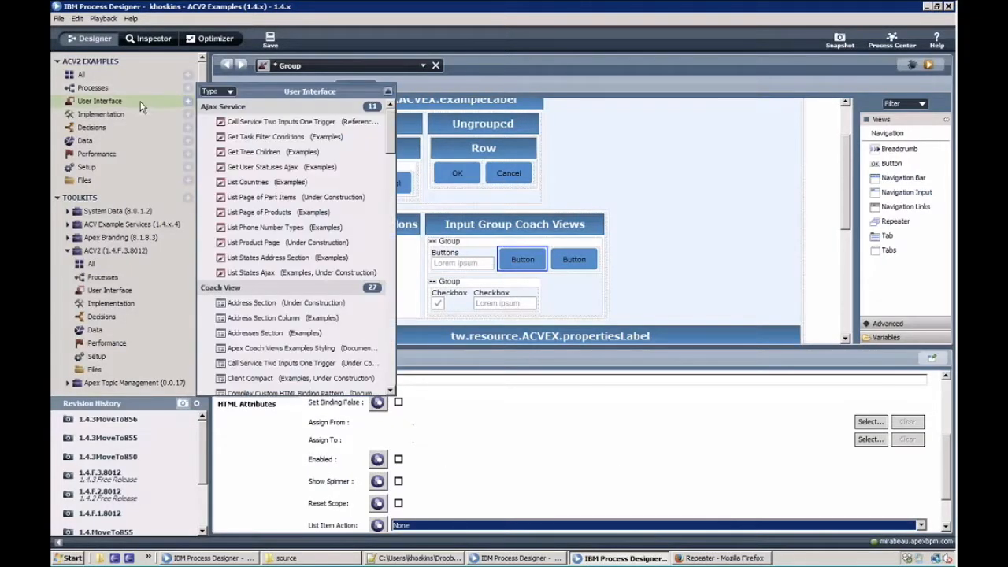
pyautogui.write('repea')
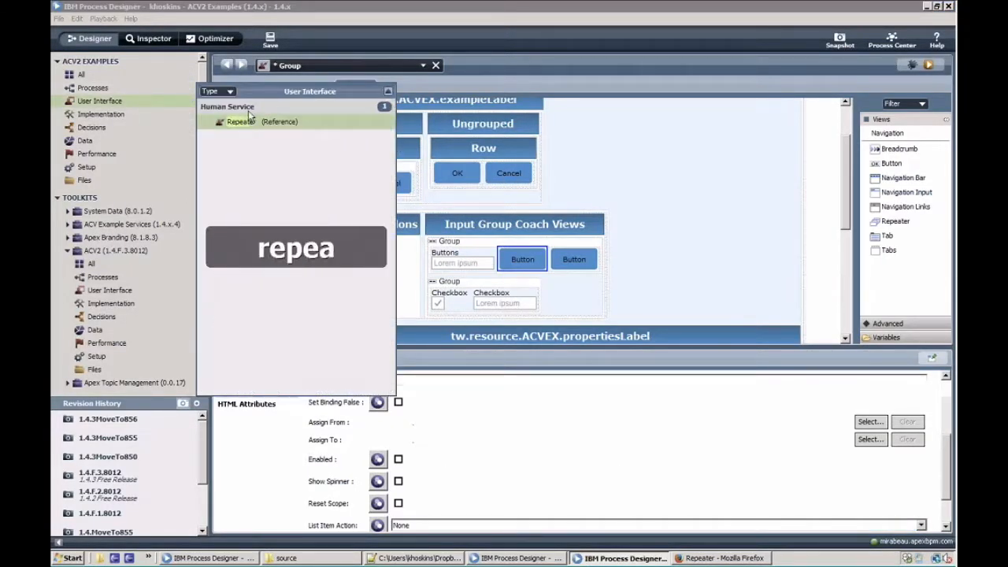
pyautogui.click(246, 122)
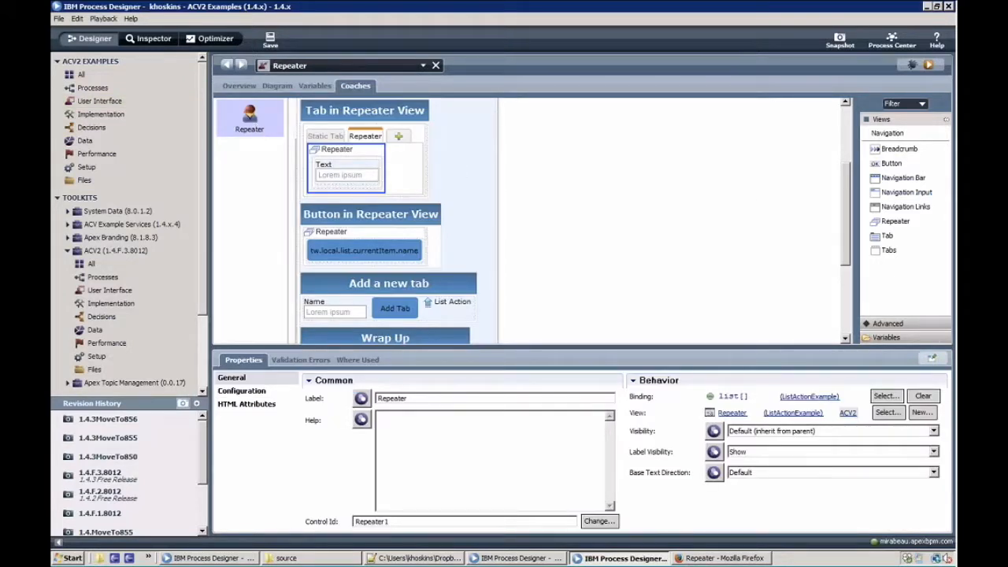
# Add a plain Tab view to the Tabs control under Tab in Repeater View and delete it again.
pyautogui.scroll(2, 795, 200)
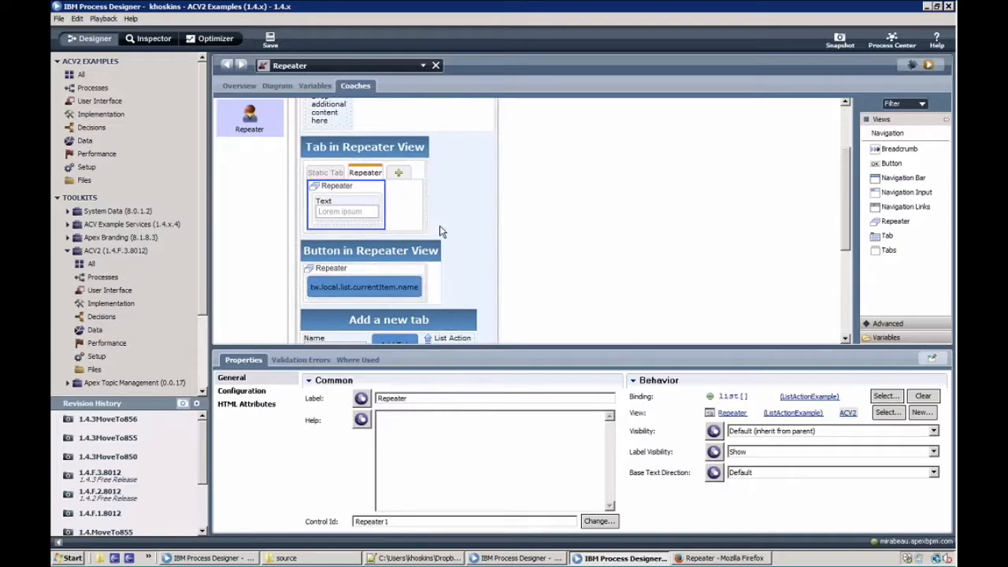
pyautogui.click(356, 163)
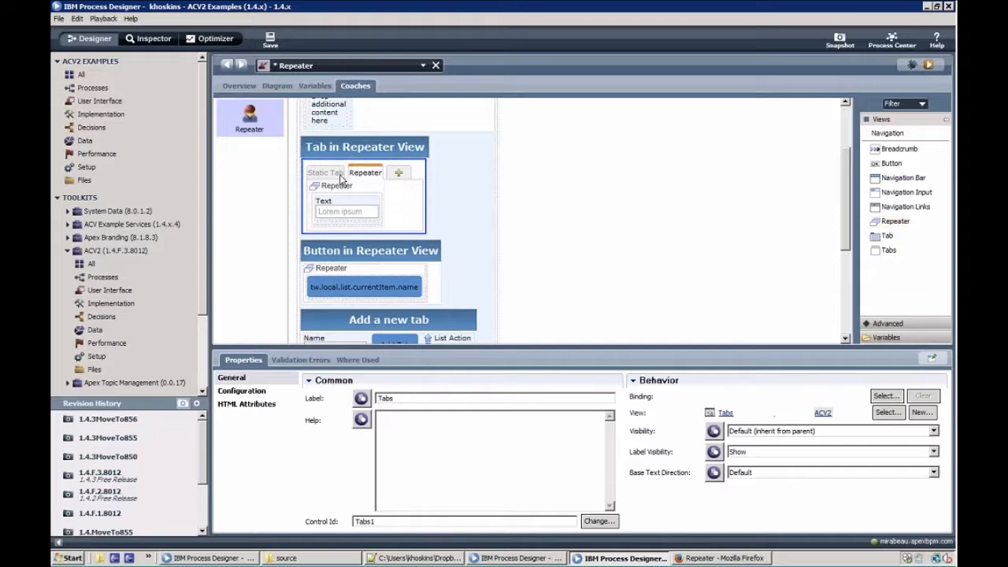
pyautogui.moveTo(340, 179); pyautogui.dragTo(389, 174)
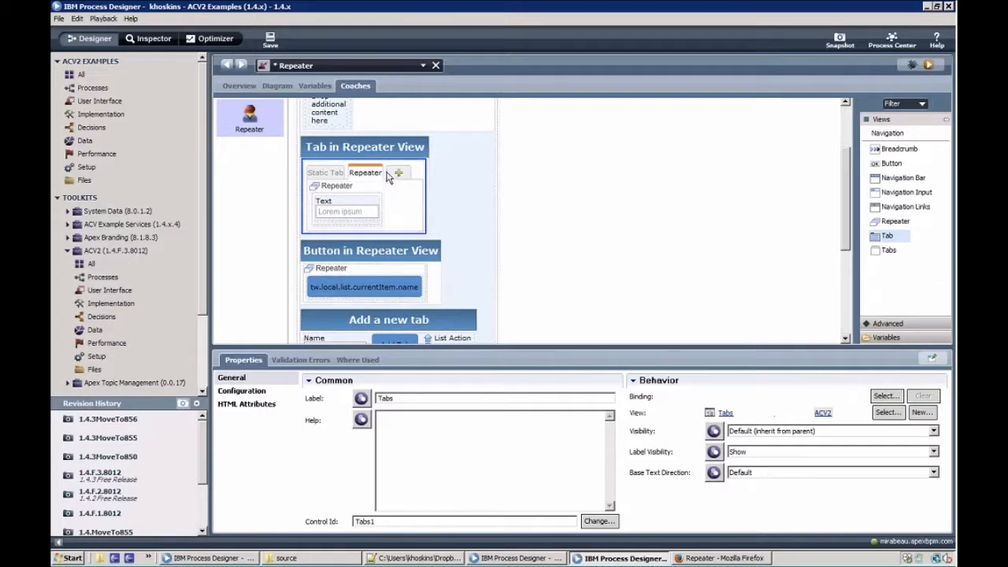
pyautogui.click(392, 174)
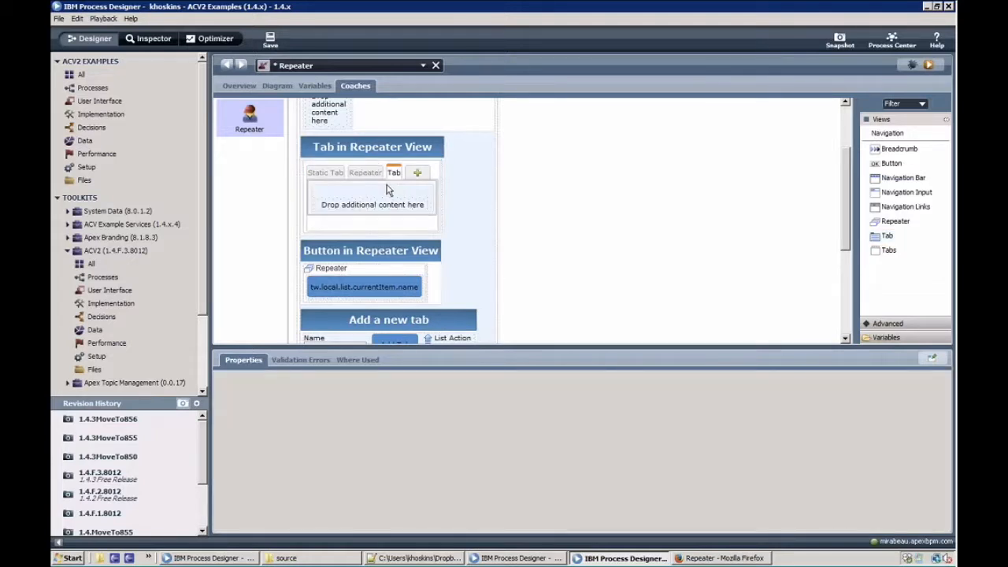
pyautogui.rightClick(387, 191)
pyautogui.click(410, 232)
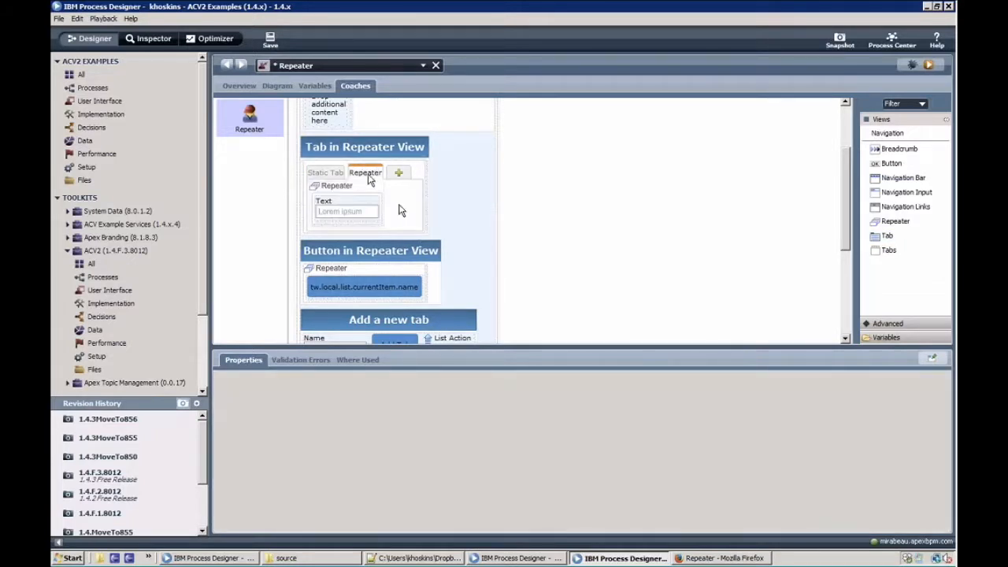
# Add a second Repeater to the Tabs control, place a Tab view inside it, and delete both again.
pyautogui.moveTo(898, 222); pyautogui.dragTo(386, 180)
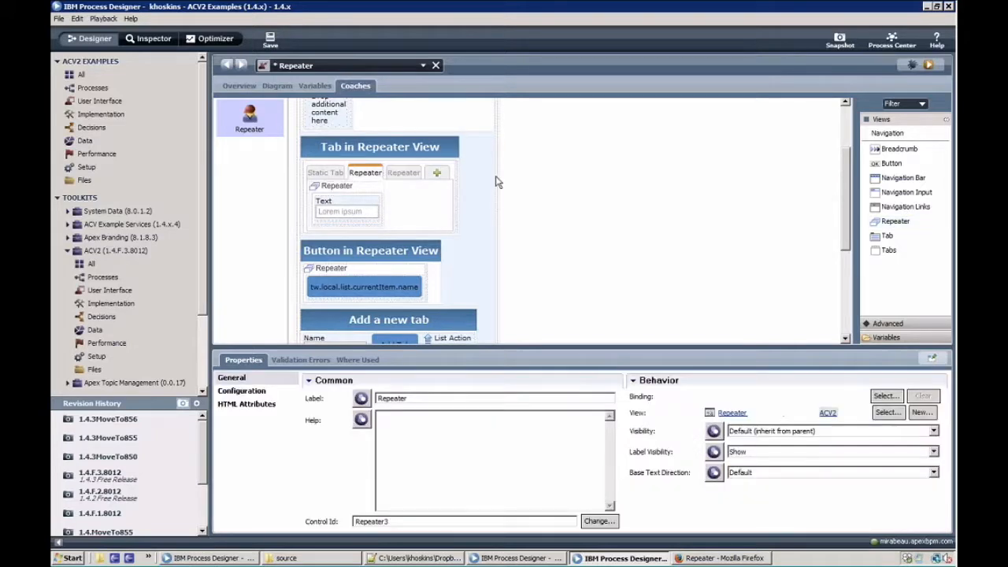
pyautogui.click(398, 174)
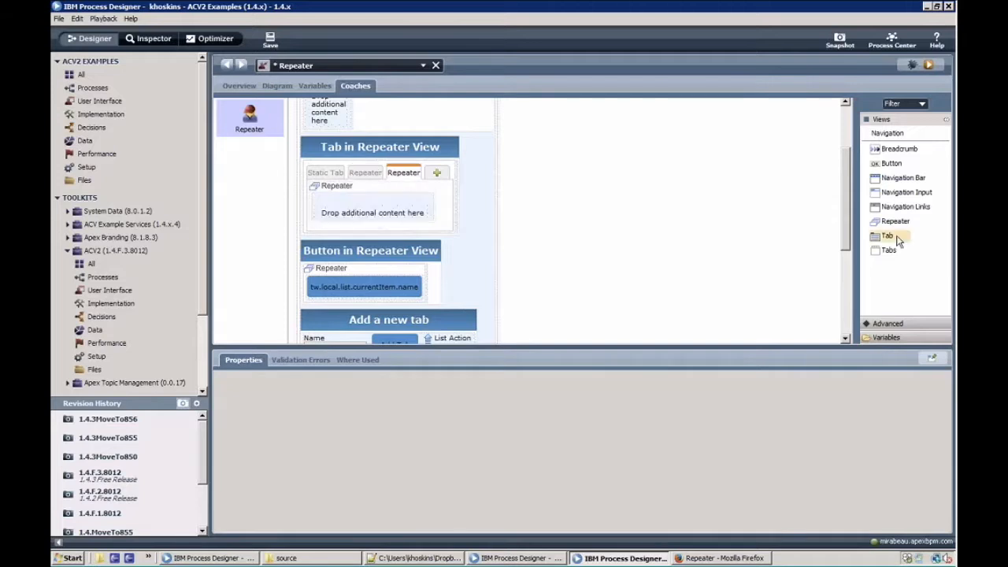
pyautogui.moveTo(889, 235); pyautogui.dragTo(396, 212)
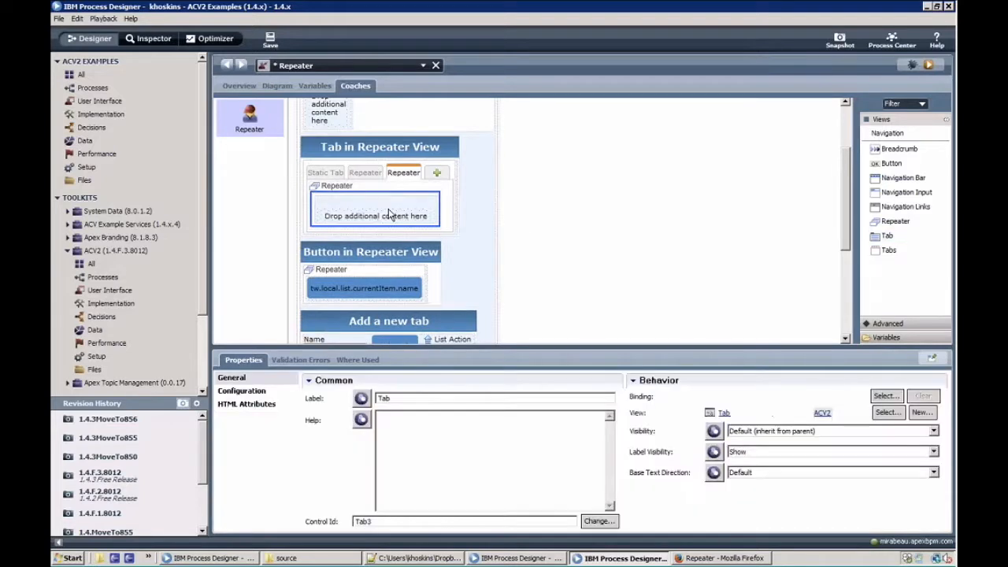
pyautogui.rightClick(388, 213)
pyautogui.click(405, 216)
pyautogui.rightClick(399, 190)
pyautogui.click(414, 192)
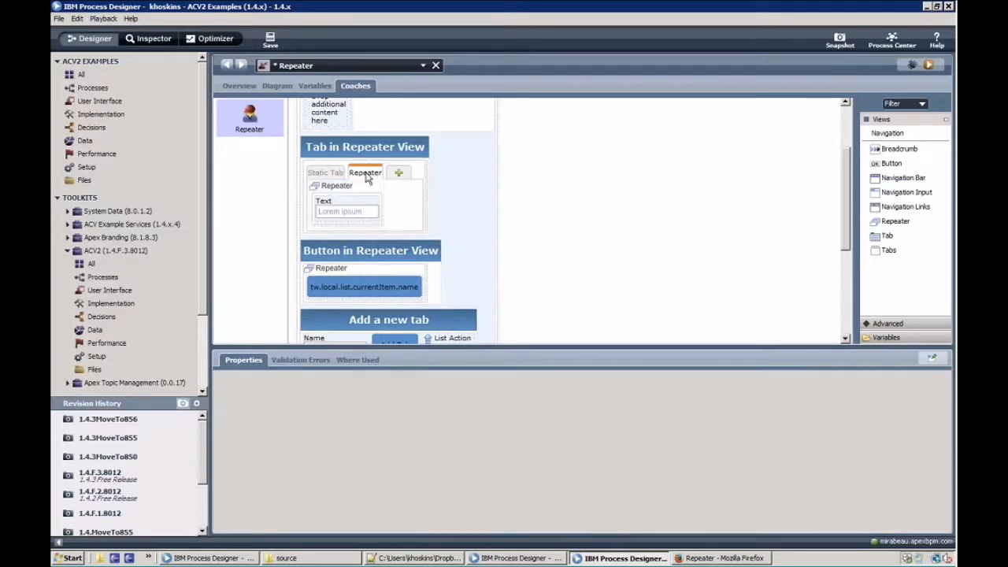
# Examine the general and configuration settings of the original Repeater and its nested Tab, and the binding of the Text field inside.
pyautogui.click(365, 191)
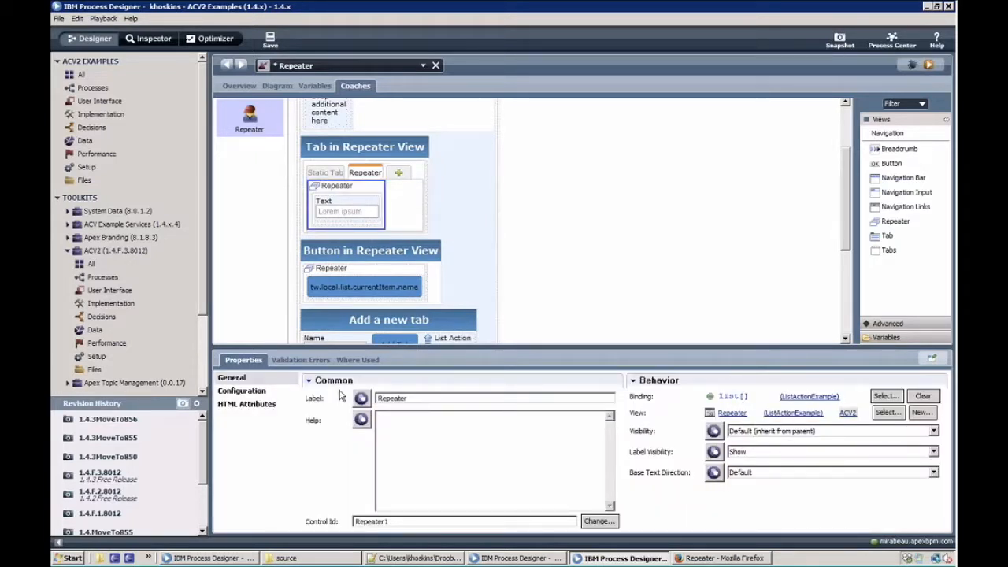
pyautogui.click(242, 391)
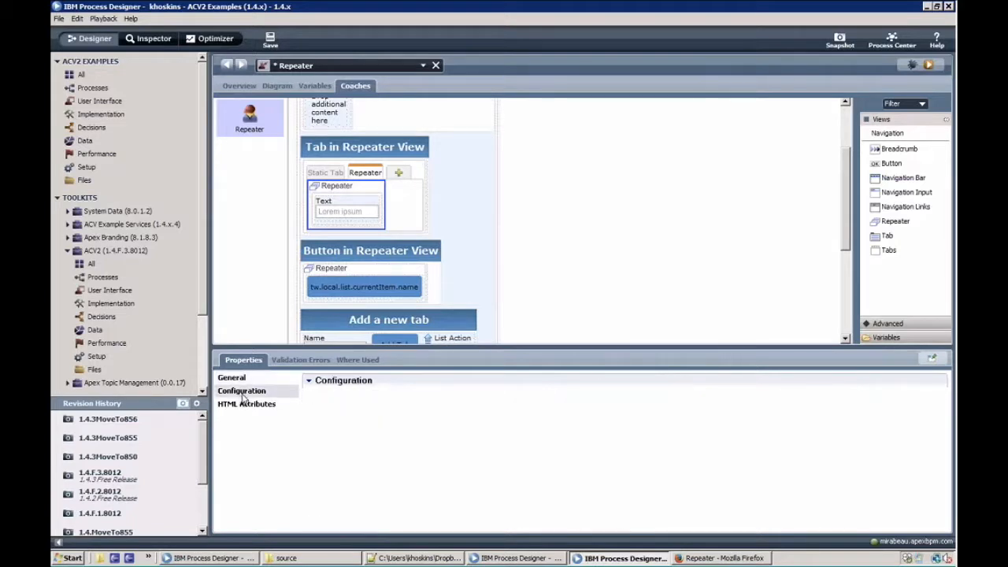
pyautogui.click(374, 199)
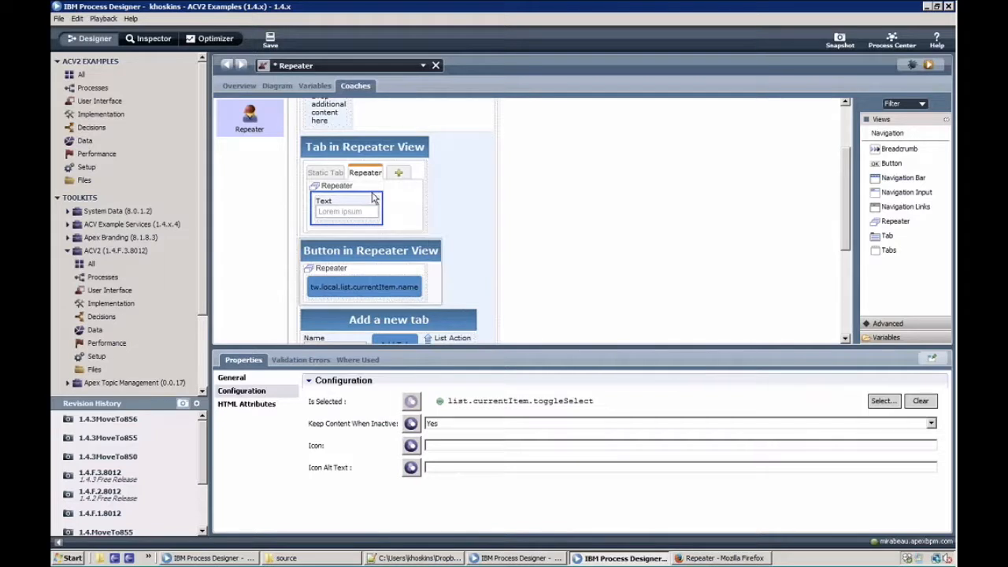
pyautogui.click(233, 379)
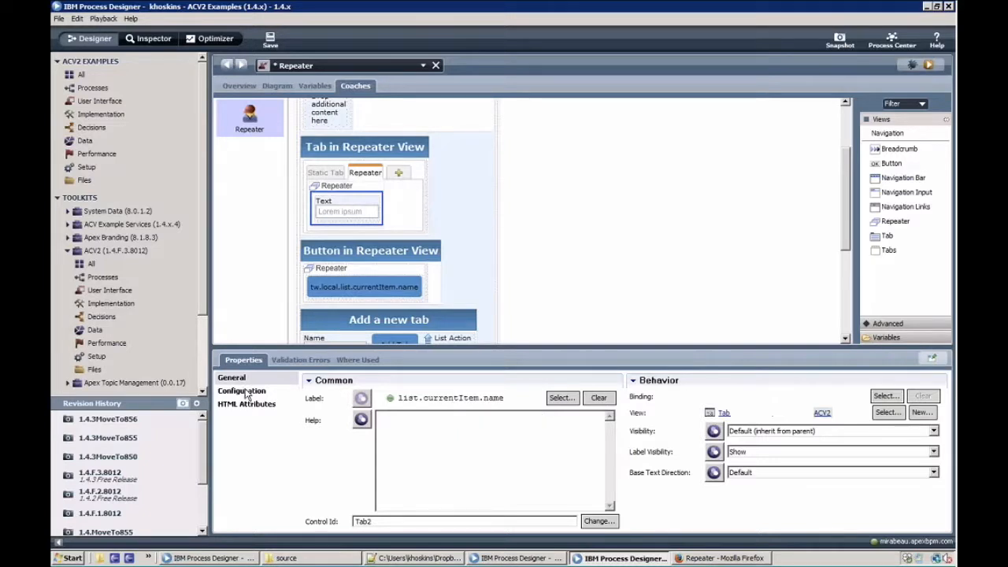
pyautogui.click(242, 391)
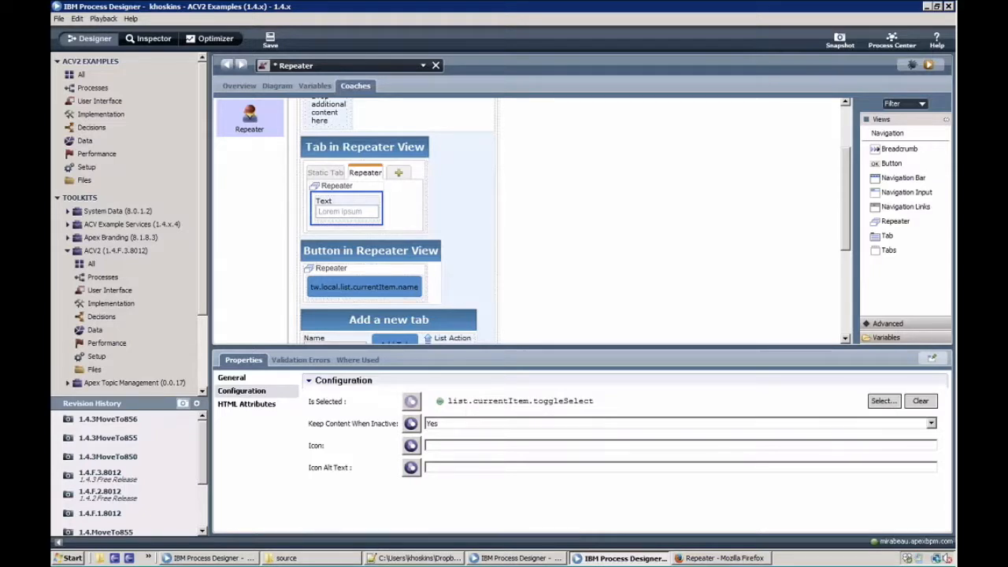
pyautogui.click(369, 214)
pyautogui.click(283, 376)
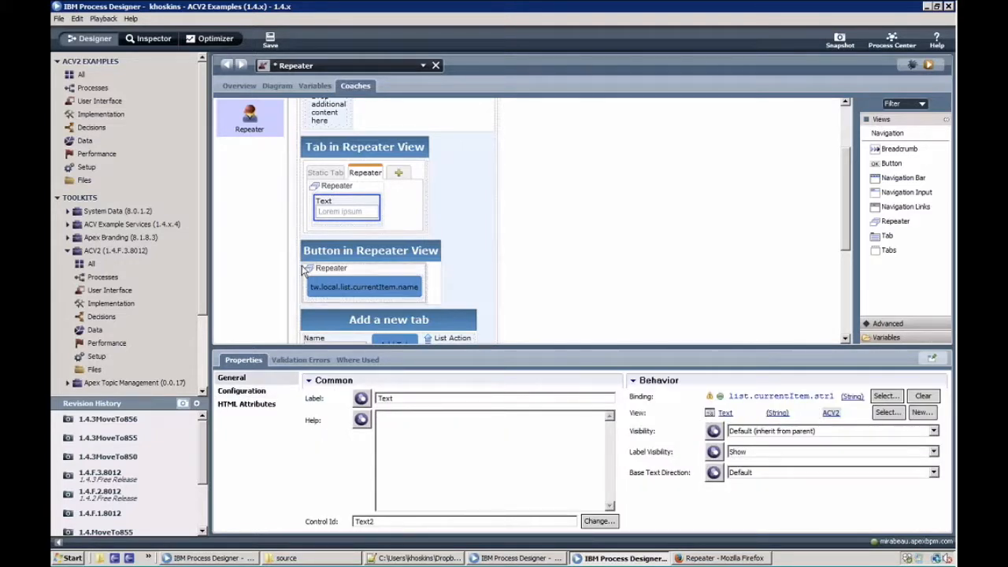
# Examine the repeated button's label and binding, and the general and configuration settings of the List Action under Add a new tab.
pyautogui.click(344, 294)
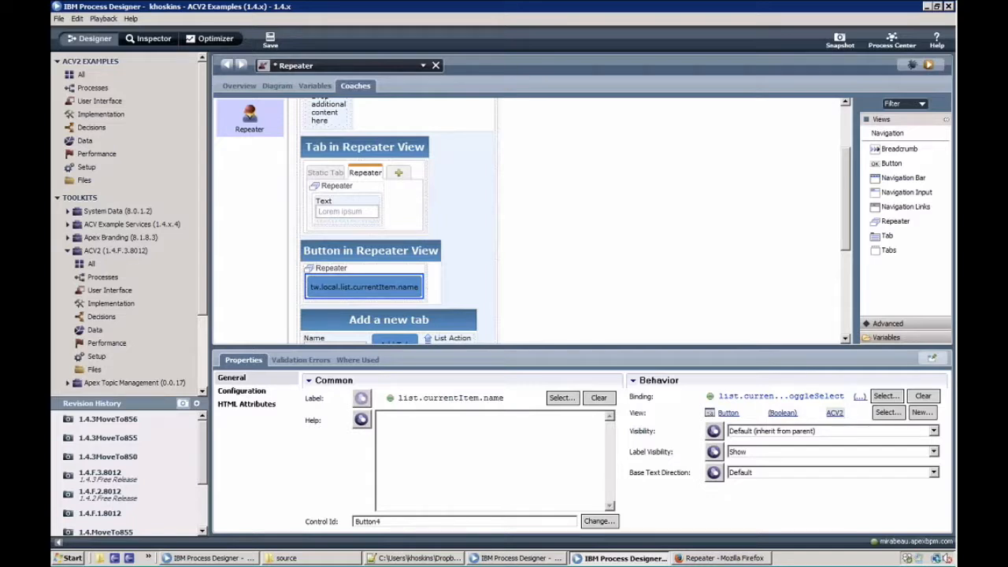
pyautogui.scroll(-3, 409, 254)
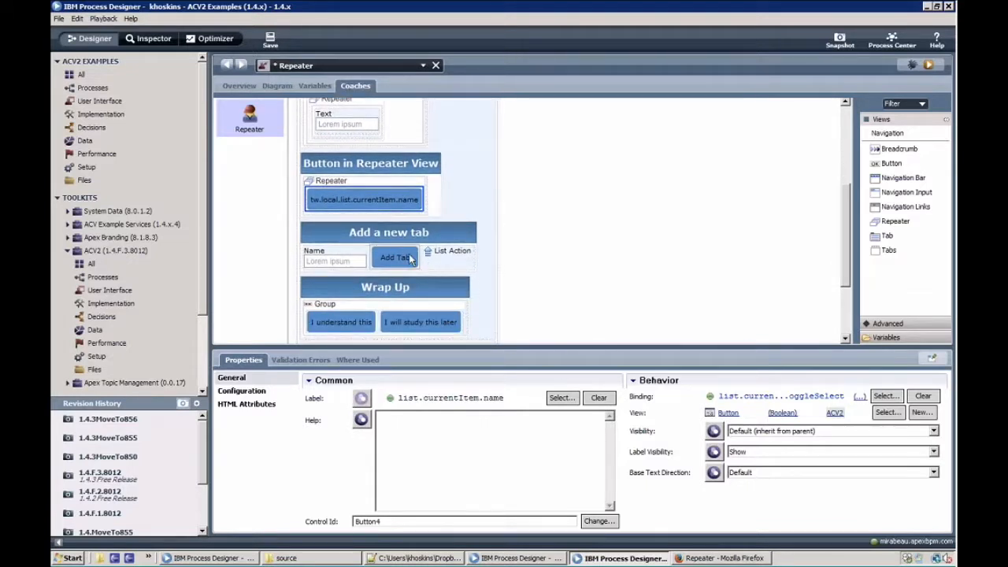
pyautogui.click(447, 250)
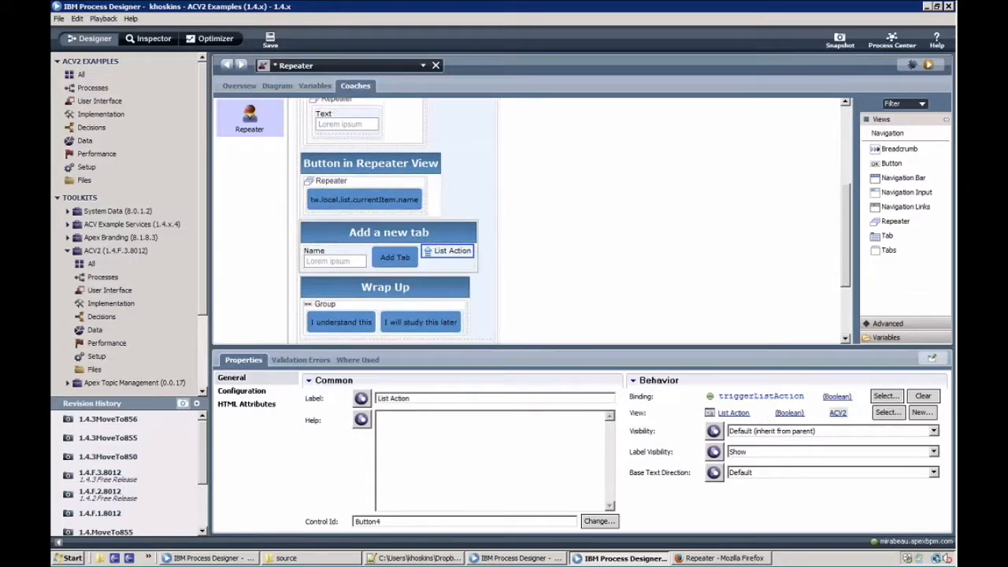
pyautogui.click(242, 391)
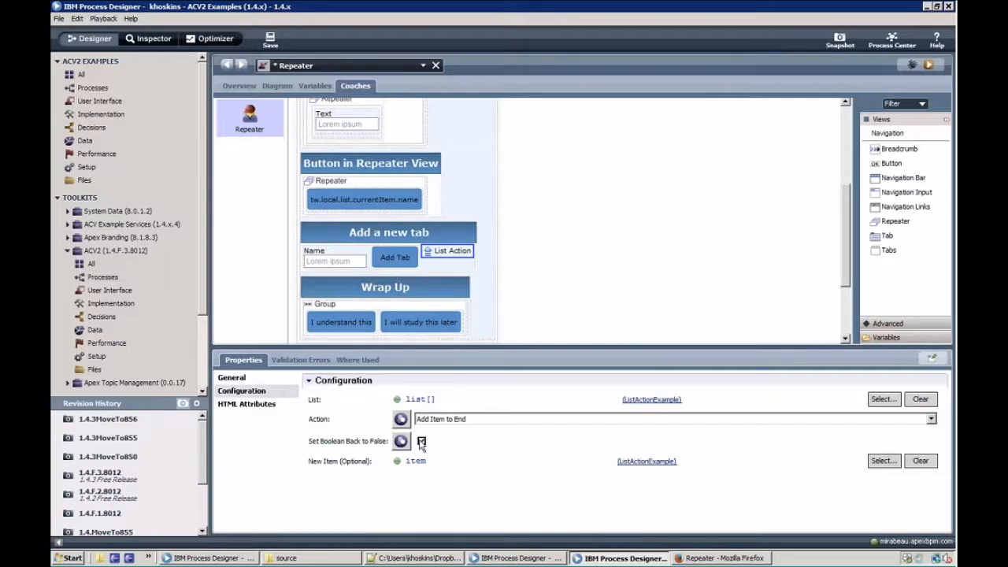
# Examine the List Action's general settings and view the running Repeater coach in Firefox.
pyautogui.click(272, 379)
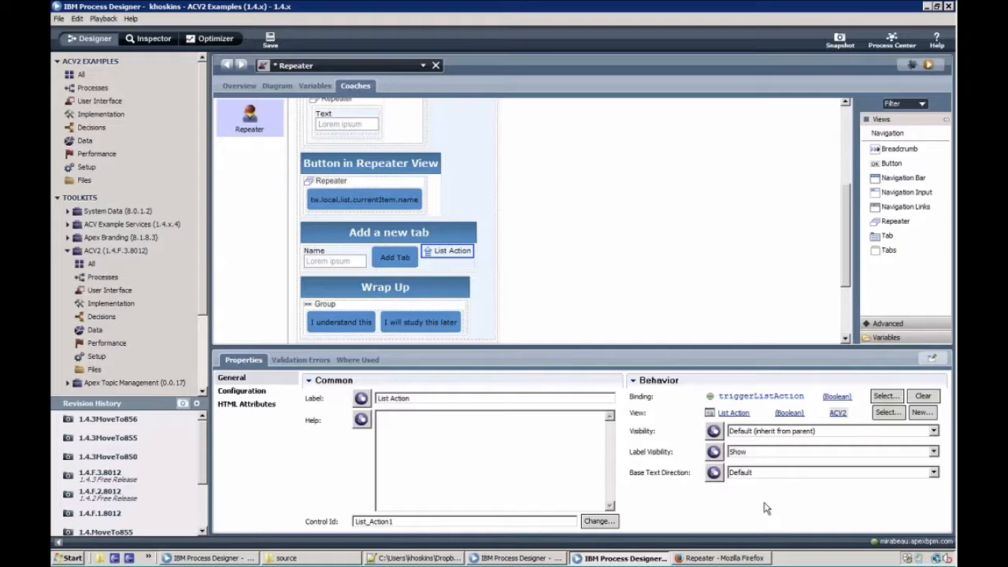
pyautogui.click(747, 560)
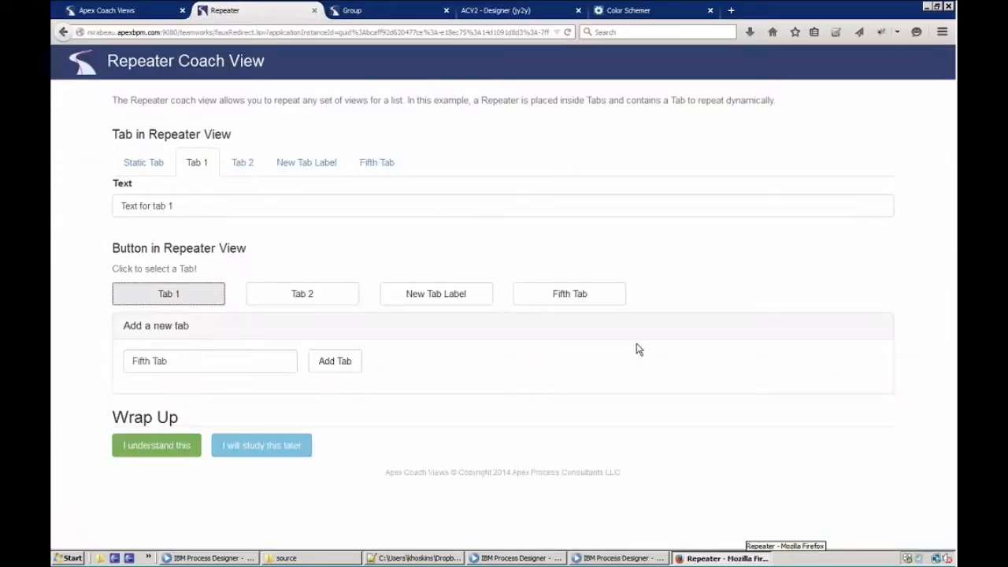
pyautogui.click(926, 7)
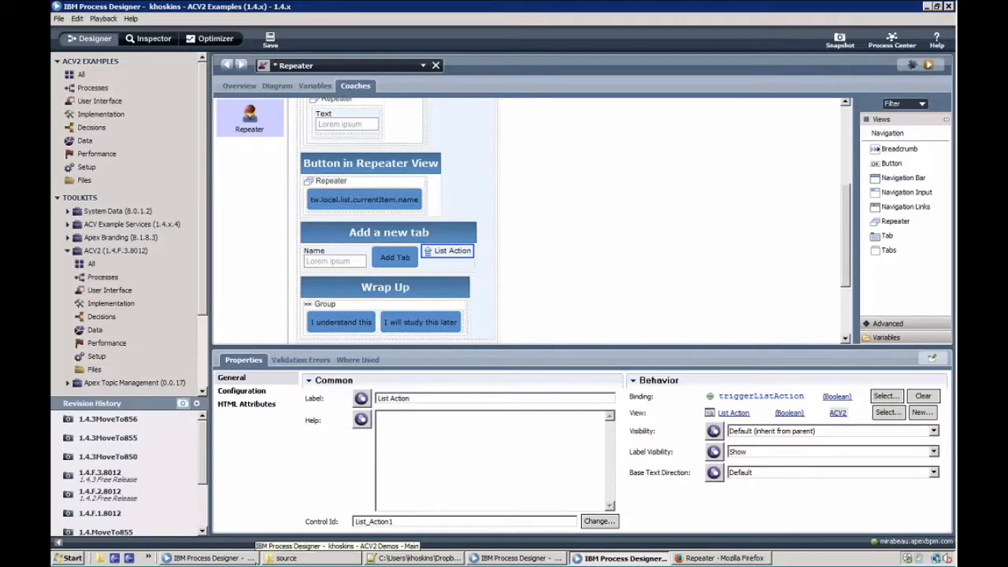
# Switch to the ACV2 Demos Process Designer window and create a new coach view named Feedback.
pyautogui.click(252, 558)
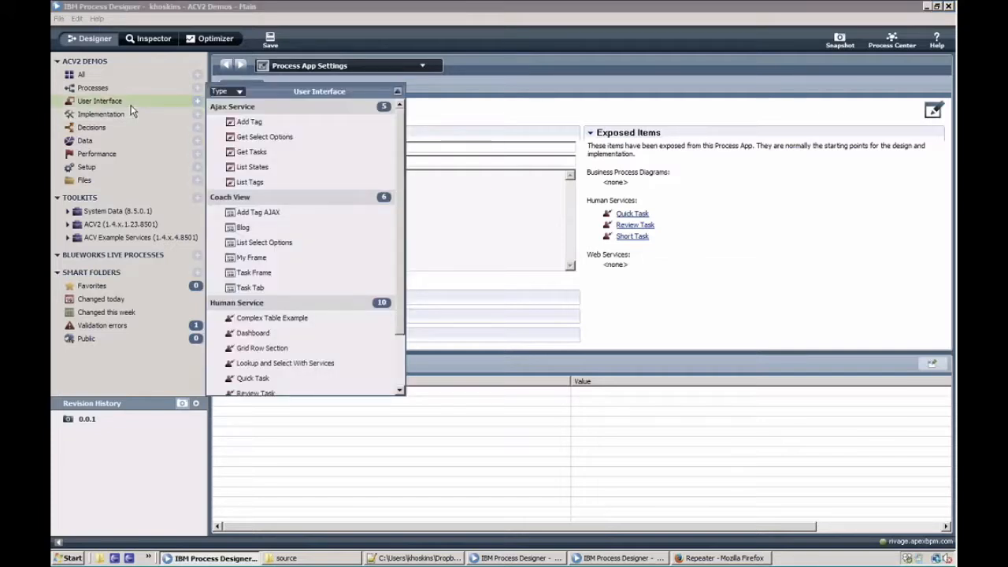
pyautogui.click(199, 103)
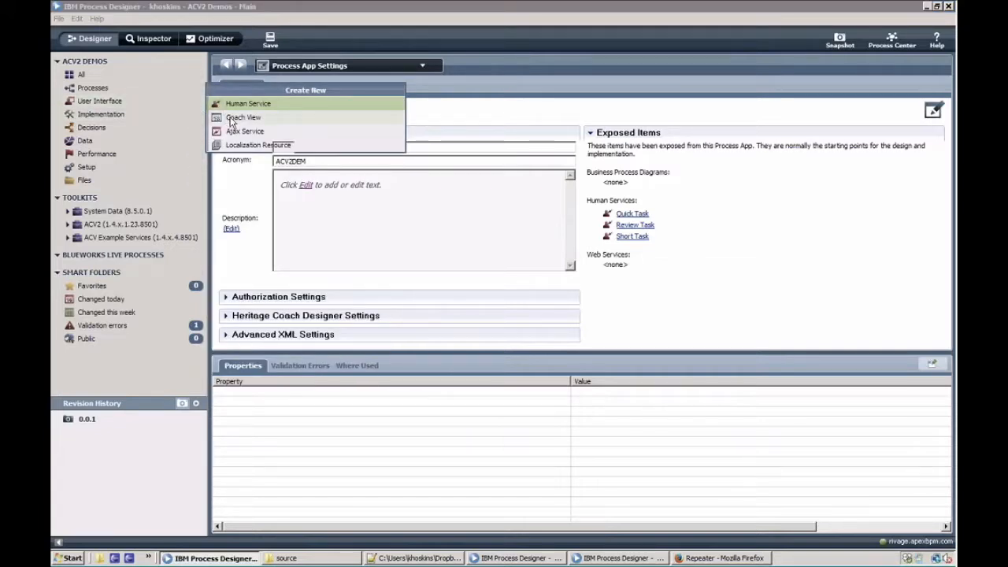
pyautogui.click(232, 117)
pyautogui.write('Feedb')
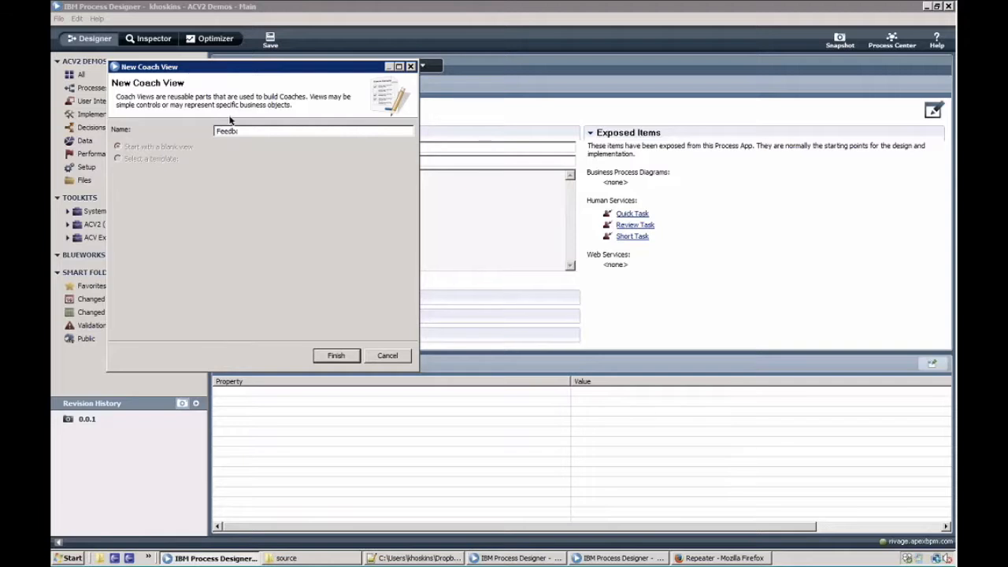
pyautogui.write('ack')
pyautogui.click(352, 359)
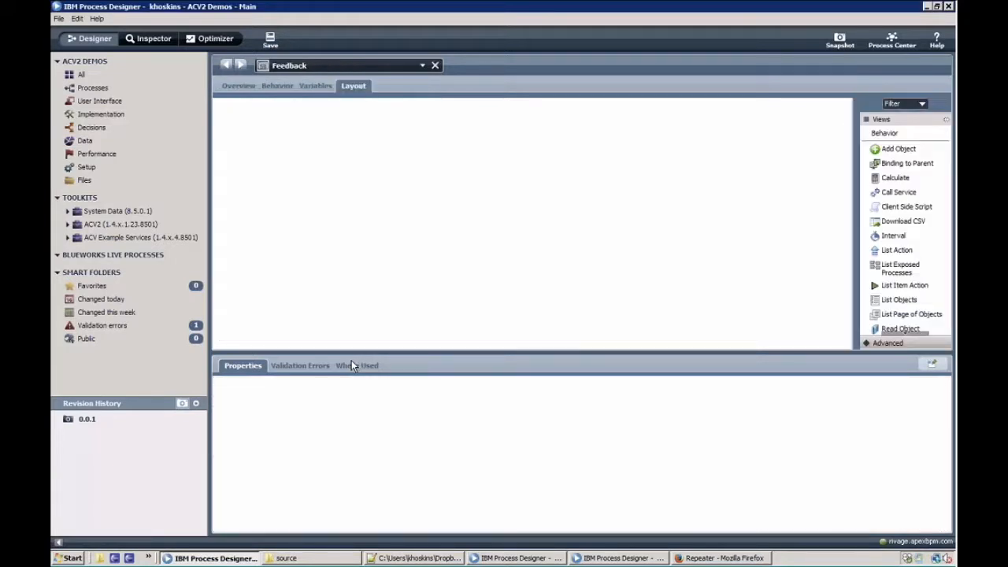
# Add a Column to the empty Feedback layout and label it Feedback.
pyautogui.click(886, 334)
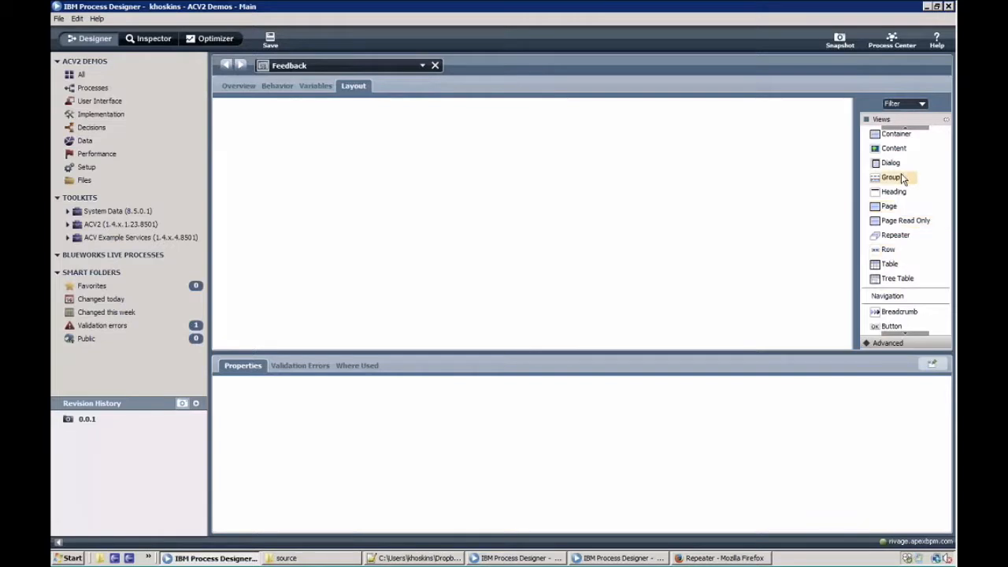
pyautogui.click(908, 128)
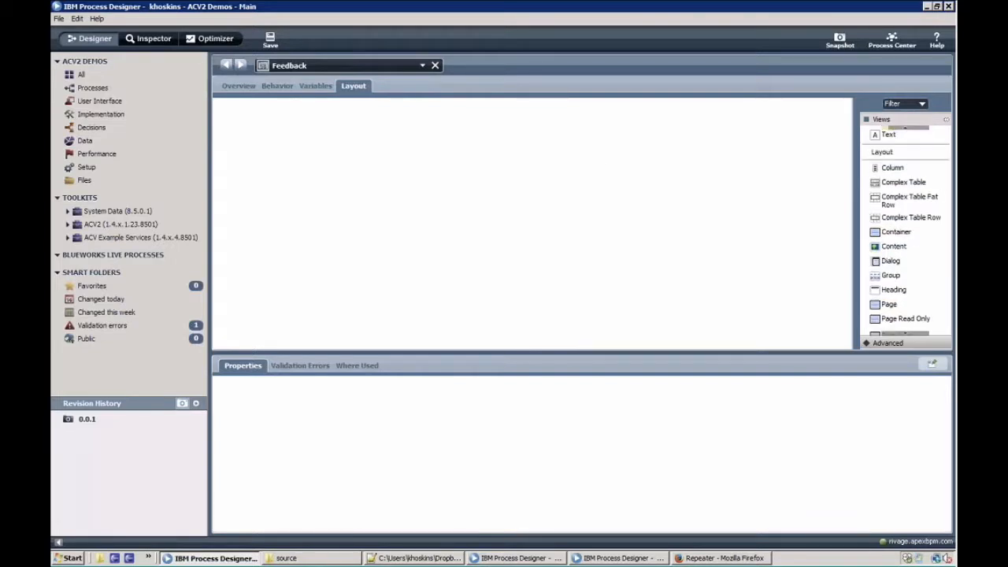
pyautogui.moveTo(892, 168); pyautogui.dragTo(591, 151)
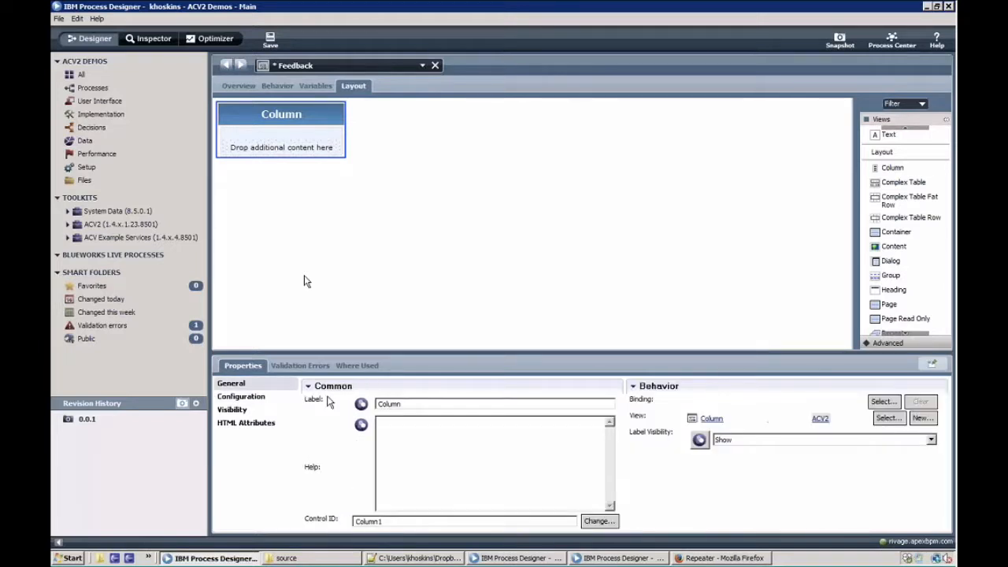
pyautogui.doubleClick(394, 403)
pyautogui.write('Feed')
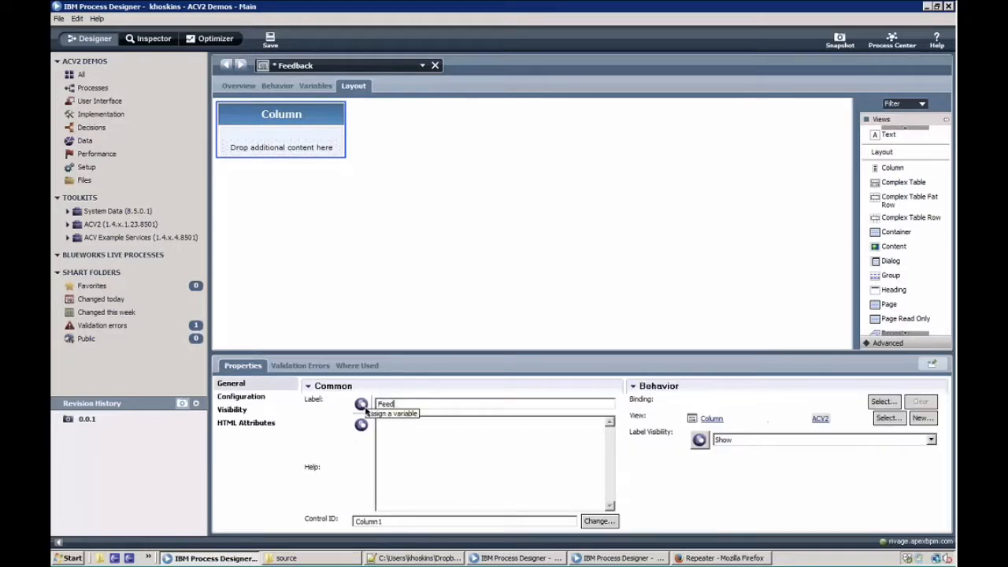
pyautogui.write('back')
# Configure the Feedback column as a panel with the Primary theme and Collapsible set to Yes - Collapsed.
pyautogui.click(260, 397)
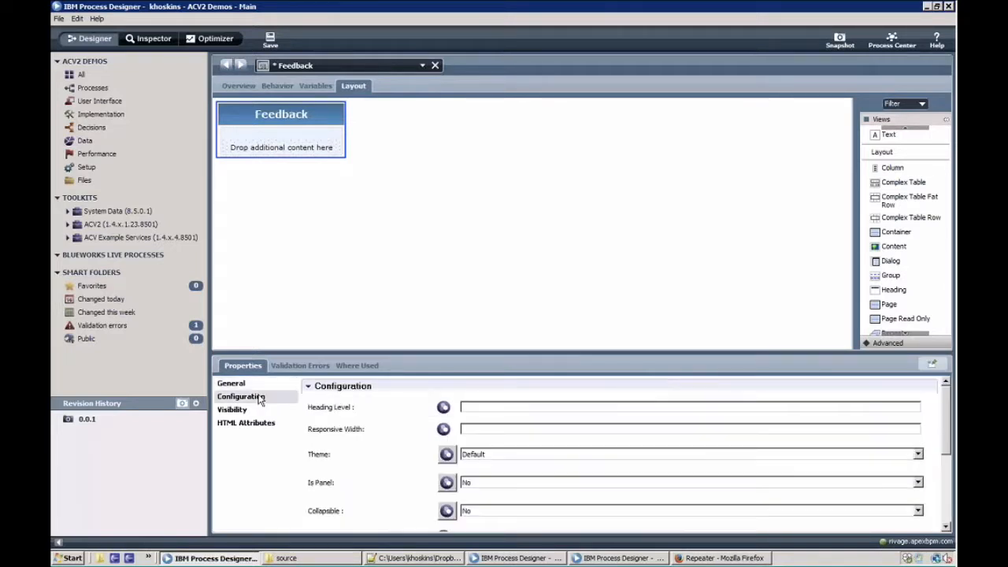
pyautogui.click(463, 455)
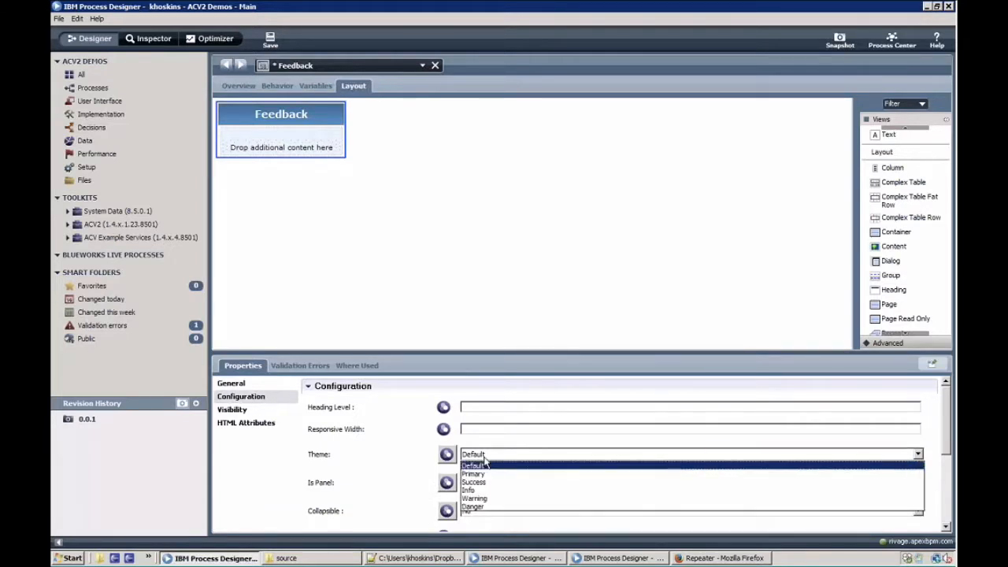
pyautogui.click(489, 475)
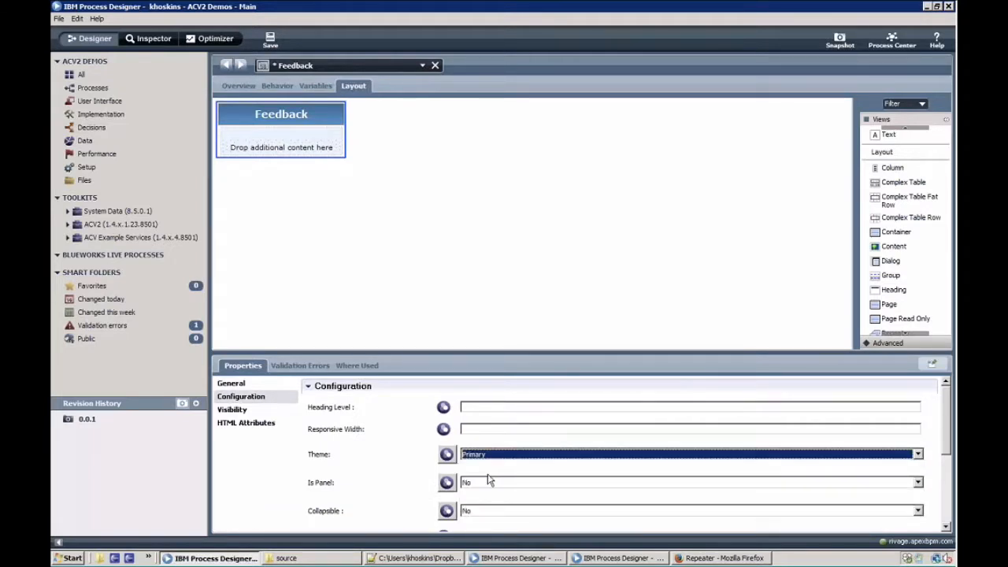
pyautogui.click(487, 483)
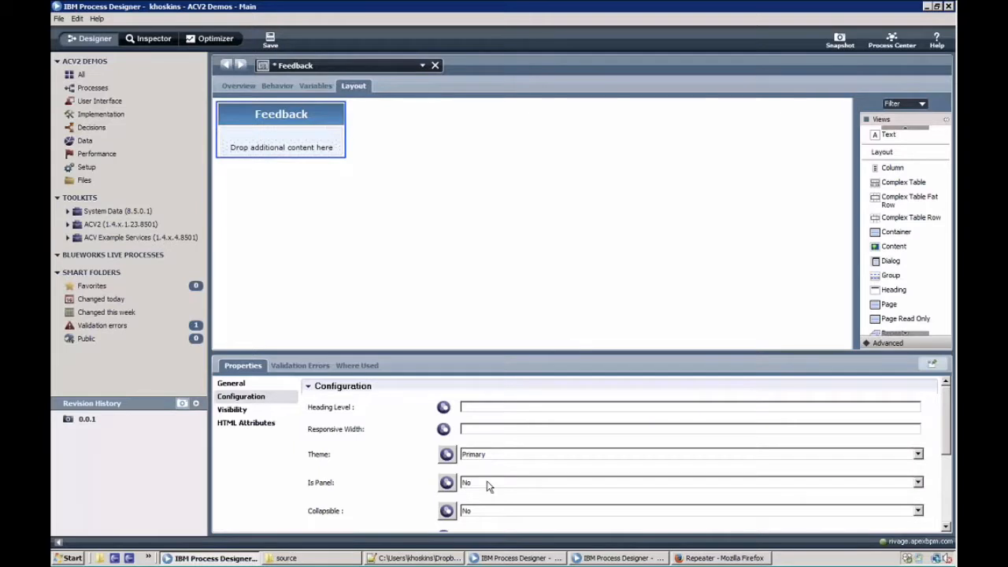
pyautogui.click(487, 485)
pyautogui.click(484, 501)
pyautogui.click(485, 511)
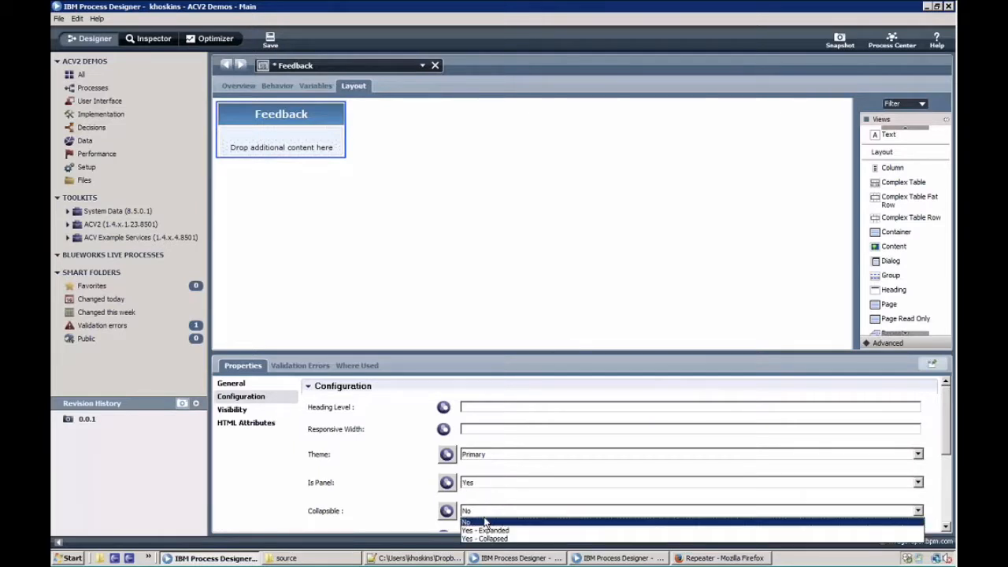
pyautogui.click(494, 539)
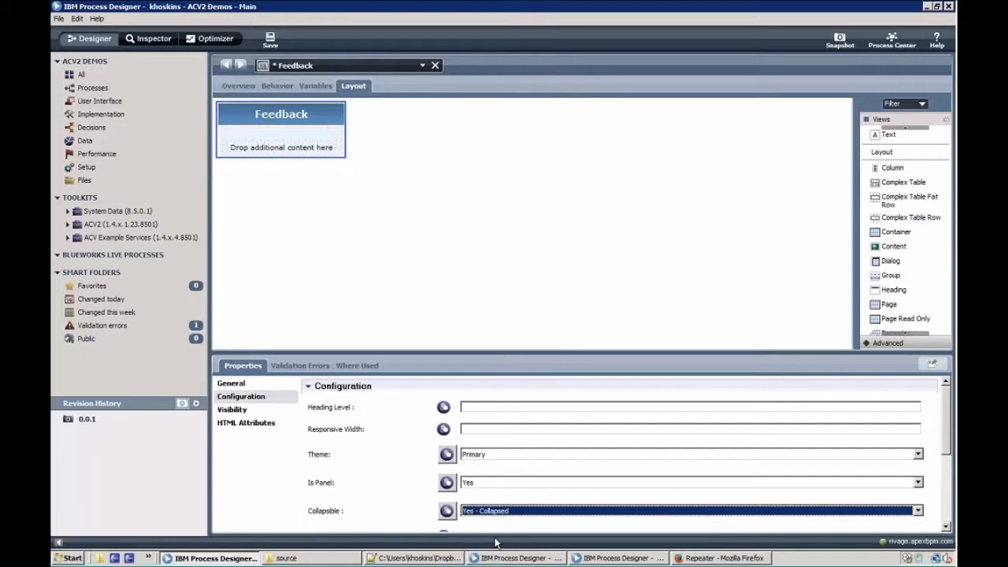
# Set the Feedback column's heading level to 3 and its responsive width to 12,8,8,6.
pyautogui.click(593, 407)
pyautogui.write('3')
pyautogui.click(583, 428)
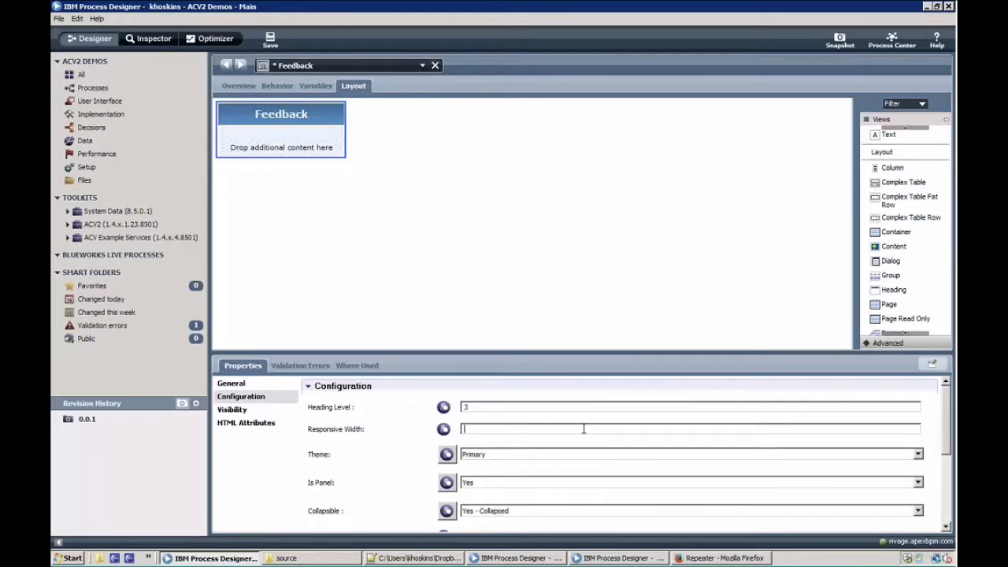
pyautogui.write('12,8,8,6')
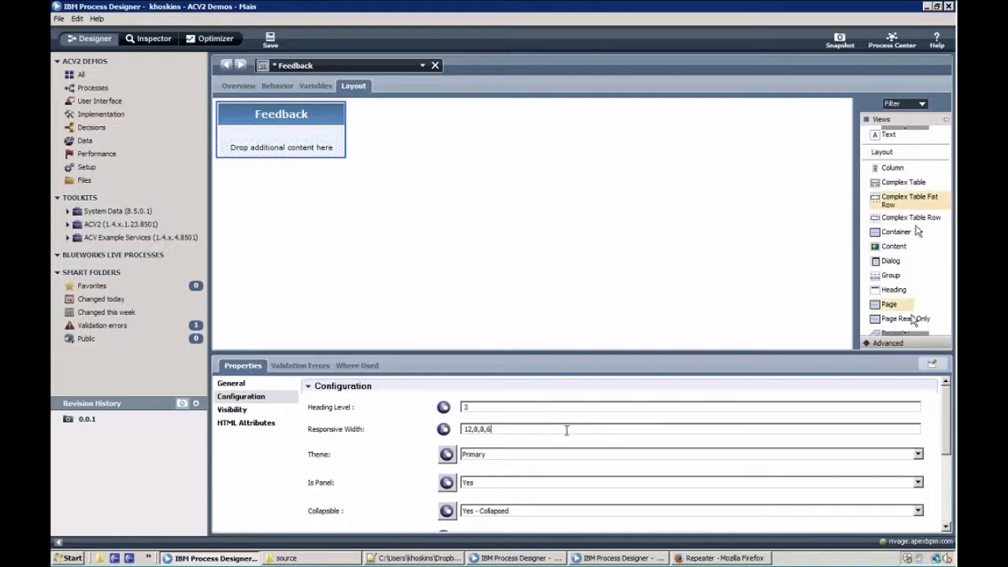
# Add a Row inside the Feedback column and nest a Column inside that row.
pyautogui.scroll(-3, 904, 334)
pyautogui.moveTo(888, 249); pyautogui.dragTo(275, 145)
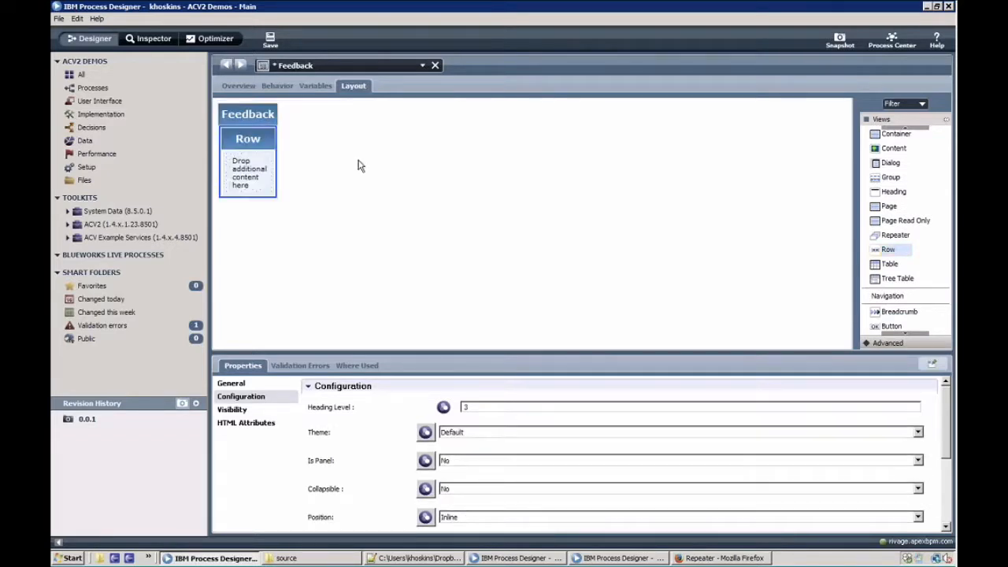
pyautogui.scroll(3, 897, 205)
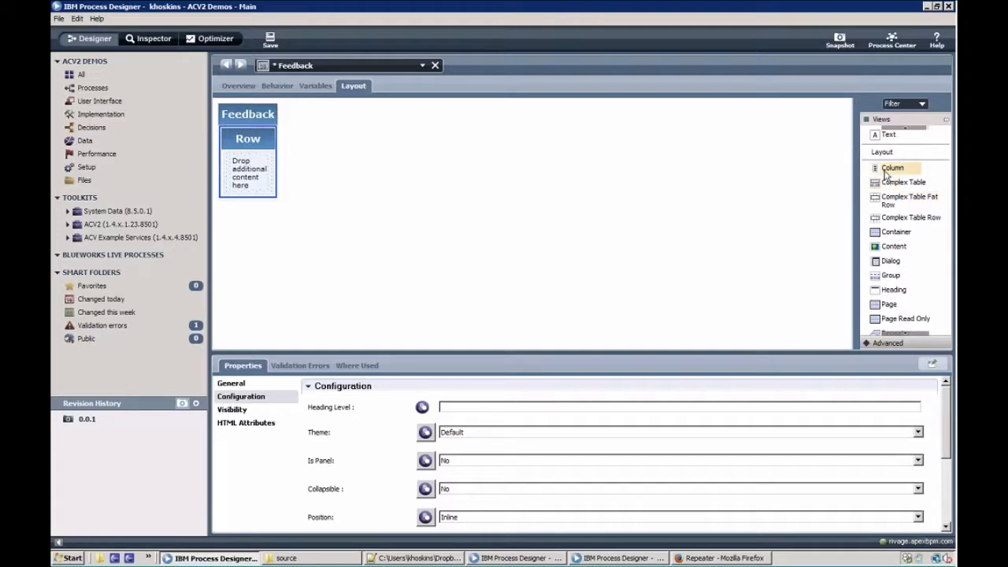
pyautogui.moveTo(885, 172); pyautogui.dragTo(247, 180)
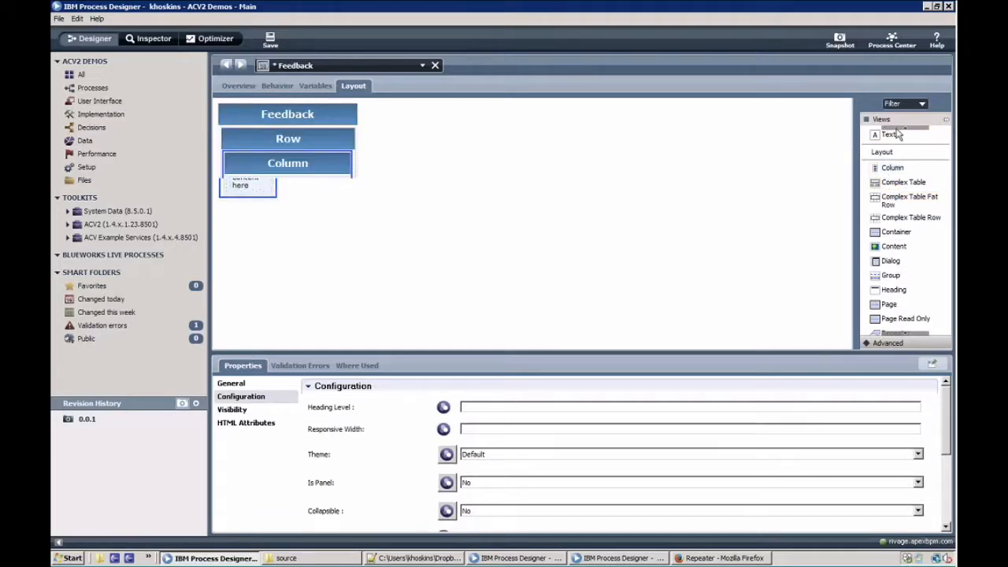
# Add a Rich Text Editor to the row before the nested column and label it Content.
pyautogui.click(896, 129)
pyautogui.click(897, 130)
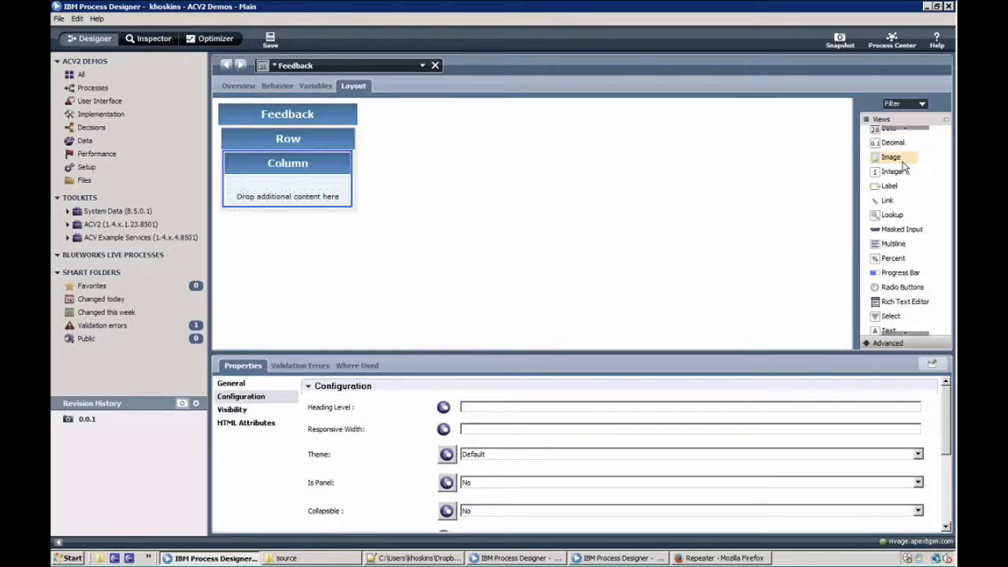
pyautogui.moveTo(907, 303); pyautogui.dragTo(225, 182)
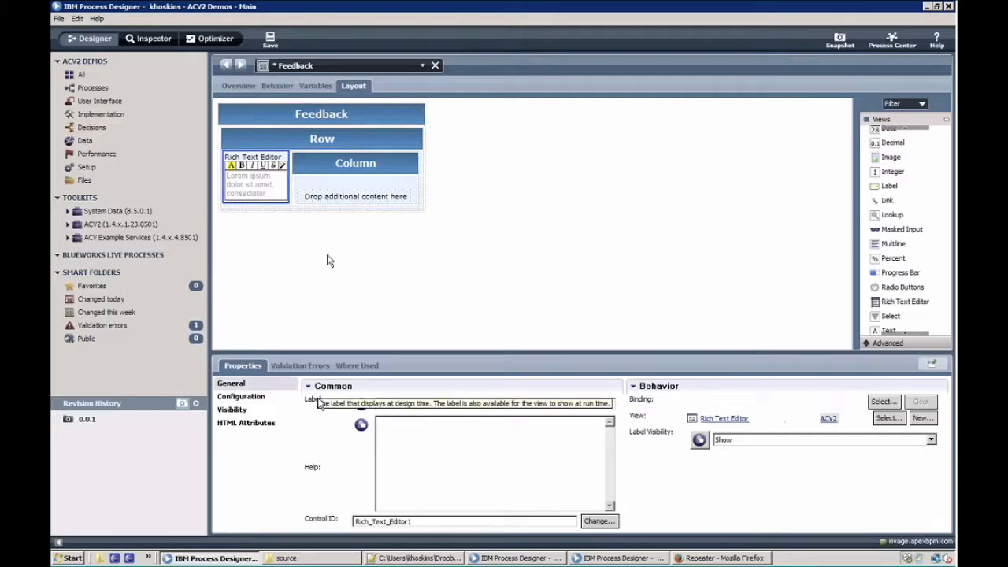
# Set the Content editor's height to 200 and its responsive width to 12,8.
pyautogui.click(241, 396)
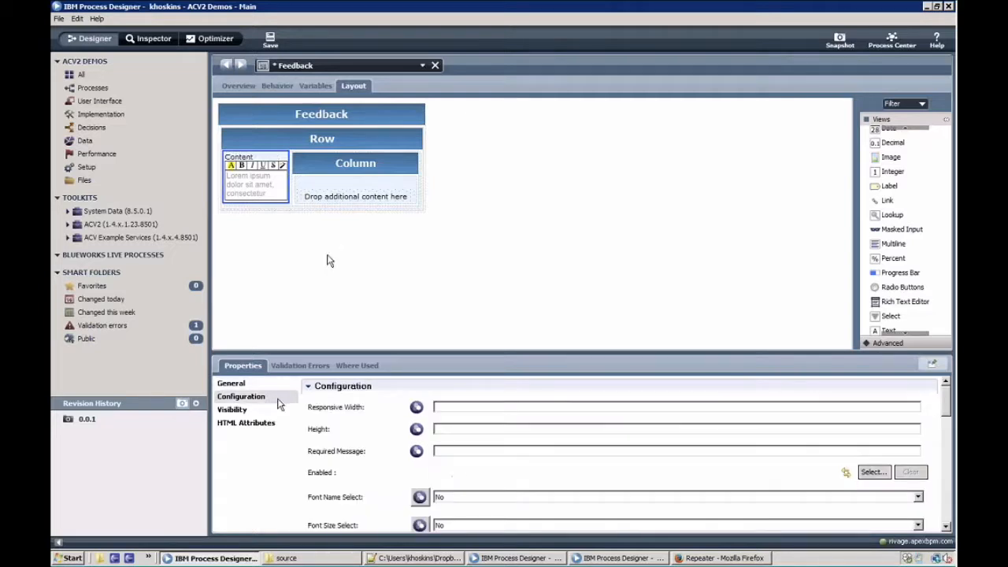
pyautogui.click(439, 429)
pyautogui.write('200')
pyautogui.click(449, 406)
pyautogui.write('12')
pyautogui.write(',8')
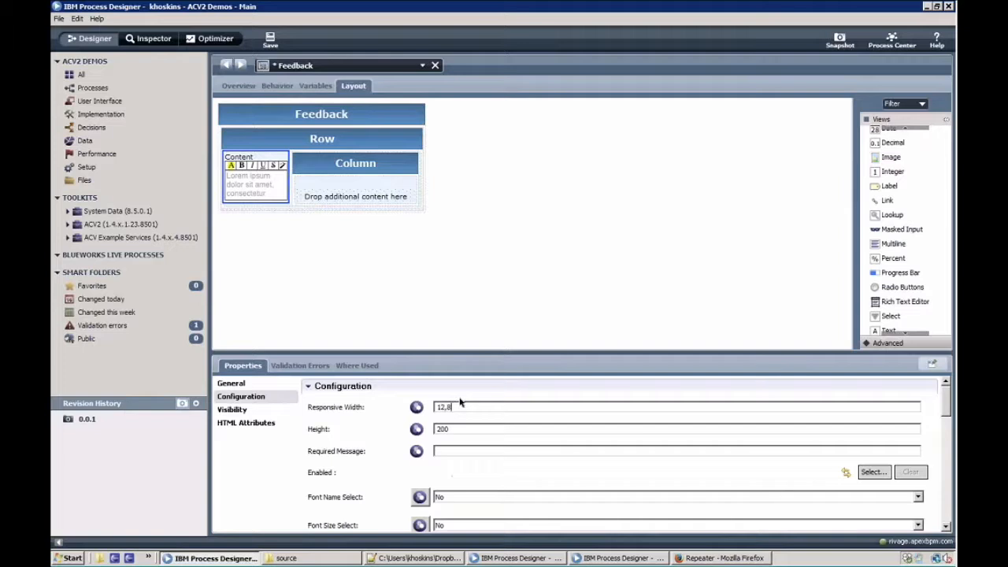
# Set the responsive width of the nested column beside the Content editor to 12,4.
pyautogui.click(401, 177)
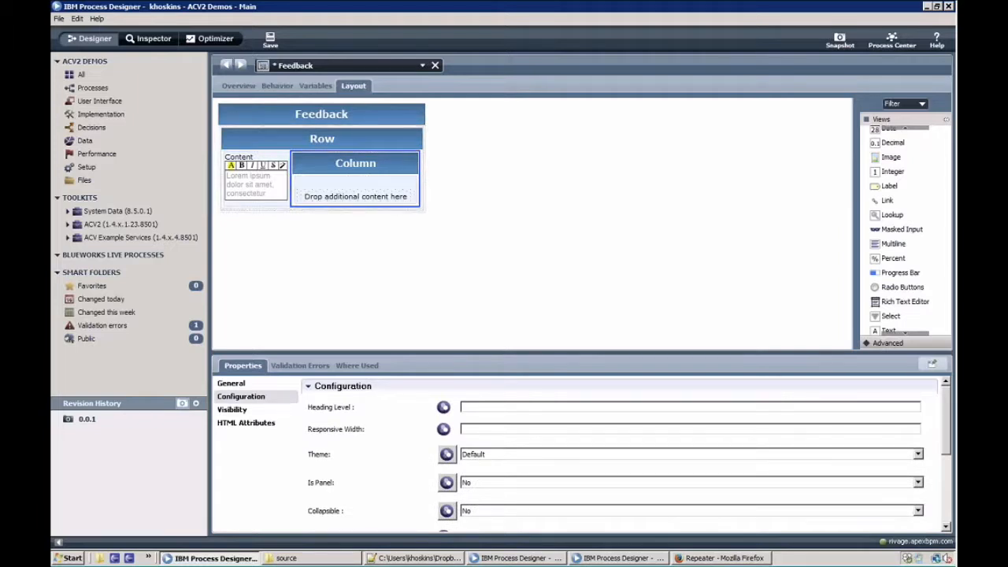
pyautogui.click(510, 430)
pyautogui.write('12,4')
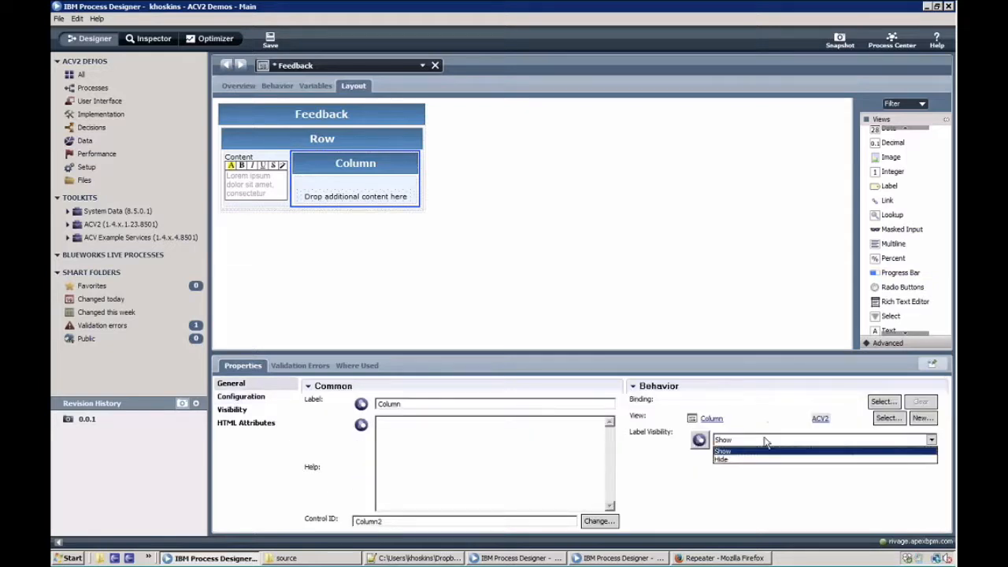
# Set the nested column's label visibility to Hide and clear its label text.
pyautogui.click(749, 462)
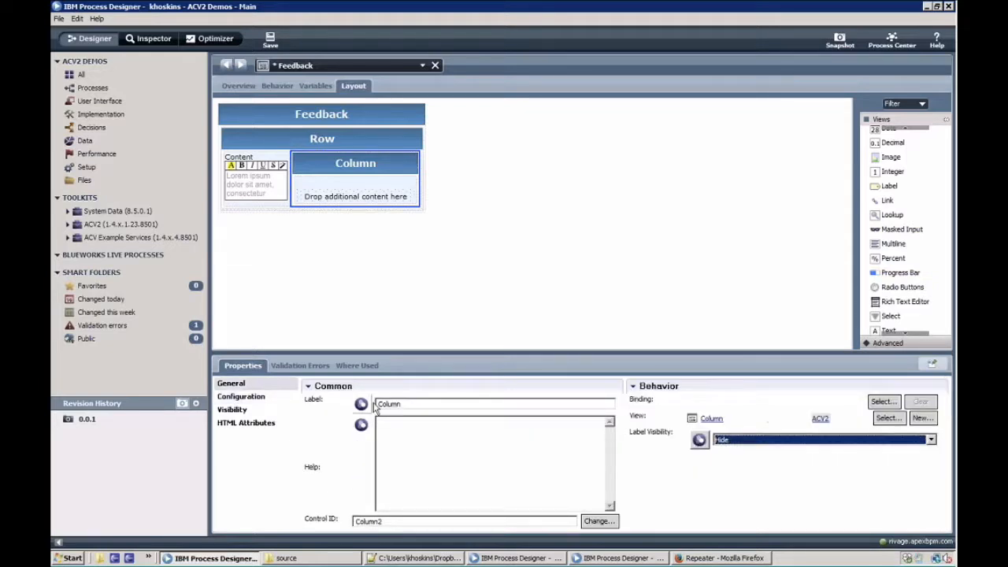
pyautogui.click(376, 407)
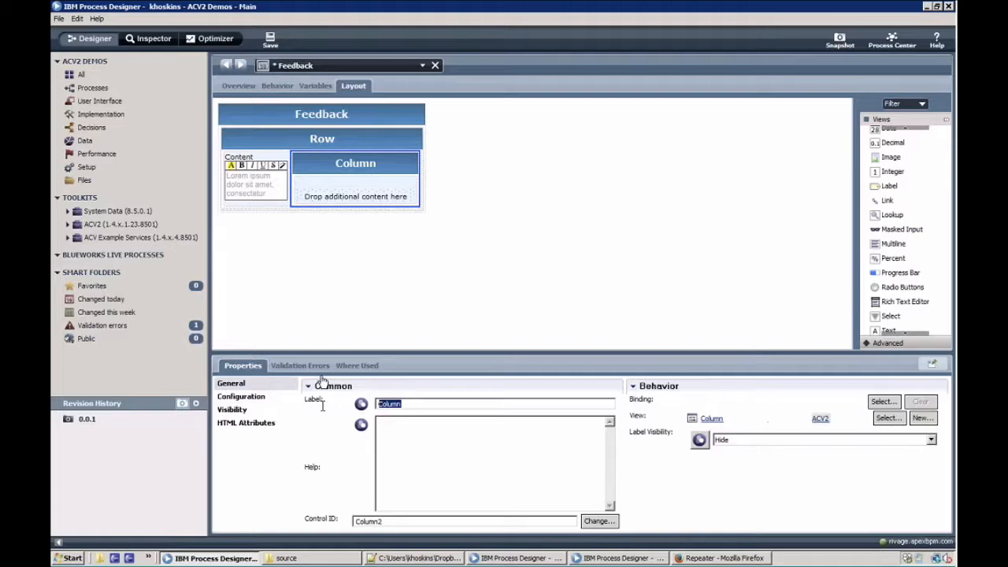
pyautogui.press('BackSpace')
pyautogui.click(428, 446)
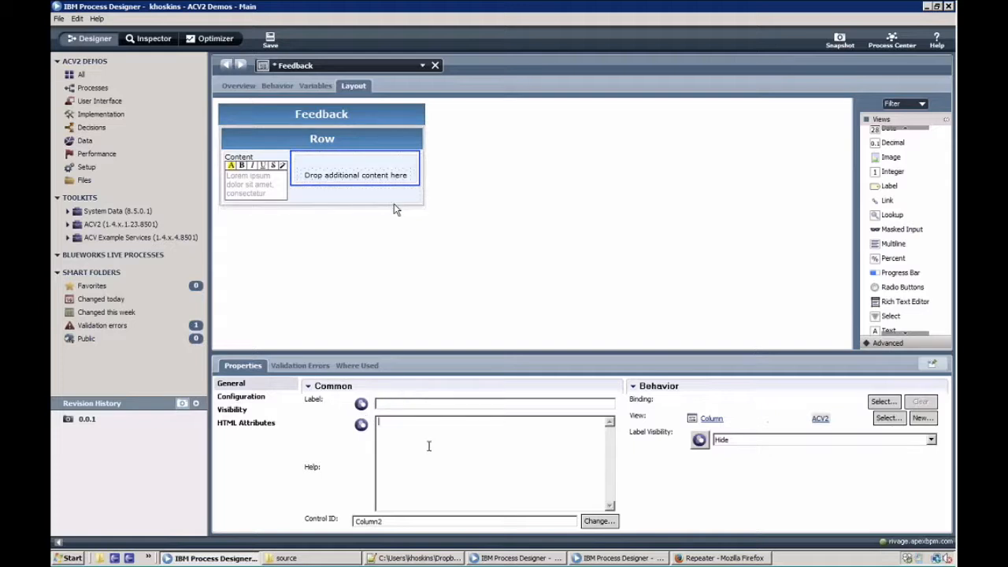
# Set the row's label visibility to Hide and clear its label text.
pyautogui.click(396, 147)
pyautogui.click(734, 439)
pyautogui.click(734, 461)
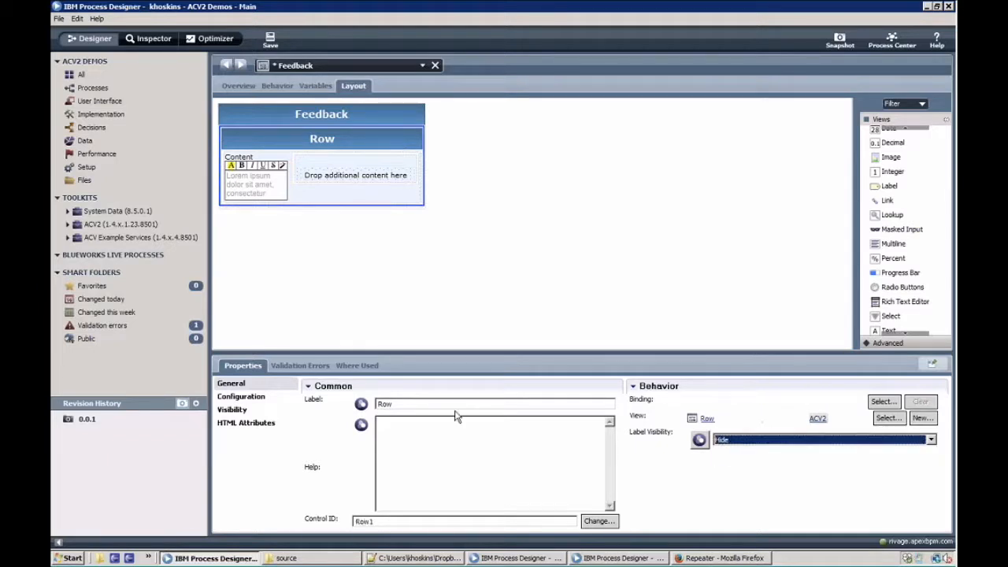
pyautogui.moveTo(393, 403); pyautogui.dragTo(334, 401)
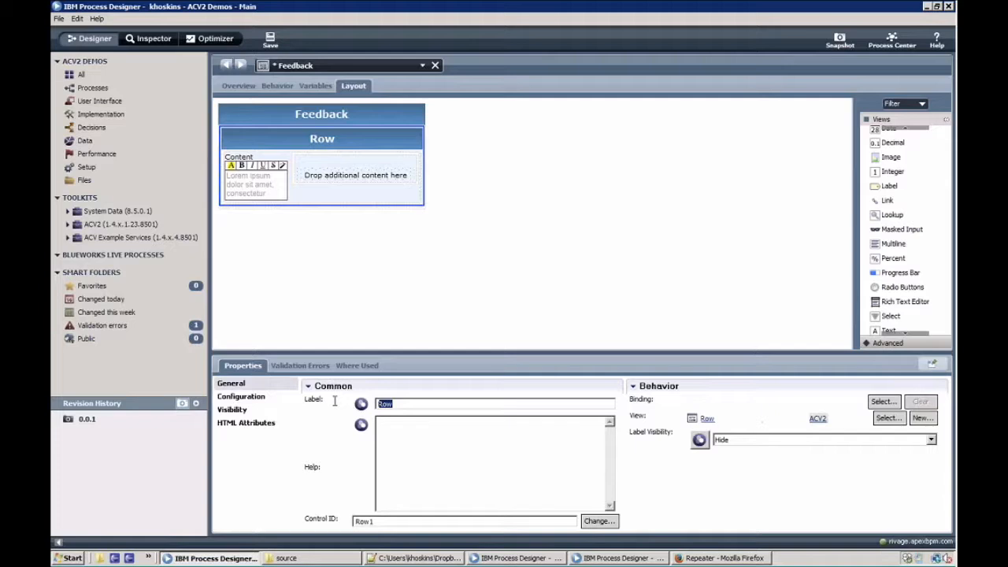
pyautogui.press('BackSpace')
pyautogui.press('Tab')
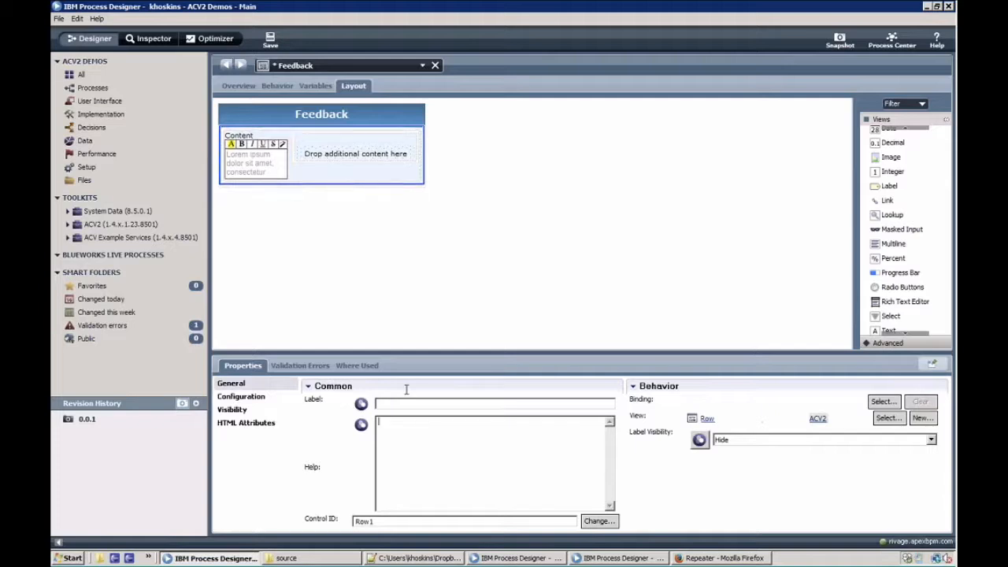
# Add a Group with a Repeater below it to the nested column beside the Content editor, and place another Group inside the Repeater.
pyautogui.click(352, 150)
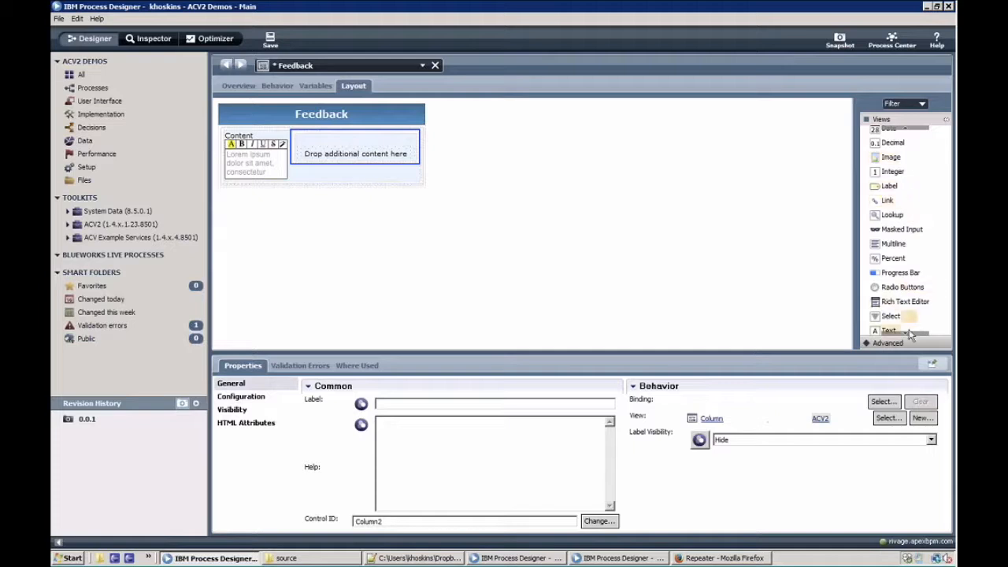
pyautogui.scroll(-5, 908, 334)
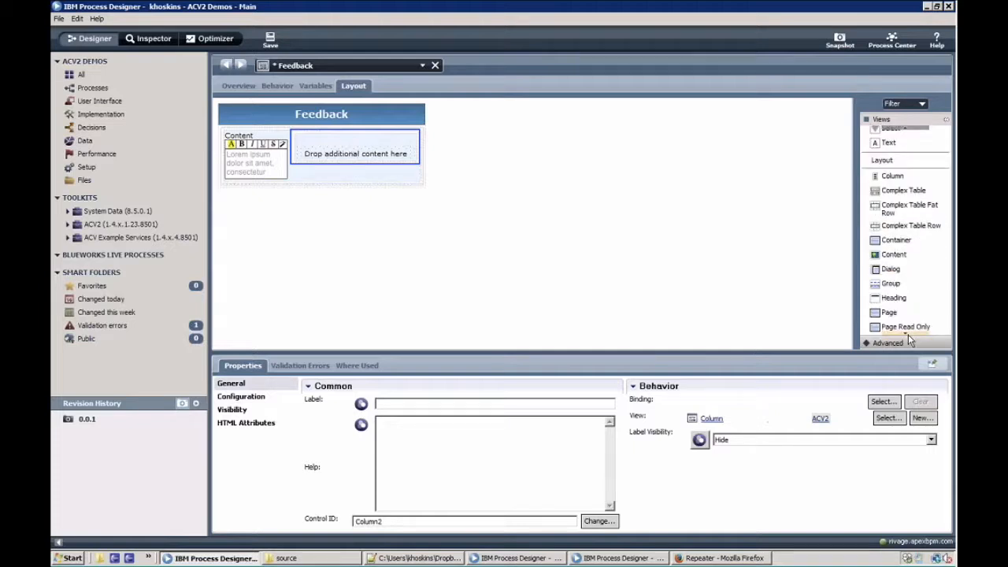
pyautogui.scroll(-5, 908, 335)
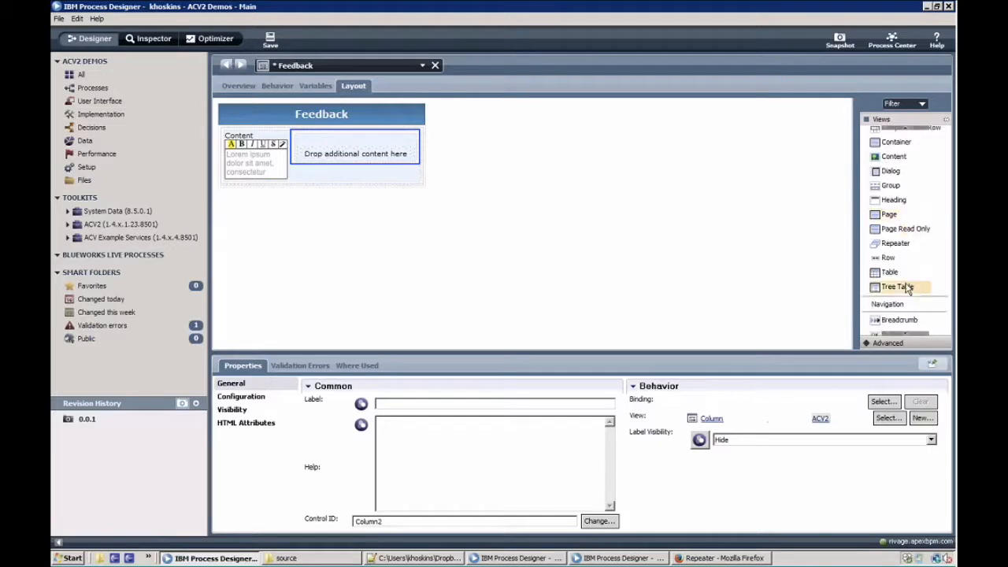
pyautogui.moveTo(891, 186); pyautogui.dragTo(337, 153)
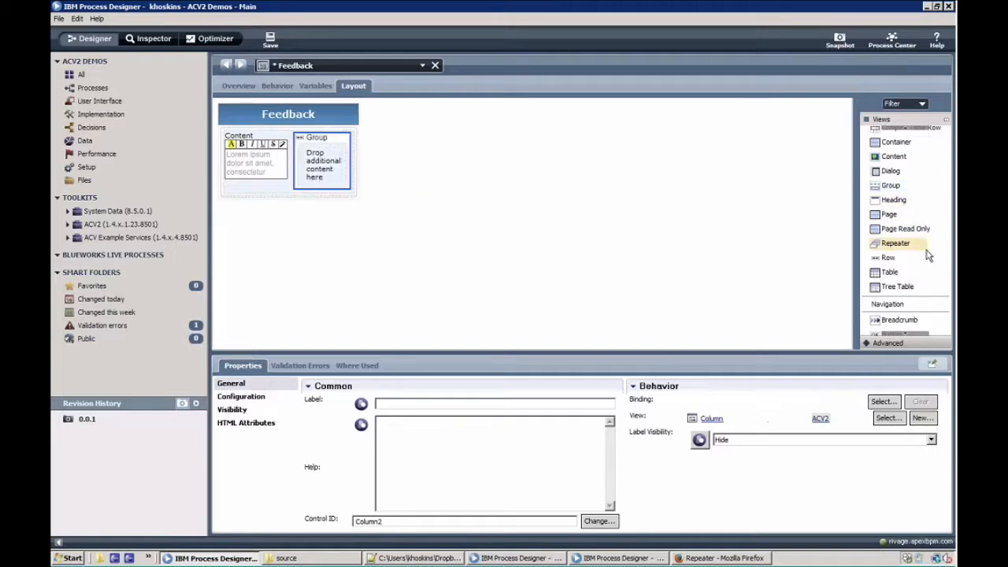
pyautogui.moveTo(928, 254); pyautogui.dragTo(335, 197)
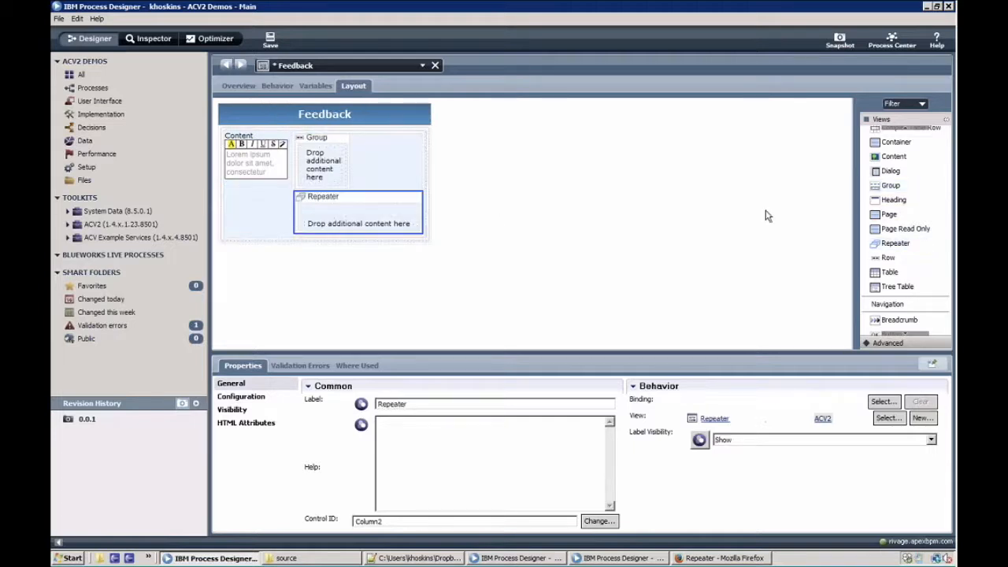
pyautogui.moveTo(891, 185); pyautogui.dragTo(384, 231)
# Add a Lookup with a Button beside it inside the Group above the Repeater.
pyautogui.scroll(3, 894, 136)
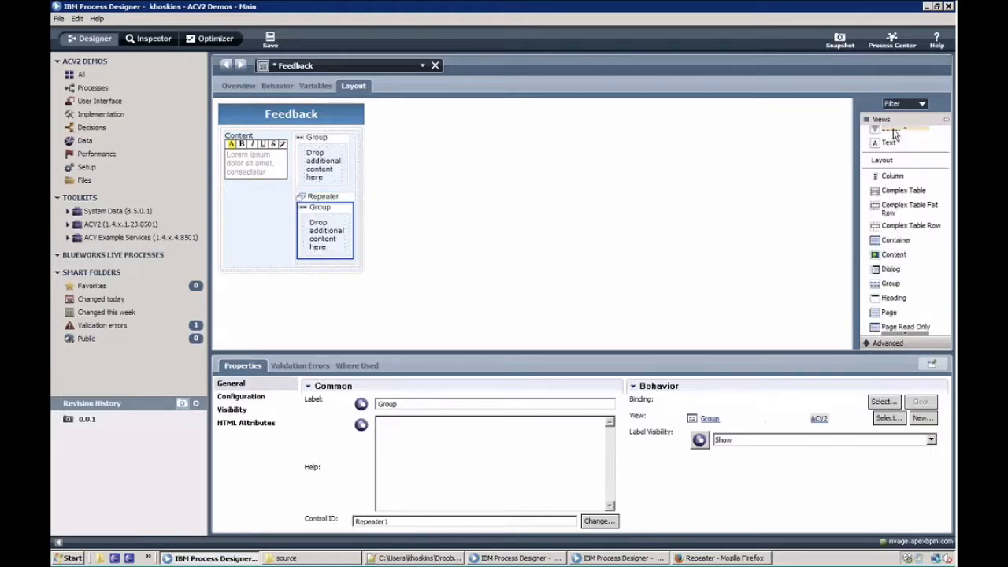
pyautogui.scroll(3, 894, 136)
pyautogui.scroll(3, 894, 136)
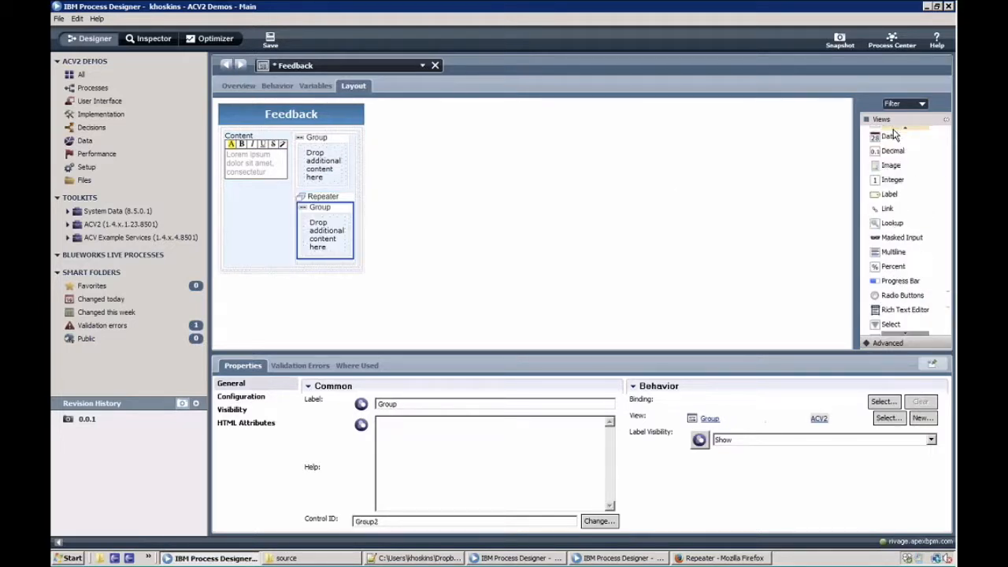
pyautogui.moveTo(901, 226); pyautogui.dragTo(323, 172)
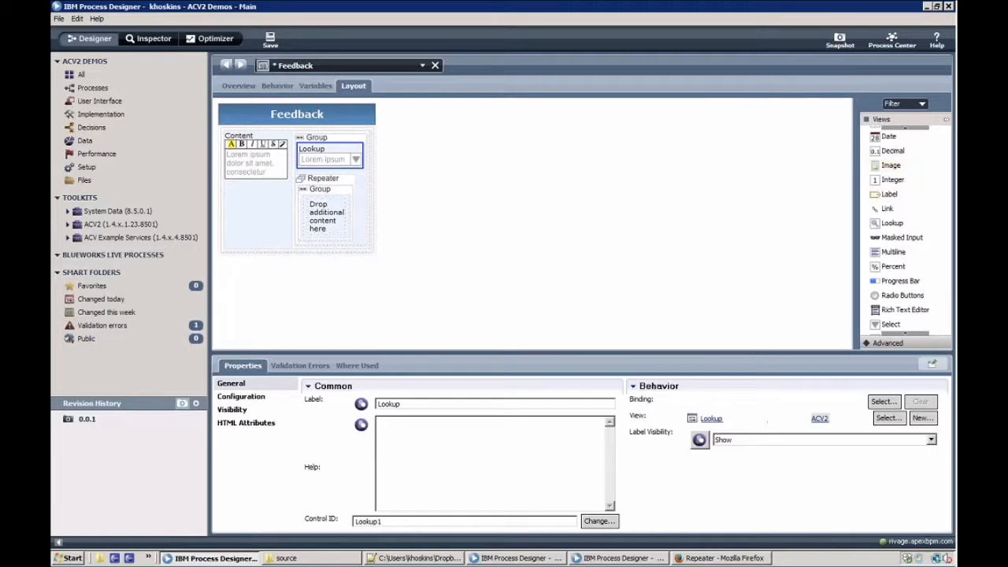
pyautogui.scroll(-10, 906, 228)
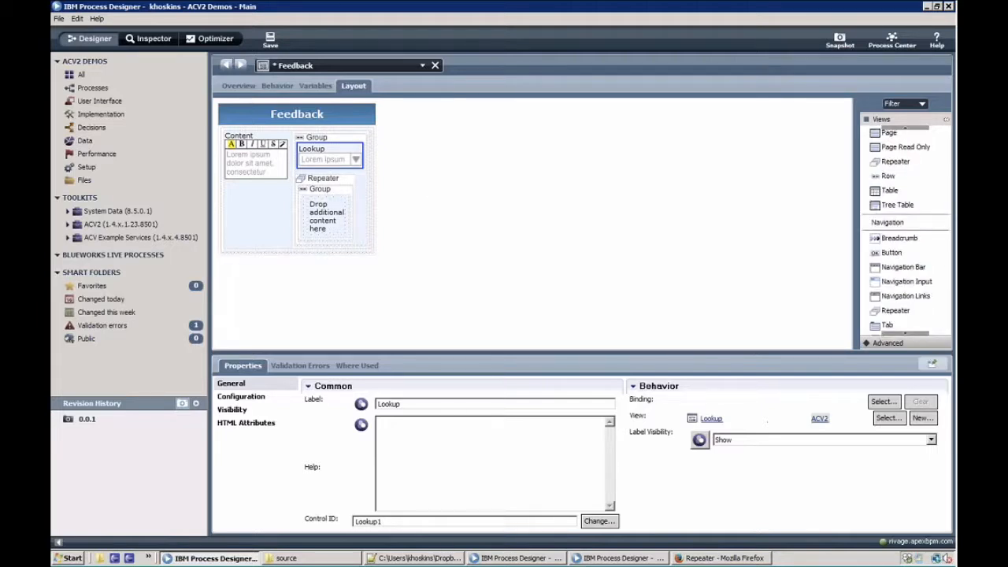
pyautogui.moveTo(892, 252); pyautogui.dragTo(365, 165)
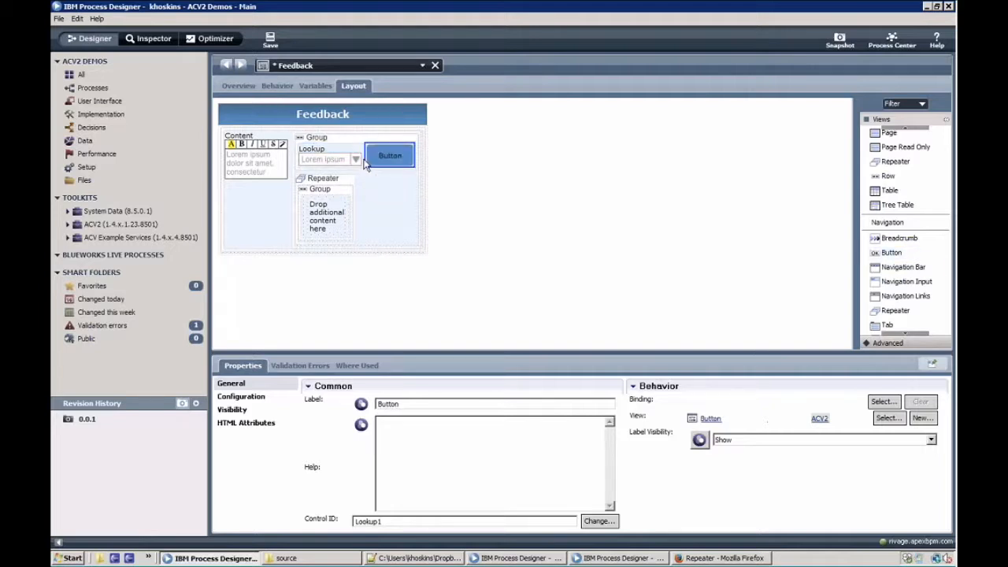
# Add a Button below the row, label it Create and set its style option to Success.
pyautogui.moveTo(892, 252); pyautogui.dragTo(288, 260)
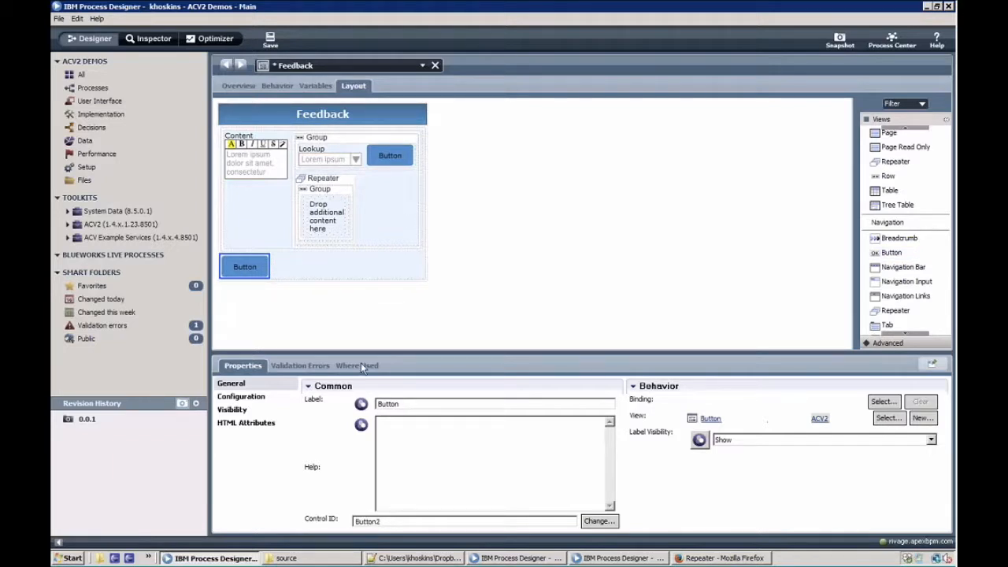
pyautogui.click(241, 396)
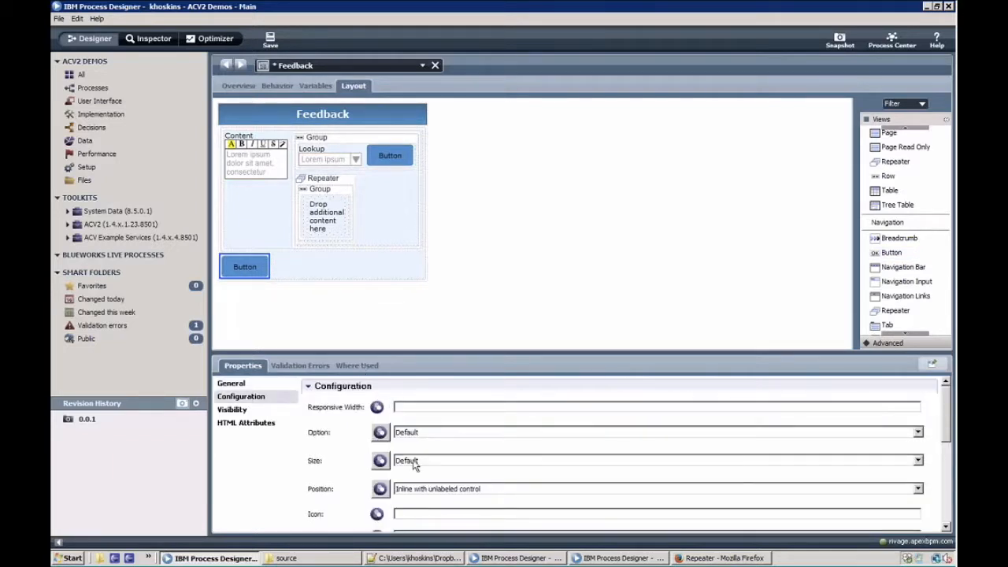
pyautogui.click(407, 432)
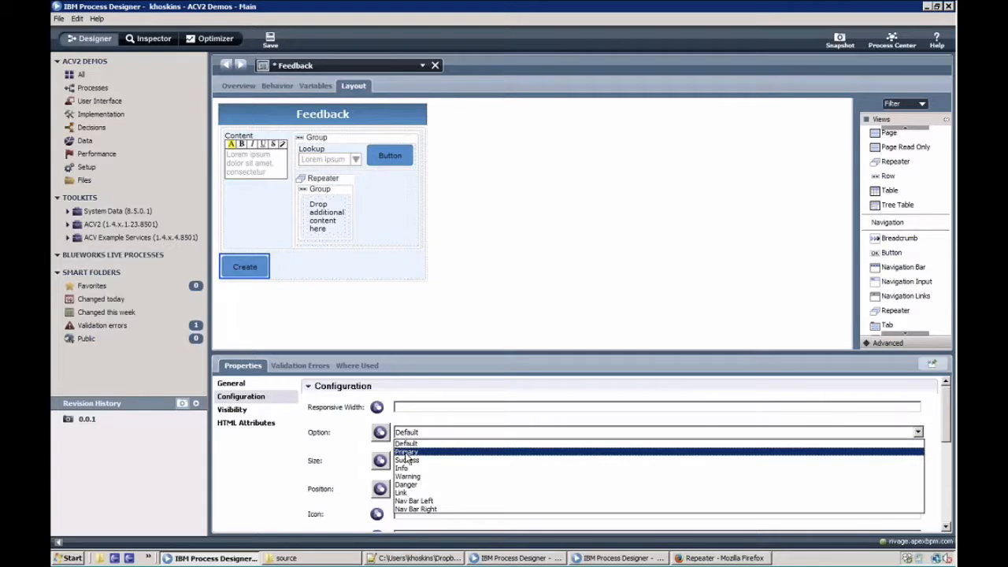
pyautogui.click(408, 452)
pyautogui.click(415, 437)
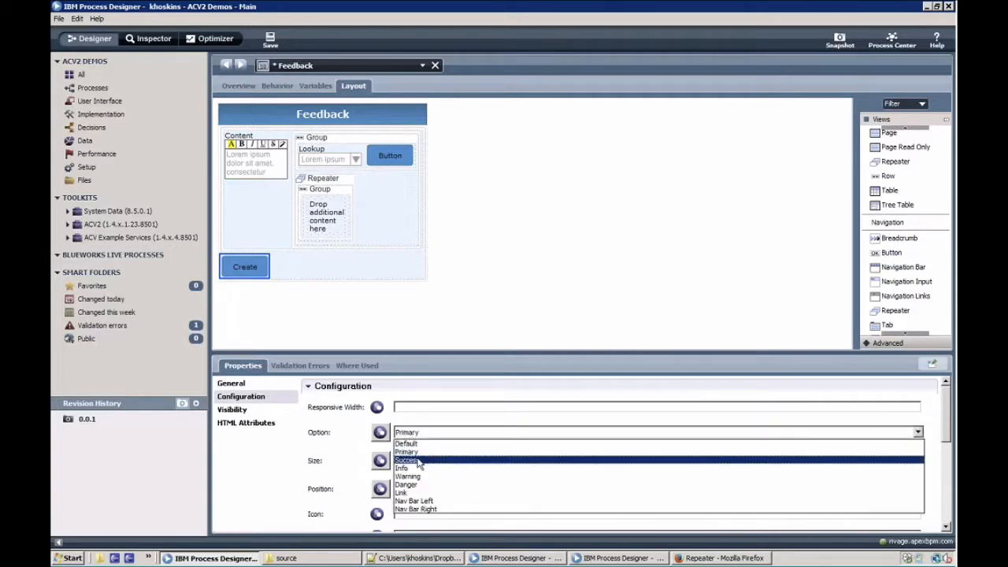
pyautogui.click(419, 460)
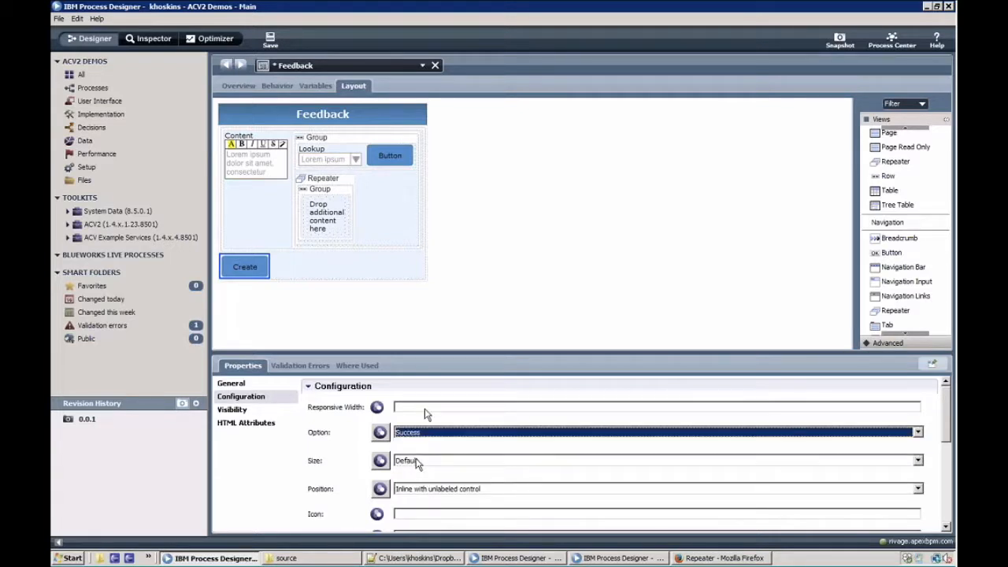
pyautogui.click(367, 138)
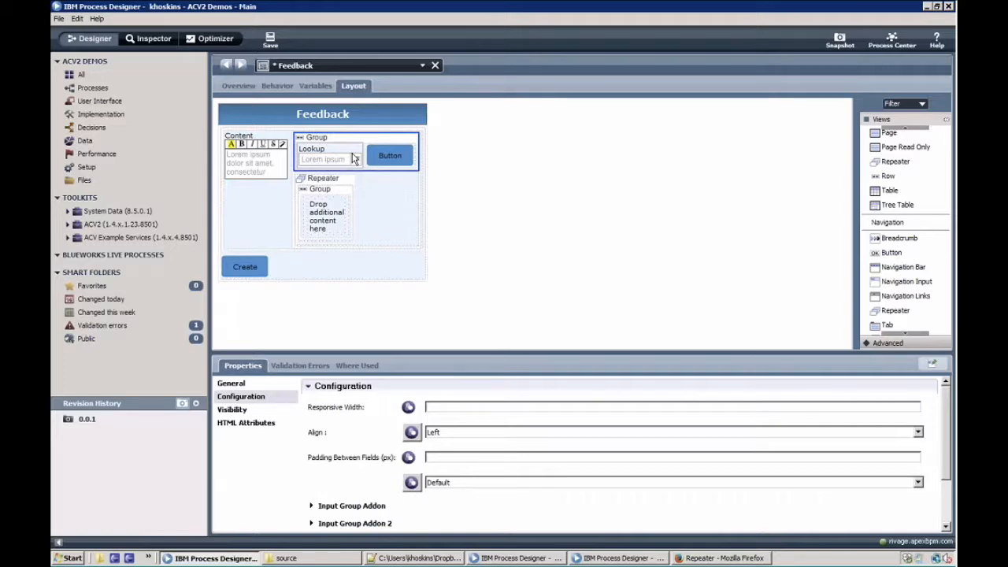
pyautogui.click(353, 158)
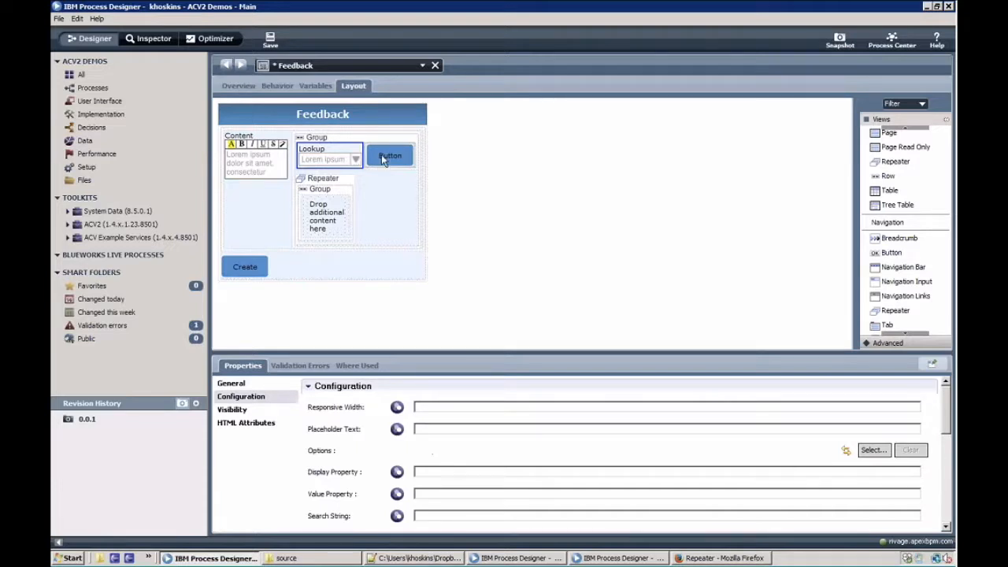
# Create a new business object named pvFeedback in ACV2 Demos.
pyautogui.click(104, 140)
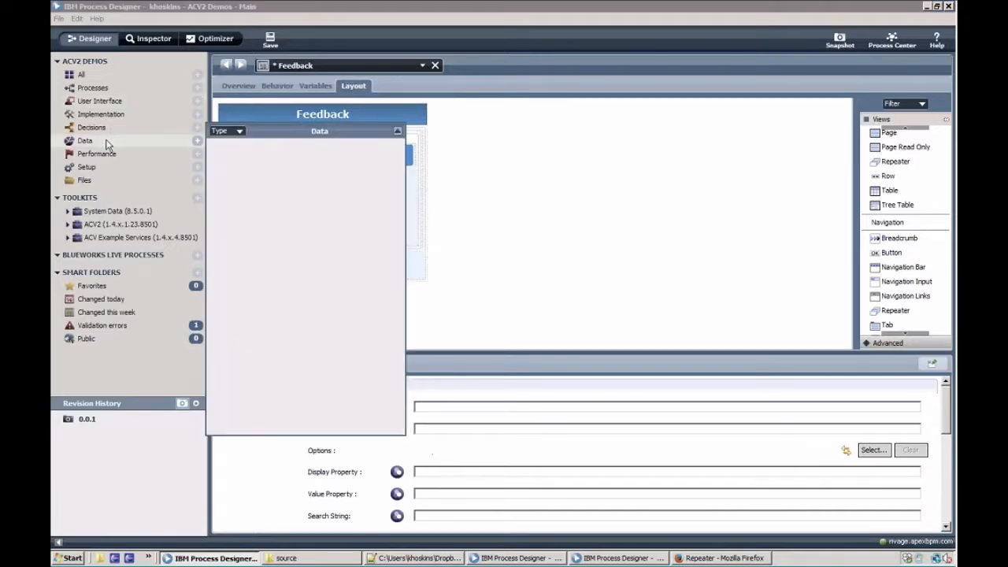
pyautogui.click(198, 142)
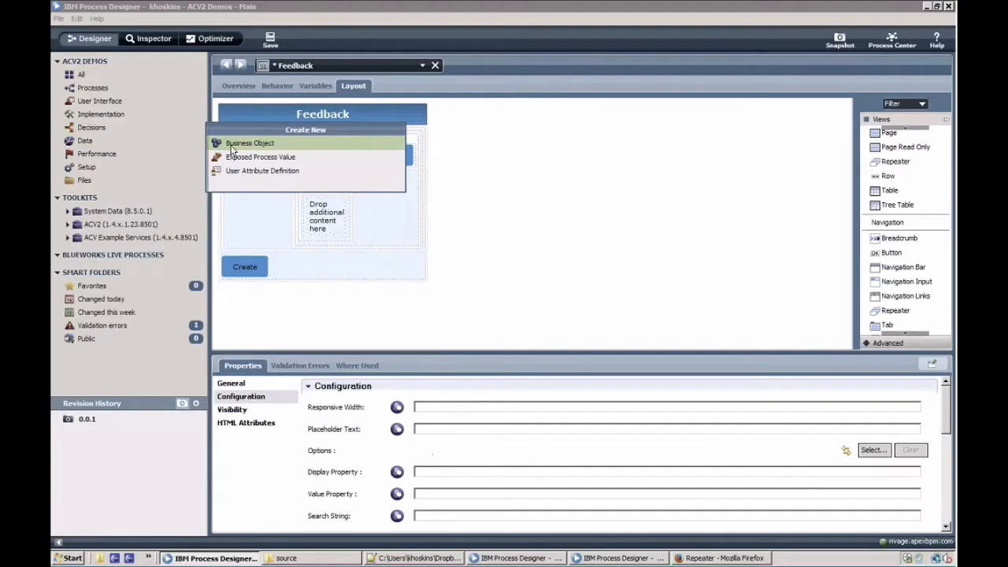
pyautogui.click(228, 143)
pyautogui.write('pvFeed')
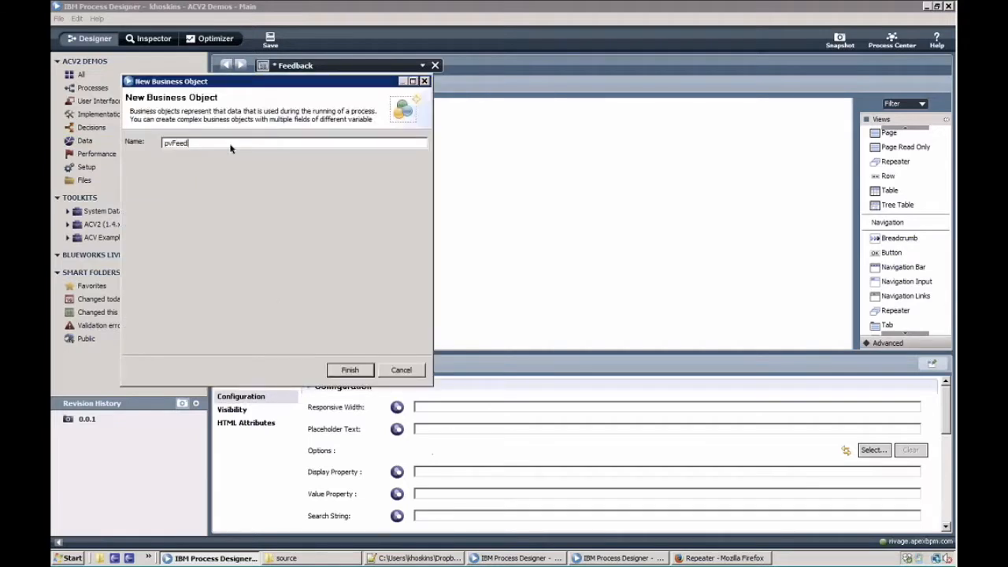
pyautogui.write('back')
pyautogui.click(338, 369)
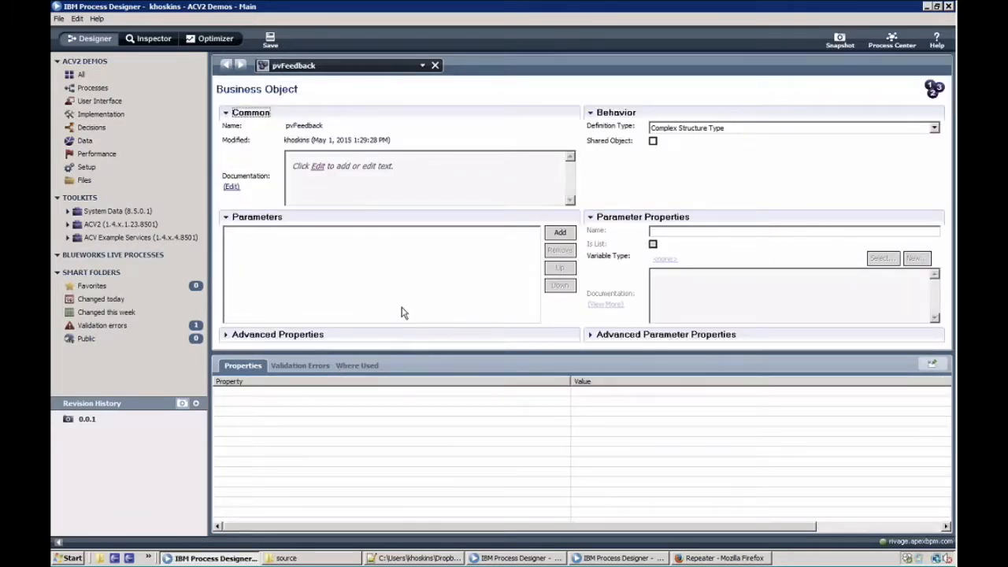
# Add a parameter named tags to pvFeedback as a list of type NameValuePair.
pyautogui.click(558, 234)
pyautogui.write('tags')
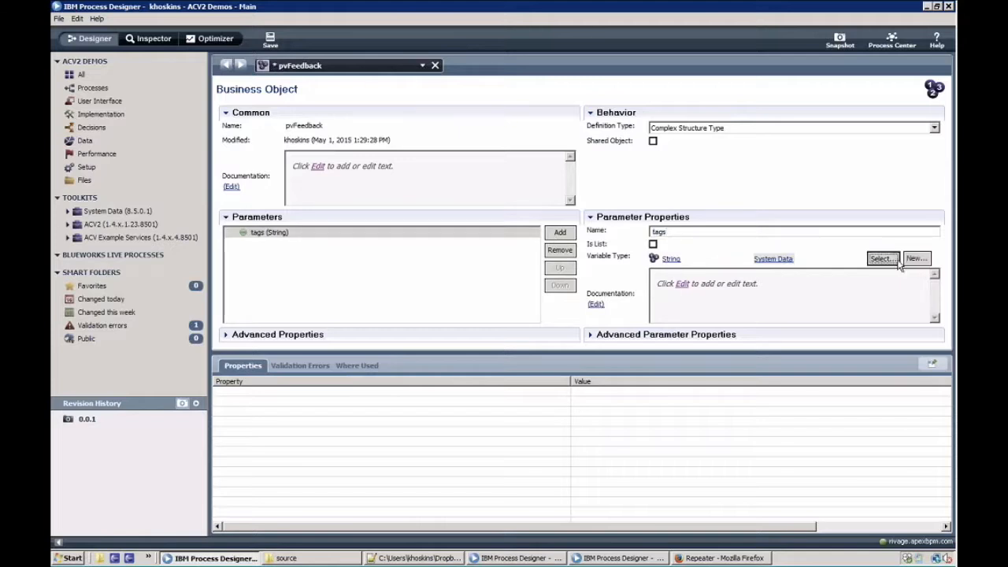
pyautogui.click(895, 260)
pyautogui.write('name')
pyautogui.click(871, 272)
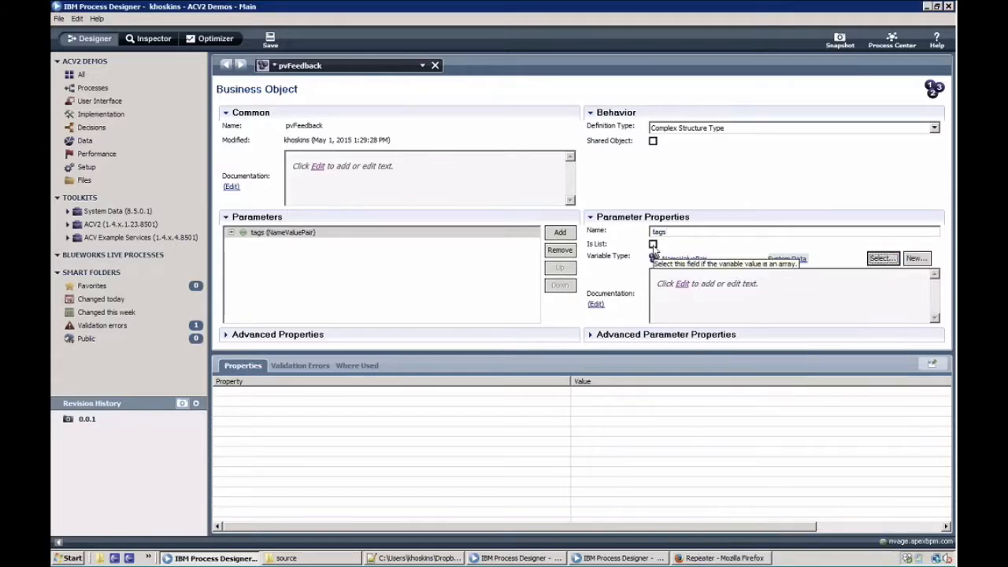
pyautogui.click(653, 244)
# Add a parameter named myTags to pvFeedback as a list of type NameValuePair.
pyautogui.click(561, 233)
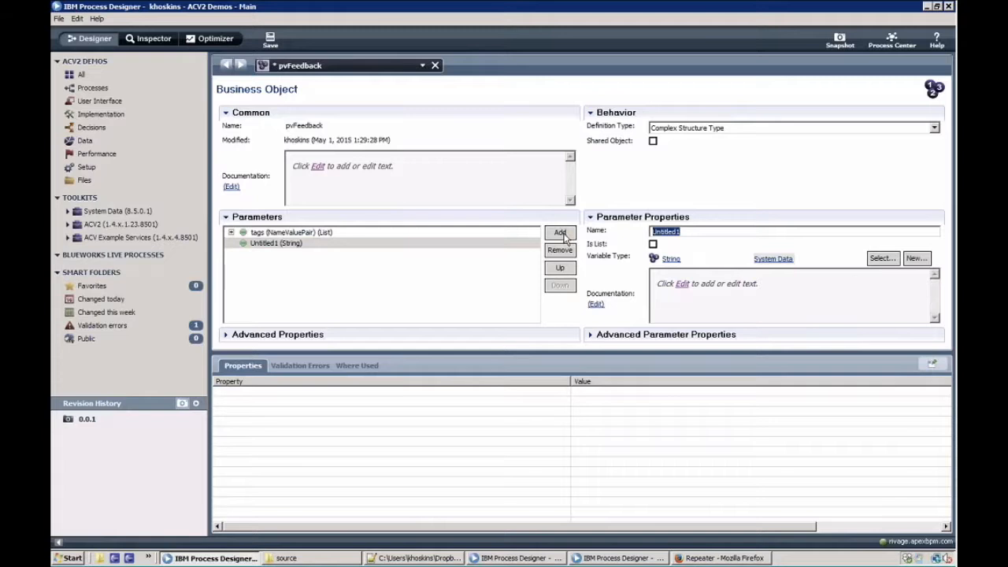
pyautogui.write('myTags')
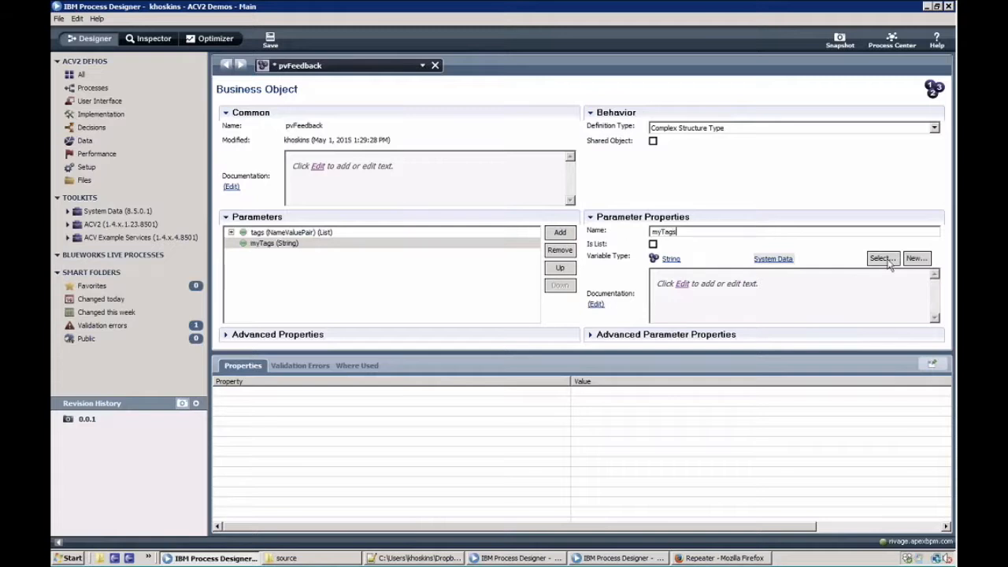
pyautogui.click(882, 259)
pyautogui.write('na')
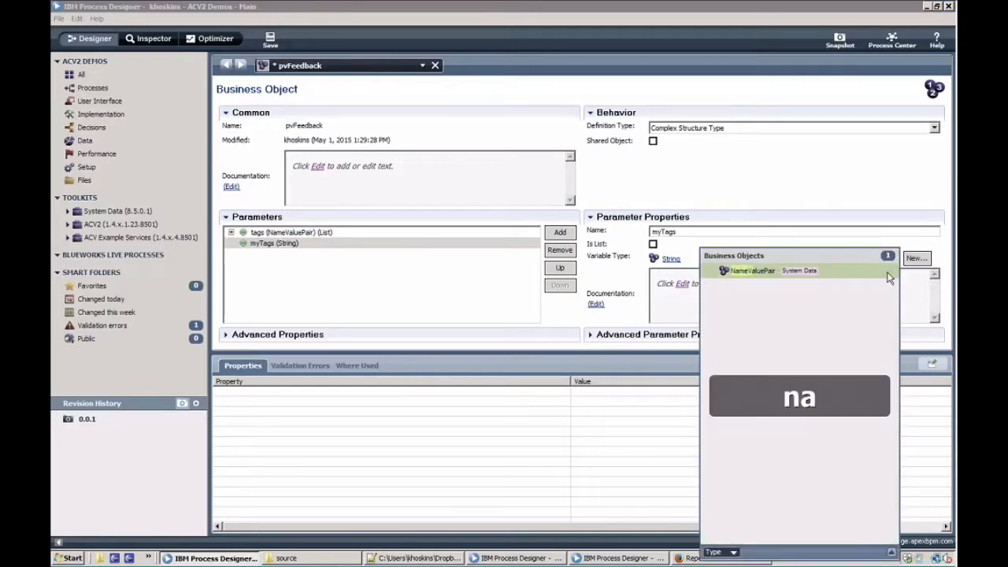
pyautogui.press('Return')
pyautogui.click(653, 244)
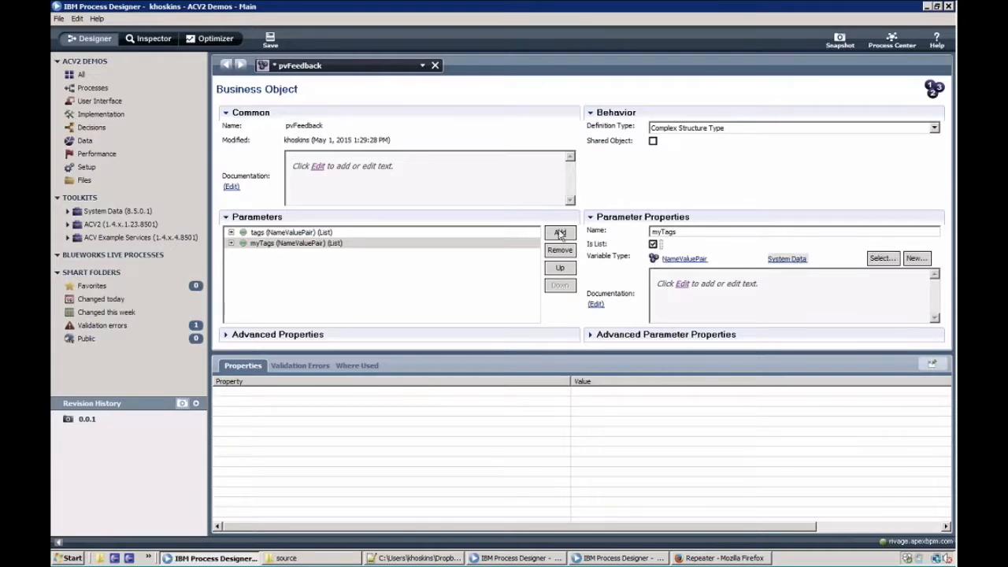
# Add a String parameter named content and a Boolean parameter named addTagClicked to pvFeedback, and save.
pyautogui.click(560, 233)
pyautogui.write('content')
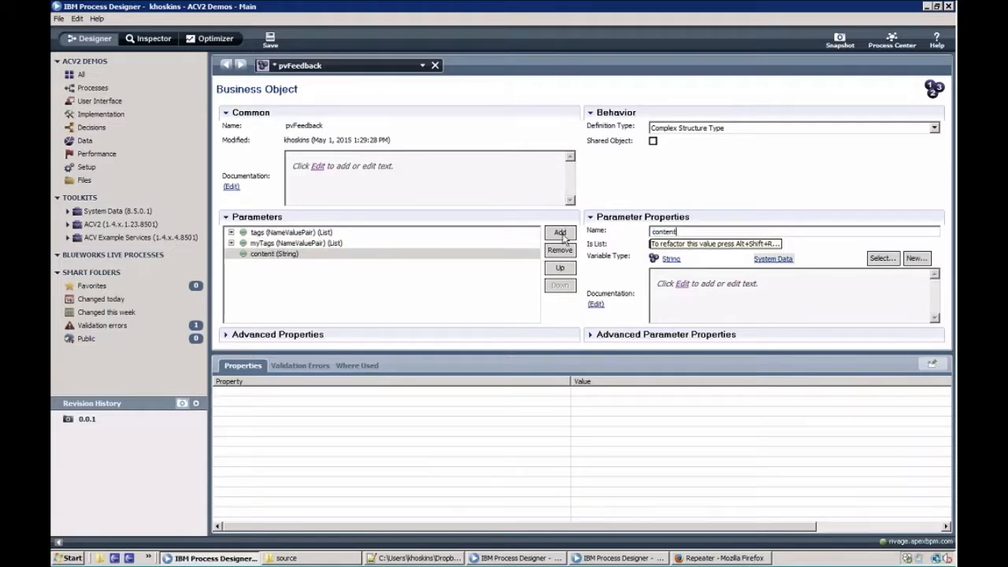
pyautogui.click(560, 233)
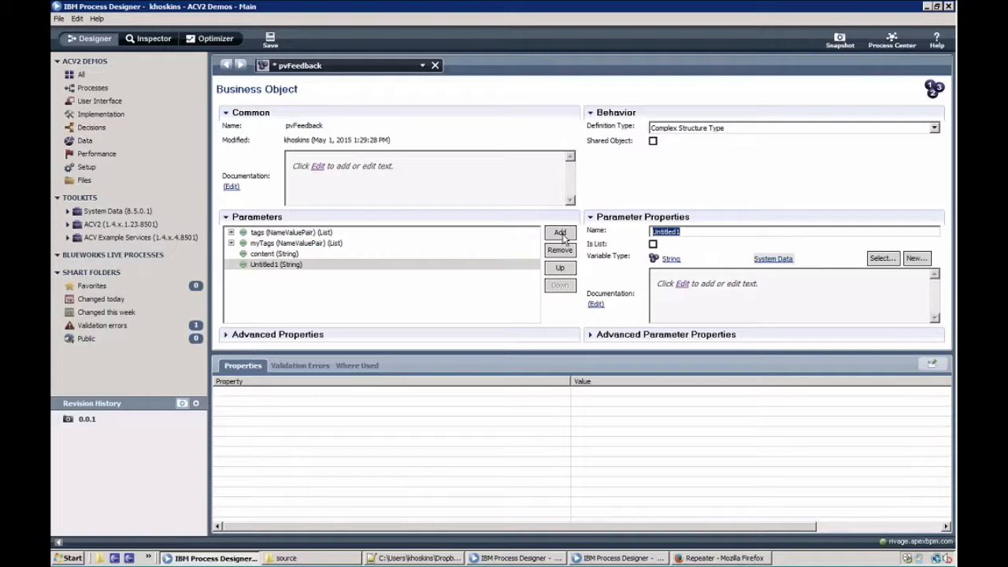
pyautogui.write('acdTagClicked')
pyautogui.click(883, 259)
pyautogui.write('bool')
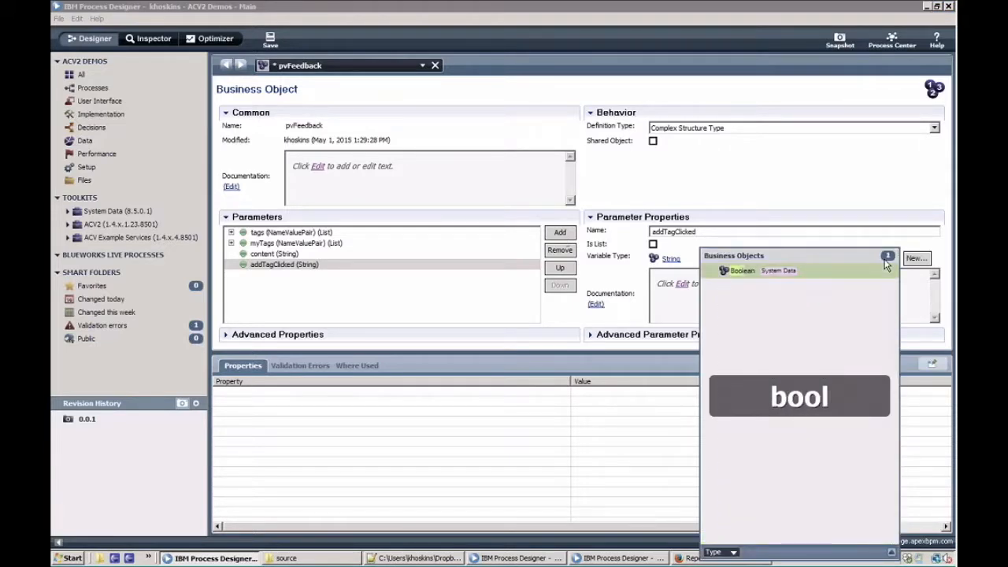
pyautogui.click(874, 274)
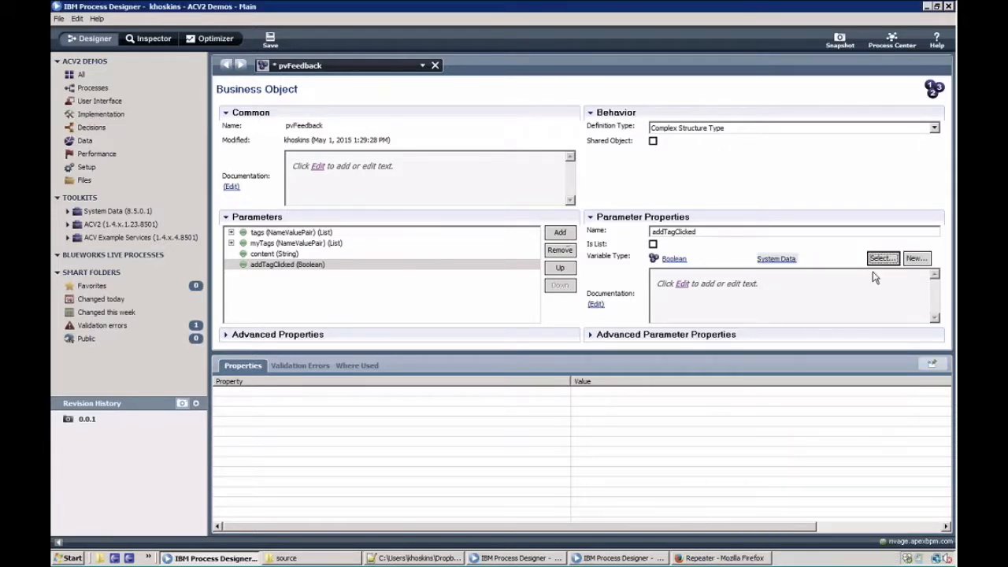
pyautogui.click(266, 41)
# Add a non-list parameter named selectedTag of type NameValuePair to pvFeedback and save the business object.
pyautogui.click(559, 233)
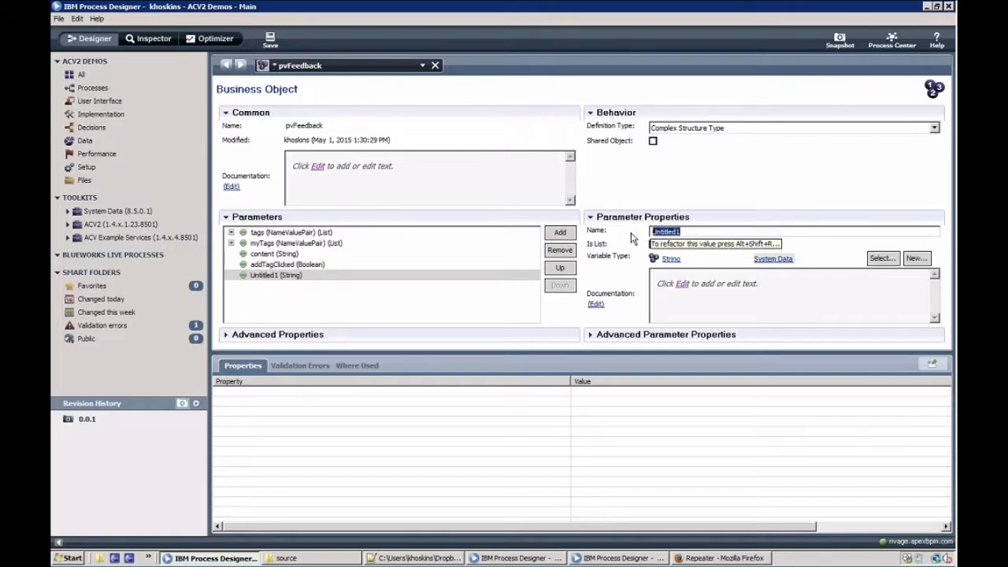
pyautogui.write('selectedObjec')
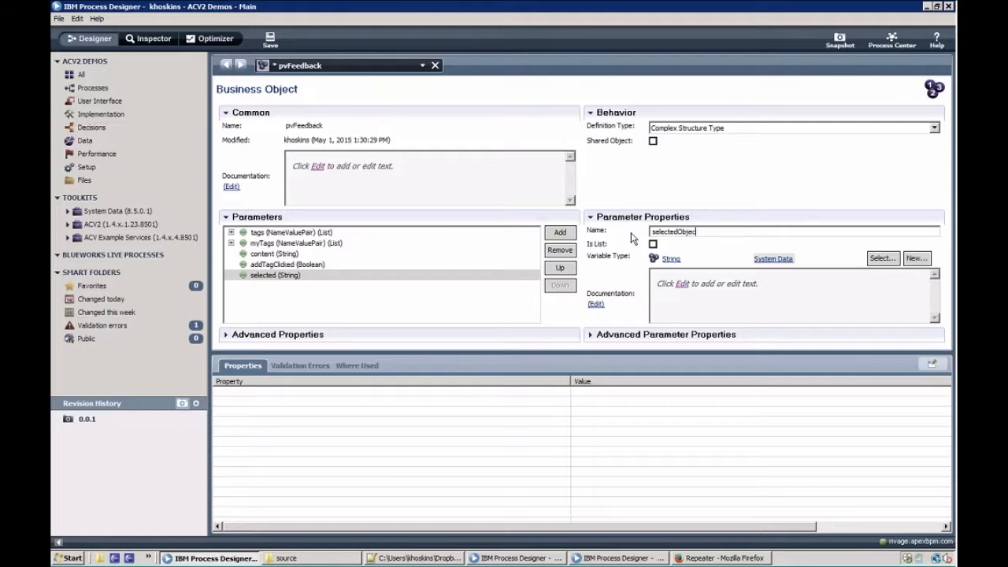
pyautogui.write('t')
pyautogui.moveTo(700, 232); pyautogui.dragTo(681, 229)
pyautogui.press('BackSpace')
pyautogui.press('BackSpace')
pyautogui.write('Tag')
pyautogui.click(880, 258)
pyautogui.write('name')
pyautogui.click(819, 268)
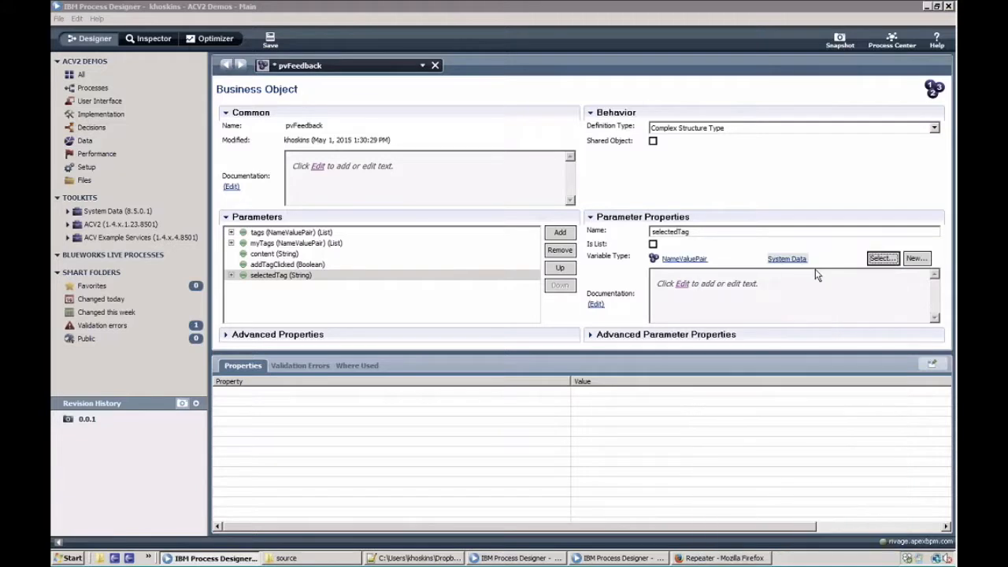
pyautogui.click(270, 36)
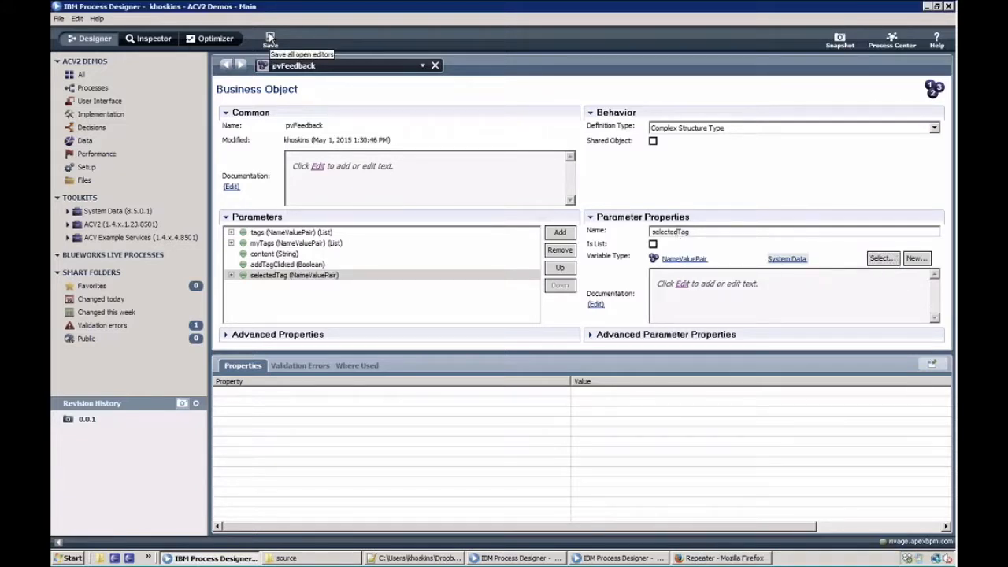
# Switch to the Feedback coach view and open the binding choices for its Content rich text editor.
pyautogui.click(325, 71)
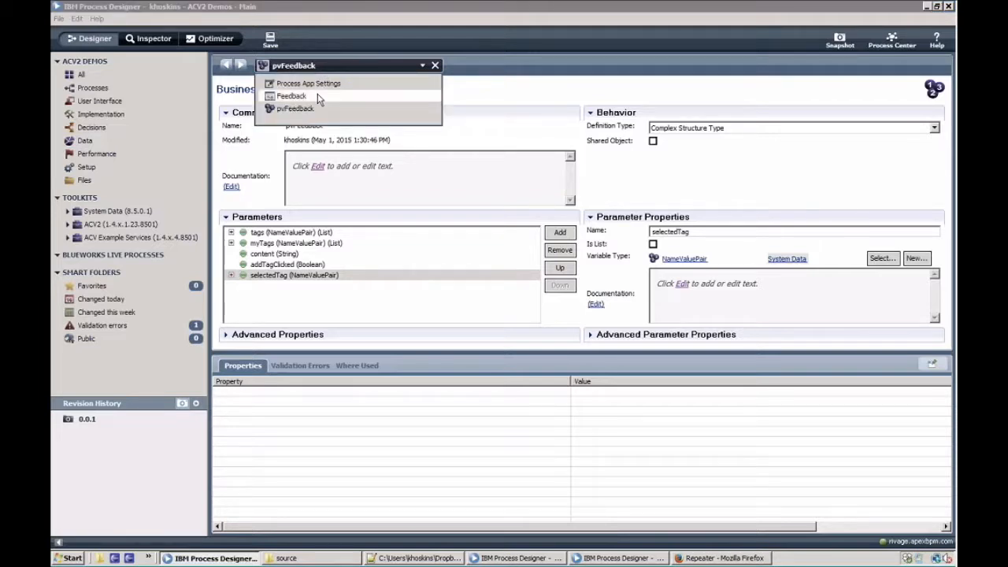
pyautogui.click(318, 96)
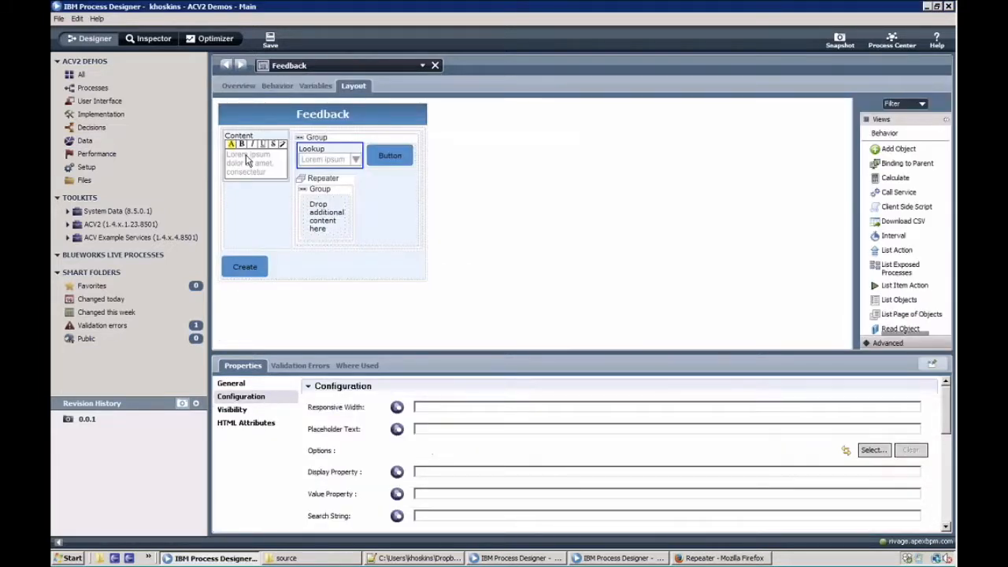
pyautogui.click(247, 160)
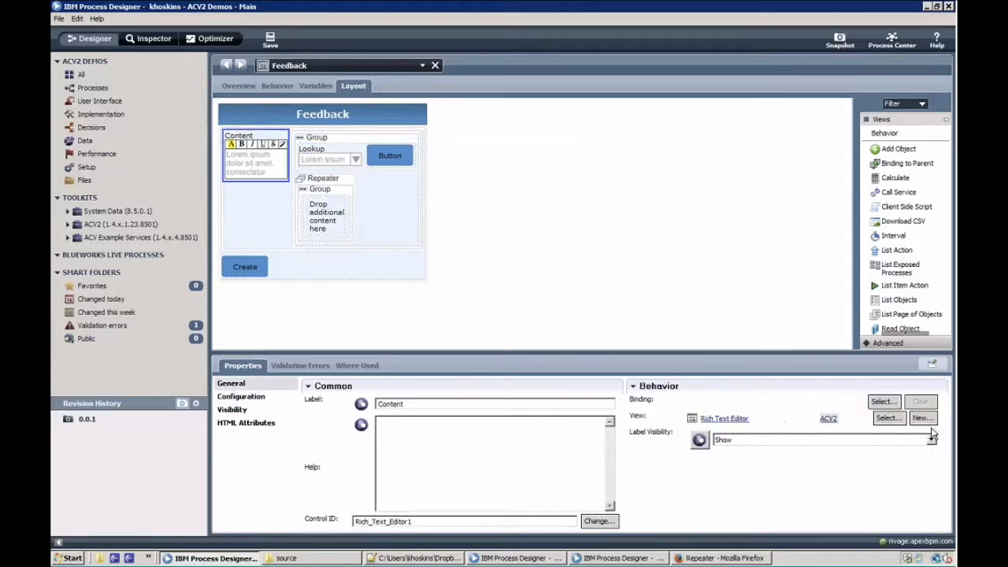
pyautogui.click(888, 403)
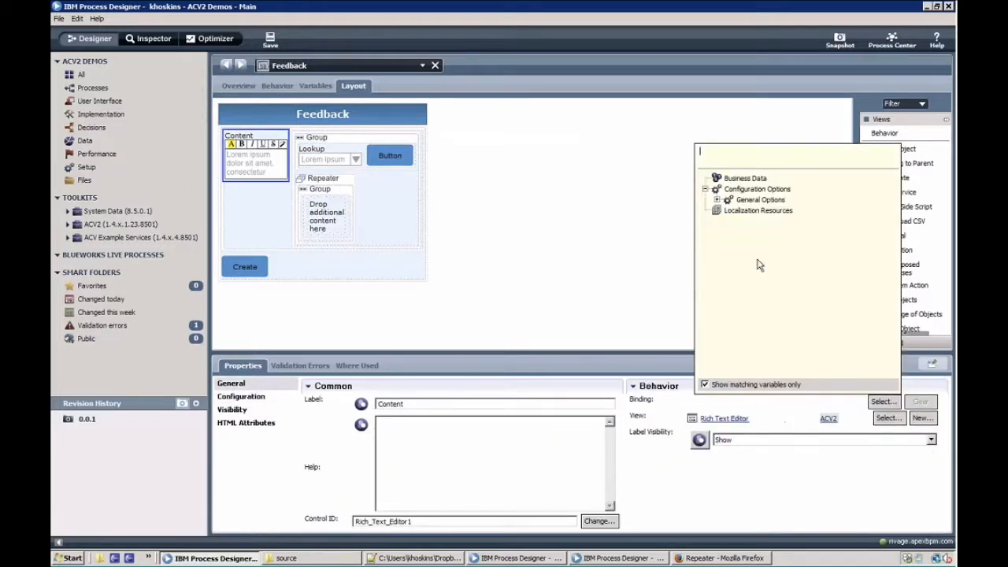
pyautogui.click(717, 201)
# Add a configuration option named pv of type pvFeedback to the Feedback coach view's variables.
pyautogui.click(322, 84)
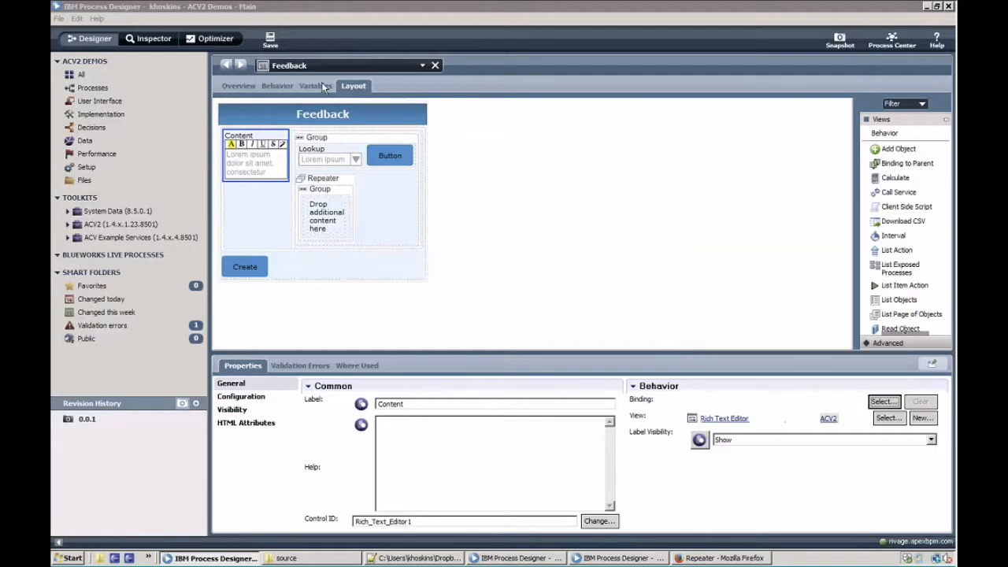
pyautogui.click(321, 83)
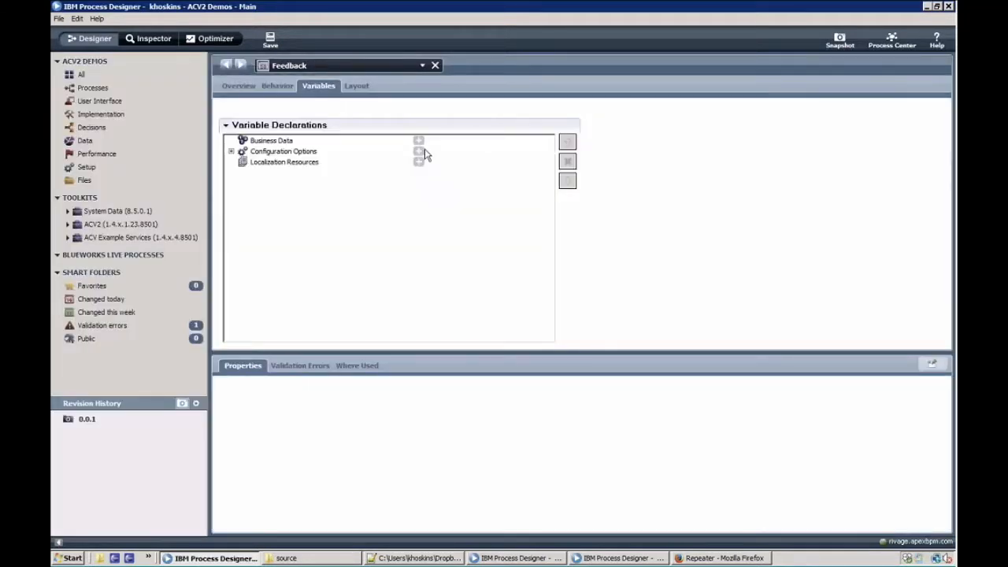
pyautogui.click(418, 151)
pyautogui.write('p')
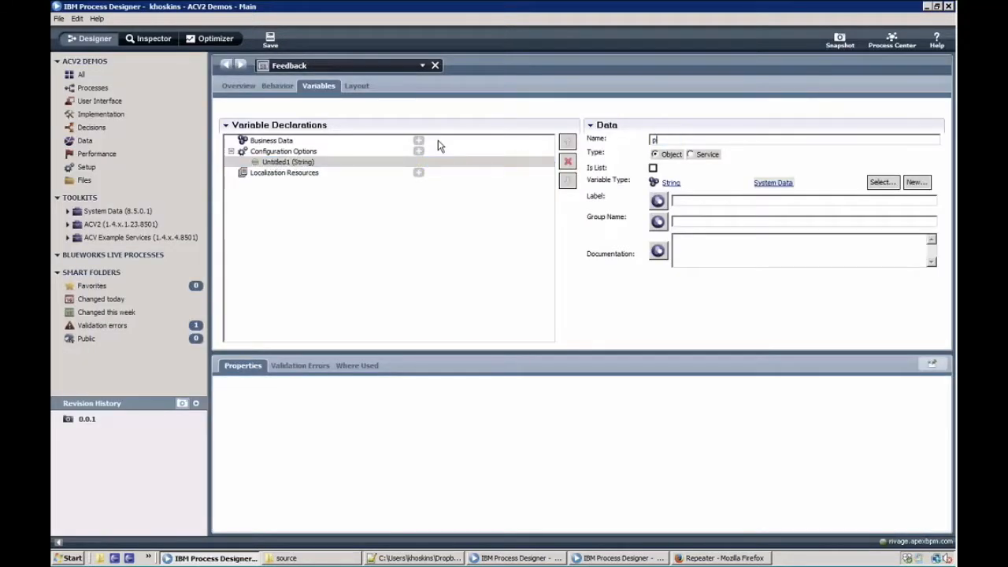
pyautogui.write('v')
pyautogui.click(880, 186)
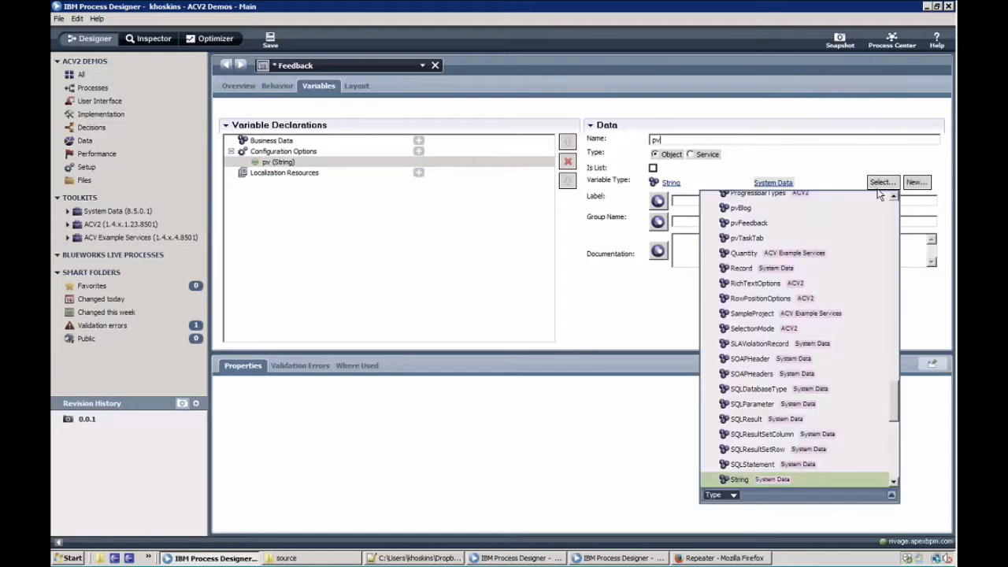
pyautogui.write('pv')
pyautogui.press('Return')
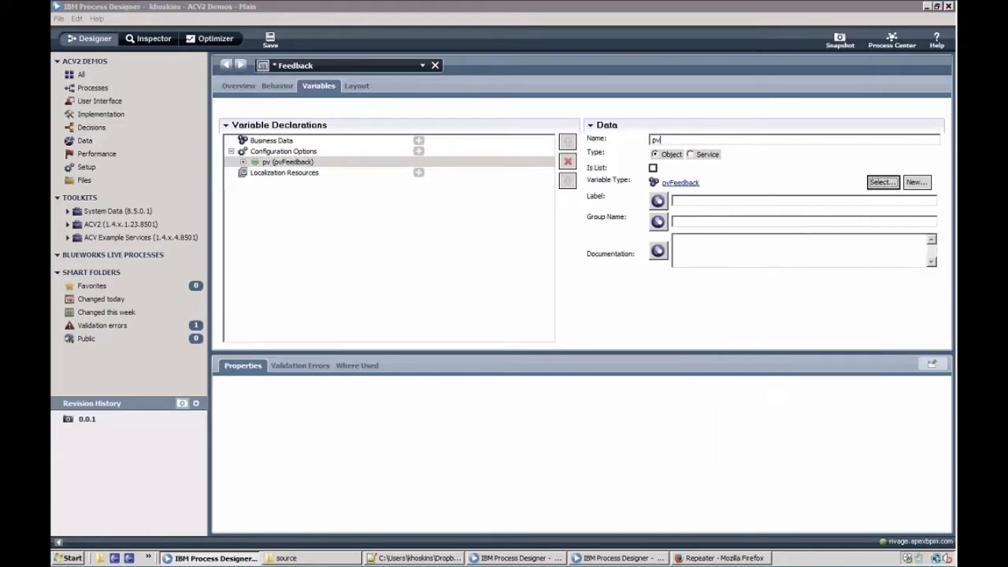
# Bind the Content rich text editor in the Feedback layout to pv.content.
pyautogui.click(356, 85)
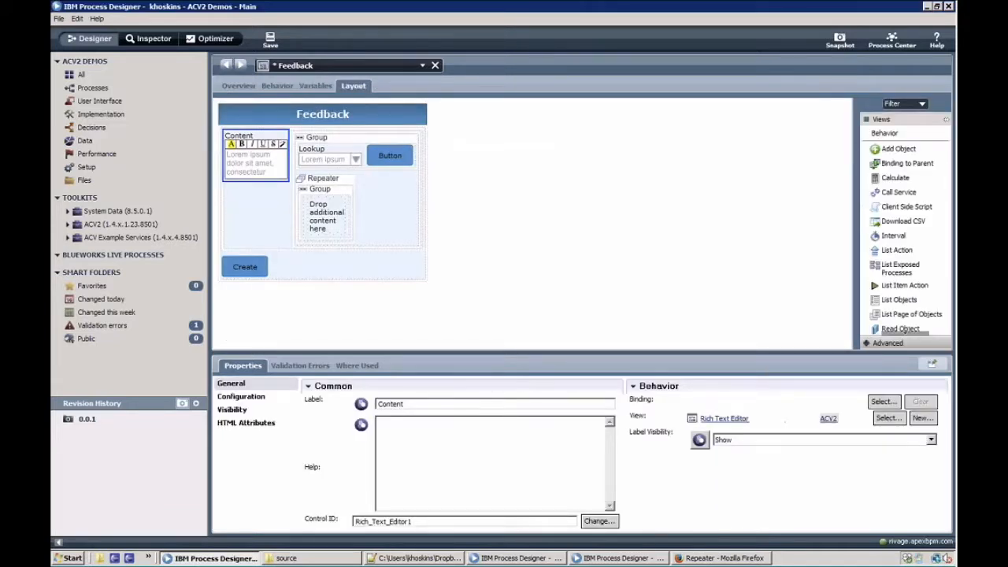
pyautogui.click(883, 403)
pyautogui.click(779, 243)
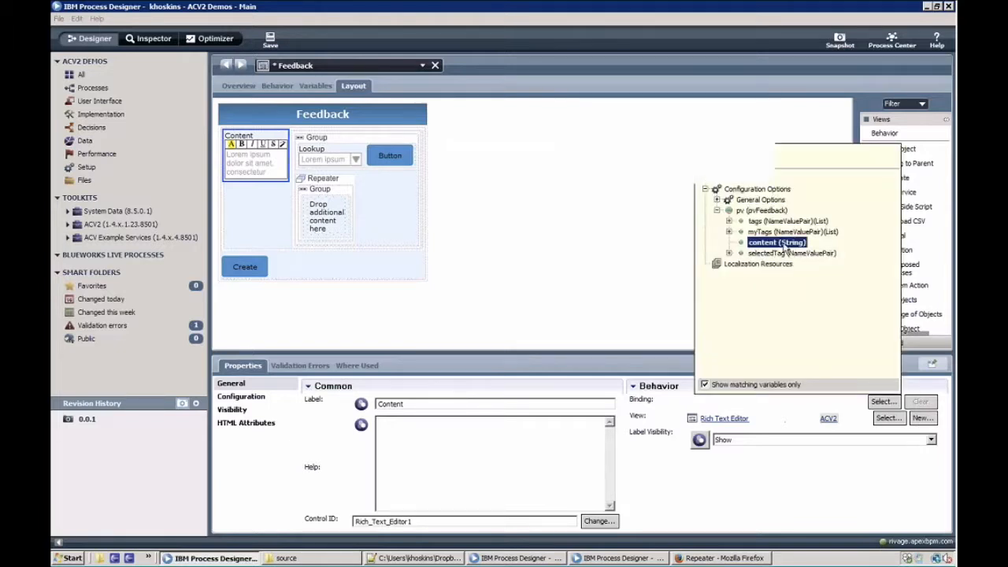
# Set the Lookup control's Options configuration to the pv.tags list.
pyautogui.click(333, 159)
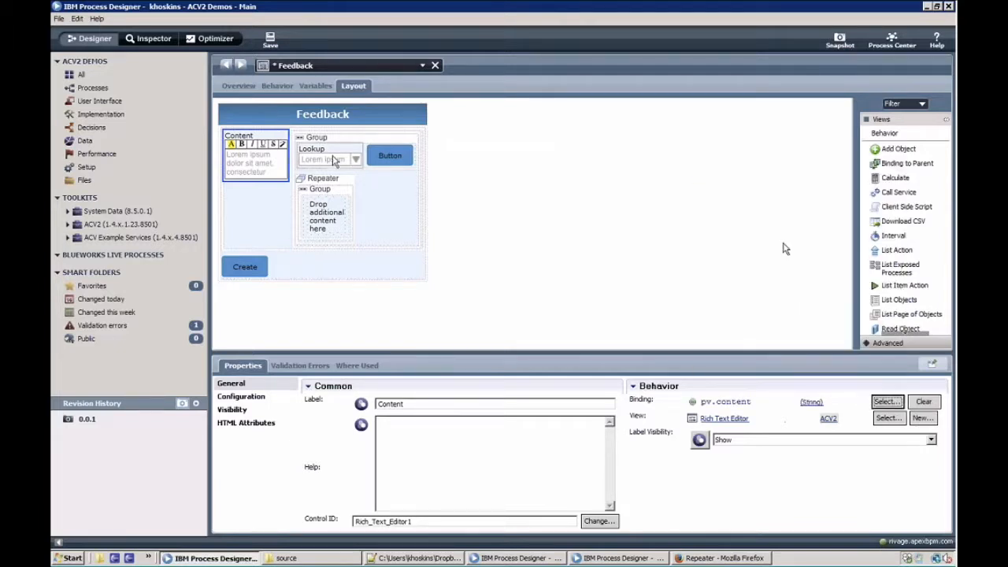
pyautogui.click(241, 397)
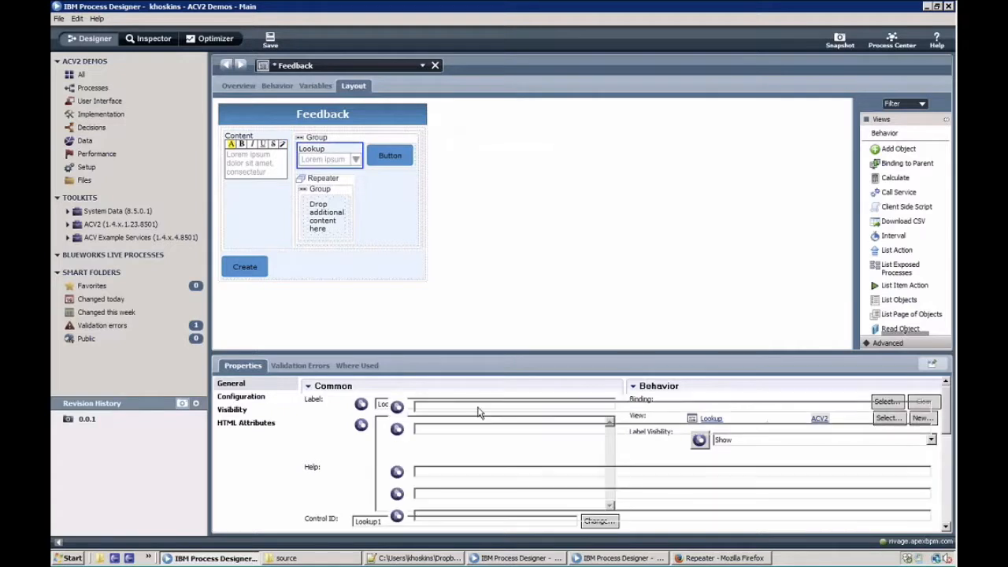
pyautogui.moveTo(551, 353); pyautogui.dragTo(551, 275)
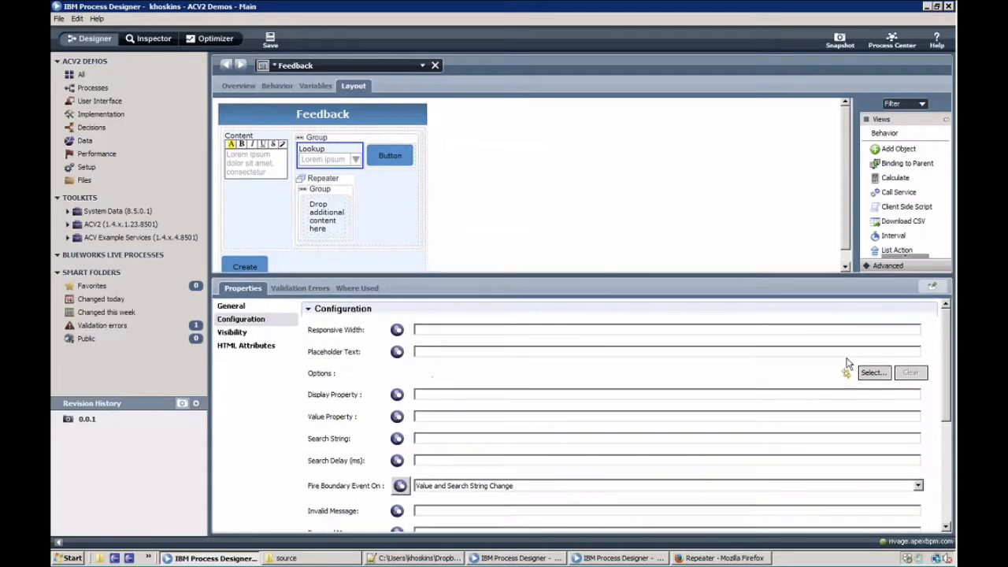
pyautogui.click(871, 378)
pyautogui.doubleClick(754, 198)
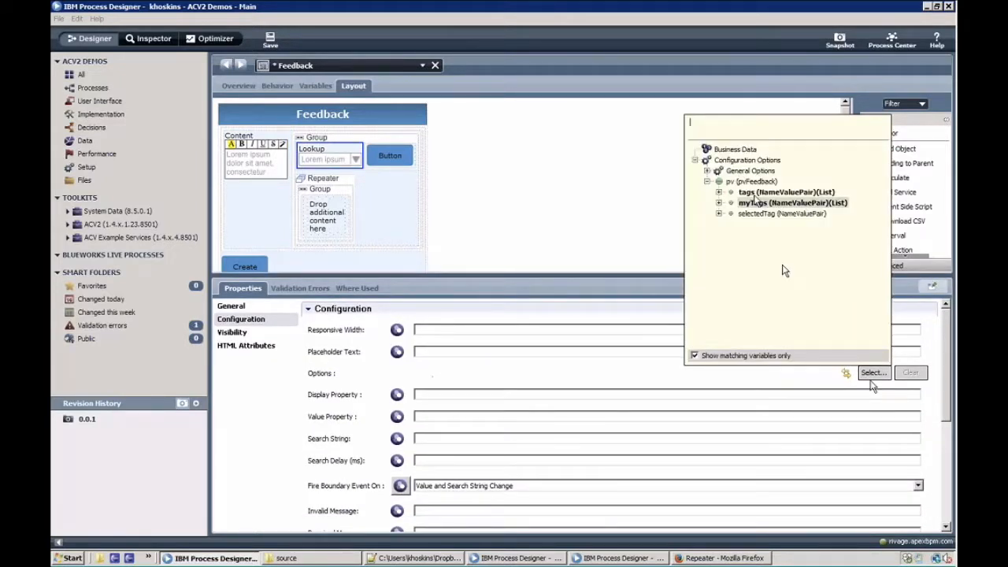
pyautogui.click(327, 153)
pyautogui.click(339, 307)
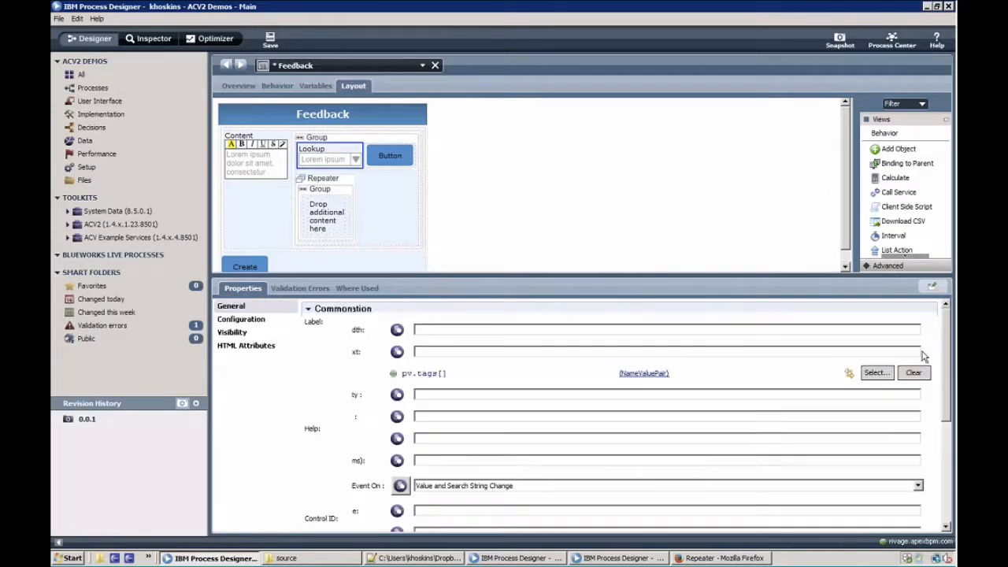
# Set the Lookup control's Selected Object to pv.selectedTag.
pyautogui.scroll(-4, 947, 381)
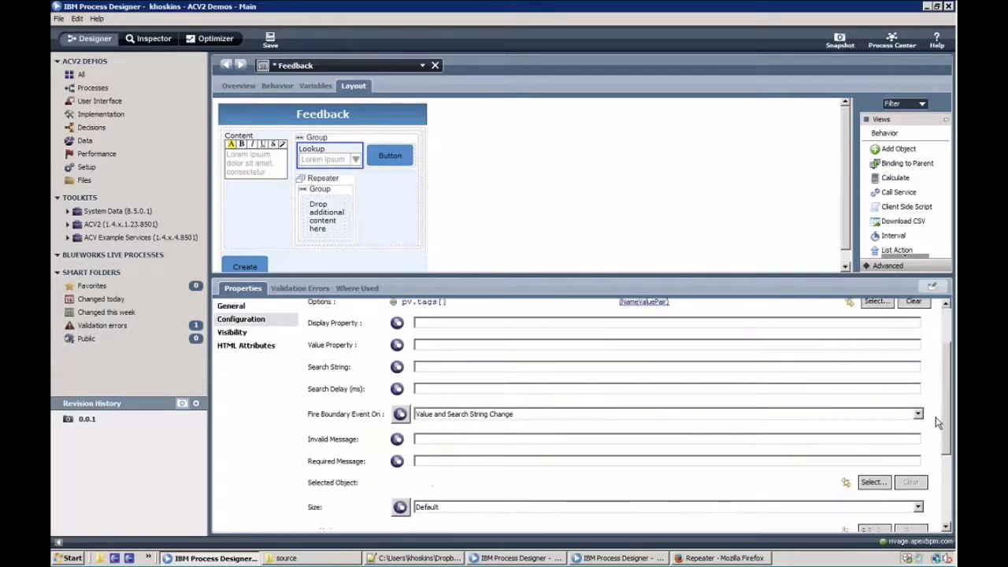
pyautogui.click(874, 435)
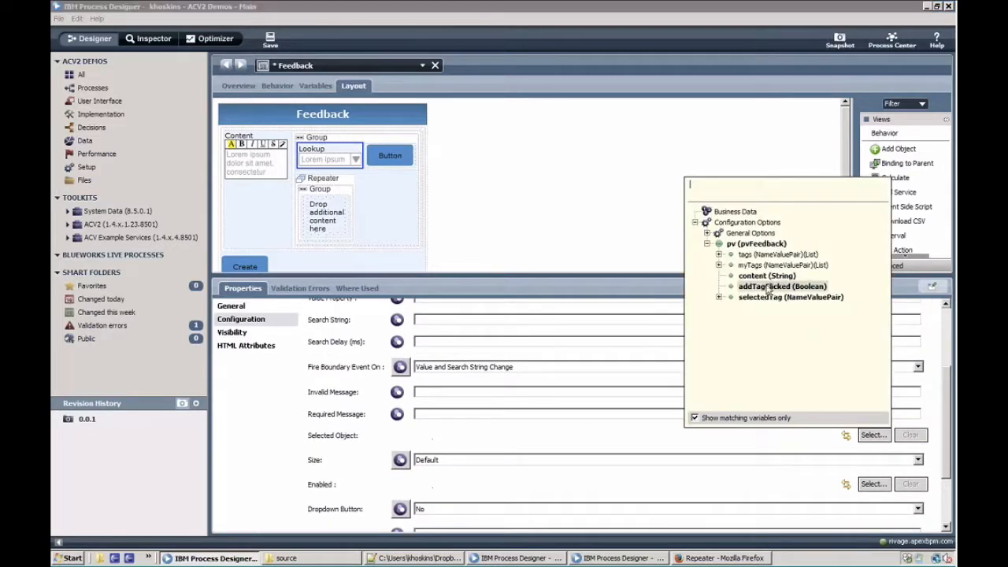
pyautogui.click(768, 298)
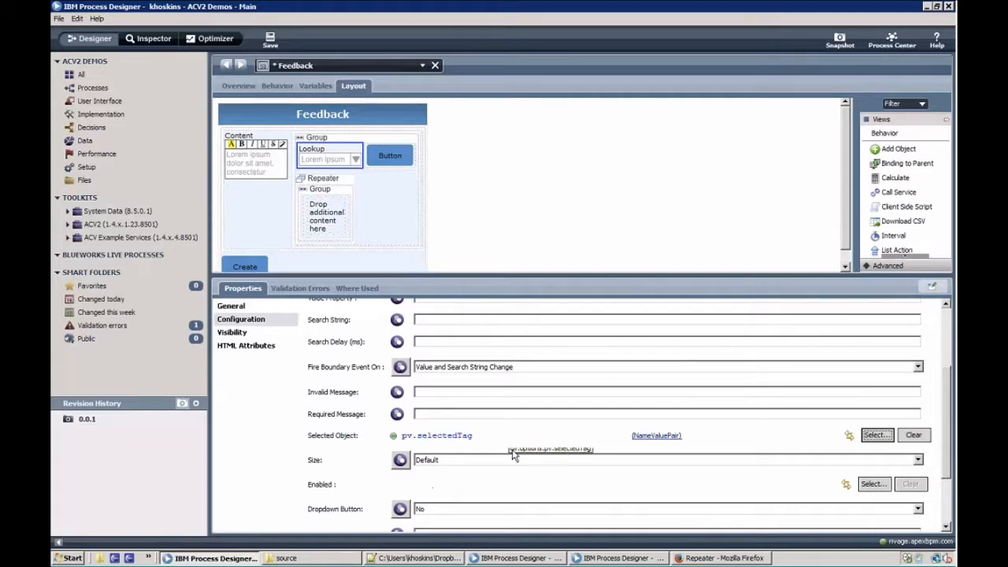
# Set the Lookup's Dropdown Button option to Yes and its Options Per Page to 6.
pyautogui.scroll(-3, 749, 473)
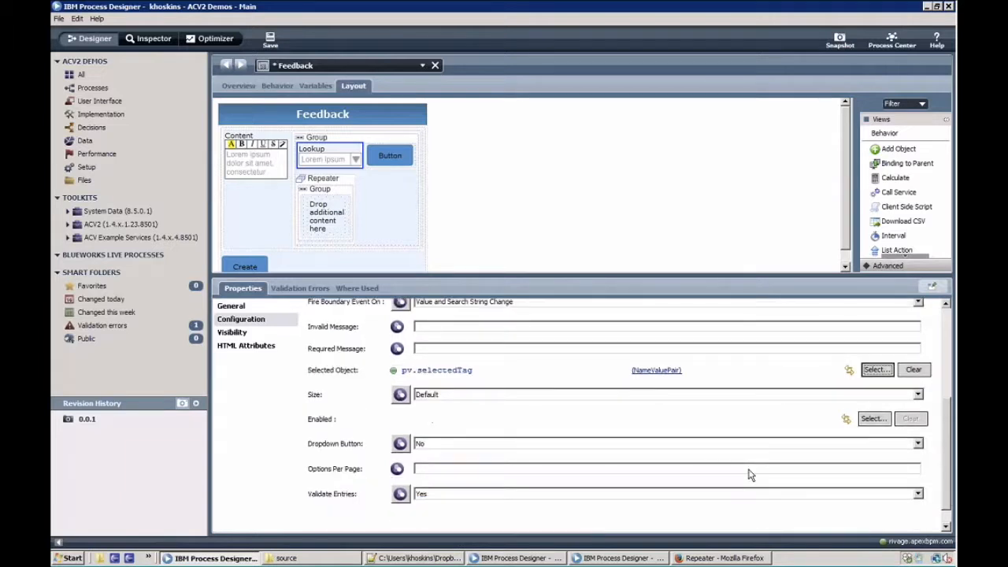
pyautogui.click(481, 436)
pyautogui.click(463, 458)
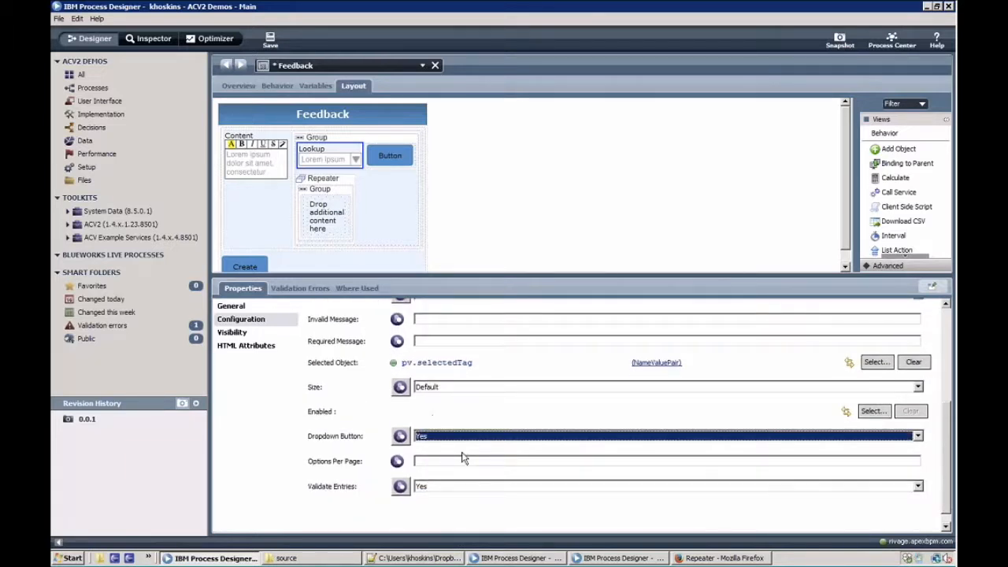
pyautogui.click(459, 460)
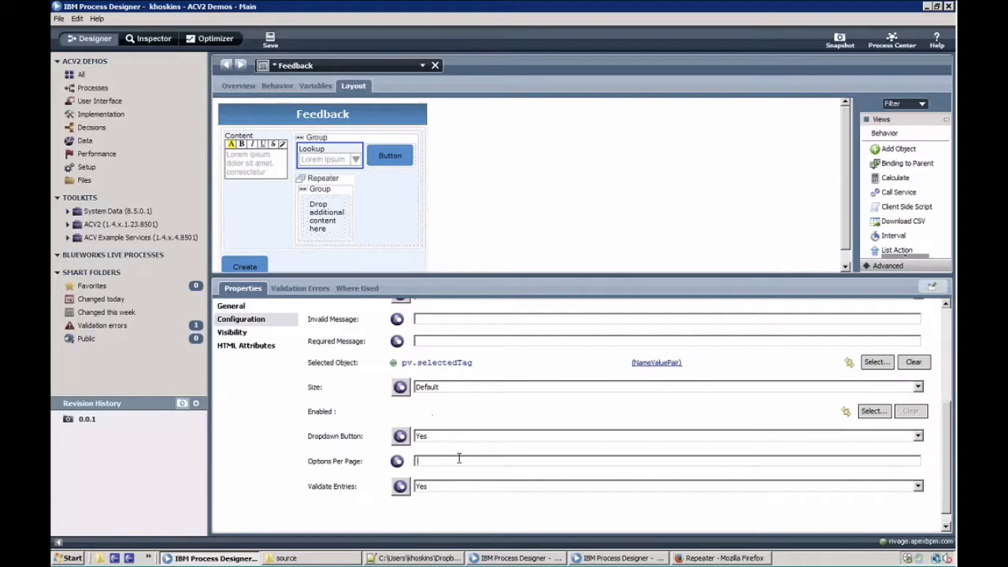
pyautogui.write('6')
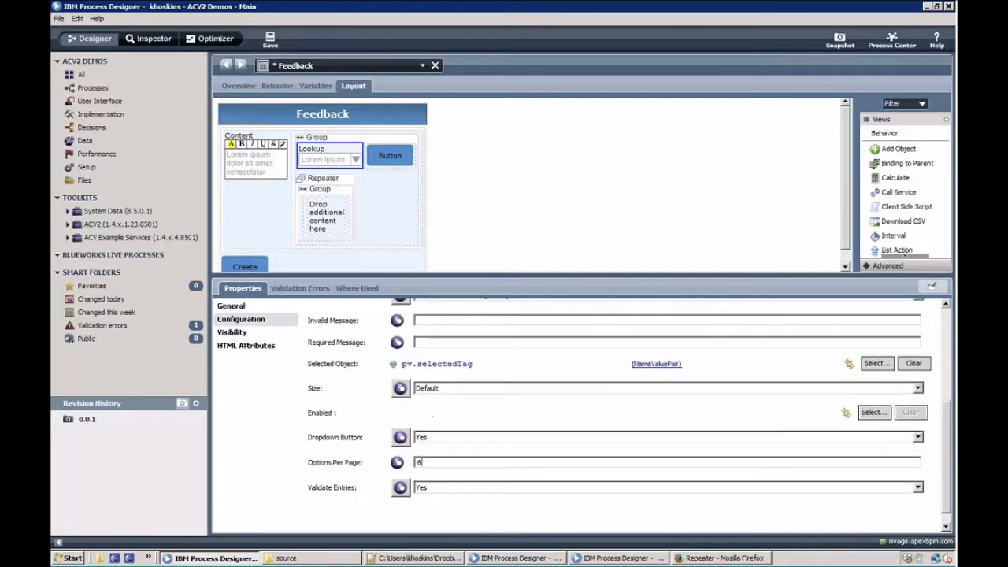
pyautogui.scroll(4, 942, 423)
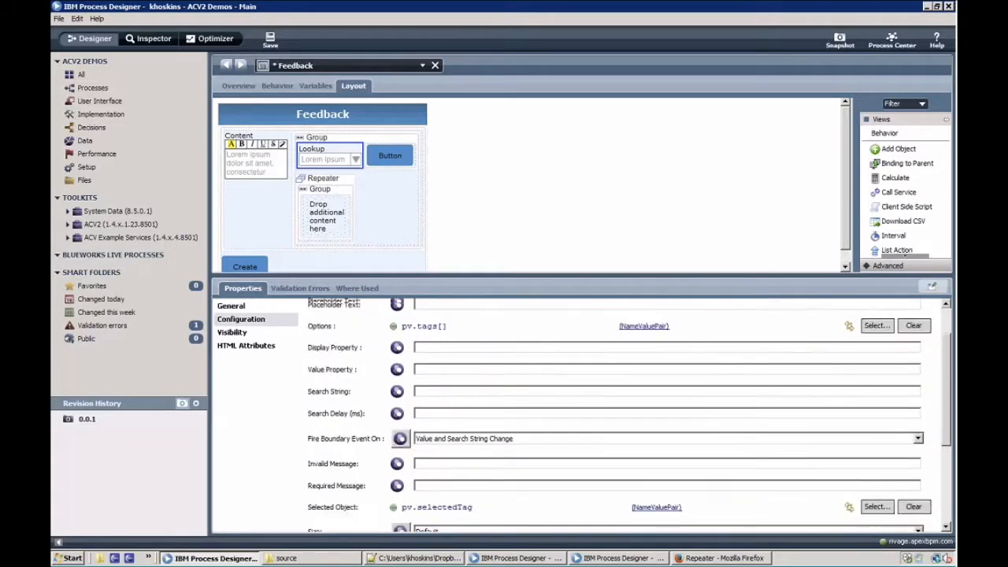
pyautogui.scroll(2, 630, 415)
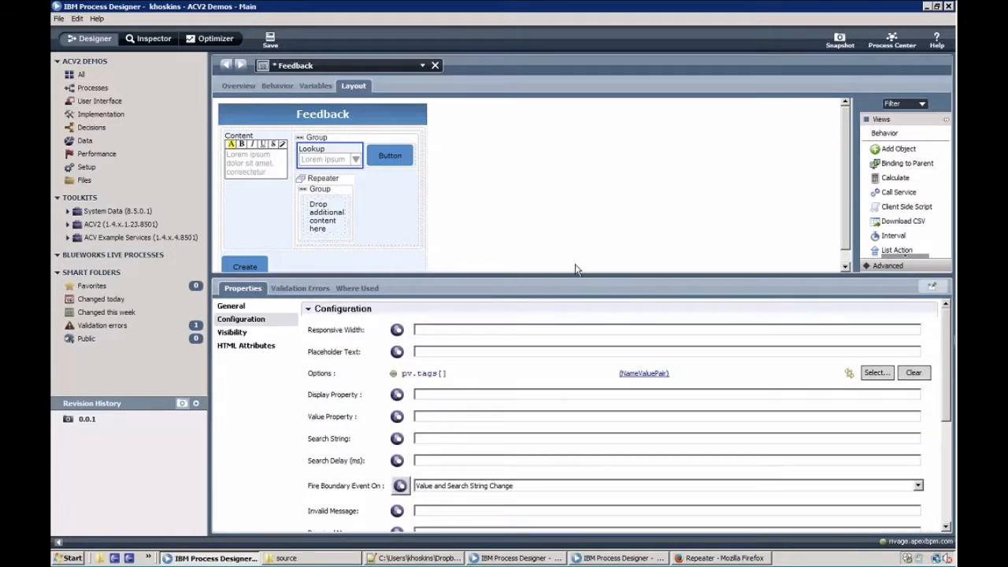
# Hide the label of the button beside the Lookup and change the label text to +.
pyautogui.click(381, 157)
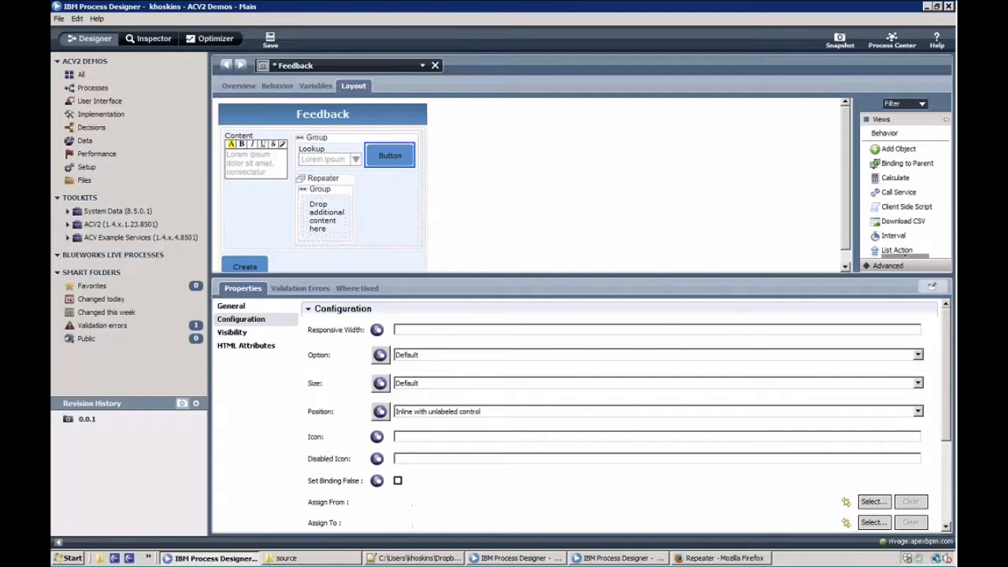
pyautogui.click(249, 309)
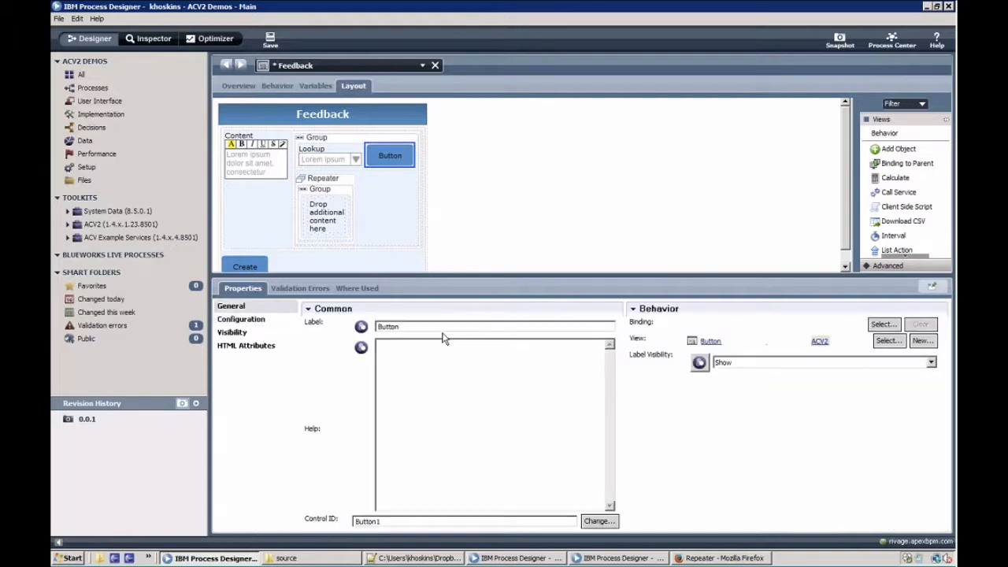
pyautogui.click(819, 362)
pyautogui.click(724, 383)
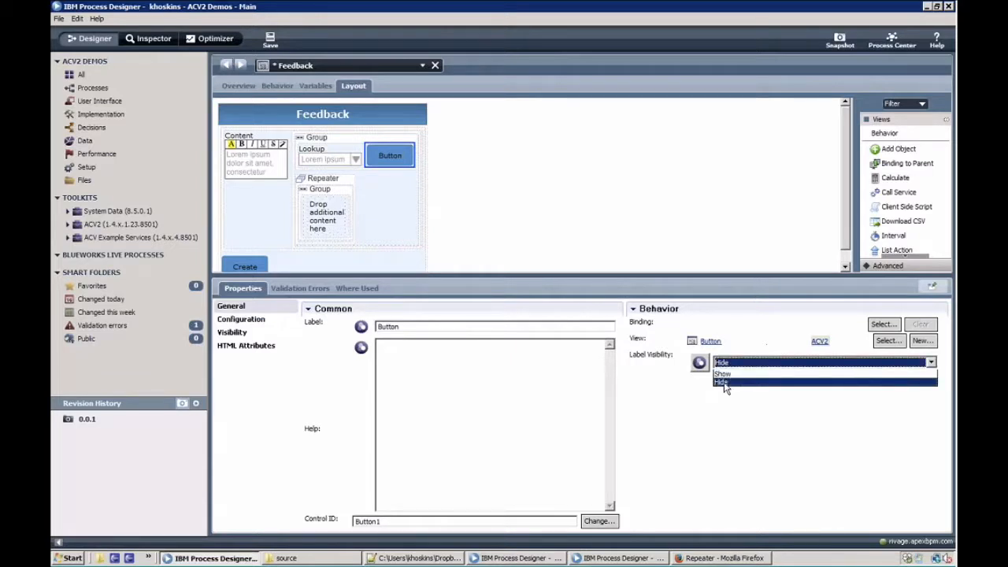
pyautogui.click(723, 383)
pyautogui.doubleClick(388, 326)
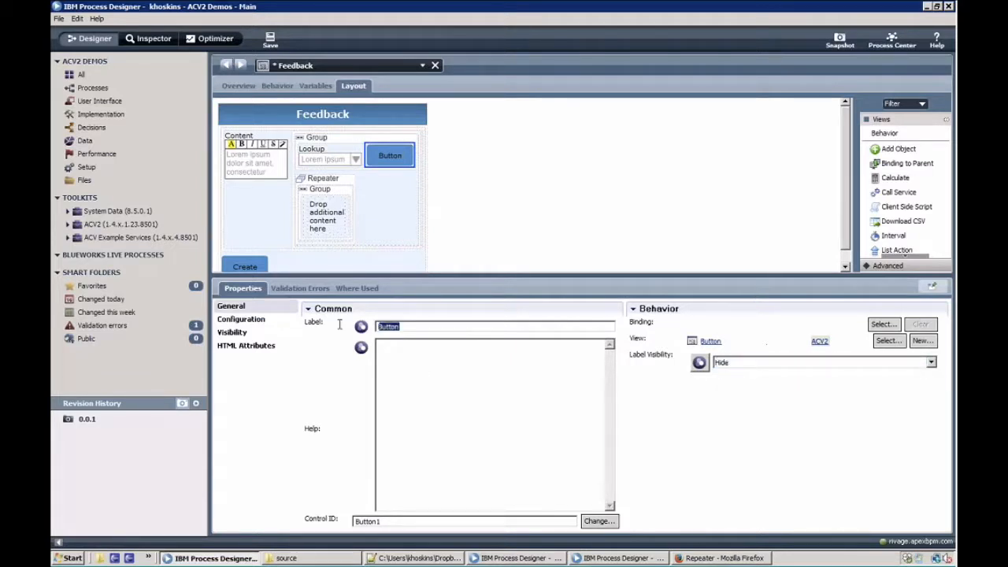
# Set the + button's icon to plus and its style option to Success.
pyautogui.click(241, 320)
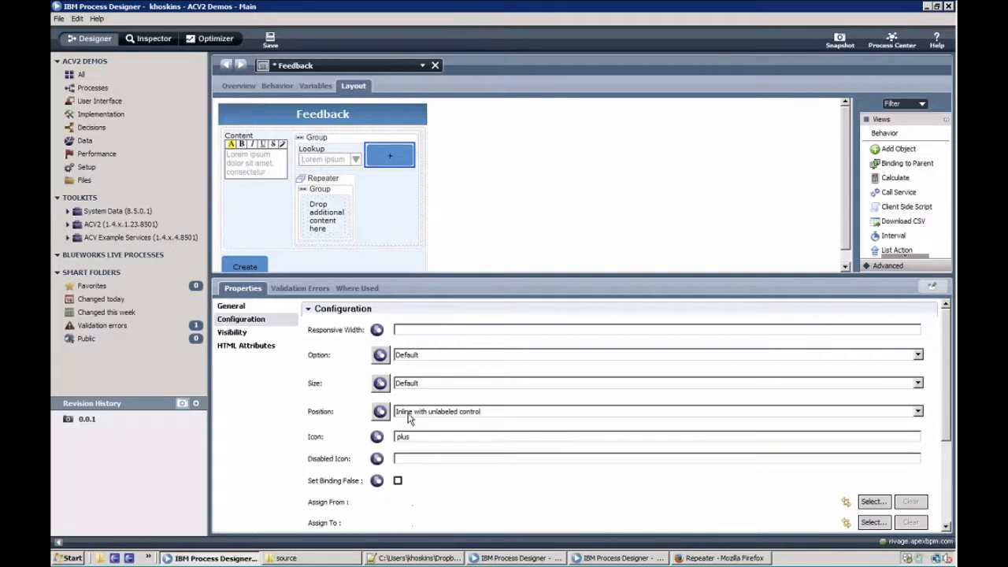
pyautogui.click(405, 356)
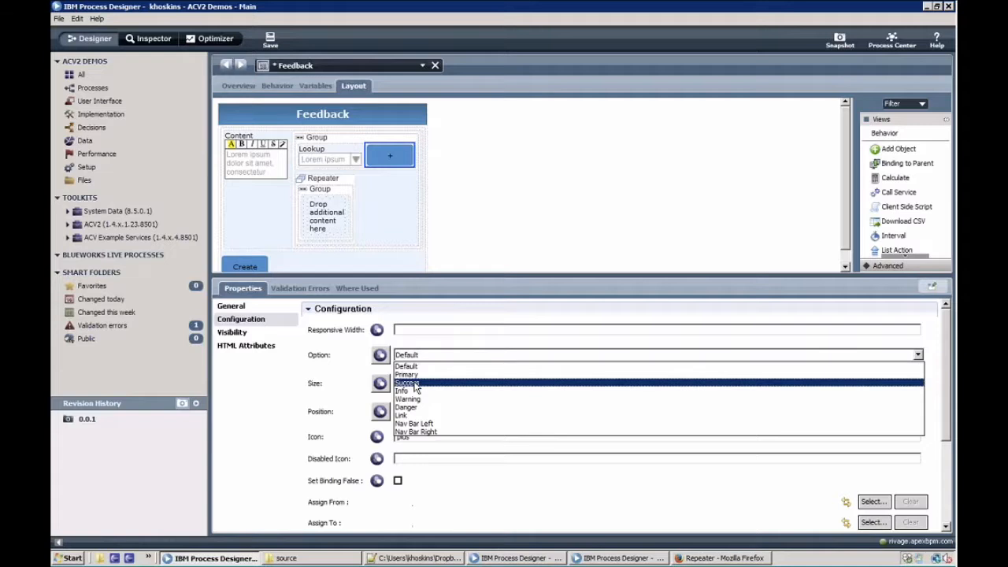
pyautogui.click(416, 384)
# Bind the + button to the Boolean pv.addTagClicked.
pyautogui.click(275, 305)
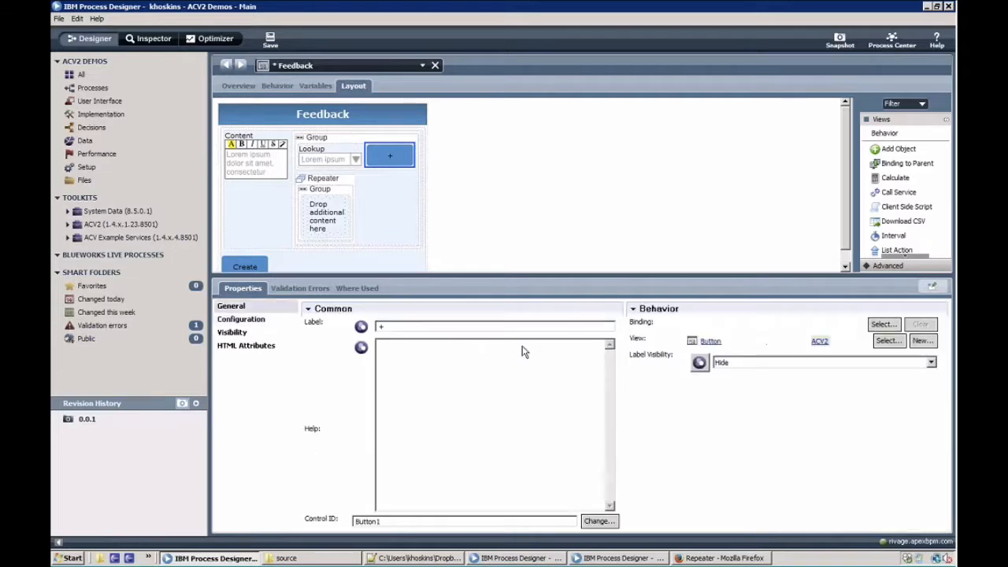
pyautogui.click(883, 324)
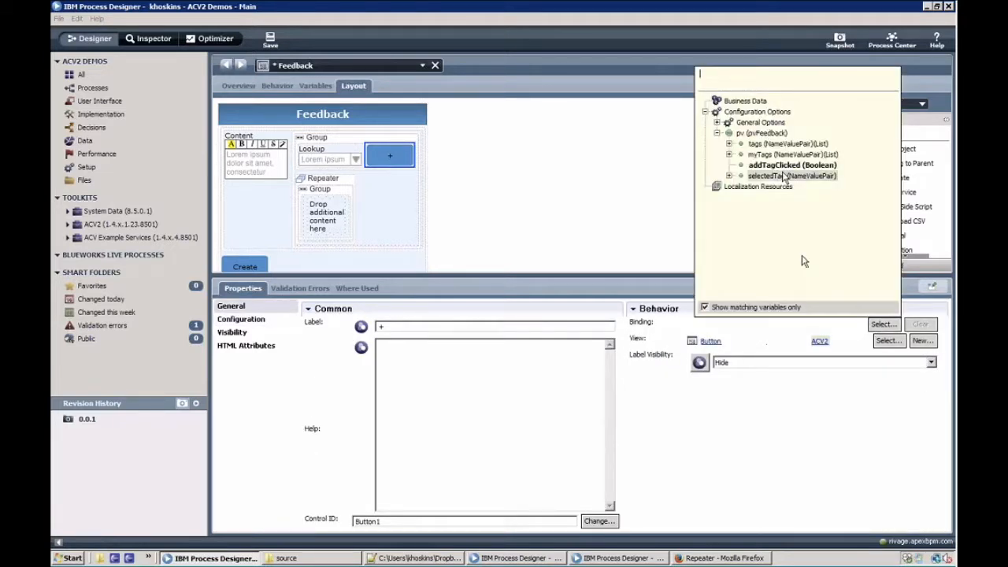
pyautogui.click(781, 166)
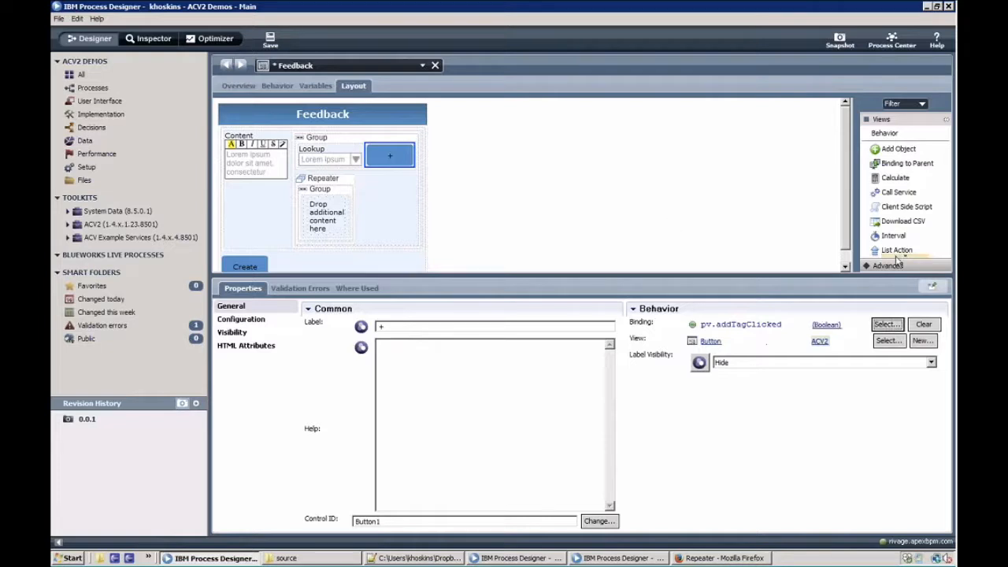
# Add a List Action view directly after the + button inside the upper group.
pyautogui.scroll(-2, 887, 166)
pyautogui.moveTo(897, 190); pyautogui.dragTo(411, 157)
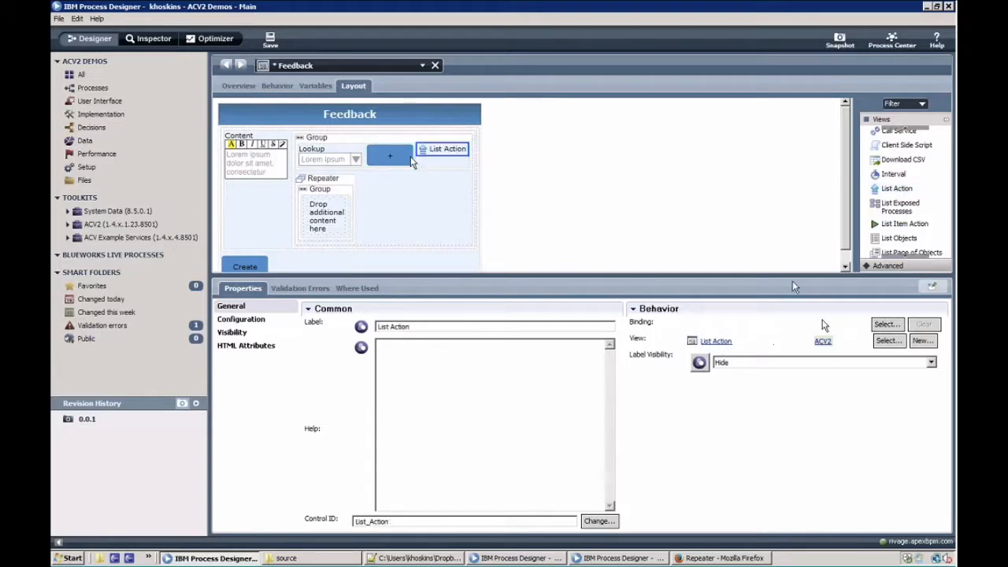
# Bind the List Action to the Boolean pv.addTagClicked and set its optional new item to pv.selectedTag.
pyautogui.click(887, 325)
pyautogui.click(794, 165)
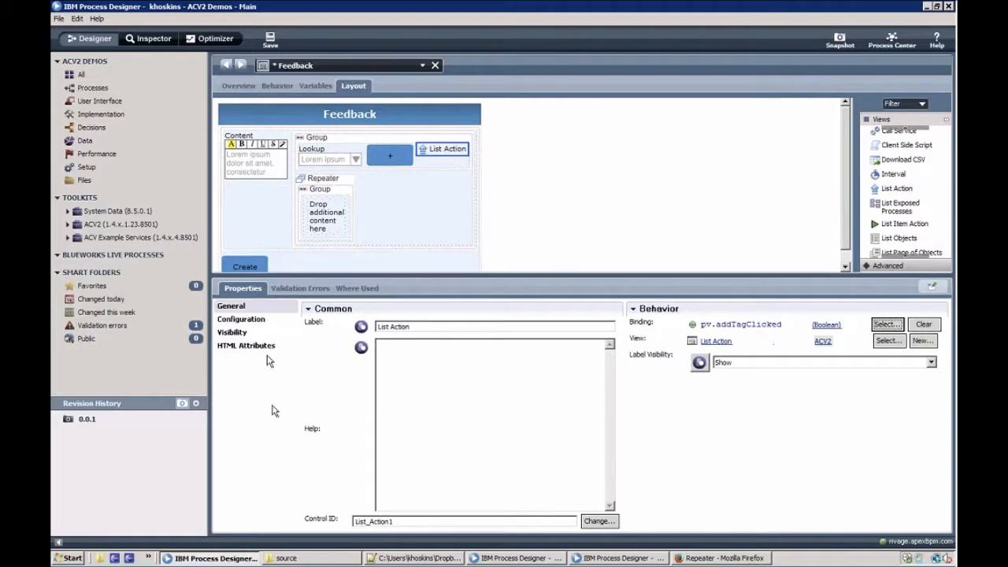
pyautogui.click(241, 319)
pyautogui.click(883, 399)
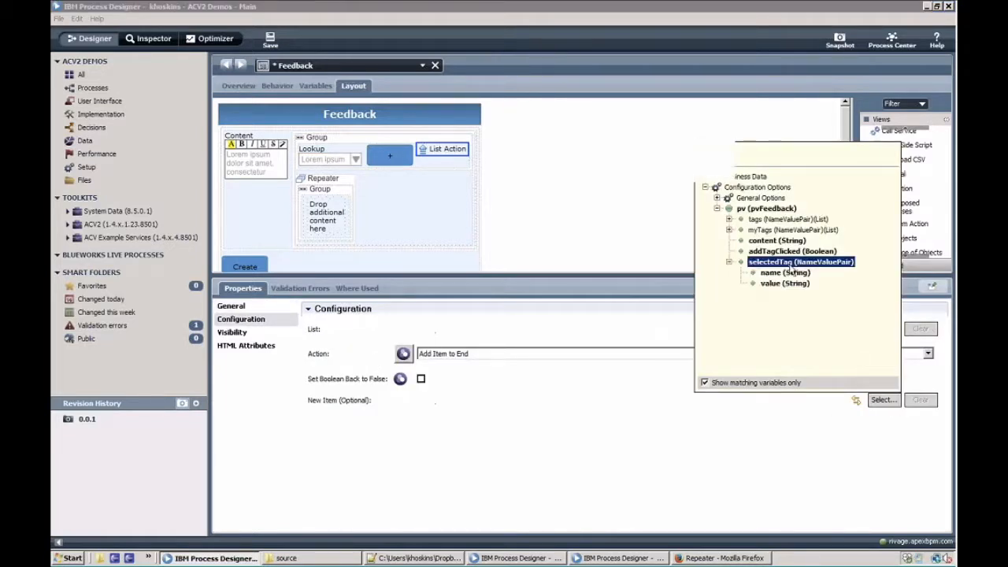
pyautogui.doubleClick(791, 264)
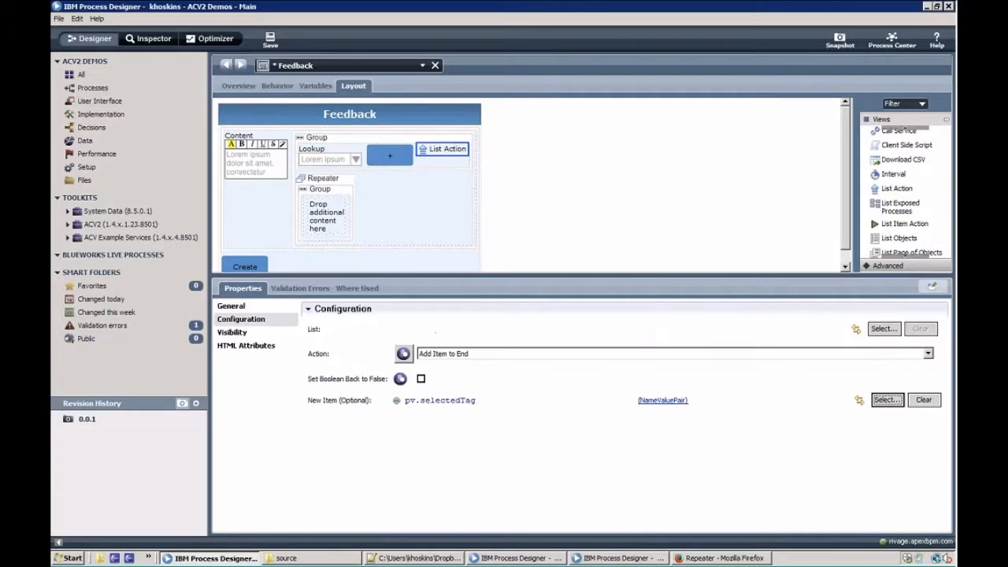
# Set the List Action's list to pv.myTags, with the action Add Item to End, and enable Set Boolean Back to False.
pyautogui.click(884, 328)
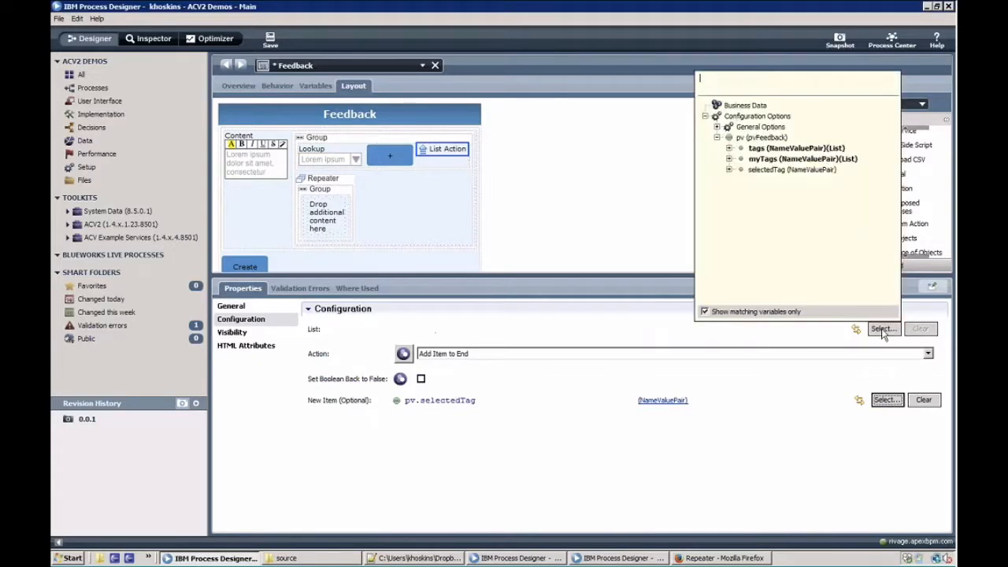
pyautogui.doubleClick(769, 160)
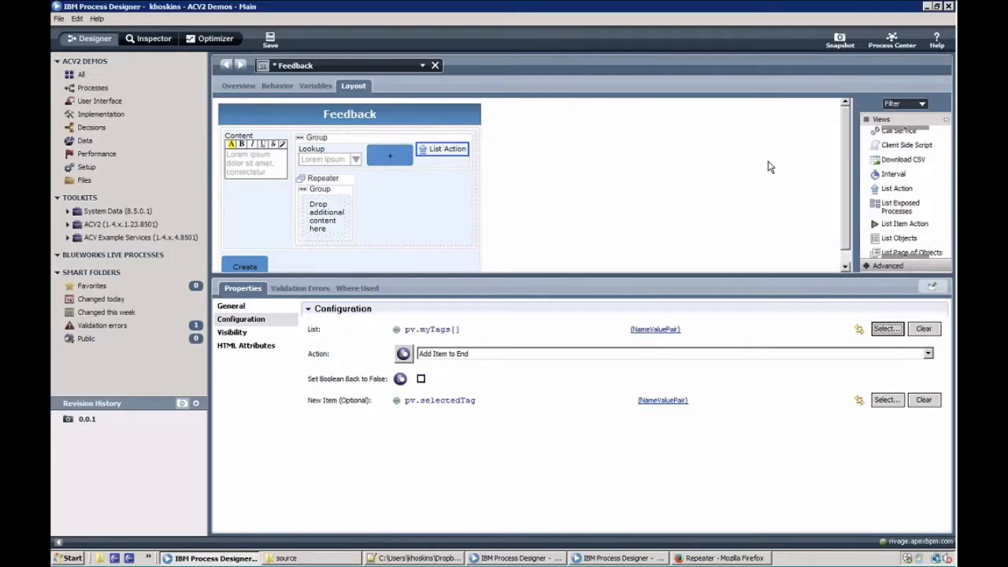
pyautogui.click(450, 354)
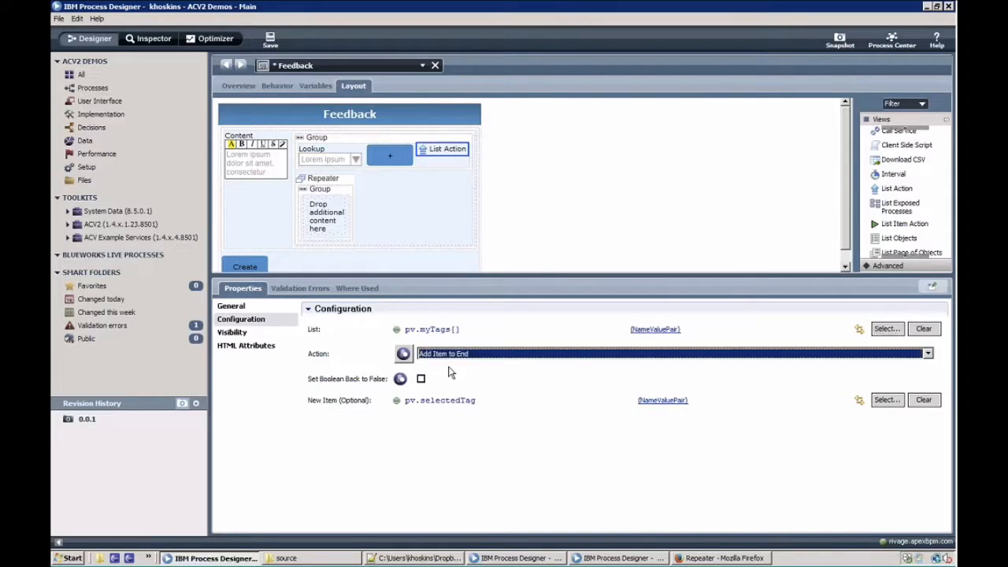
pyautogui.click(421, 379)
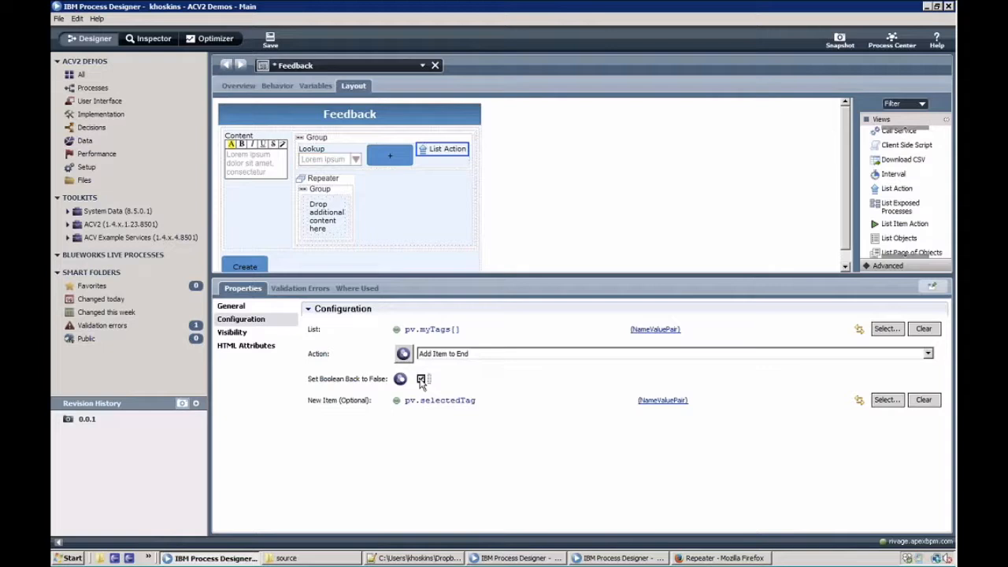
# Bind the Repeater to the pv.myTags list.
pyautogui.click(338, 183)
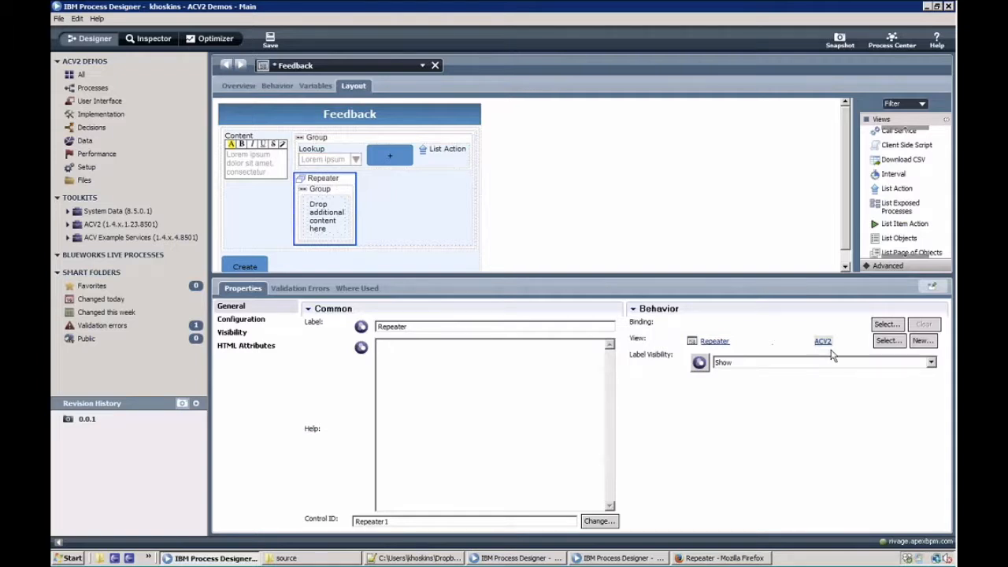
pyautogui.click(887, 325)
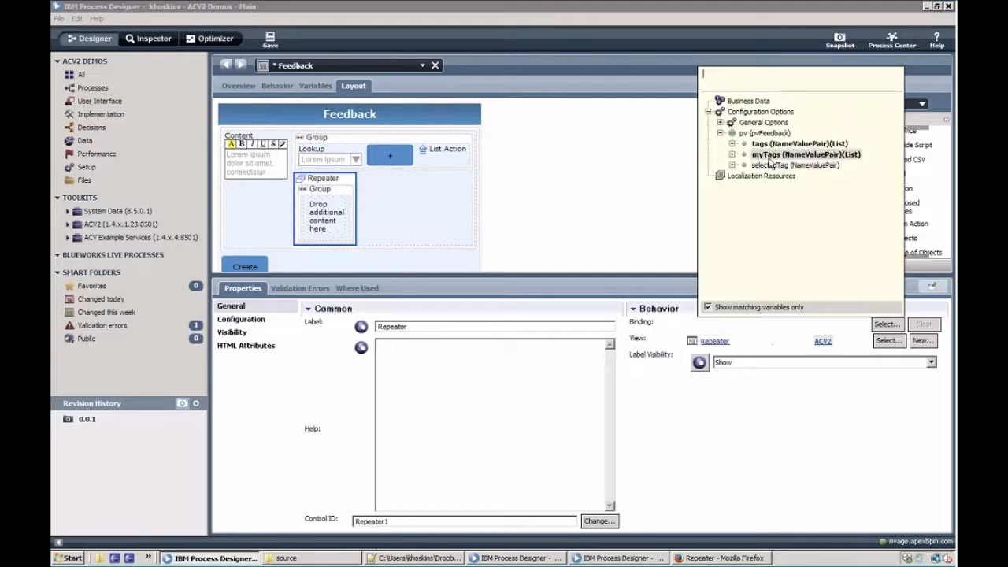
pyautogui.click(768, 157)
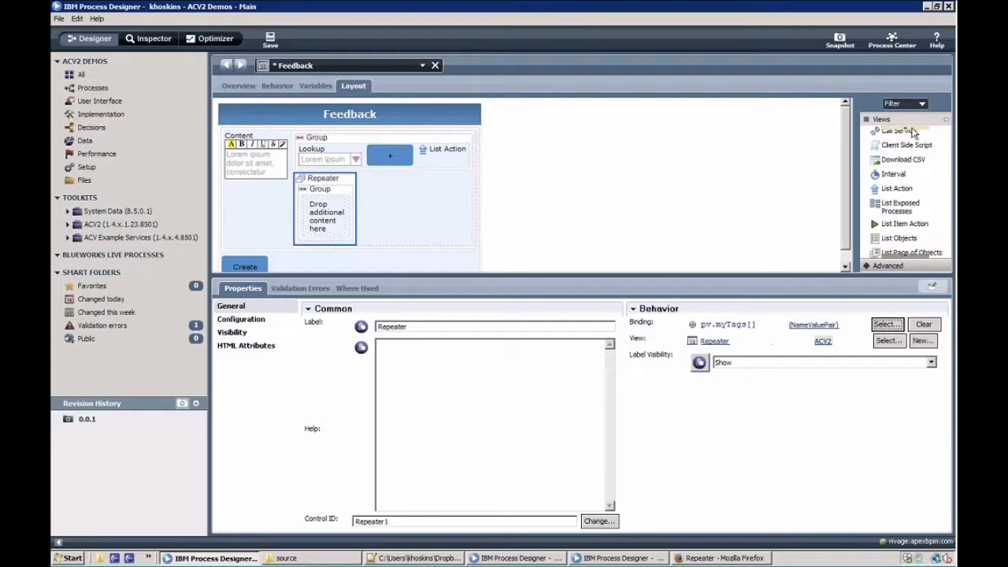
# Add a Text view to the group inside the Repeater.
pyautogui.scroll(2, 913, 134)
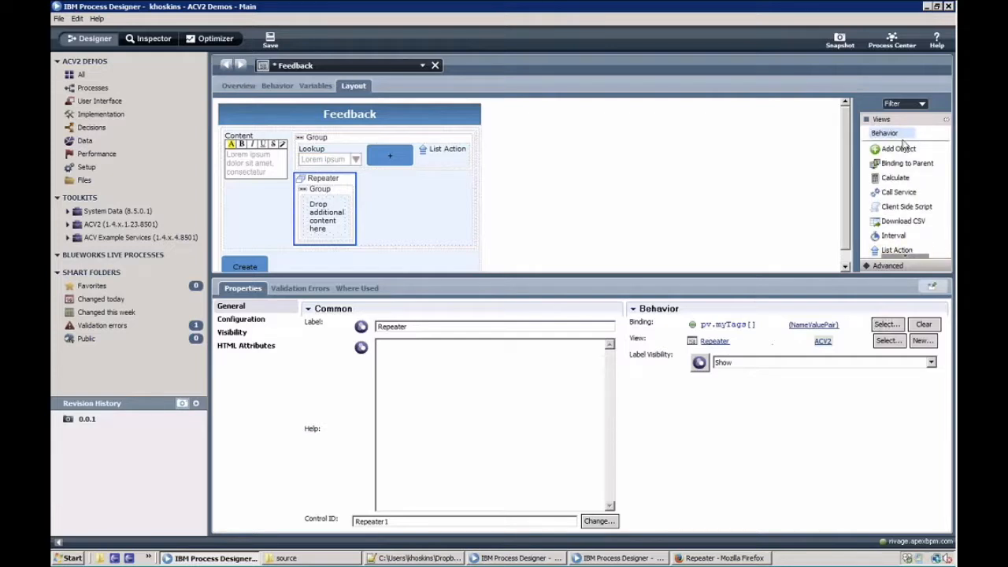
pyautogui.scroll(-5, 906, 237)
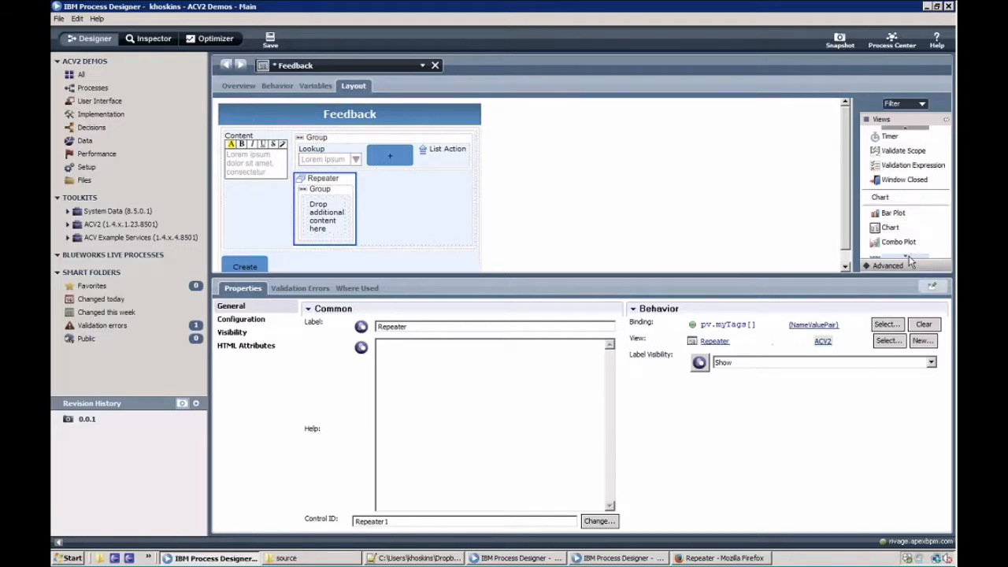
pyautogui.scroll(-8, 910, 258)
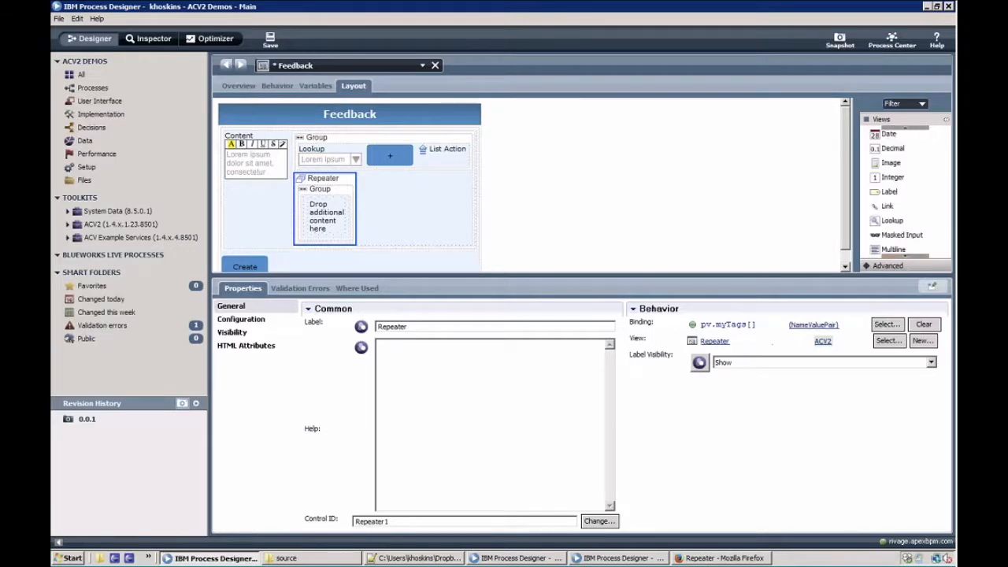
pyautogui.scroll(-5, 895, 215)
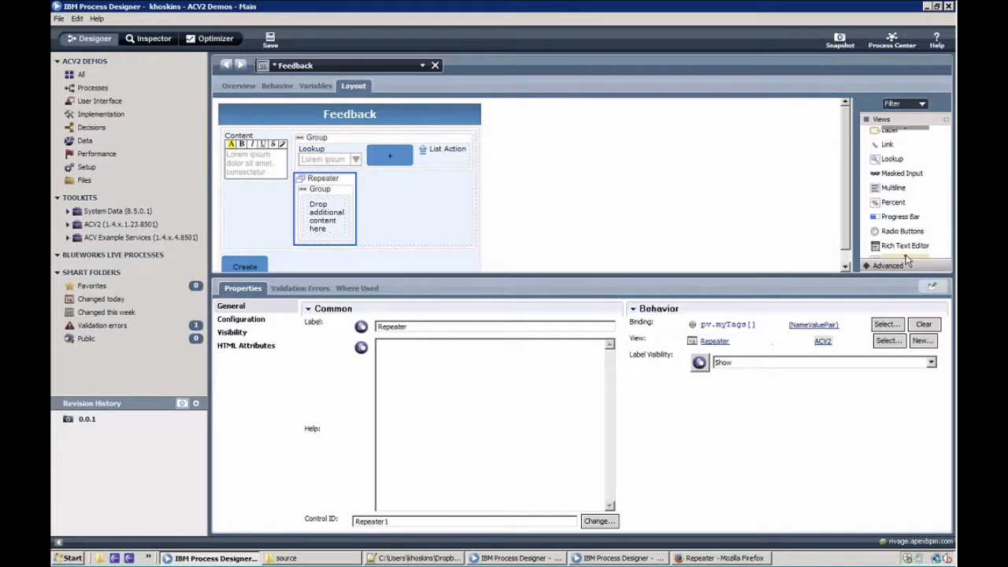
pyautogui.moveTo(890, 219); pyautogui.dragTo(338, 228)
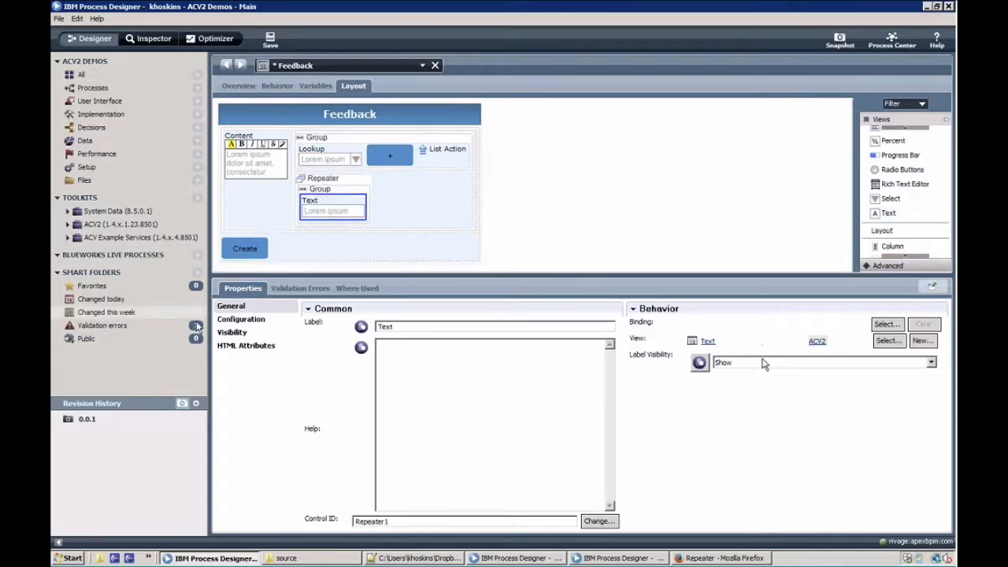
# Set the visibility of the Text view in the Repeater to Read only.
pyautogui.click(232, 332)
pyautogui.click(426, 329)
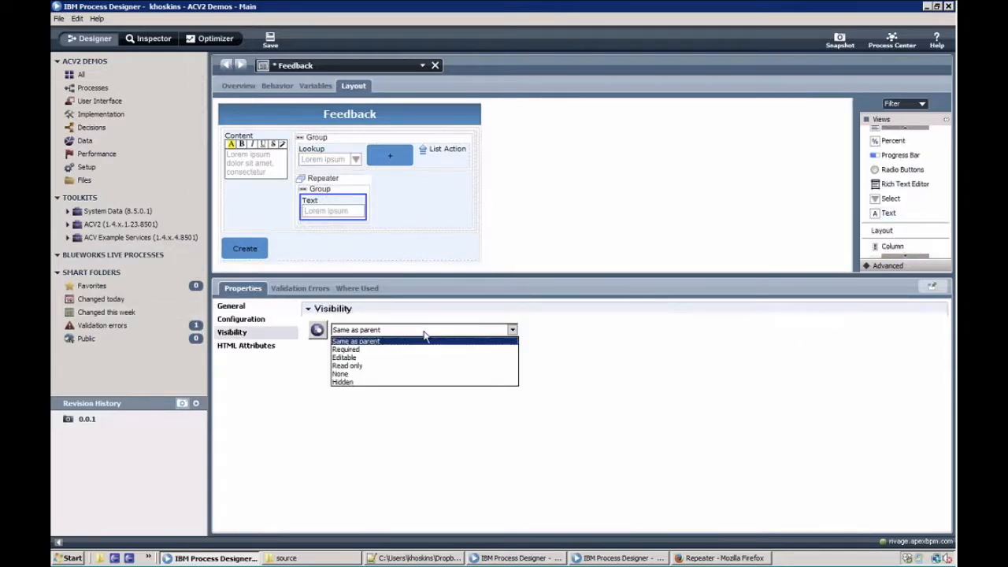
pyautogui.click(379, 367)
# Bind the Text view to the name of the current item in pv.myTags.
pyautogui.click(231, 306)
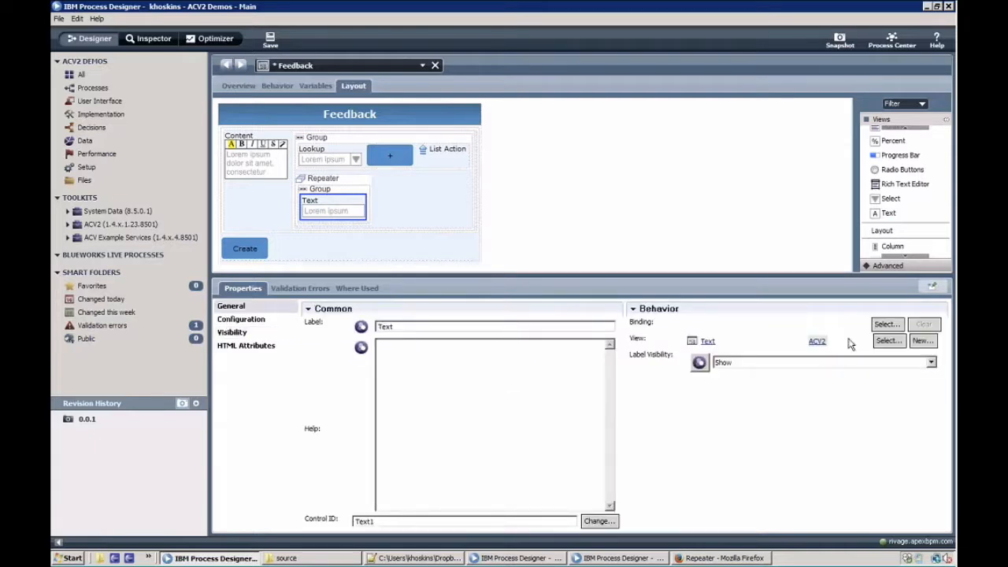
pyautogui.click(887, 324)
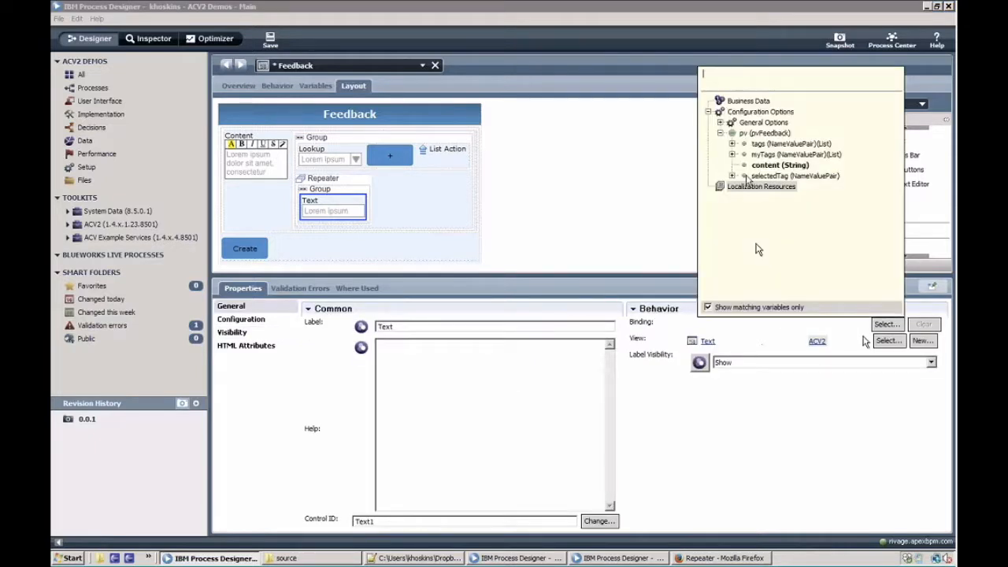
pyautogui.click(733, 154)
pyautogui.click(744, 165)
pyautogui.click(784, 176)
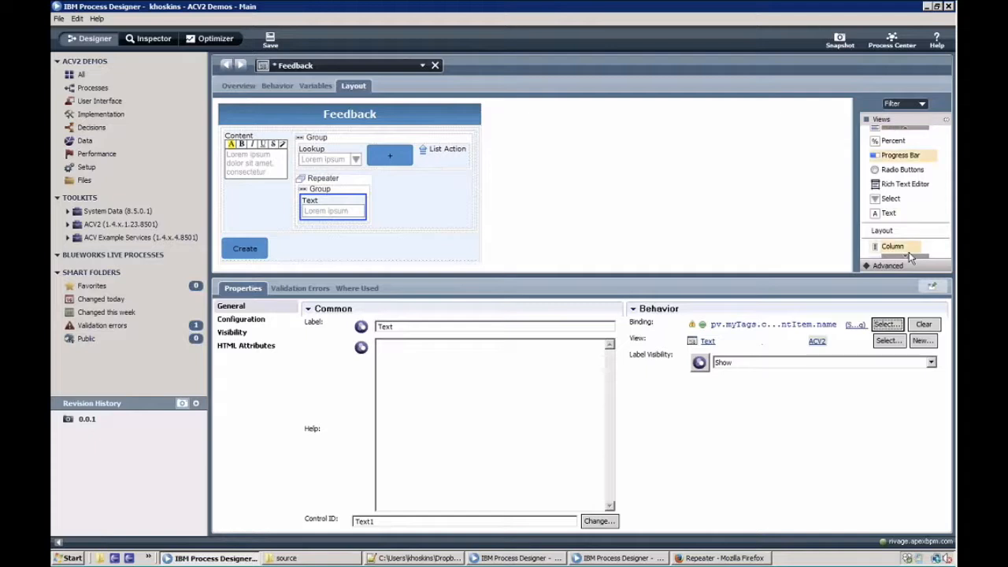
# Add a Button view directly after the Text view in the Repeater's group.
pyautogui.scroll(-5, 910, 258)
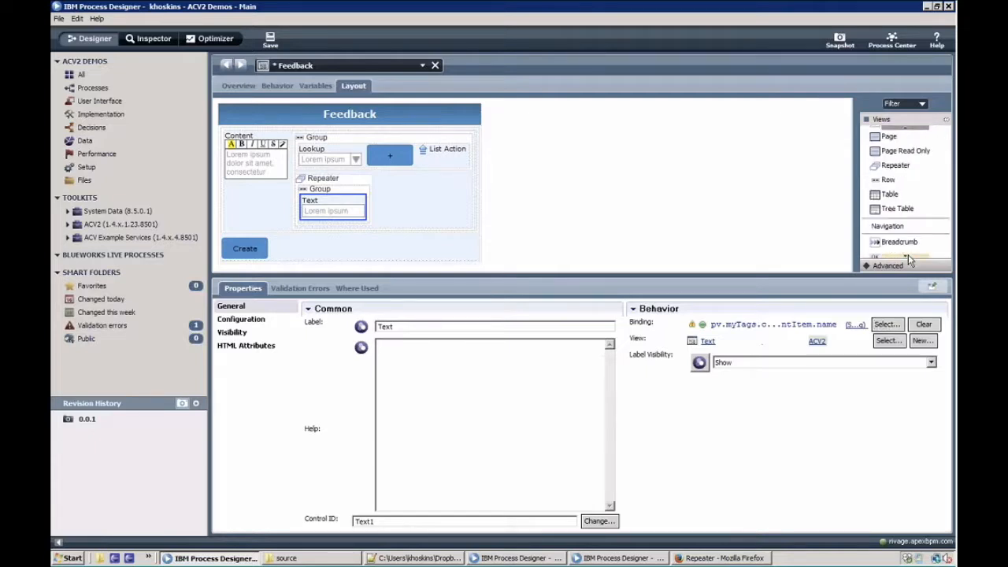
pyautogui.scroll(-2, 910, 260)
pyautogui.moveTo(892, 195); pyautogui.dragTo(390, 211)
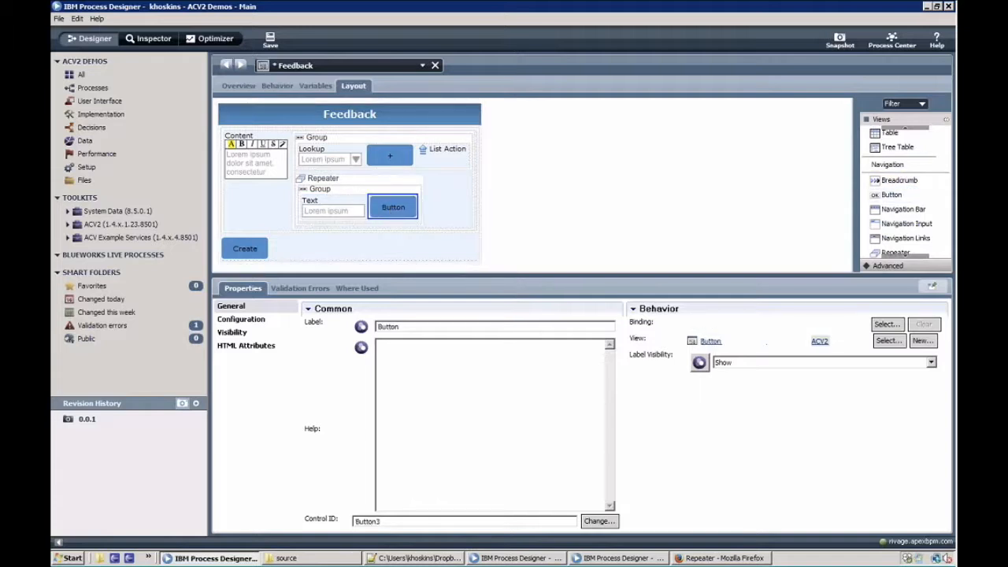
# Change the label of the Repeater's button to Remove.
pyautogui.click(241, 319)
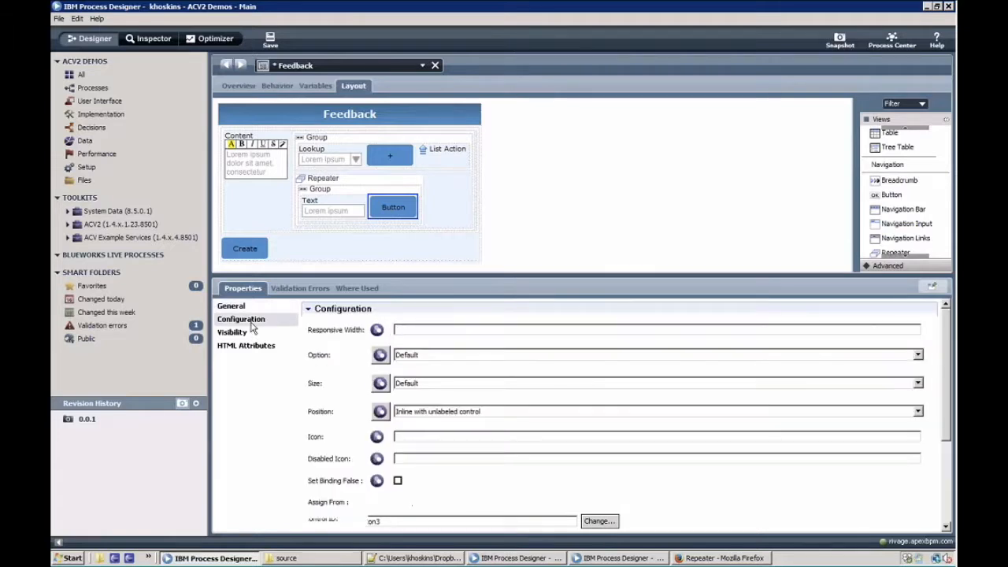
pyautogui.click(231, 306)
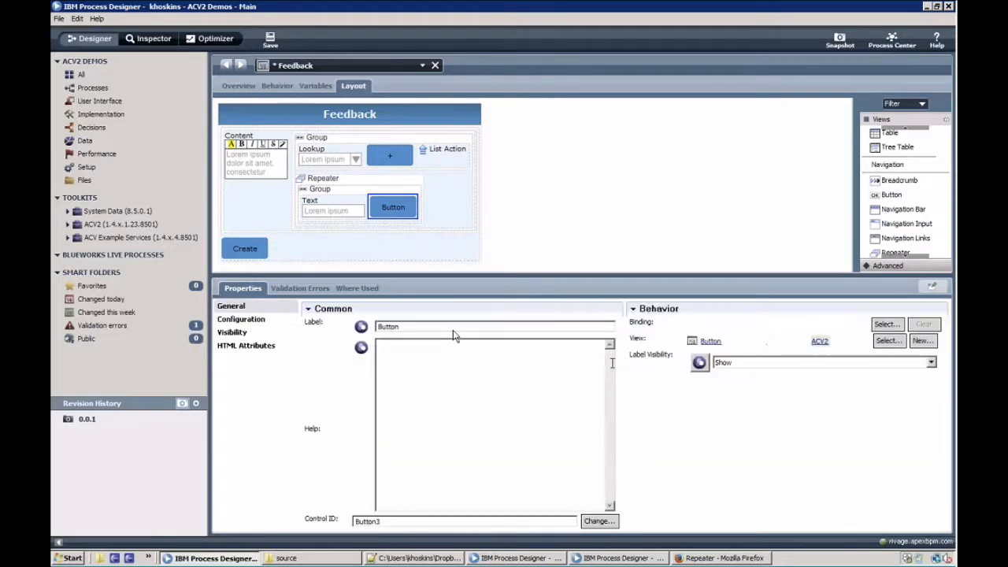
pyautogui.moveTo(453, 330); pyautogui.dragTo(326, 323)
pyautogui.write('Remo')
# Set the Remove button's icon to remove, its style option to Danger and its size to Small.
pyautogui.click(241, 319)
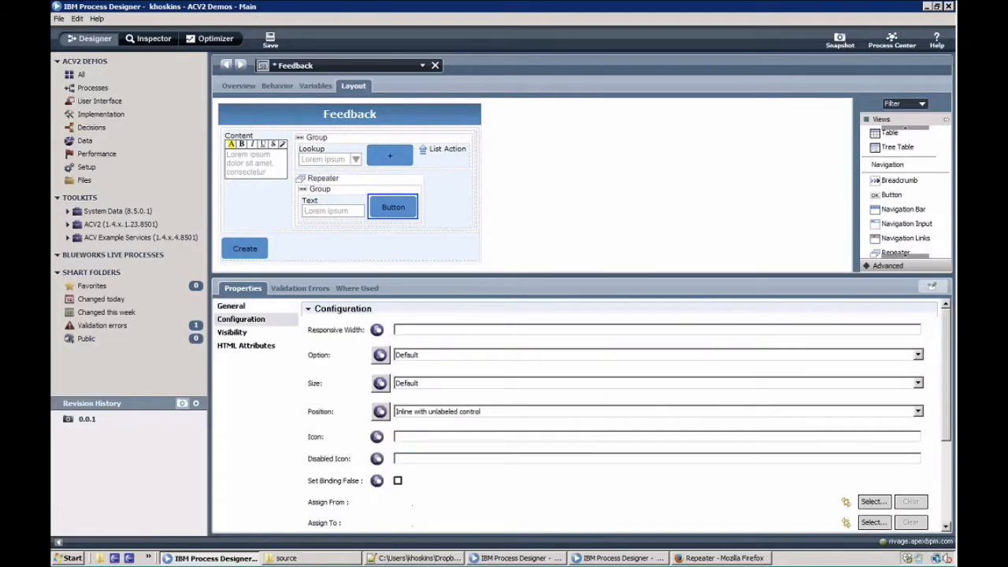
pyautogui.click(445, 436)
pyautogui.write('remove')
pyautogui.click(447, 356)
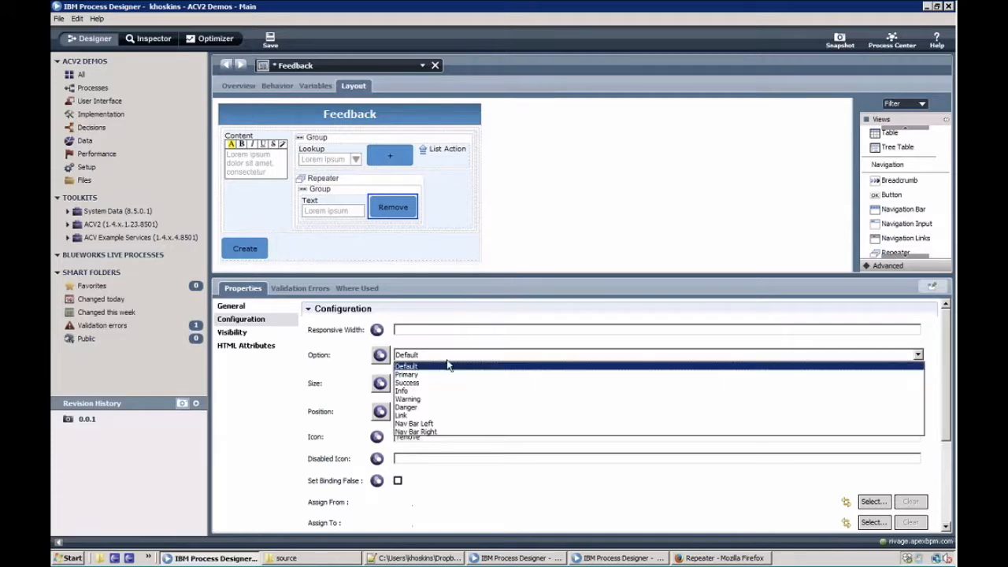
pyautogui.click(432, 407)
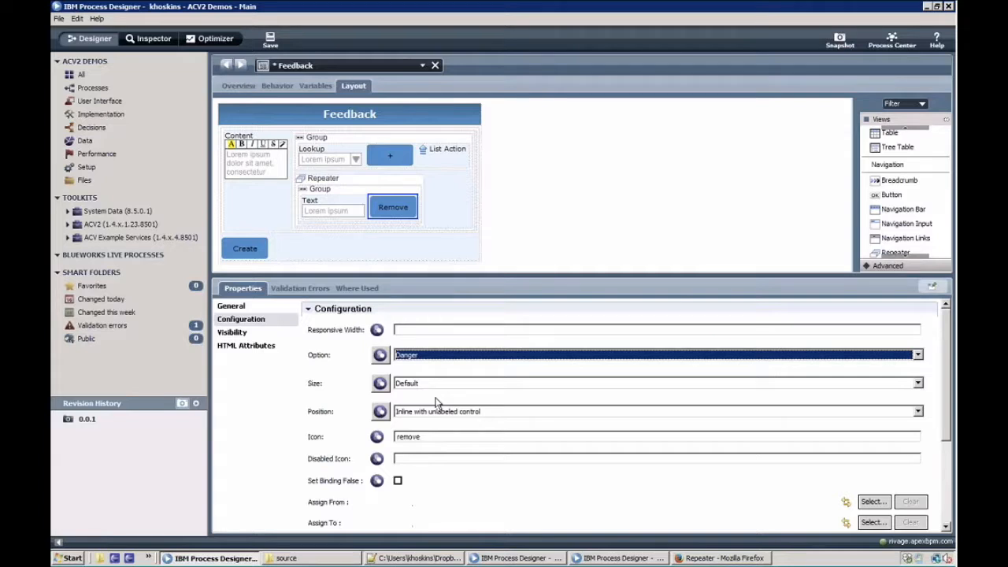
pyautogui.click(430, 386)
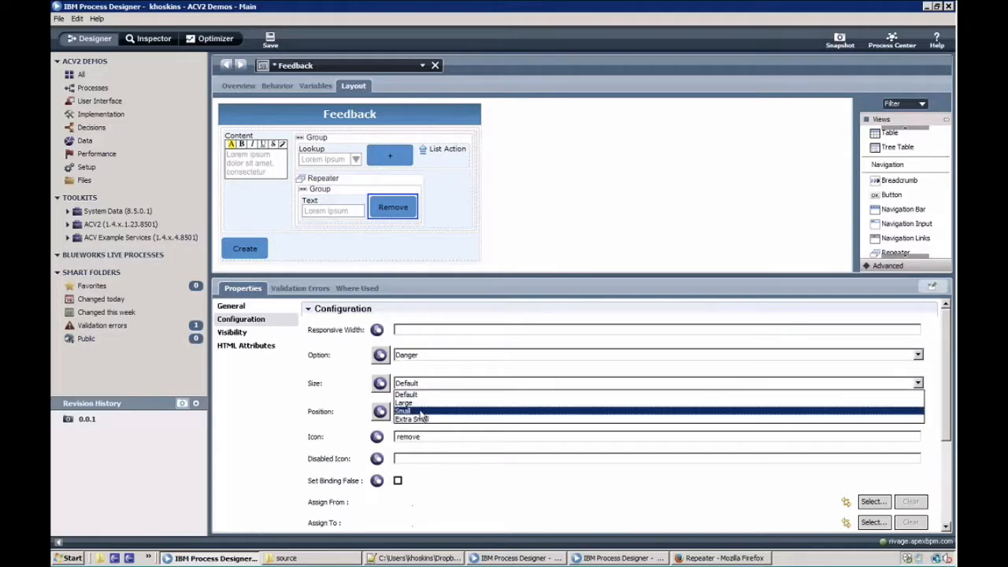
pyautogui.click(422, 411)
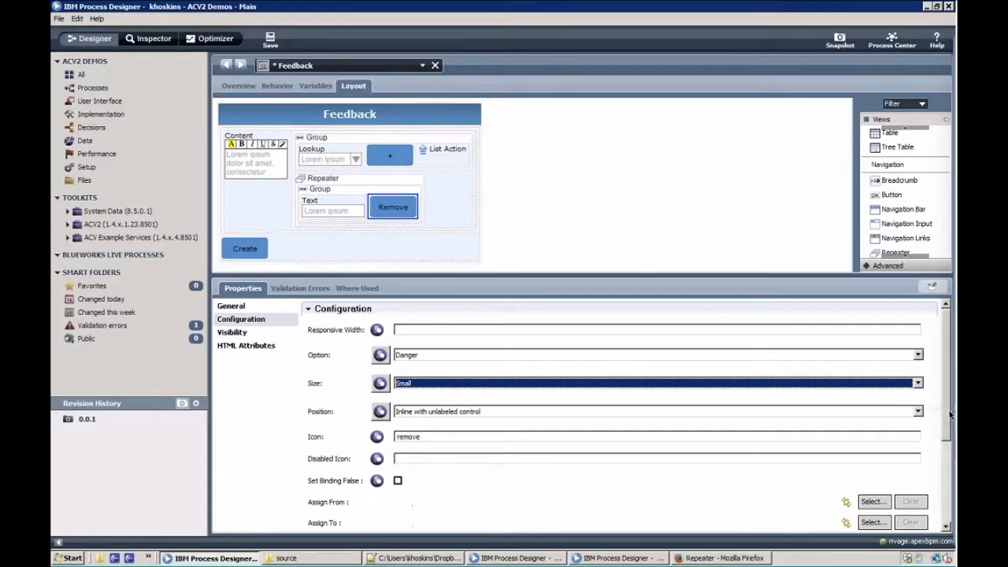
# Set the Remove button's List Item Action to Remove item.
pyautogui.moveTo(951, 415); pyautogui.dragTo(931, 511)
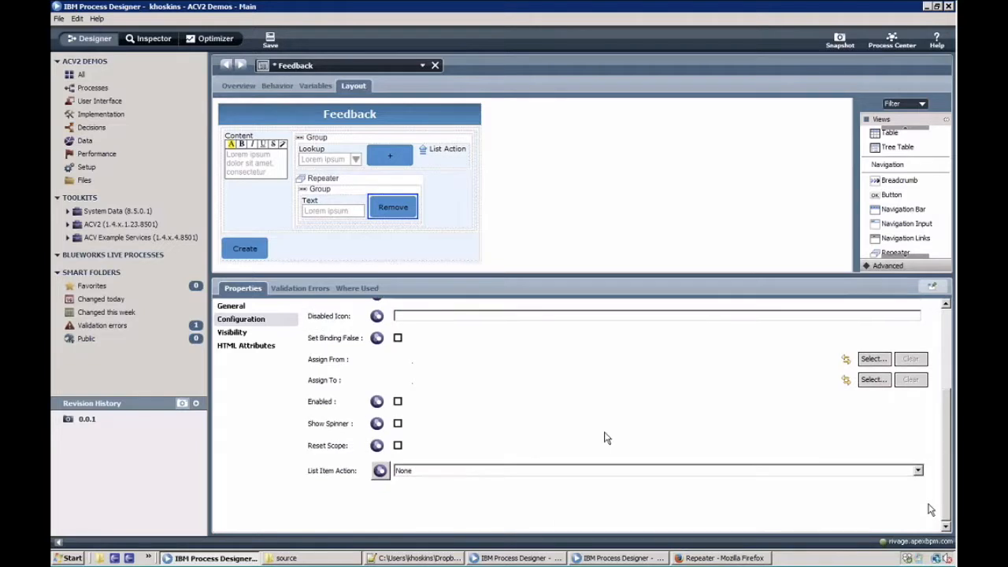
pyautogui.click(473, 471)
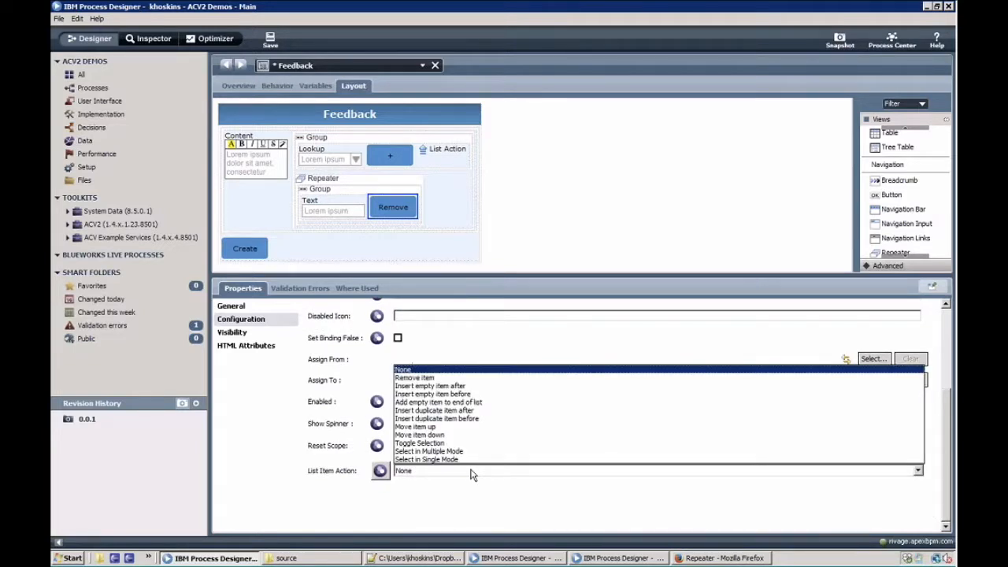
pyautogui.click(473, 471)
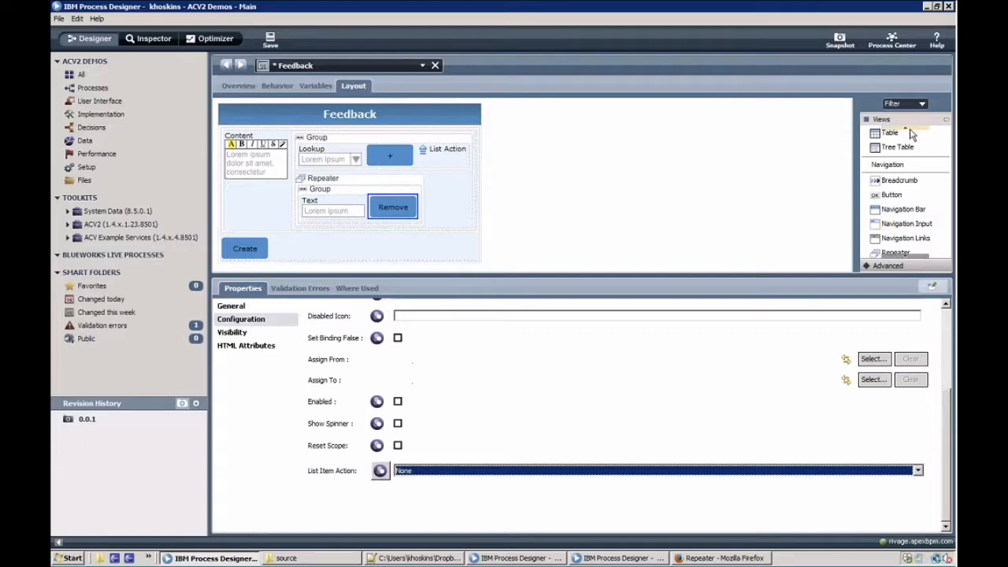
pyautogui.scroll(10, 910, 135)
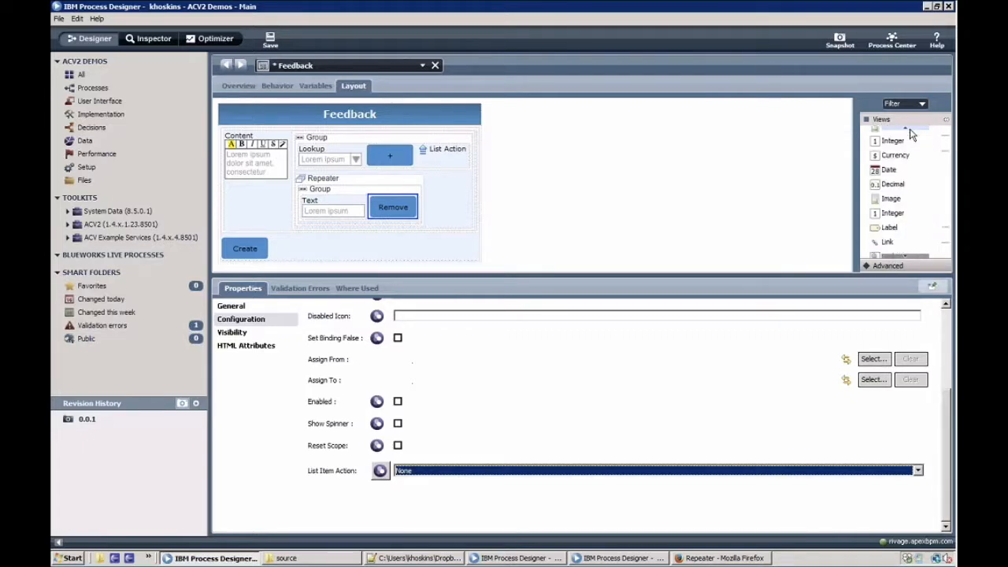
pyautogui.scroll(10, 910, 136)
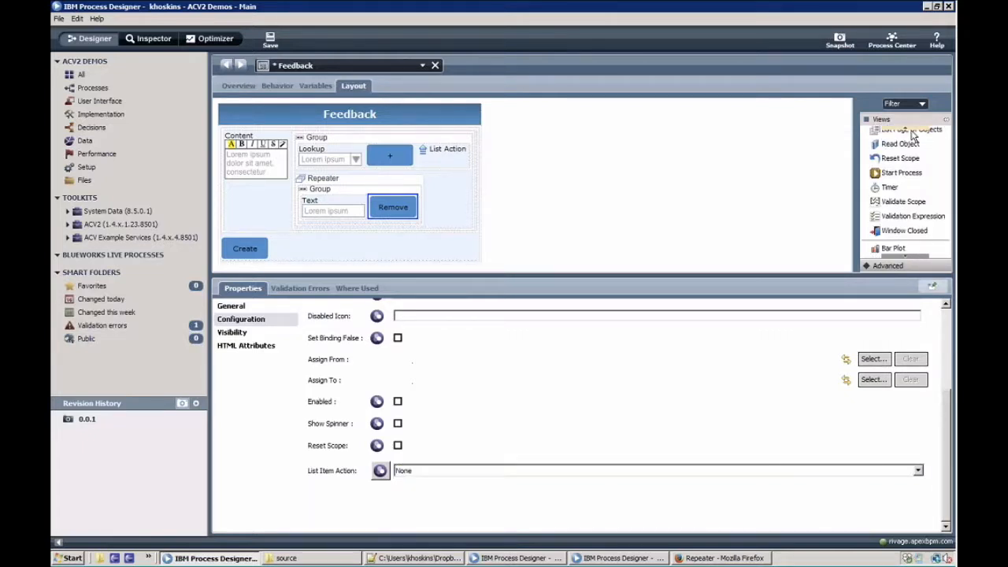
pyautogui.scroll(3, 912, 142)
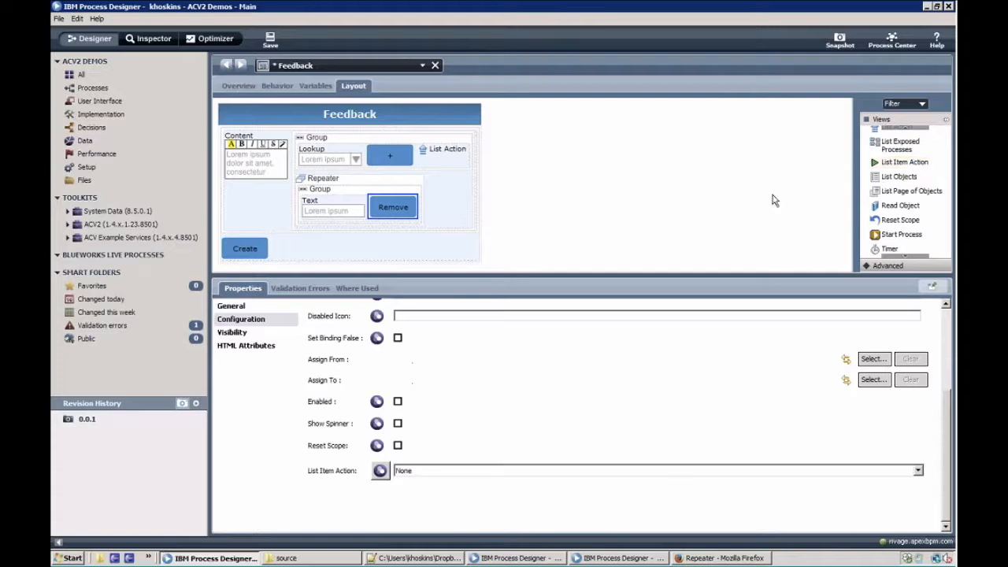
pyautogui.click(678, 471)
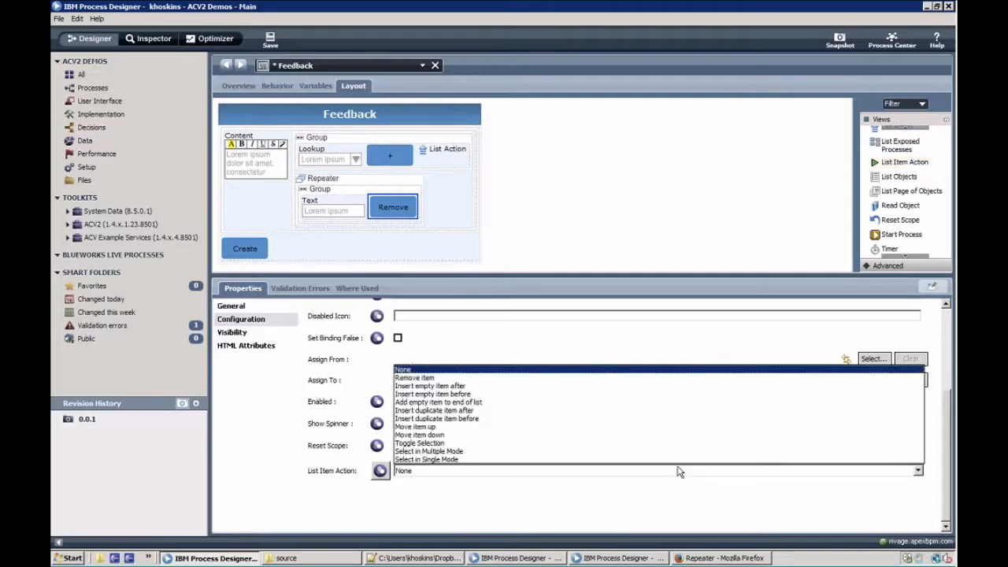
pyautogui.click(461, 379)
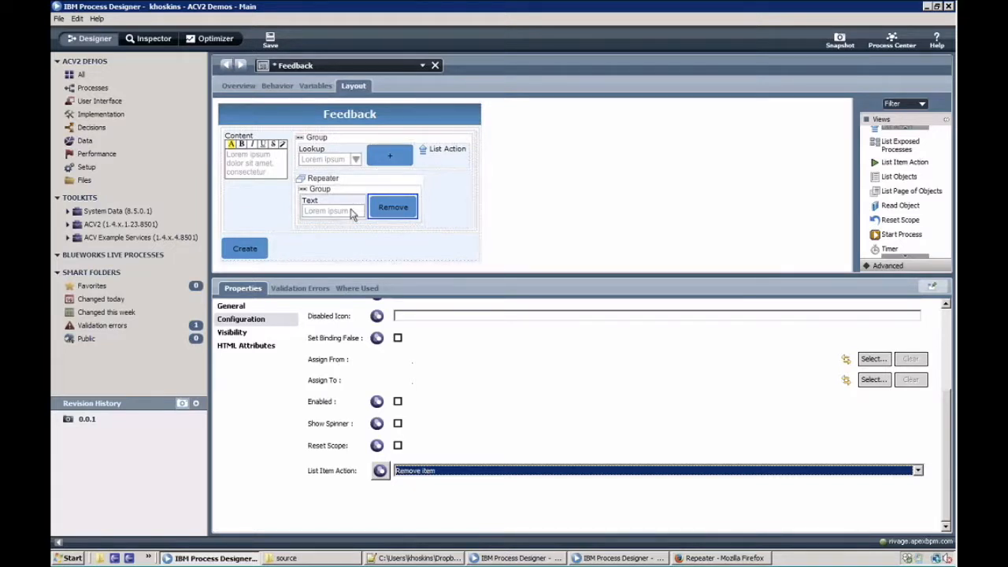
# Review the general properties of the Text and Repeater views and the configuration of the List Action view.
pyautogui.moveTo(947, 403); pyautogui.dragTo(947, 323)
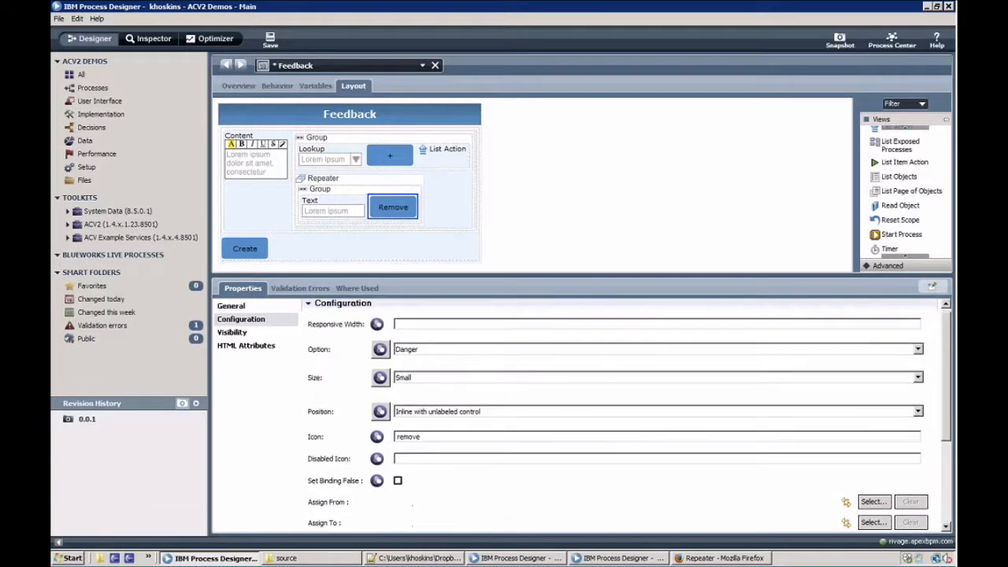
pyautogui.click(245, 307)
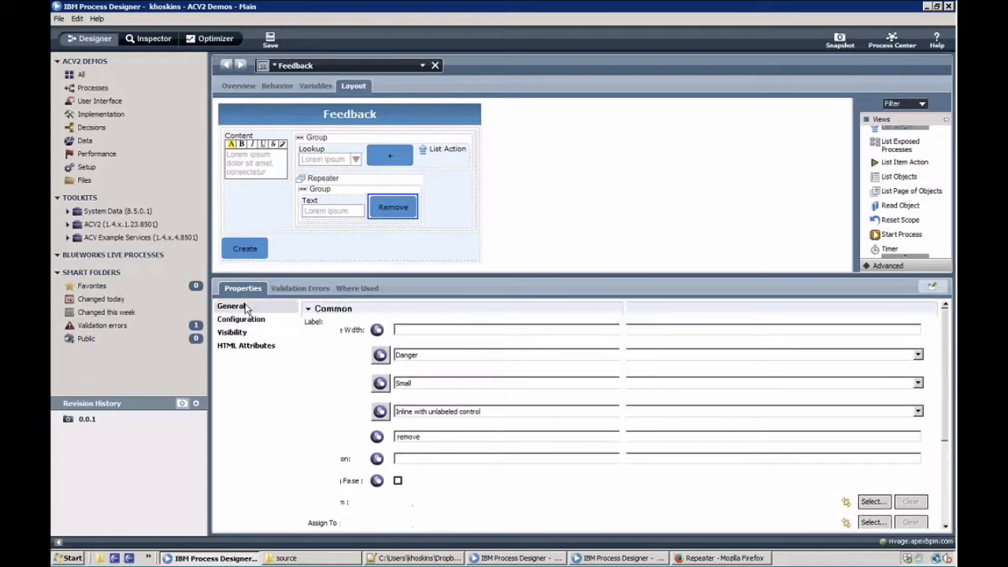
pyautogui.click(356, 218)
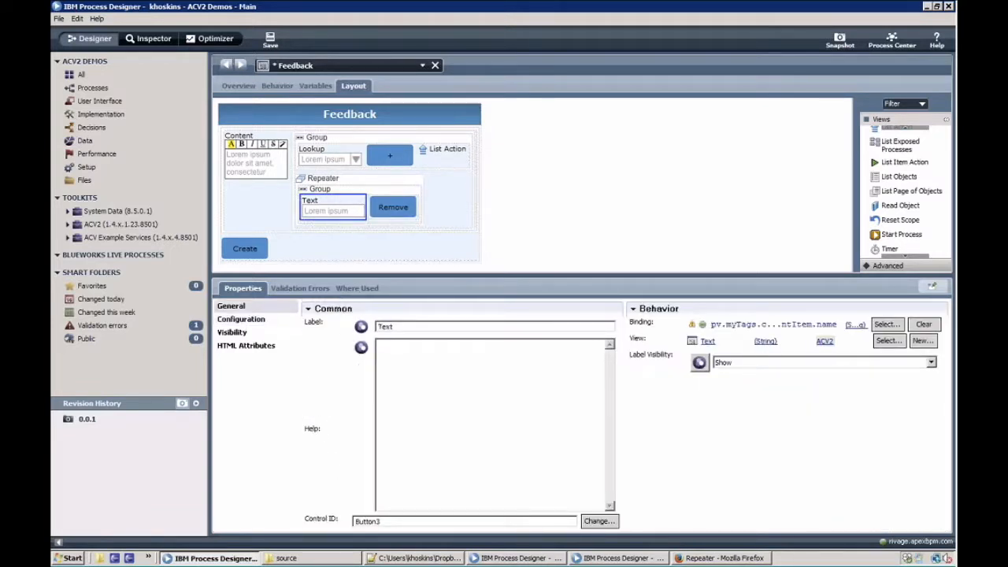
pyautogui.click(364, 184)
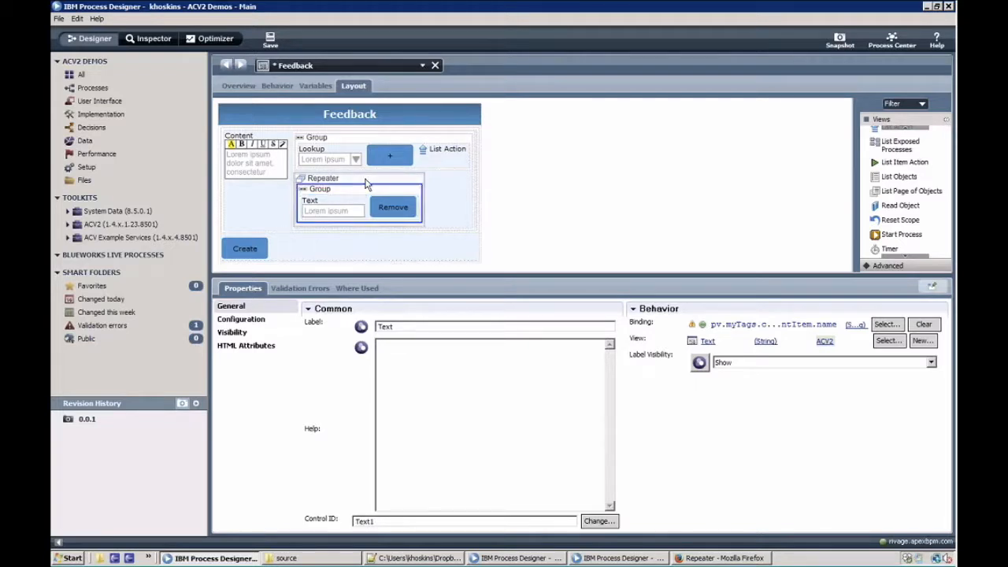
pyautogui.click(364, 184)
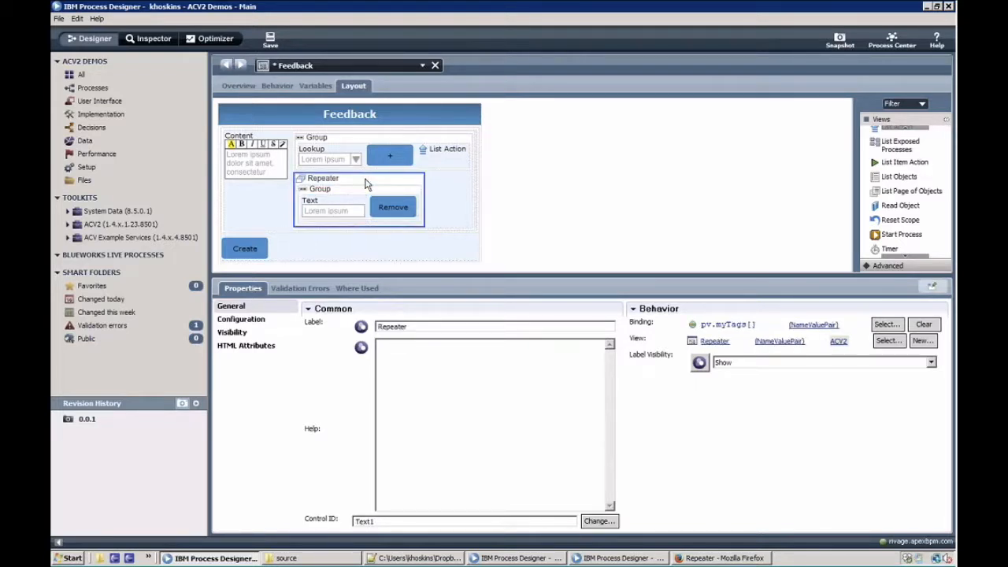
pyautogui.click(438, 153)
pyautogui.click(256, 322)
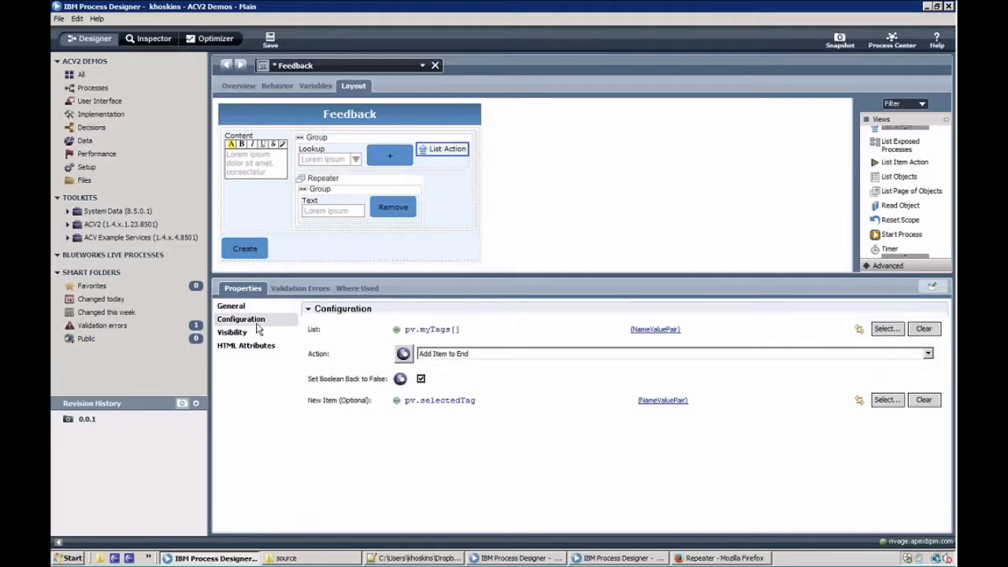
# Enable Reset Scope in the configuration of the + button beside the Lookup.
pyautogui.click(397, 164)
pyautogui.moveTo(949, 376)
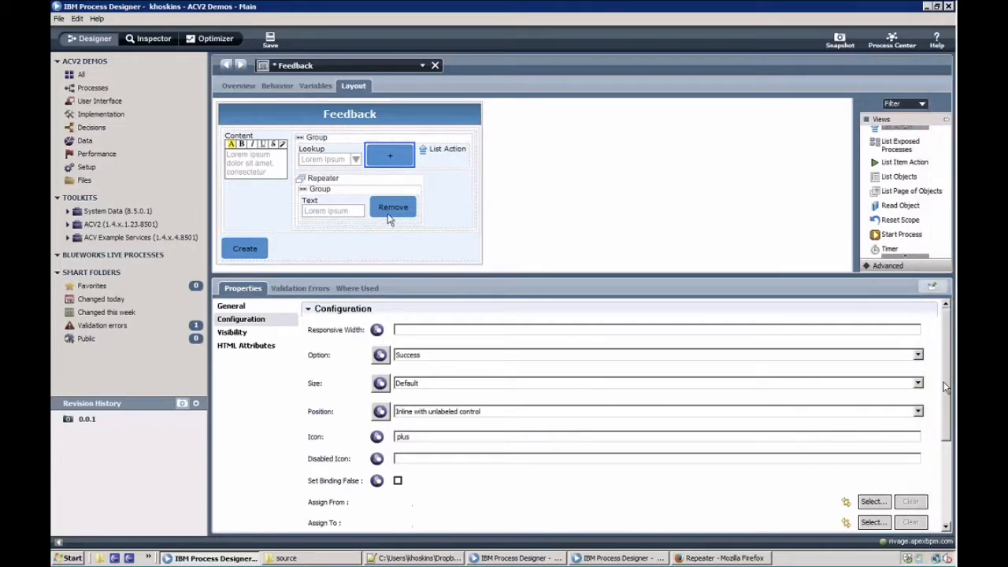
pyautogui.scroll(-3, 936, 472)
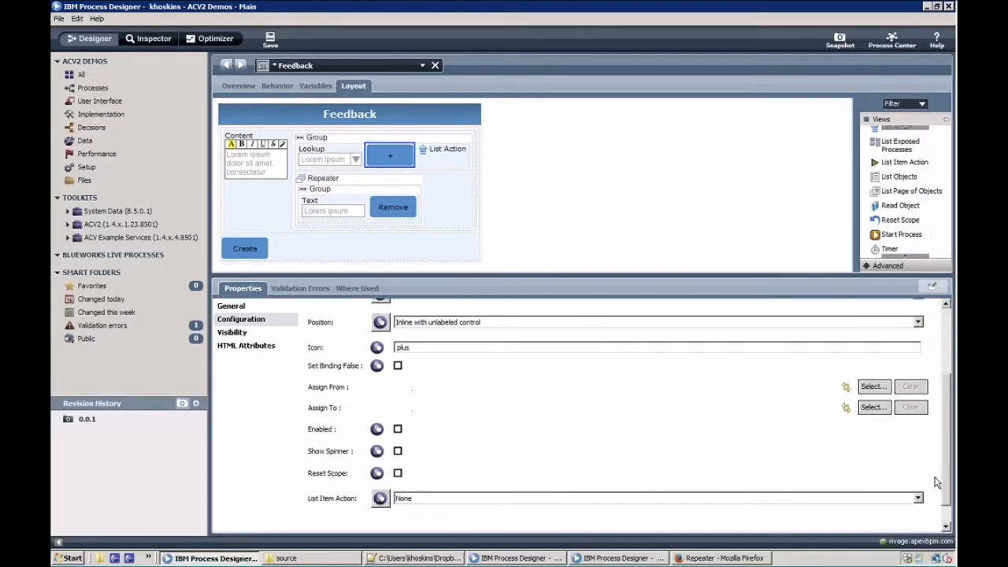
pyautogui.scroll(-1, 936, 482)
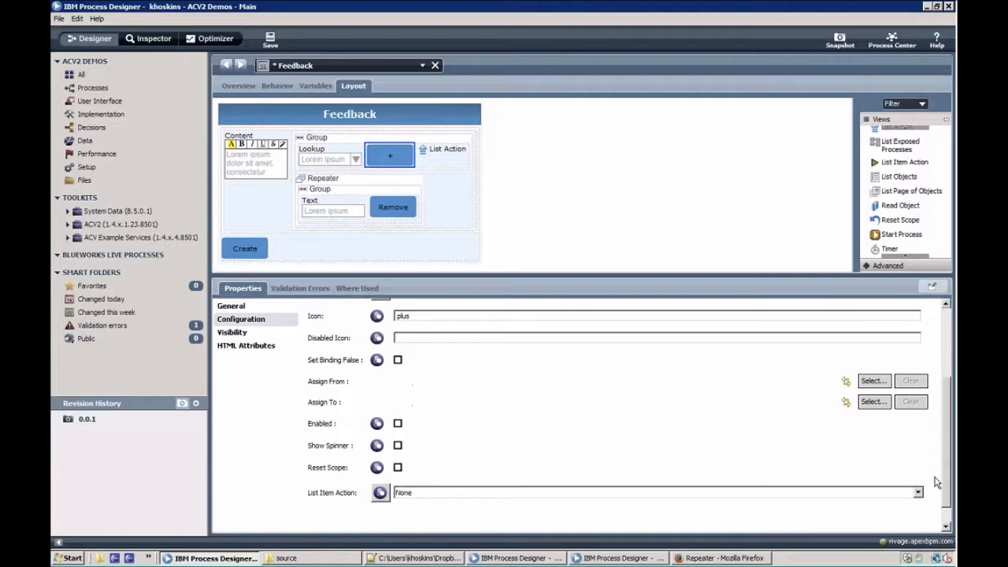
pyautogui.click(398, 468)
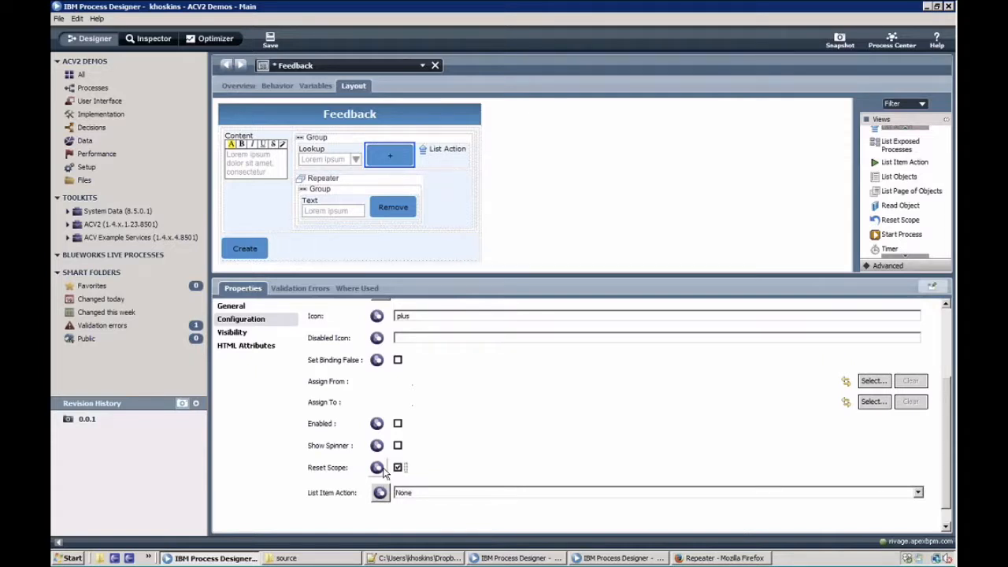
# Check the Lookup's configuration, add a List Objects view after the List Action and bind its Objects output to pv.tags.
pyautogui.click(331, 158)
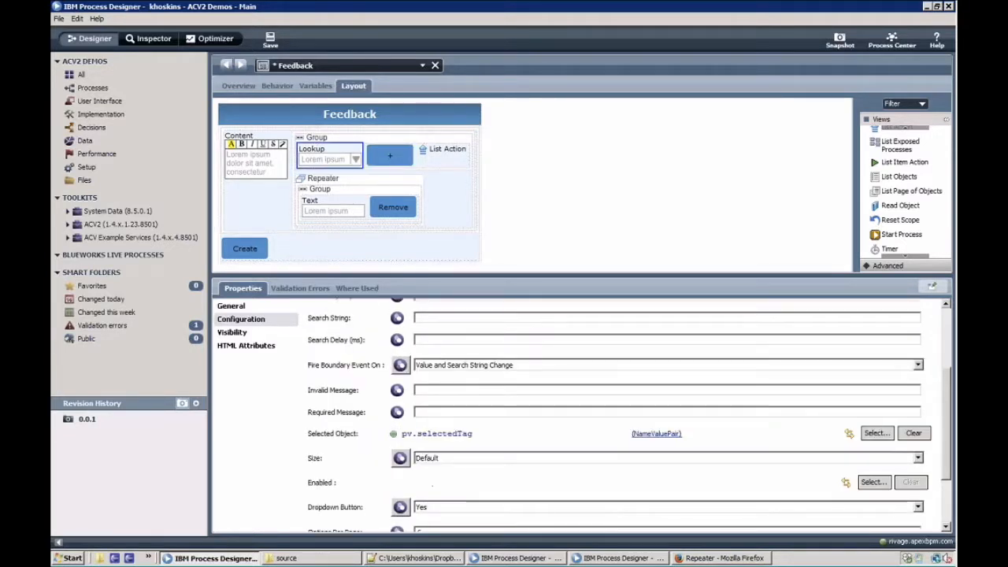
pyautogui.moveTo(947, 395)
pyautogui.mouseDown()
pyautogui.moveTo(945, 443)
pyautogui.moveTo(951, 407)
pyautogui.mouseUp()
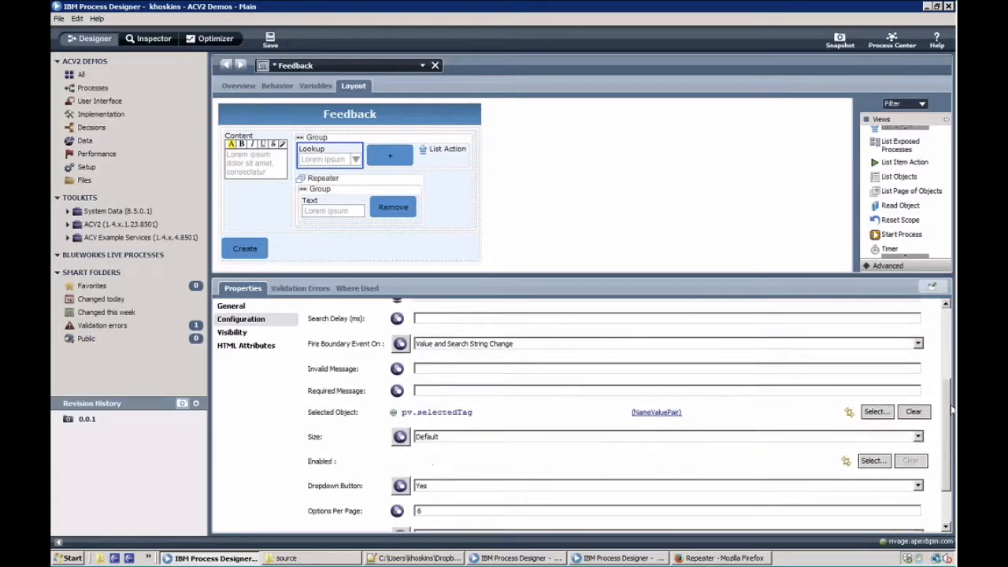
pyautogui.scroll(5, 431, 392)
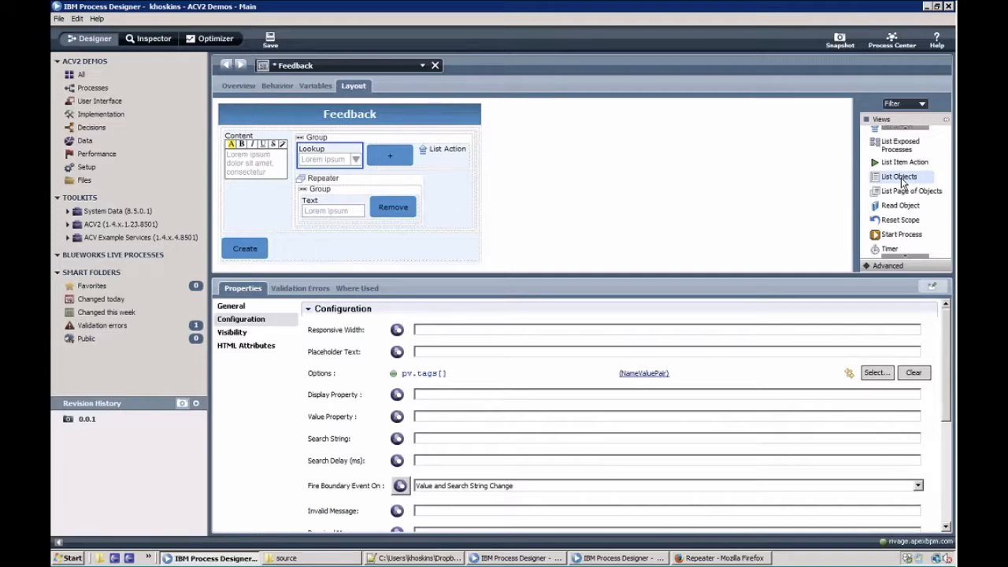
pyautogui.moveTo(903, 183); pyautogui.dragTo(473, 162)
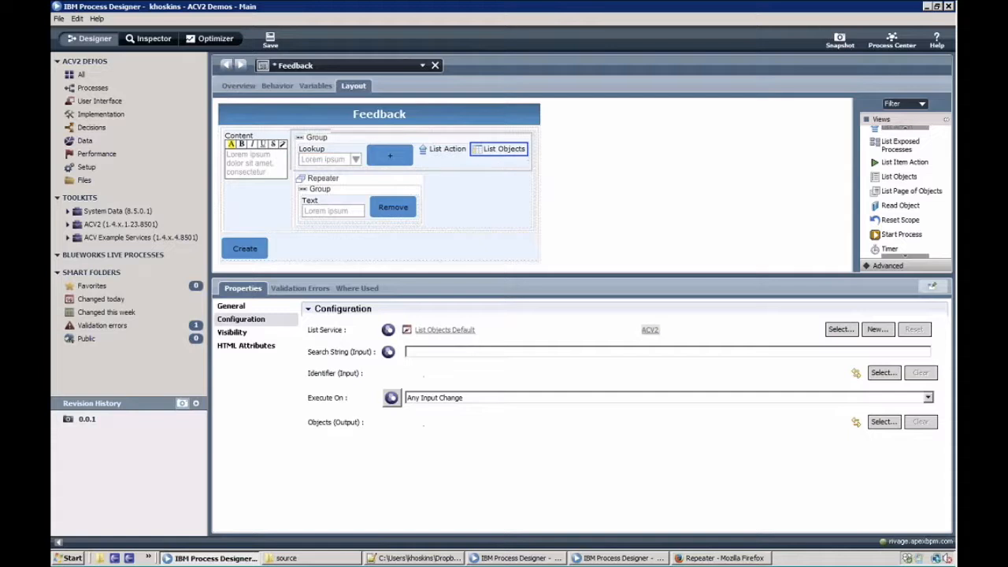
pyautogui.click(882, 423)
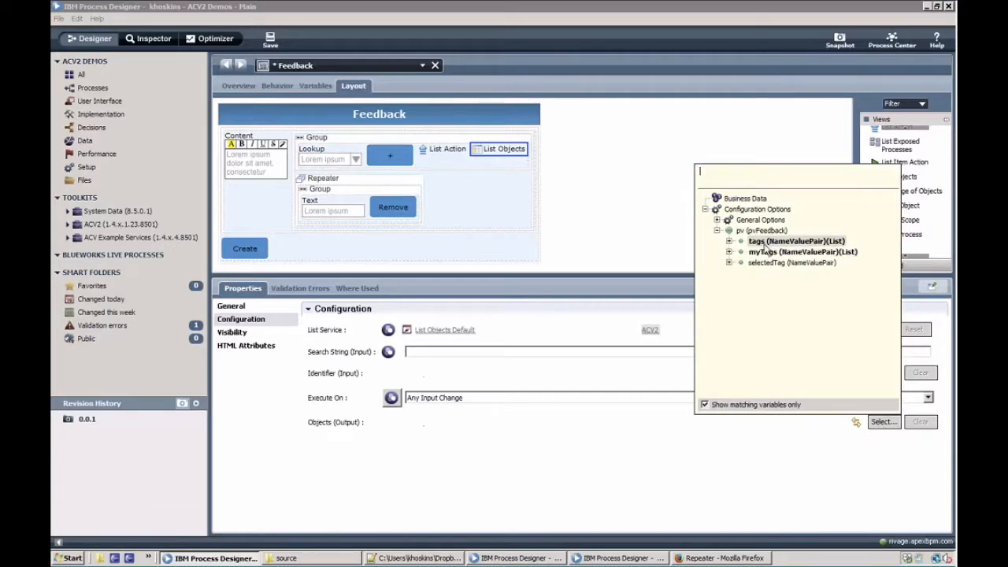
pyautogui.click(764, 243)
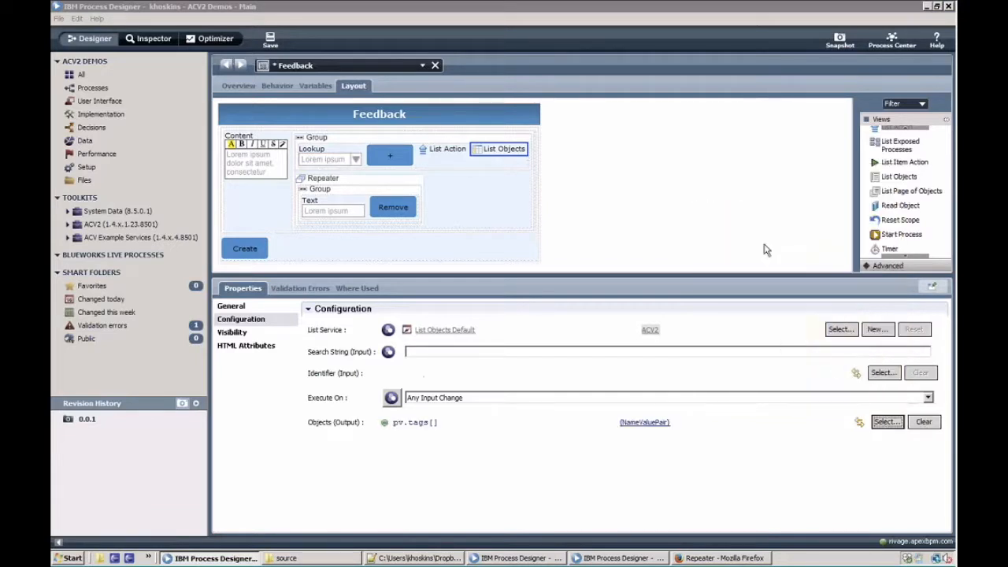
# Set the List Objects view's list service to List Tags, including non-matching services in the search, and open that service.
pyautogui.click(841, 330)
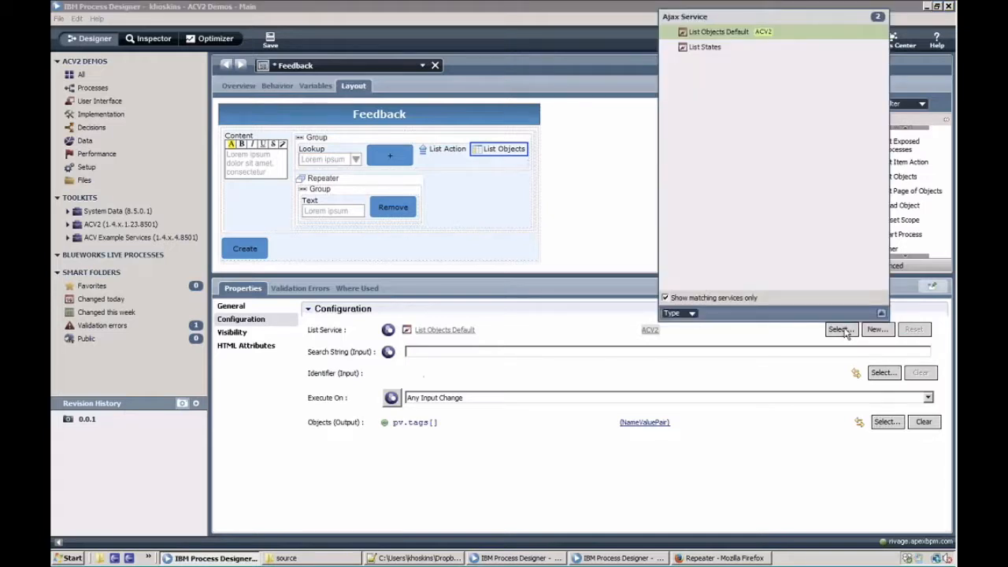
pyautogui.click(665, 297)
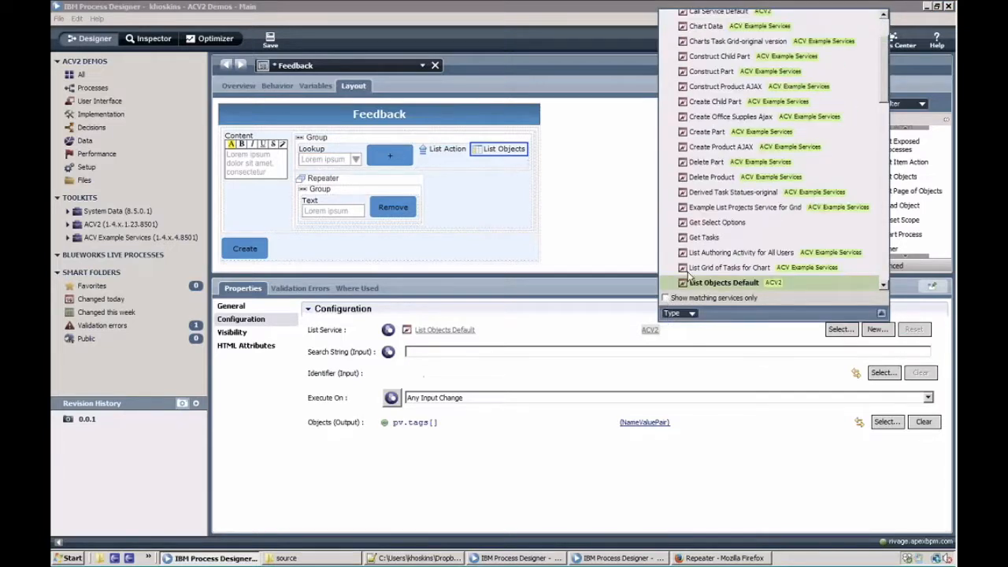
pyautogui.write('tag')
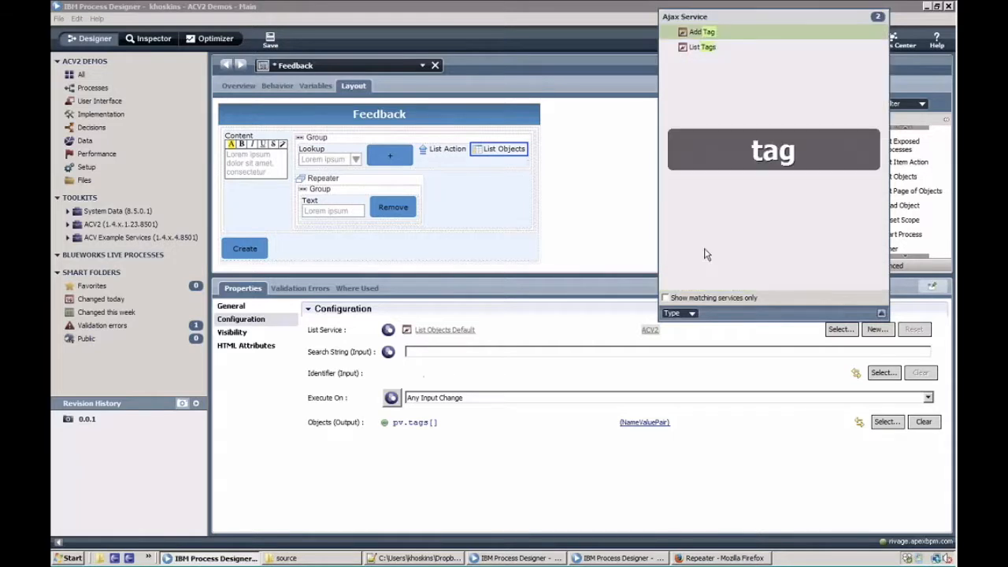
pyautogui.doubleClick(748, 46)
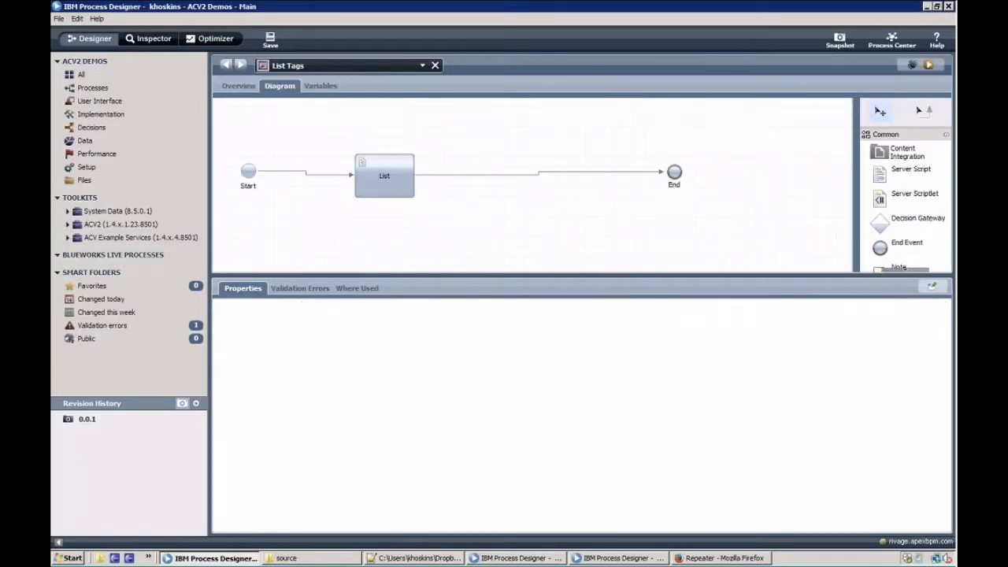
# Examine the List Tags service's input and output variables and the script of its List step.
pyautogui.click(332, 88)
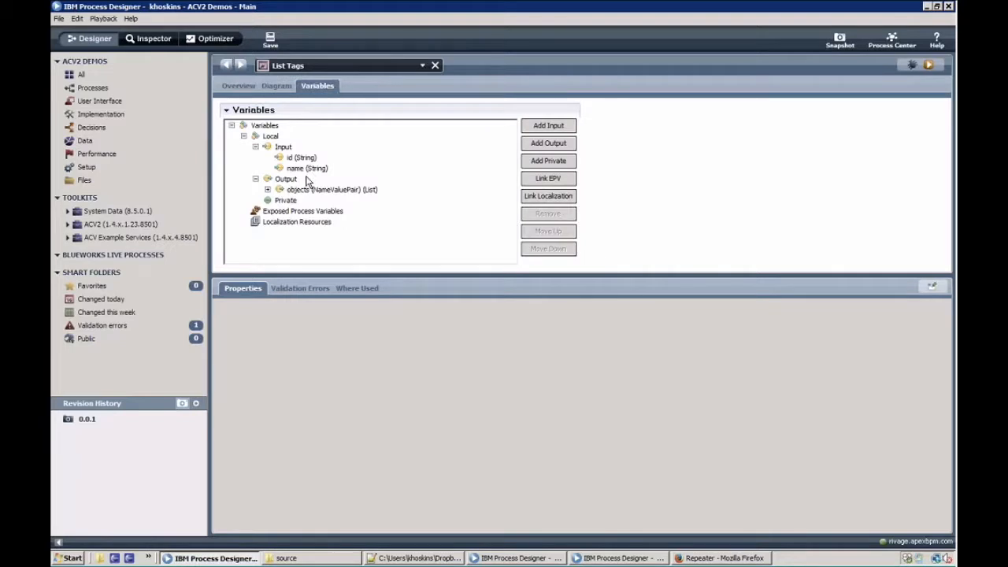
pyautogui.click(277, 86)
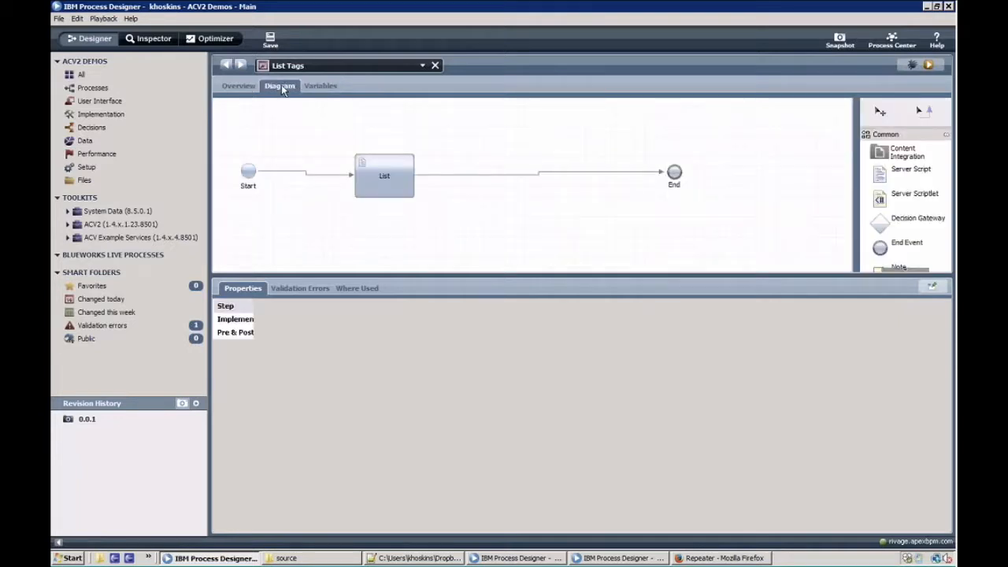
pyautogui.click(285, 319)
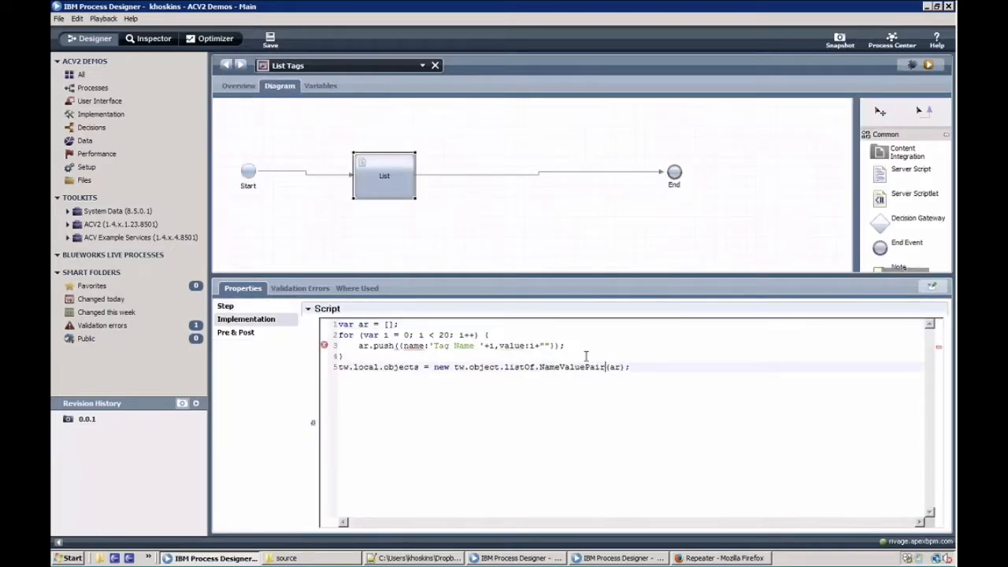
pyautogui.click(529, 340)
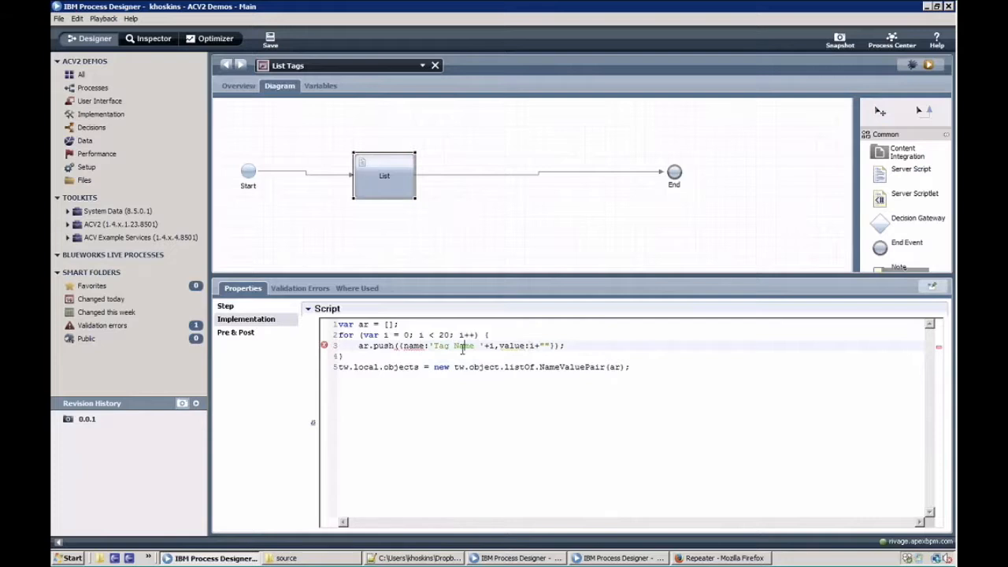
# Set the List Objects control in the Feedback coach view to execute on Load and save the view.
pyautogui.click(462, 113)
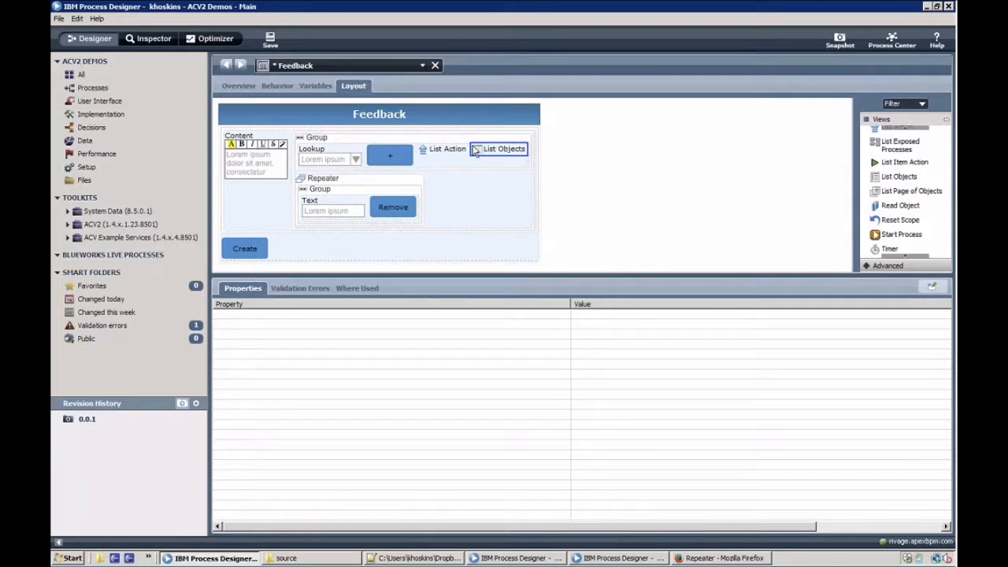
pyautogui.click(475, 150)
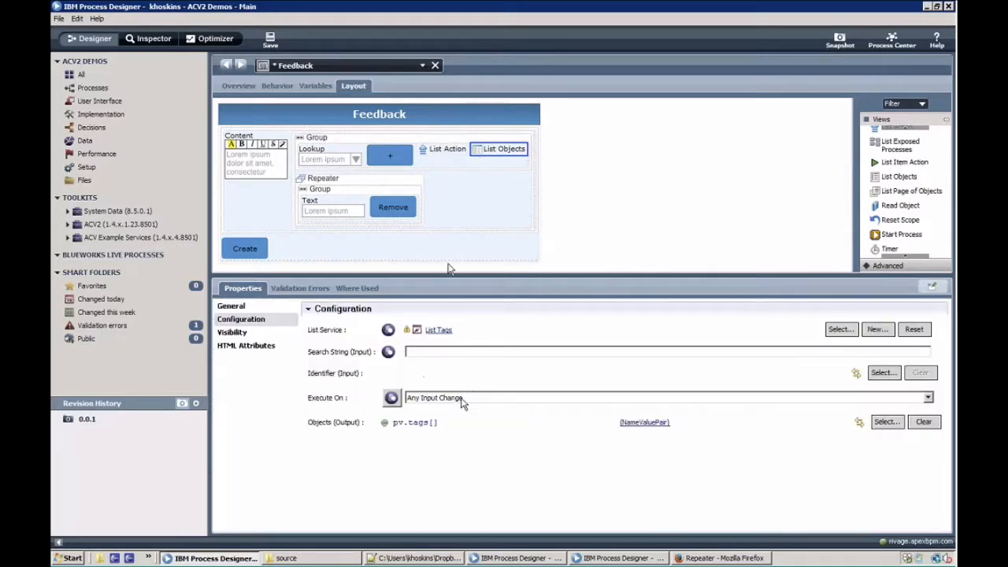
pyautogui.click(462, 400)
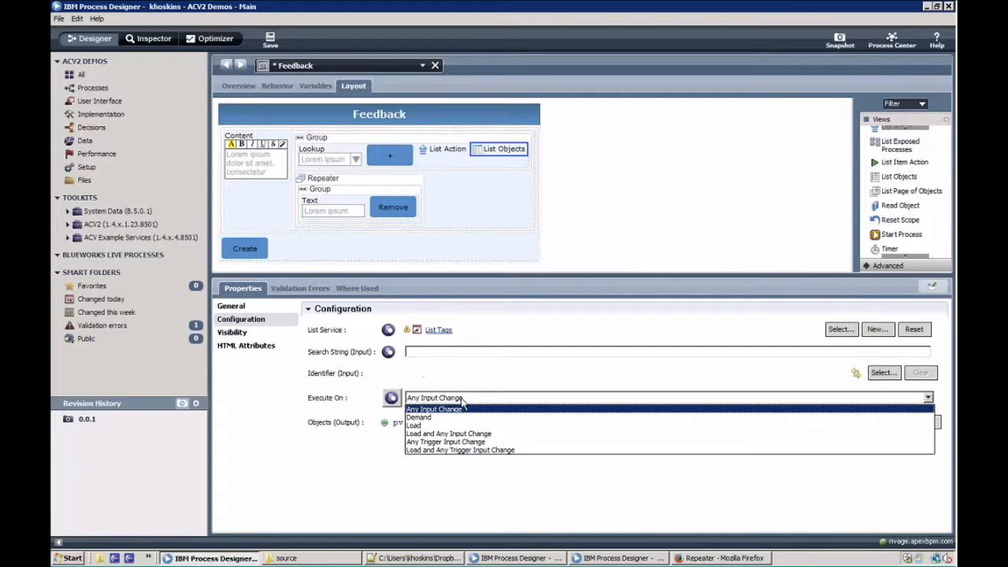
pyautogui.click(432, 426)
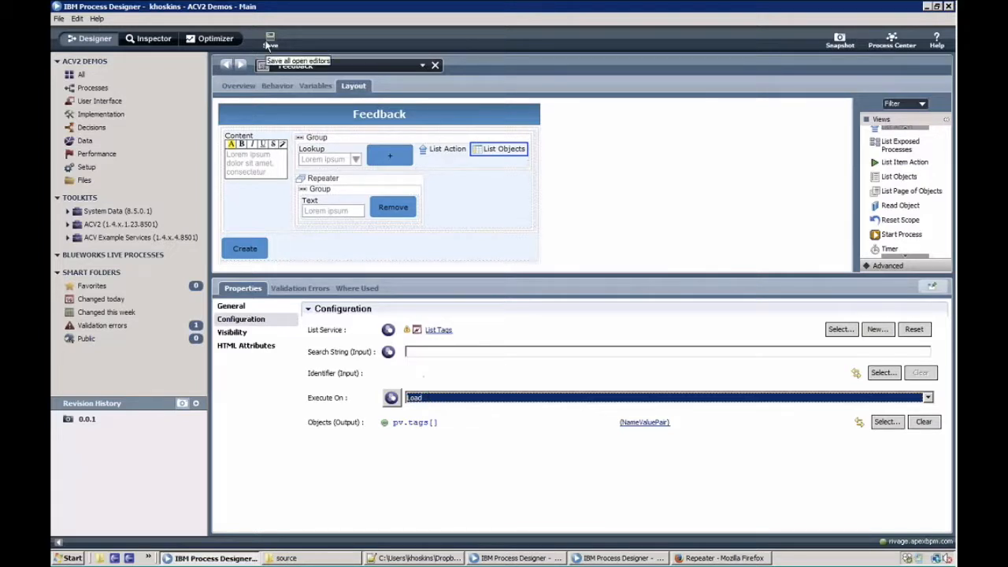
pyautogui.click(270, 41)
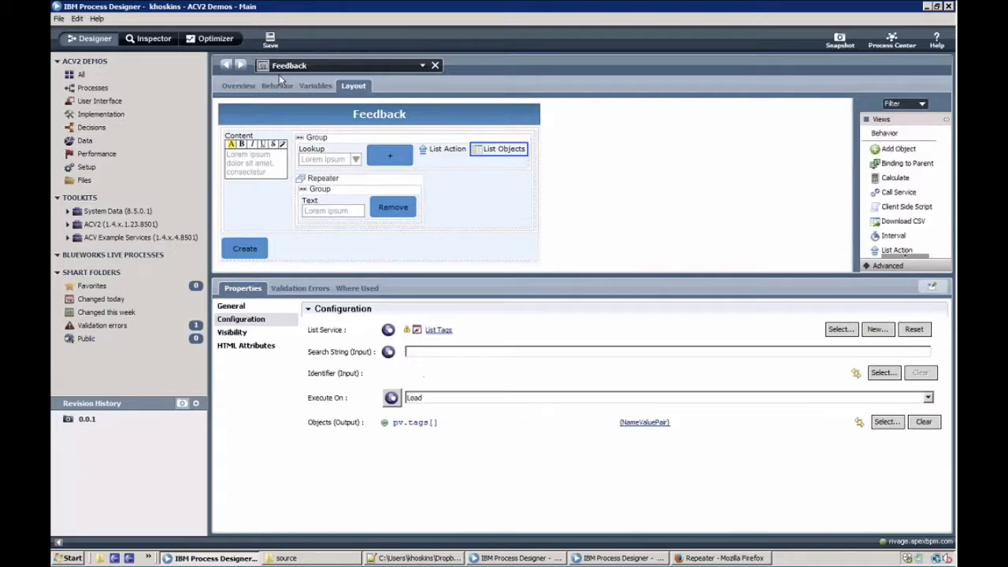
# Create a new human service named "Test Feedback".
pyautogui.click(312, 136)
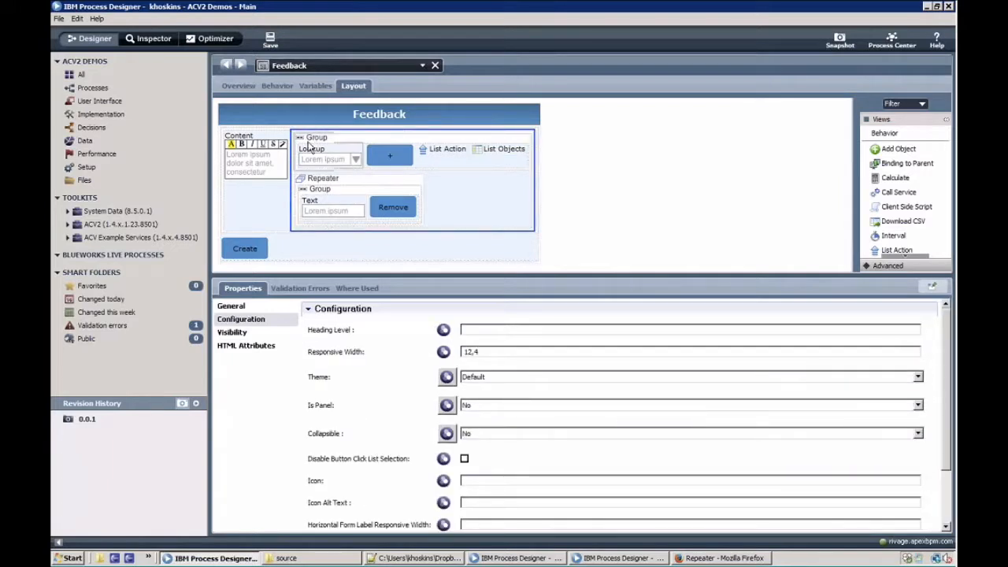
pyautogui.click(299, 68)
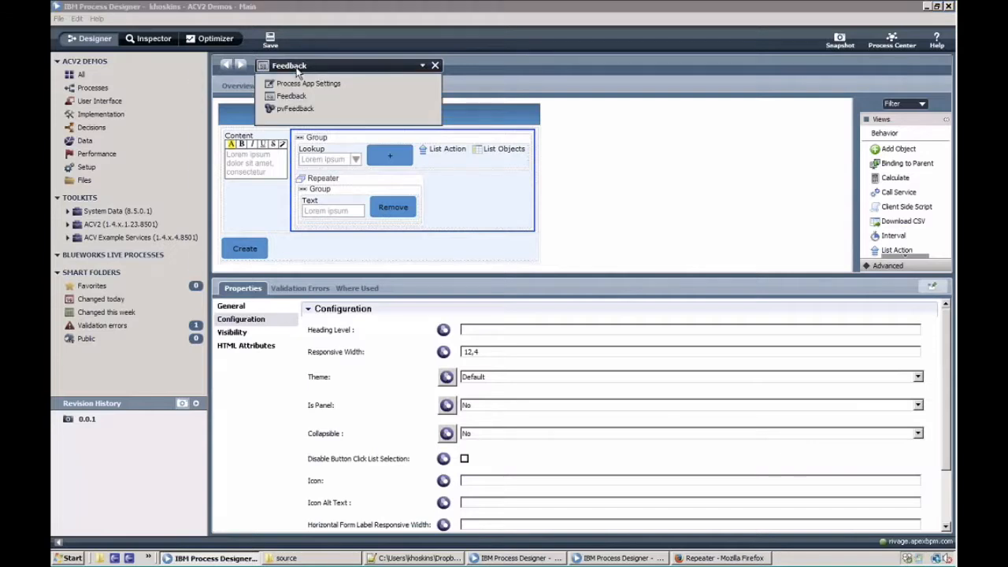
pyautogui.click(196, 101)
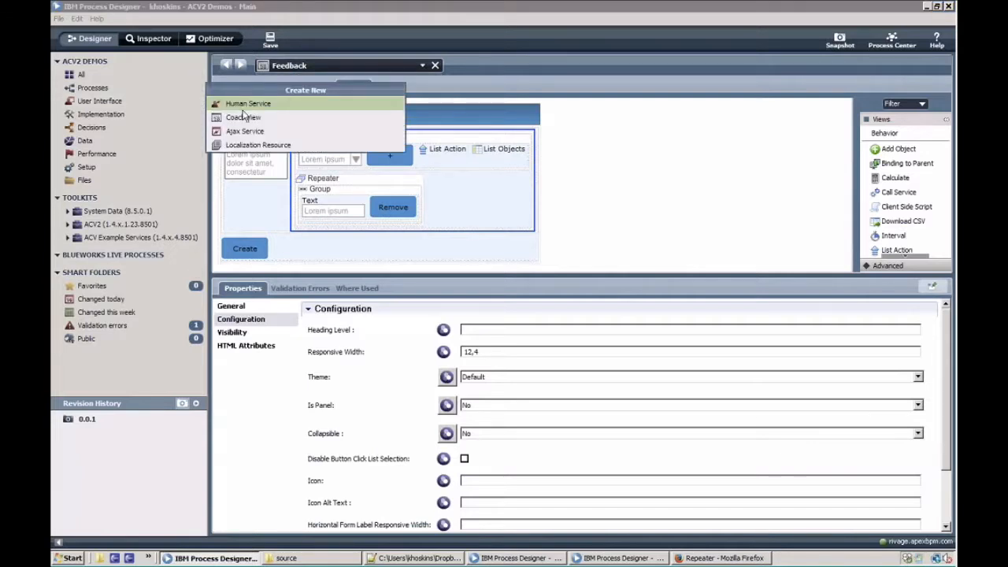
pyautogui.click(244, 106)
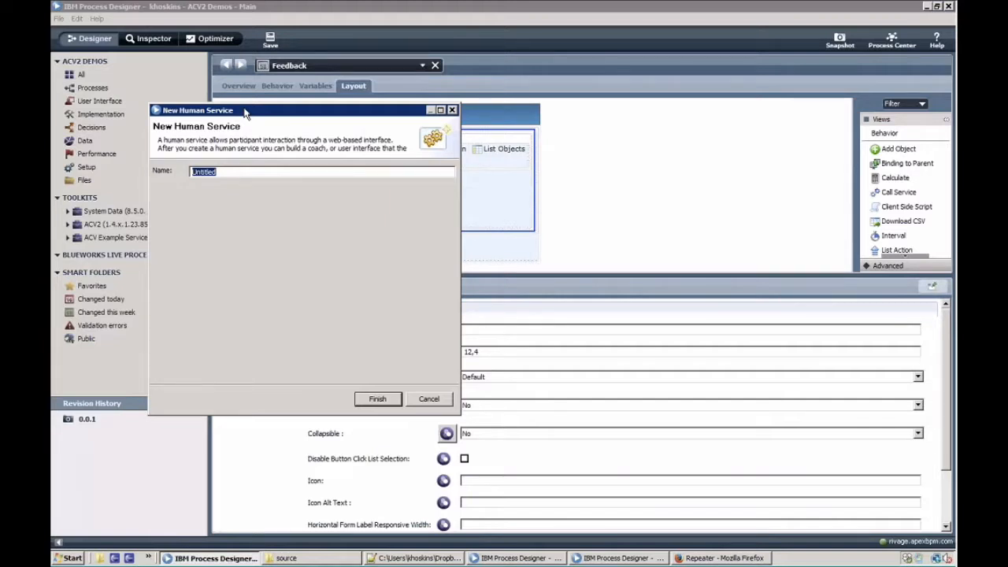
pyautogui.write('Test Feedback')
pyautogui.press('Return')
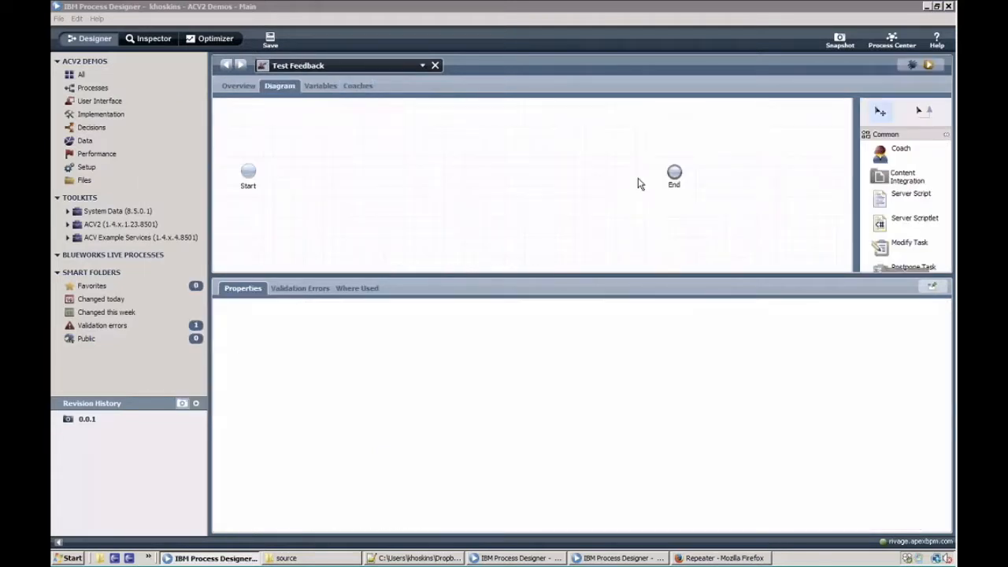
# Add a coach to the Test Feedback diagram and connect Start to it.
pyautogui.moveTo(896, 152); pyautogui.dragTo(394, 169)
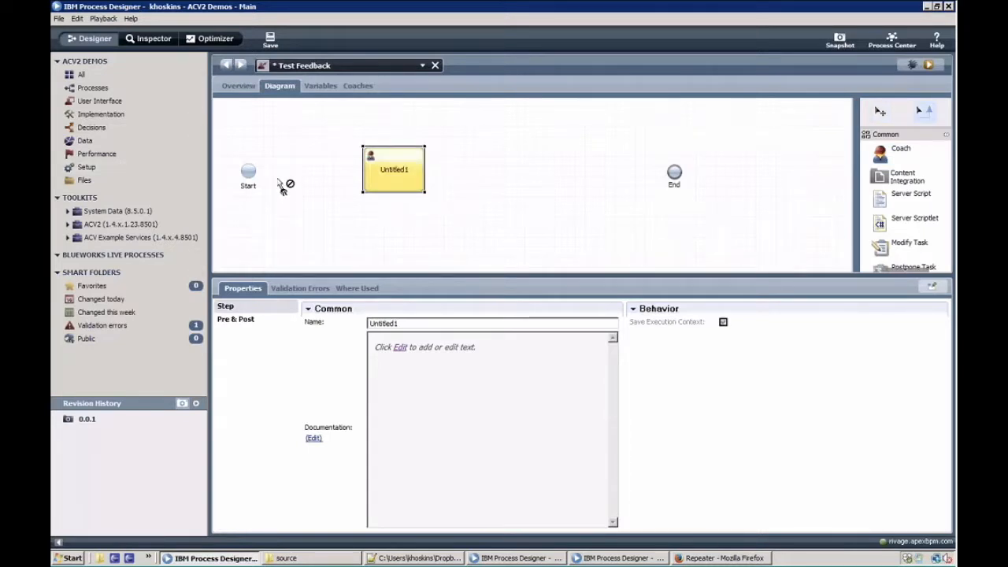
pyautogui.moveTo(282, 189); pyautogui.dragTo(375, 178)
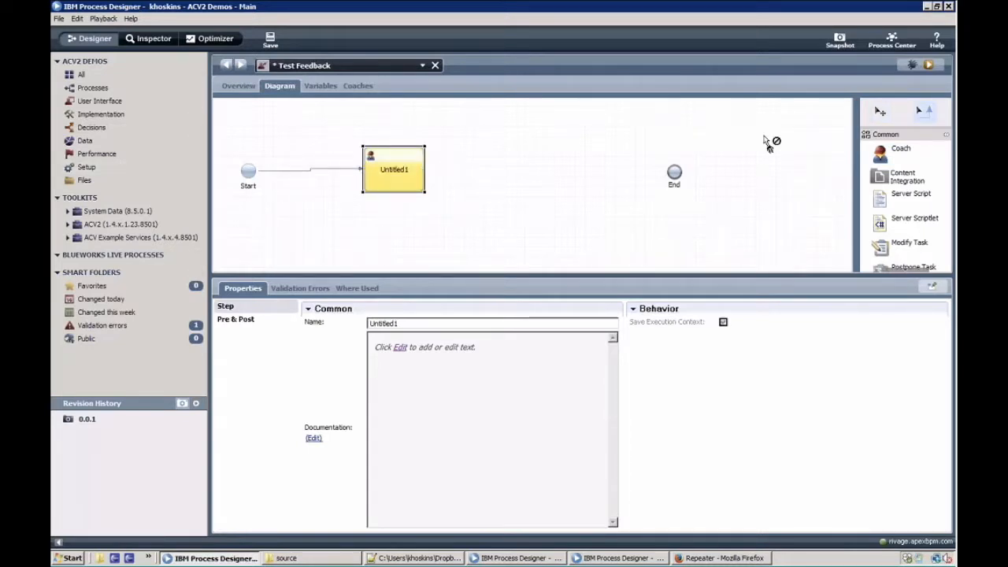
# Open the new coach's layout and delete its default OK control.
pyautogui.doubleClick(409, 164)
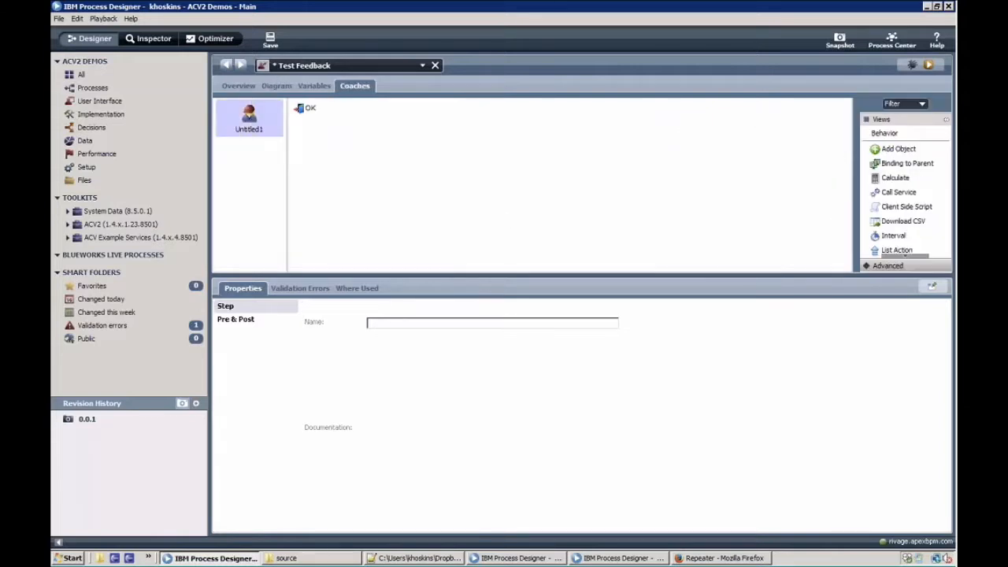
pyautogui.click(305, 108)
pyautogui.rightClick(306, 109)
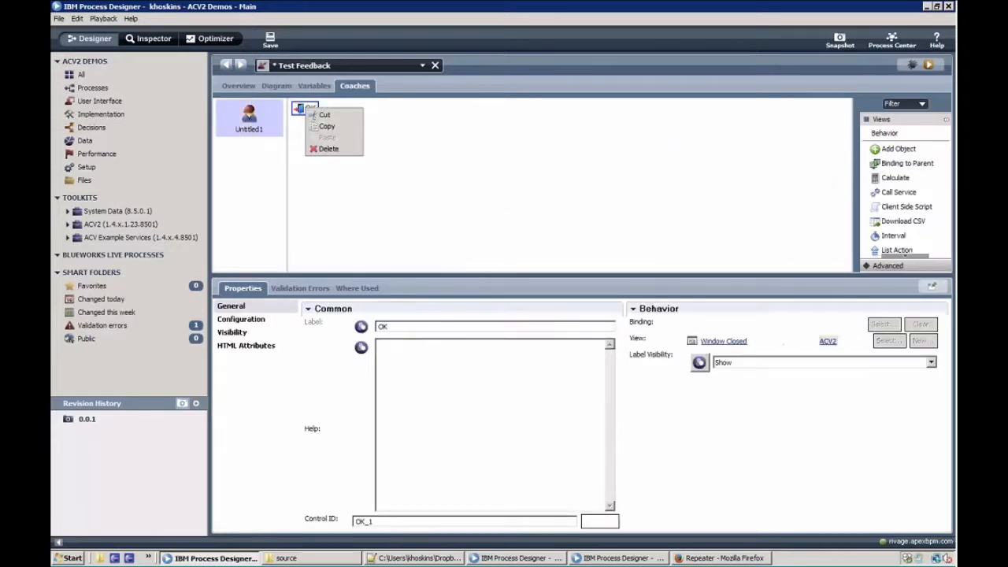
pyautogui.click(328, 149)
# Add a Page view to the empty coach layout and place a Container inside it.
pyautogui.scroll(-5, 898, 236)
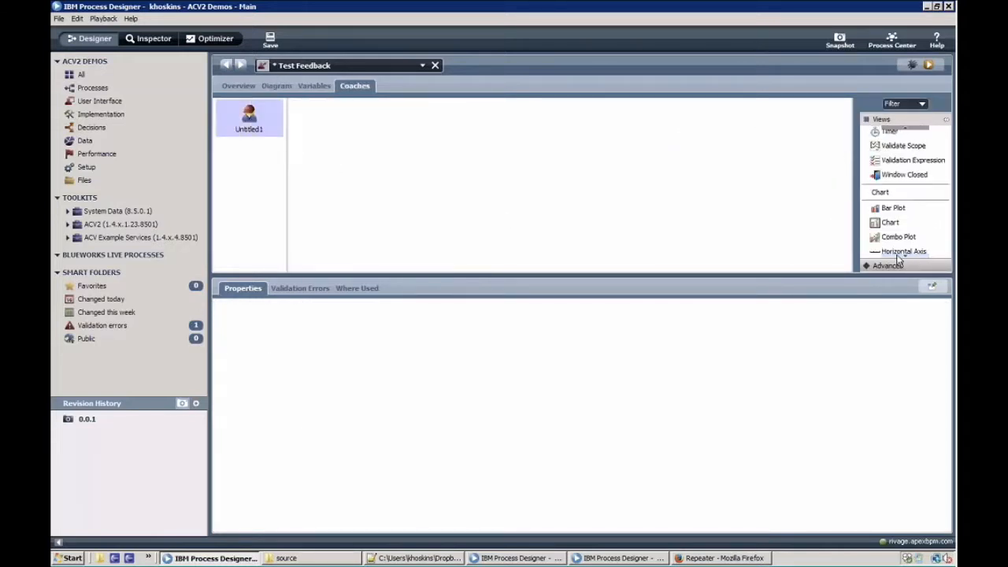
pyautogui.scroll(10, 898, 260)
pyautogui.scroll(-3, 897, 260)
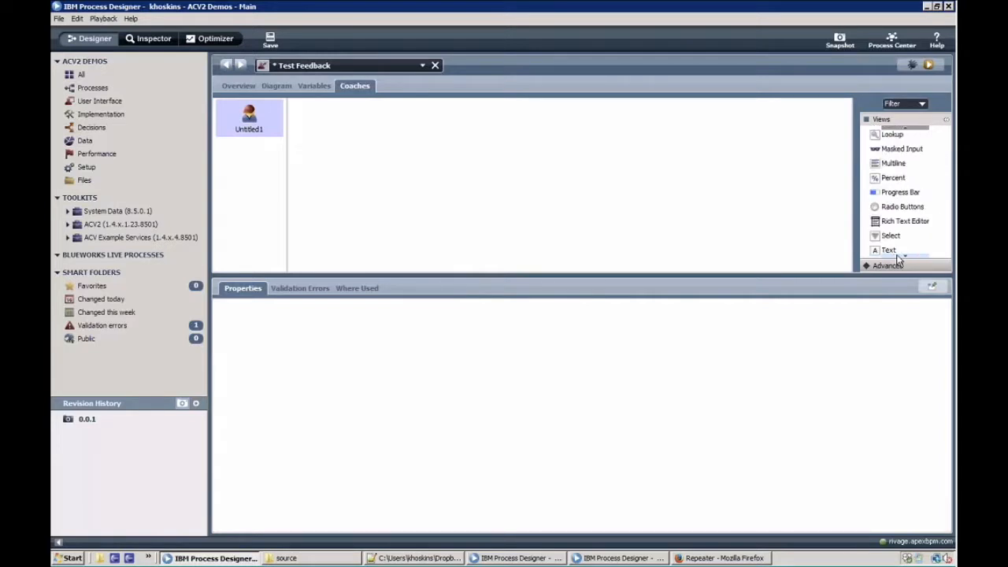
pyautogui.scroll(-5, 898, 260)
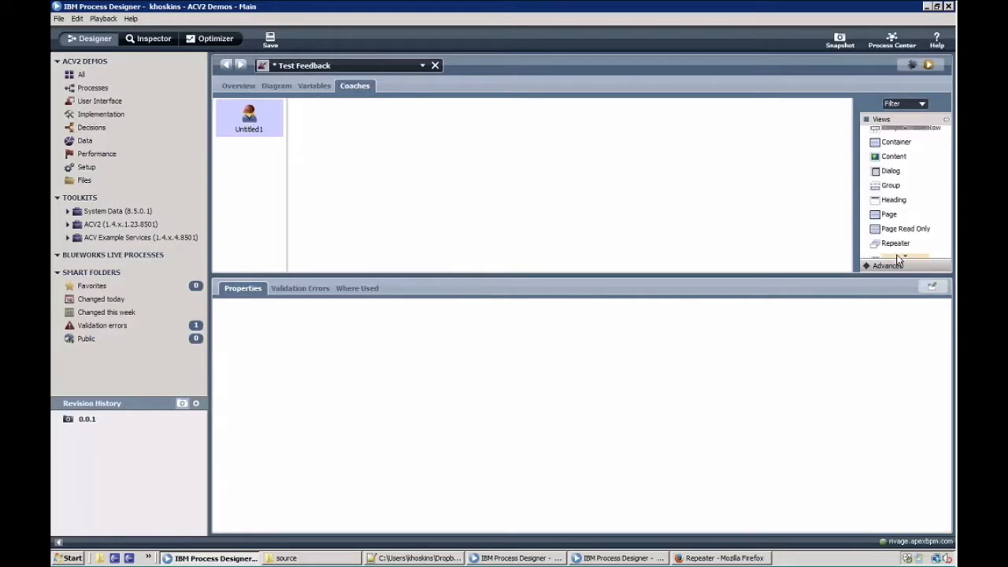
pyautogui.scroll(-3, 898, 260)
pyautogui.moveTo(888, 152); pyautogui.dragTo(693, 167)
pyautogui.click(99, 101)
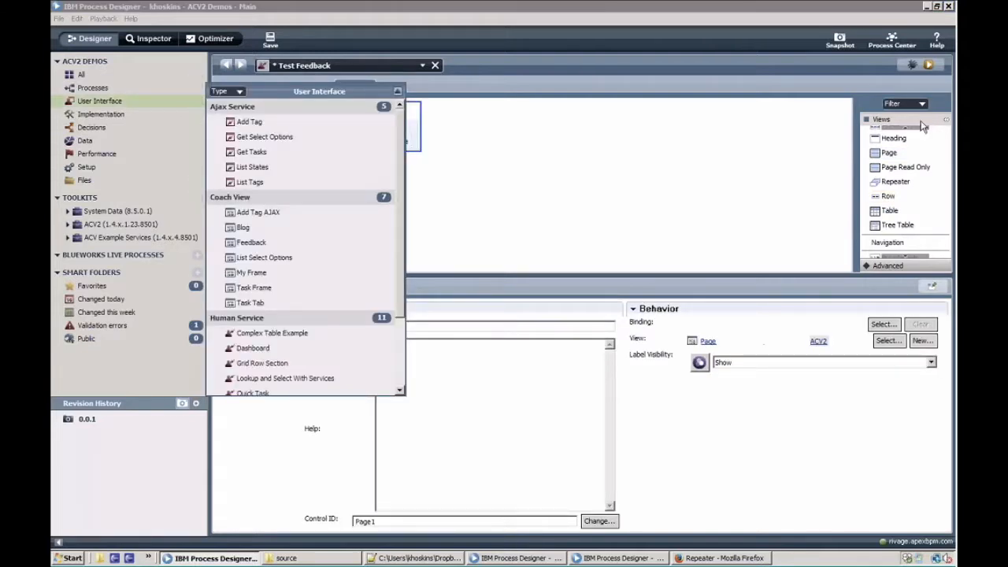
pyautogui.scroll(3, 917, 134)
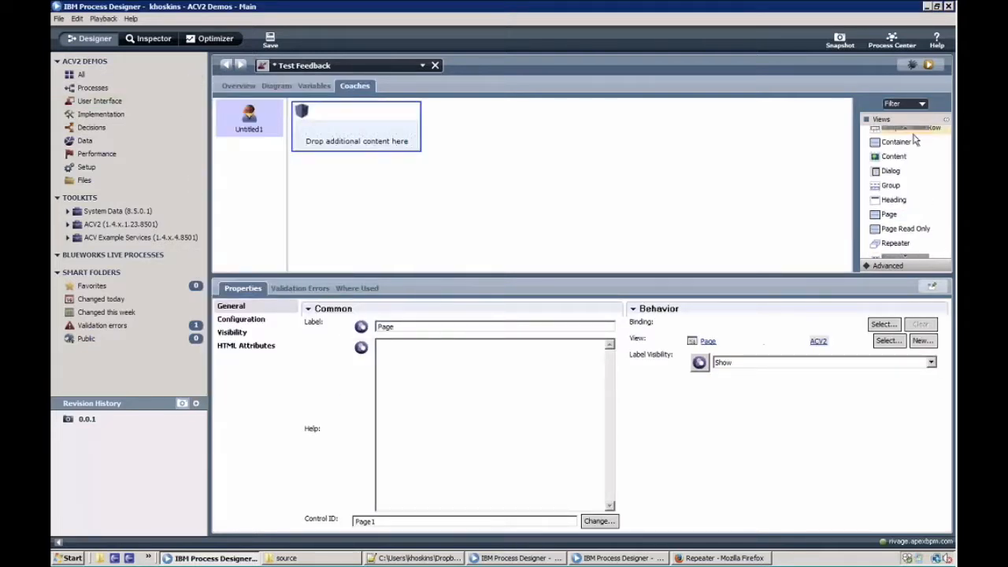
pyautogui.moveTo(913, 139); pyautogui.dragTo(357, 129)
# Find the Feedback coach view among the user interface items and place it inside the Container.
pyautogui.click(99, 101)
pyautogui.write('f')
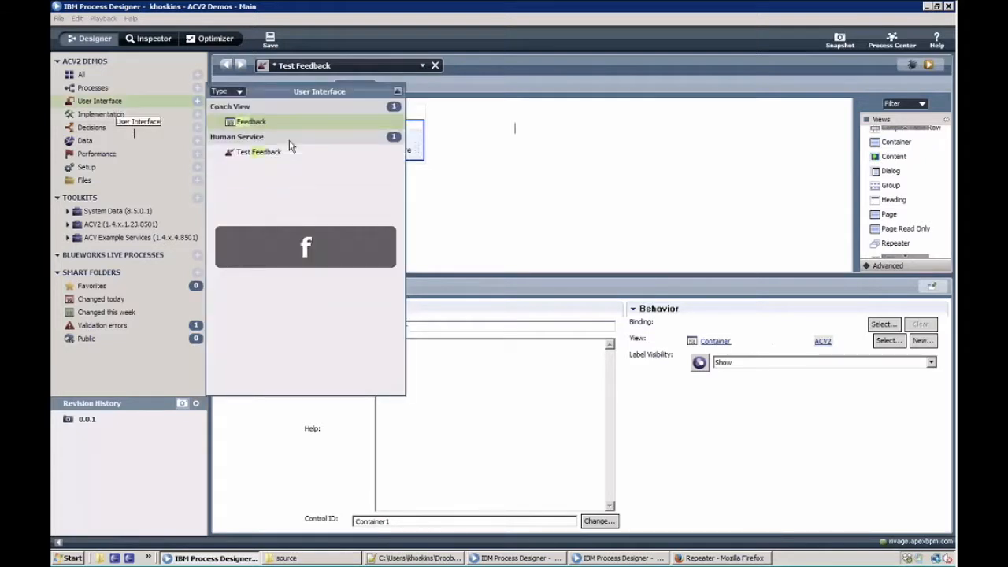
pyautogui.write('ee')
pyautogui.click(416, 151)
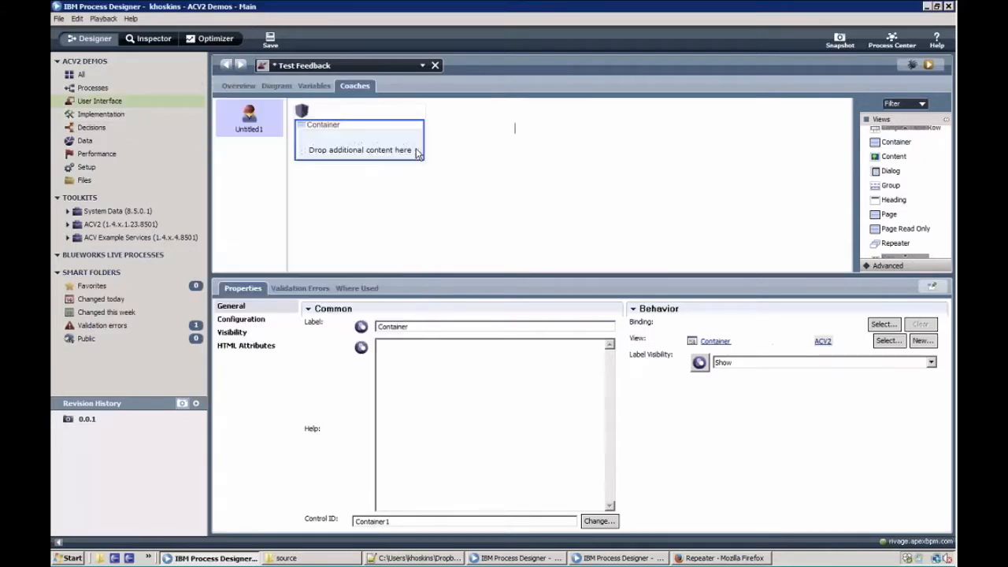
# Examine the Feedback view's pv configuration, expanding Tags, My tags and Selected tag.
pyautogui.click(244, 319)
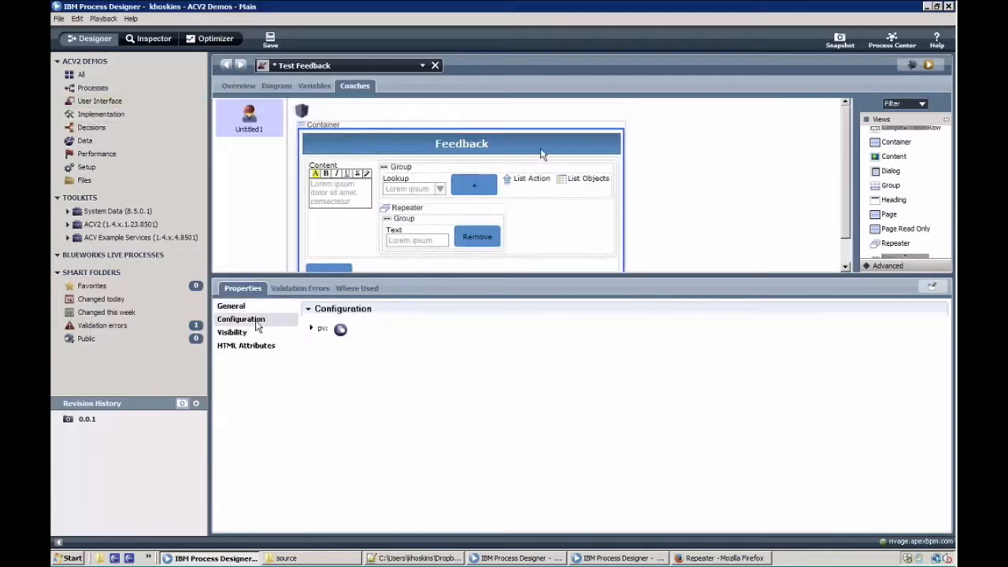
pyautogui.click(312, 329)
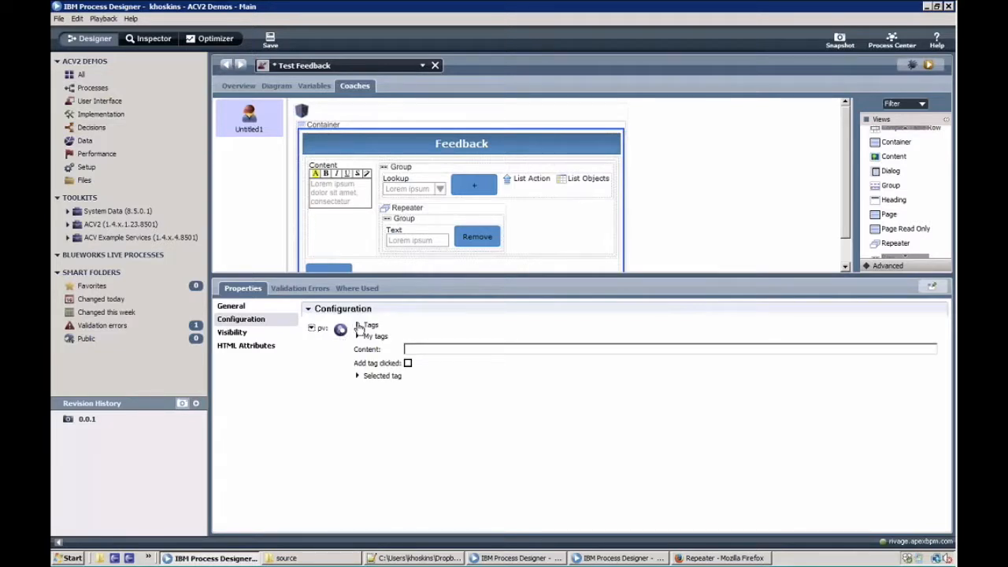
pyautogui.click(358, 325)
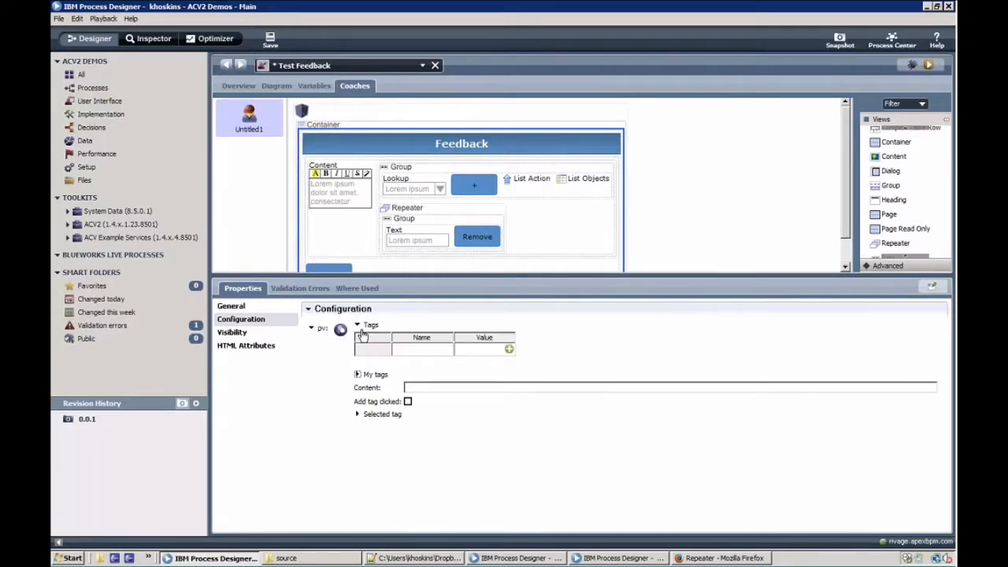
pyautogui.click(358, 375)
pyautogui.click(358, 452)
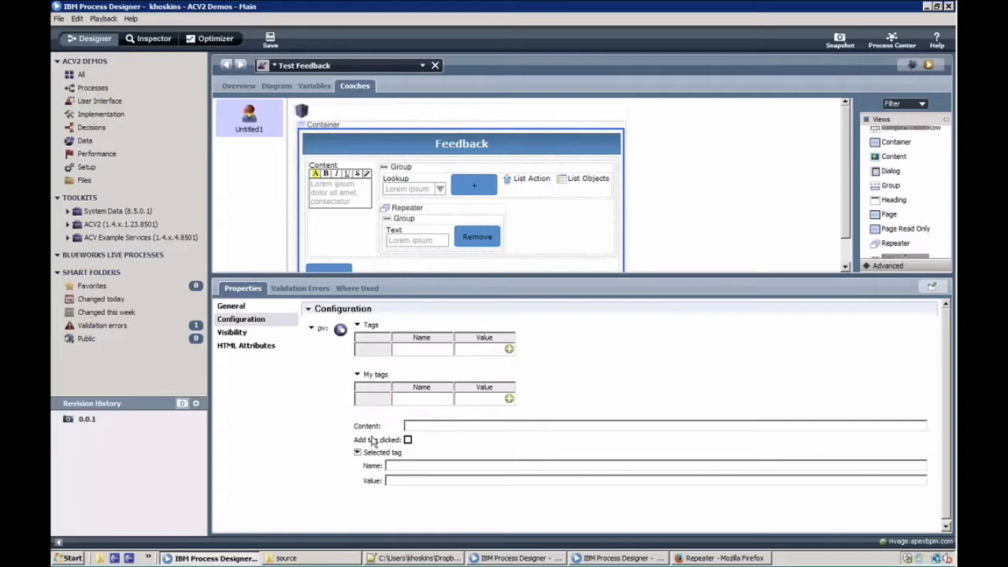
# Run the Test Feedback service, expand its Feedback section in the browser and enter "asdwer" as the content.
pyautogui.click(929, 67)
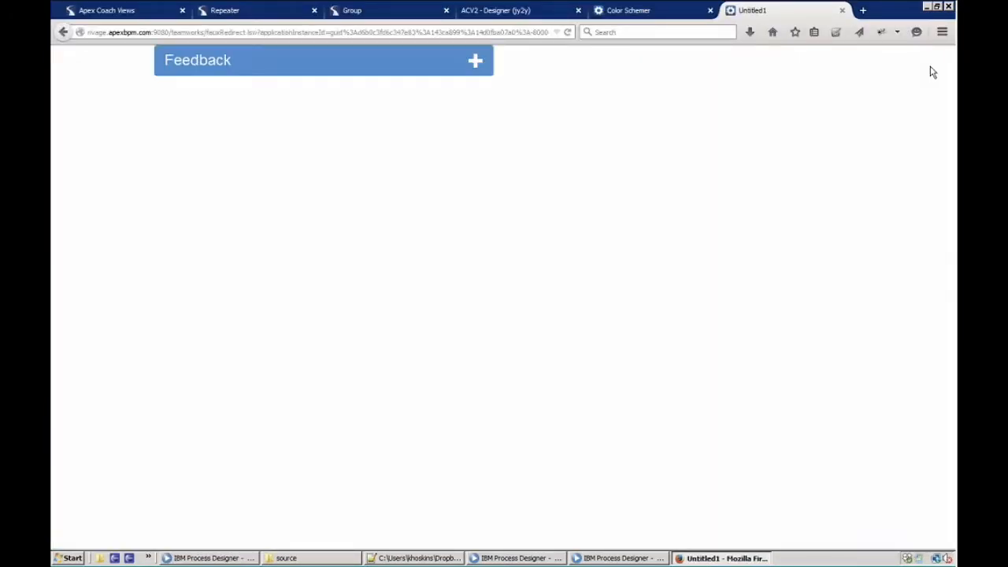
pyautogui.click(475, 61)
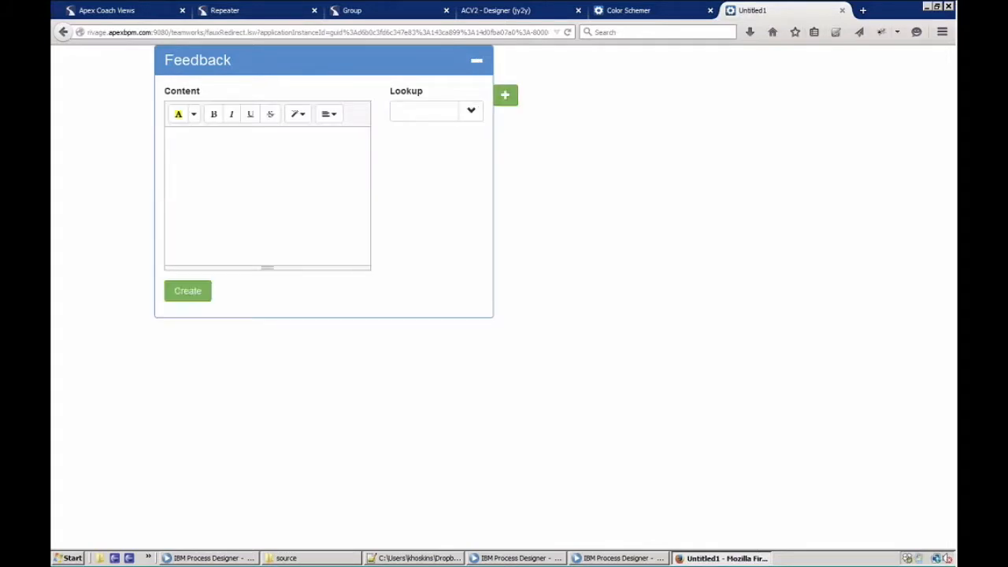
pyautogui.click(277, 135)
pyautogui.write('asdwer')
# Look up Tag Name 1 and Tag Name 4 and add each one to the feedback's tag list.
pyautogui.click(471, 114)
pyautogui.click(445, 153)
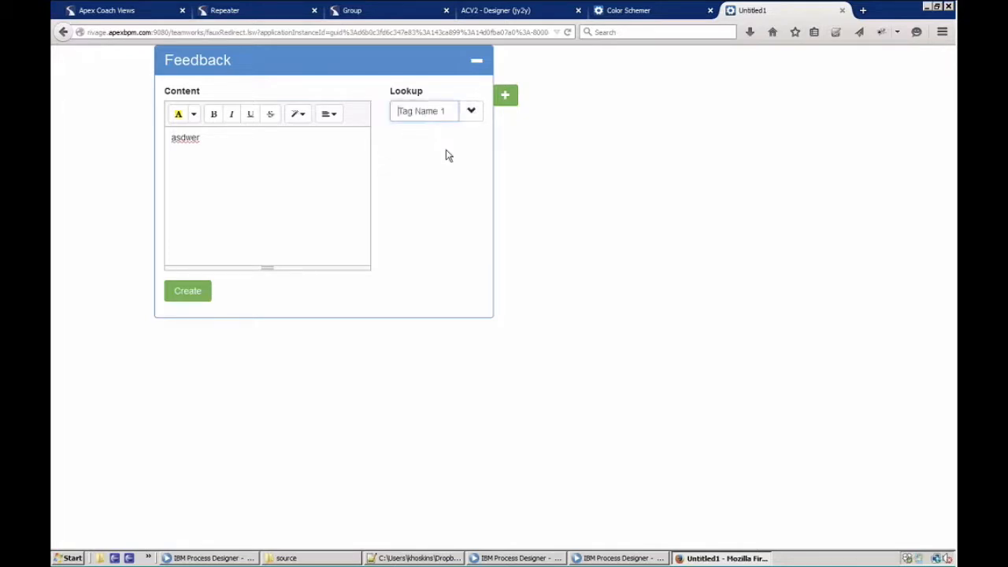
pyautogui.click(502, 102)
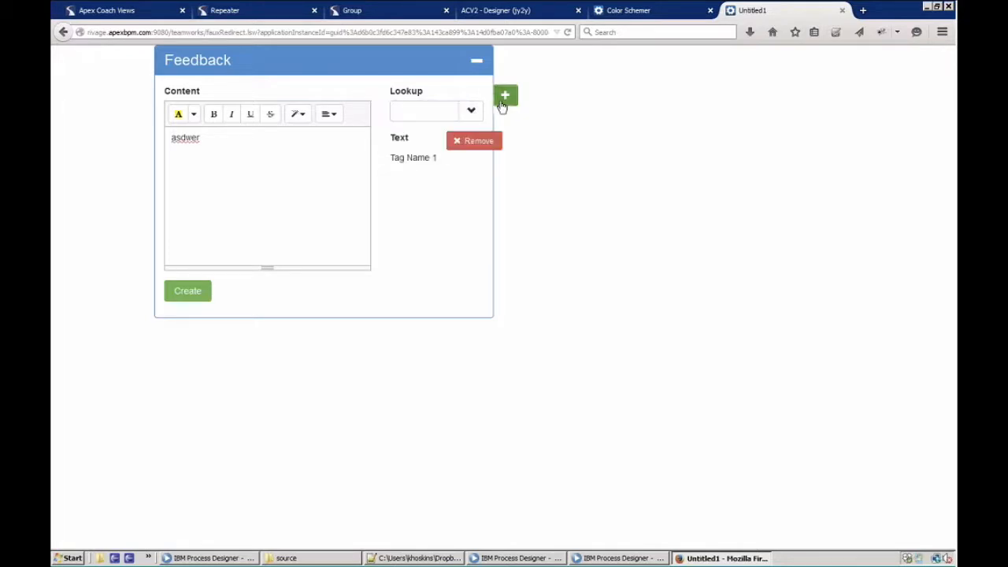
pyautogui.click(471, 111)
pyautogui.click(425, 201)
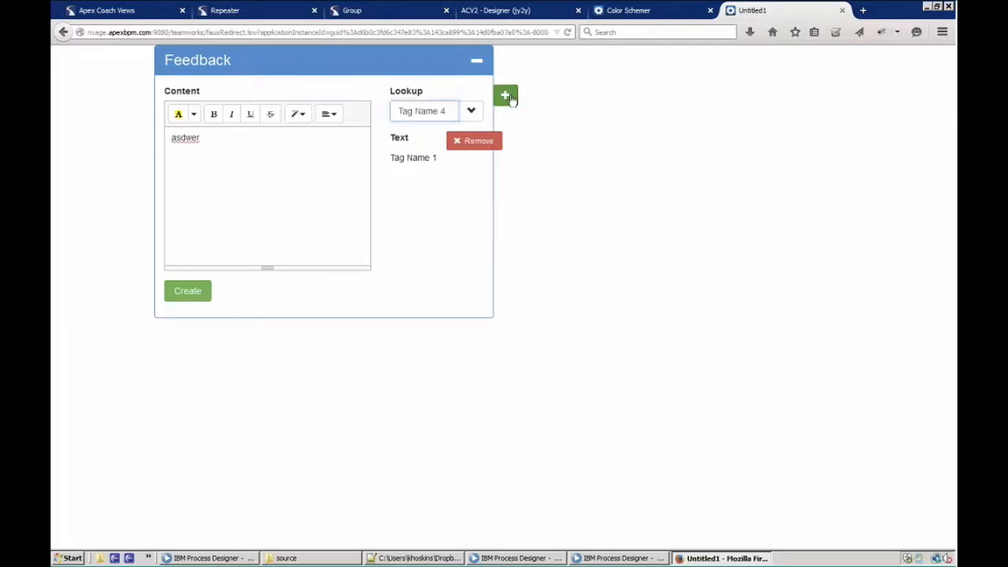
pyautogui.click(508, 96)
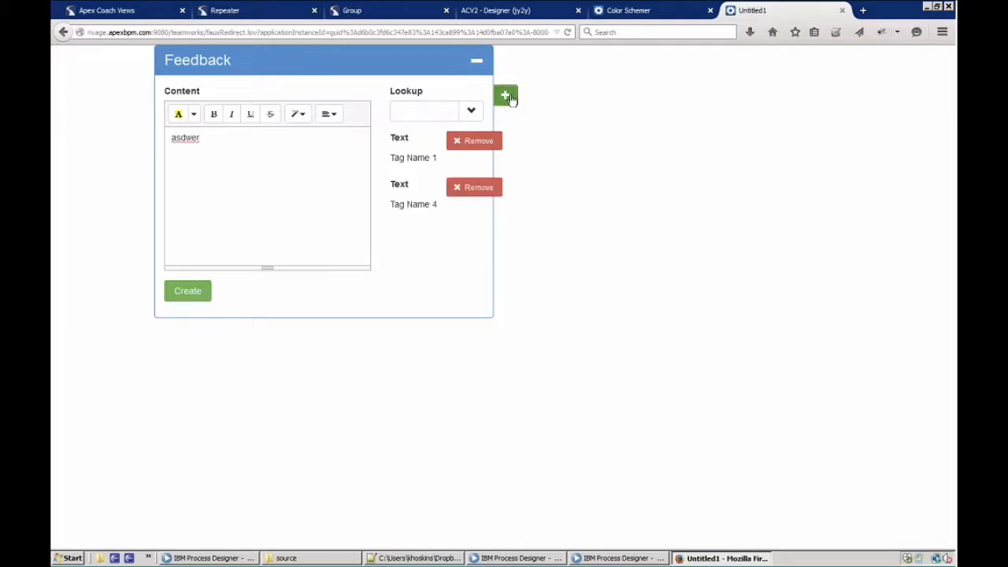
# Remove Tag Name 4 and Tag Name 1 from the feedback's tag list.
pyautogui.click(481, 189)
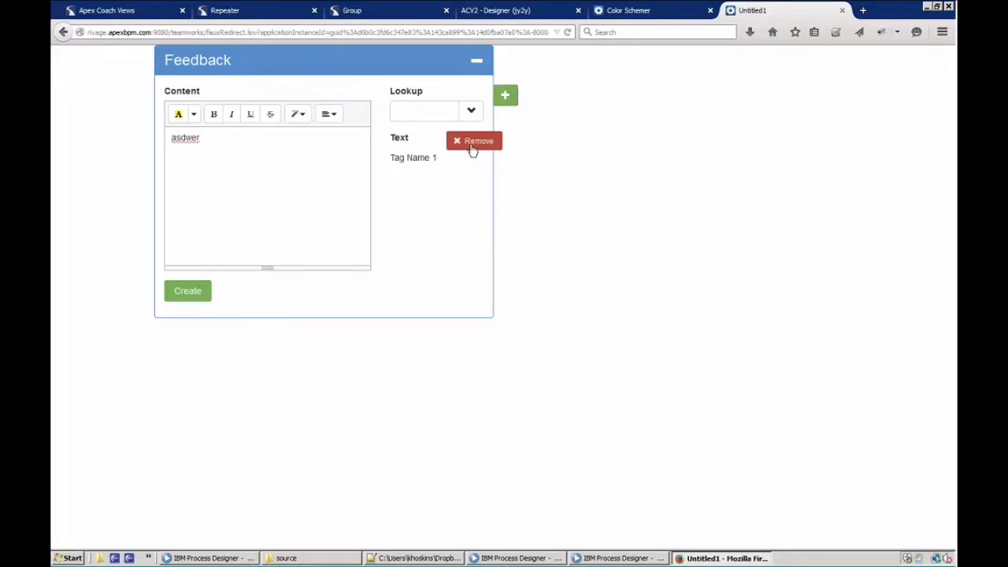
pyautogui.click(472, 144)
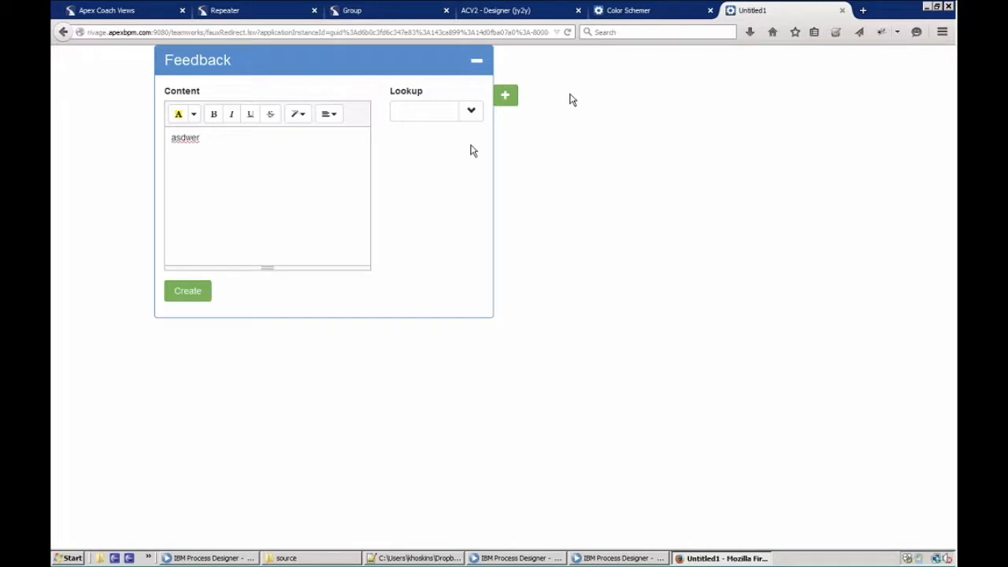
# Restore the browser from full screen to a smaller window and widen it to check the Feedback layout.
pyautogui.click(937, 7)
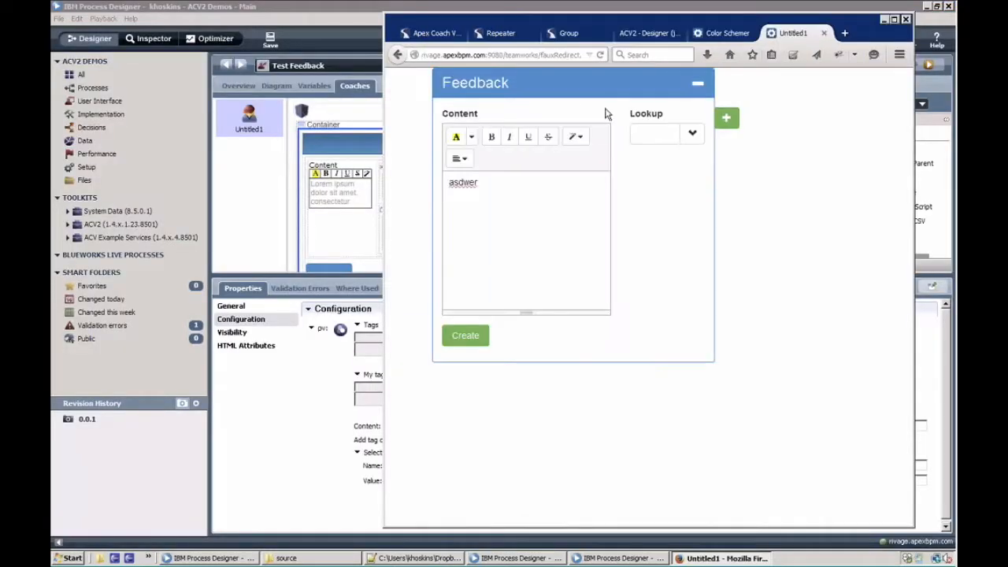
pyautogui.moveTo(384, 173); pyautogui.dragTo(119, 160)
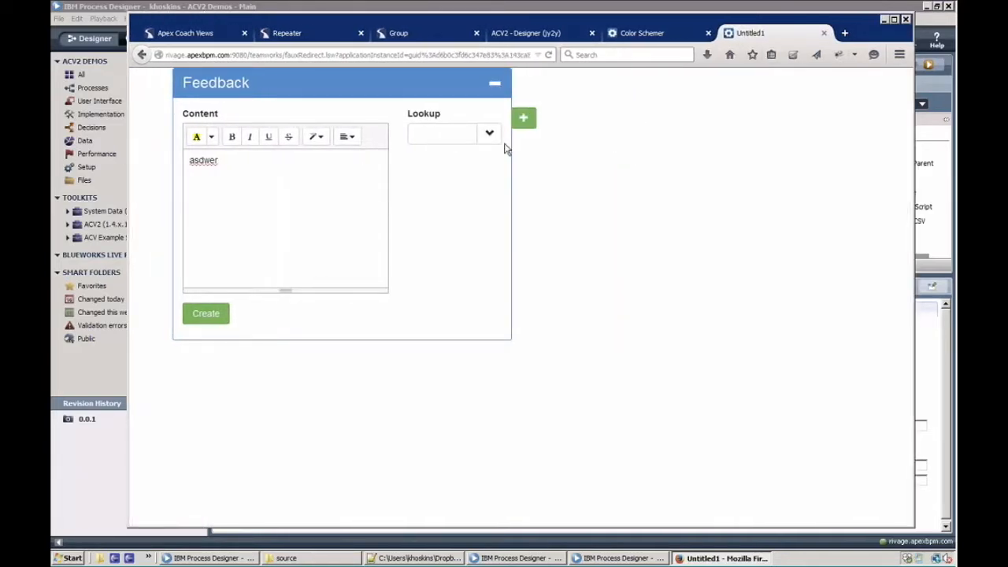
# Switch to IBM Process Designer, open the Feedback coach view and set its main panel's responsive width to 12,12,12,8.
pyautogui.hotkey('alt', 'Tab')
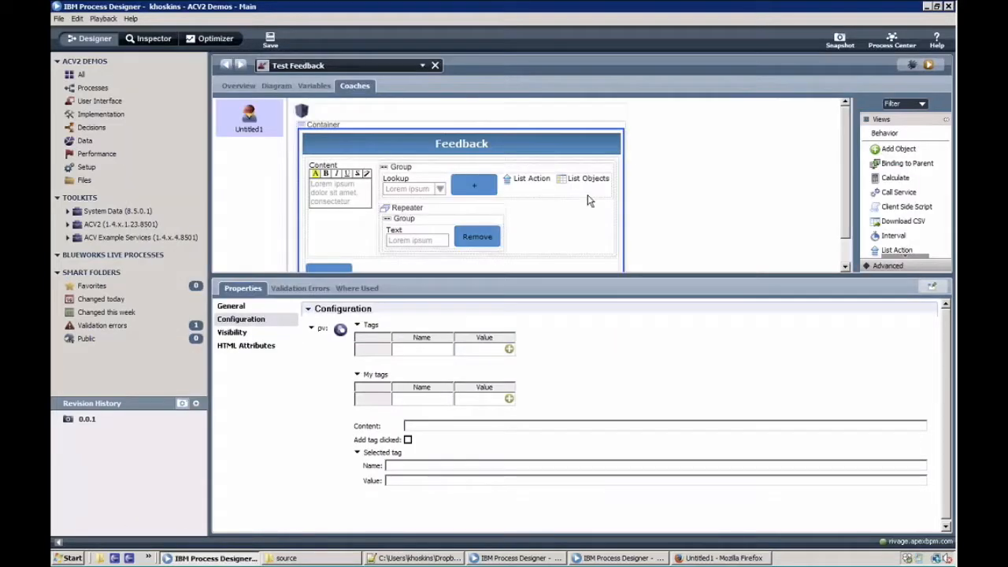
pyautogui.doubleClick(430, 145)
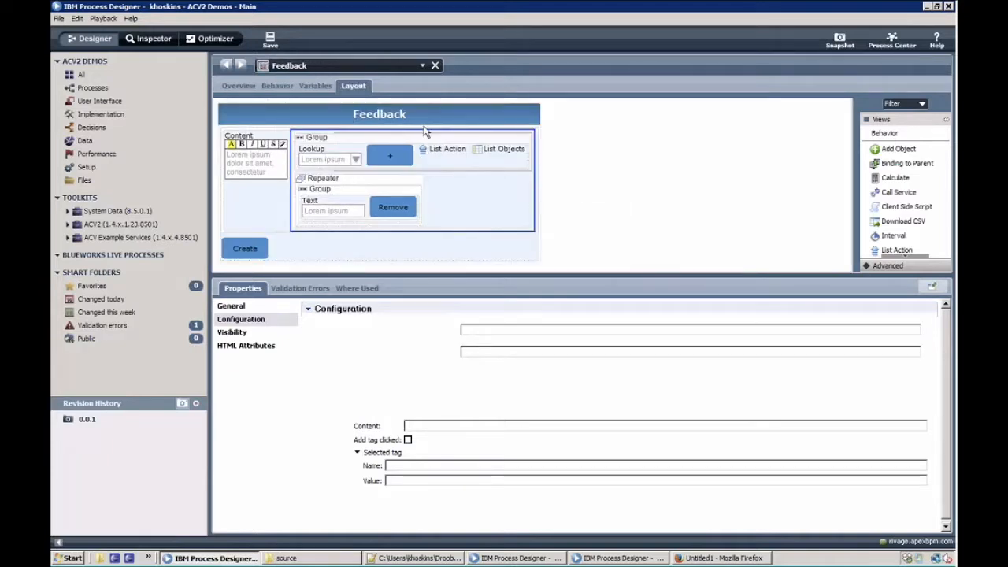
pyautogui.doubleClick(497, 352)
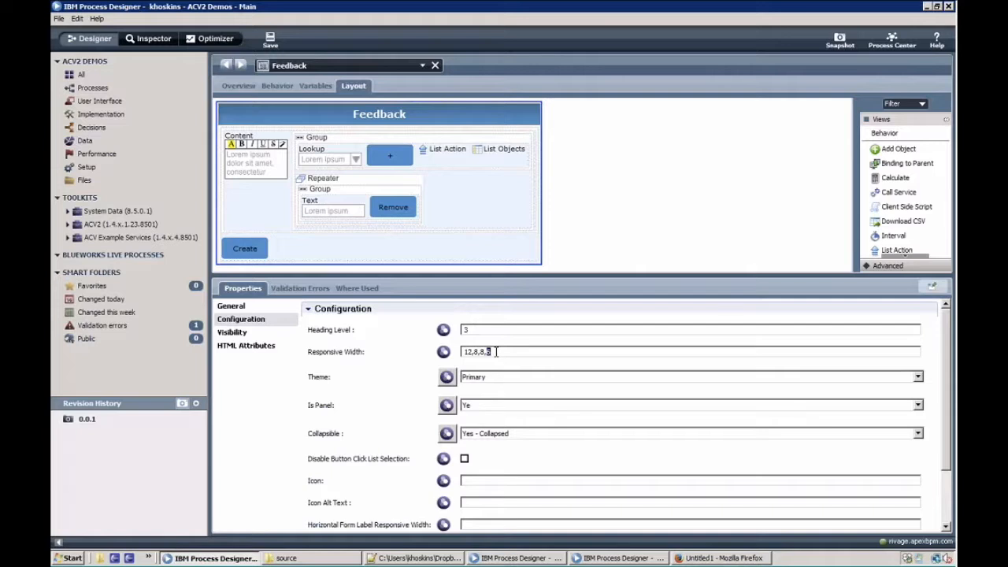
pyautogui.write('8')
pyautogui.doubleClick(478, 352)
pyautogui.write('12,12')
pyautogui.click(579, 331)
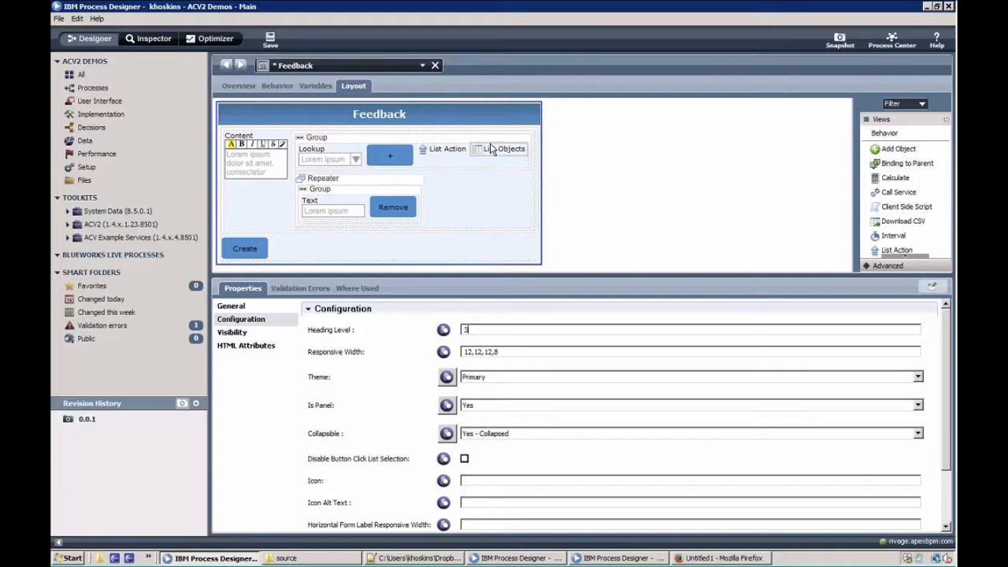
# Set the type of the group holding the Lookup and plus button to Input and save the Feedback view.
pyautogui.click(331, 206)
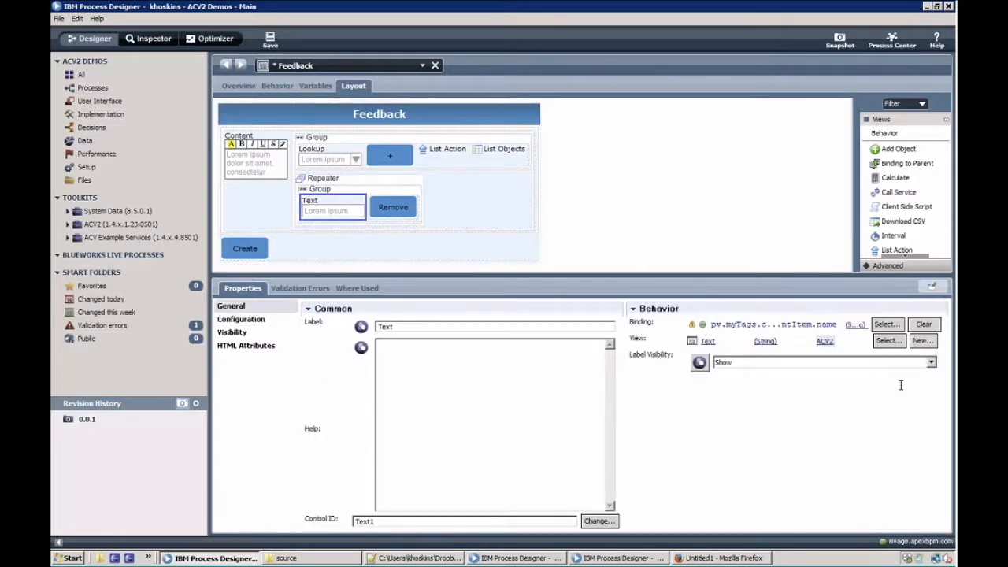
pyautogui.click(403, 138)
pyautogui.click(241, 319)
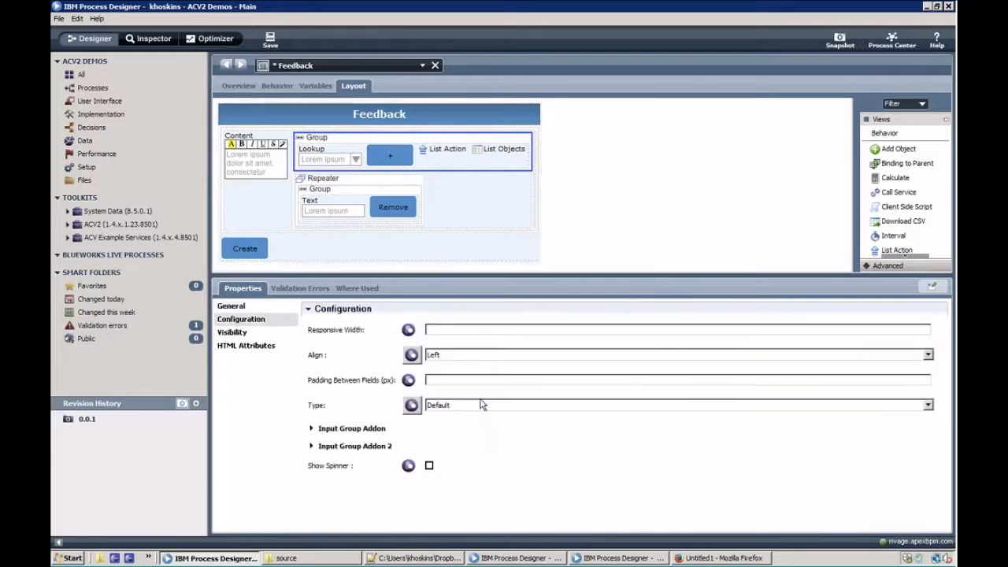
pyautogui.click(471, 406)
pyautogui.click(462, 426)
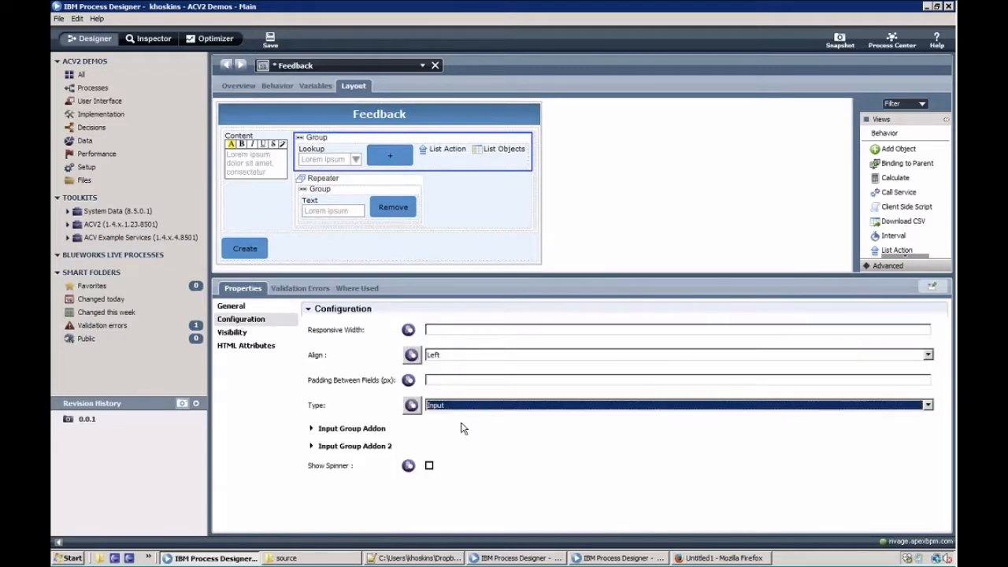
pyautogui.hotkey('ctrl', 's')
# Run the Test Feedback service again and expand its Feedback section in the browser.
pyautogui.click(422, 66)
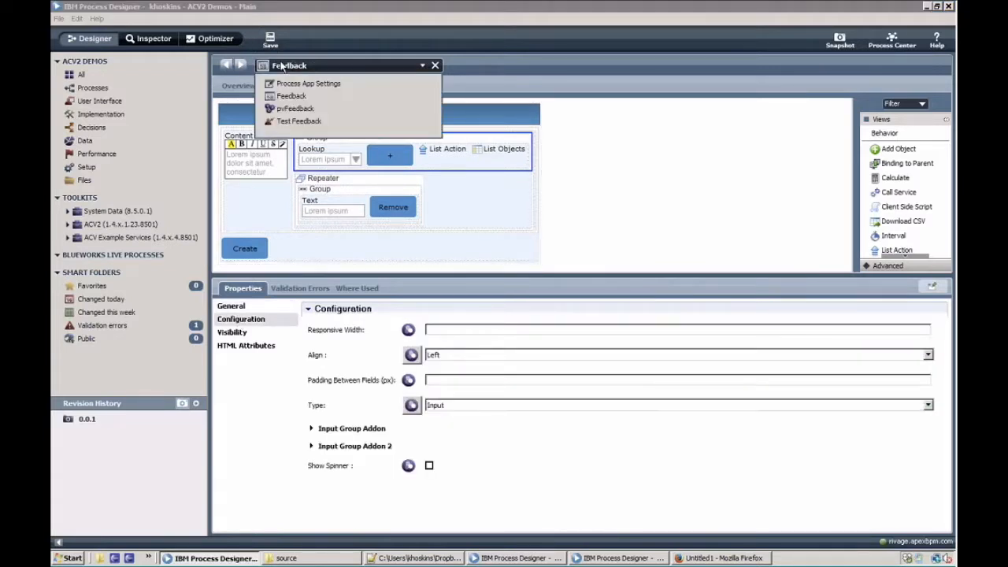
pyautogui.click(299, 120)
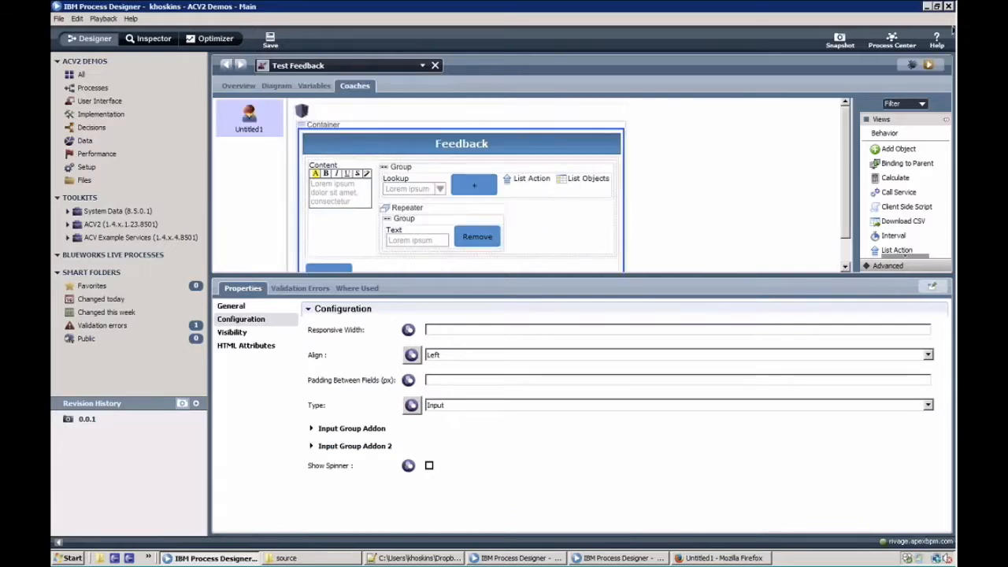
pyautogui.click(929, 65)
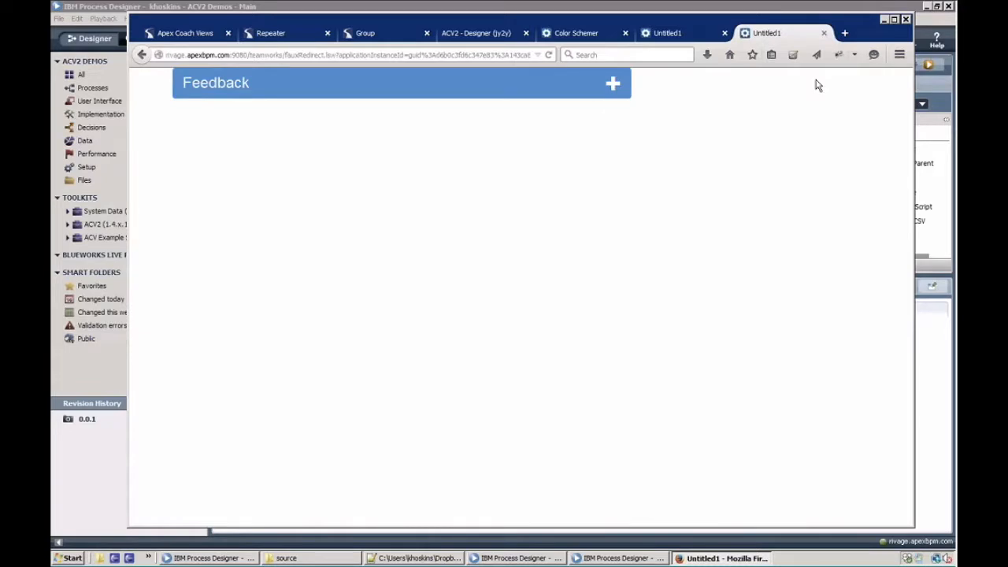
pyautogui.click(613, 85)
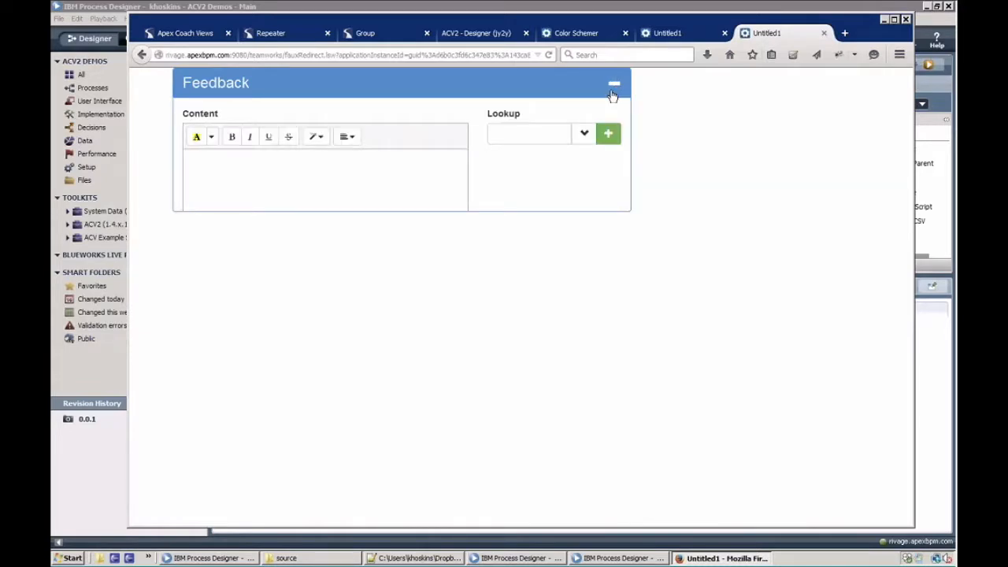
# Choose Tag Name 1 and Tag Name 3 from the lookup, adding each one to the feedback's tag list.
pyautogui.click(592, 142)
pyautogui.click(539, 151)
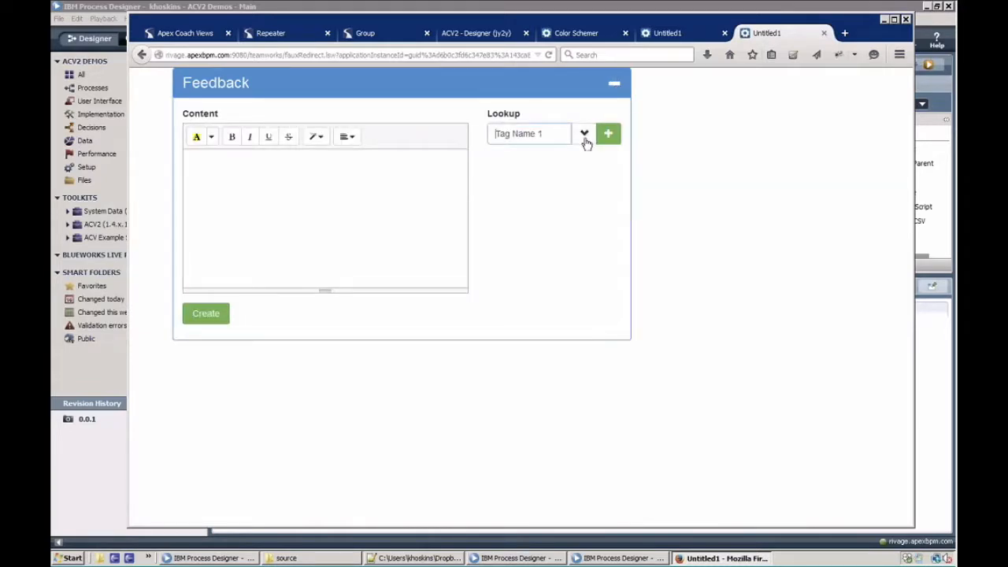
pyautogui.click(608, 135)
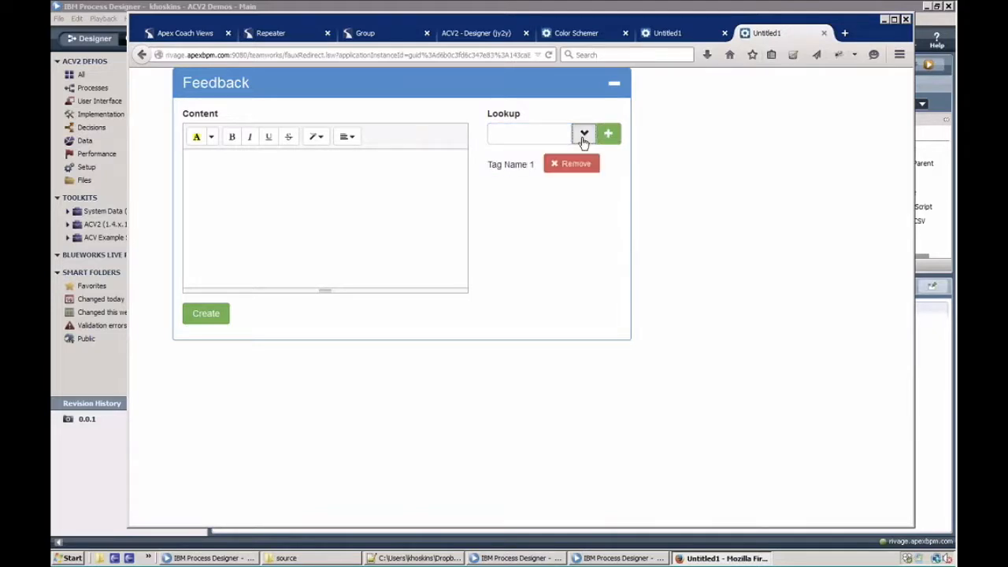
pyautogui.click(583, 136)
pyautogui.click(526, 206)
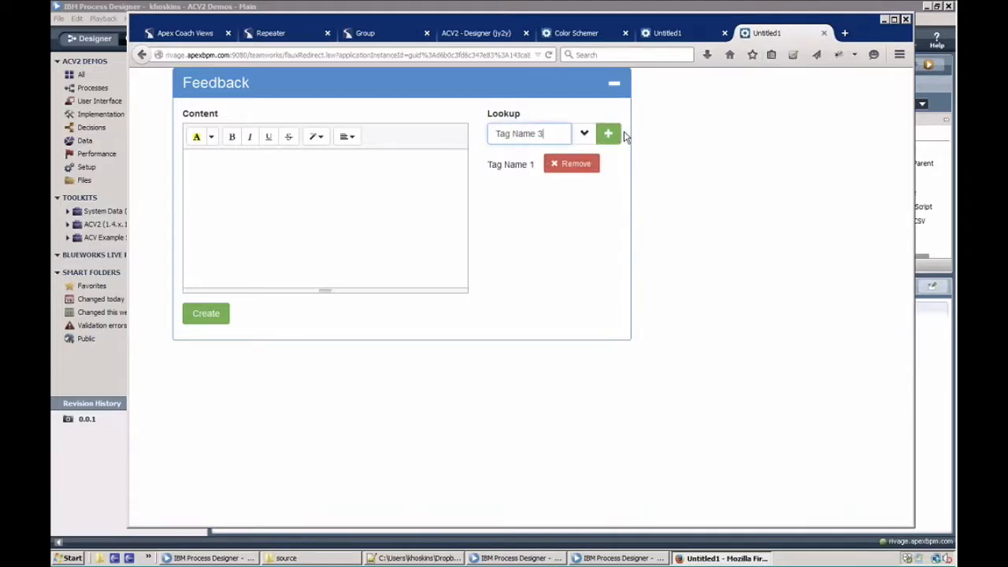
pyautogui.click(618, 134)
# Page forward through the lookup's further choices and add Tag Name 19 to the tag list.
pyautogui.click(584, 134)
pyautogui.click(558, 257)
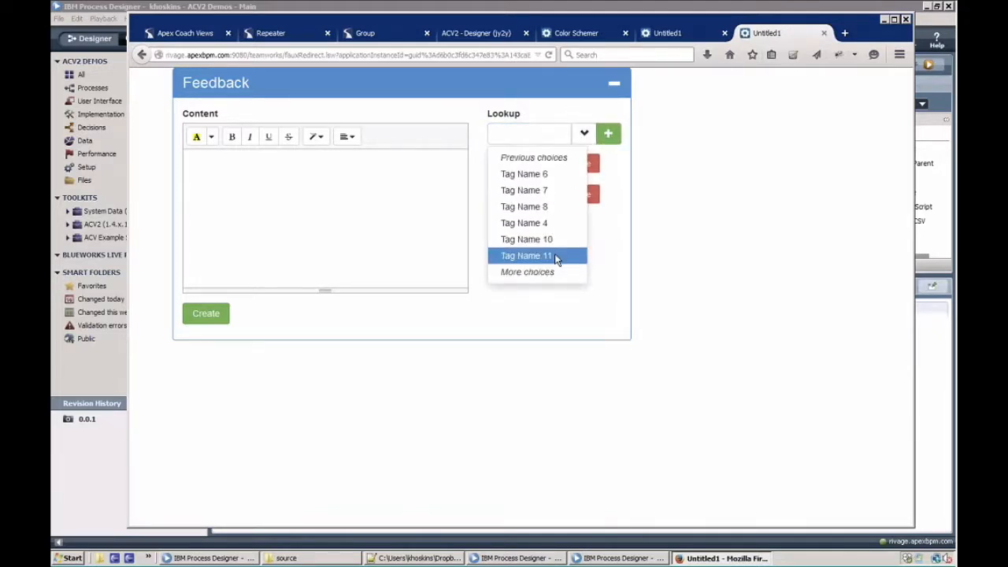
pyautogui.click(547, 273)
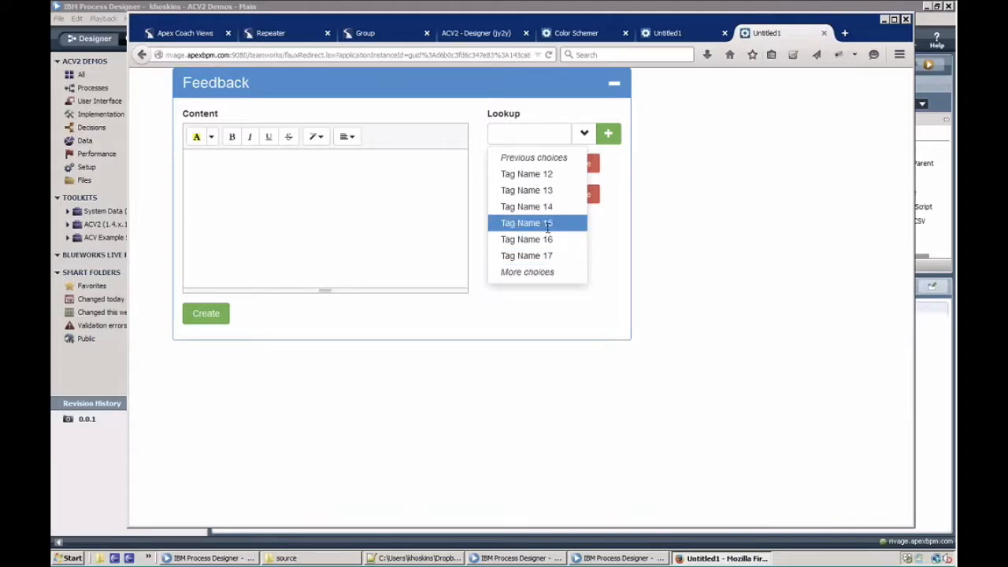
pyautogui.click(548, 272)
pyautogui.click(526, 189)
pyautogui.click(608, 134)
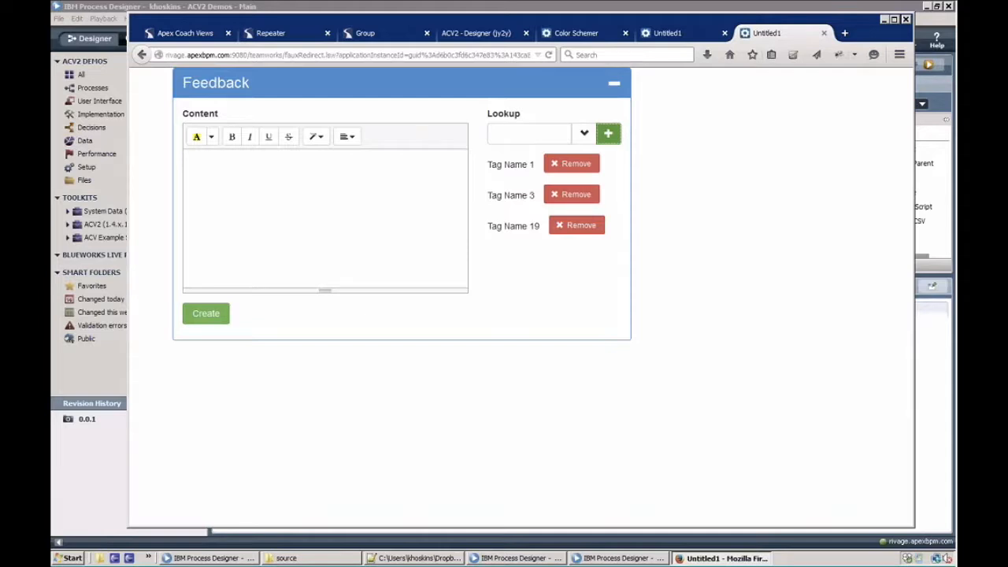
# Search the lookup for "tag" and add Tag Name 2 to the tag list.
pyautogui.write('ta')
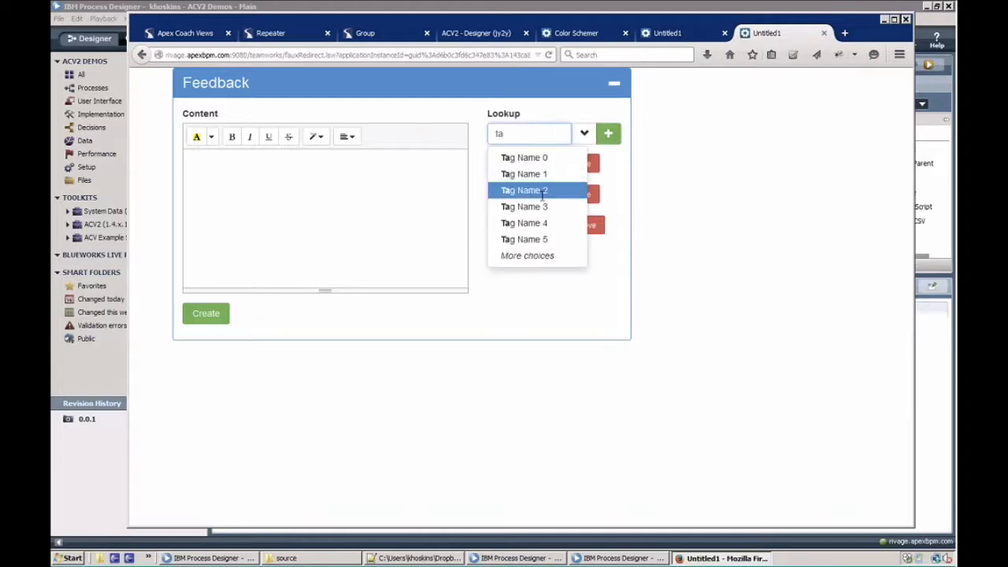
pyautogui.click(534, 119)
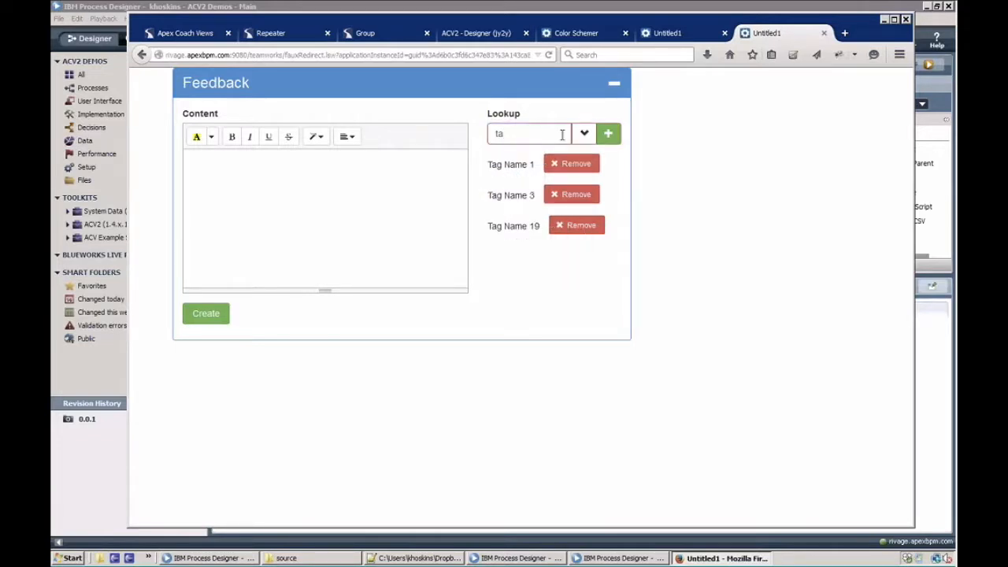
pyautogui.click(563, 134)
pyautogui.write('g')
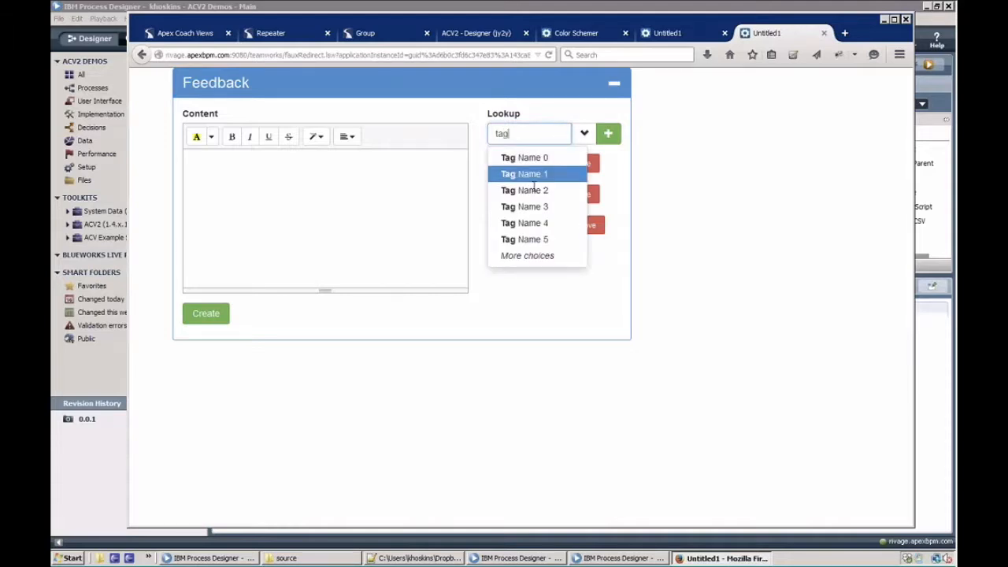
pyautogui.click(608, 135)
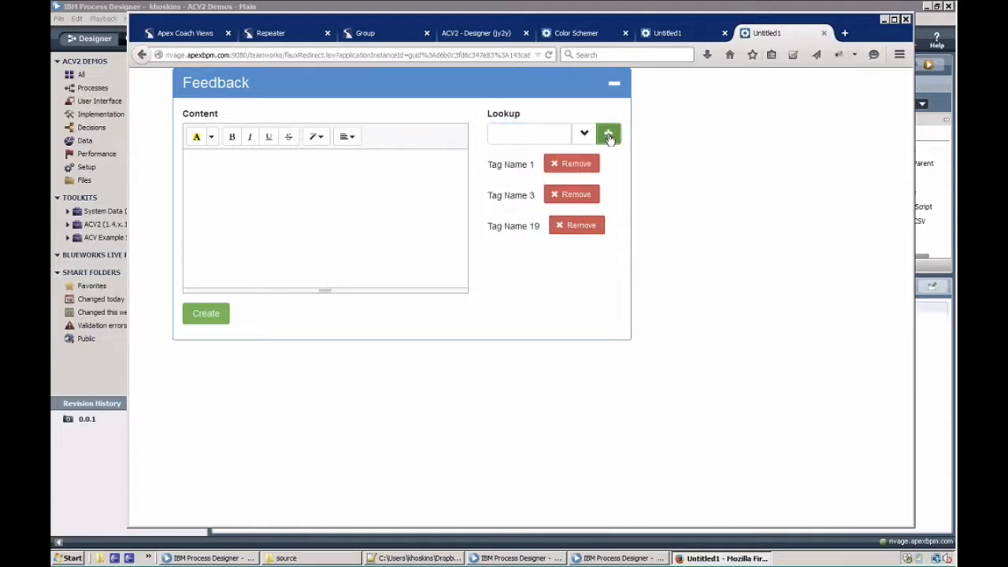
pyautogui.click(608, 136)
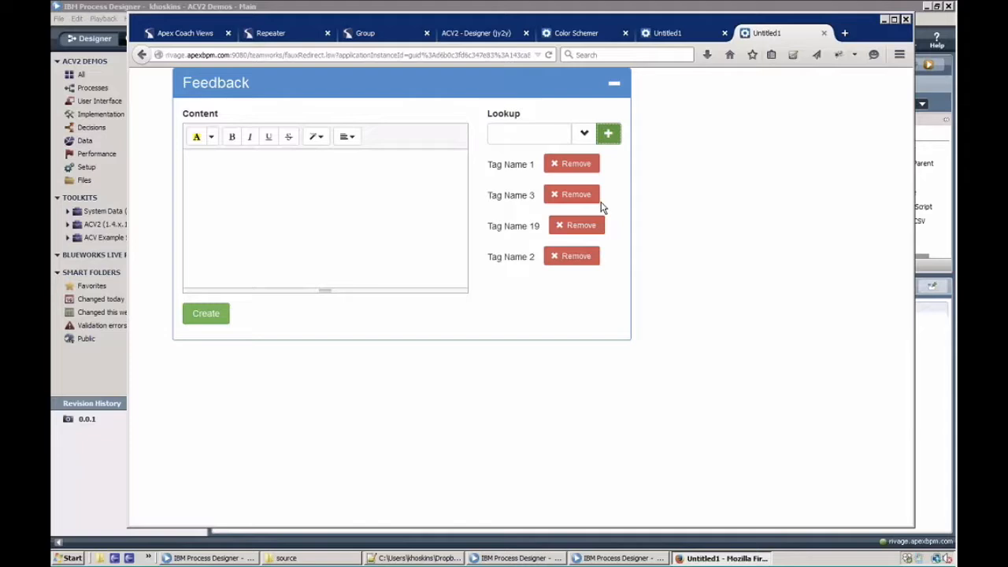
# Return to the Feedback view in IBM Process Designer and change the Lookup control's label to "Tags".
pyautogui.hotkey('alt', 'Tab')
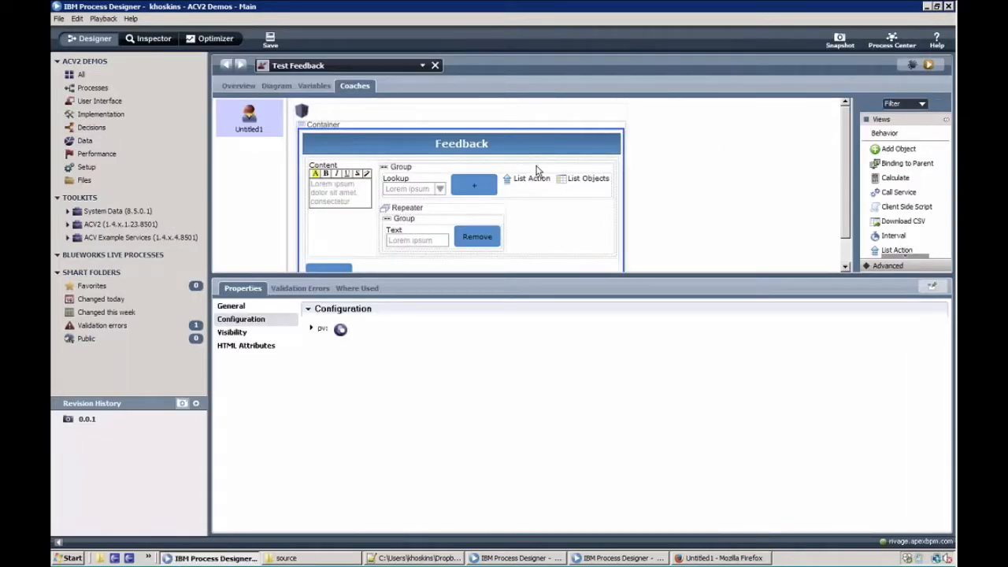
pyautogui.doubleClick(536, 169)
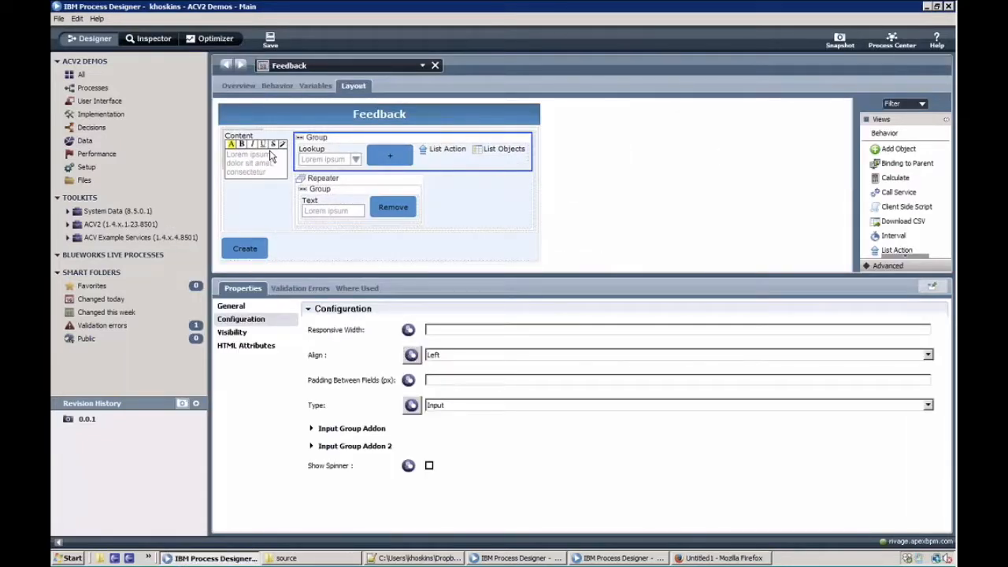
pyautogui.click(323, 154)
pyautogui.click(231, 306)
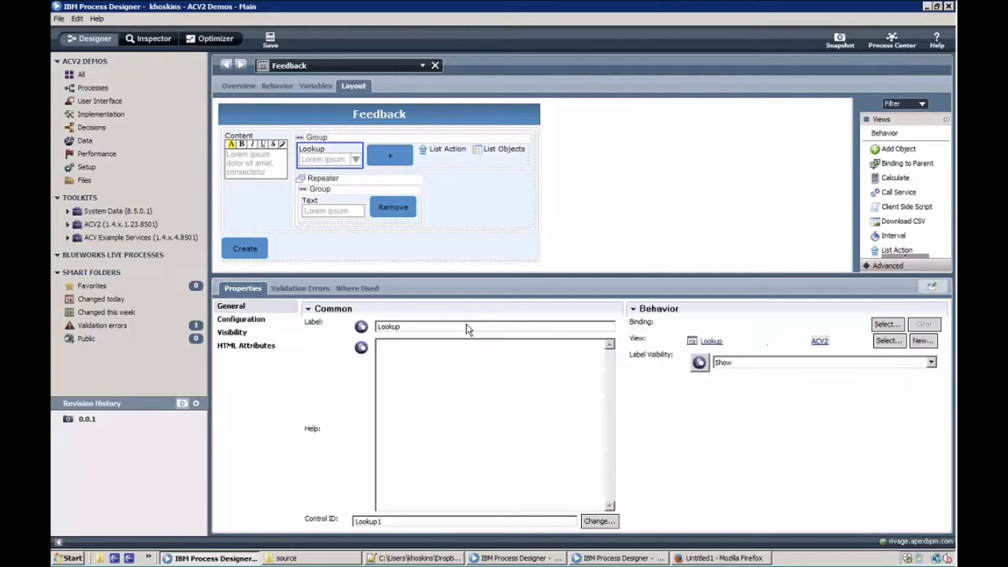
pyautogui.moveTo(466, 329); pyautogui.dragTo(347, 334)
pyautogui.write('Tags')
# Check the plus button's configuration and set Validate Entries to No for the Tags lookup.
pyautogui.click(390, 155)
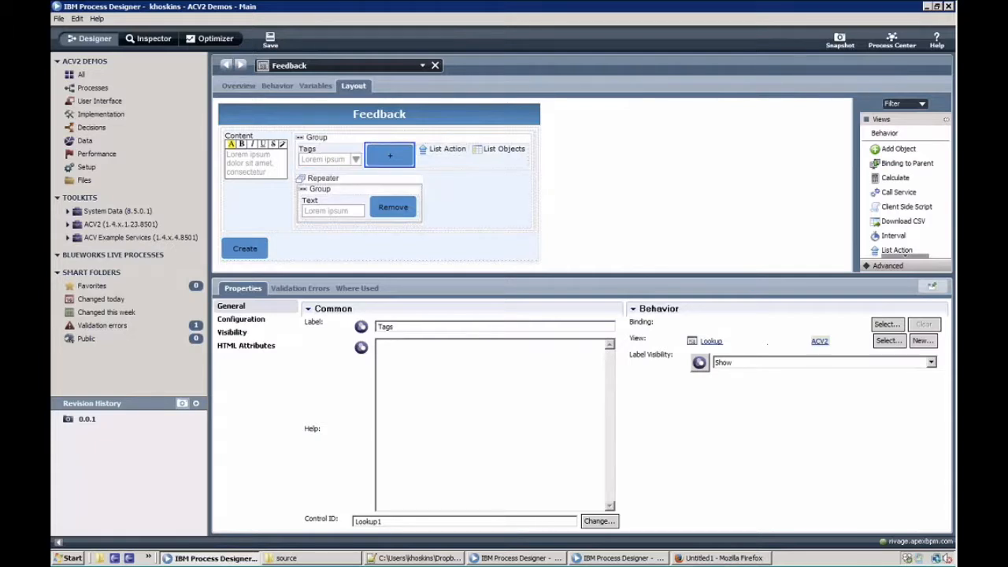
pyautogui.click(238, 320)
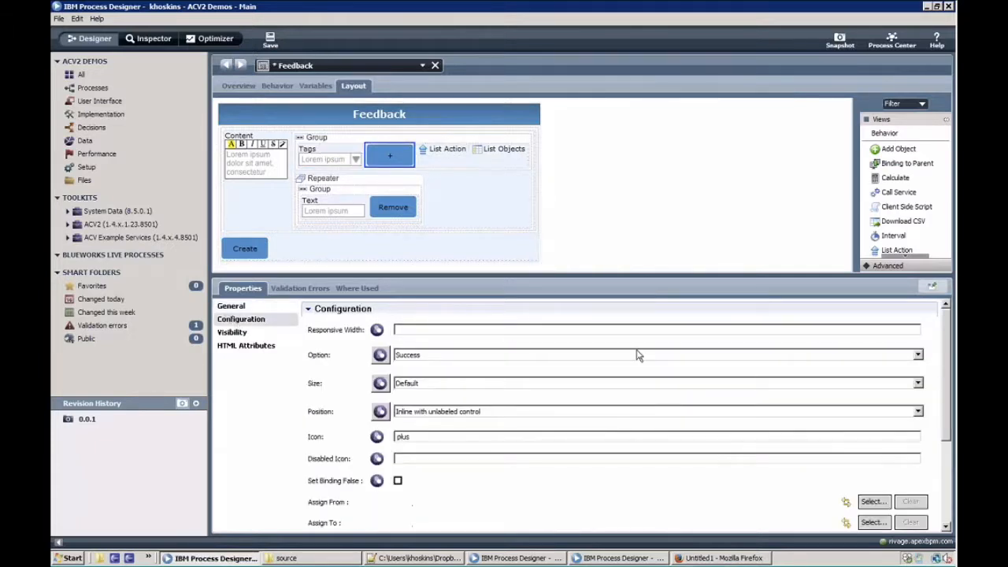
pyautogui.moveTo(945, 408); pyautogui.dragTo(937, 455)
pyautogui.scroll(-3, 504, 493)
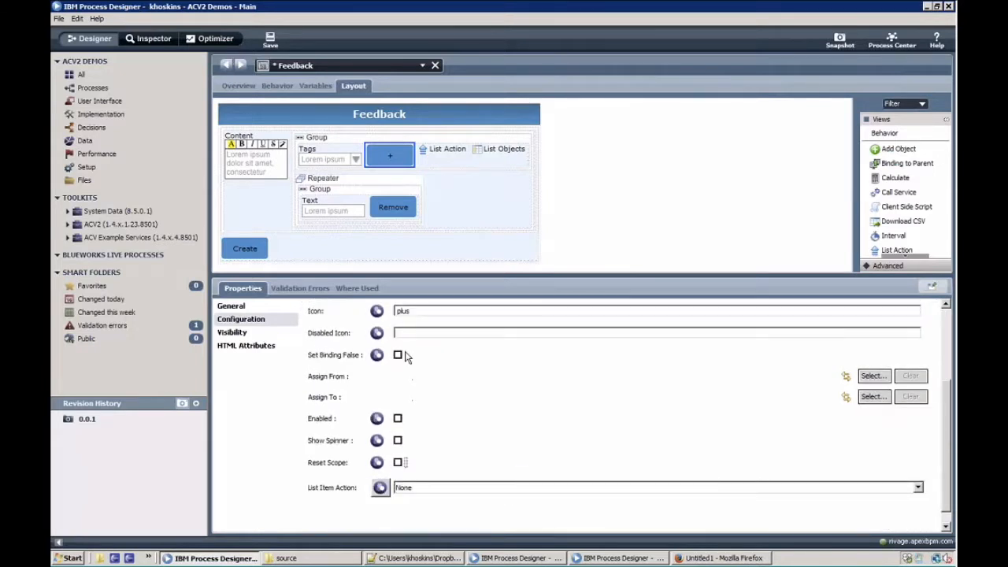
pyautogui.click(317, 161)
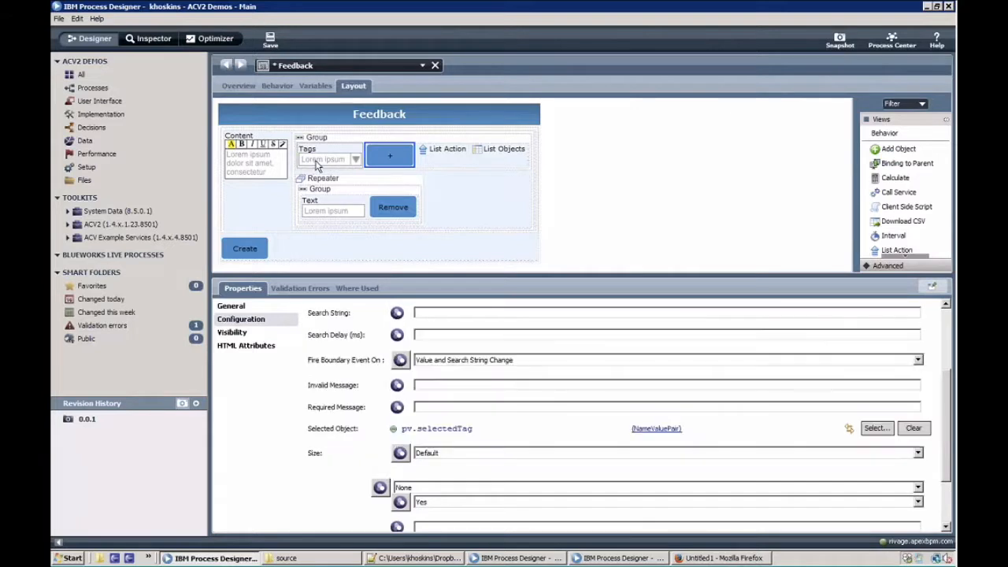
pyautogui.scroll(-3, 786, 464)
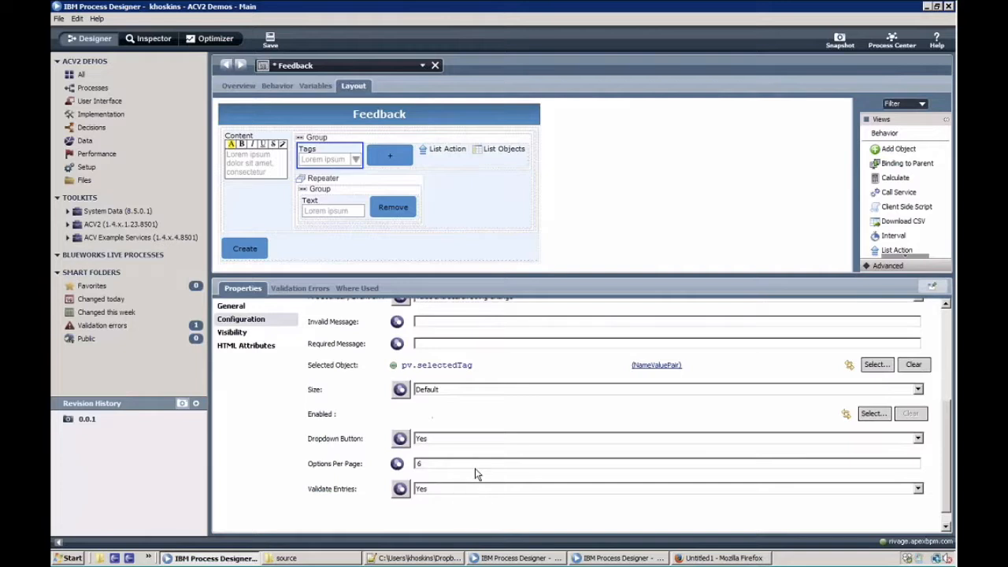
pyautogui.click(467, 489)
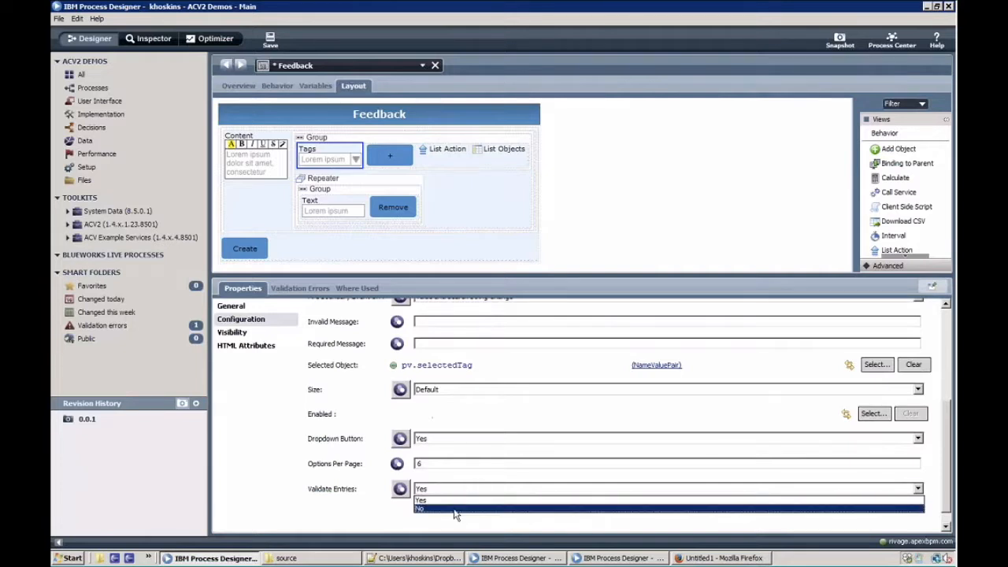
pyautogui.click(455, 509)
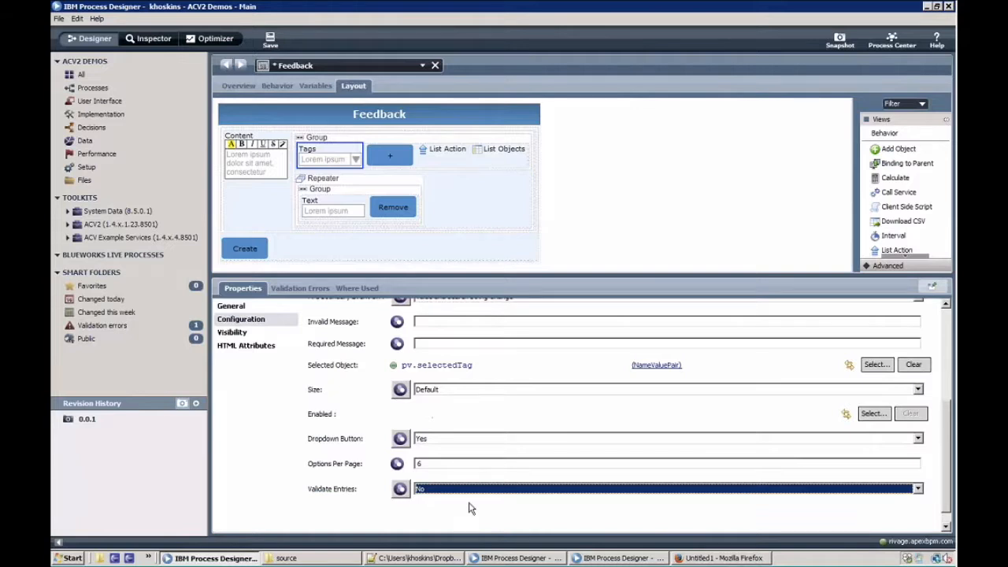
pyautogui.click(471, 509)
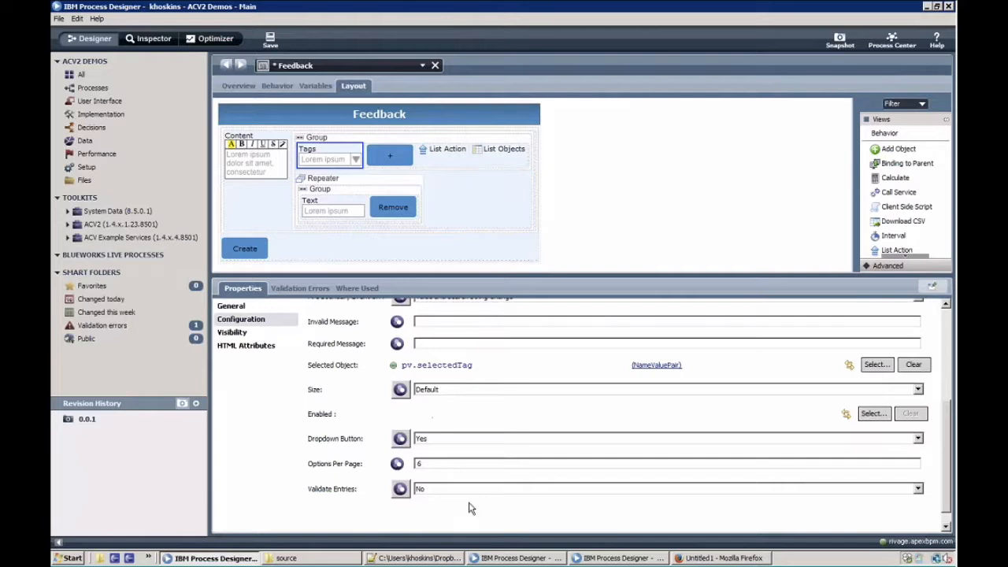
# Open the pvFeedback business object and add a Boolean parameter named triggerListAction.
pyautogui.scroll(5, 469, 509)
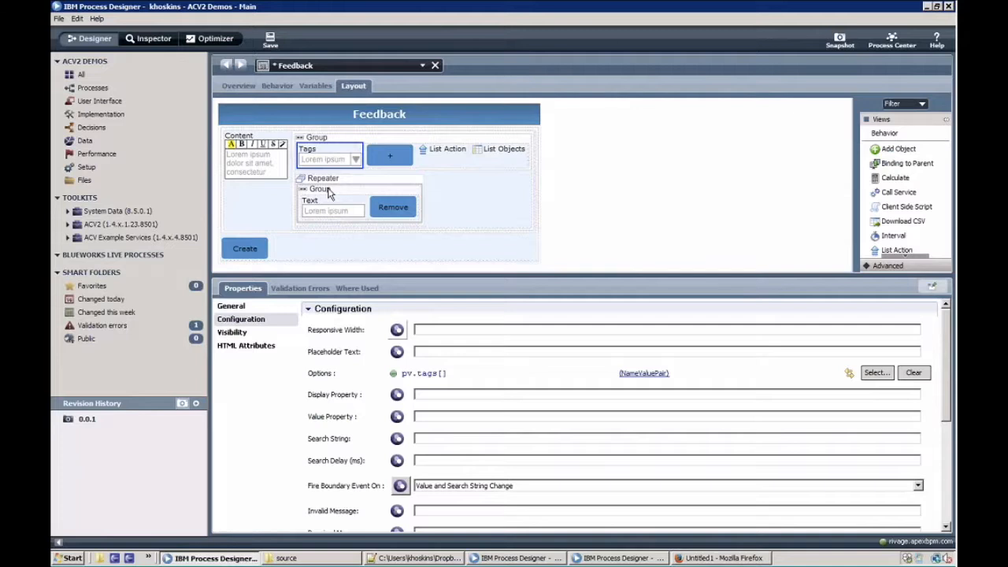
pyautogui.click(412, 159)
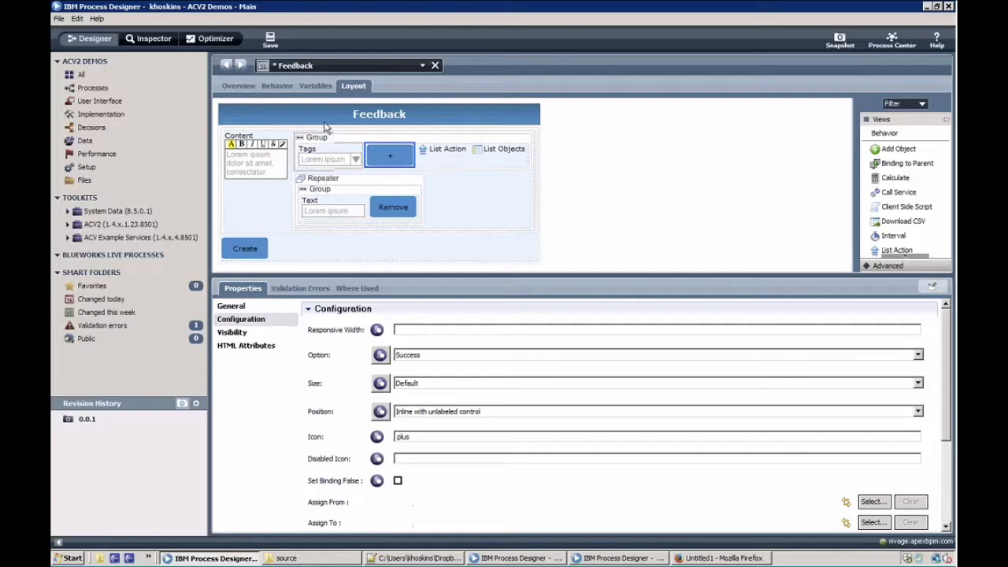
pyautogui.click(293, 66)
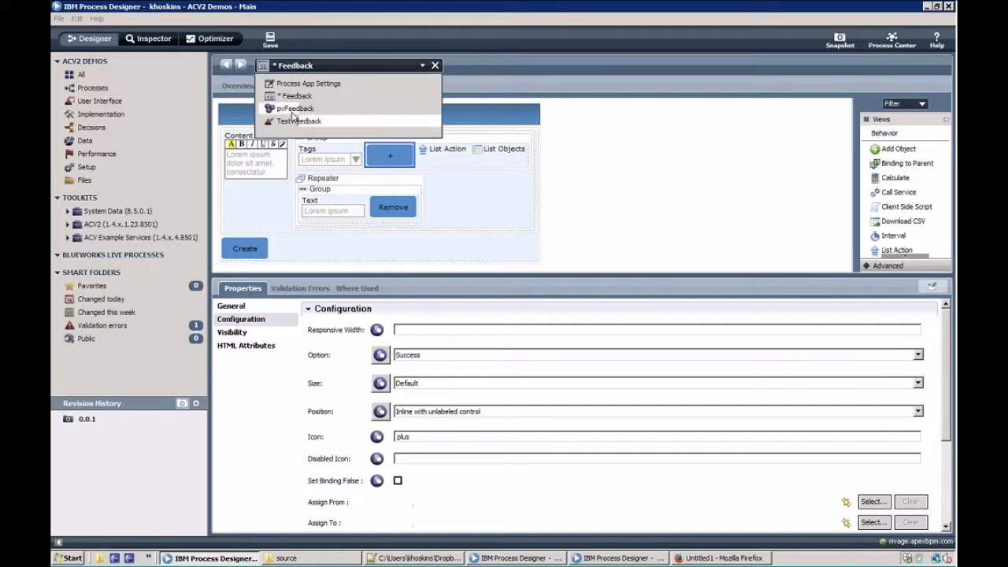
pyautogui.click(295, 109)
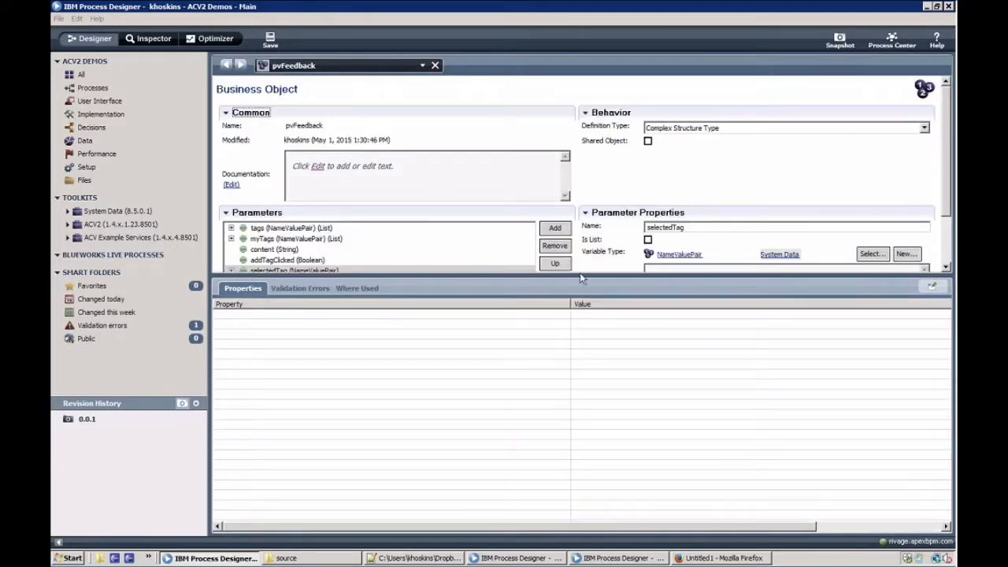
pyautogui.click(329, 273)
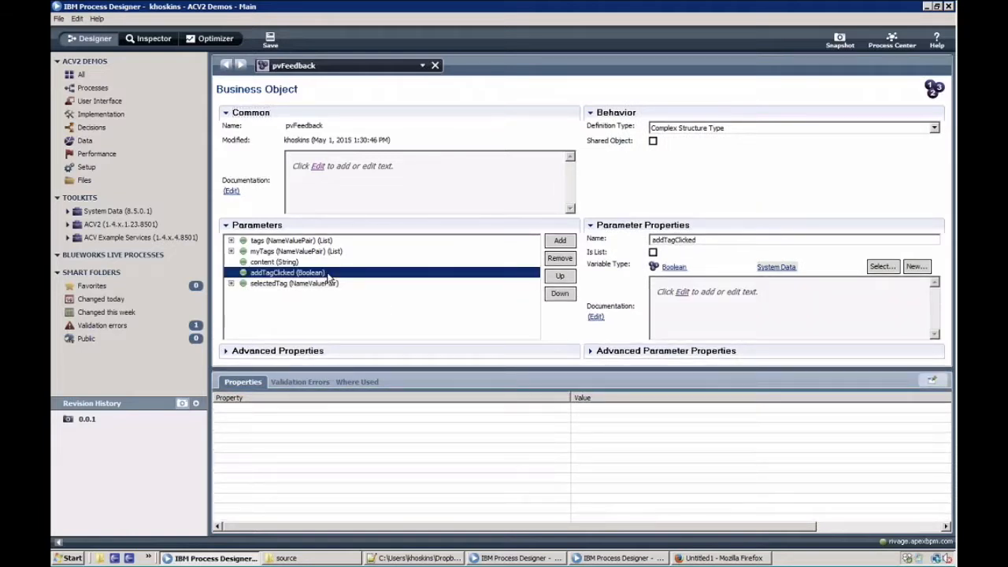
pyautogui.click(557, 245)
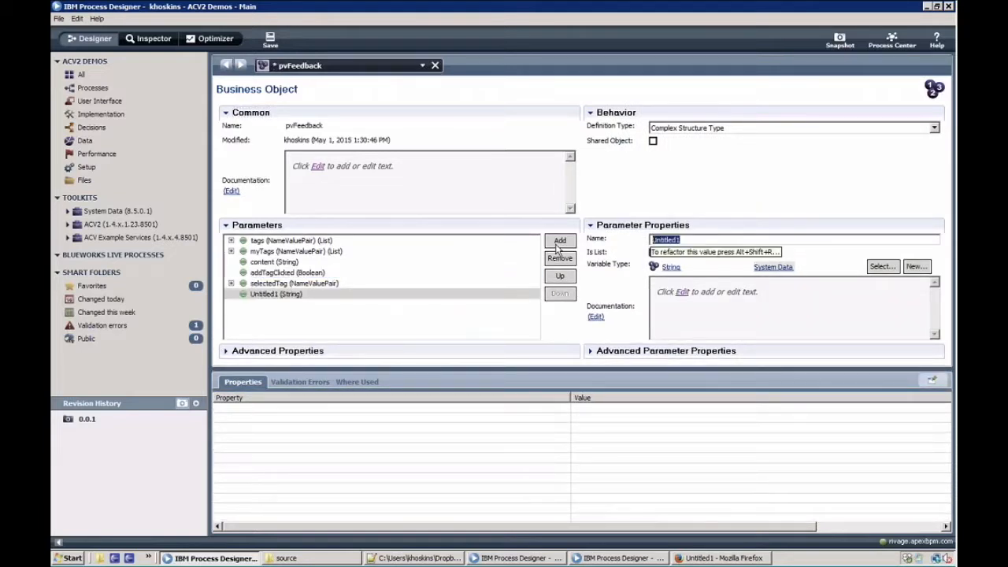
pyautogui.write('trigger')
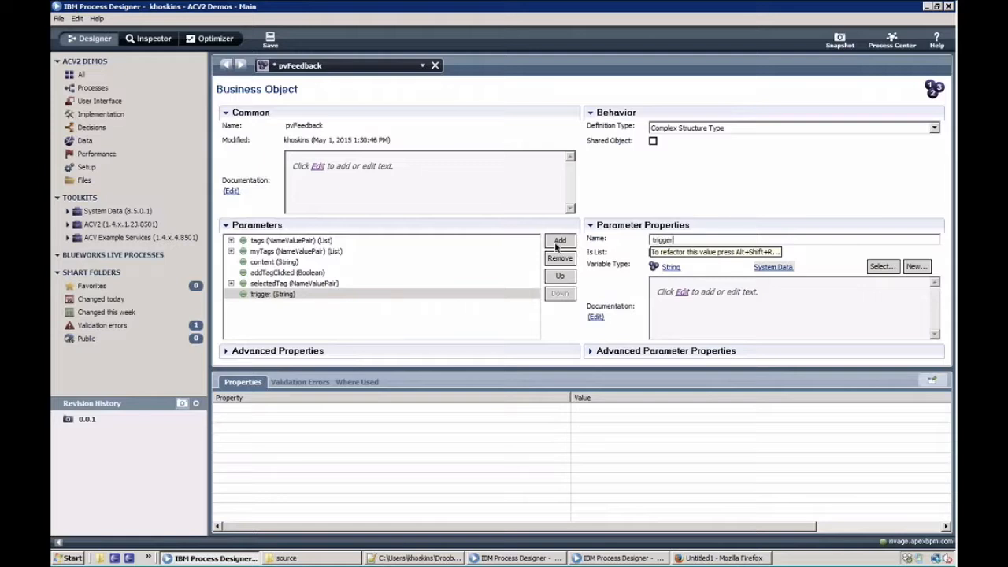
pyautogui.write('ListAction')
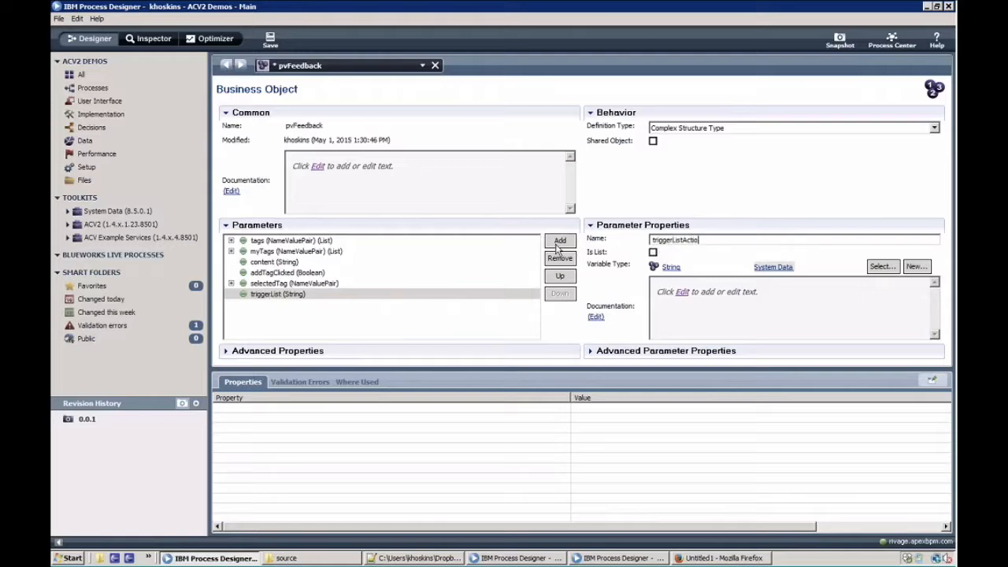
pyautogui.click(882, 266)
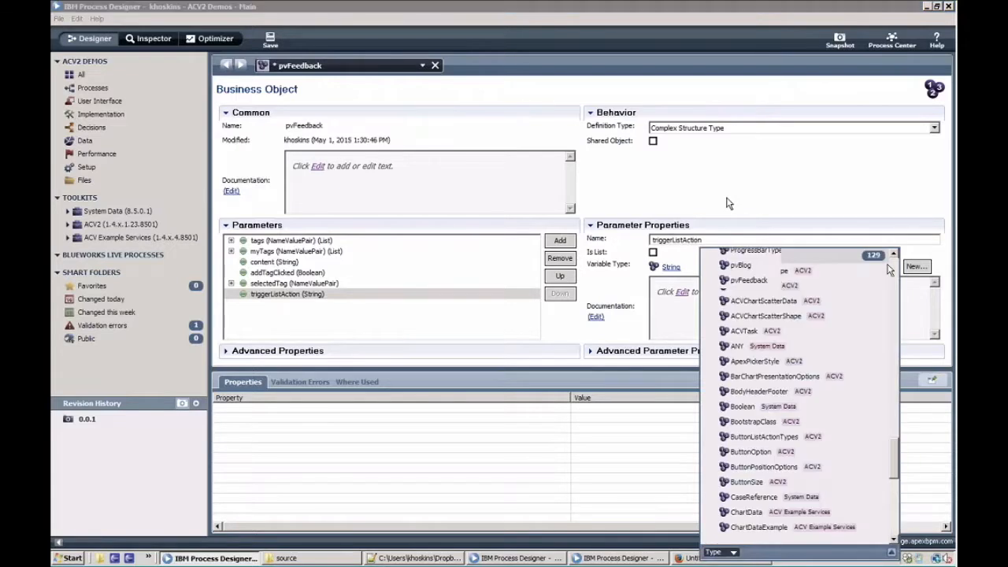
pyautogui.write('bool')
pyautogui.press('Return')
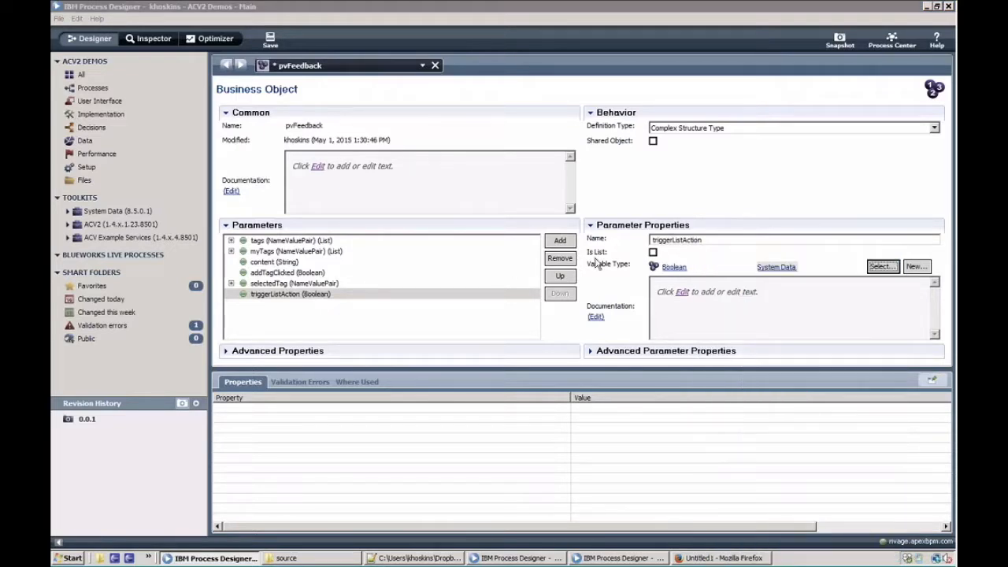
# Add another Boolean parameter named triggerAddTag to pvFeedback.
pyautogui.click(560, 240)
pyautogui.write('tri')
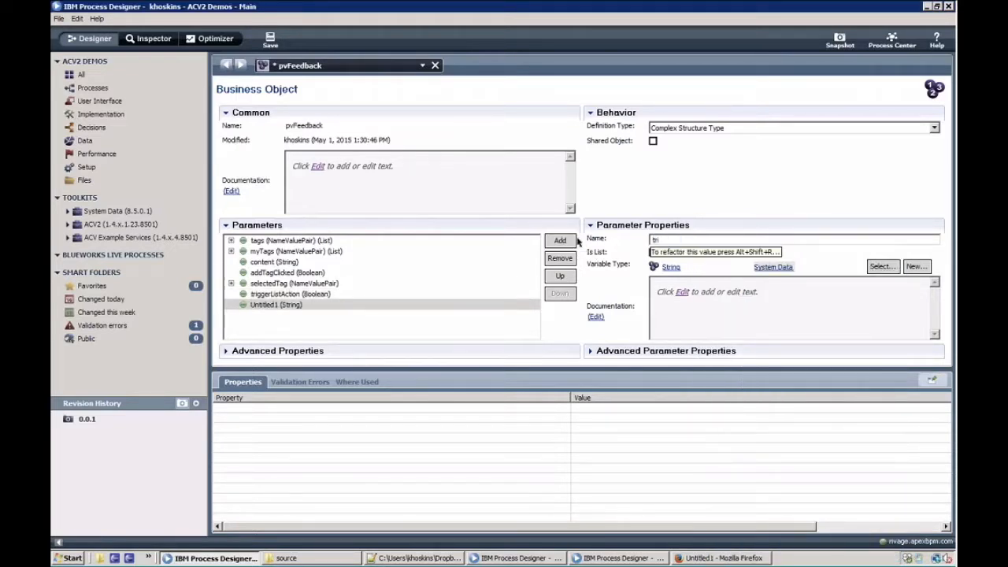
pyautogui.write('ggerAddTag')
pyautogui.click(887, 267)
pyautogui.write('bool')
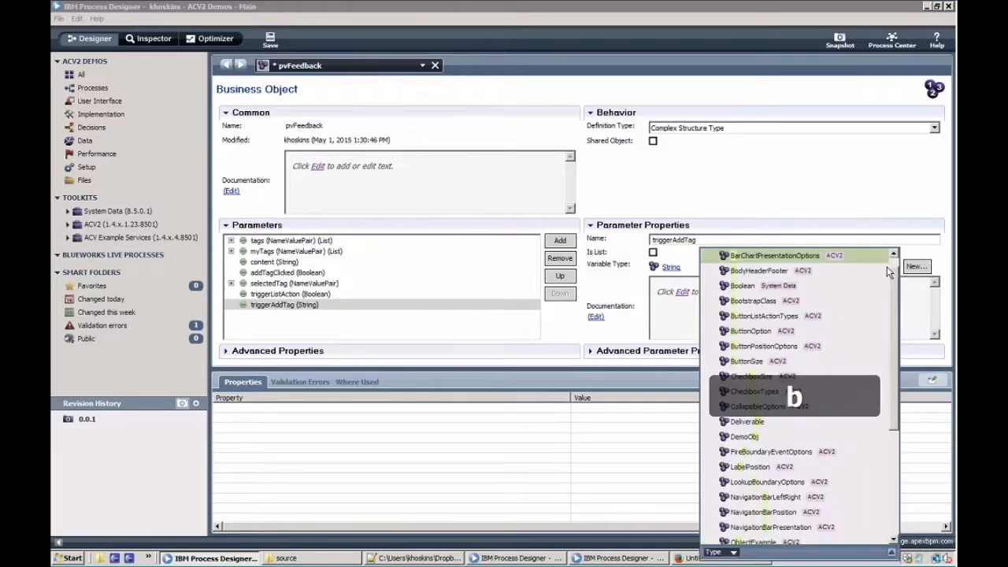
pyautogui.press('Return')
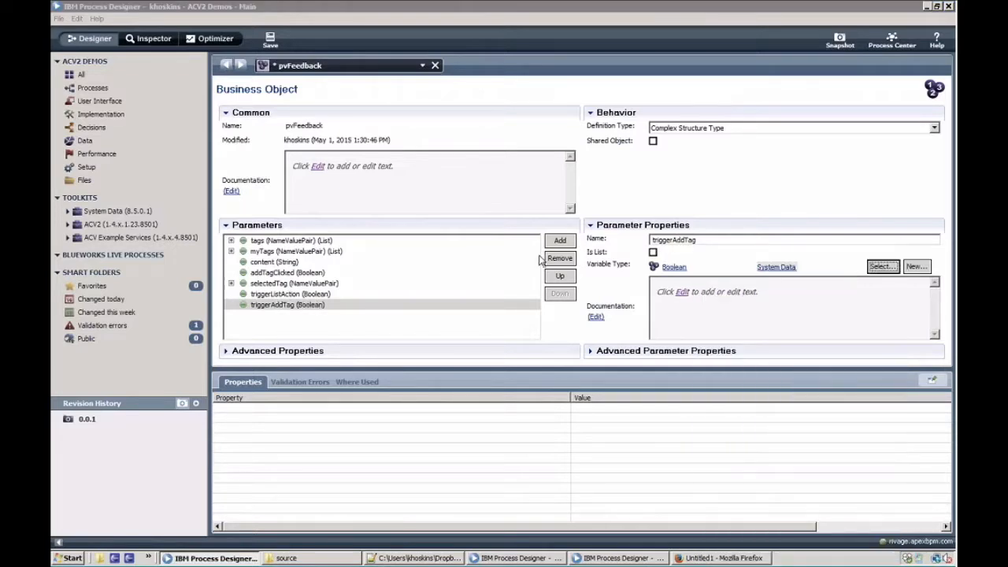
# Add a String parameter named tagName to pvFeedback, then save and close the business object.
pyautogui.click(566, 243)
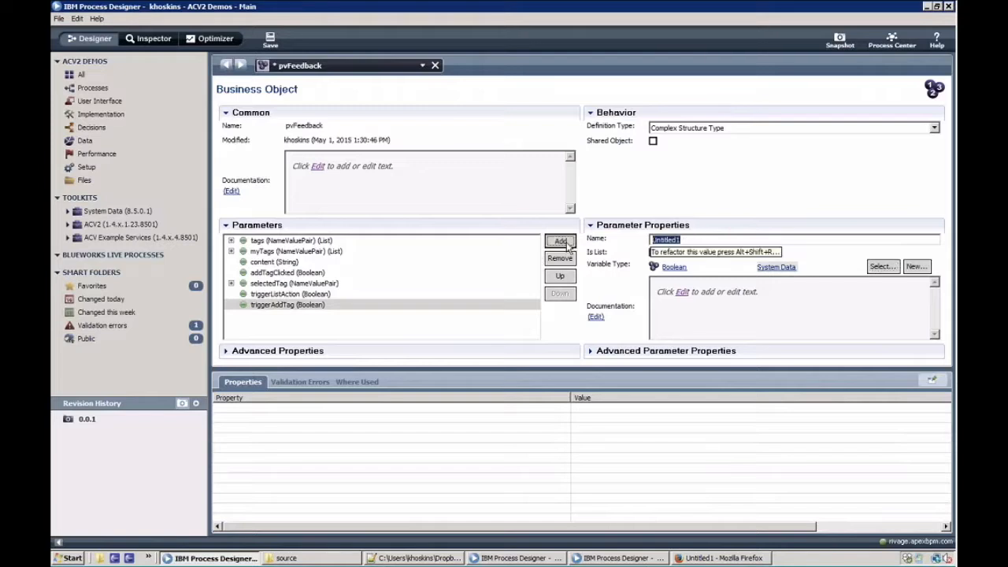
pyautogui.write('tagN')
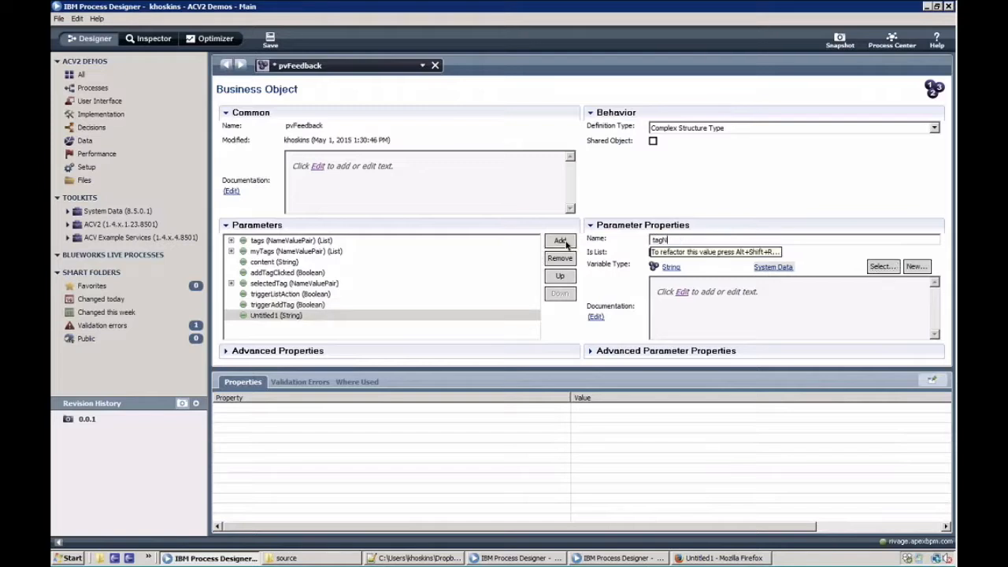
pyautogui.write('ame')
pyautogui.click(270, 40)
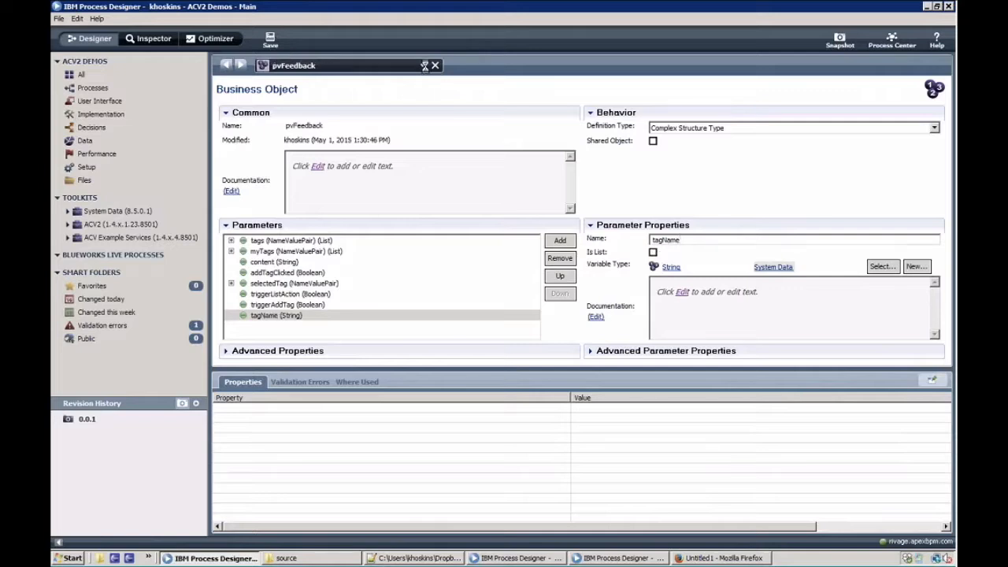
pyautogui.click(435, 65)
# Bind the Tags lookup in the Feedback layout to pv.tagName.
pyautogui.click(349, 153)
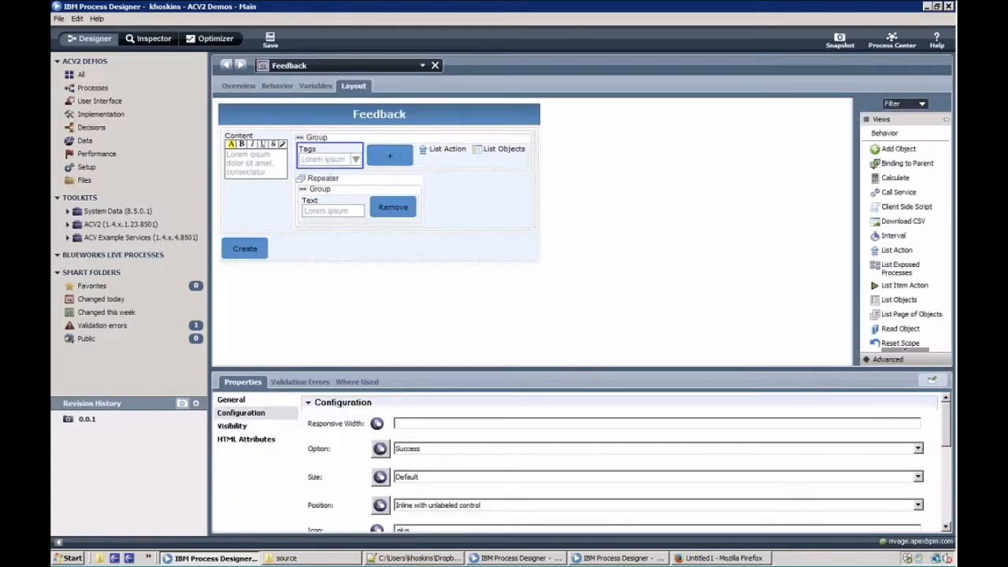
pyautogui.click(233, 400)
pyautogui.click(888, 417)
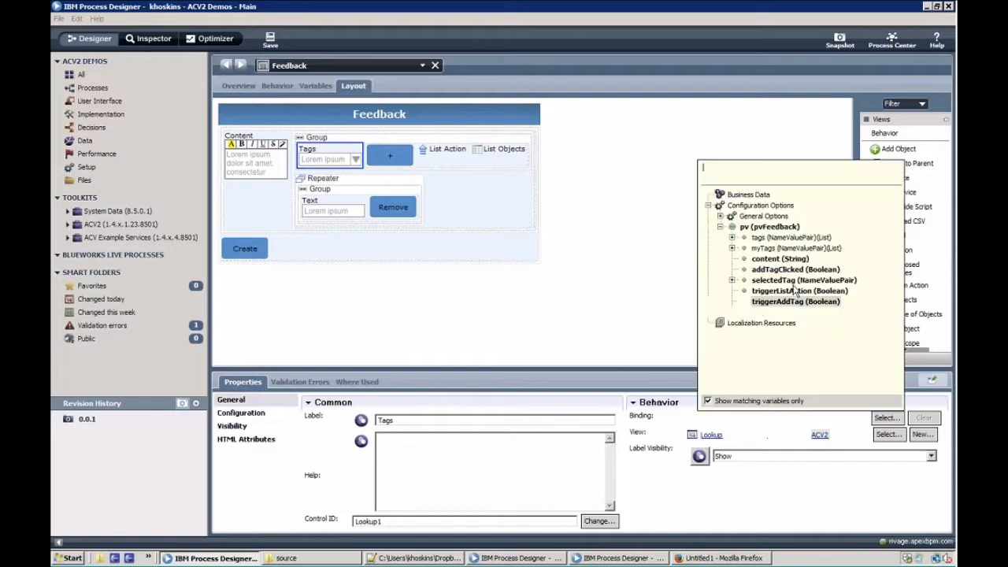
pyautogui.click(791, 312)
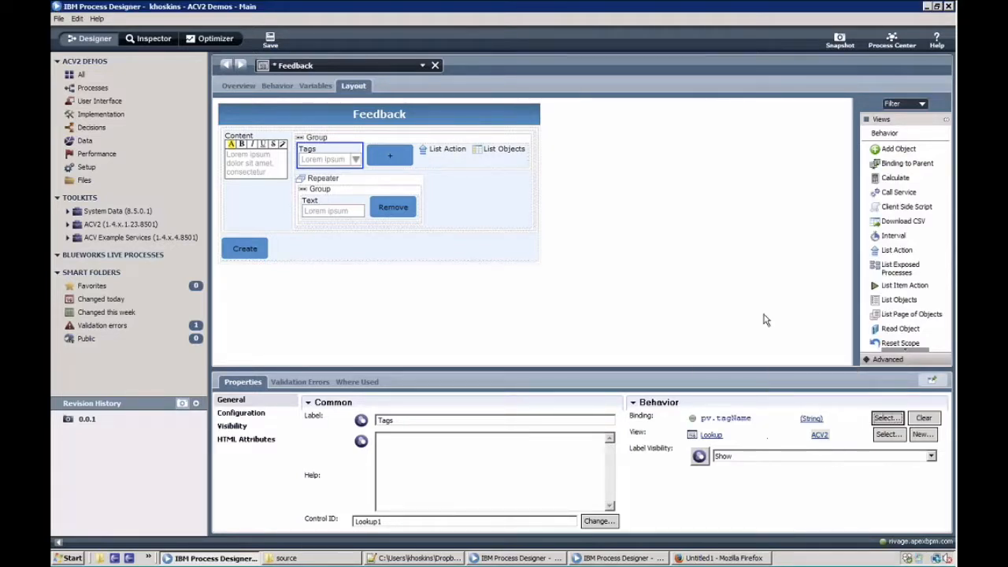
# Change the List Action control's binding to pv.triggerListAction.
pyautogui.click(431, 158)
pyautogui.click(886, 417)
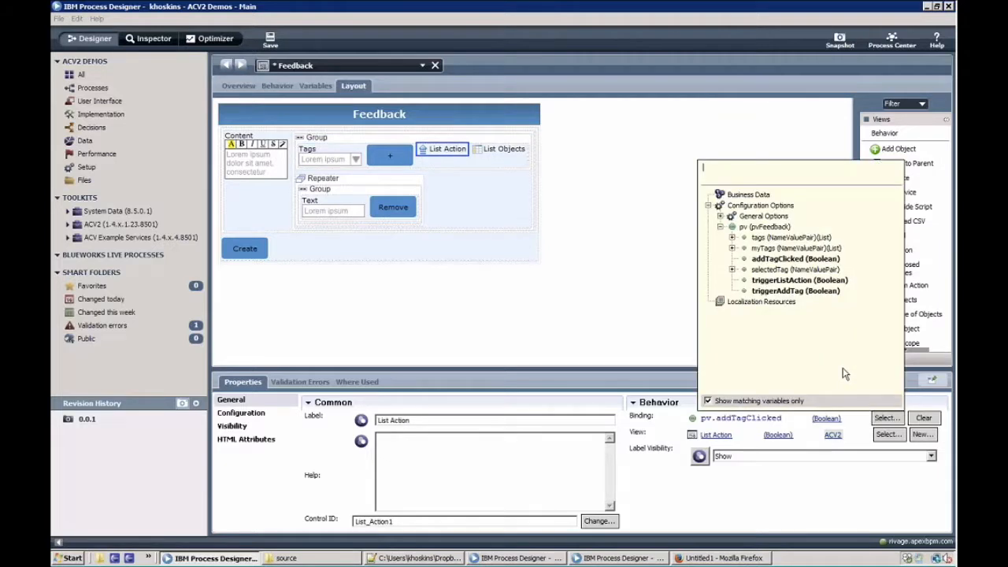
pyautogui.click(781, 282)
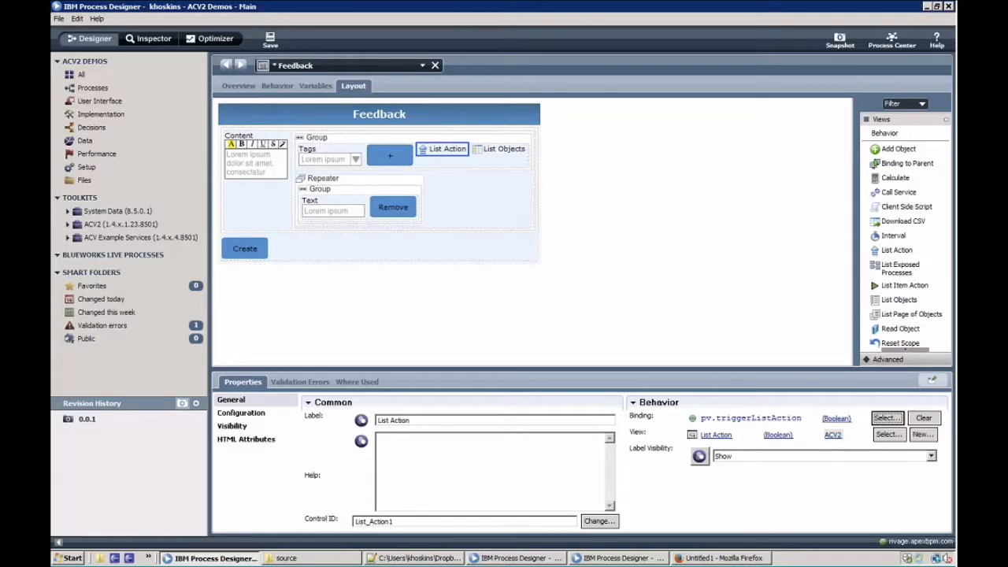
pyautogui.click(503, 150)
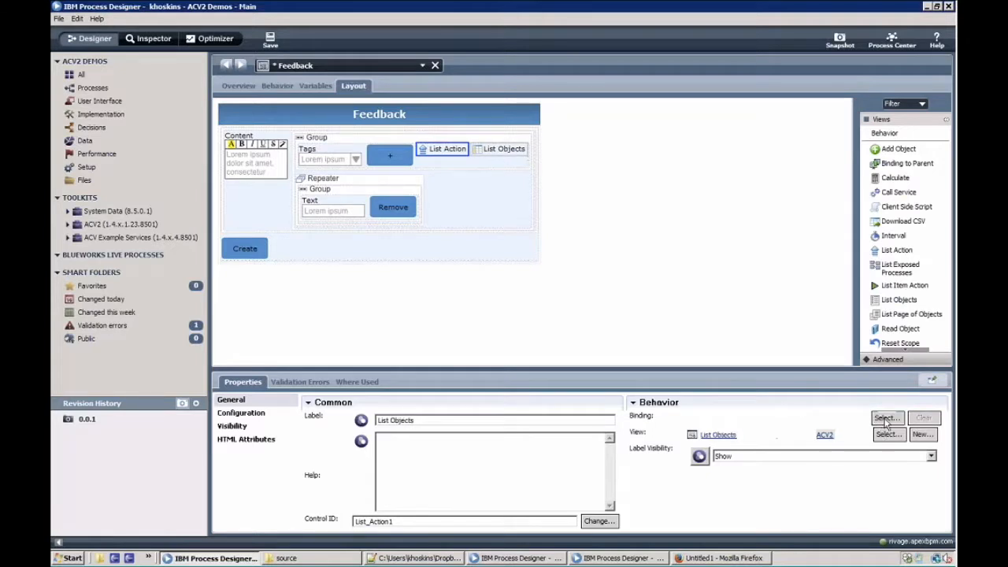
pyautogui.click(886, 417)
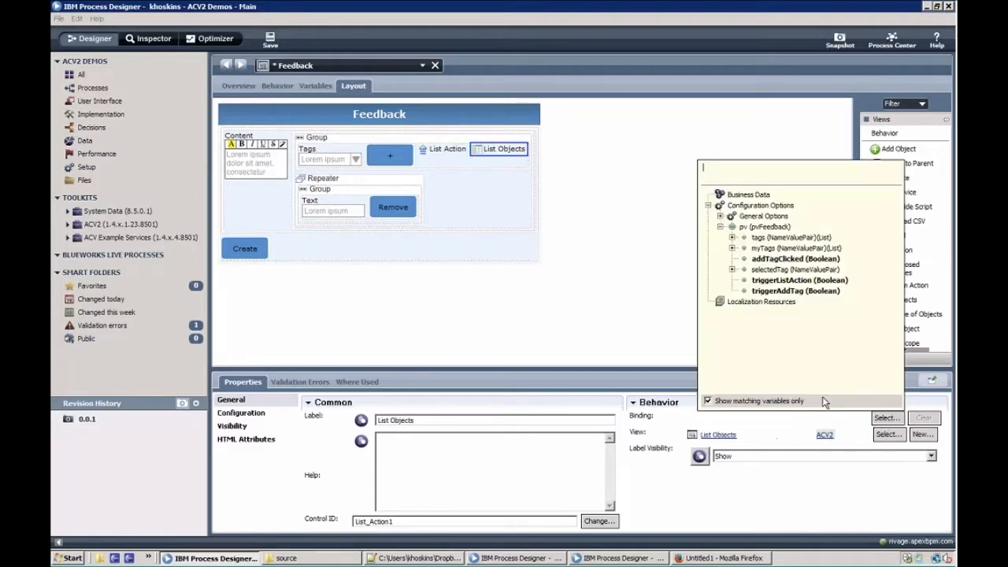
pyautogui.click(505, 154)
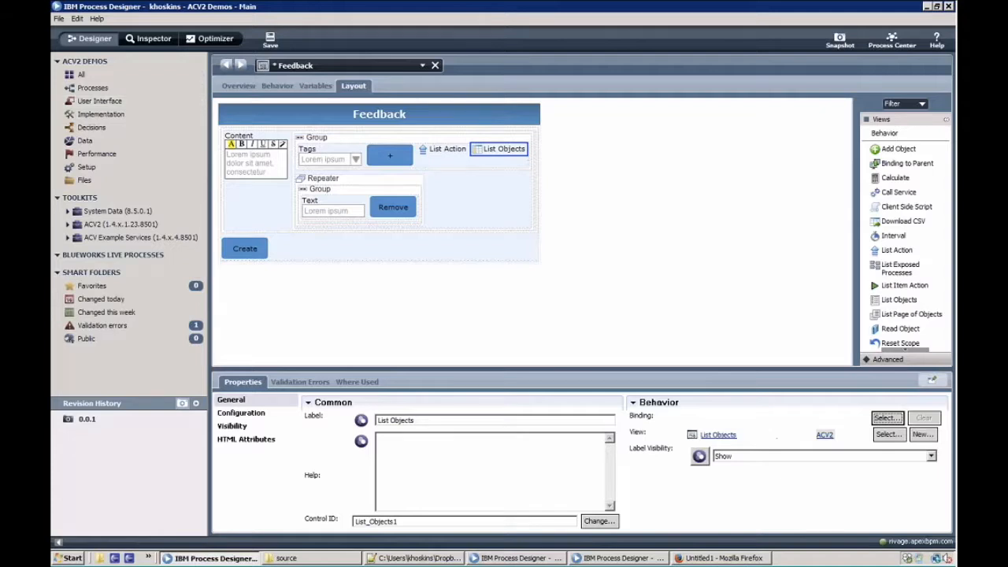
# Create a new coach view named "Add New Tag" under User Interface.
pyautogui.click(202, 101)
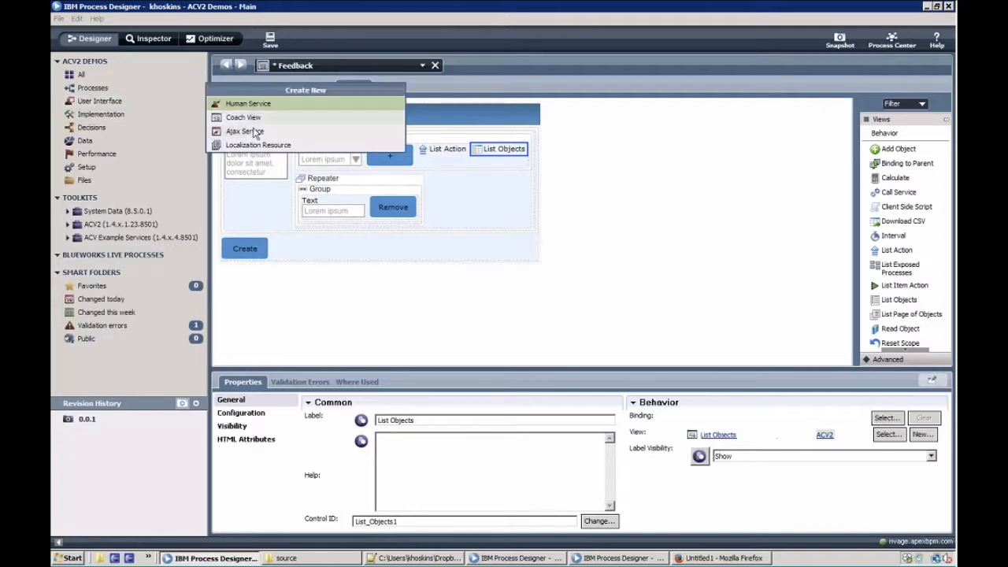
pyautogui.click(252, 117)
pyautogui.moveTo(294, 38); pyautogui.dragTo(333, 231)
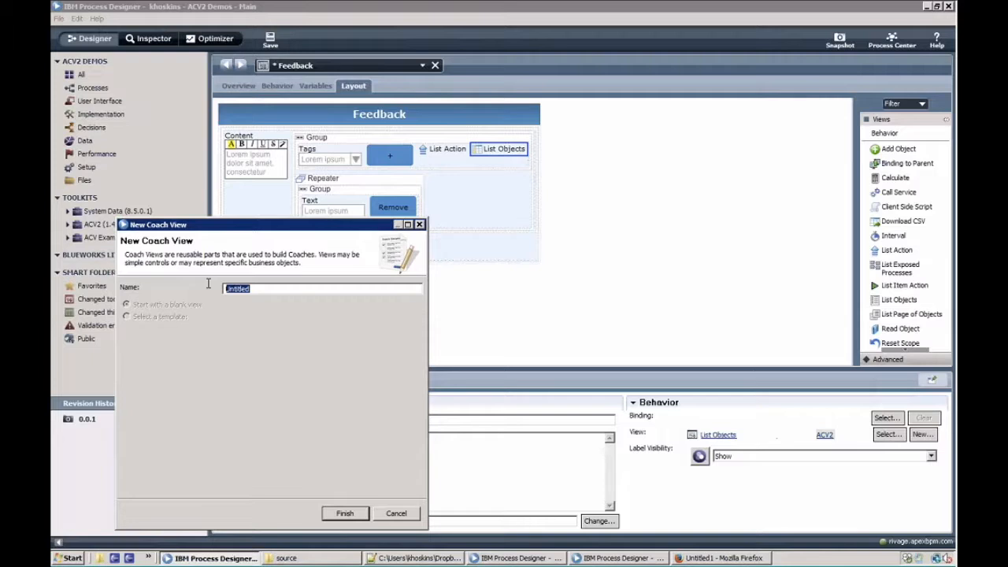
pyautogui.write('Ac')
pyautogui.write('d New Tag')
pyautogui.click(347, 513)
# Declare a business data variable named trigger of type Boolean for the Add New Tag view.
pyautogui.click(310, 86)
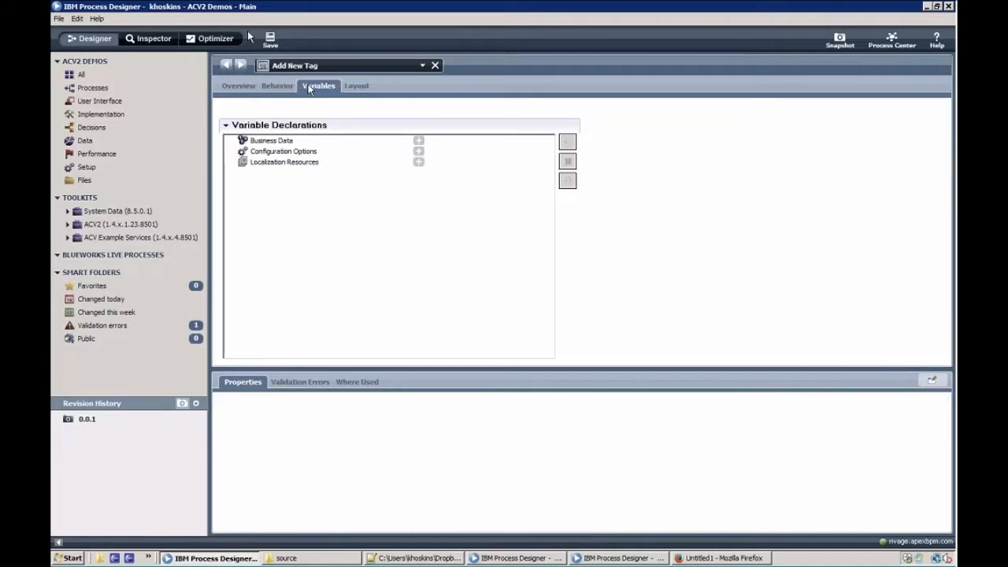
pyautogui.click(418, 140)
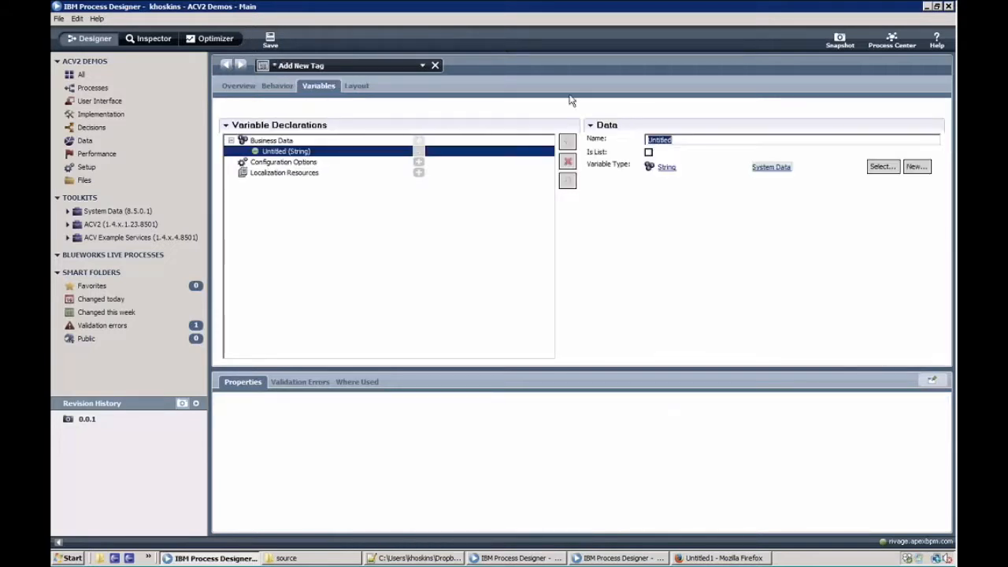
pyautogui.write('tagl')
pyautogui.press('BackSpace')
pyautogui.press('BackSpace')
pyautogui.write('igg')
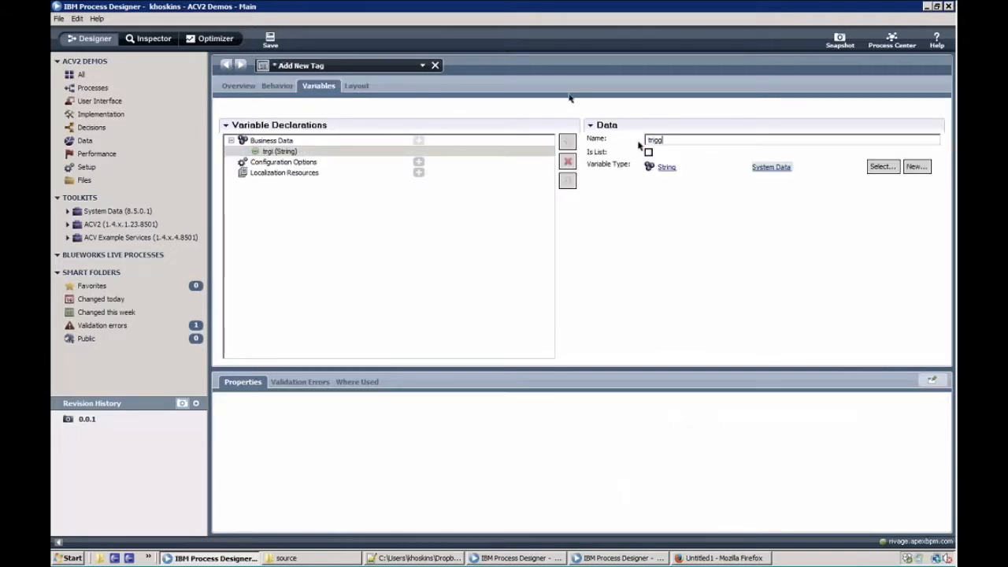
pyautogui.write('er')
pyautogui.click(891, 168)
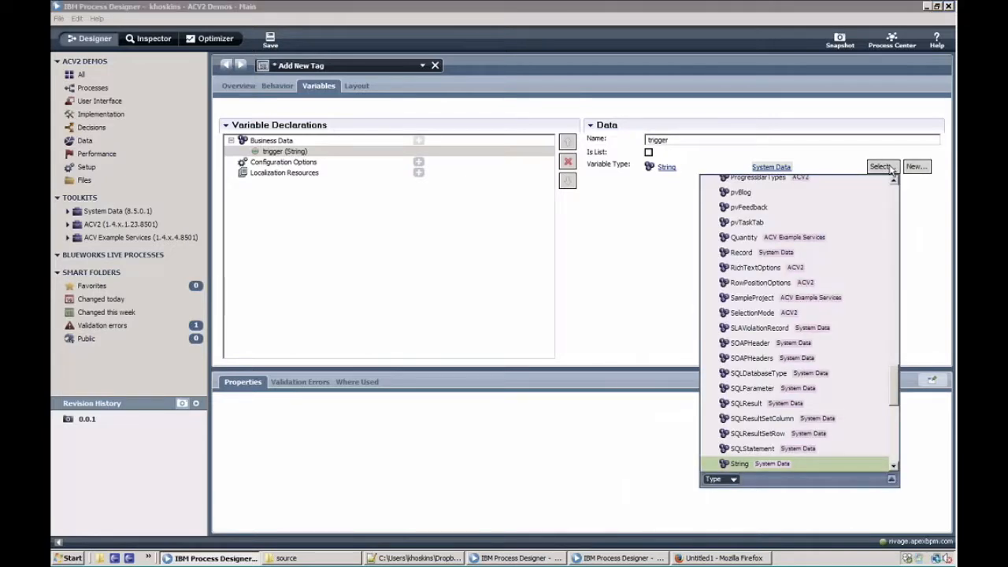
pyautogui.write('bool')
pyautogui.click(846, 199)
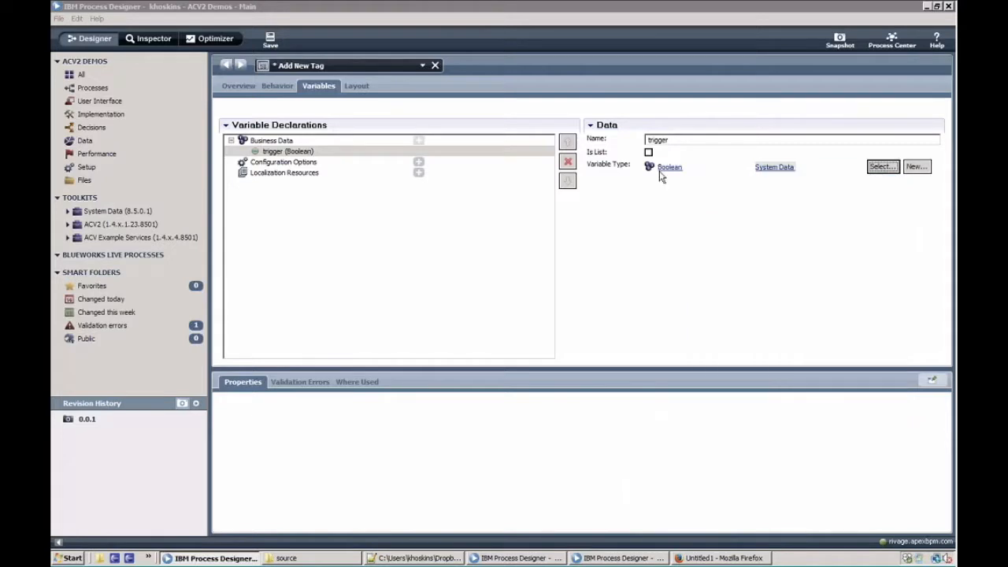
# Add a configuration option named service of type Service to the Add New Tag view.
pyautogui.click(420, 162)
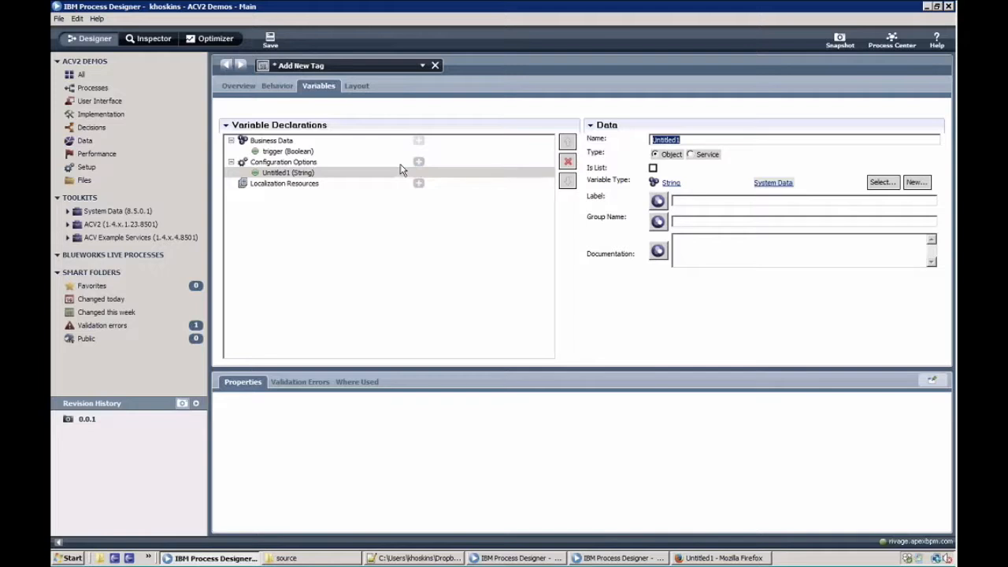
pyautogui.write('service')
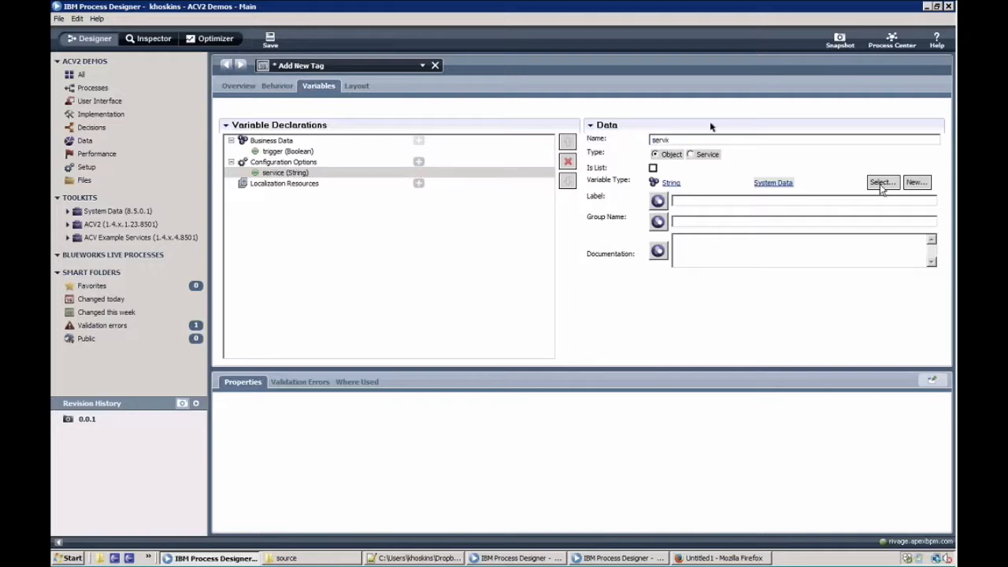
pyautogui.click(691, 155)
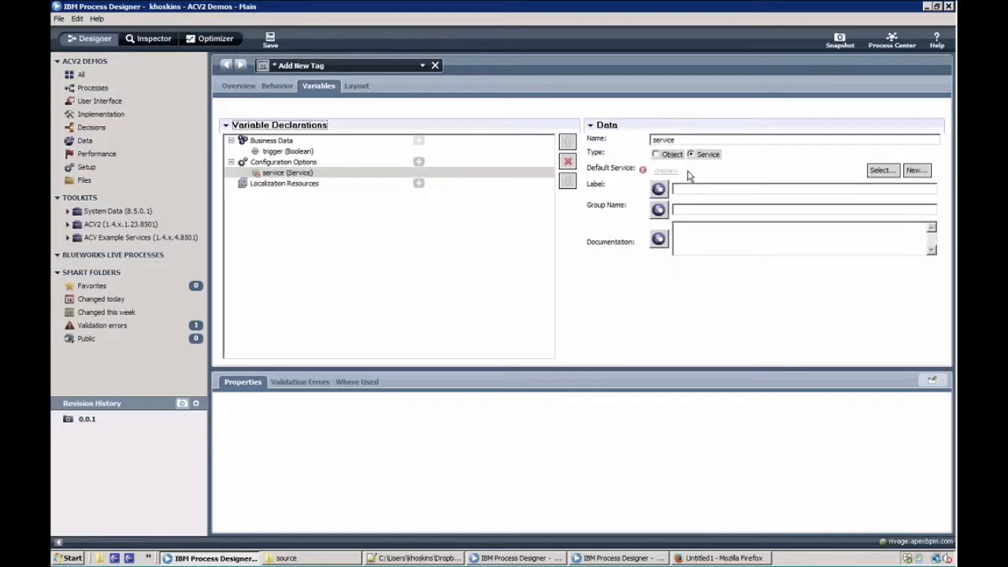
# Create a new Ajax service named "Add New Tag" as the option's default service and connect its Start event to End.
pyautogui.click(915, 171)
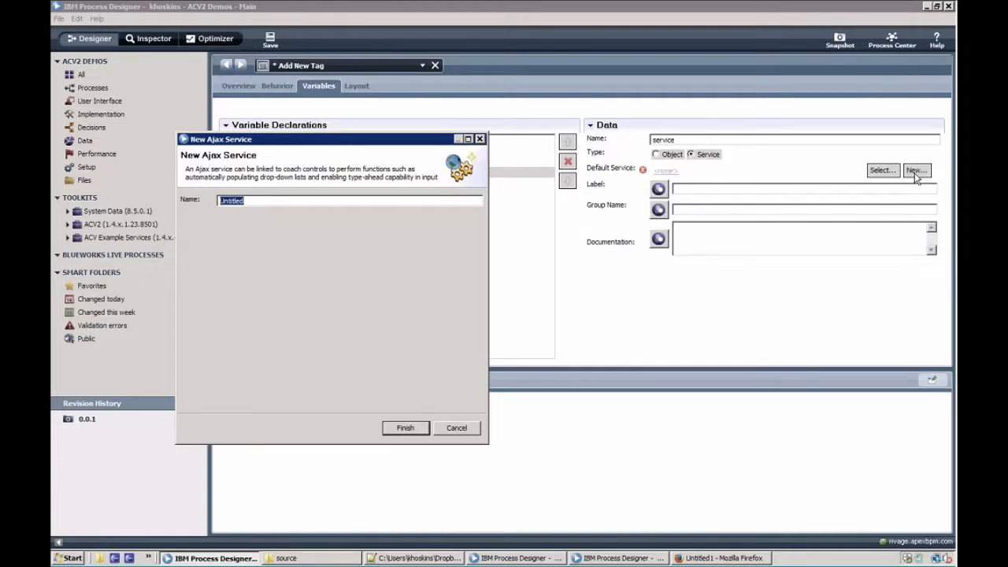
pyautogui.write('Add New Tag')
pyautogui.click(400, 426)
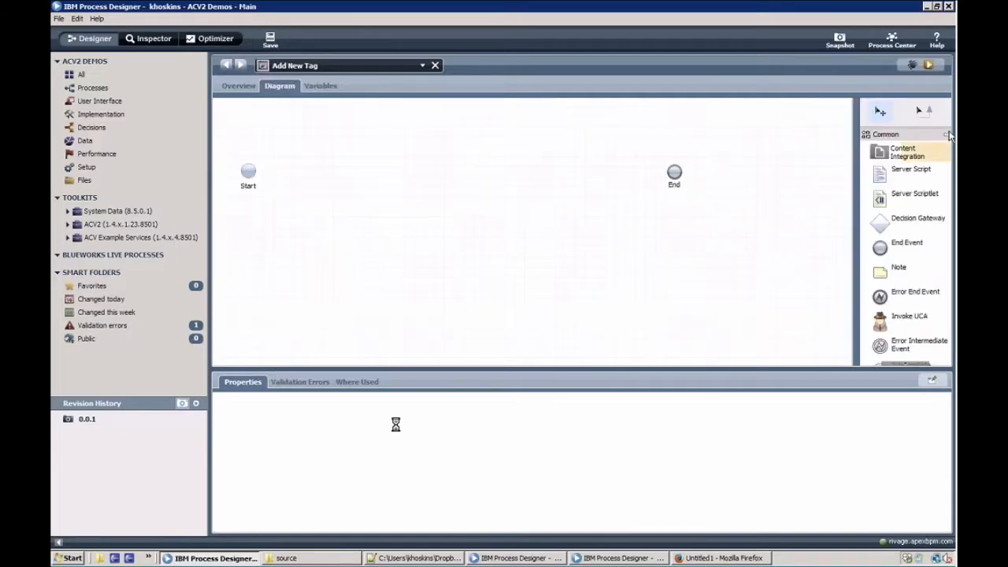
pyautogui.click(922, 111)
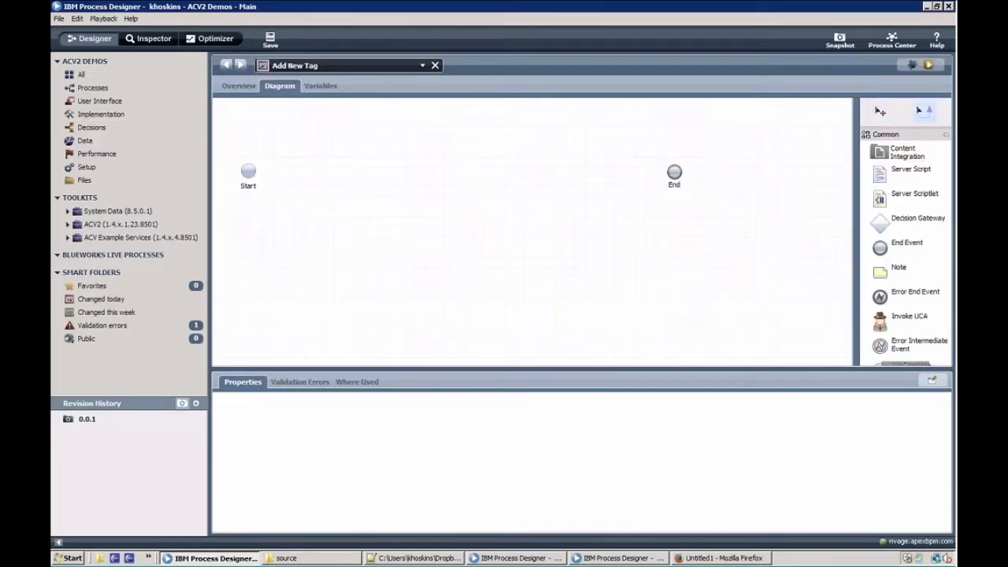
pyautogui.moveTo(248, 171); pyautogui.dragTo(671, 174)
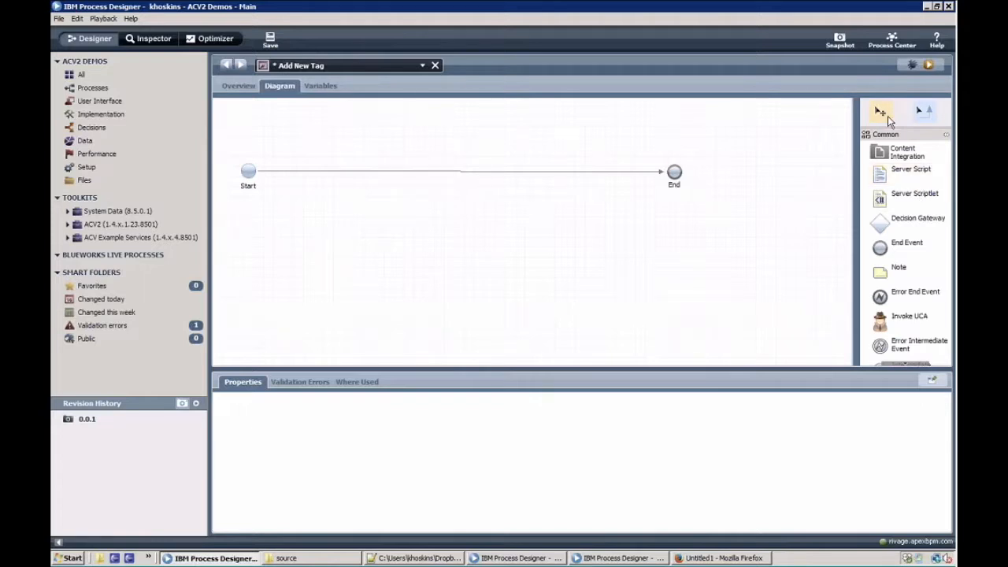
# Add a String input variable named name to the Add New Tag service.
pyautogui.click(325, 88)
pyautogui.click(549, 126)
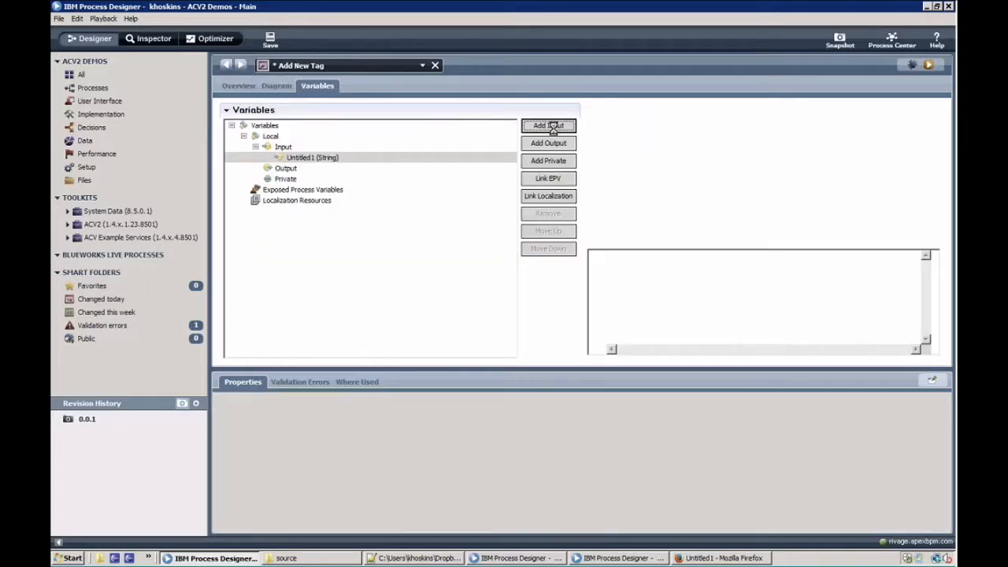
pyautogui.write('na')
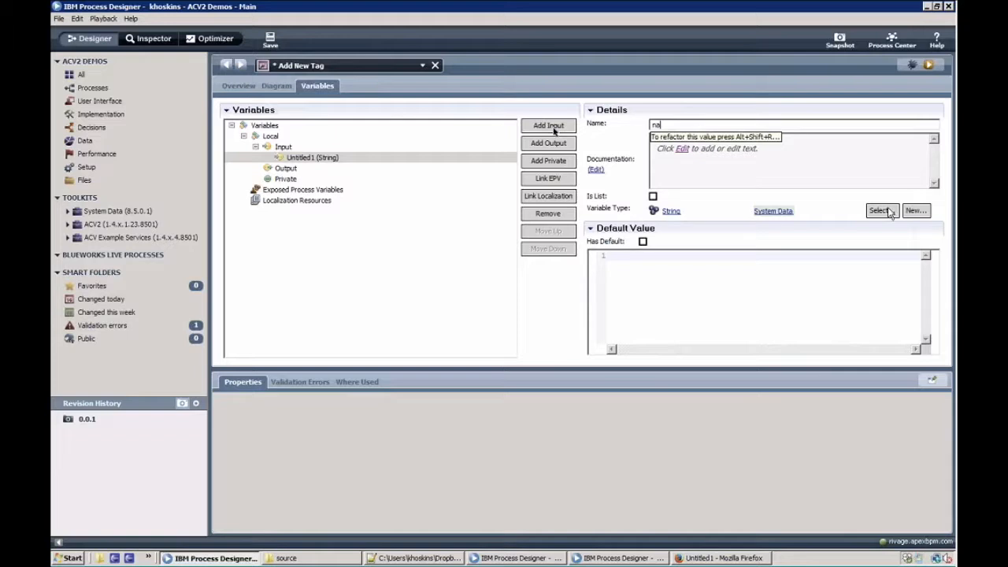
pyautogui.write('me')
# Add an output variable named isCompleteTrue of type Boolean to the service.
pyautogui.click(542, 145)
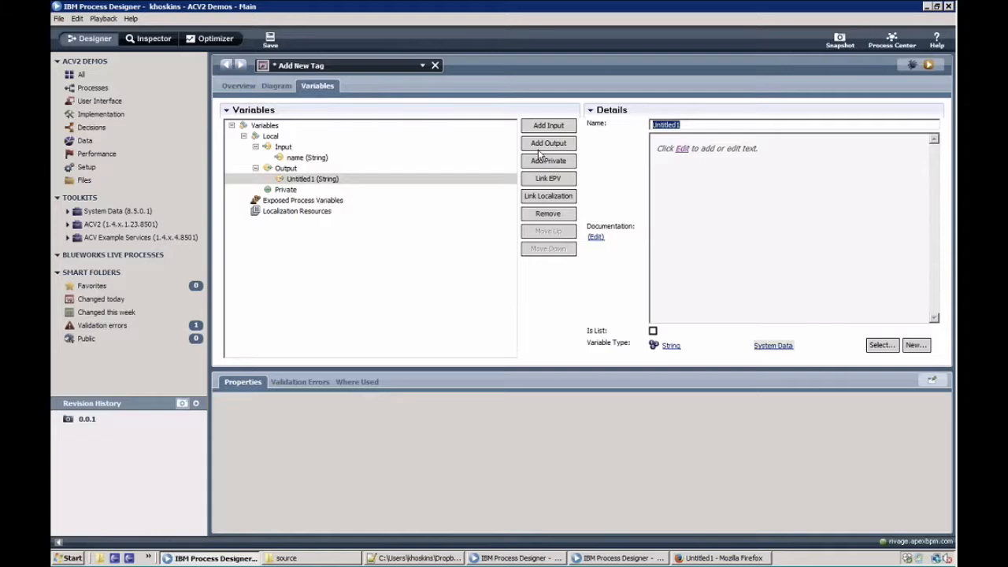
pyautogui.write('isComplete')
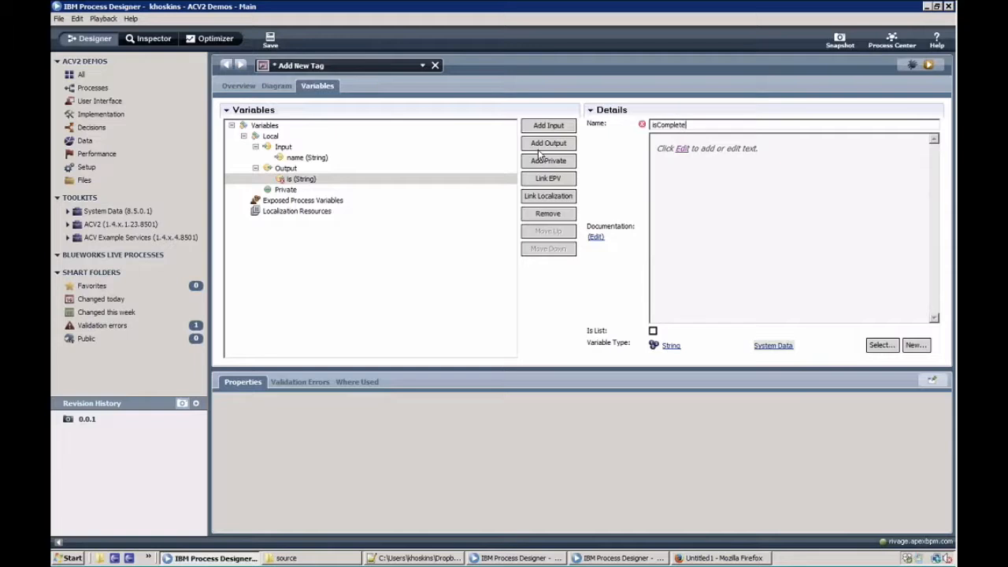
pyautogui.write('True')
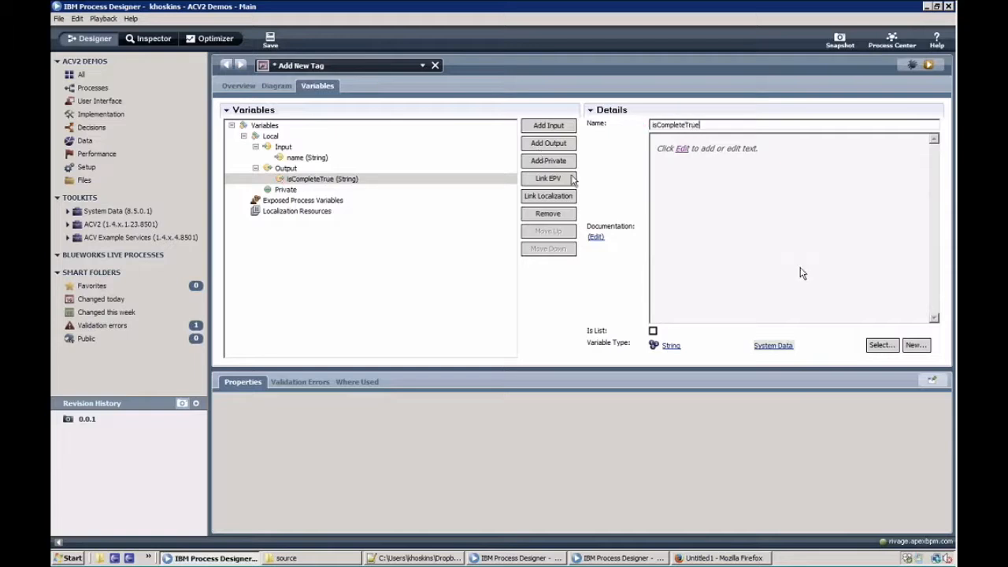
pyautogui.click(890, 346)
pyautogui.write('bool')
pyautogui.click(751, 51)
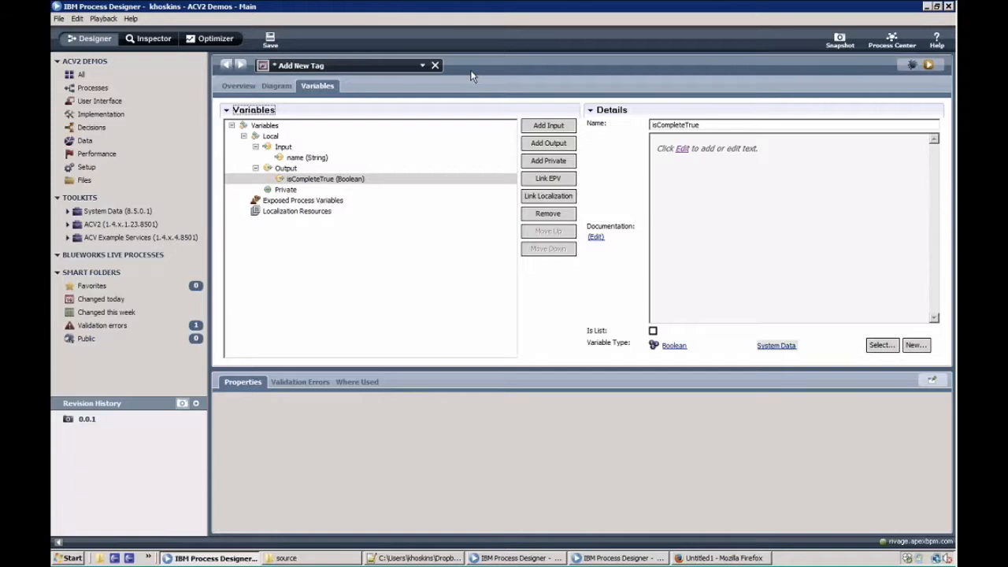
# Place a server script between Start and End in the service diagram and wire the flow through it.
pyautogui.click(280, 86)
pyautogui.moveTo(905, 171); pyautogui.dragTo(473, 152)
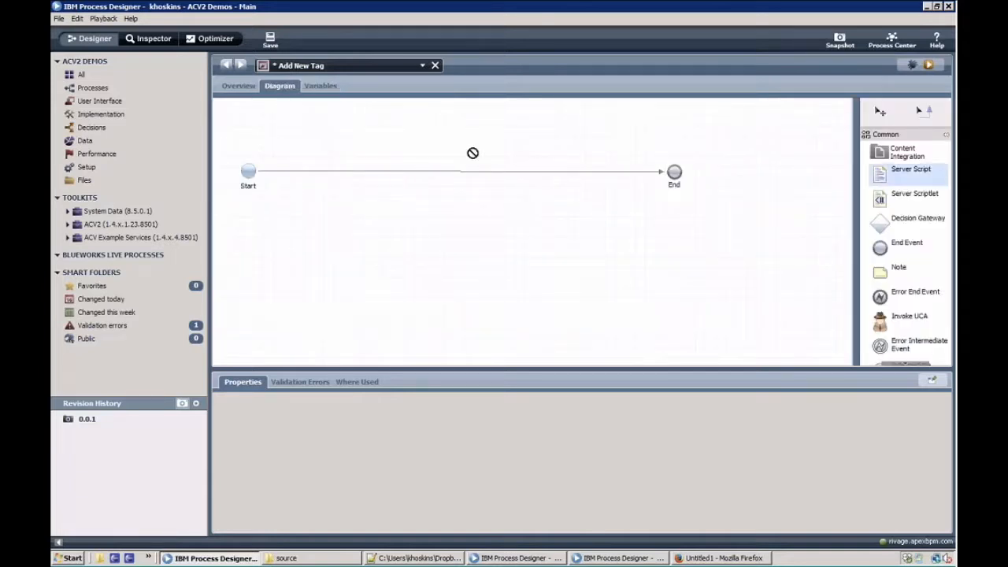
pyautogui.click(662, 173)
pyautogui.moveTo(661, 173); pyautogui.dragTo(402, 172)
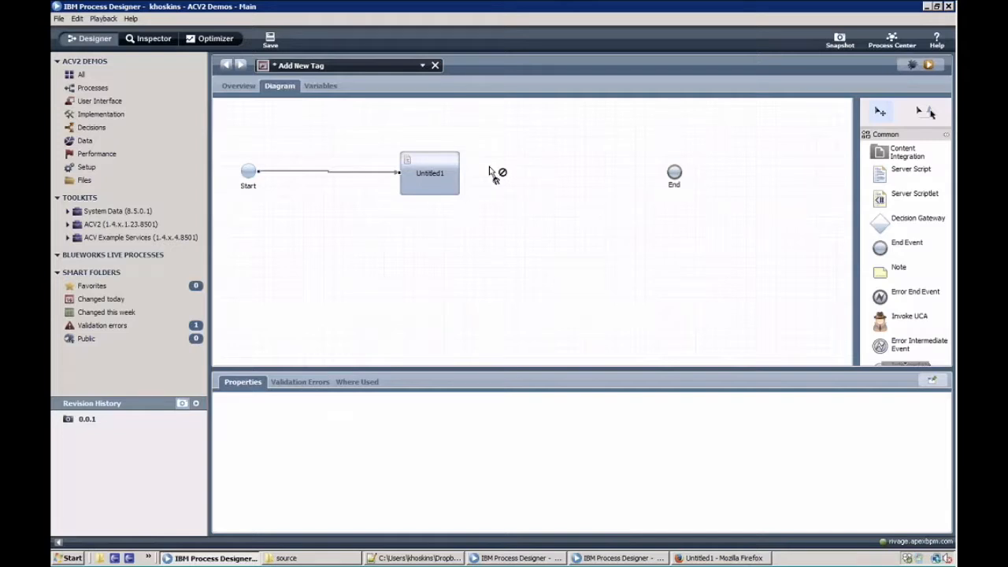
pyautogui.moveTo(489, 171); pyautogui.dragTo(666, 175)
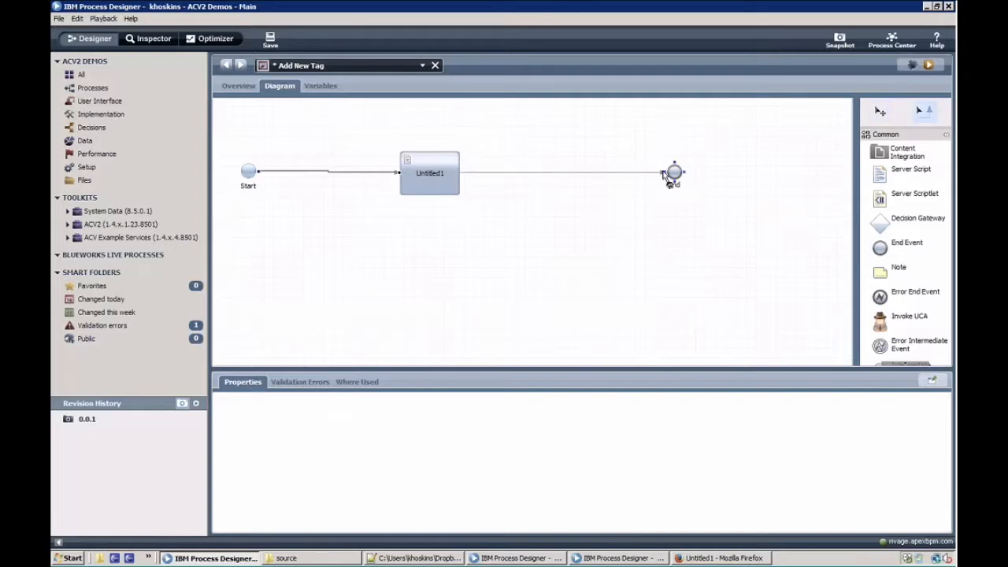
# Implement the server script as tw.local.isCompleteTrue = true; and save the service.
pyautogui.click(408, 193)
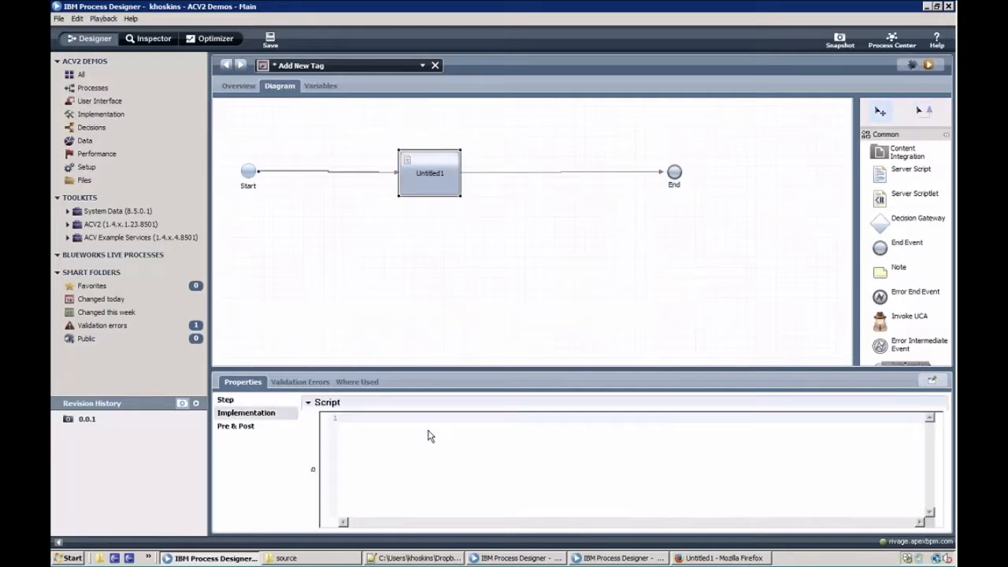
pyautogui.click(429, 437)
pyautogui.write('tw.local.')
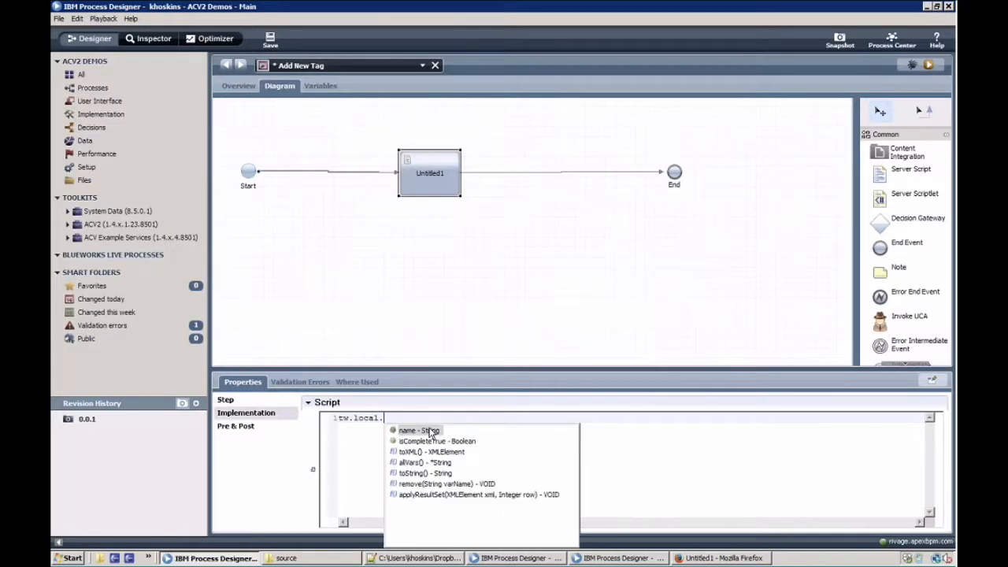
pyautogui.doubleClick(431, 440)
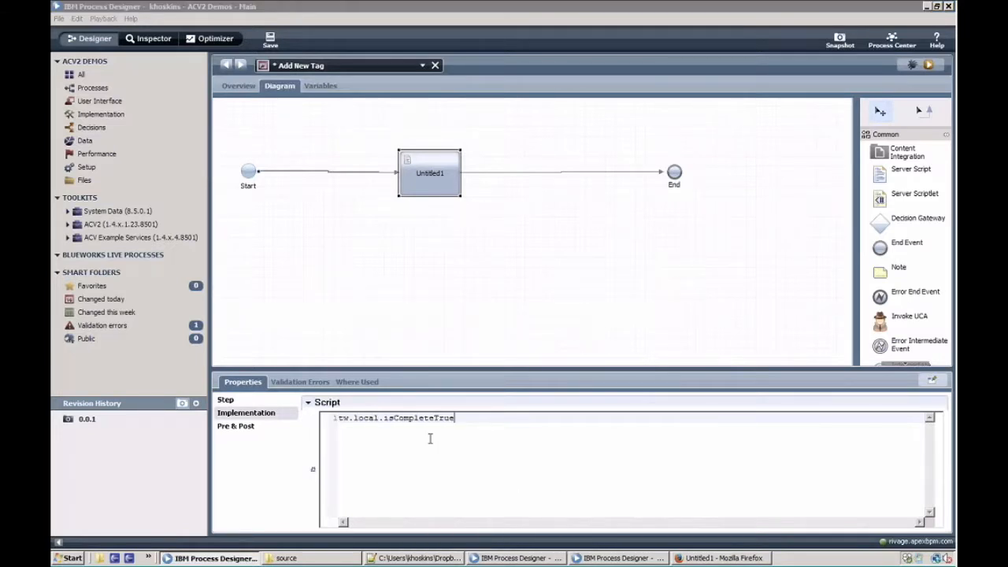
pyautogui.write('= true;')
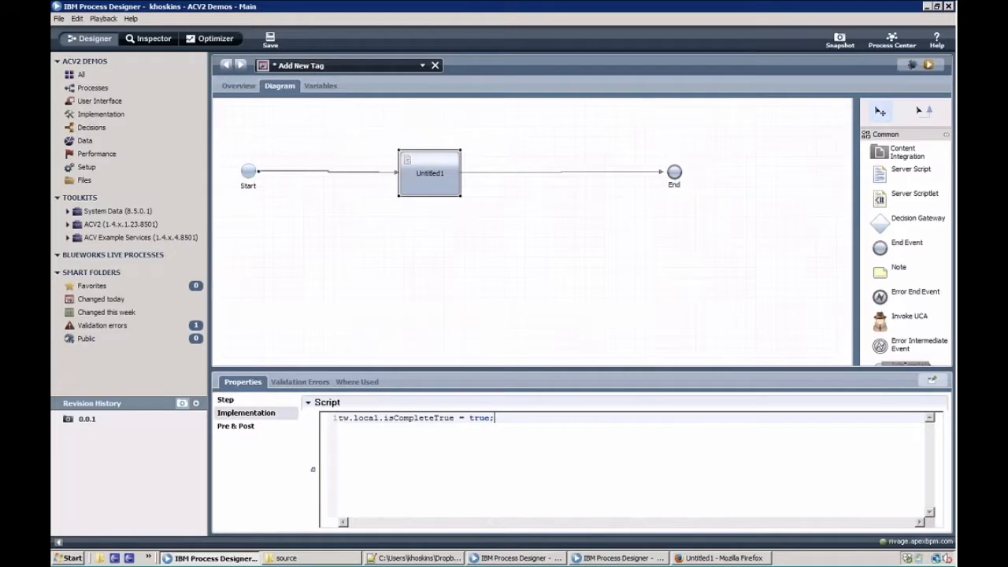
pyautogui.click(271, 41)
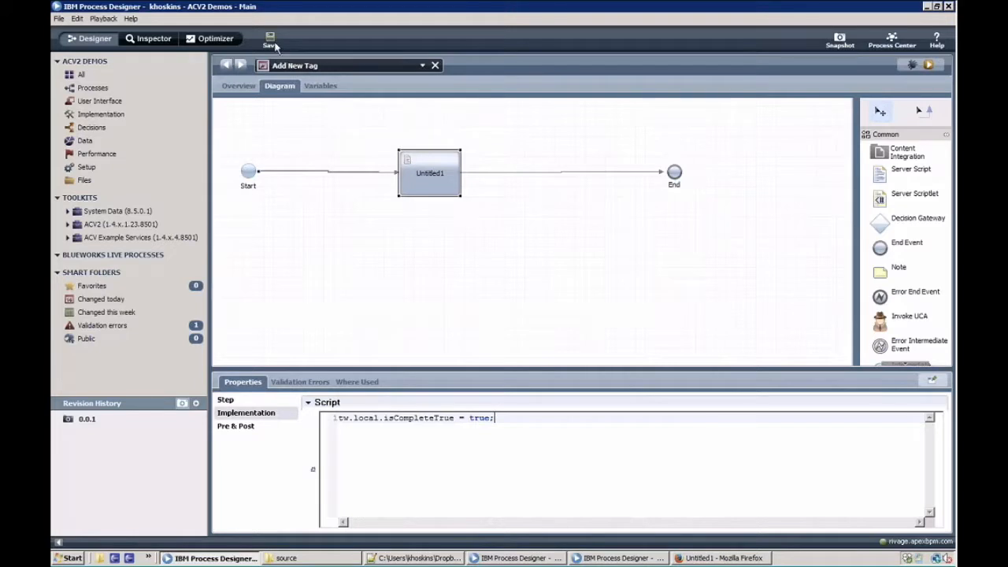
# Close the Add New Tag service and set the label of the coach view's service option to "Service".
pyautogui.click(385, 68)
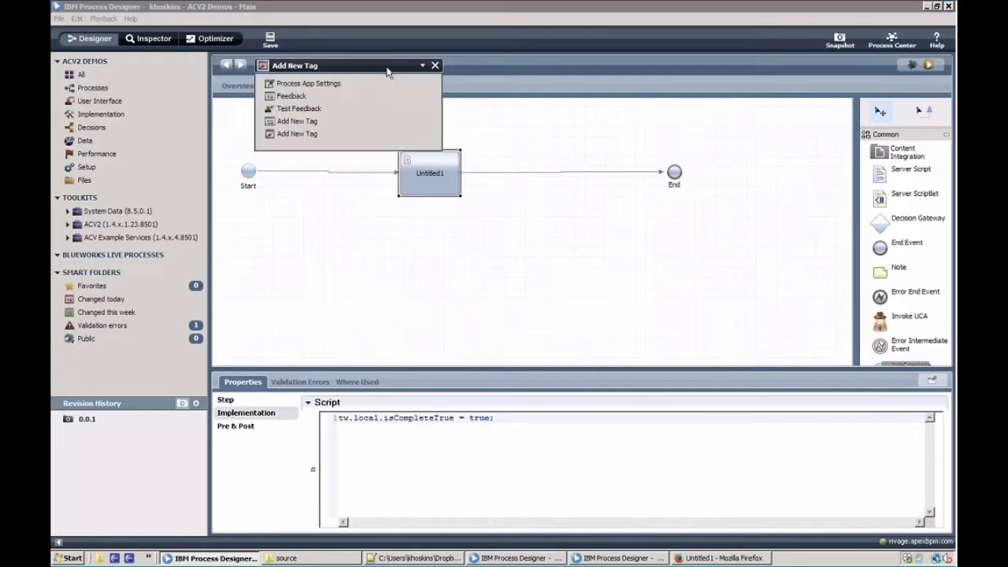
pyautogui.click(309, 122)
pyautogui.click(318, 86)
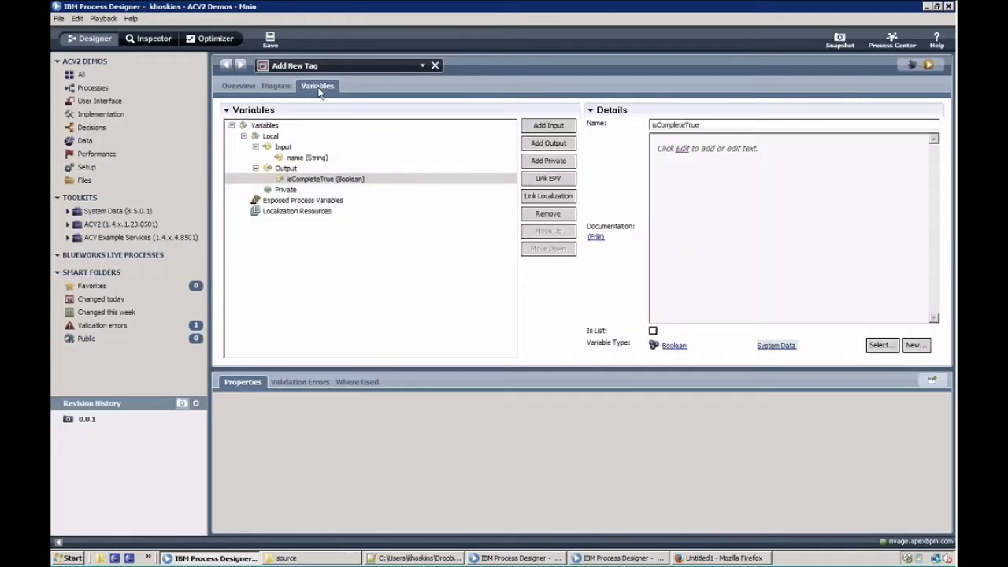
pyautogui.click(322, 180)
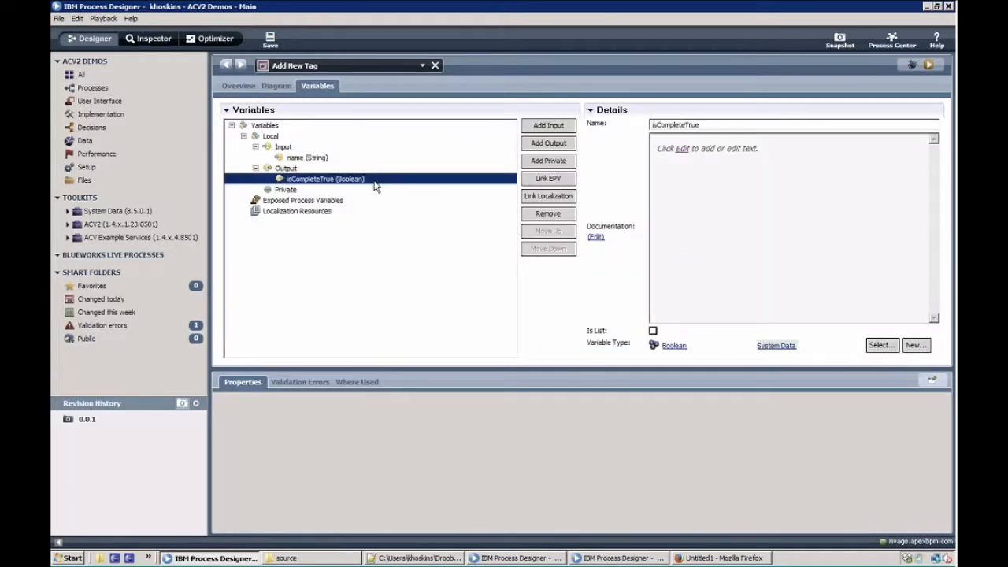
pyautogui.click(435, 66)
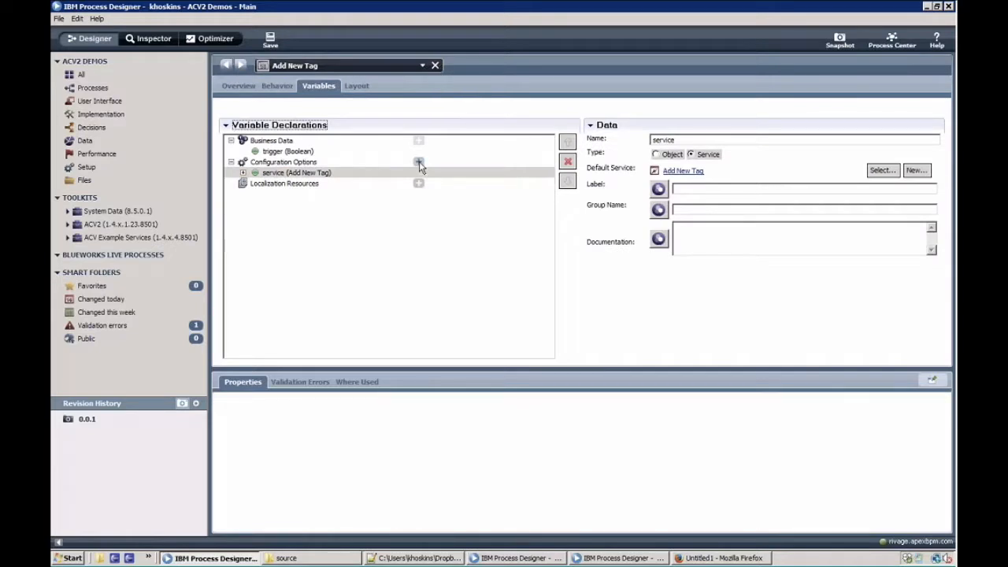
pyautogui.click(677, 189)
pyautogui.write('Service')
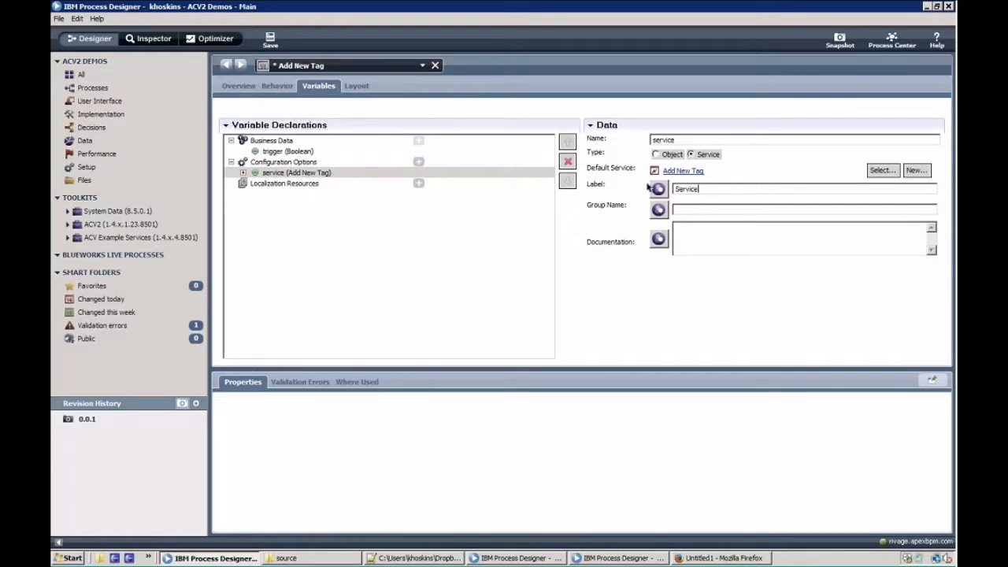
# Add a configuration option named executeOn of the ACV2 type ExecuteOn with the label "Execute On".
pyautogui.click(419, 162)
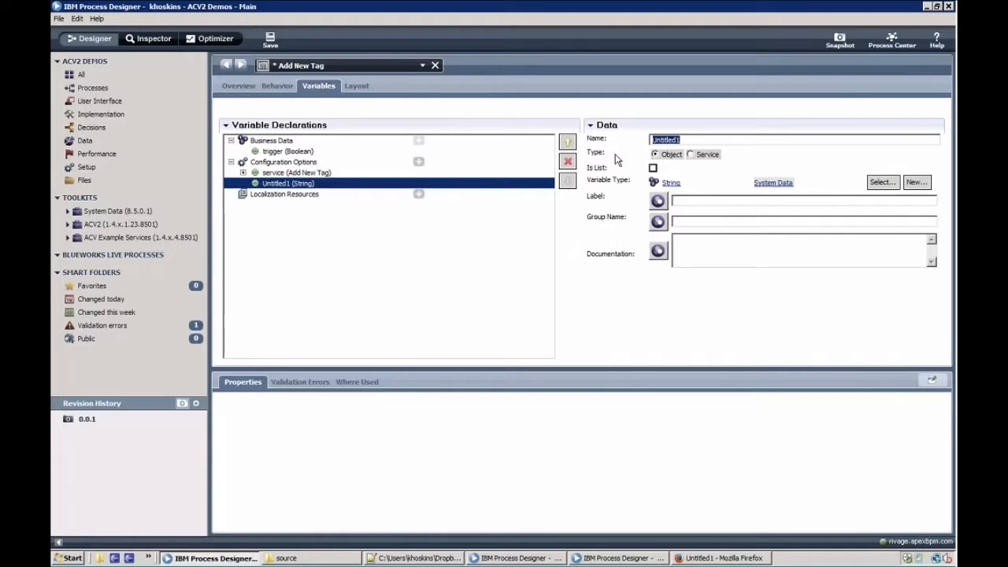
pyautogui.write('executeOn')
pyautogui.click(880, 182)
pyautogui.write('exe')
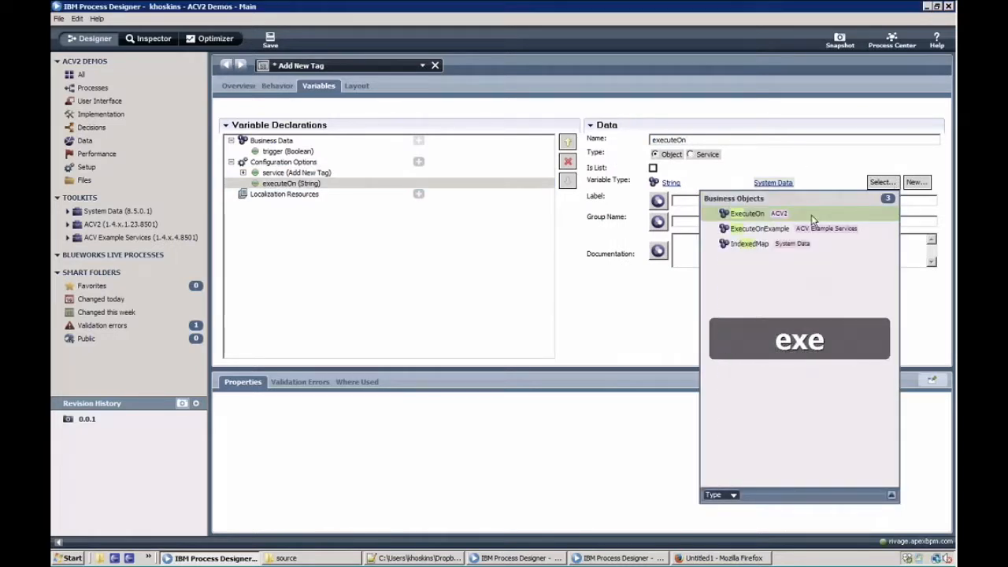
pyautogui.click(812, 217)
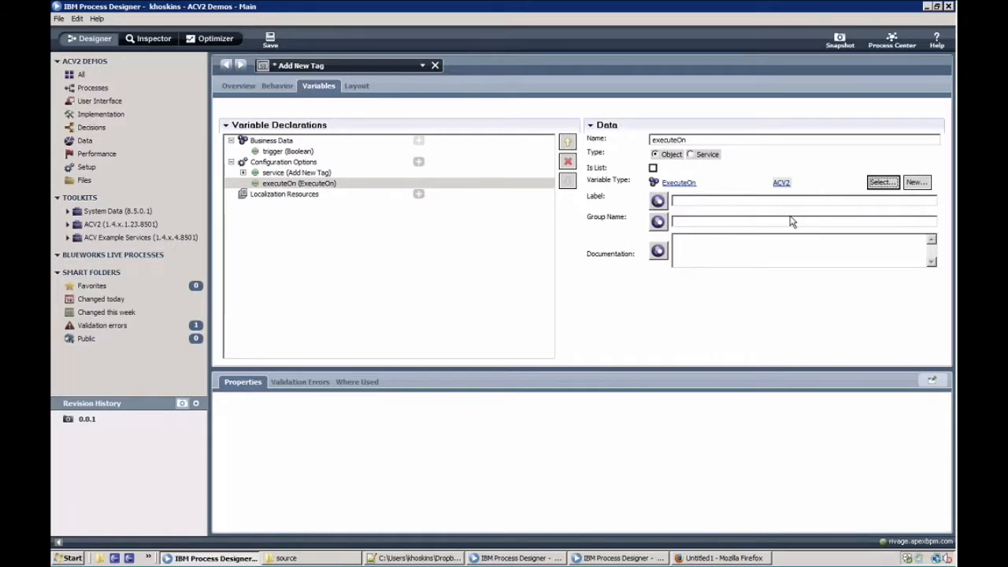
pyautogui.click(720, 203)
pyautogui.write('Execute On')
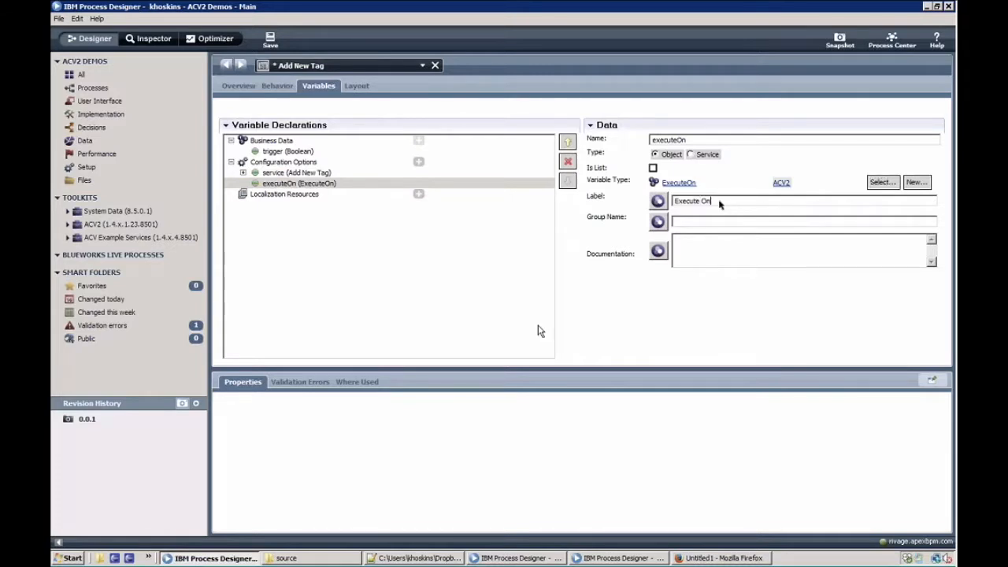
# Add a String configuration option named nameIn with the label "Name (Input)".
pyautogui.click(418, 162)
pyautogui.write('n')
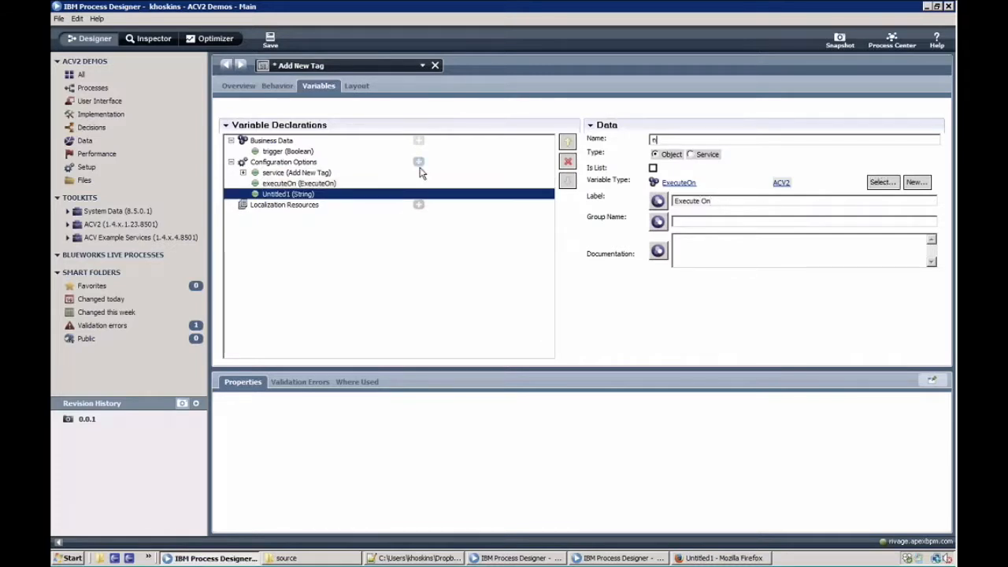
pyautogui.write('ameIn')
pyautogui.click(873, 203)
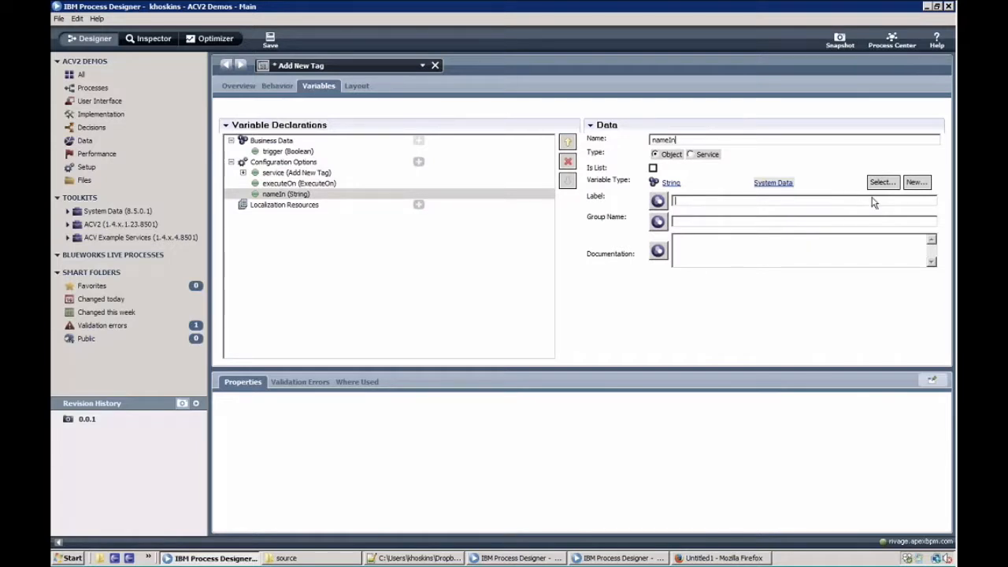
pyautogui.write('Name (Input)')
# Add a configuration option named isCompleteTrueOut to the Add New Tag coach view.
pyautogui.click(419, 163)
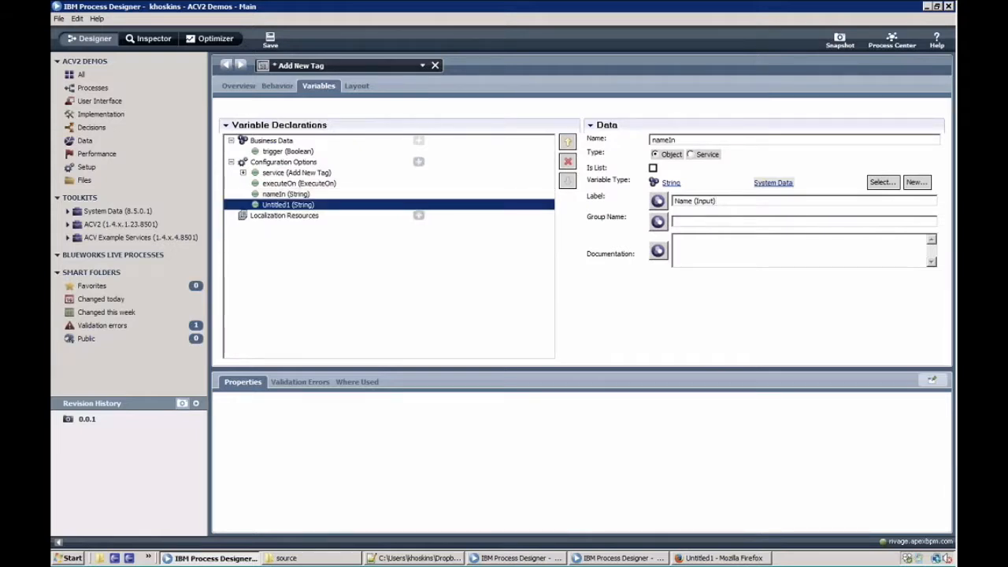
pyautogui.doubleClick(696, 140)
pyautogui.write('isCompleteOut')
pyautogui.click(687, 139)
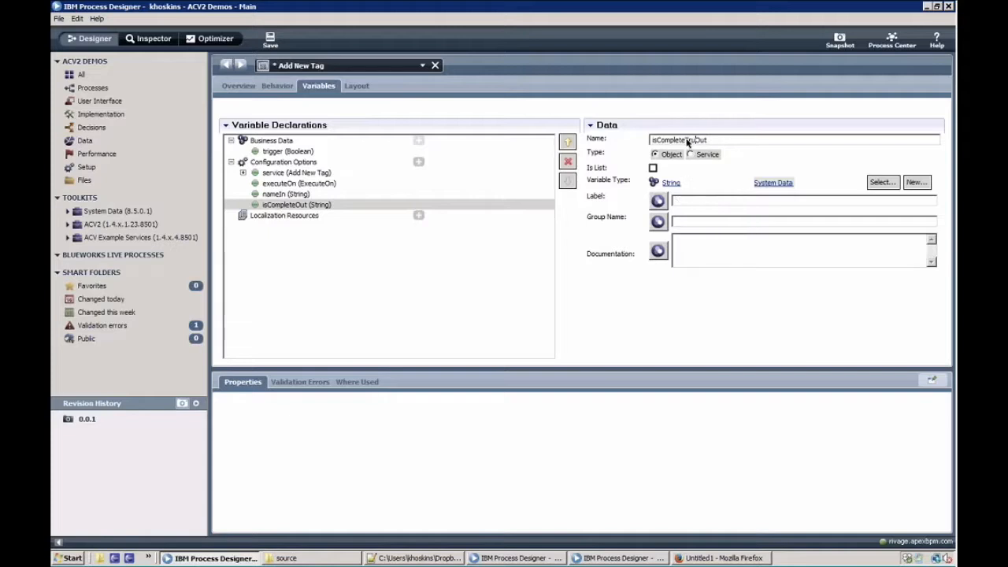
pyautogui.write('True')
# Label the isCompleteTrueOut option "onComplete True (Output)".
pyautogui.click(725, 201)
pyautogui.write('isCompleteTru')
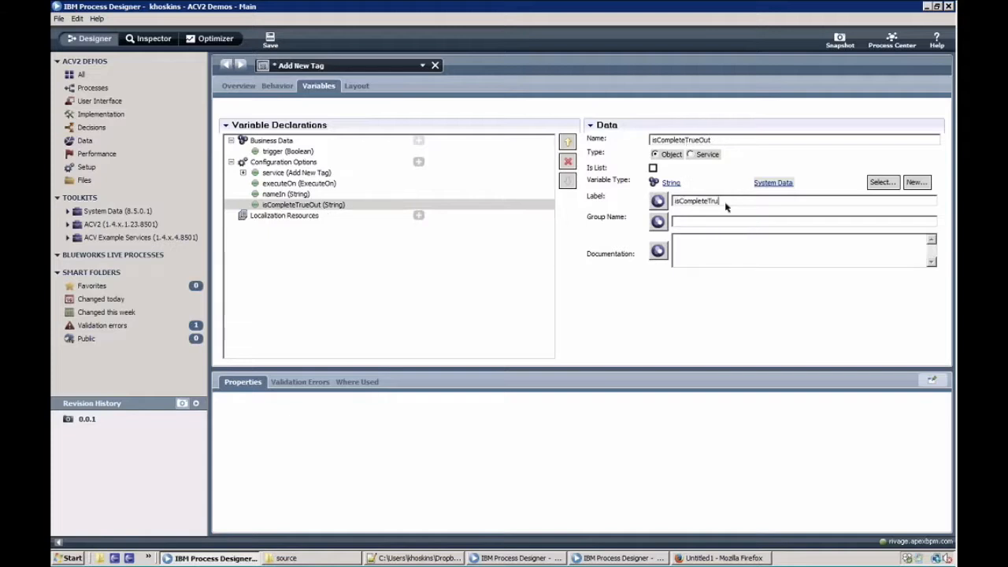
pyautogui.press('BackSpace')
pyautogui.press('BackSpace')
pyautogui.press('BackSpace')
pyautogui.press('BackSpace')
pyautogui.press('BackSpace')
pyautogui.press('BackSpace')
pyautogui.press('BackSpace')
pyautogui.press('BackSpace')
pyautogui.press('BackSpace')
pyautogui.press('BackSpace')
pyautogui.press('BackSpace')
pyautogui.press('BackSpace')
pyautogui.press('BackSpace')
pyautogui.write('onComplete True (Output)')
# Set the isCompleteTrueOut option's type to Boolean, then save and close the Add New Tag view.
pyautogui.click(882, 181)
pyautogui.write('bool')
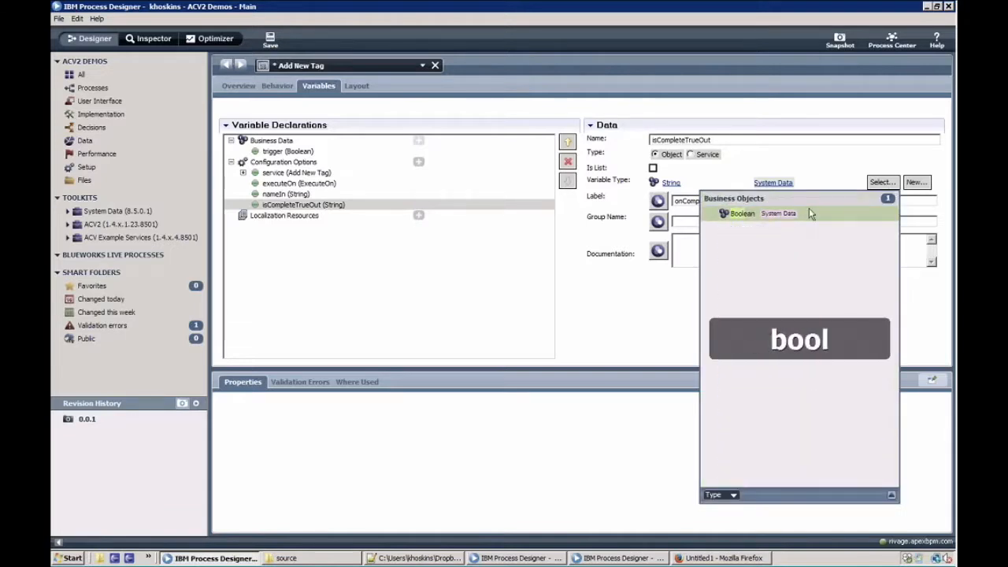
pyautogui.click(809, 208)
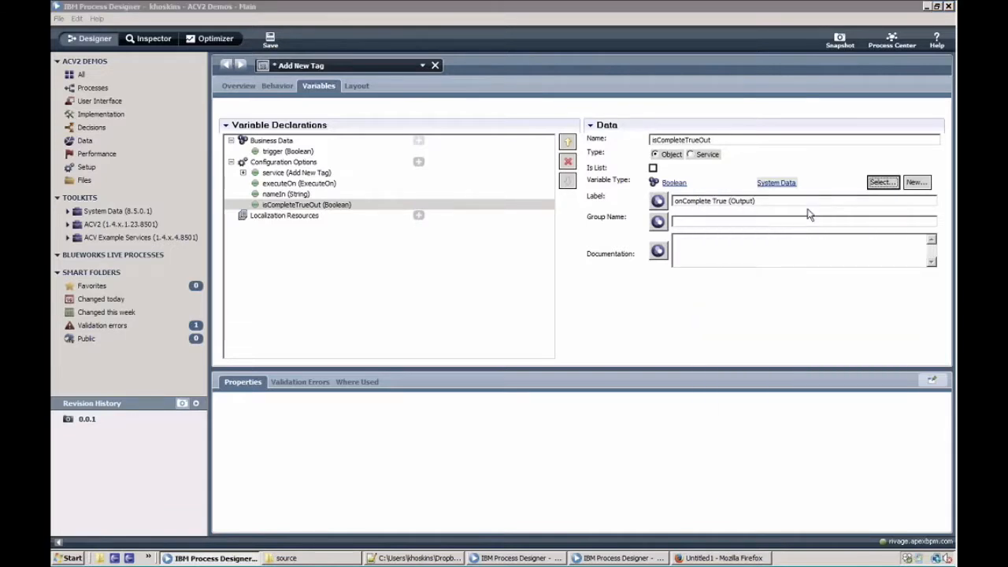
pyautogui.click(270, 40)
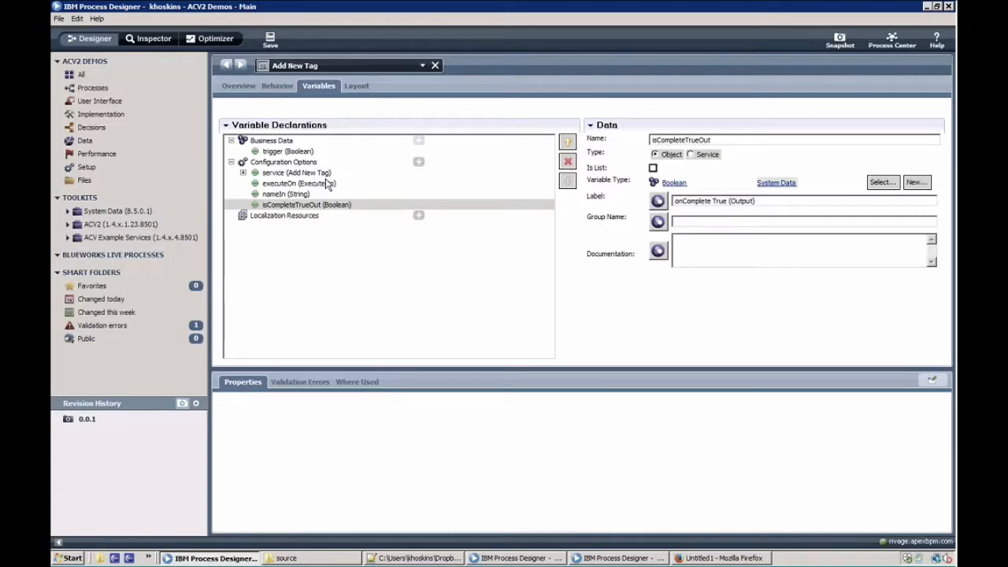
pyautogui.click(436, 66)
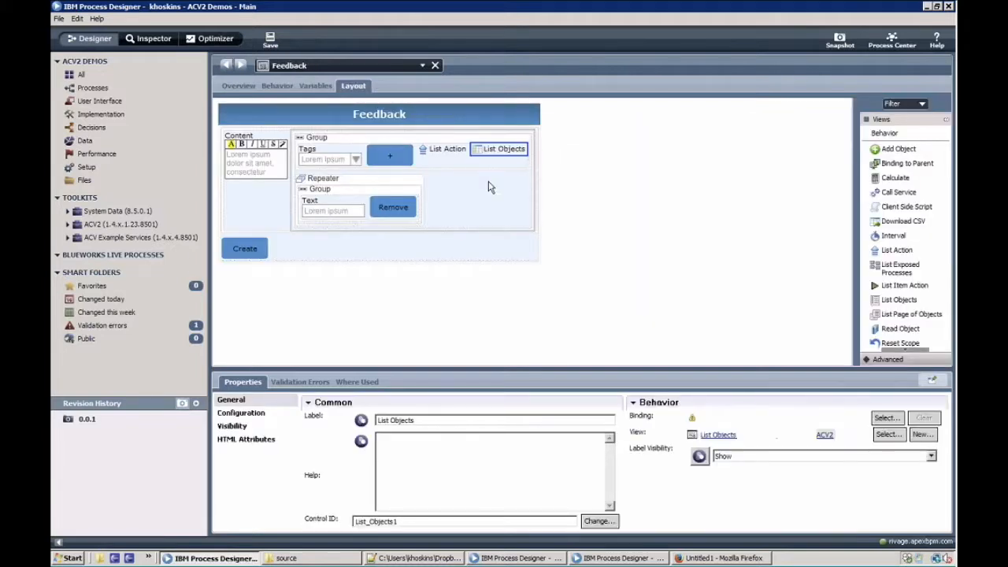
# Place the Add New Tag coach view after List Objects in the Feedback layout and bind it to pv.triggerAddTag.
pyautogui.click(93, 100)
pyautogui.write('add')
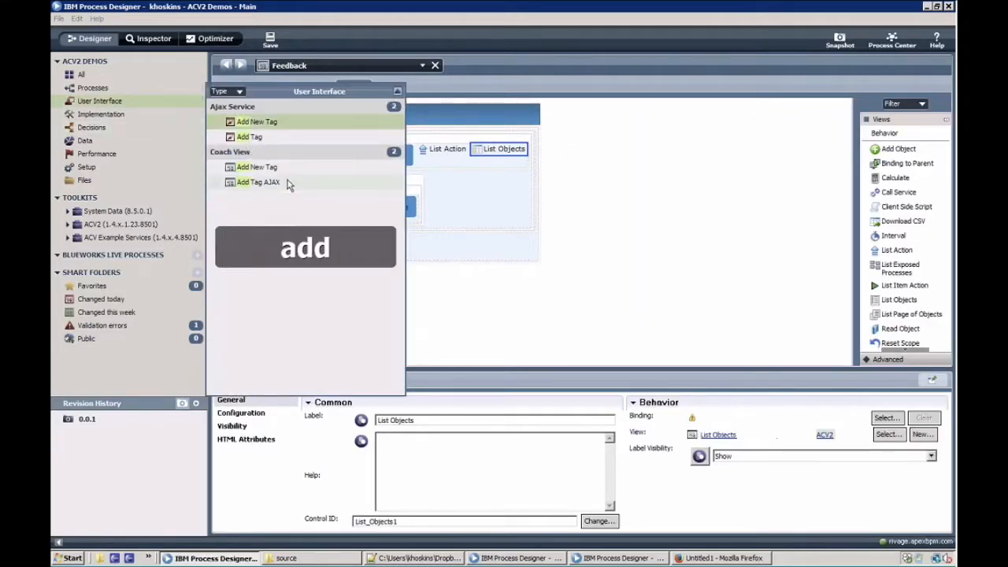
pyautogui.moveTo(283, 167); pyautogui.dragTo(515, 156)
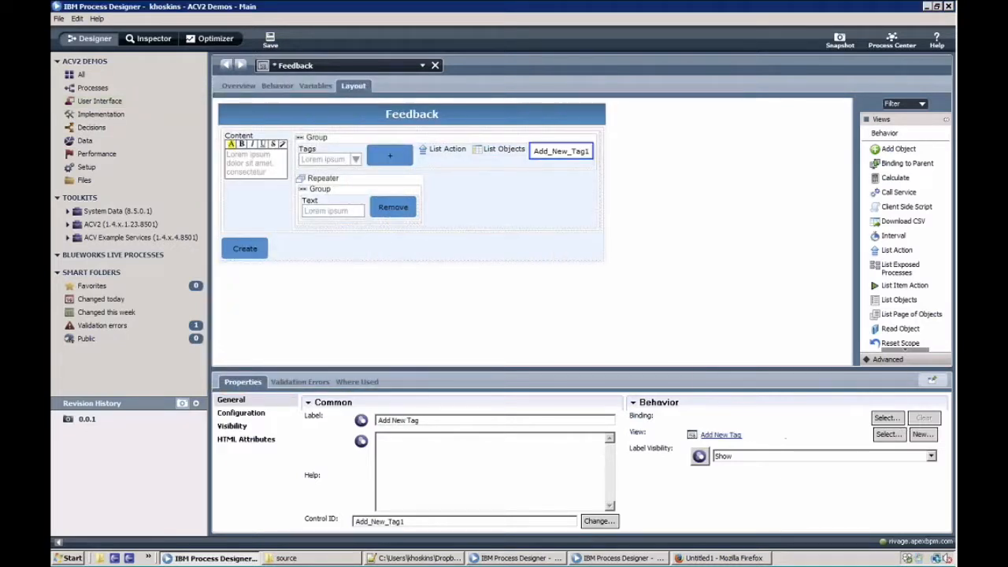
pyautogui.click(898, 418)
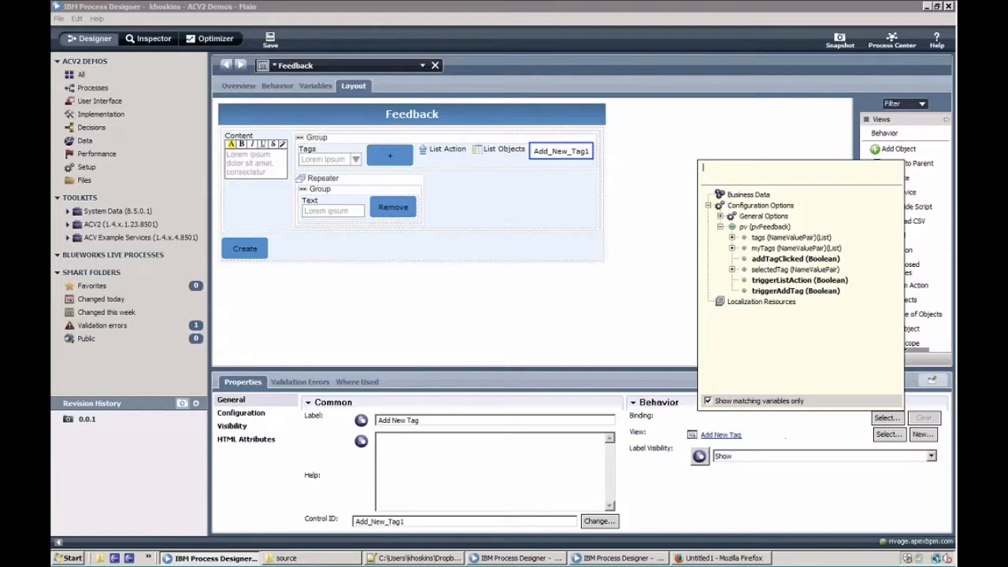
pyautogui.click(795, 290)
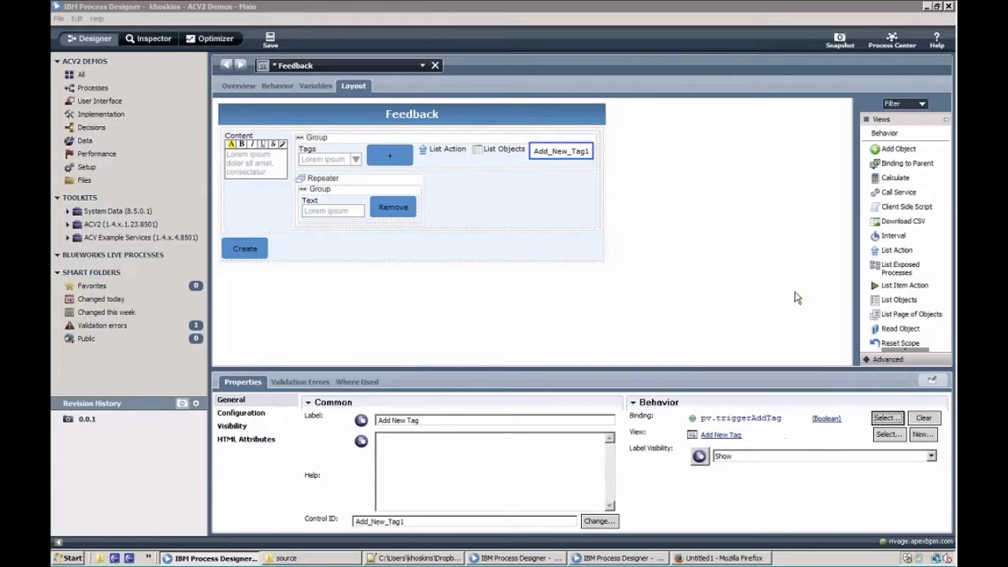
# Configure Add New Tag to execute on Demand, with Name (Input) bound to pv.tagName and onComplete True (Output) to pv.triggerListAction.
pyautogui.click(241, 414)
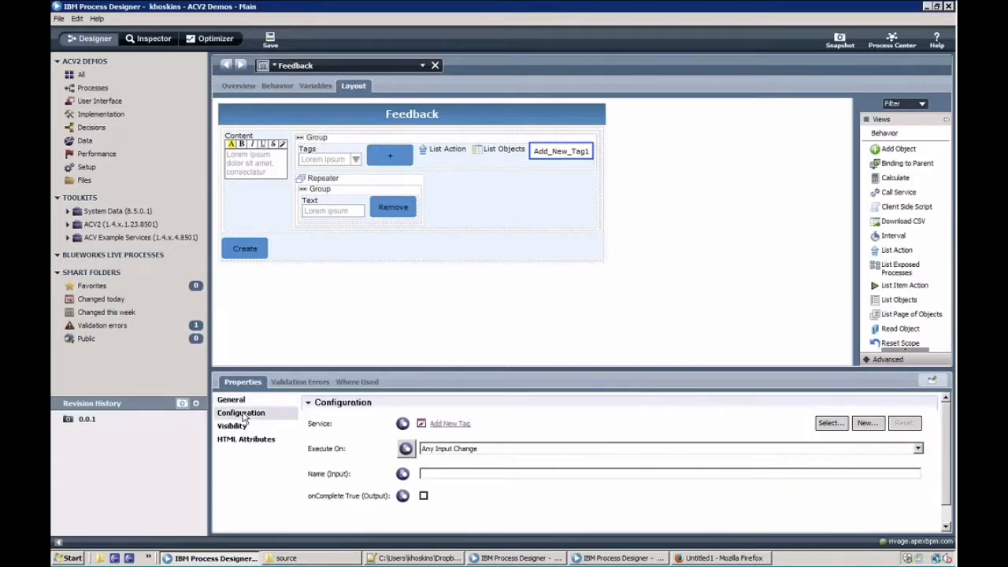
pyautogui.click(441, 448)
pyautogui.click(441, 468)
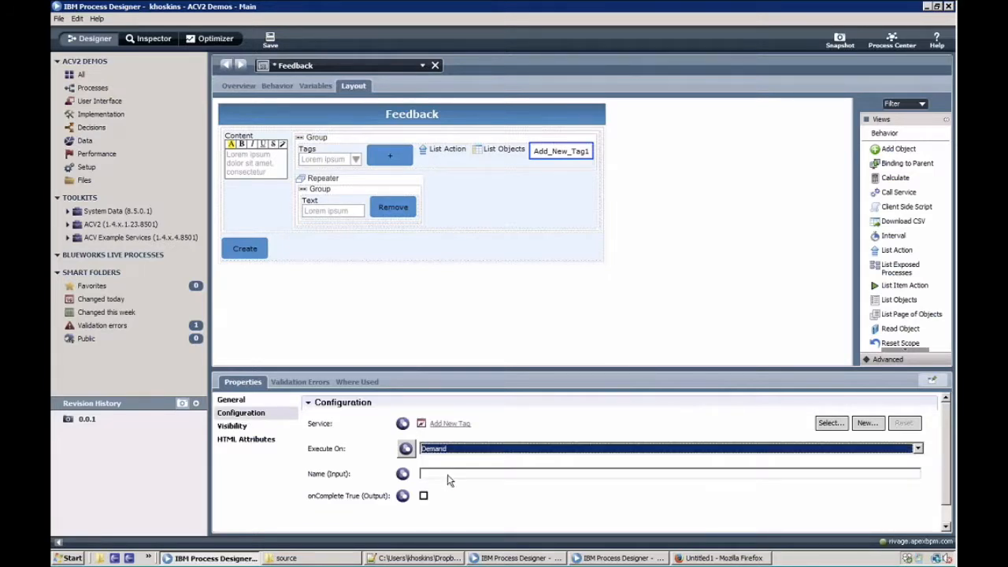
pyautogui.click(403, 473)
pyautogui.click(872, 473)
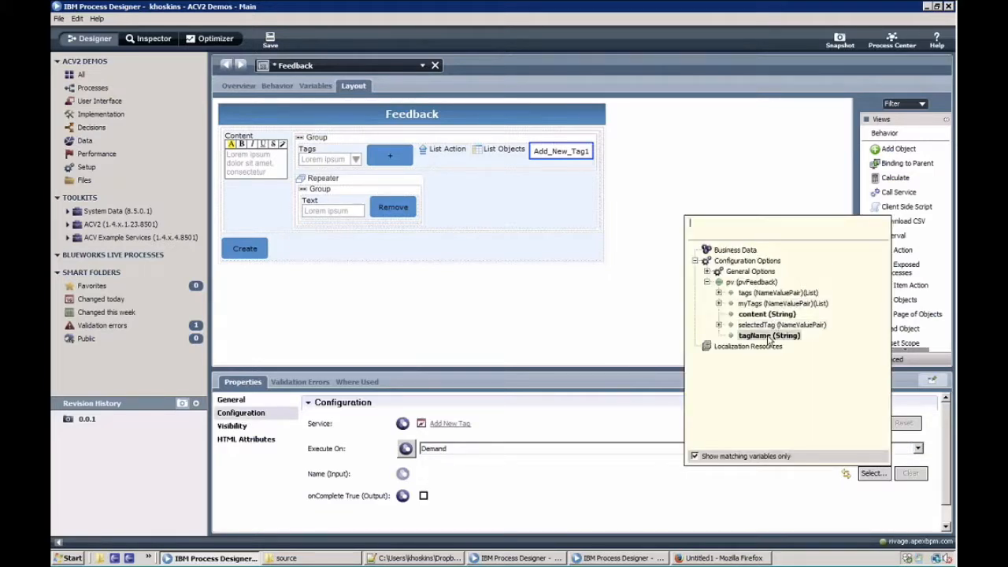
pyautogui.click(756, 331)
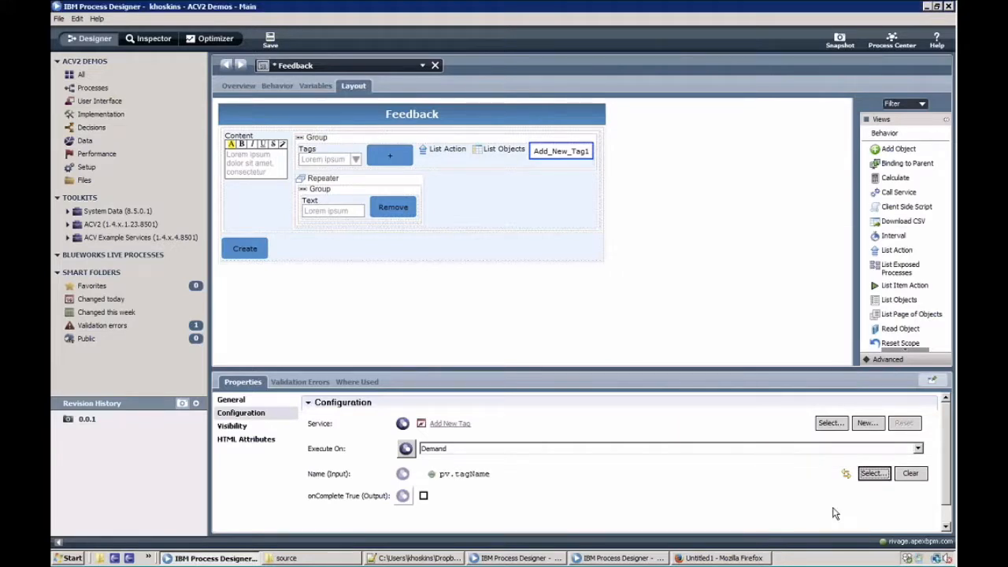
pyautogui.click(872, 496)
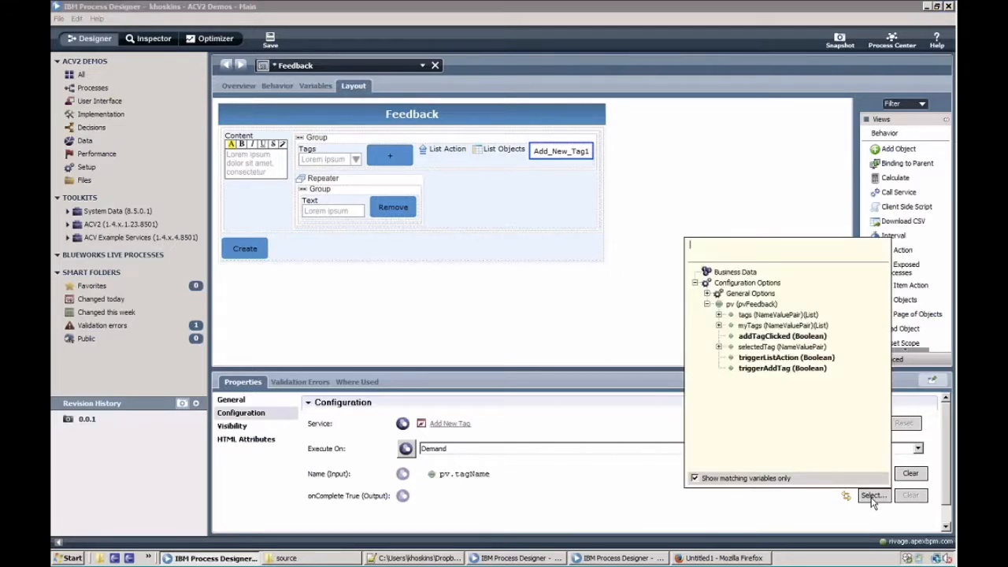
pyautogui.click(784, 357)
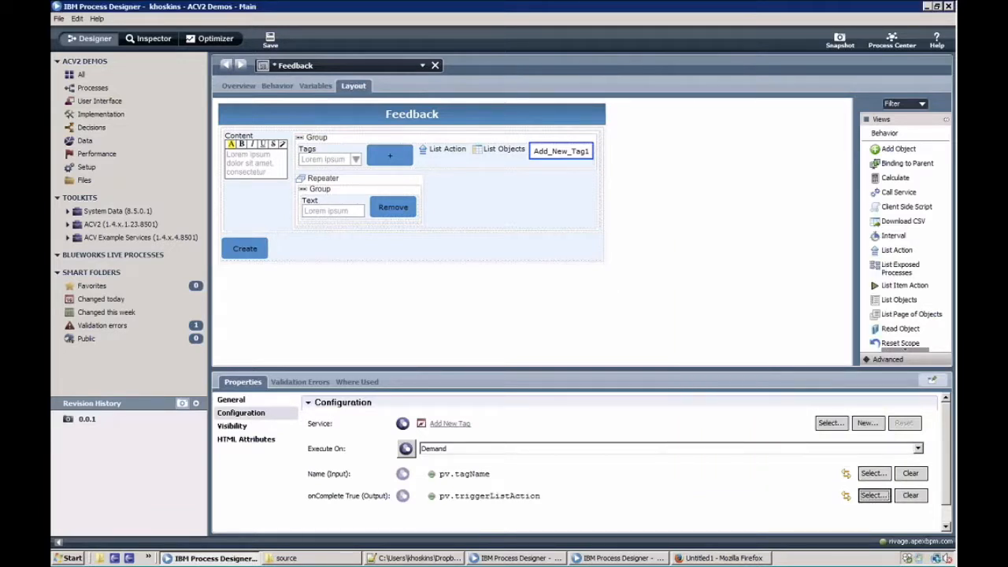
pyautogui.click(230, 400)
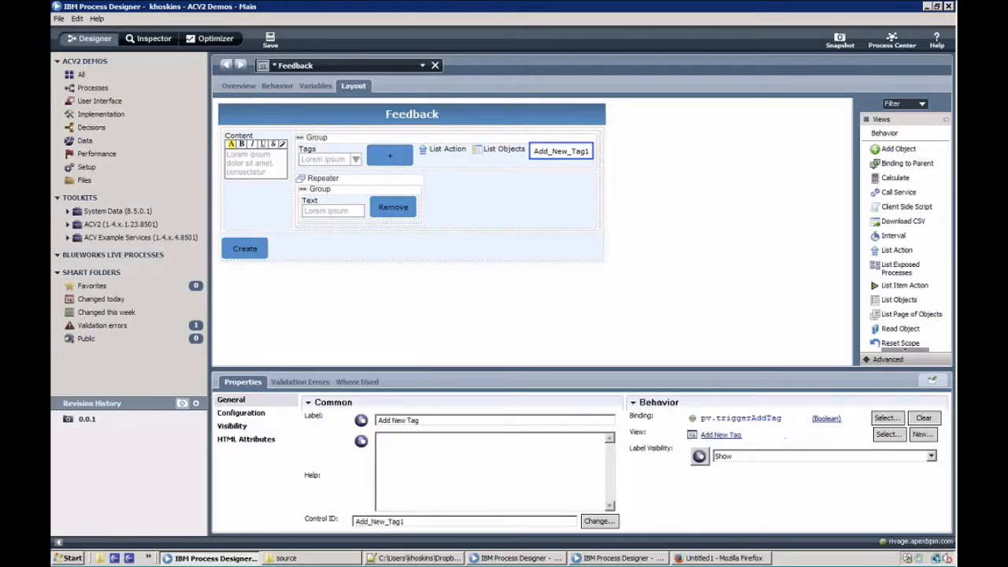
# Bind the Show Spinner option of the group containing the Tags field to pv.triggerAddTag.
pyautogui.click(457, 142)
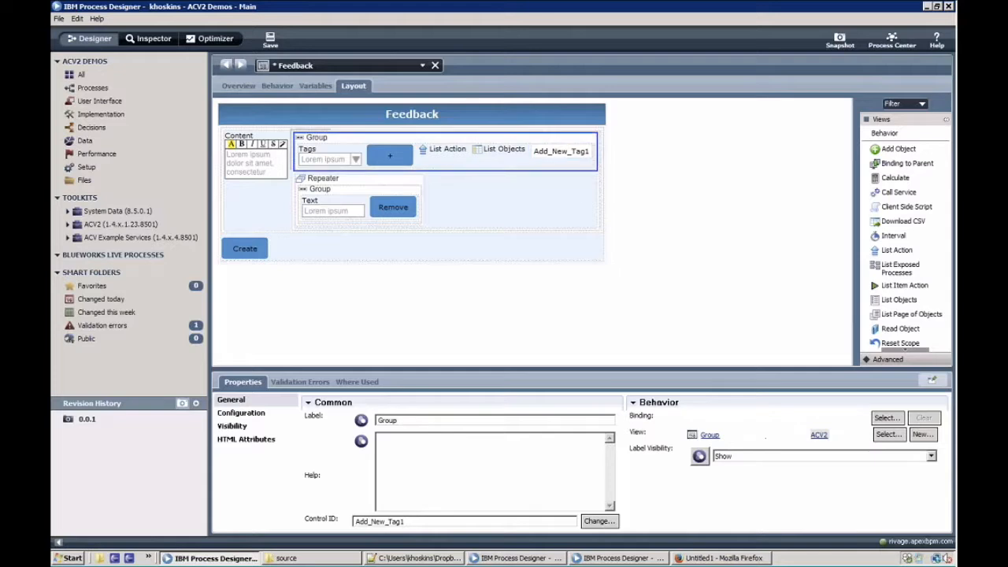
pyautogui.click(289, 415)
pyautogui.scroll(-3, 943, 476)
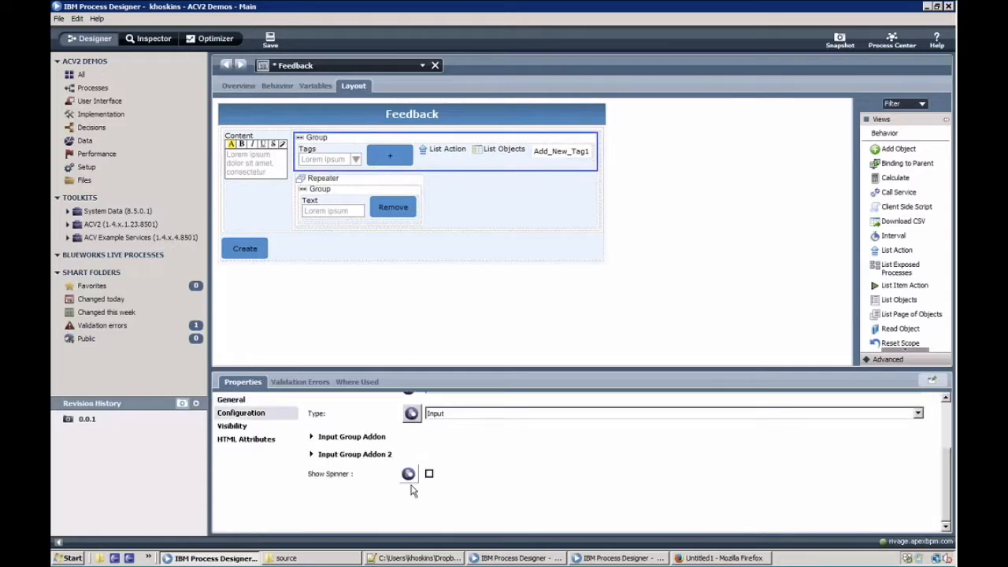
pyautogui.click(873, 472)
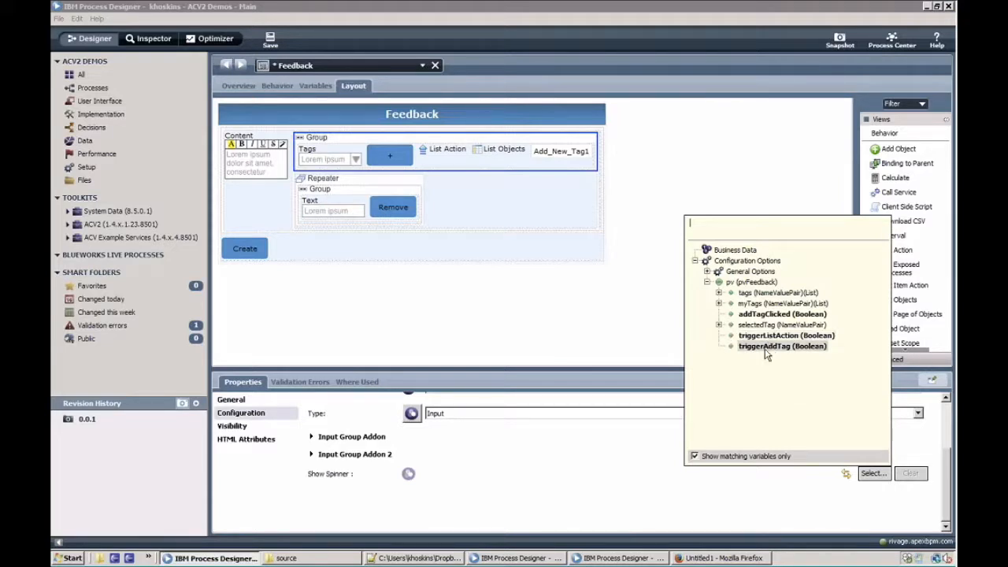
pyautogui.click(757, 347)
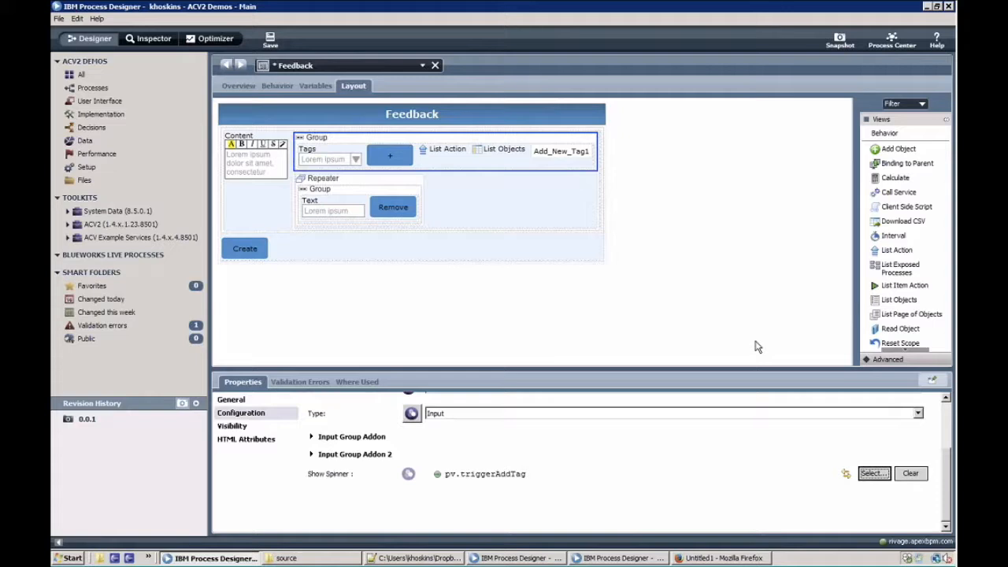
# Insert a Client Side Script view between List Objects and Add New Tag and bind it to pv.addTagClicked.
pyautogui.click(572, 158)
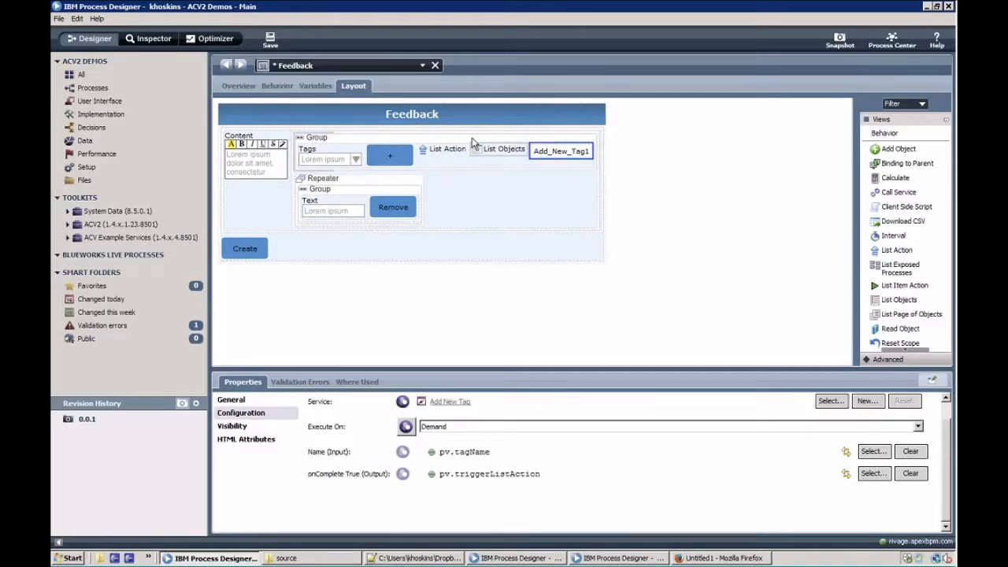
pyautogui.click(408, 161)
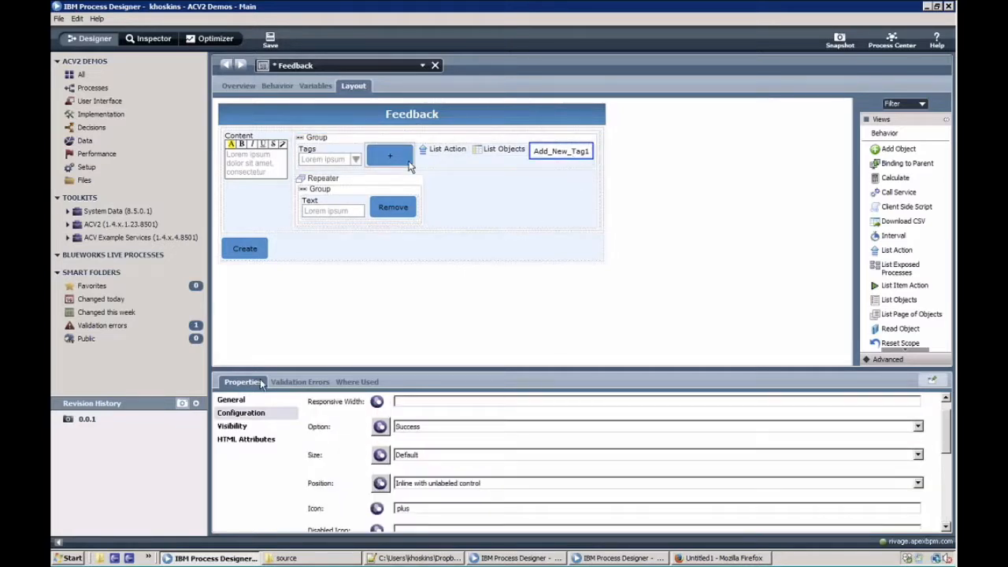
pyautogui.click(254, 400)
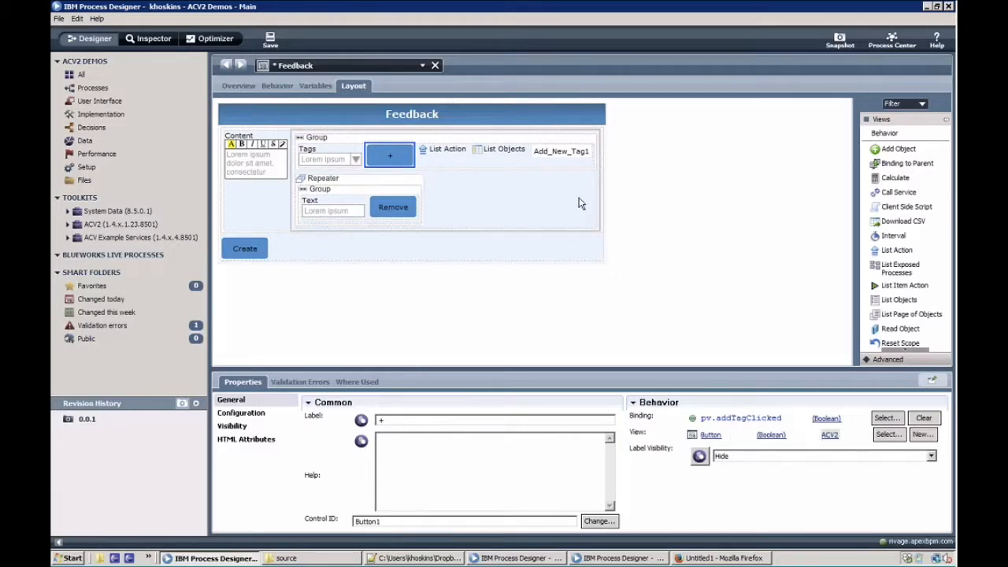
pyautogui.click(457, 155)
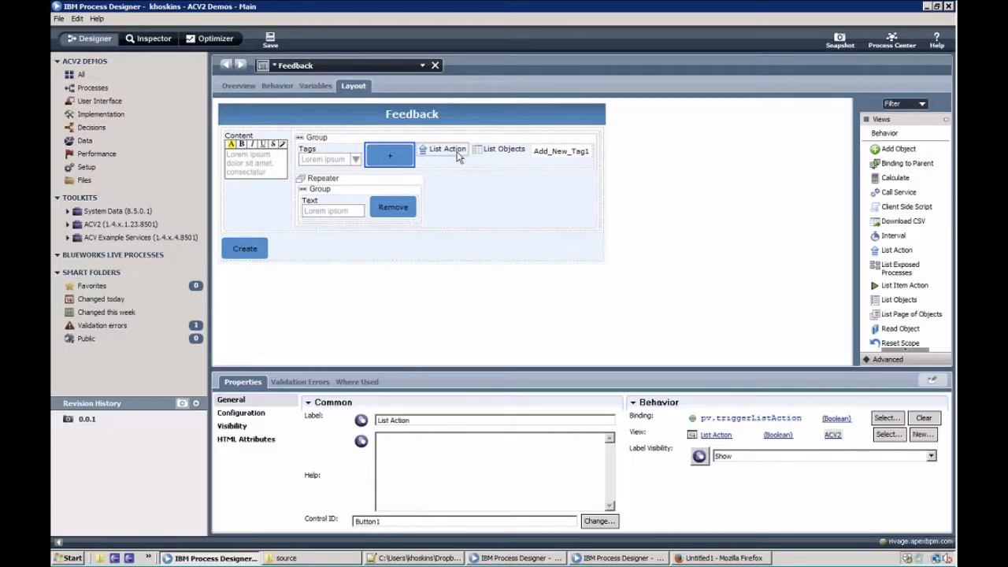
pyautogui.click(546, 161)
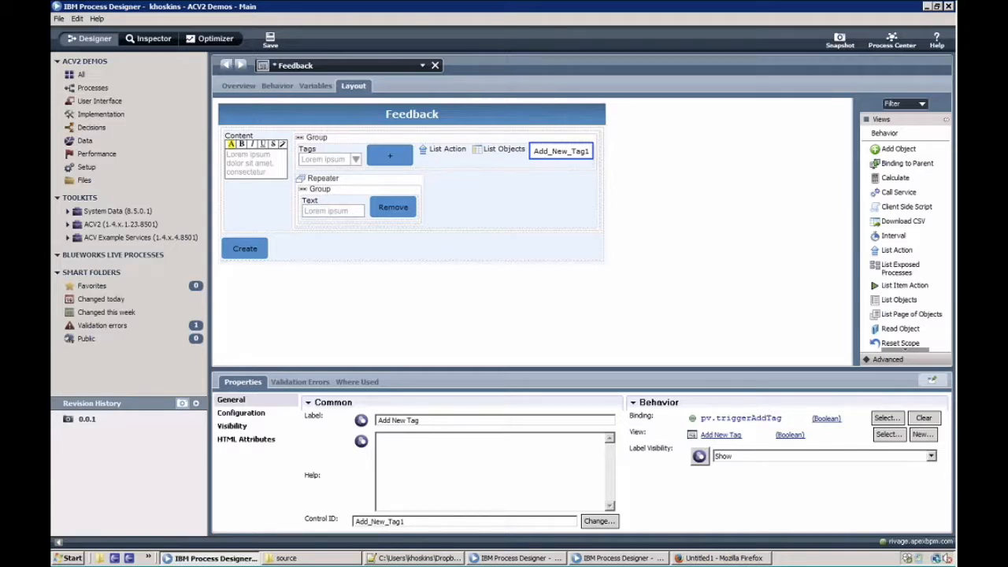
pyautogui.moveTo(906, 206); pyautogui.dragTo(531, 157)
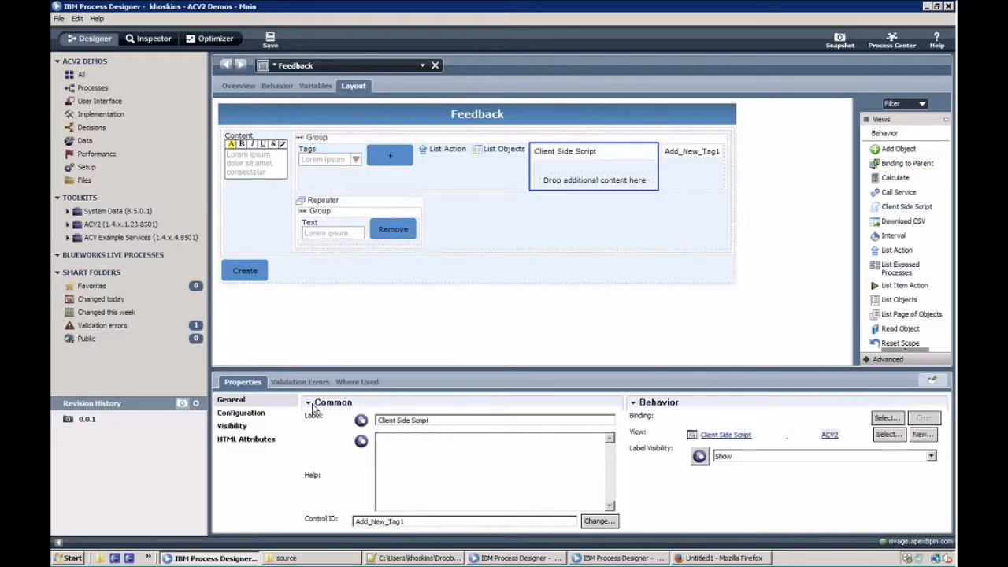
pyautogui.click(896, 420)
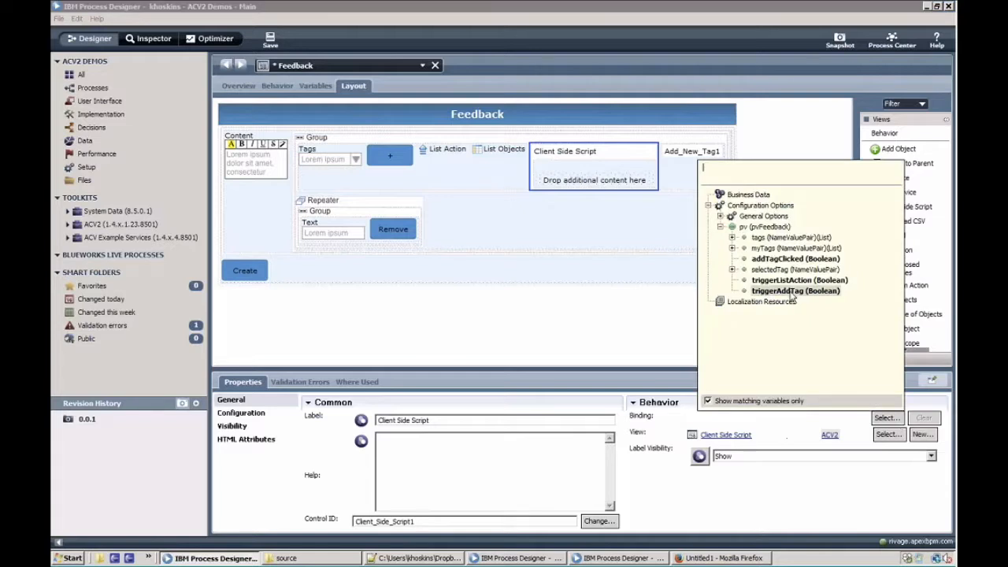
pyautogui.click(794, 260)
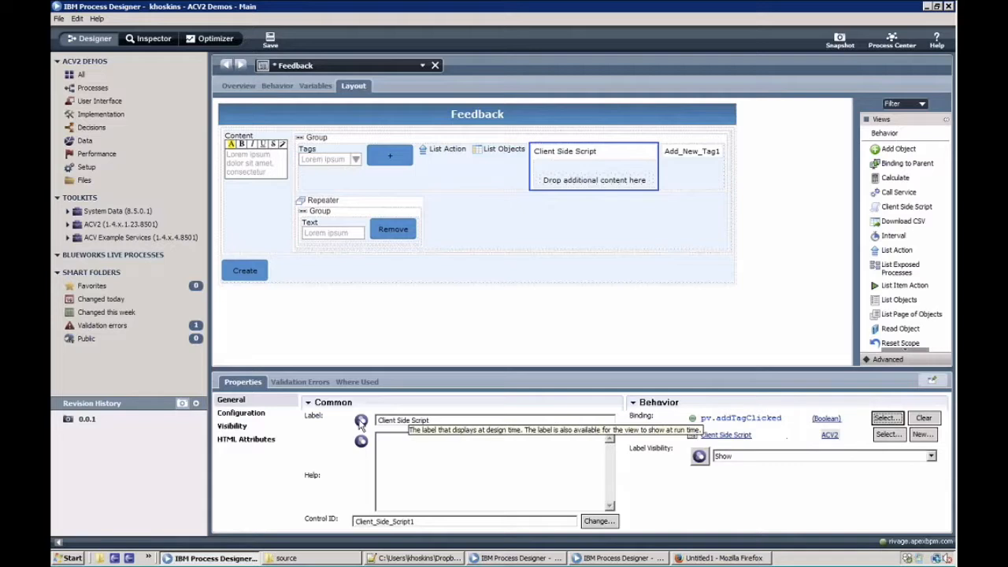
# Map the Client Side Script's Variable 1 to pv.triggerListAction, Variable 2 to pv.triggerAddTag and Variable 3 to pv.selectedTag.
pyautogui.click(241, 412)
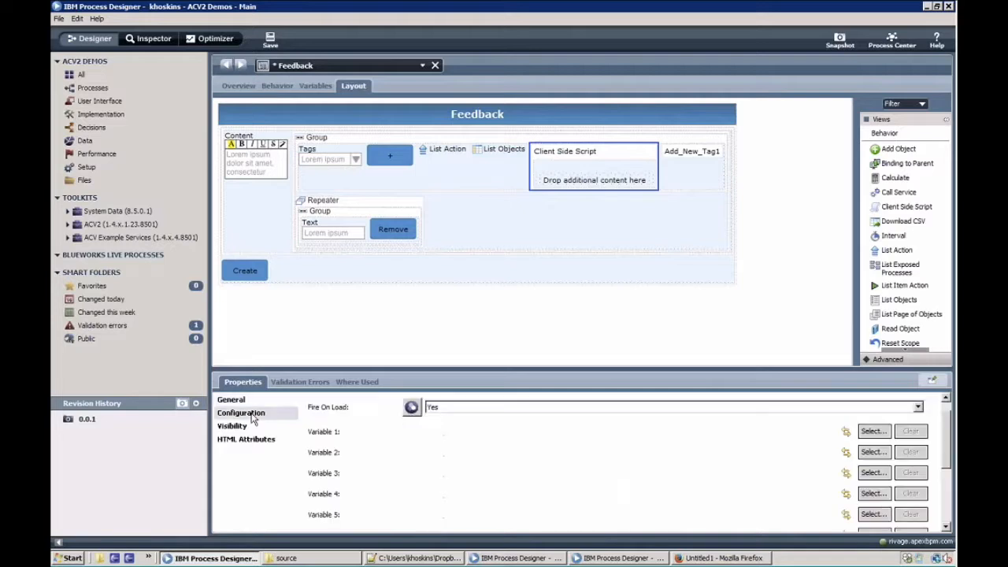
pyautogui.click(874, 430)
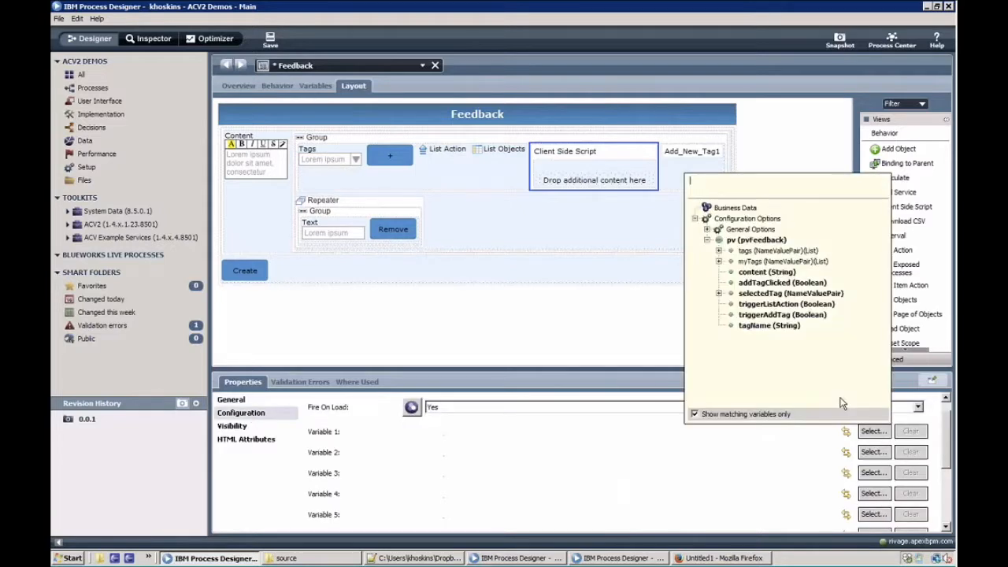
pyautogui.click(778, 305)
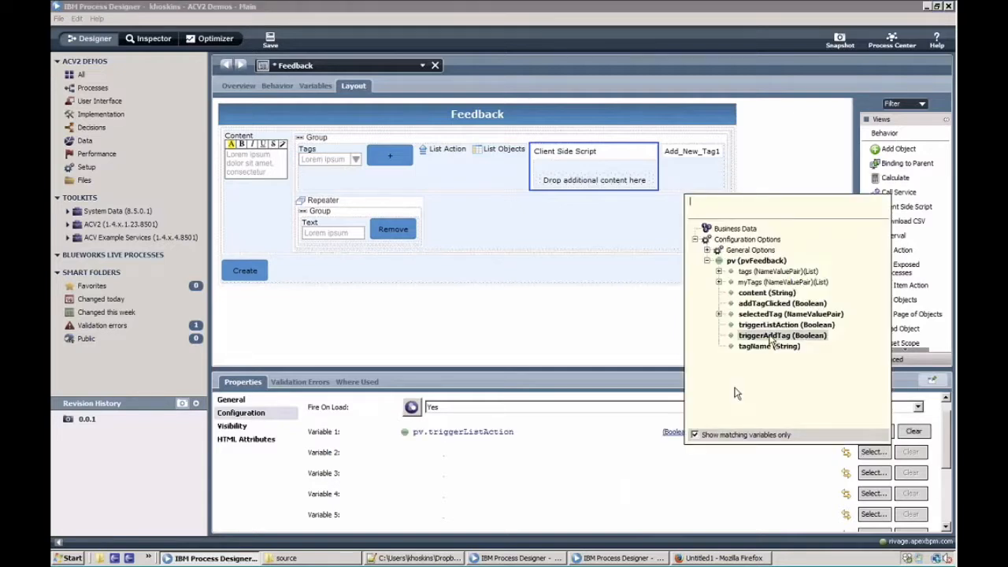
pyautogui.click(772, 340)
pyautogui.click(870, 474)
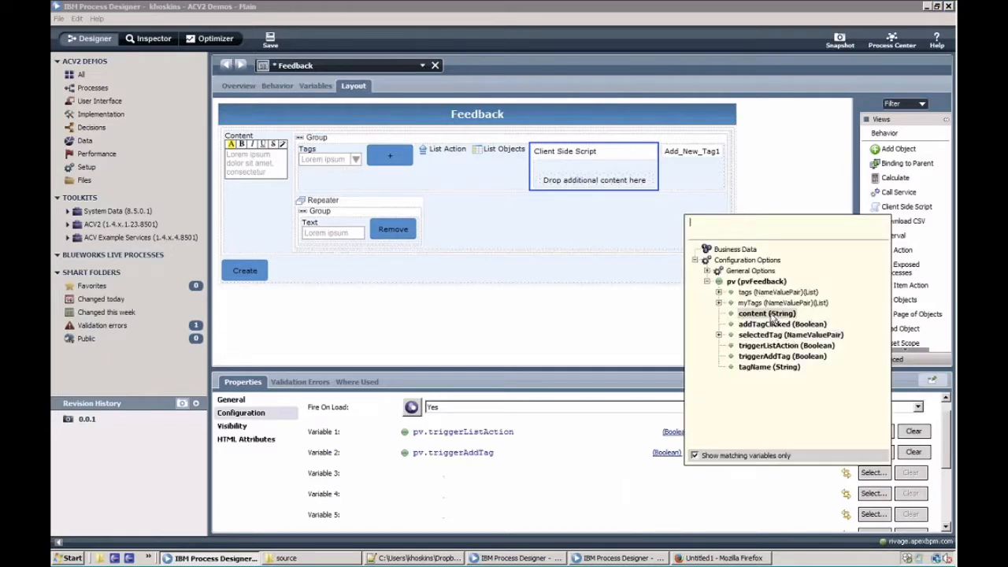
pyautogui.click(771, 337)
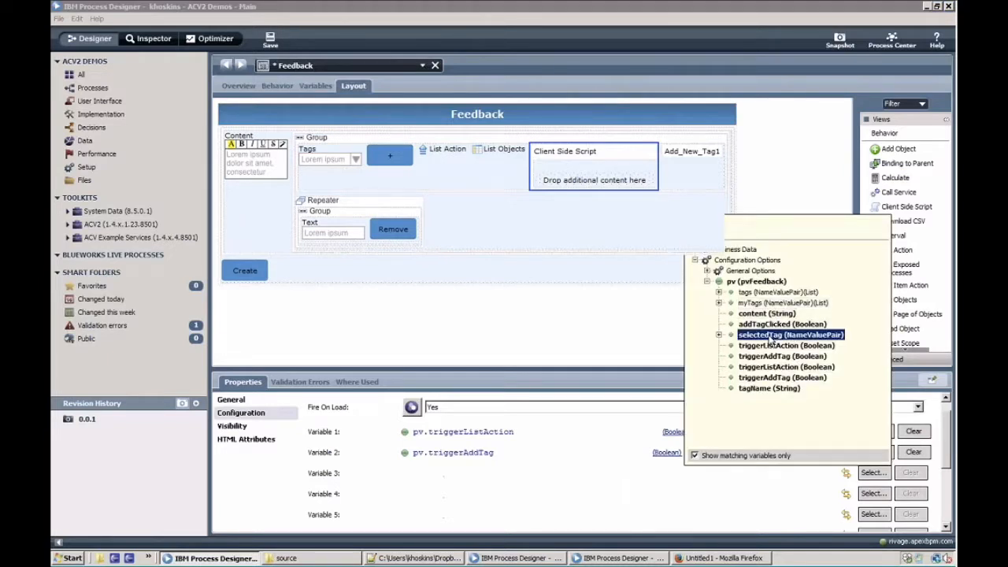
# Bind the Client Side Script's Variable 3 to pv.selectedTag and enable Set Boolean Back to False.
pyautogui.click(770, 337)
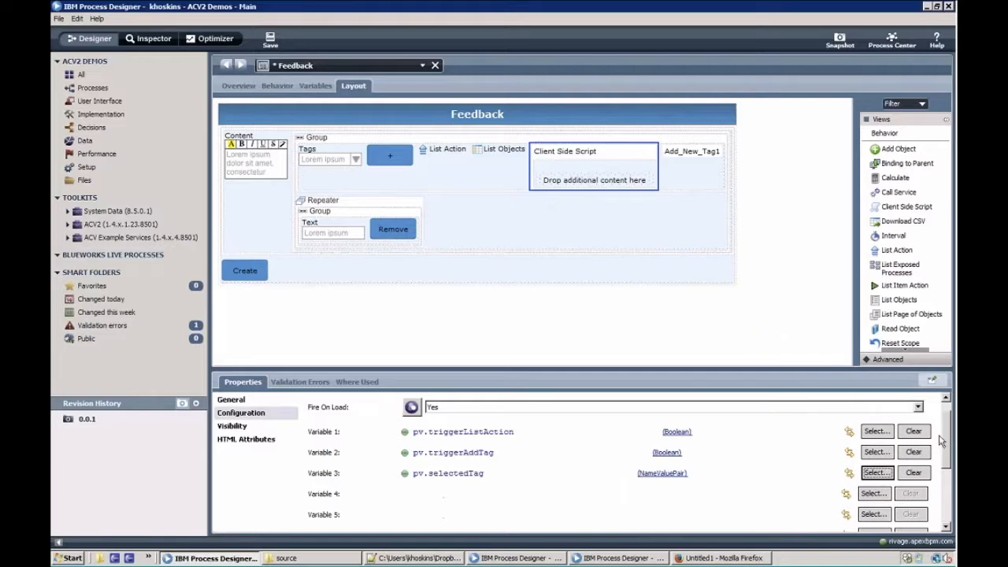
pyautogui.scroll(-1, 947, 442)
pyautogui.scroll(-1, 947, 443)
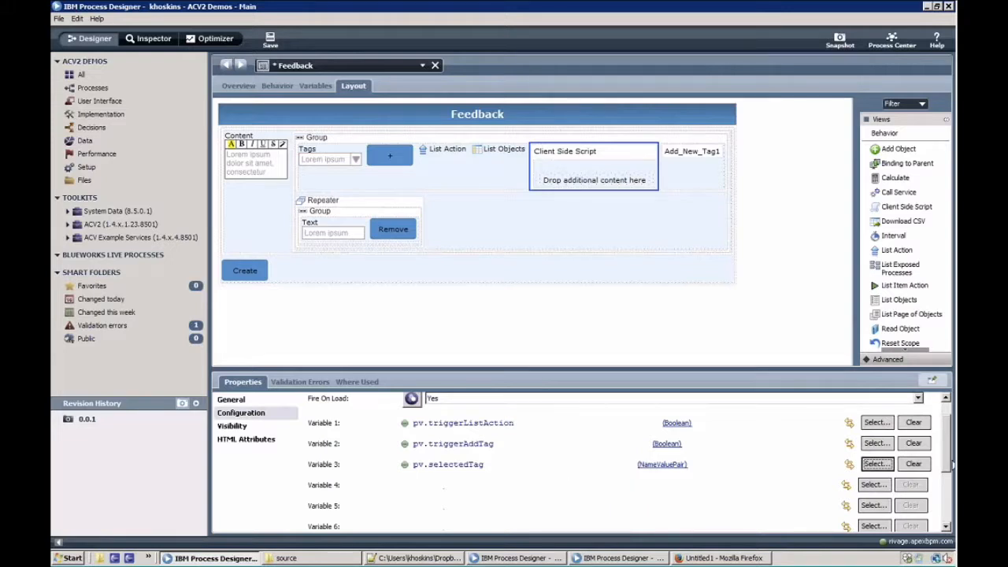
pyautogui.moveTo(949, 466); pyautogui.dragTo(945, 526)
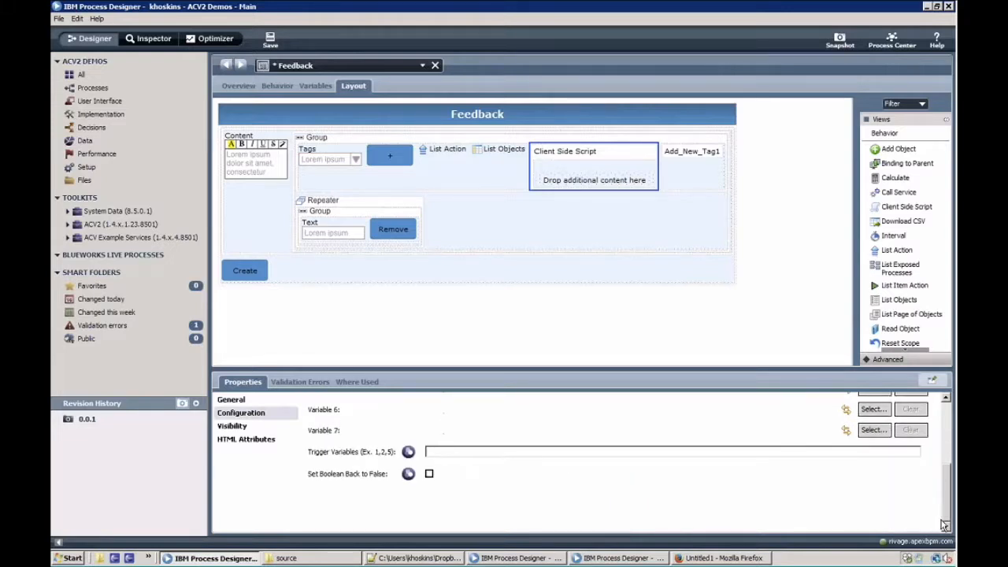
pyautogui.moveTo(947, 518); pyautogui.dragTo(947, 508)
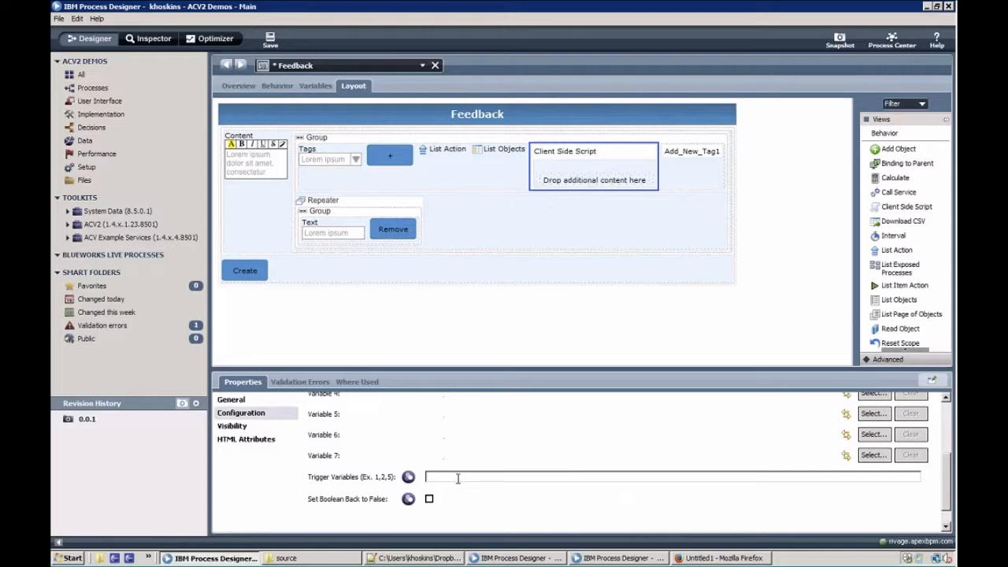
pyautogui.click(429, 499)
# Insert a Custom HTML item inside the Client Side Script view.
pyautogui.click(914, 359)
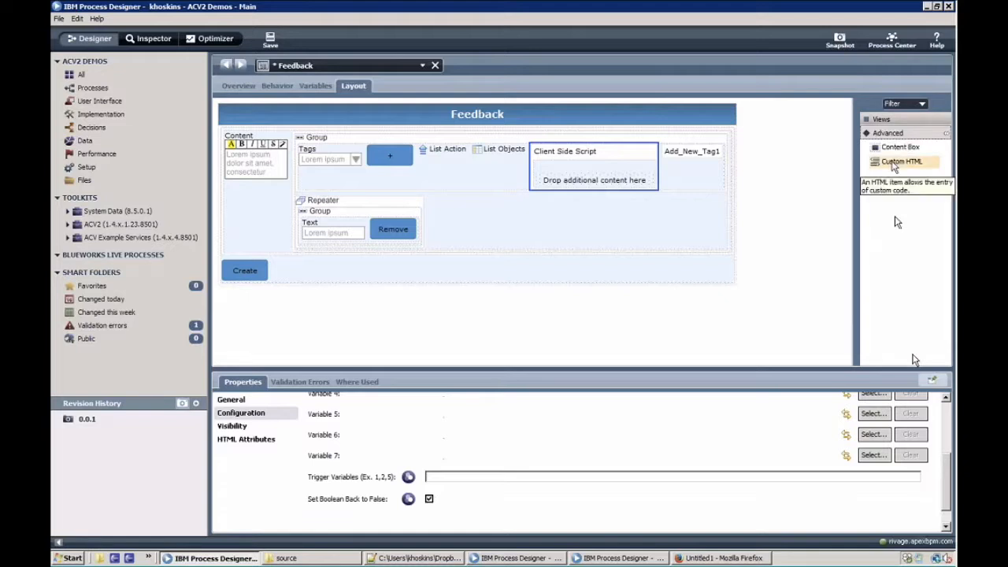
pyautogui.moveTo(897, 162); pyautogui.dragTo(620, 175)
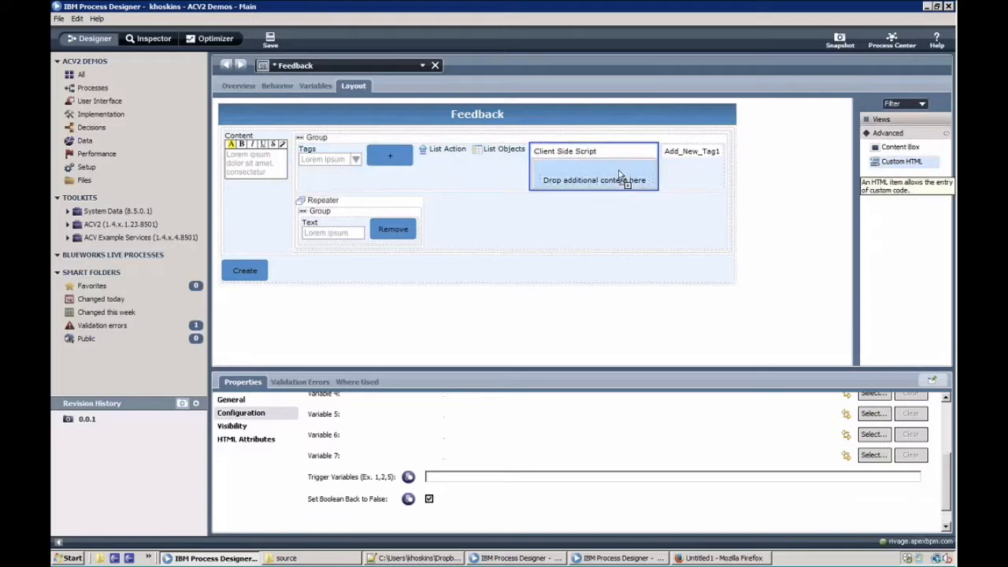
pyautogui.moveTo(620, 175); pyautogui.dragTo(620, 174)
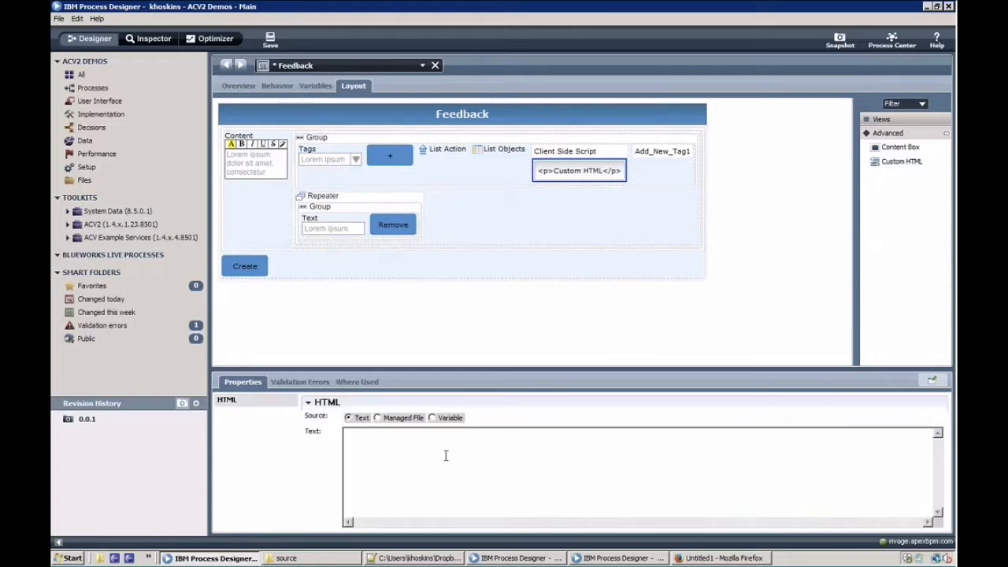
# Add an empty conditional block, if (selectedTag.name) { }, to the Custom HTML text.
pyautogui.write('if (')
pyautogui.write('v')
pyautogui.write('ar1 va')
pyautogui.write('r')
pyautogui.press('BackSpace')
pyautogui.press('BackSpace')
pyautogui.press('BackSpace')
pyautogui.press('BackSpace')
pyautogui.press('BackSpace')
pyautogui.press('BackSpace')
pyautogui.press('BackSpace')
pyautogui.press('BackSpace')
pyautogui.write('selectedTag.name)')
pyautogui.write('{')
pyautogui.press('Return')
pyautogui.press('Return')
pyautogui.write('}')
# Put triggerListAction = true; in the if block, add an else branch with triggerAddTag = true;, and save the view.
pyautogui.write('tw.')
pyautogui.write('ggerLis')
pyautogui.write('tAction')
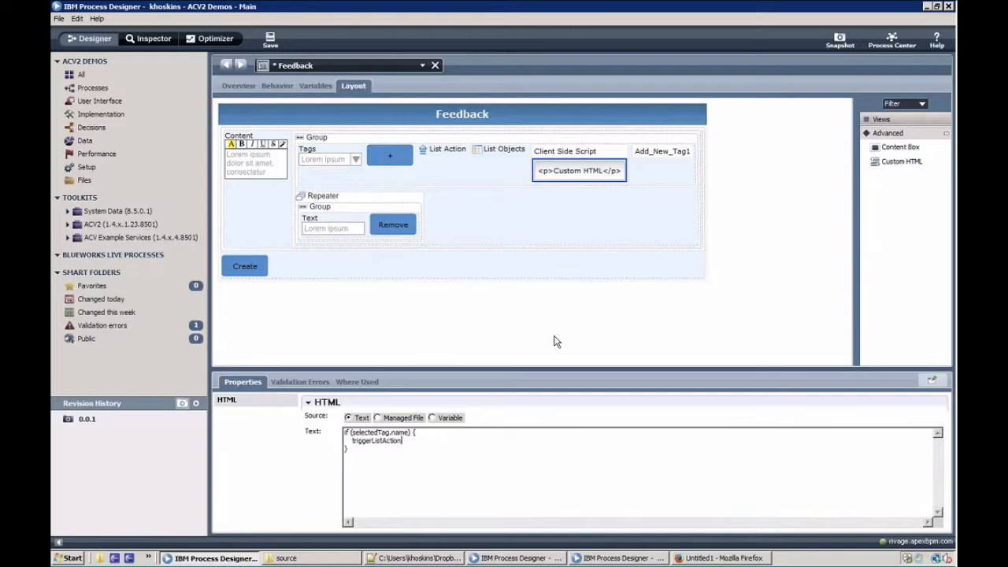
pyautogui.write(' = true;} else {')
pyautogui.press('Return')
pyautogui.press('Return')
pyautogui.write('}')
pyautogui.press('Up')
pyautogui.write('triggerAdd')
pyautogui.hotkey('ctrl', 's')
pyautogui.write('Tag = true;')
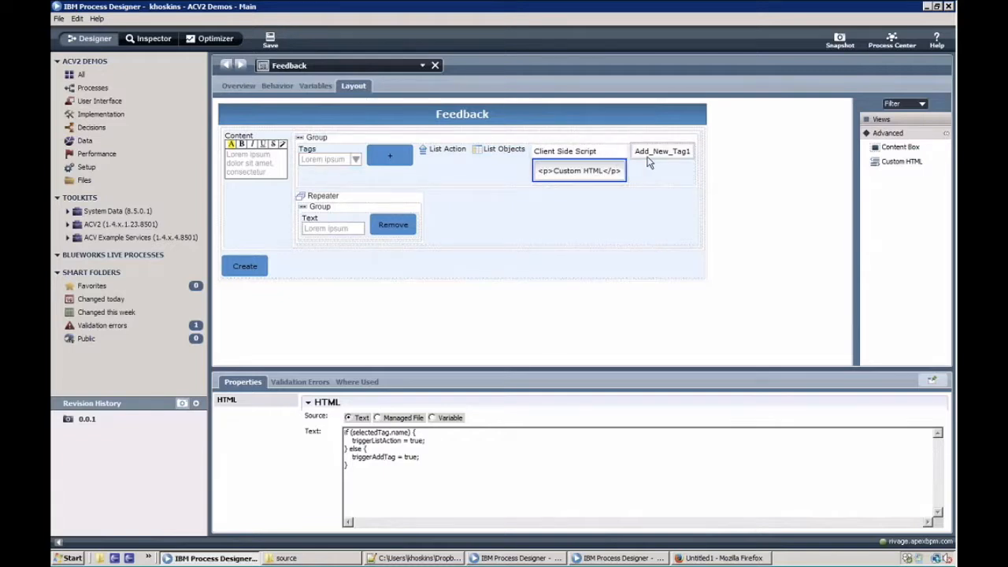
# Review the Client Side Script's variable mappings, its script text and the Add New Tag view's binding and configuration.
pyautogui.click(551, 156)
pyautogui.click(288, 415)
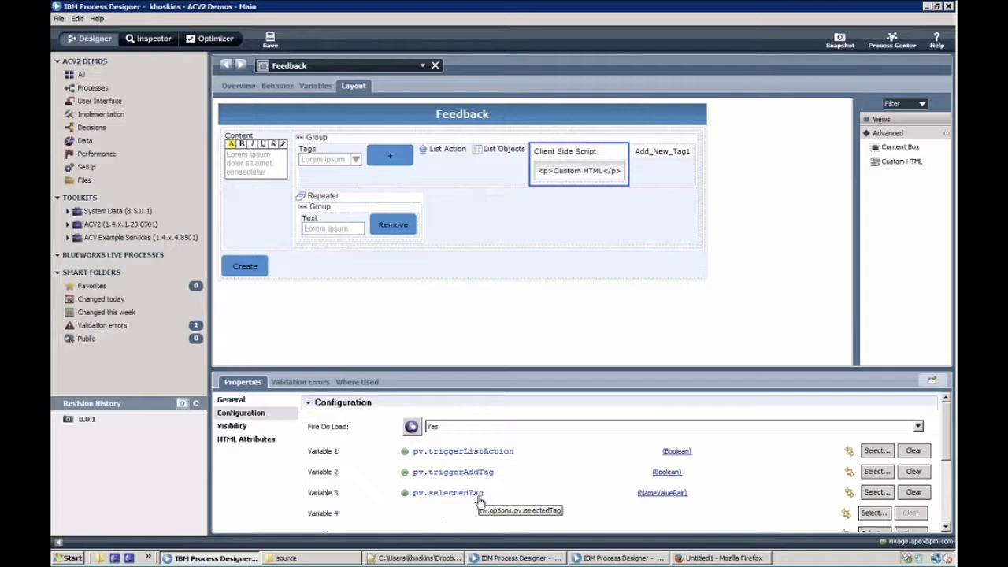
pyautogui.click(595, 175)
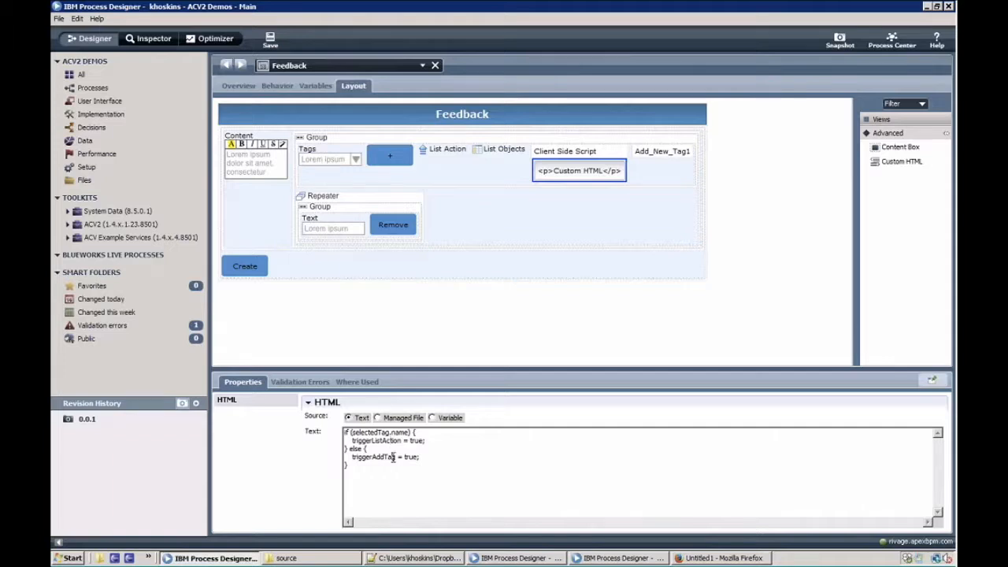
pyautogui.click(660, 151)
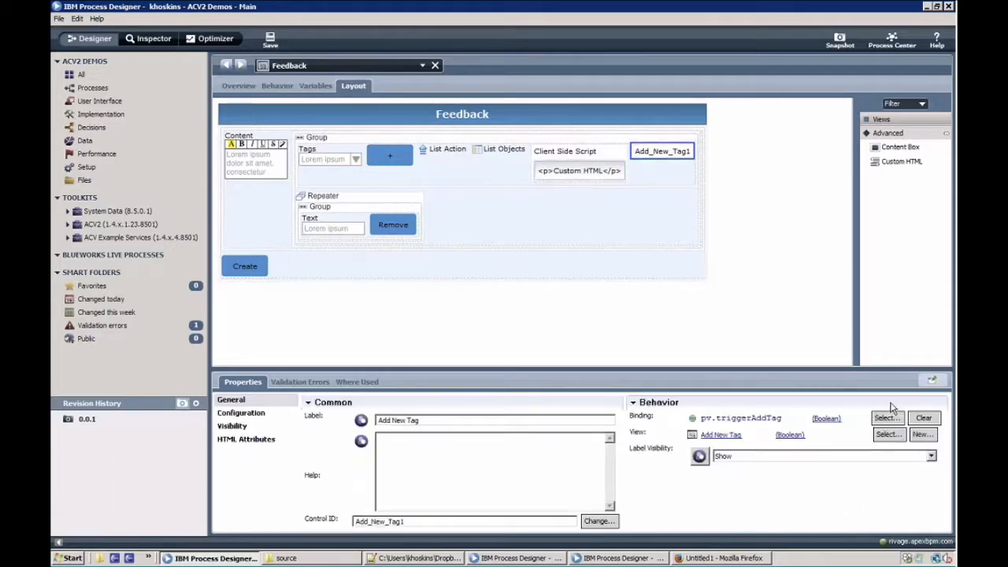
pyautogui.click(241, 412)
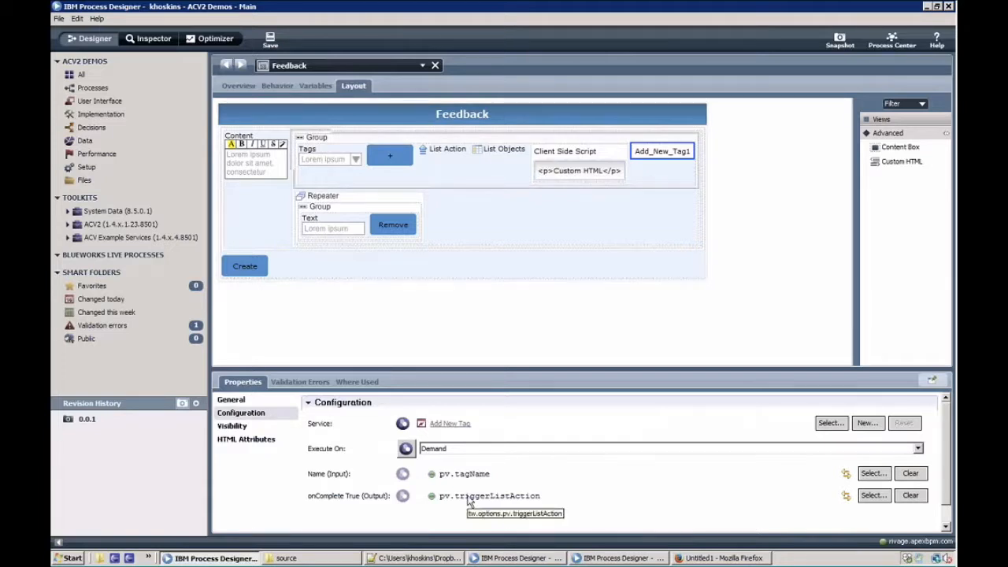
# Open the Untitled1 script of the Add New Tag service and start a second line with tw.local.
pyautogui.click(450, 424)
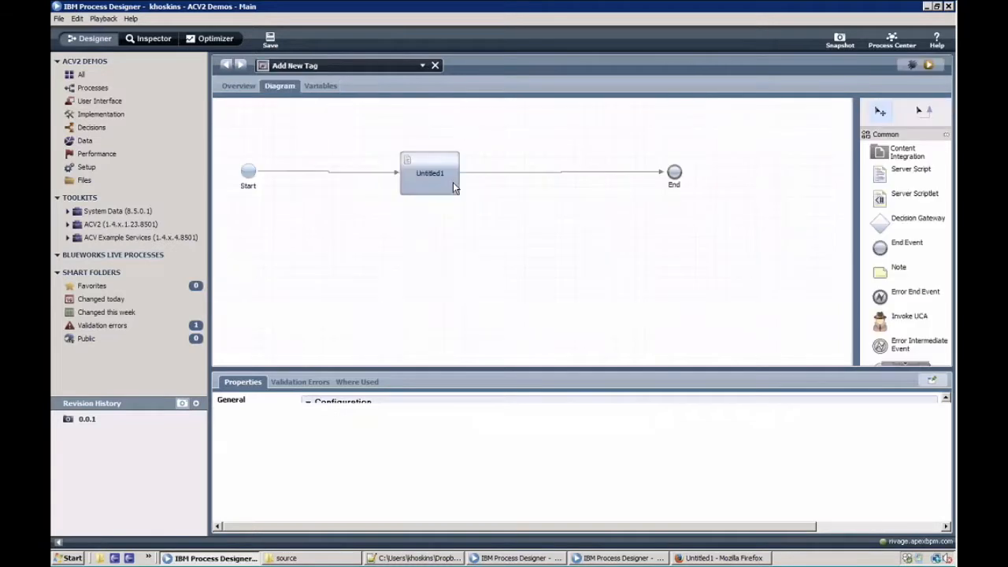
pyautogui.click(453, 182)
pyautogui.click(245, 413)
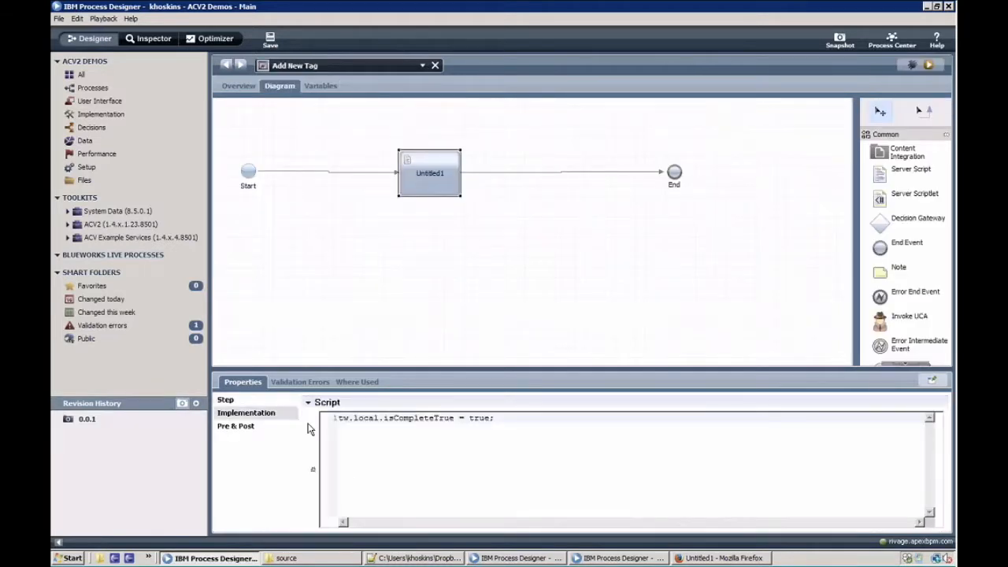
pyautogui.click(501, 419)
pyautogui.press('Return')
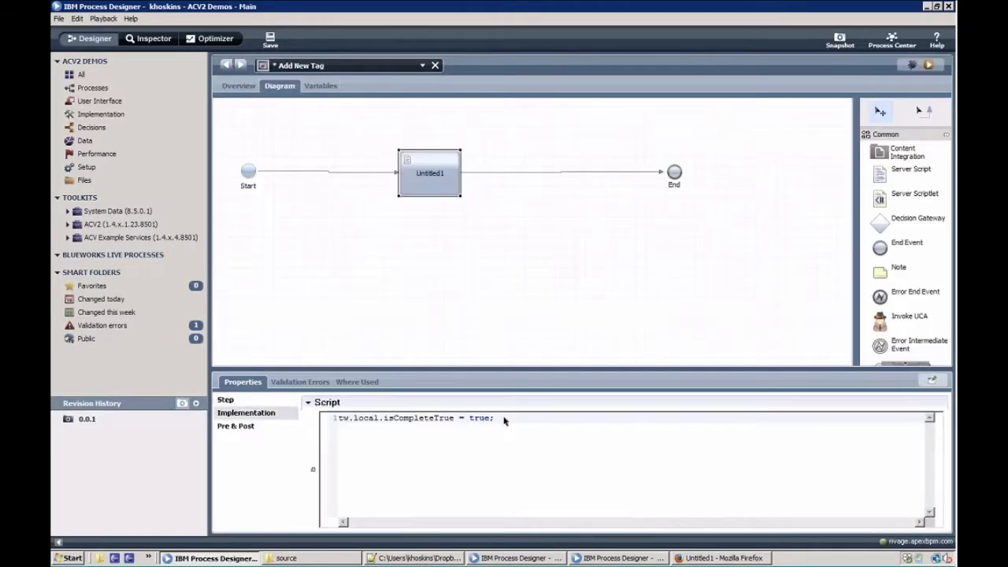
pyautogui.write('tw.local.')
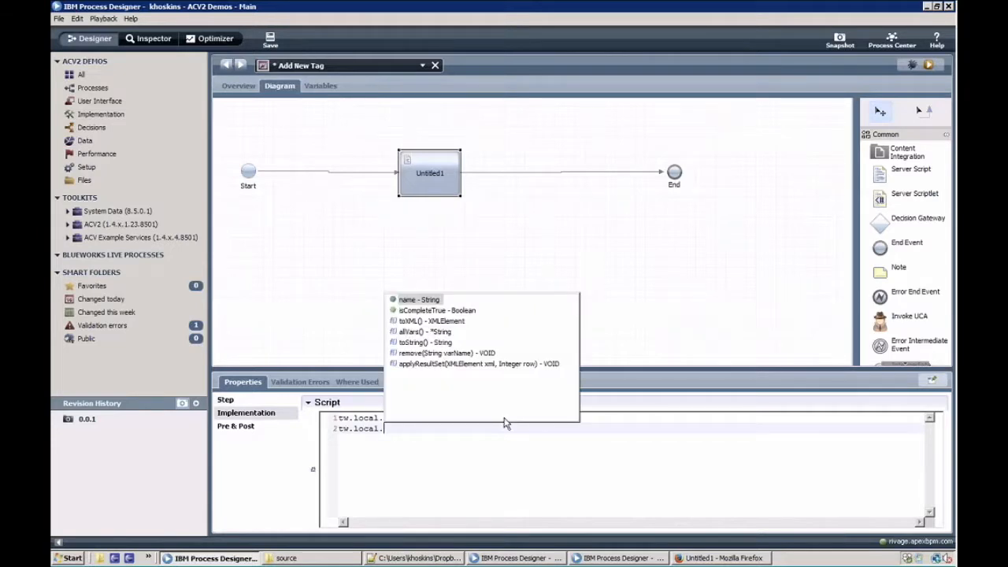
pyautogui.press('Escape')
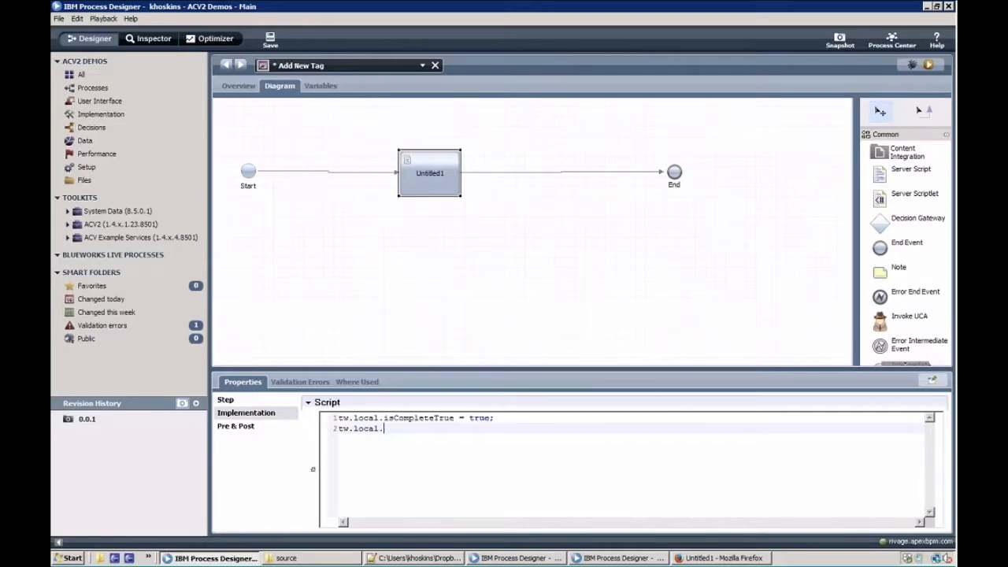
# Add an output variable named newTag of type NameValuePair to the Add New Tag service.
pyautogui.click(319, 85)
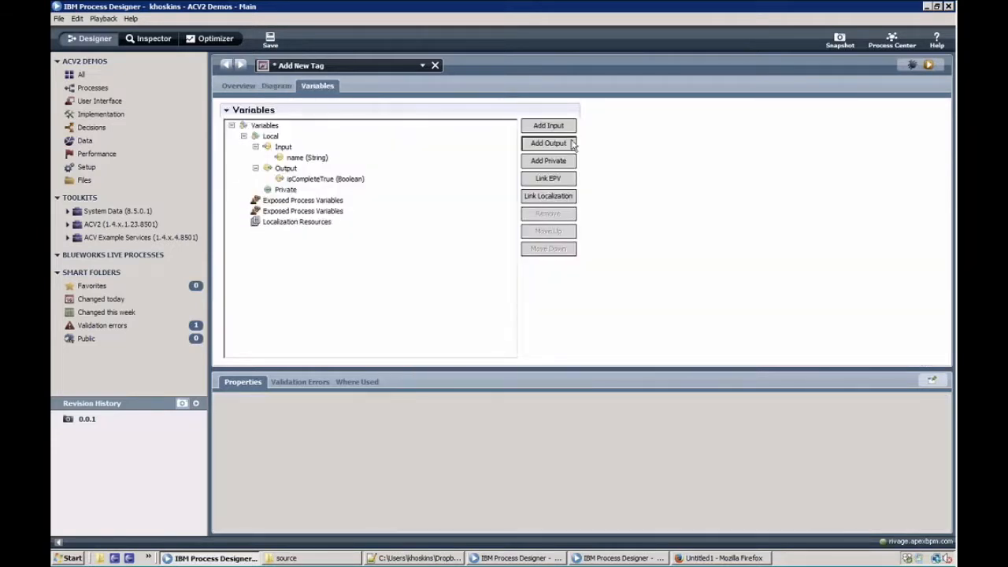
pyautogui.click(573, 144)
pyautogui.write('n')
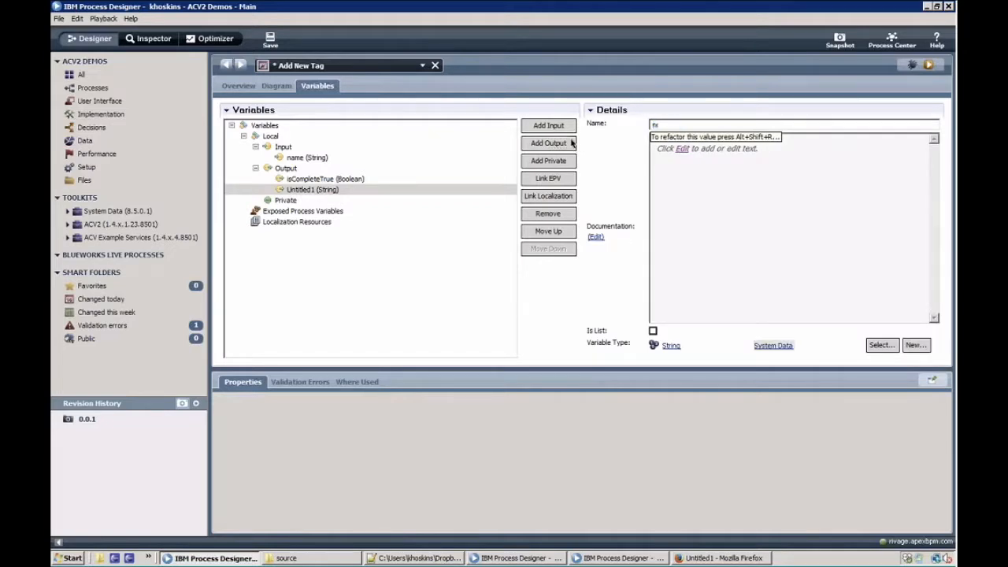
pyautogui.write('ewTag')
pyautogui.click(880, 342)
pyautogui.write('name')
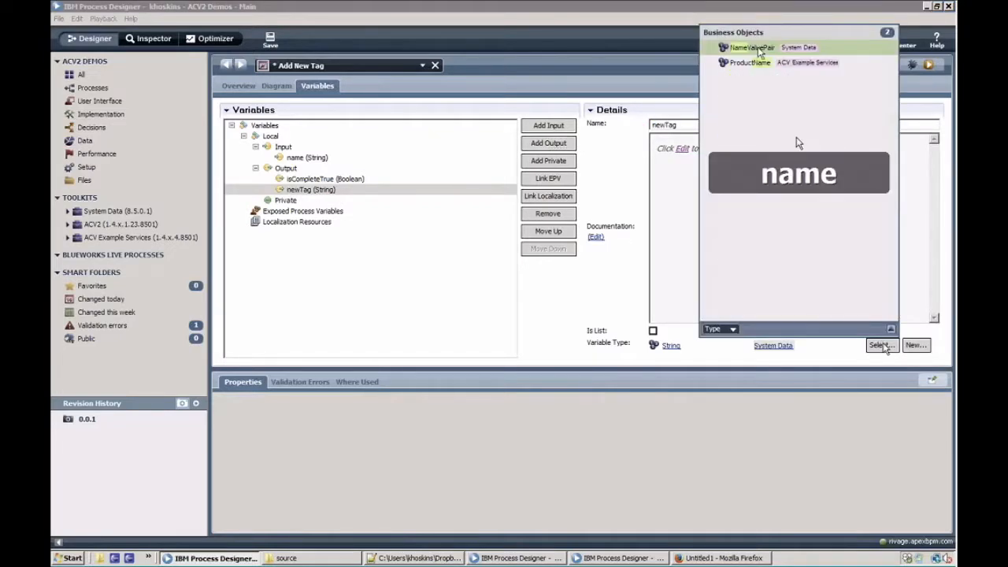
pyautogui.click(758, 48)
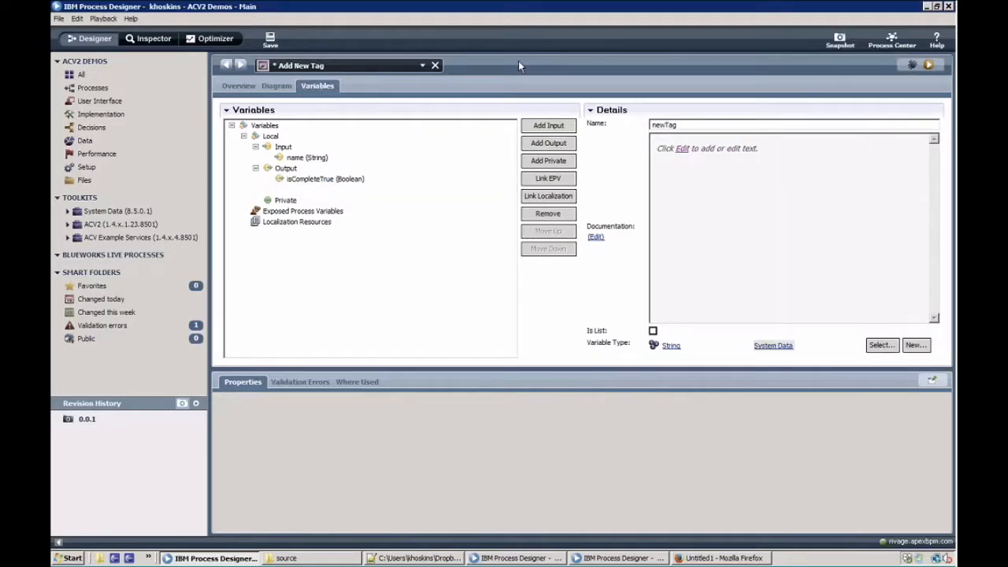
# Complete the Untitled1 script's second line as tw.local.newTag = new tw.object.NameValuePair();.
pyautogui.click(277, 85)
pyautogui.click(421, 435)
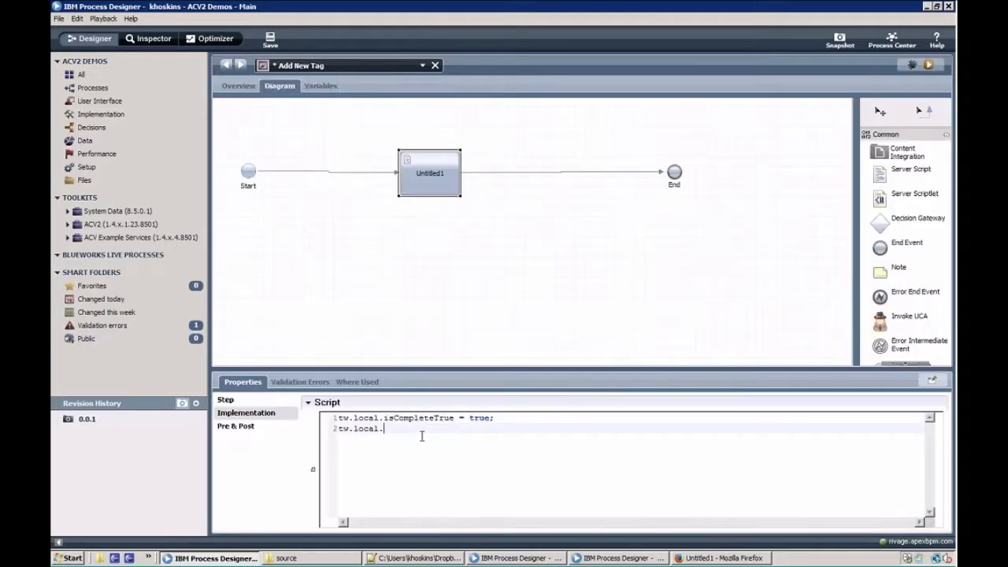
pyautogui.hotkey('ctrl', 'space')
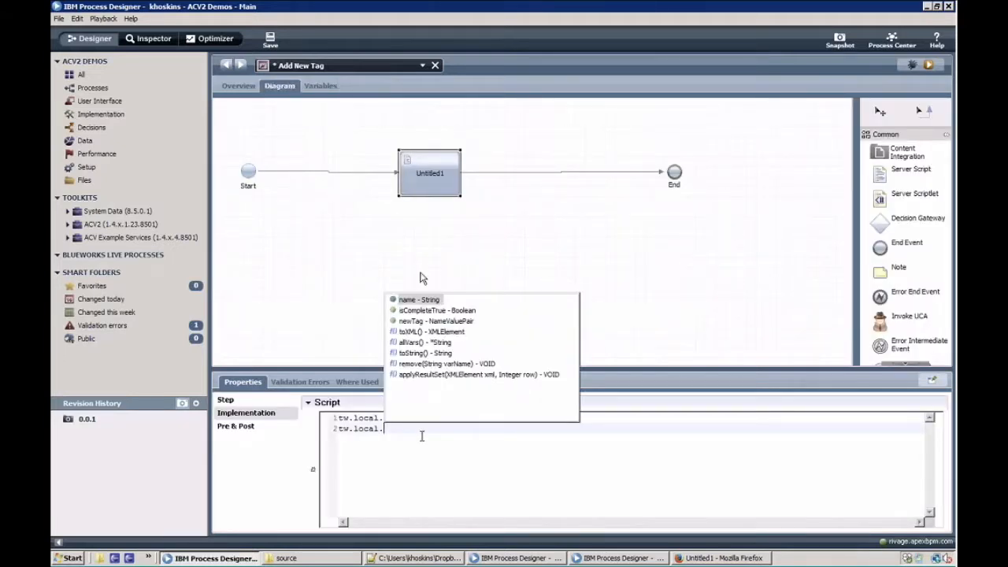
pyautogui.doubleClick(423, 321)
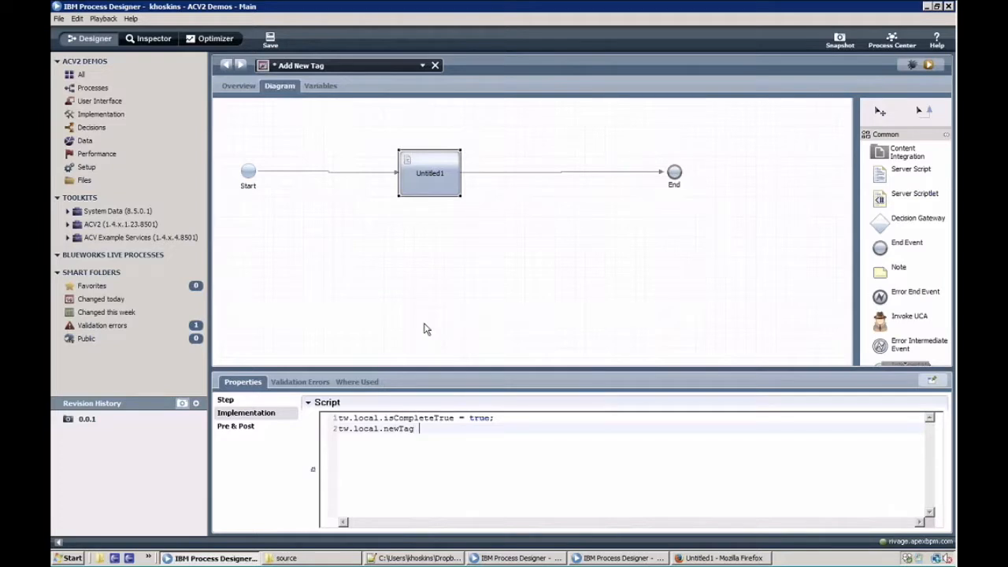
pyautogui.write('= new tw.object.Name')
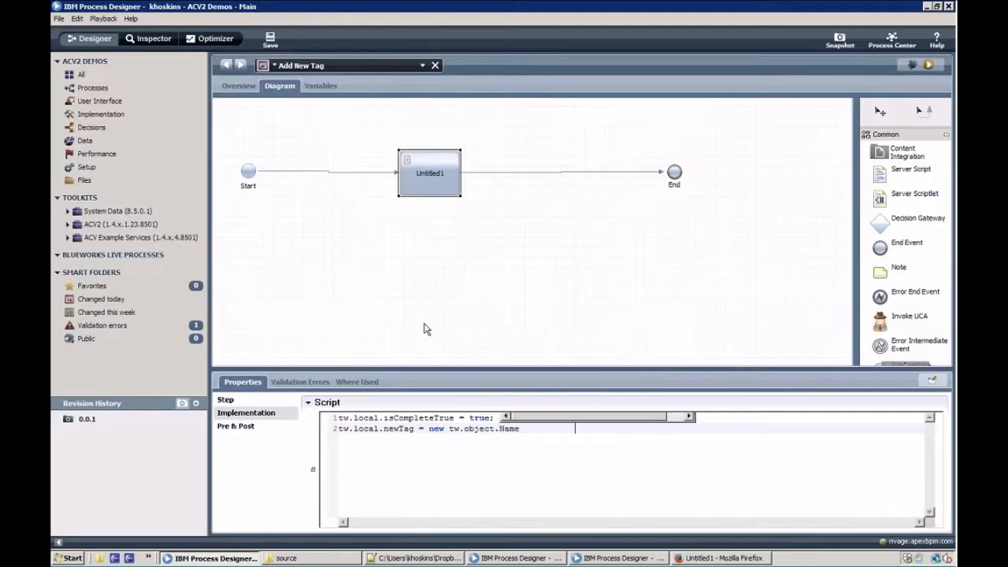
pyautogui.write('ValuePair();')
pyautogui.press('Return')
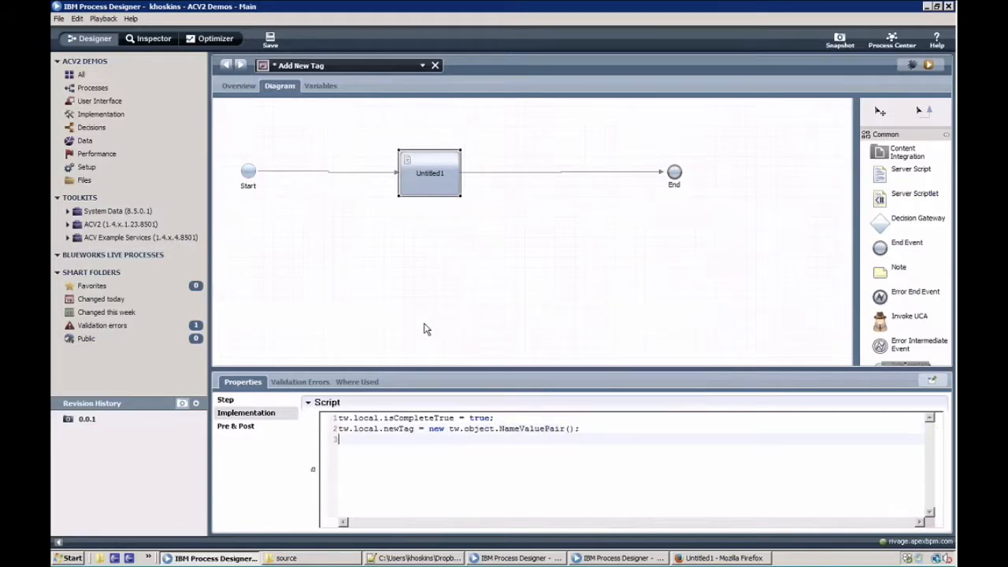
# Add the script line tw.local.newTag.name = tw.local.name;.
pyautogui.write('tw.local.newTag.name ')
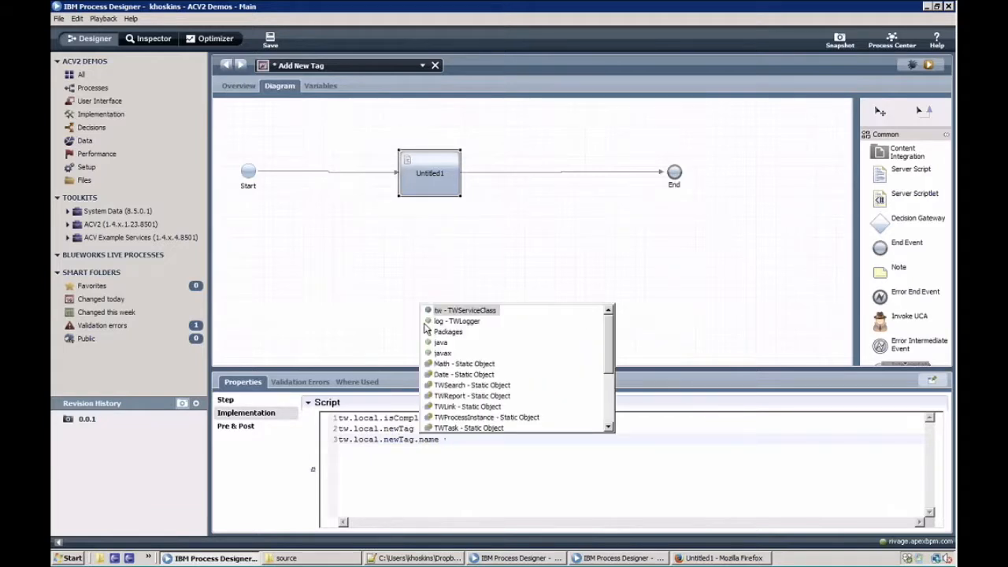
pyautogui.write('= tw.')
pyautogui.write('local.')
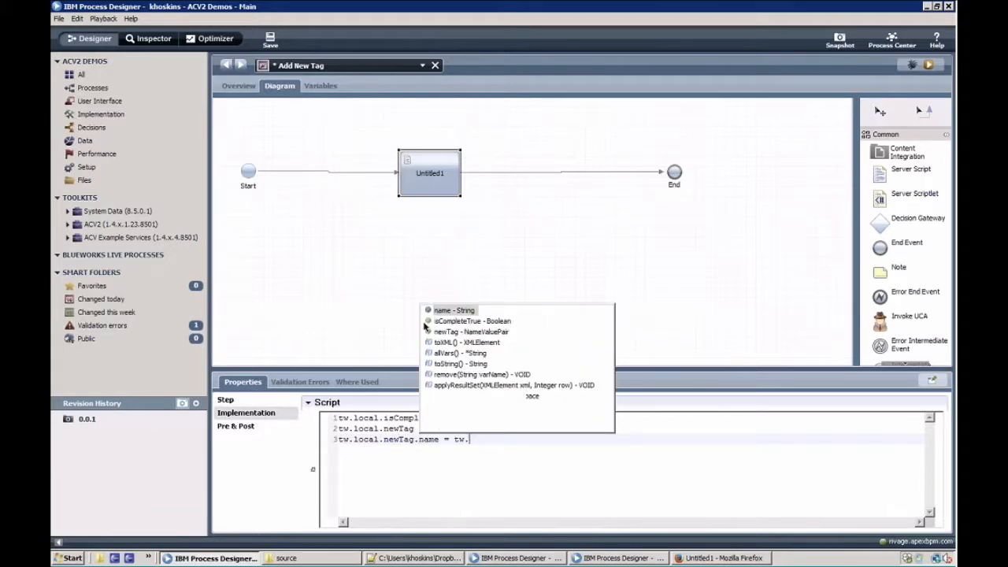
pyautogui.press('Return')
pyautogui.write(';')
pyautogui.press('Return')
# Add the script line tw.local.newTag.value = tw.local.name + Math.random()*100; and save the Add New Tag service.
pyautogui.write('t')
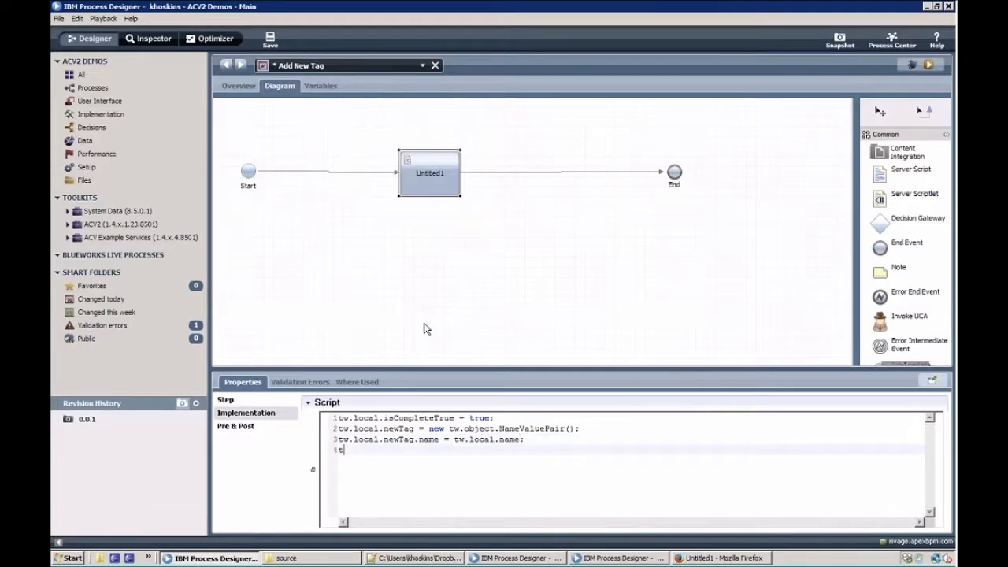
pyautogui.write('w.local.')
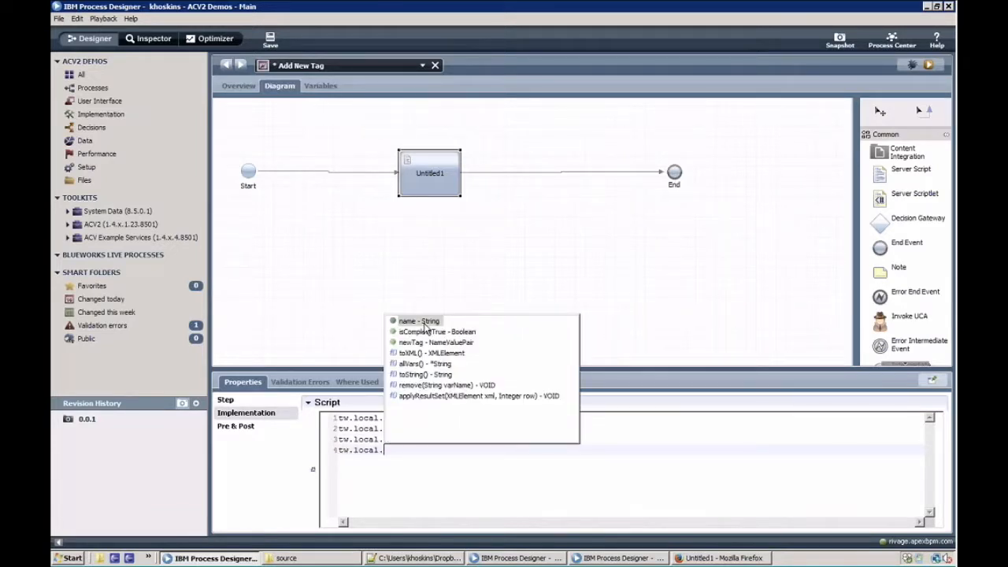
pyautogui.press('Down')
pyautogui.press('Down')
pyautogui.press('Return')
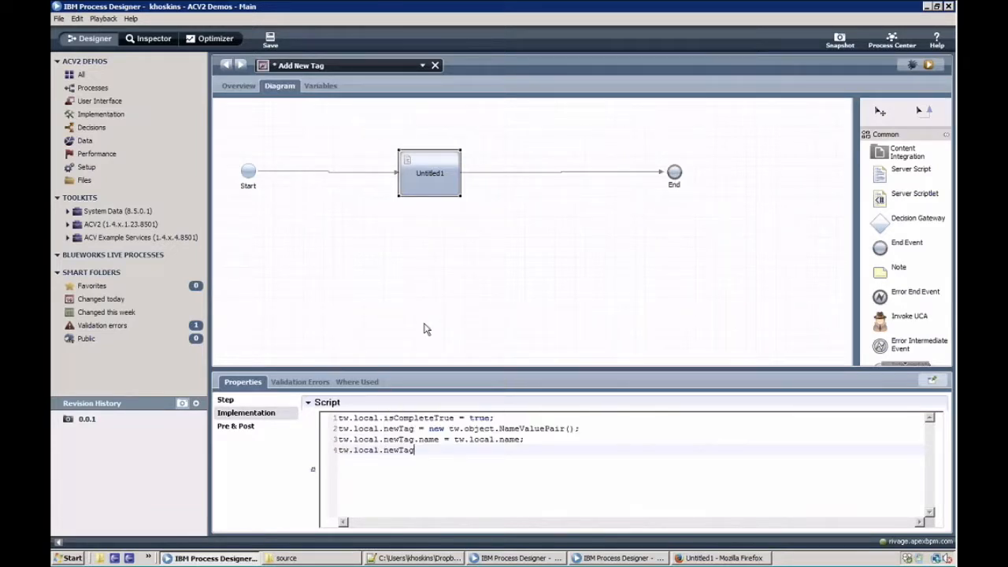
pyautogui.write('.value = tw.local.n')
pyautogui.write('ame + Math.r')
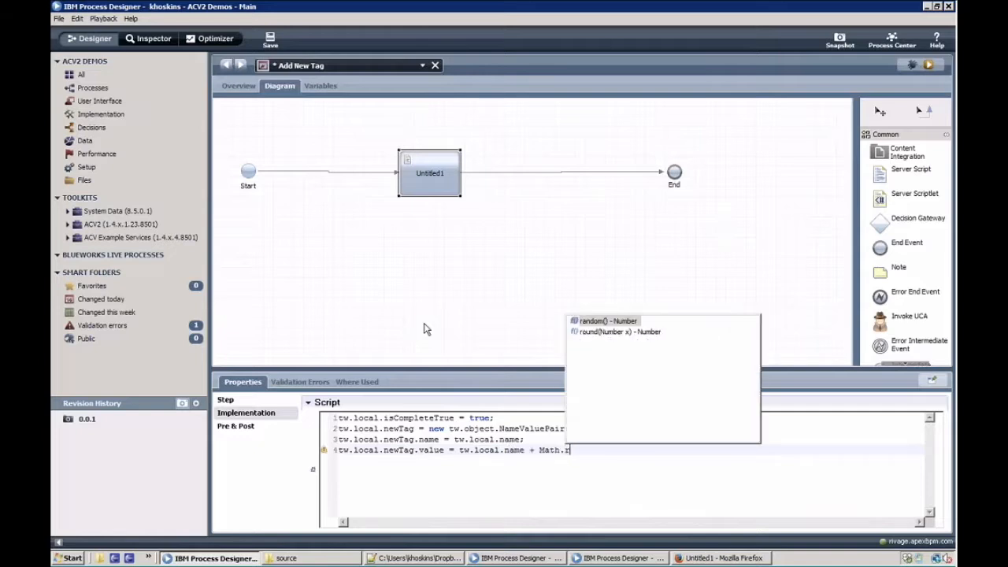
pyautogui.write('andom(')
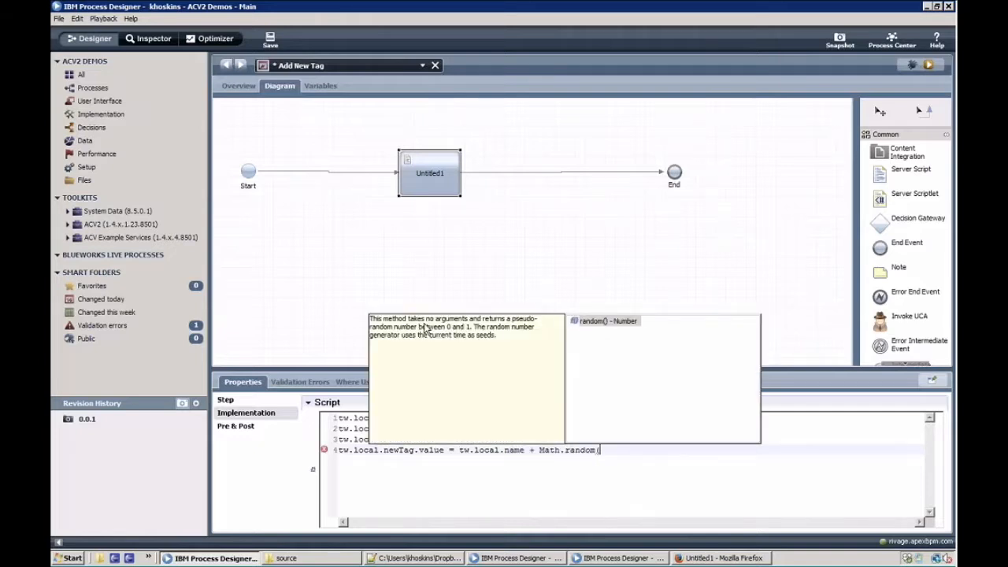
pyautogui.write(')*100')
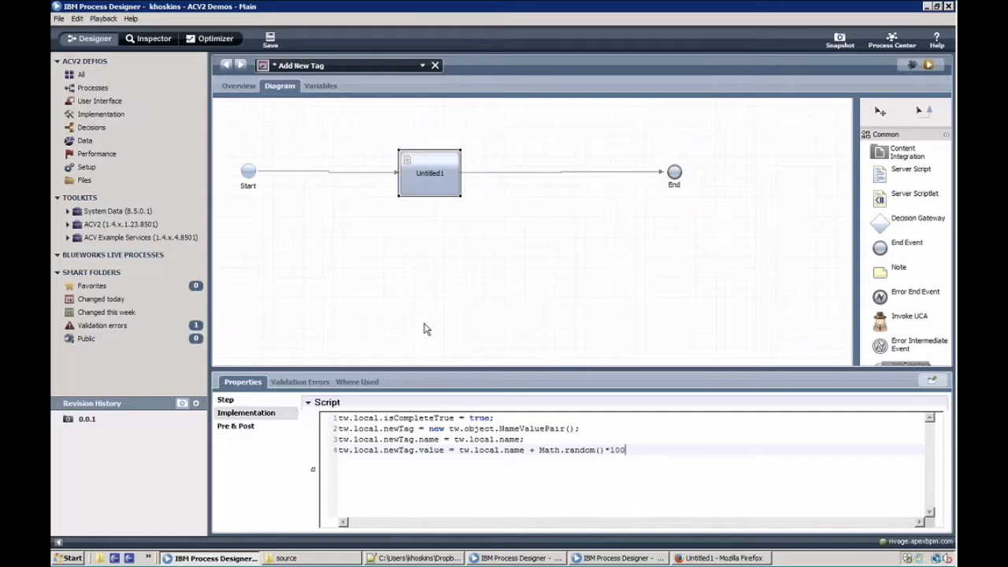
pyautogui.write(';')
pyautogui.click(503, 429)
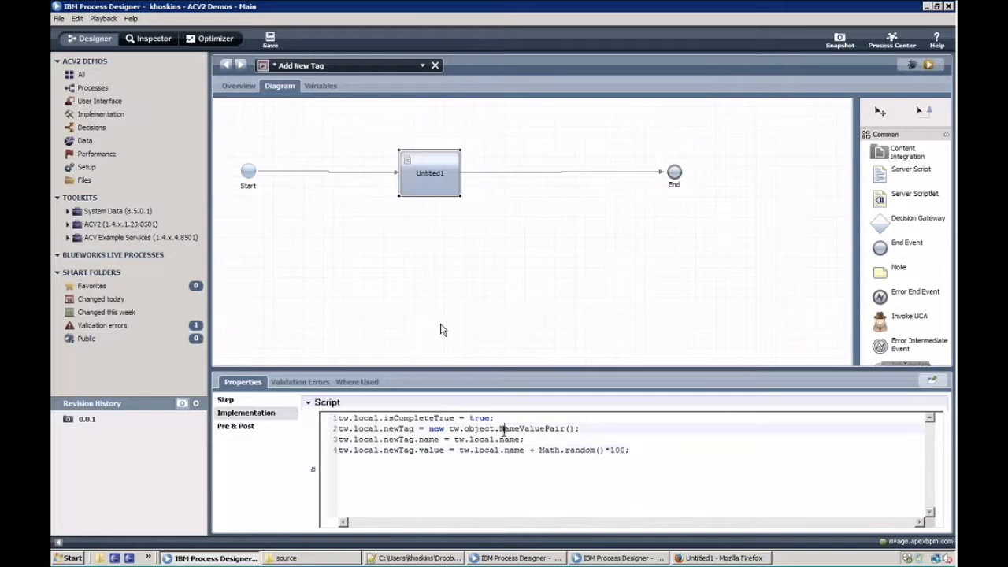
pyautogui.click(510, 439)
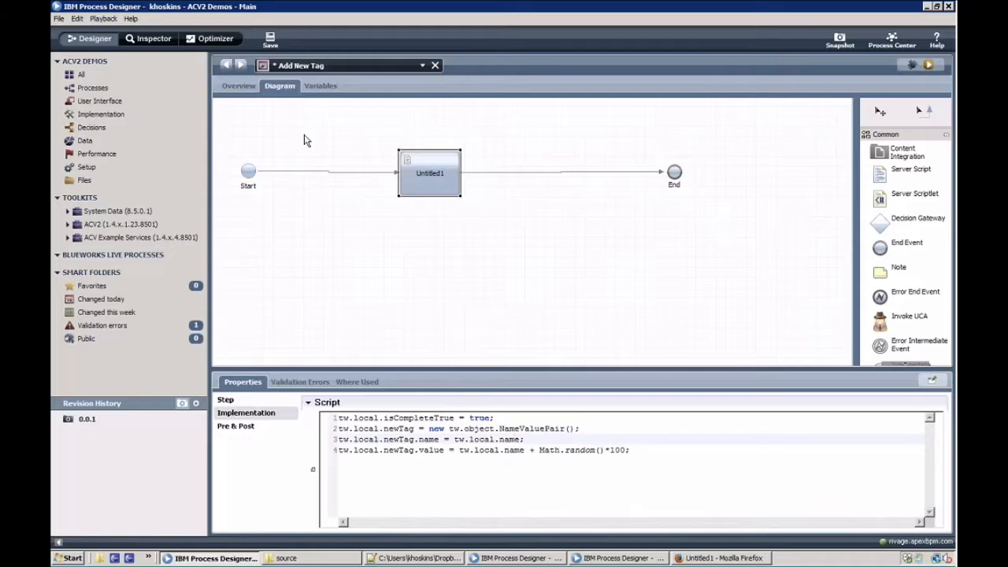
pyautogui.hotkey('ctrl', 's')
# Check the service's output variables, then open the variables of the Add New Tag coach view from the Feedback layout.
pyautogui.click(318, 87)
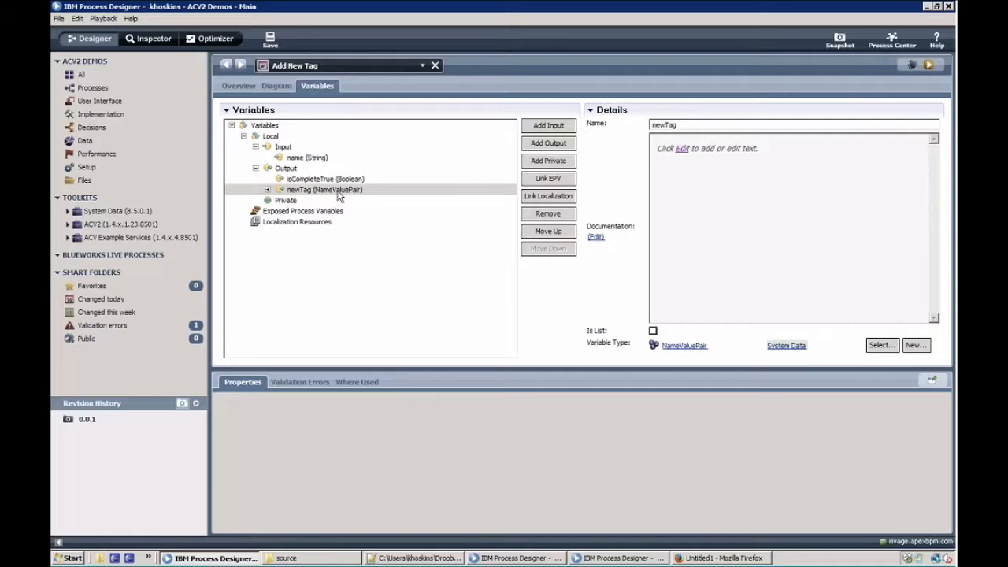
pyautogui.click(385, 65)
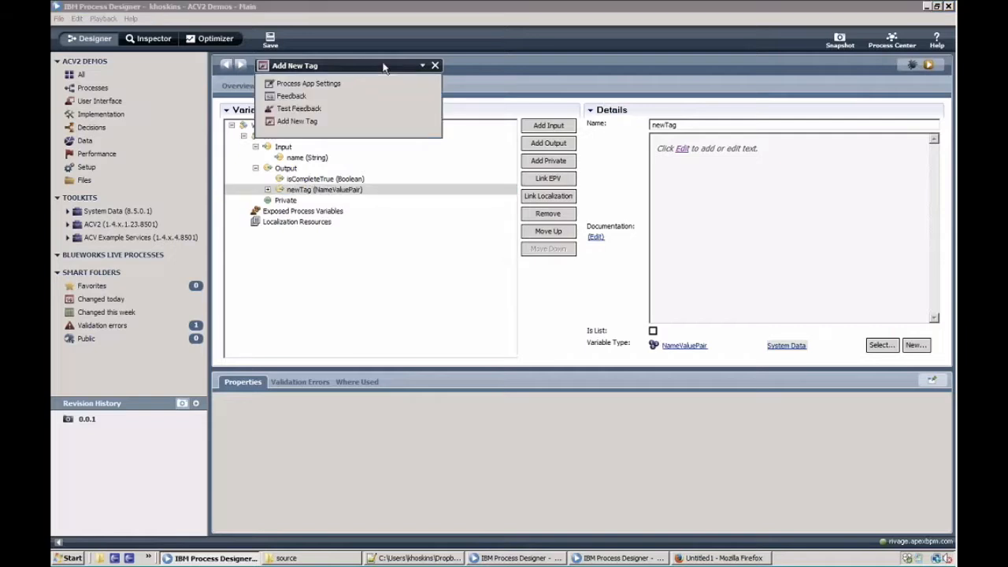
pyautogui.click(331, 108)
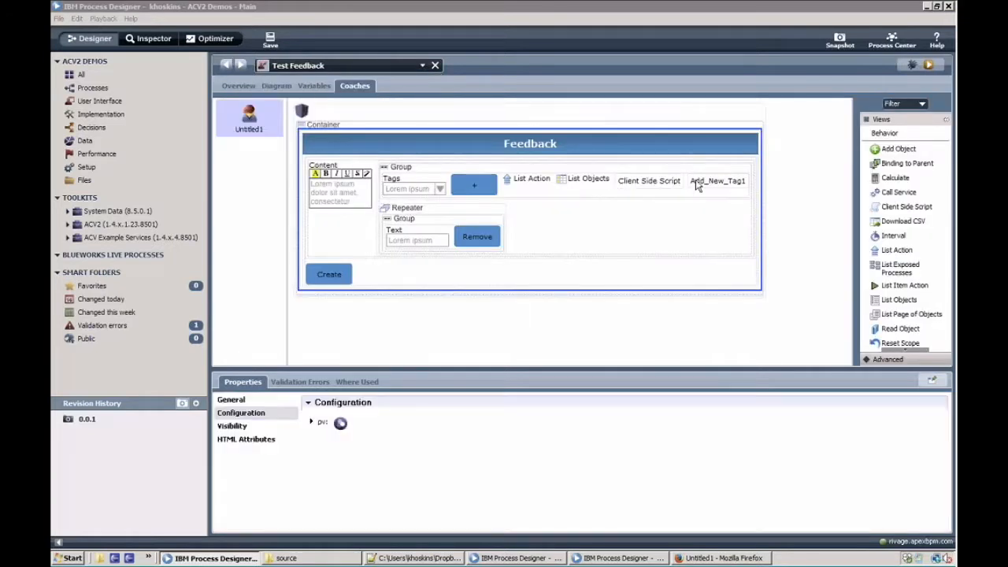
pyautogui.doubleClick(698, 182)
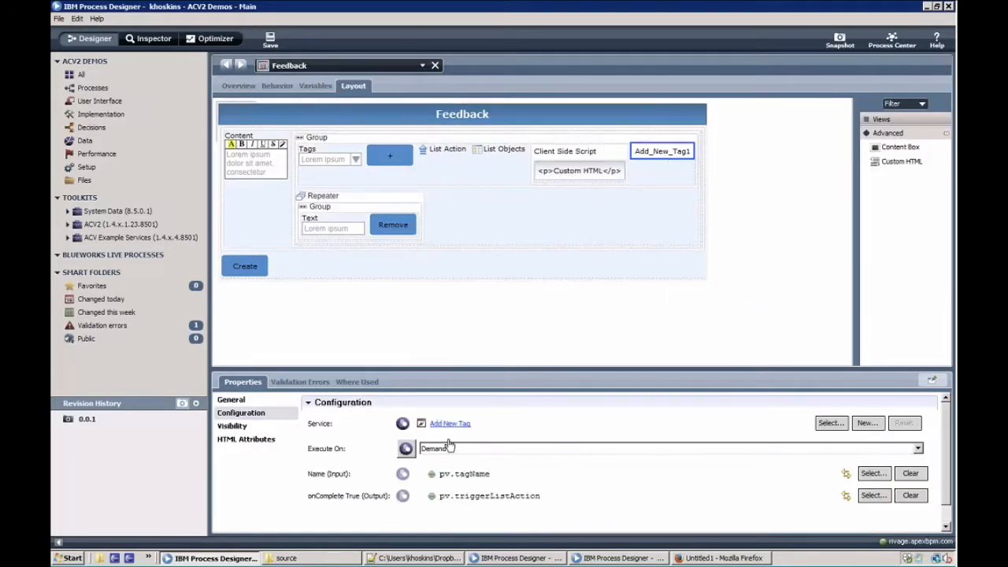
pyautogui.doubleClick(641, 157)
pyautogui.click(319, 86)
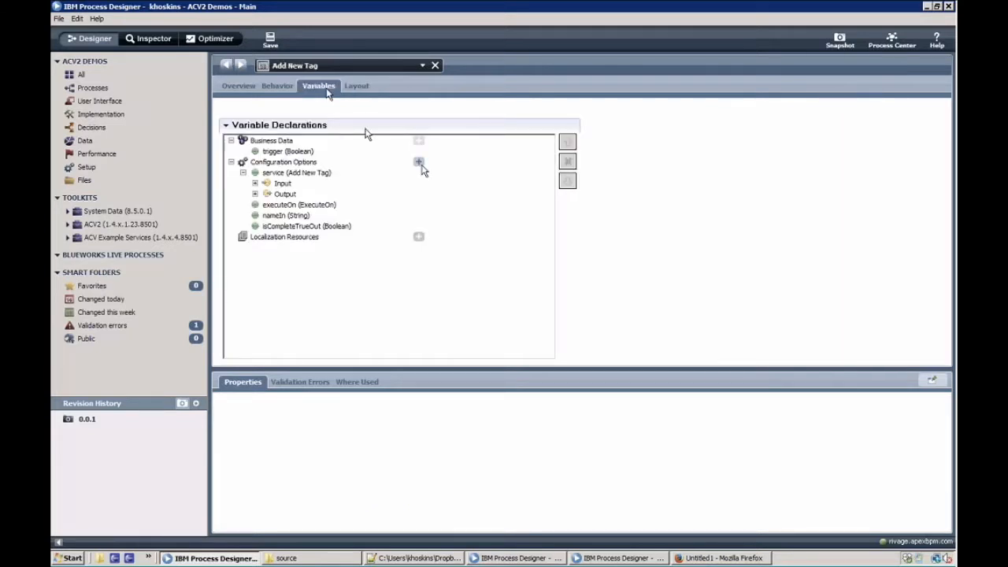
# Add a configuration option named newTagOut of type NameValuePair to the Add New Tag coach view.
pyautogui.click(418, 162)
pyautogui.write('newTa')
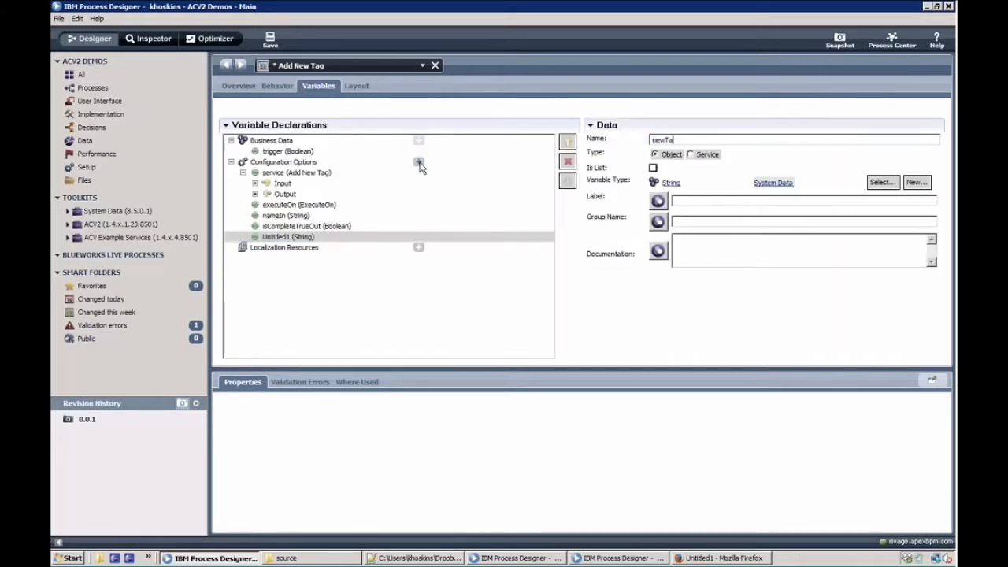
pyautogui.write('gOut')
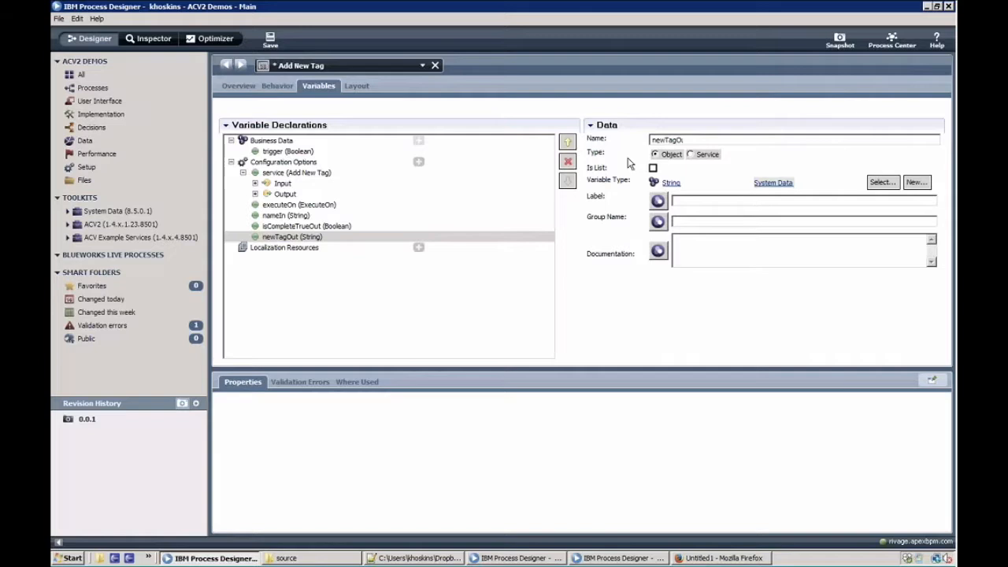
pyautogui.click(881, 182)
pyautogui.write('na')
pyautogui.click(827, 214)
# Label the newTagOut option "New Tag (Output)" and save the Add New Tag coach view.
pyautogui.click(760, 201)
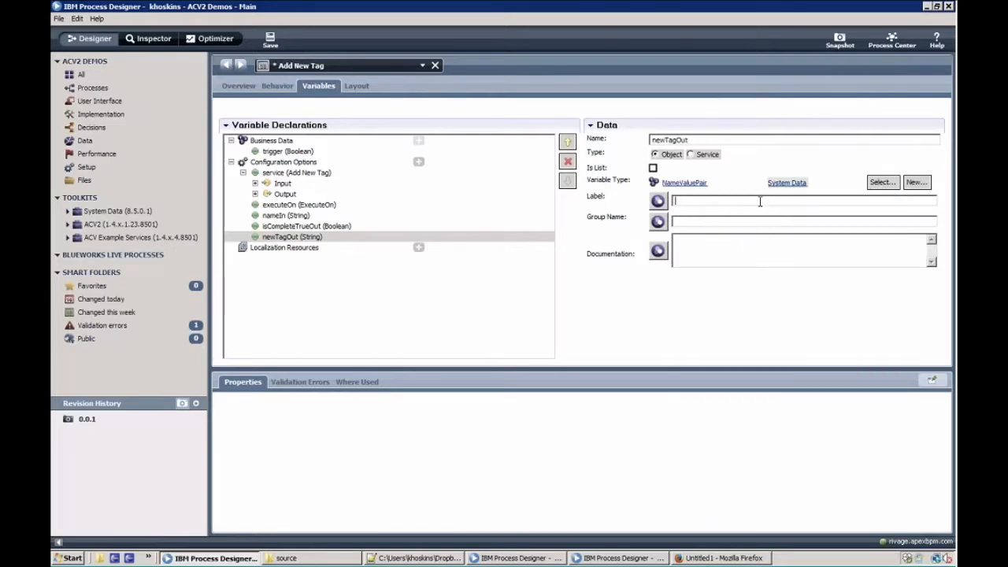
pyautogui.write('New Tag (Output)')
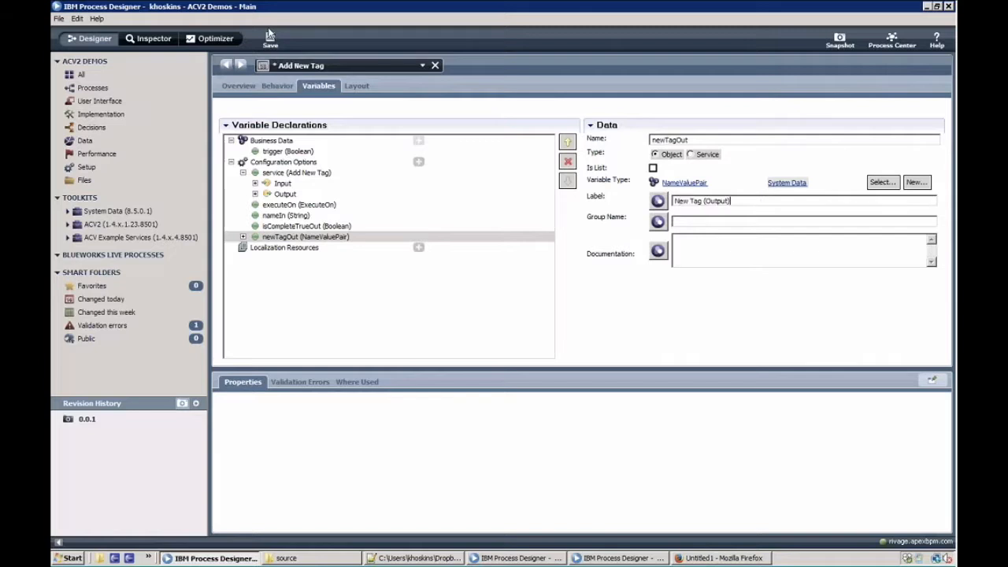
pyautogui.hotkey('ctrl', 's')
# Return to the Feedback layout, bind Add_New_Tag1's New Tag (Output) to pv.selectedTag and save the view.
pyautogui.click(434, 67)
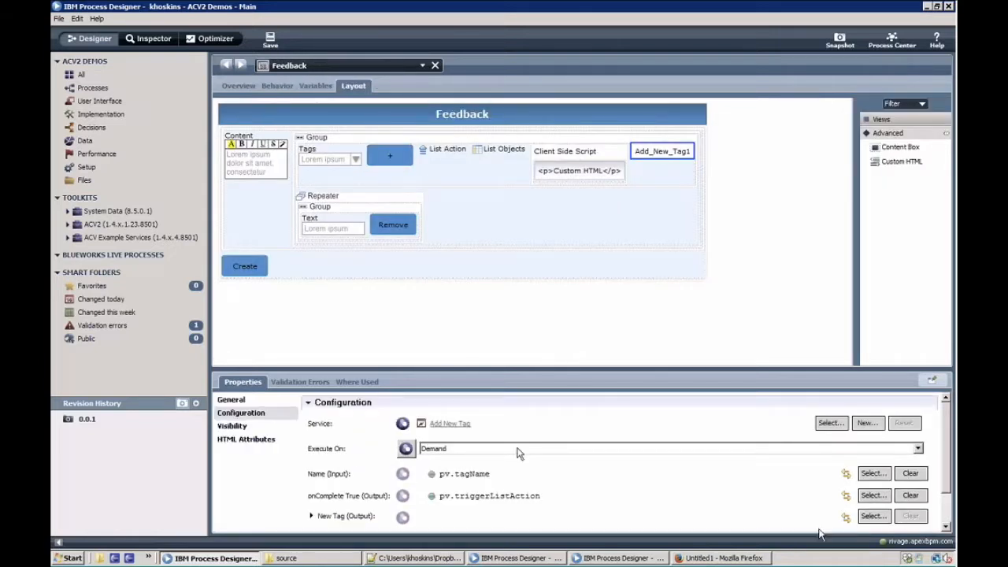
pyautogui.click(873, 516)
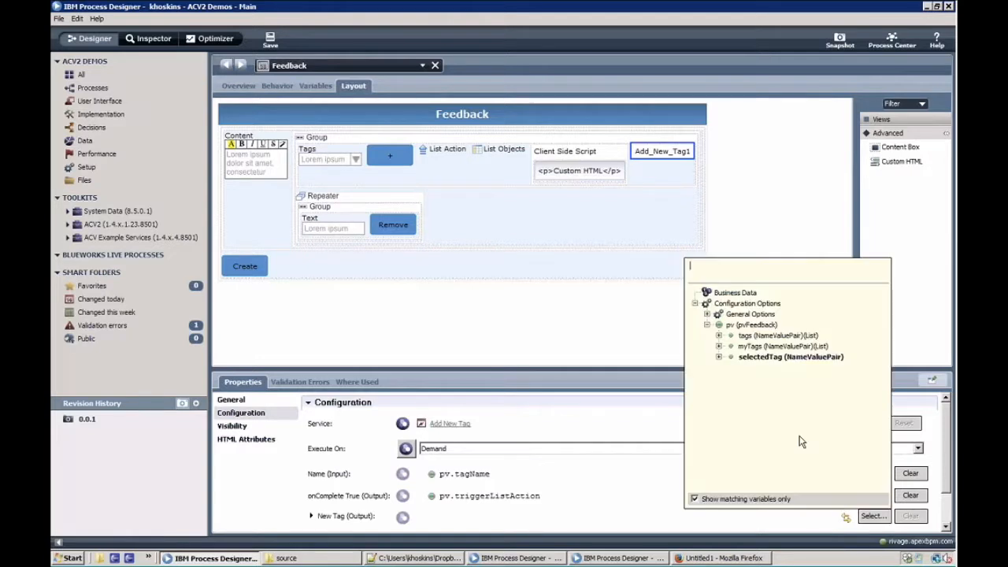
pyautogui.click(777, 358)
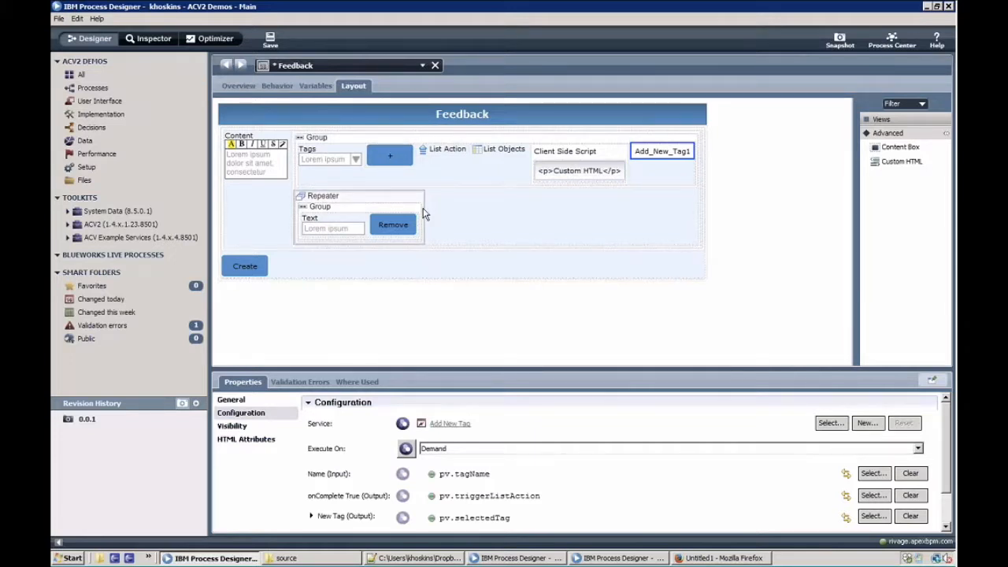
pyautogui.click(272, 39)
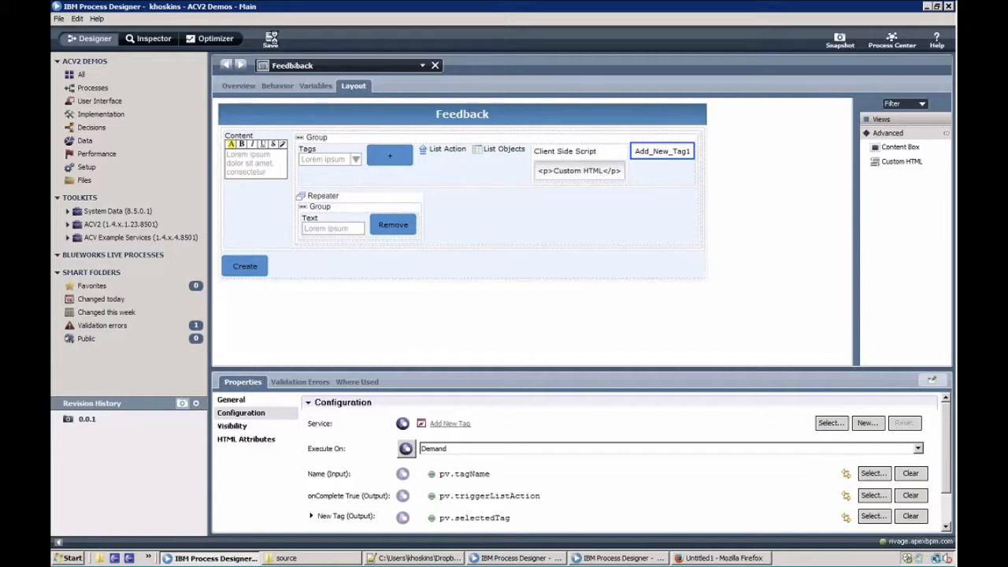
# Run the Test Feedback service to check the Feedback panel in the browser.
pyautogui.click(303, 66)
pyautogui.click(300, 111)
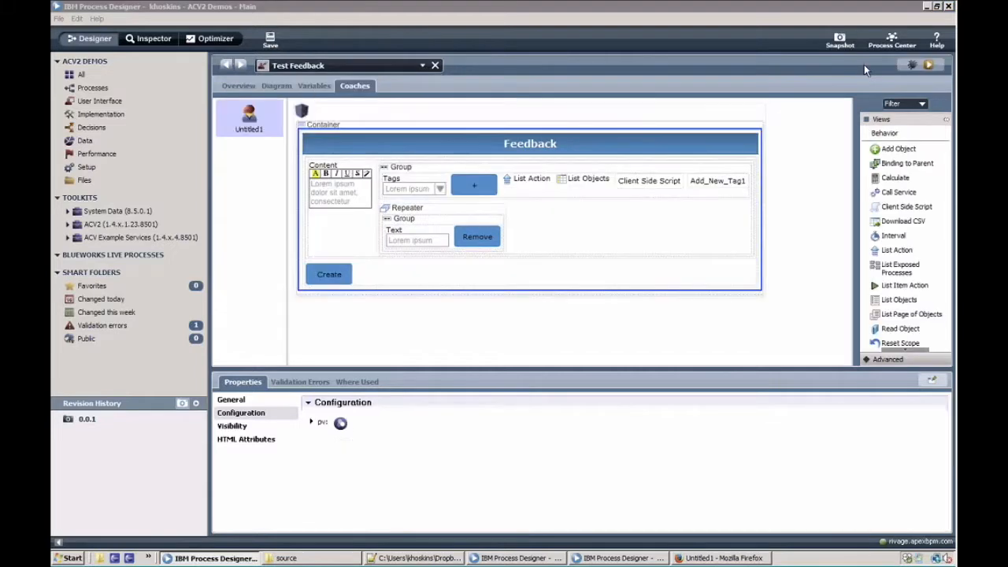
pyautogui.click(930, 64)
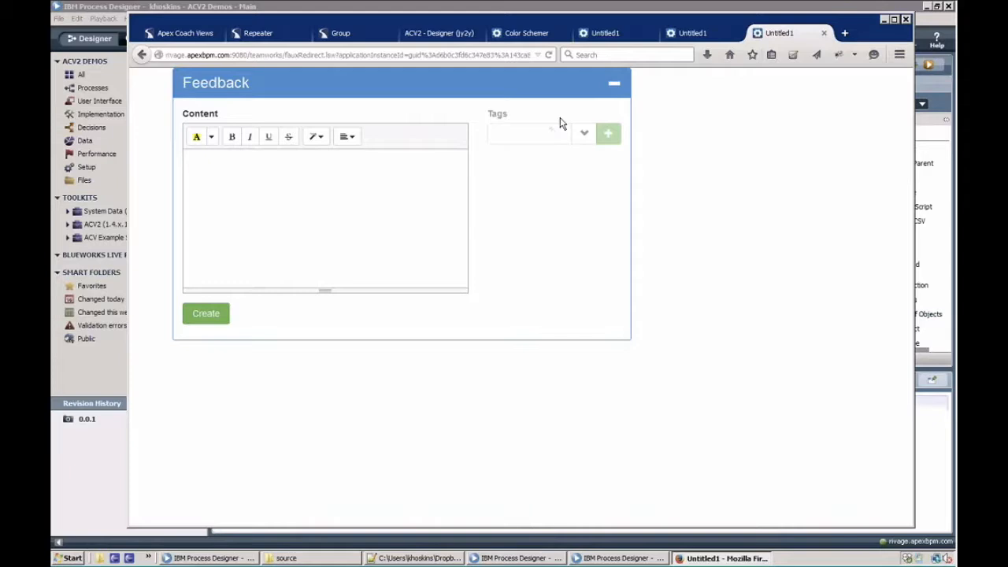
# Back in Process Designer, examine the tag group's Show Spinner binding and the configuration and data binding of Add_New_Tag1.
pyautogui.click(926, 88)
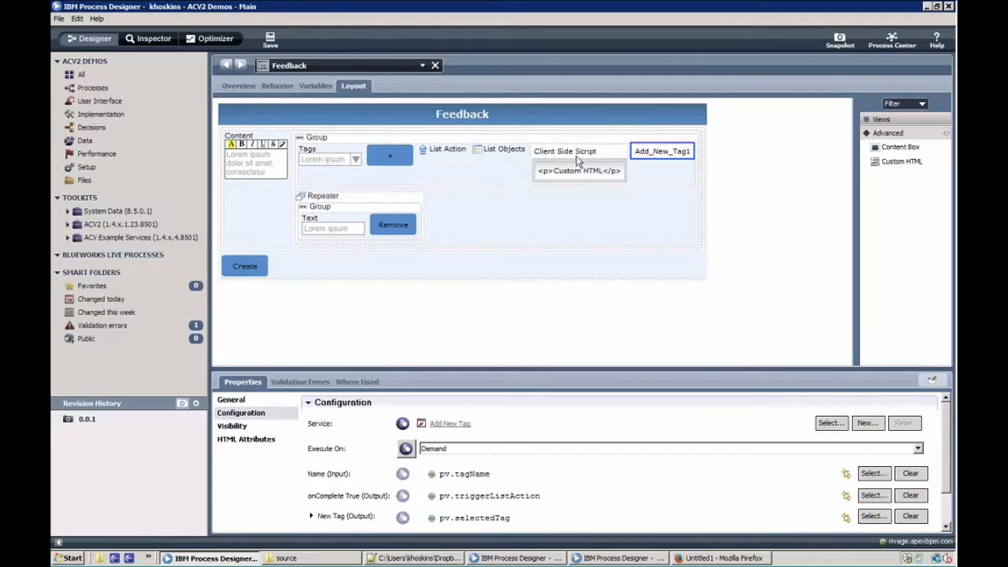
pyautogui.click(480, 166)
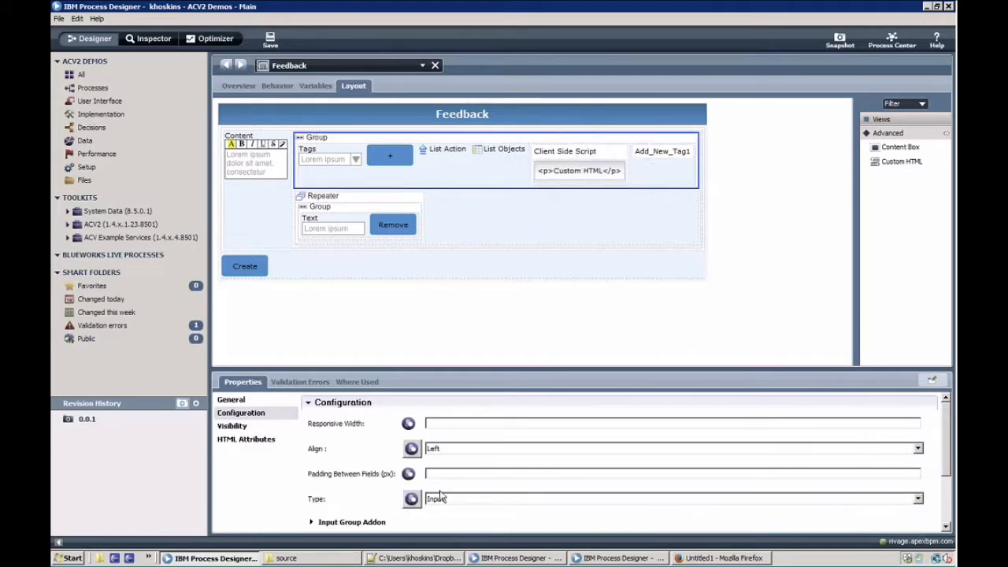
pyautogui.scroll(-3, 939, 489)
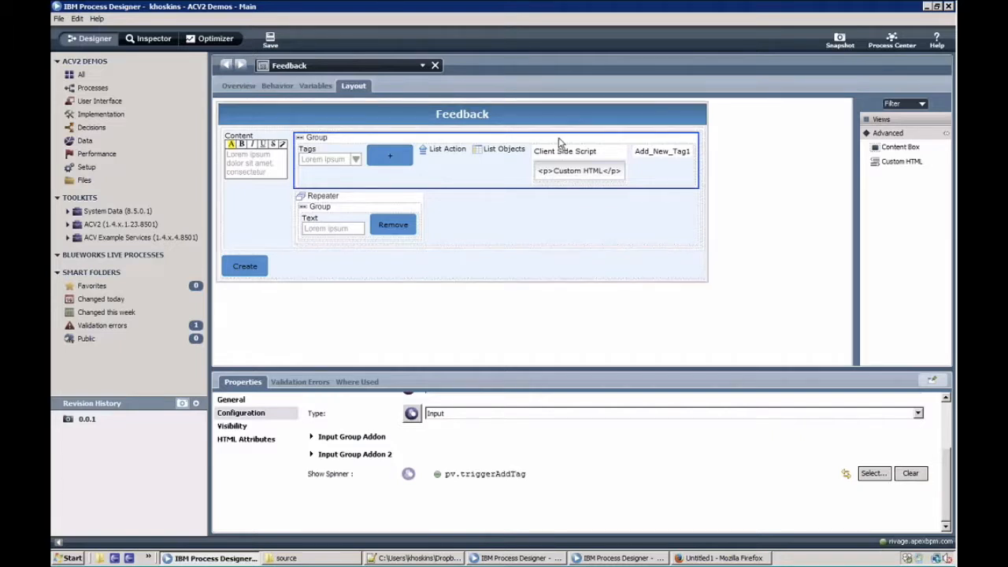
pyautogui.click(648, 156)
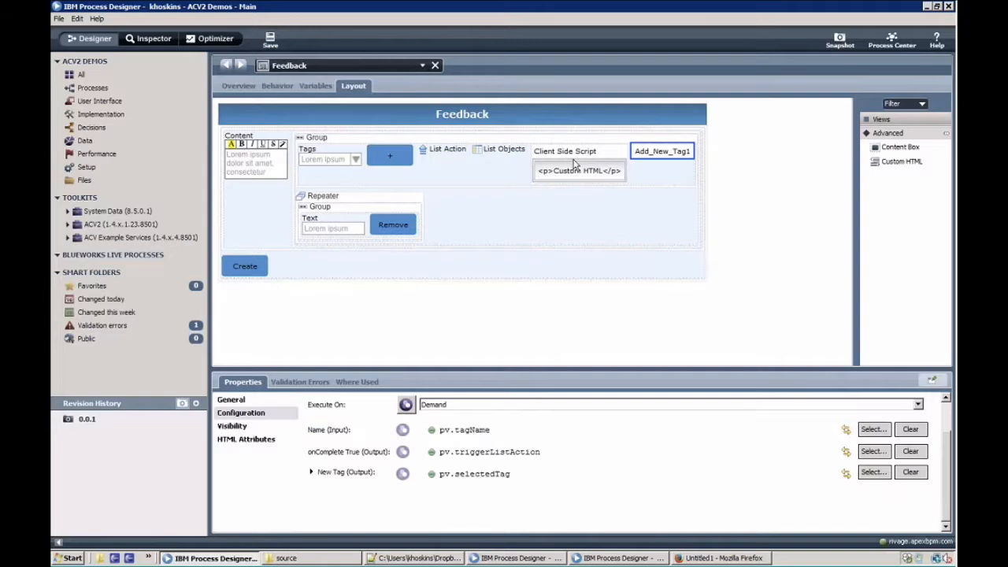
pyautogui.moveTo(948, 456); pyautogui.dragTo(948, 427)
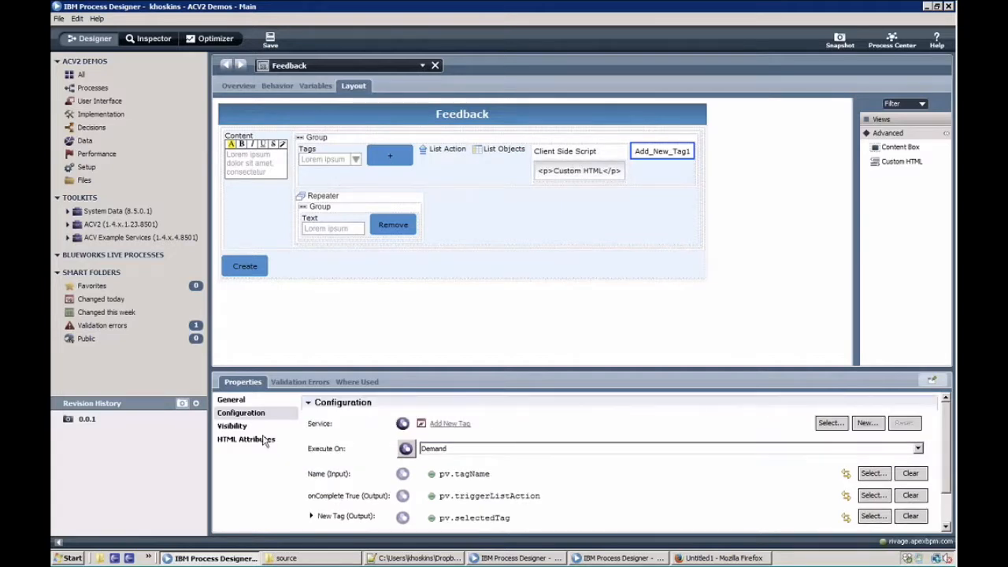
pyautogui.click(266, 406)
# Expand the Feedback view's pv configuration and its Selected tag values in the Test Feedback coach.
pyautogui.click(315, 67)
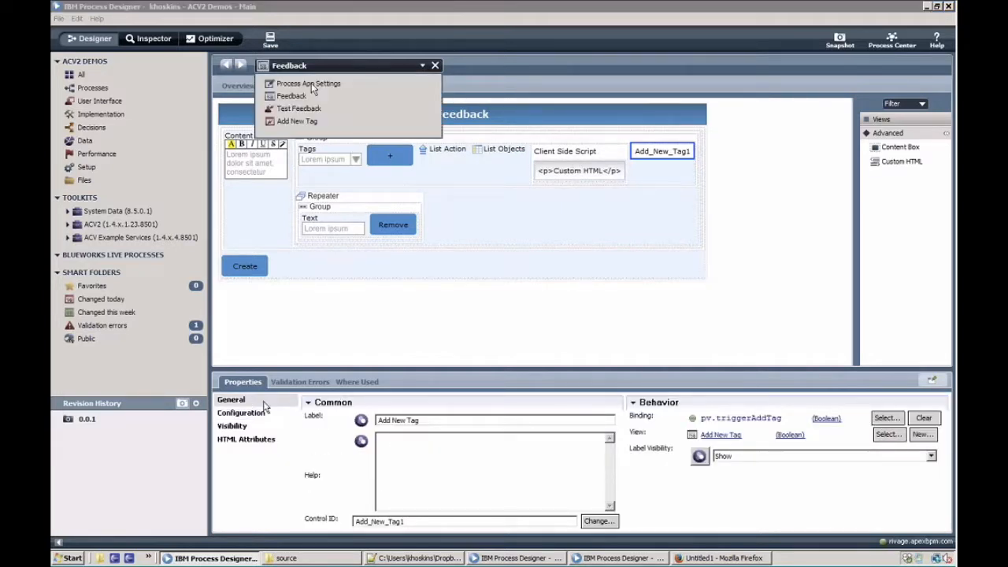
pyautogui.click(298, 108)
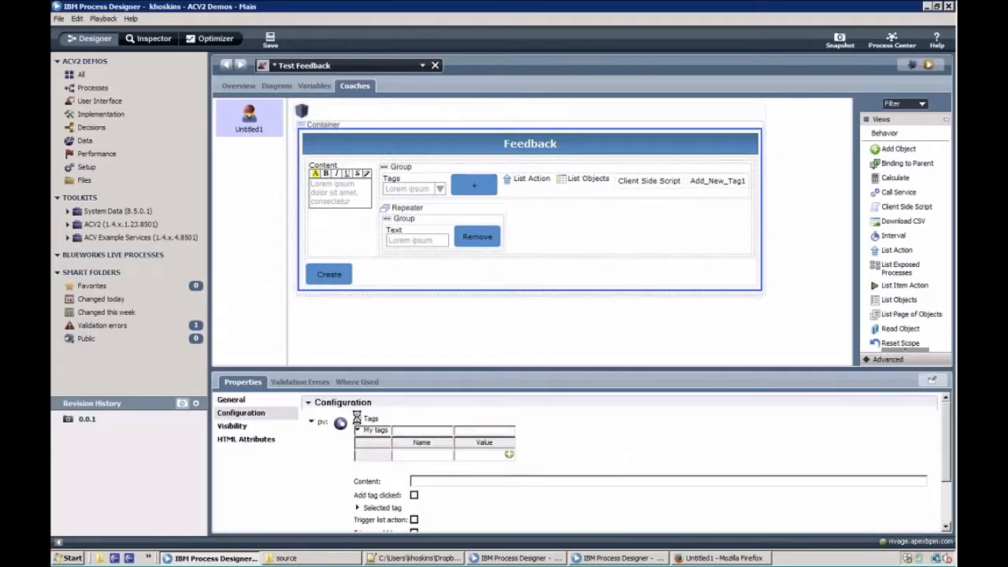
pyautogui.scroll(-2, 553, 479)
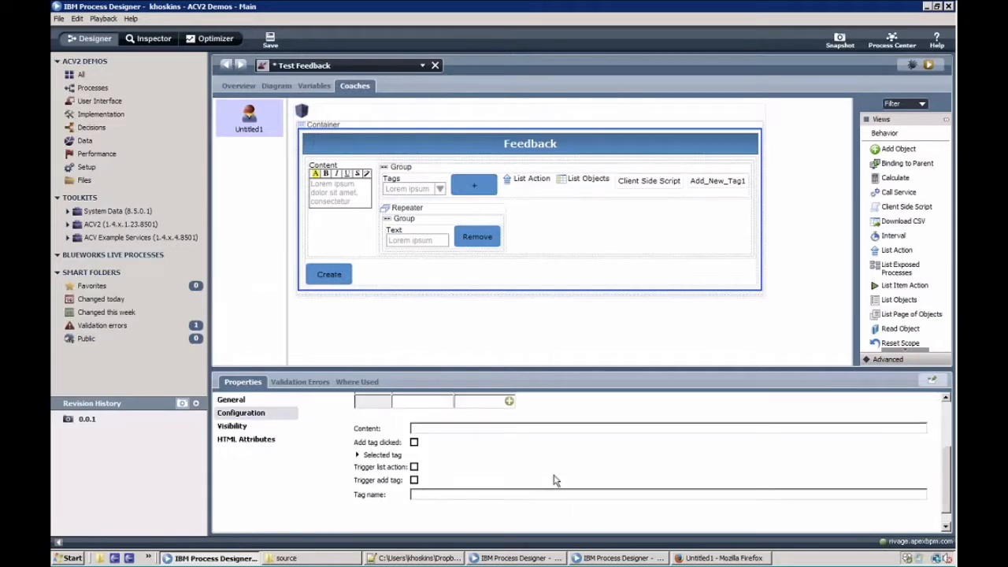
pyautogui.click(378, 454)
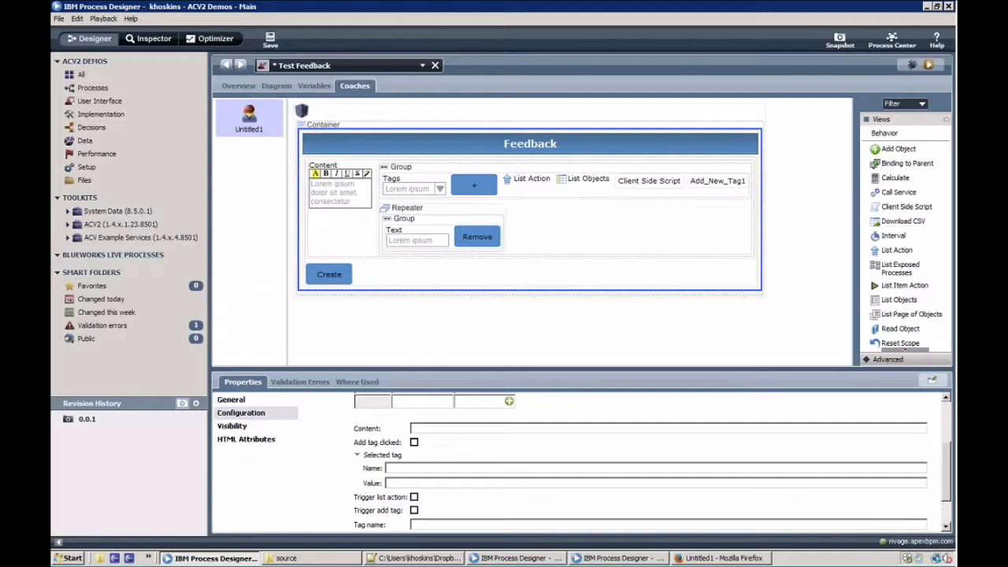
# Run Test Feedback again and check the Tags suggestion list in the expanded Feedback panel.
pyautogui.click(930, 67)
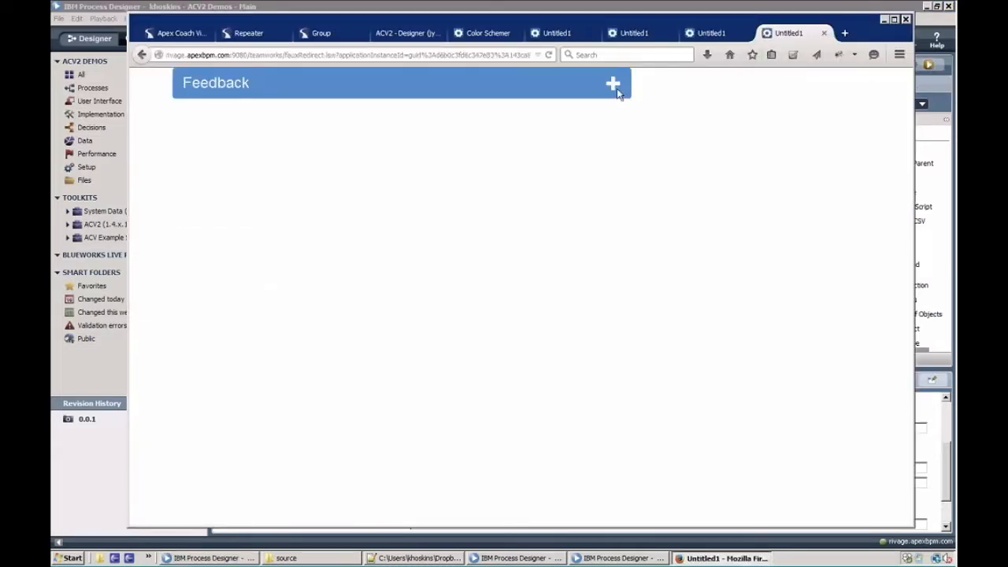
pyautogui.click(614, 85)
pyautogui.click(584, 133)
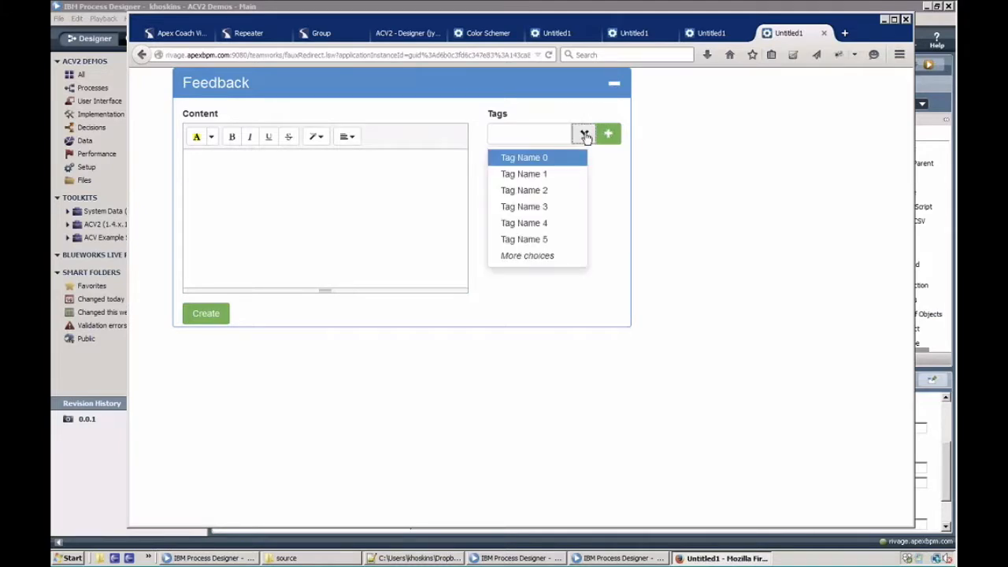
pyautogui.click(659, 173)
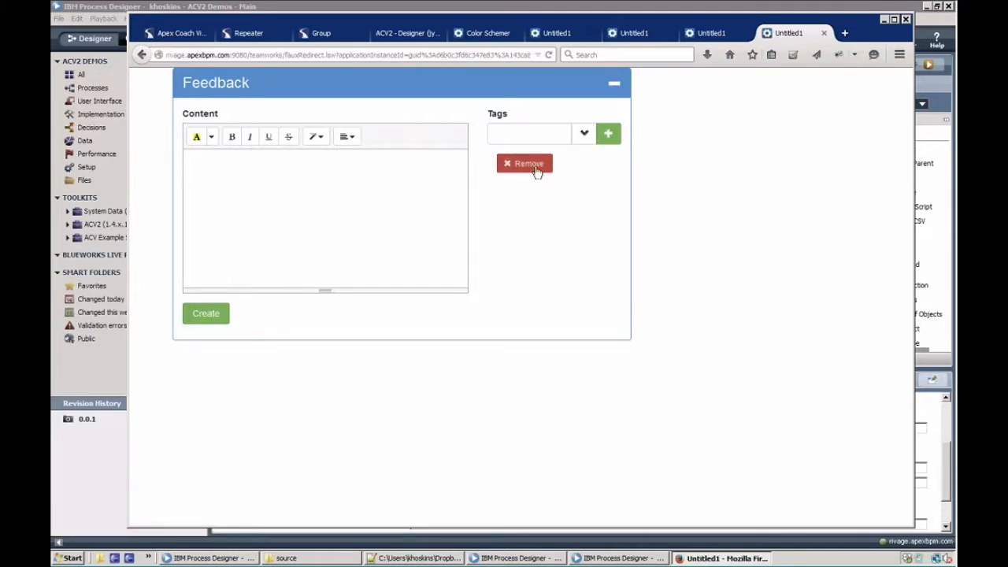
# Remove the empty tag from the Feedback panel and add Tag Name 1 and Tag Name 3 from the suggestions.
pyautogui.click(535, 171)
pyautogui.click(583, 133)
pyautogui.click(563, 174)
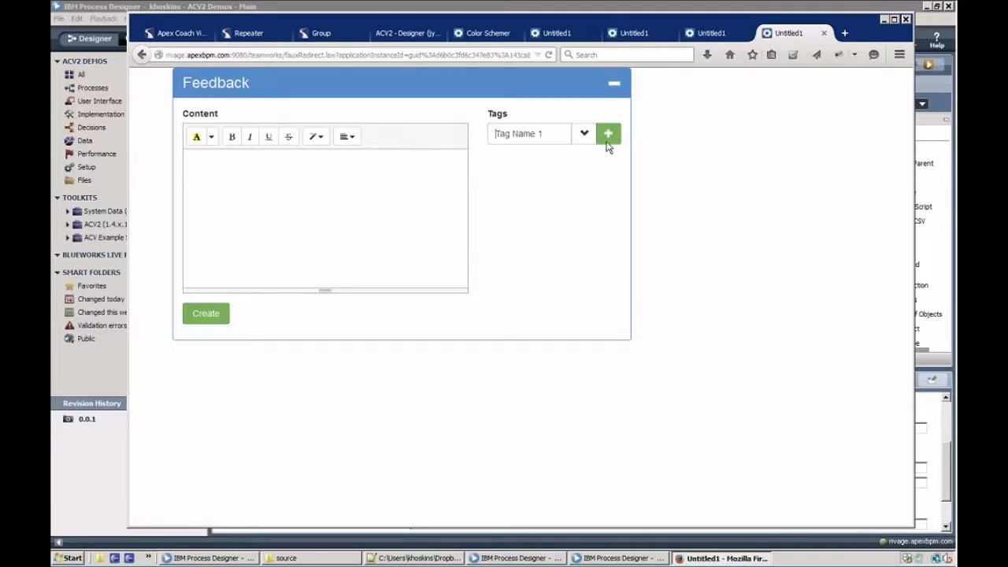
pyautogui.click(609, 136)
pyautogui.click(584, 133)
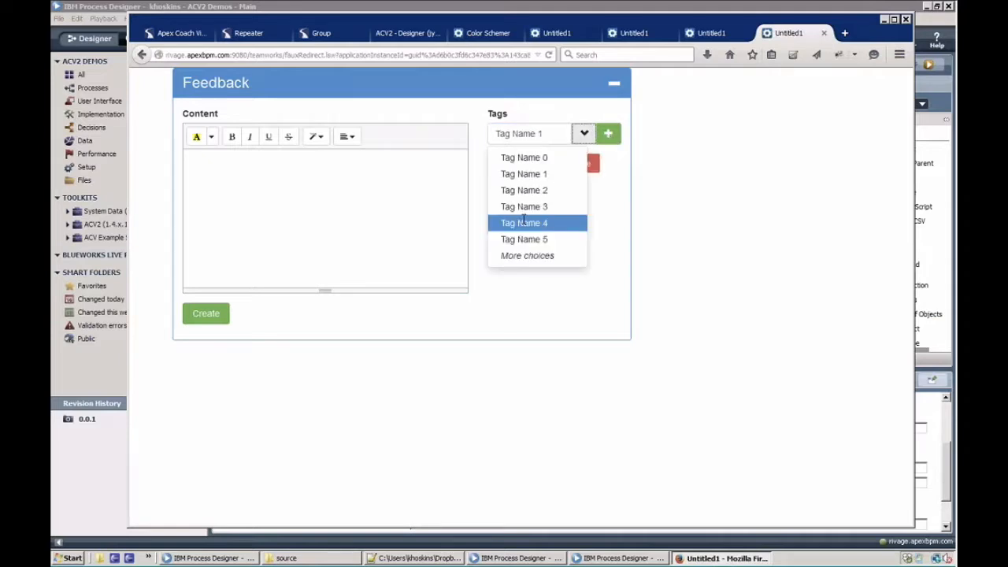
pyautogui.click(524, 206)
pyautogui.click(603, 140)
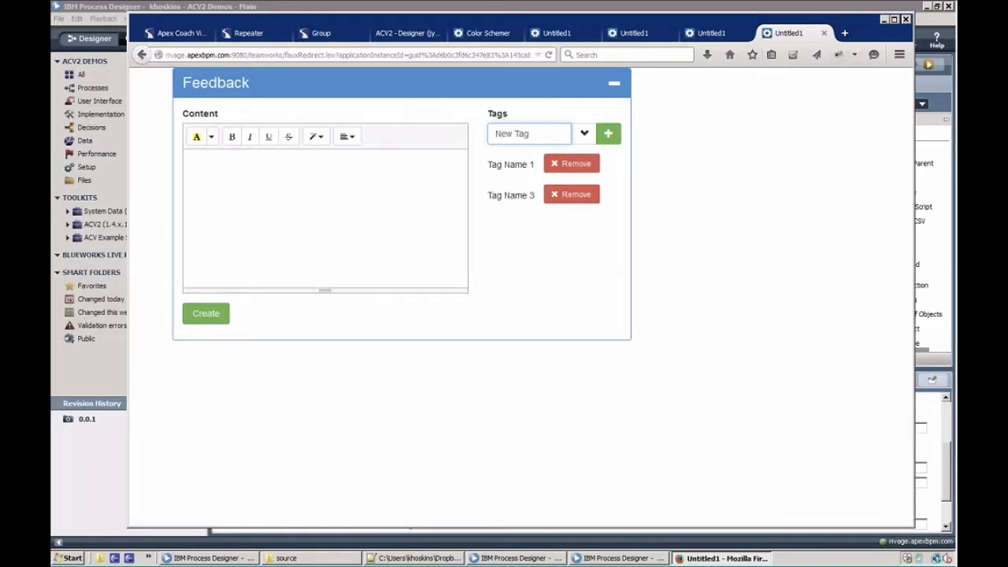
# With the browser console open, add the unlisted tag New Tag and examine the name parameter posted by the service call.
pyautogui.press('F12')
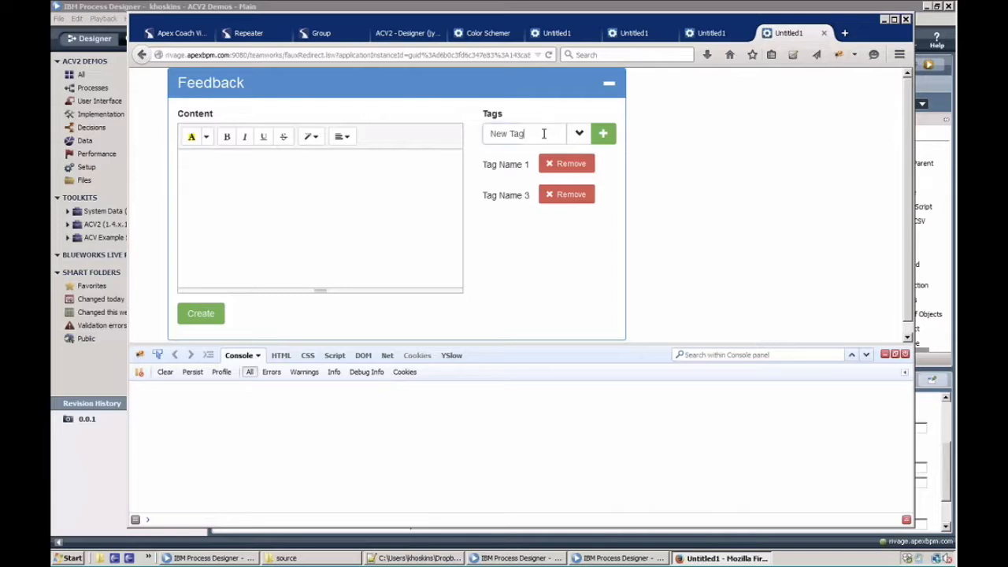
pyautogui.click(606, 138)
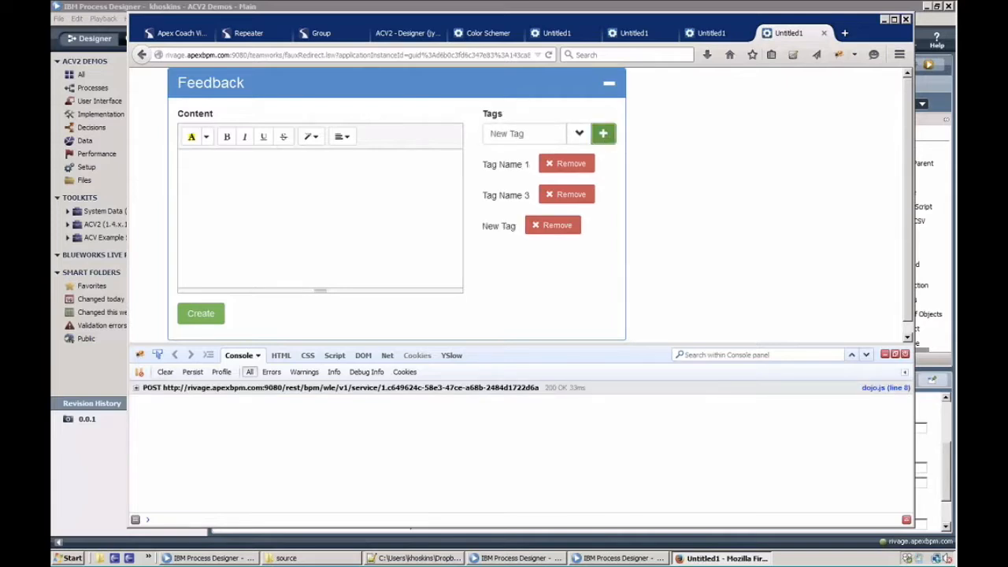
pyautogui.click(260, 387)
pyautogui.click(200, 401)
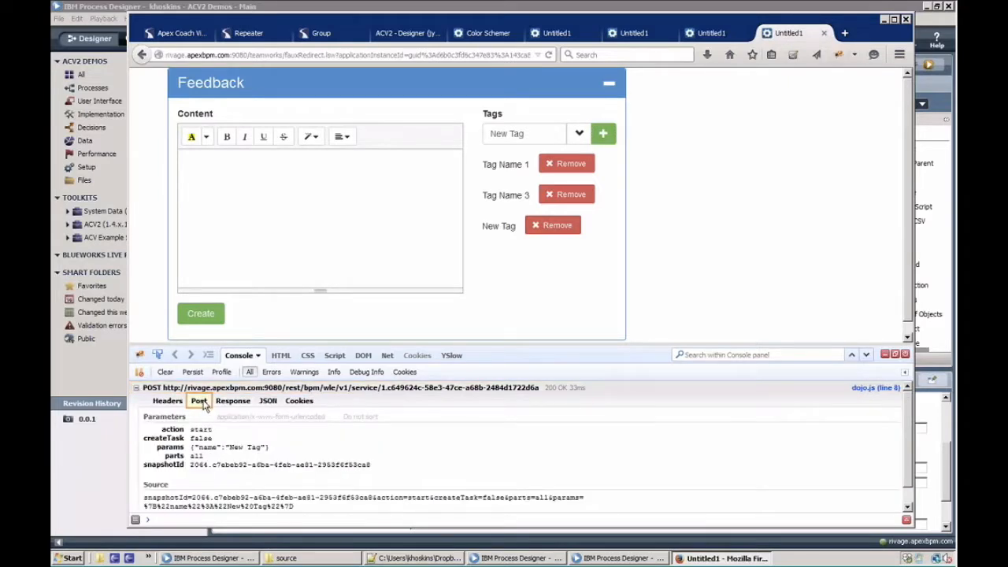
pyautogui.moveTo(229, 447); pyautogui.dragTo(252, 449)
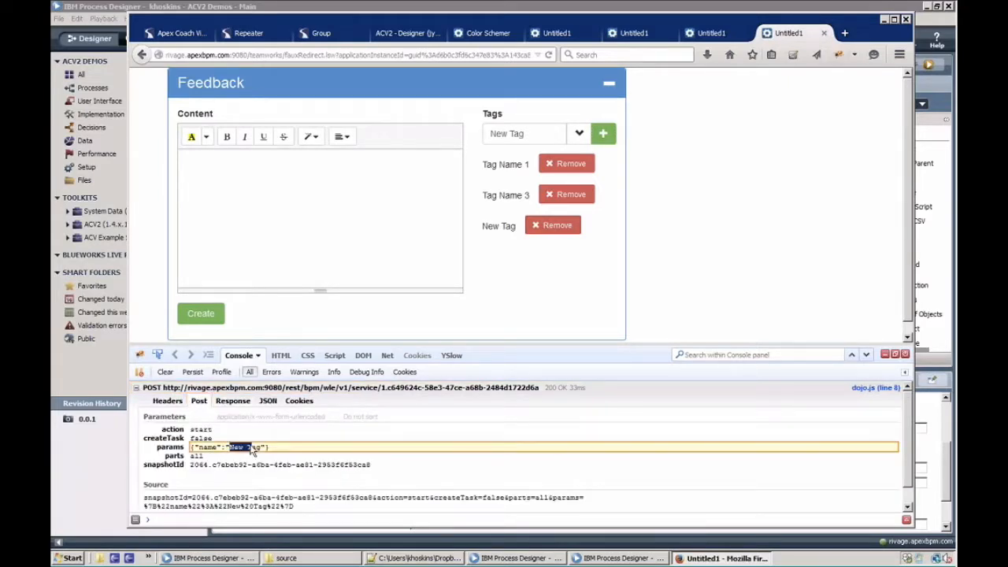
# Examine the service call's response and the JSON data for newTag and isCompleteTrue, closing the console and collapsing the Feedback panel.
pyautogui.click(232, 401)
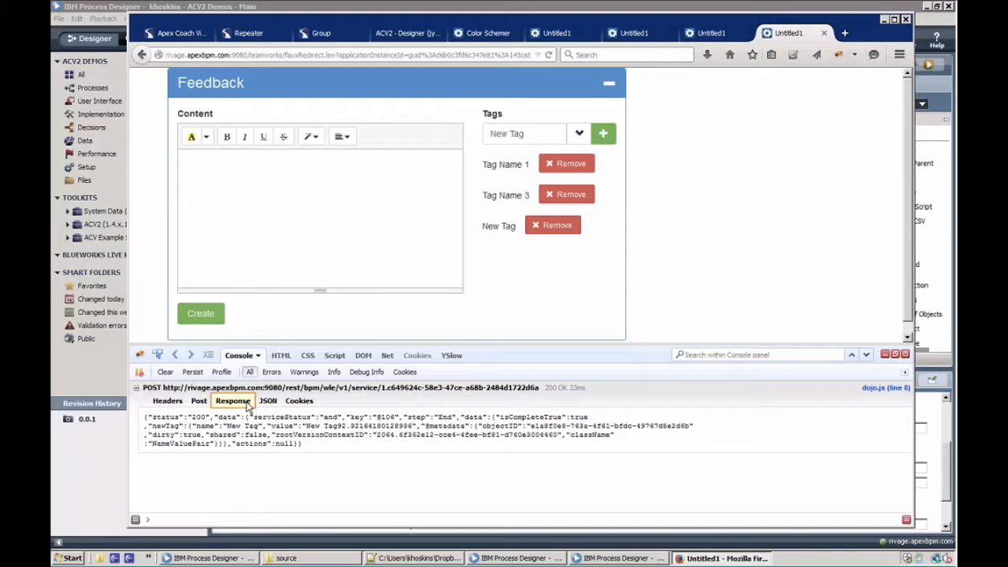
pyautogui.click(270, 401)
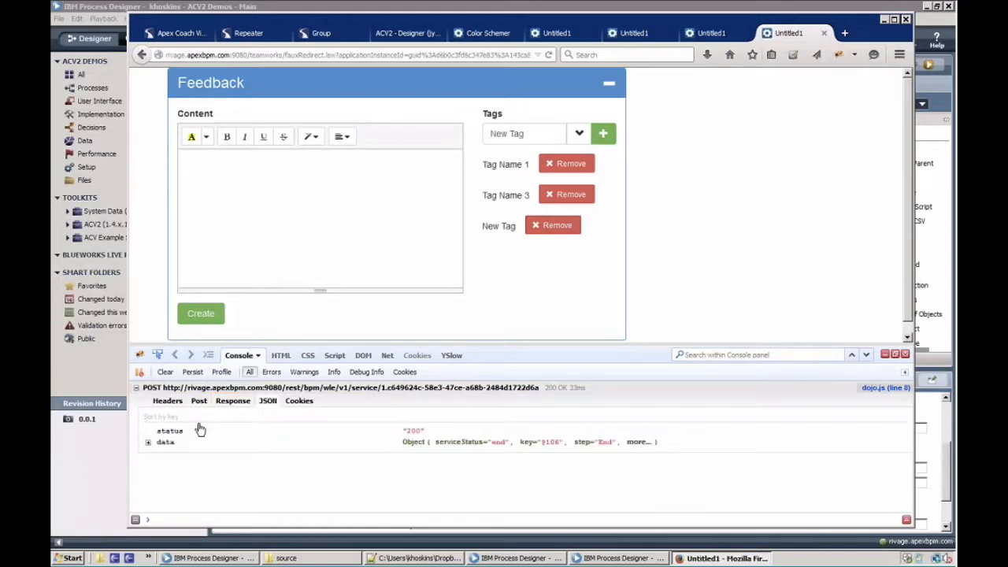
pyautogui.click(151, 443)
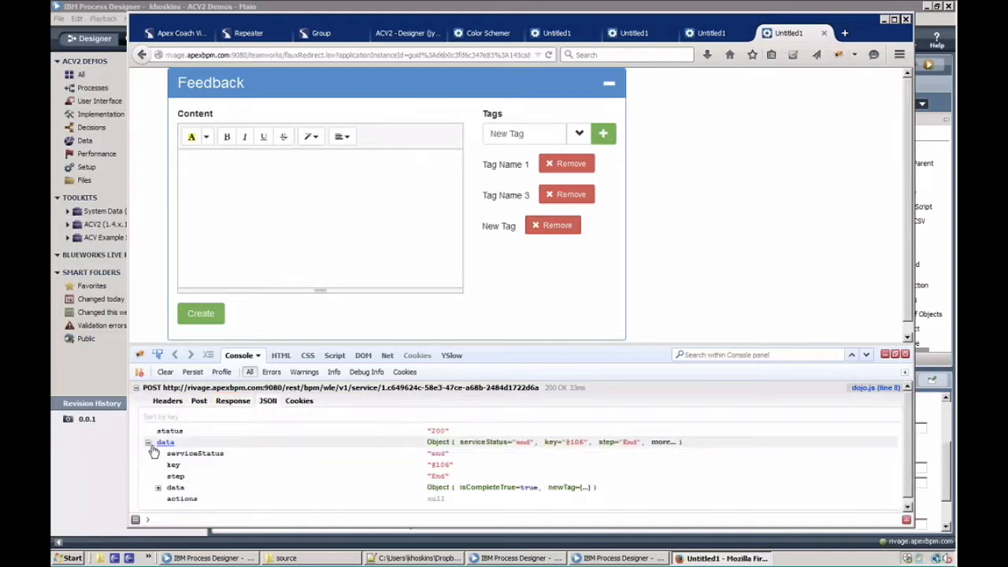
pyautogui.click(158, 487)
pyautogui.scroll(-1, 180, 478)
pyautogui.click(168, 482)
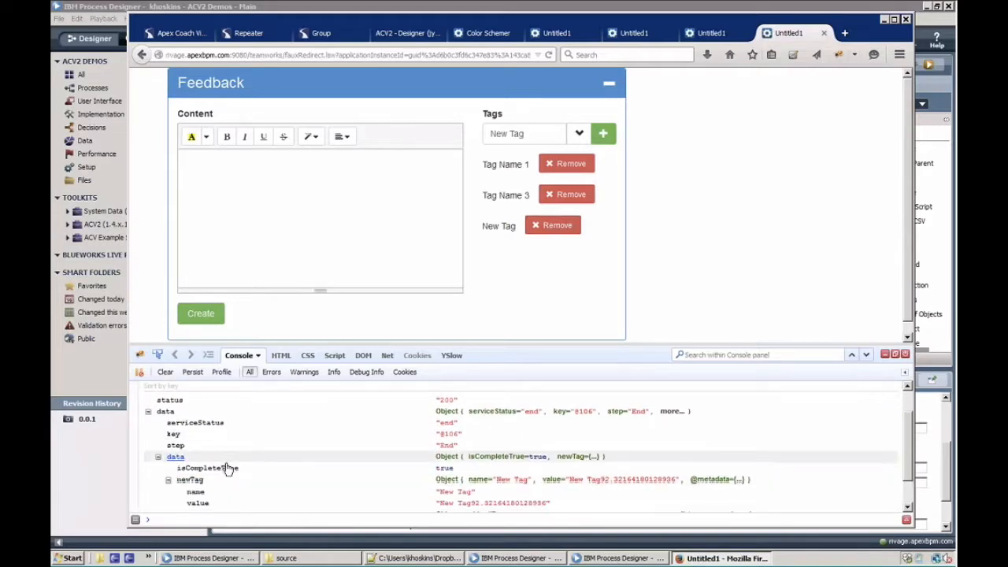
pyautogui.scroll(-1, 221, 468)
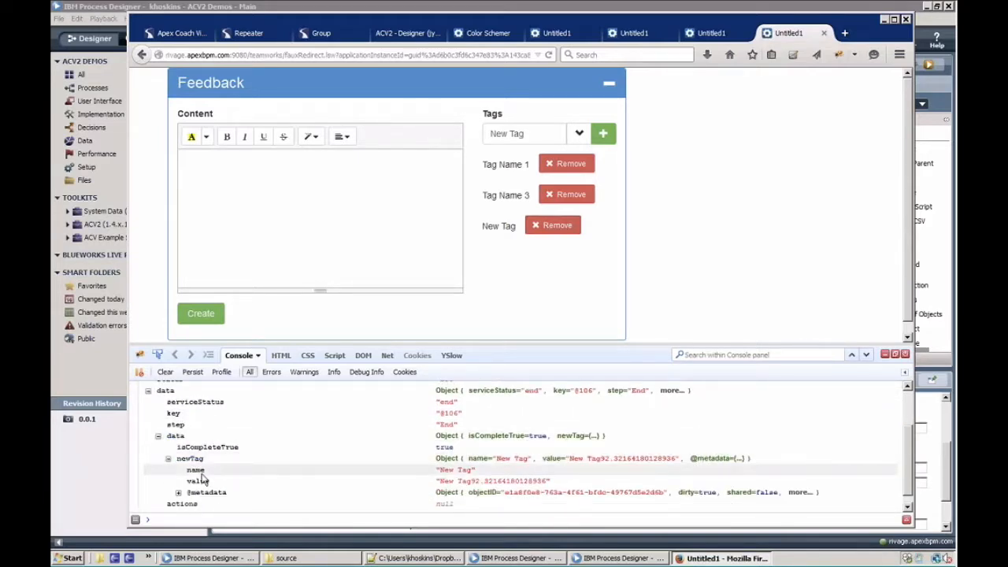
pyautogui.moveTo(752, 458); pyautogui.dragTo(189, 486)
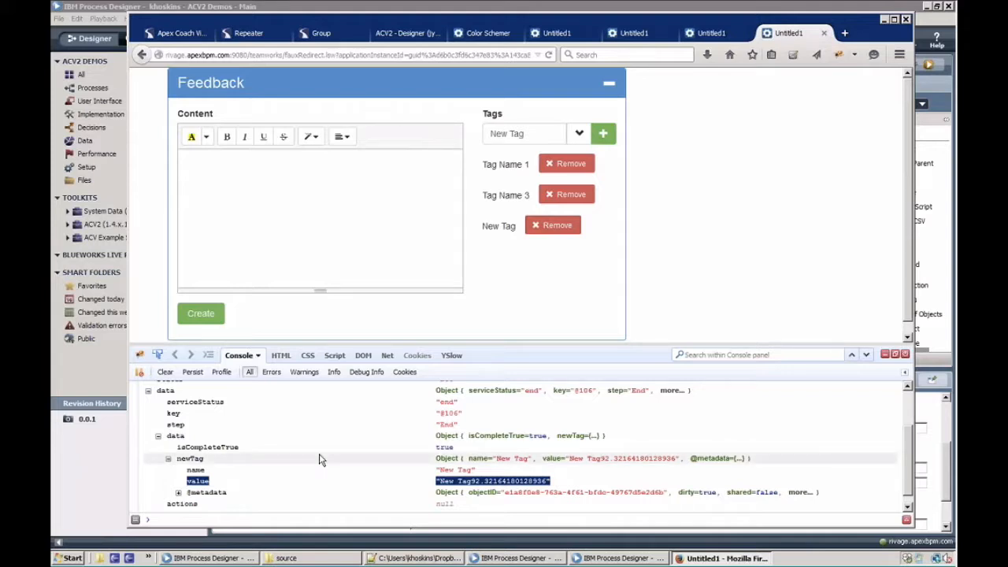
pyautogui.doubleClick(207, 447)
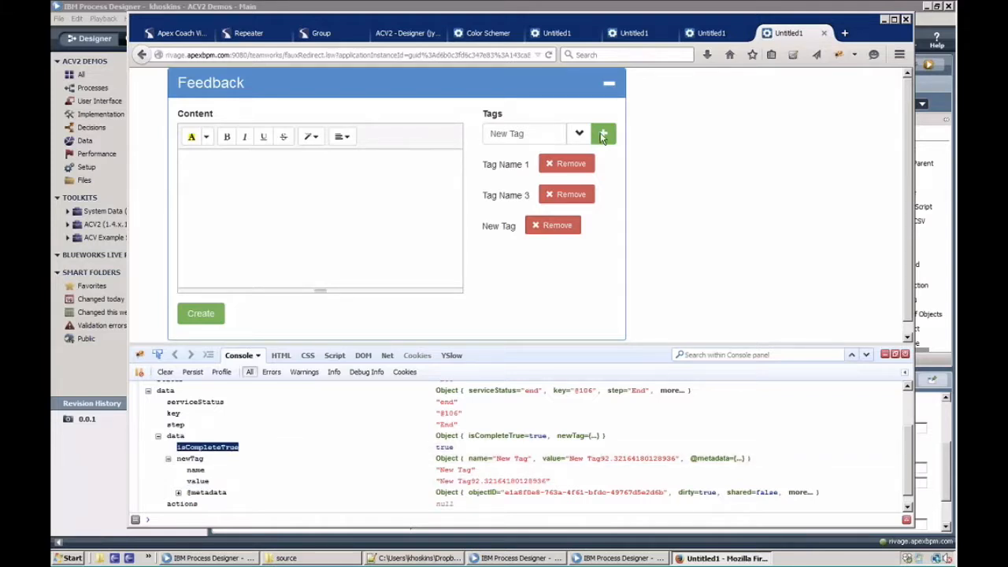
pyautogui.press('F12')
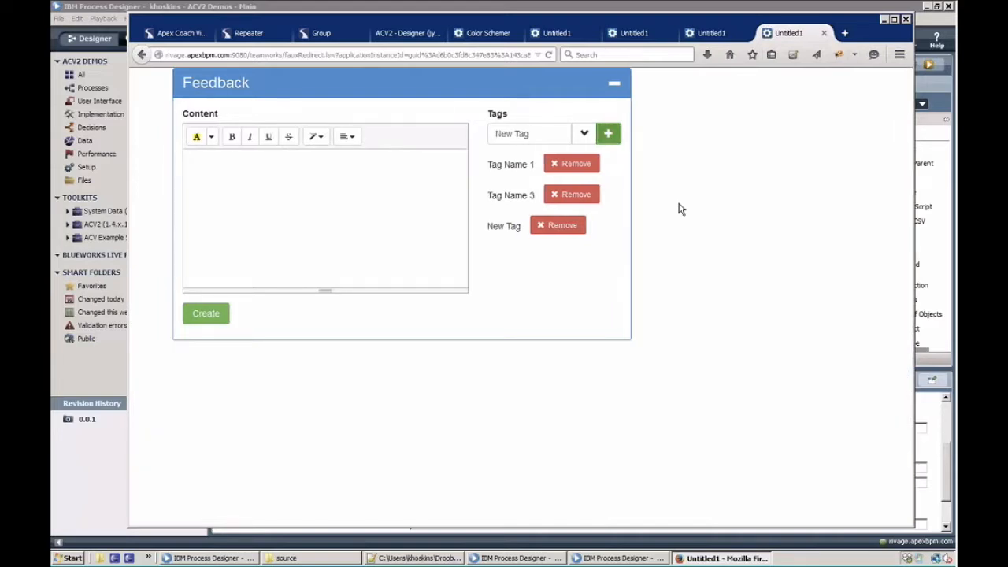
pyautogui.click(617, 92)
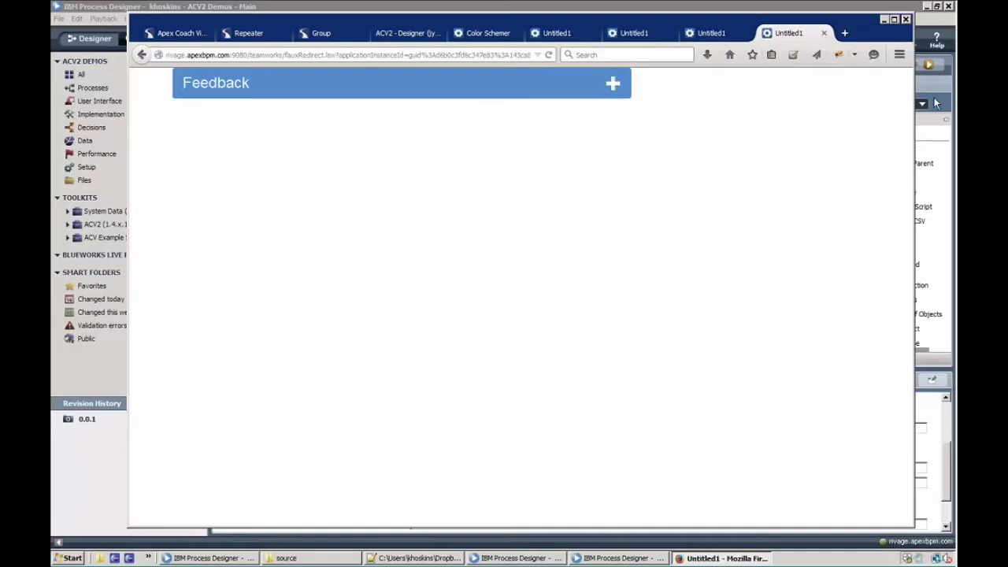
# Switch to Process Designer and search the process app's User Interface items for row.
pyautogui.click(929, 89)
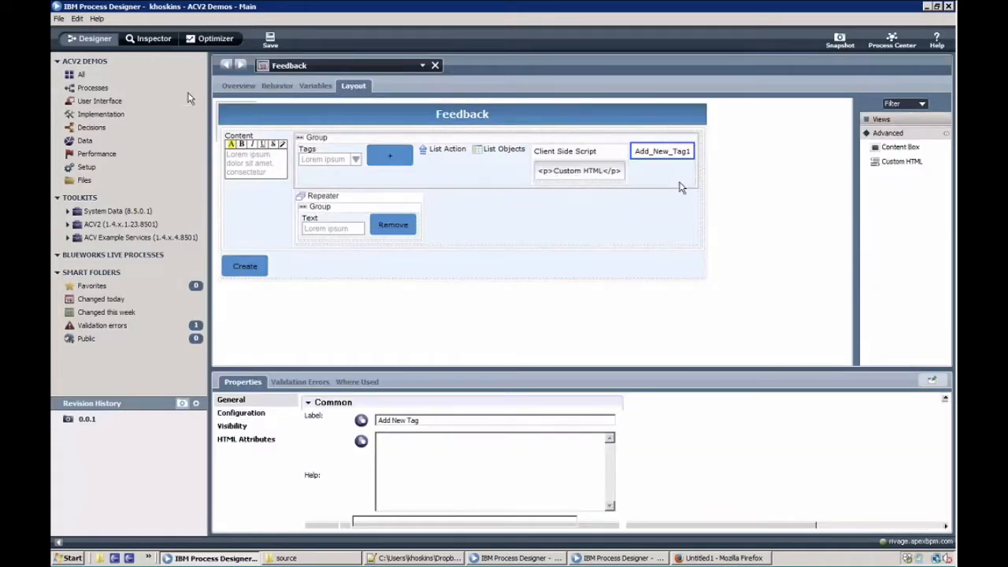
pyautogui.click(111, 99)
pyautogui.write('ro')
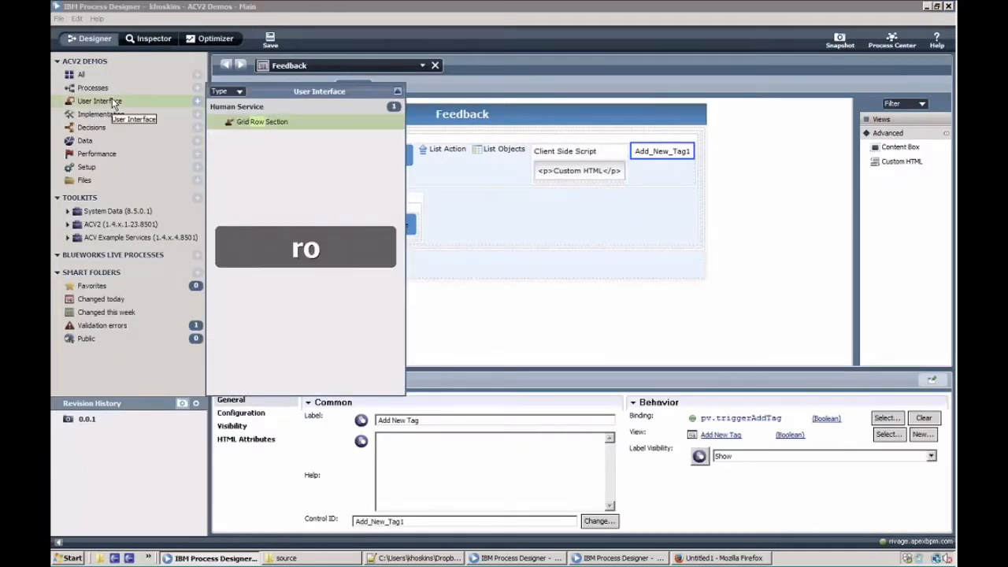
pyautogui.write('w')
# Wrap the whole Feedback section in a Row coach view from the ACV2 toolkit.
pyautogui.click(68, 225)
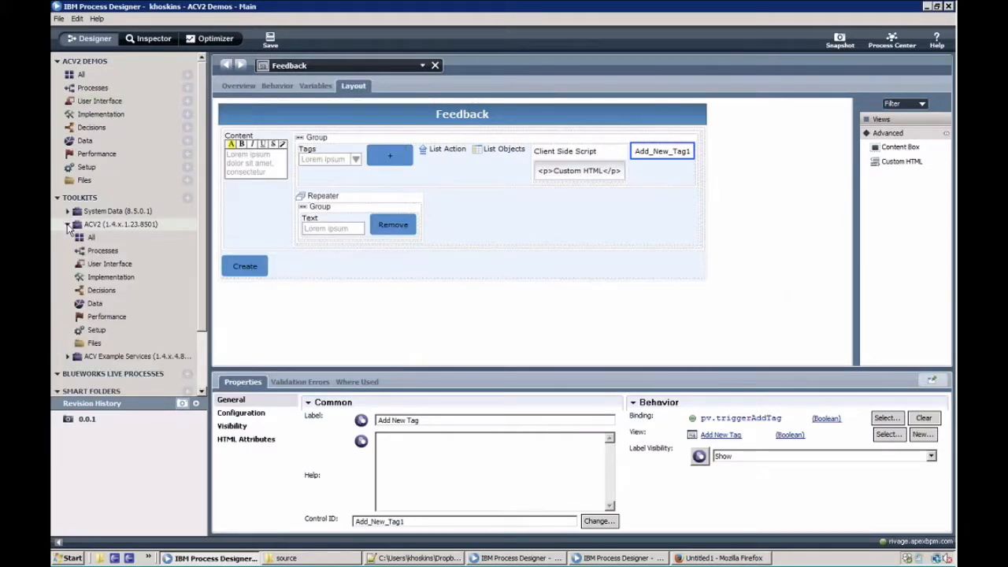
pyautogui.click(109, 264)
pyautogui.write('row')
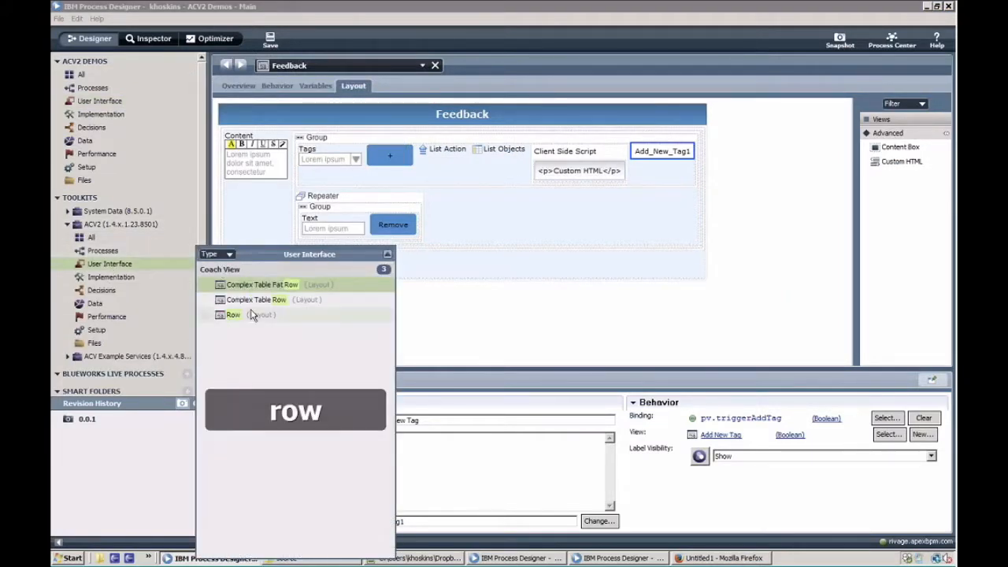
pyautogui.moveTo(250, 311); pyautogui.dragTo(407, 98)
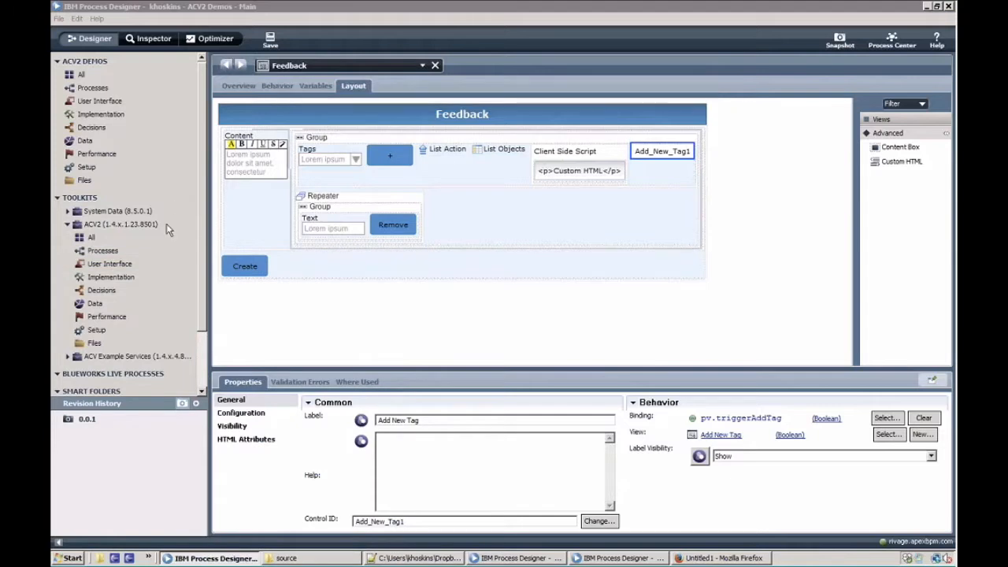
pyautogui.click(118, 264)
pyautogui.write('row')
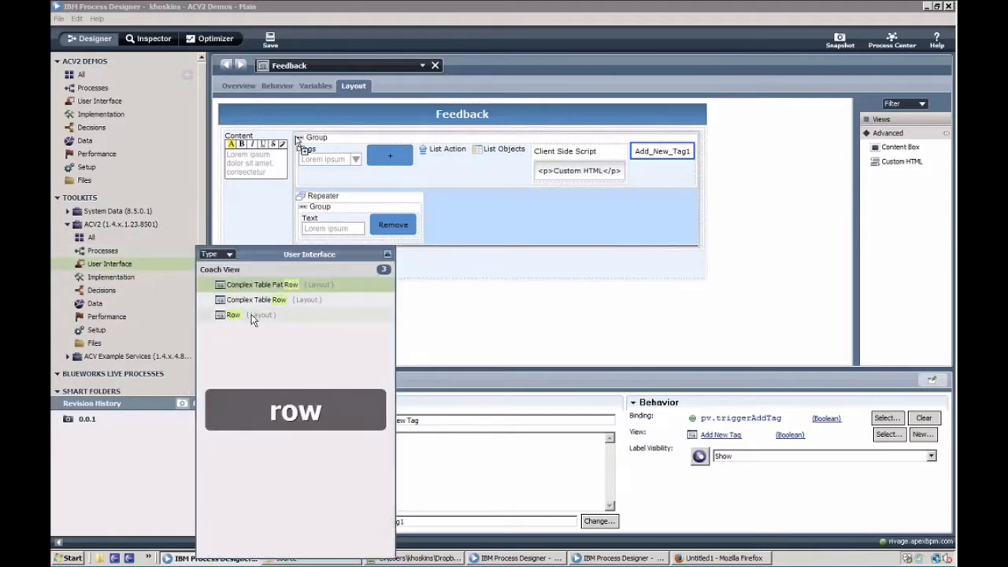
pyautogui.moveTo(251, 315); pyautogui.dragTo(314, 138)
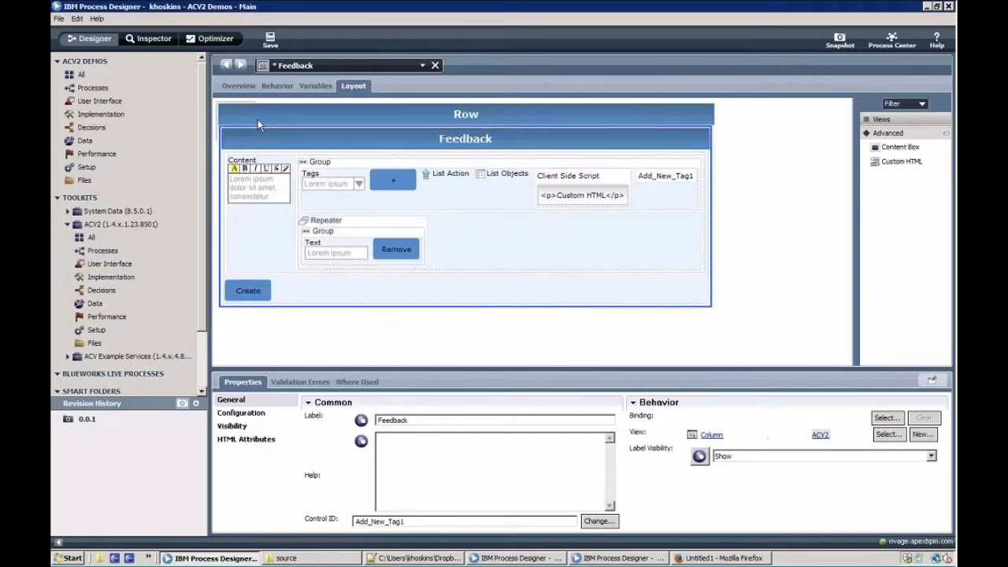
# Hide the Row's label and set its Position to Bottom, saving the Feedback view.
pyautogui.click(258, 120)
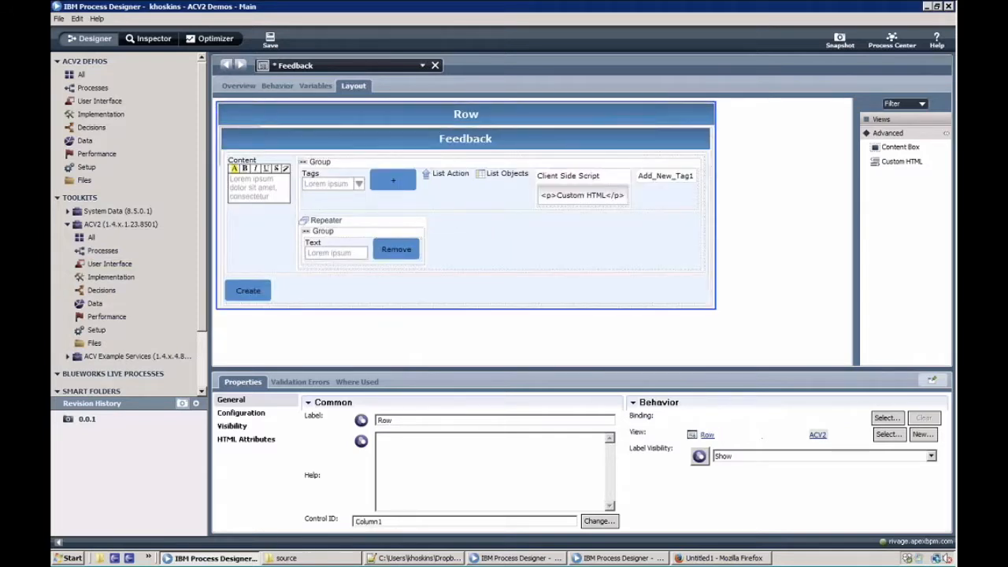
pyautogui.click(776, 457)
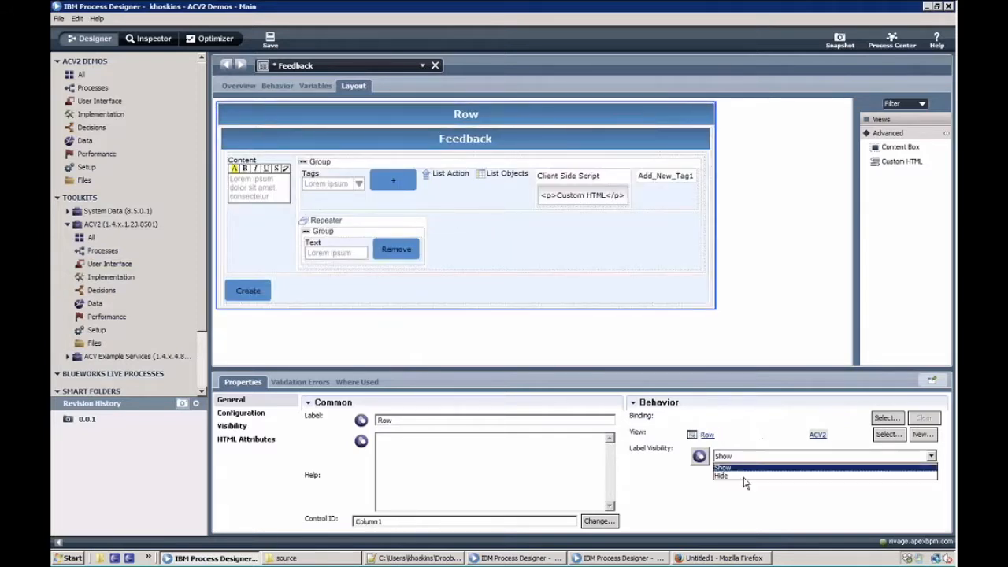
pyautogui.click(733, 476)
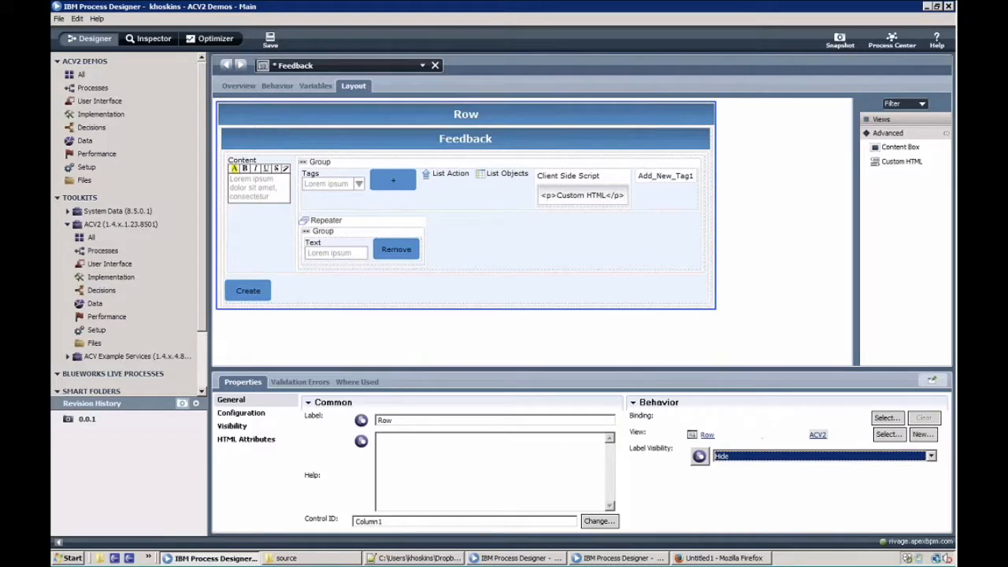
pyautogui.click(292, 412)
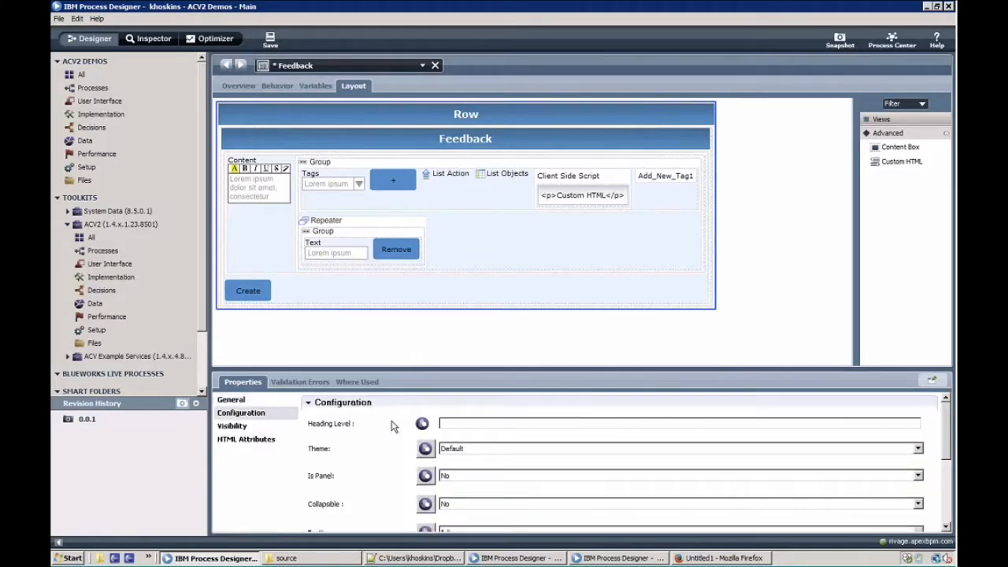
pyautogui.moveTo(945, 440); pyautogui.dragTo(944, 463)
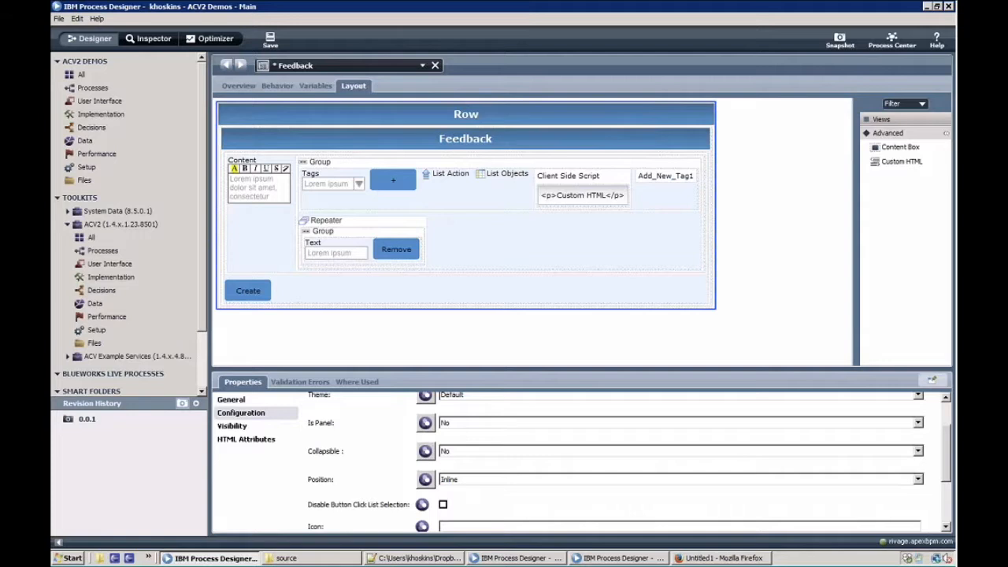
pyautogui.click(492, 479)
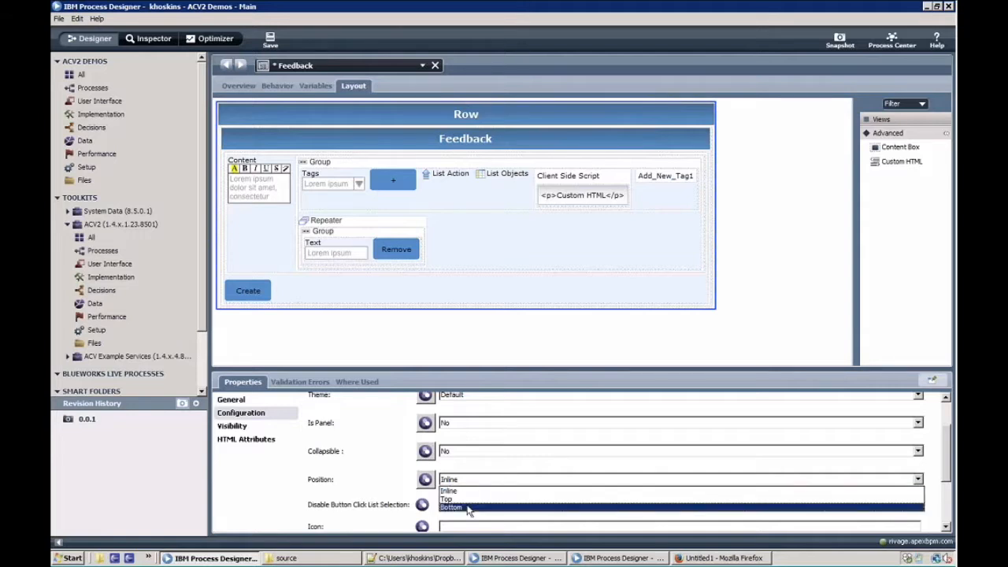
pyautogui.click(468, 507)
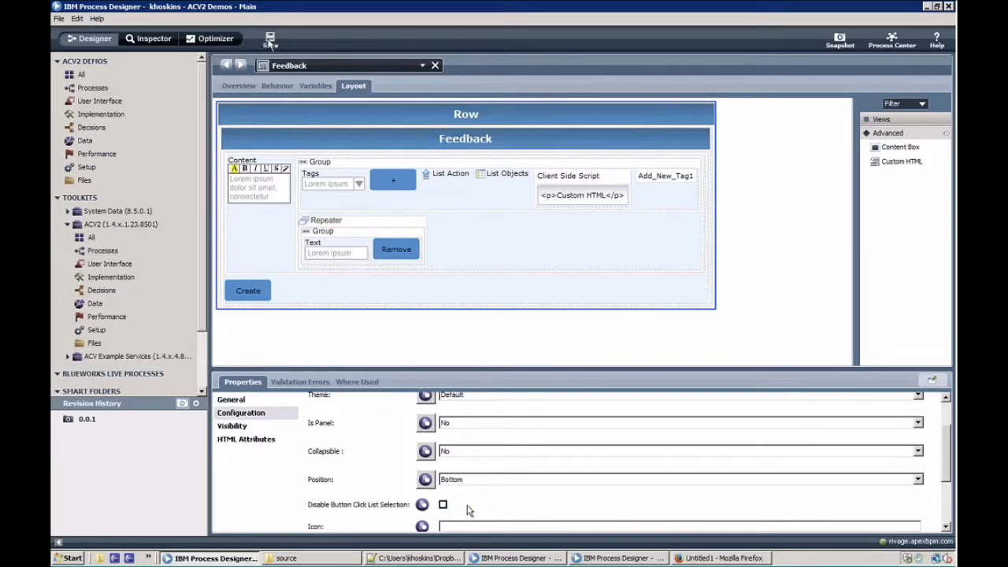
# Run the Test Feedback service in the browser and expand the Feedback panel.
pyautogui.click(298, 67)
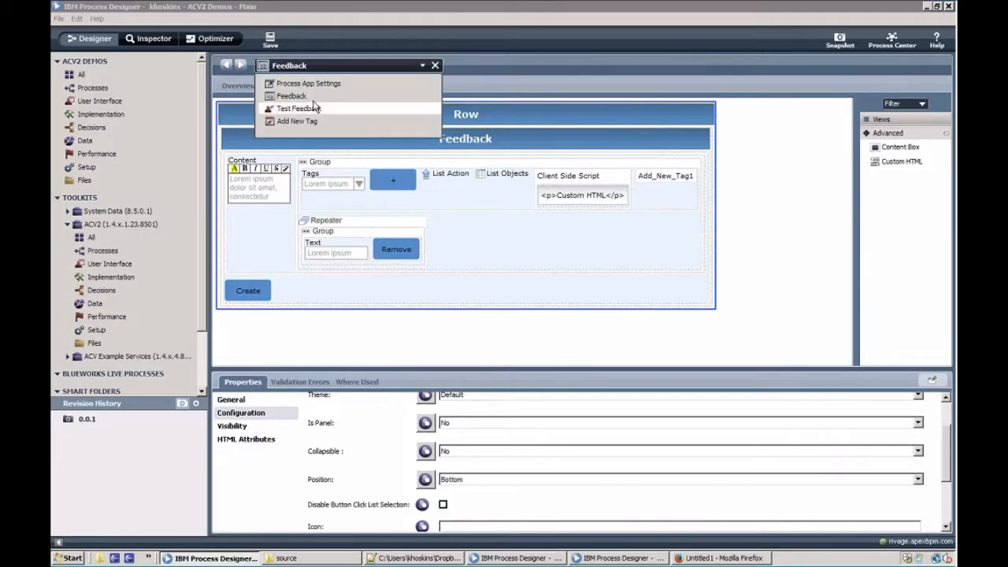
pyautogui.click(360, 108)
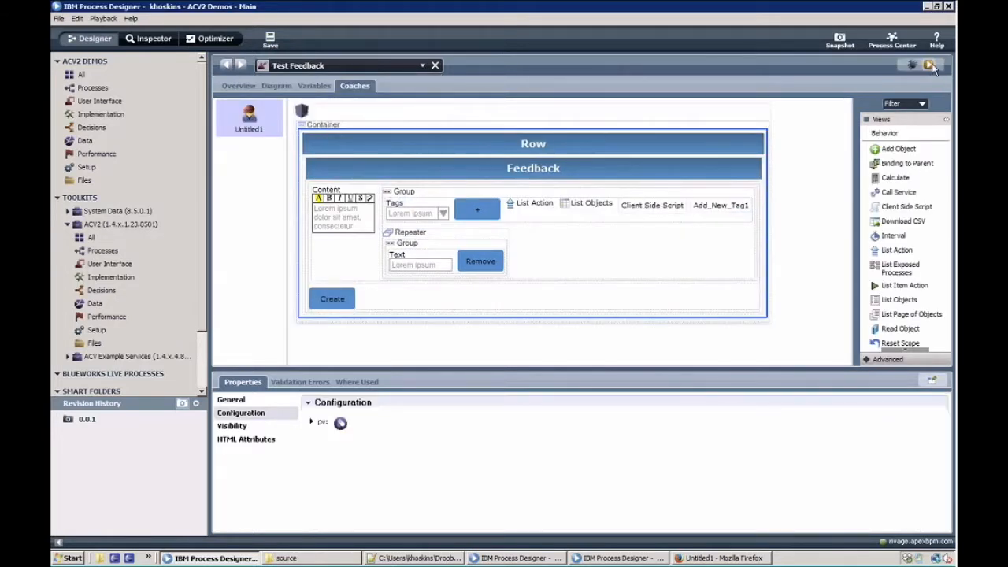
pyautogui.click(929, 66)
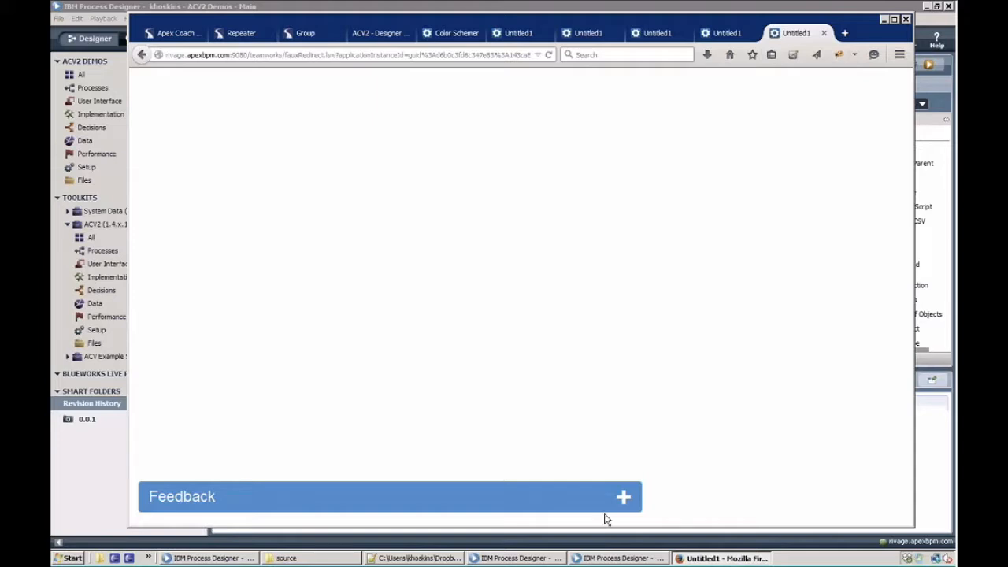
pyautogui.click(623, 497)
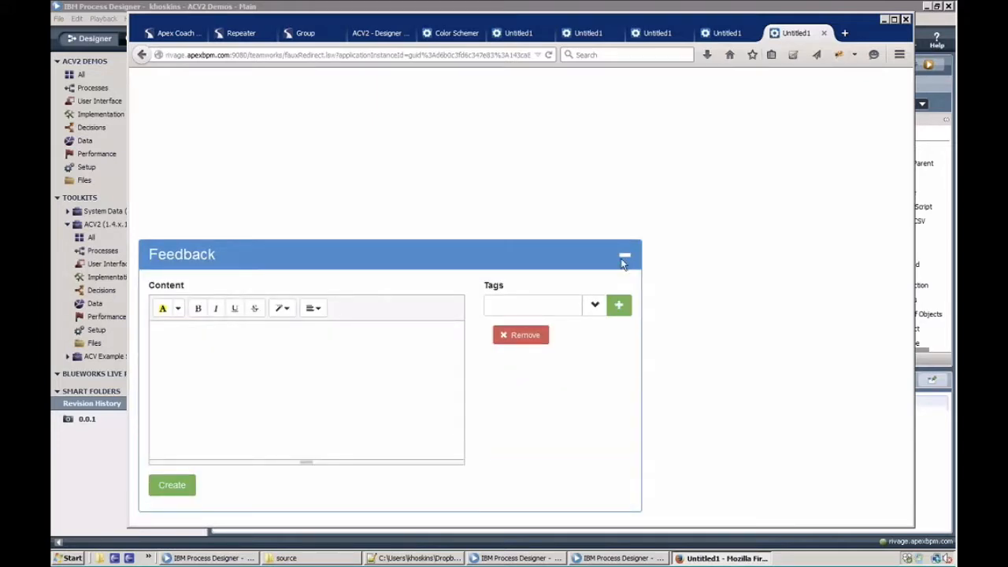
# Enter asdf as the feedback content and remove the blank tag from the Tags list.
pyautogui.click(156, 332)
pyautogui.click(519, 339)
pyautogui.write('a')
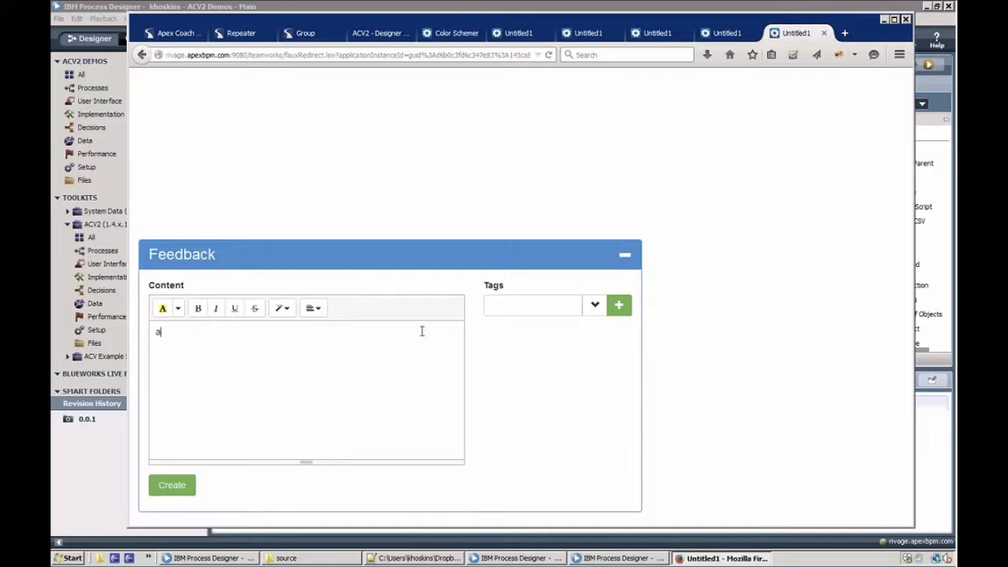
pyautogui.write('sdf')
# Add the tags asdfw wer and asdfw wer wer to the feedback, and collapse the Feedback panel.
pyautogui.click(619, 312)
pyautogui.write('asdfw ')
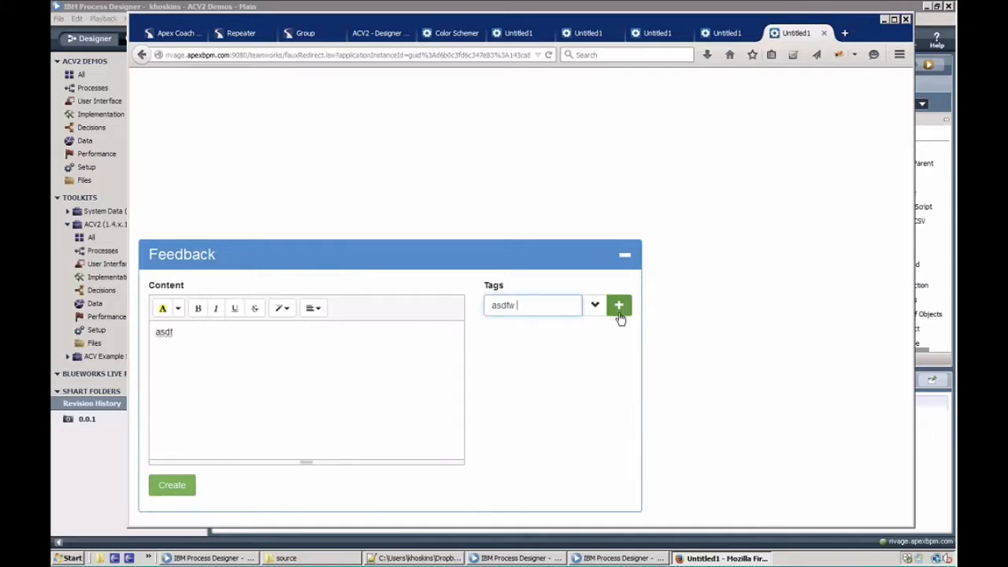
pyautogui.write('wer')
pyautogui.click(619, 307)
pyautogui.write('wer')
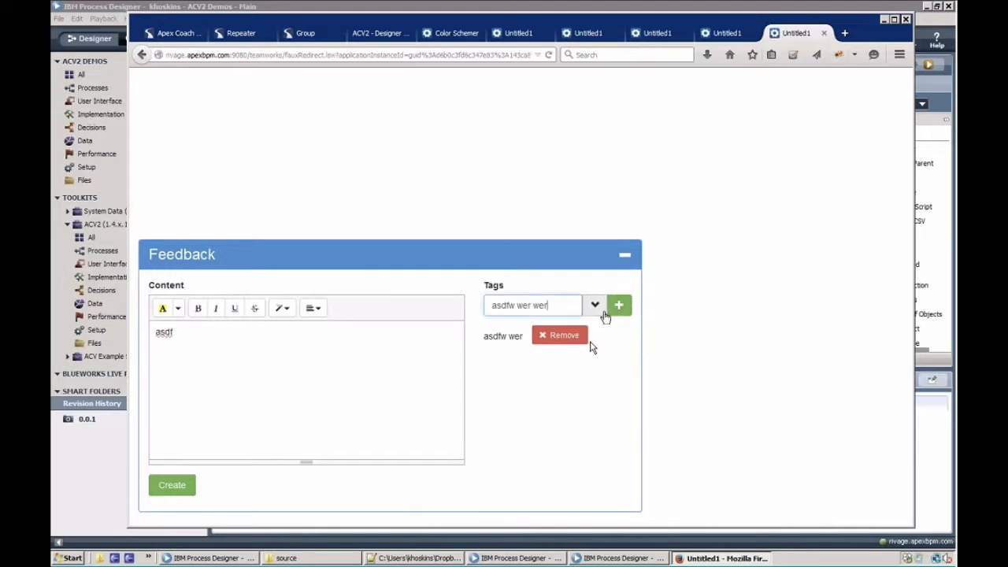
pyautogui.click(613, 313)
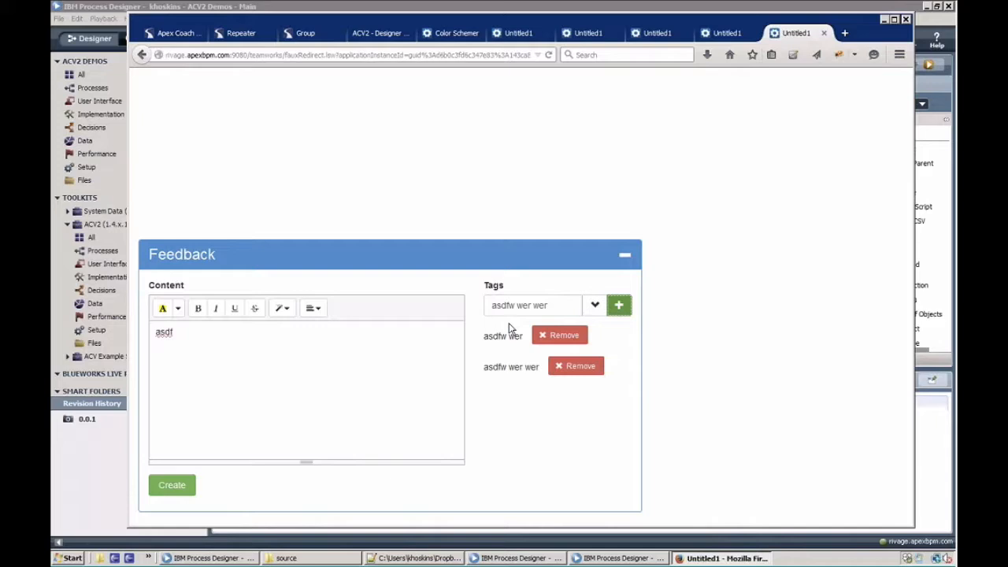
pyautogui.click(624, 255)
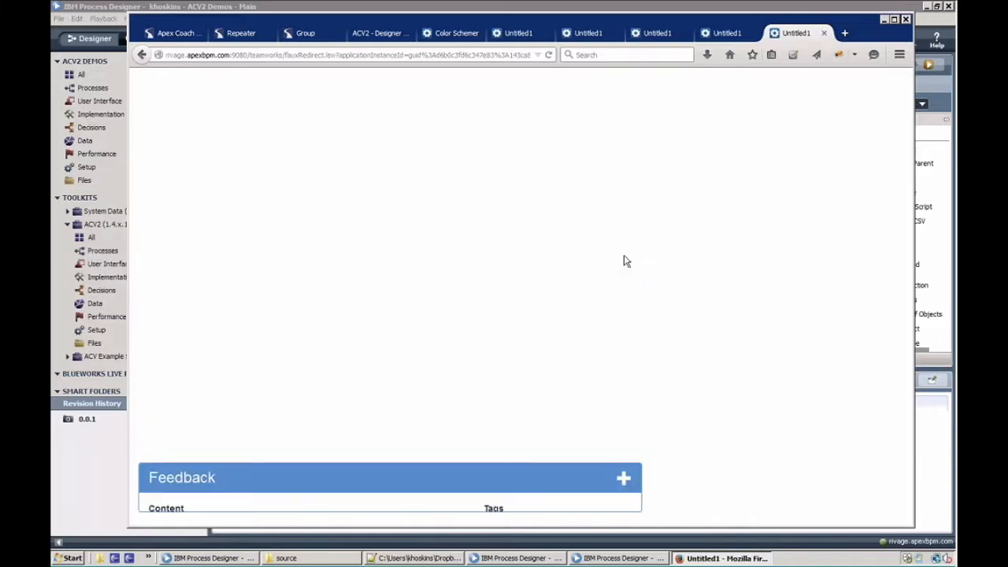
# Switch to Process Designer and open the Copy of Untitled1 coach of the Dashboard human service.
pyautogui.click(926, 88)
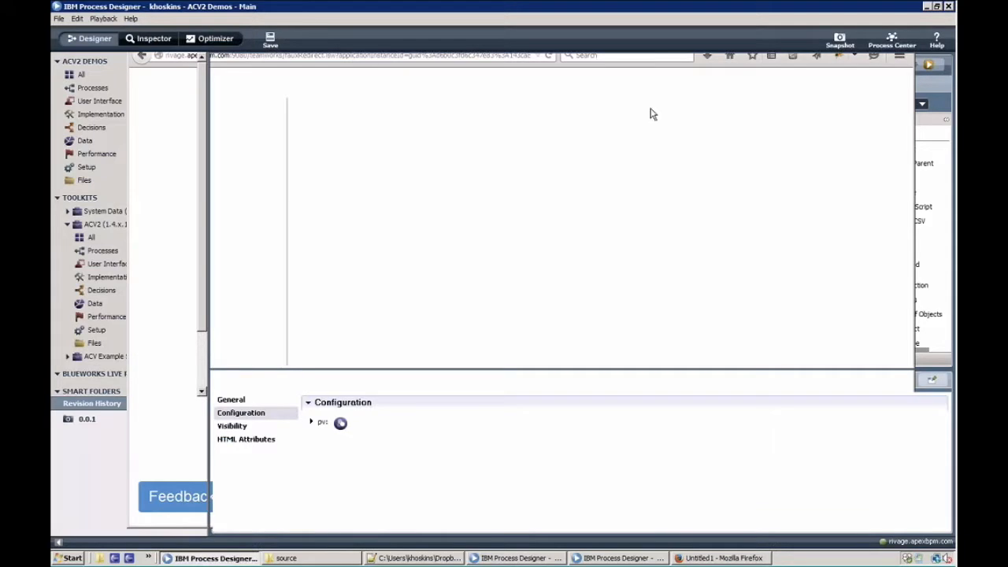
pyautogui.click(345, 66)
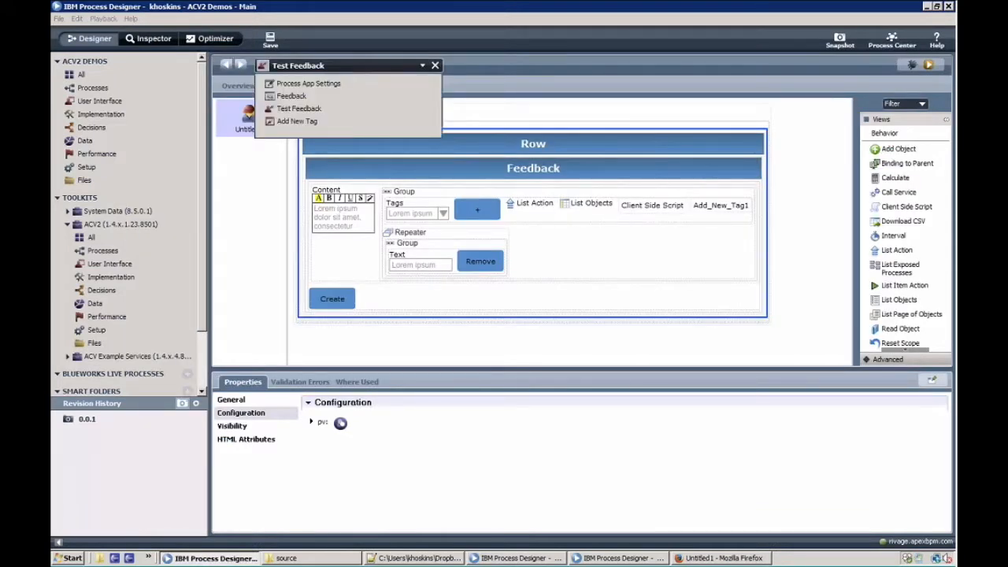
pyautogui.click(101, 101)
pyautogui.write('dash')
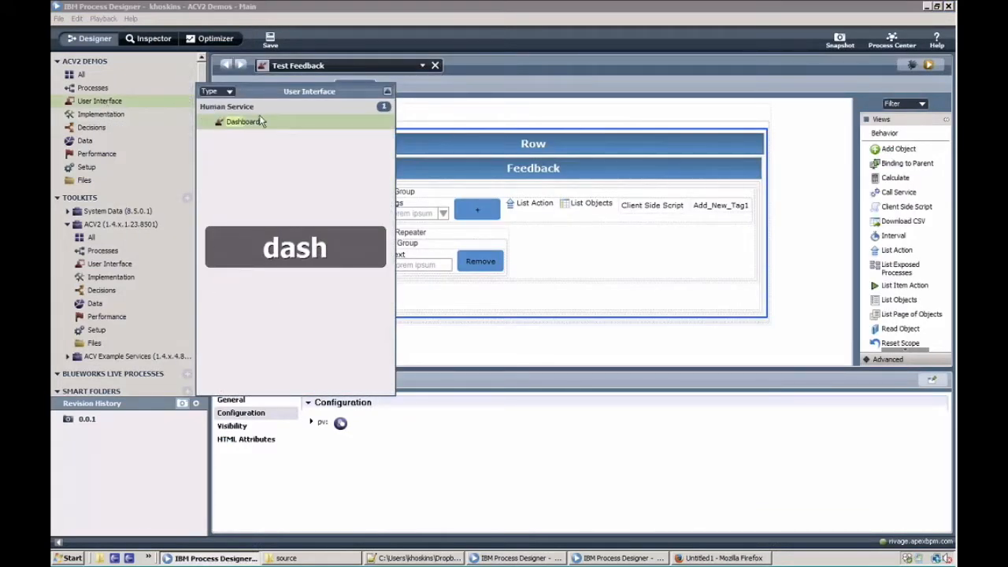
pyautogui.click(258, 119)
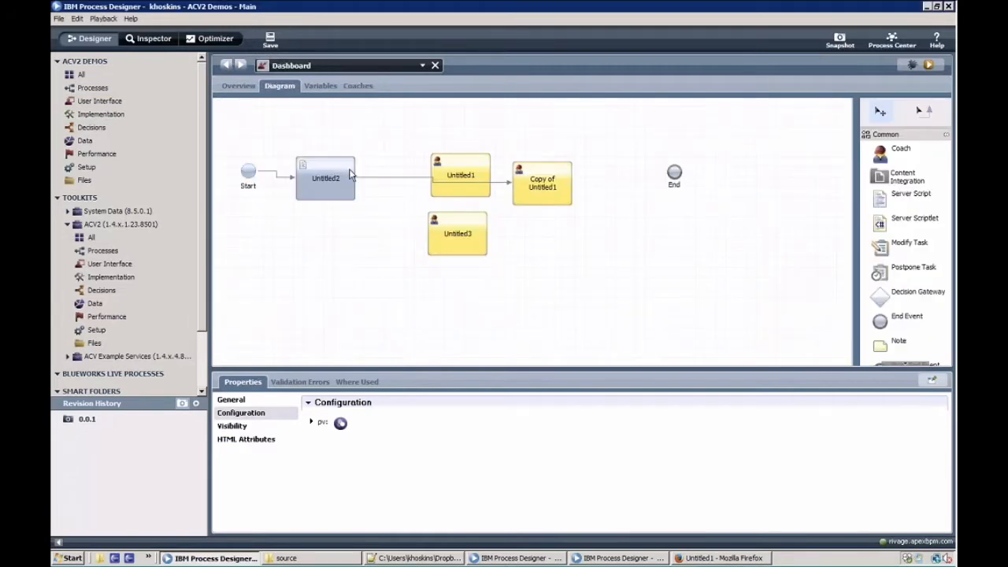
pyautogui.doubleClick(513, 195)
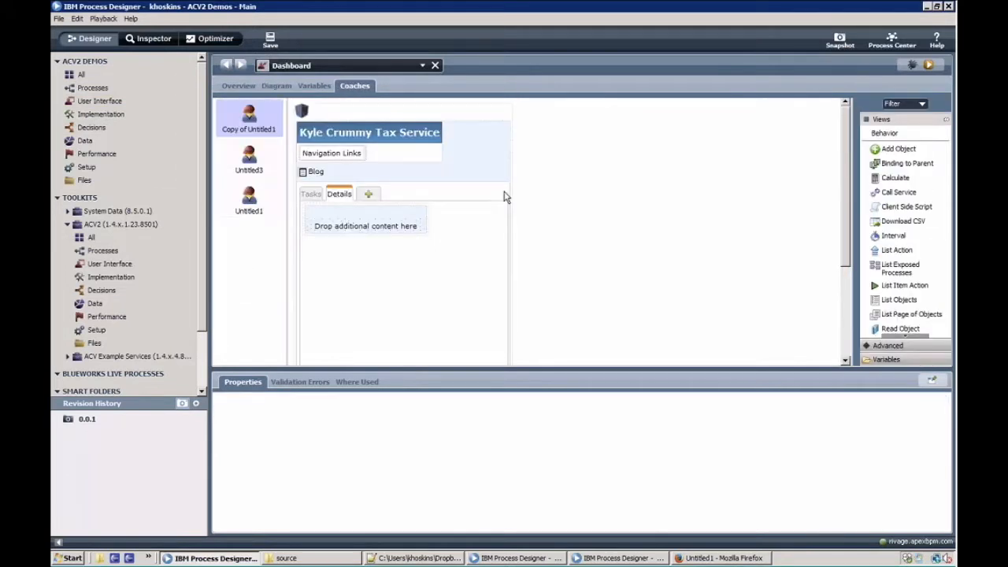
# Replace the Blog view in the Dashboard coach with the Feedback coach view, placed above the tabs.
pyautogui.click(310, 178)
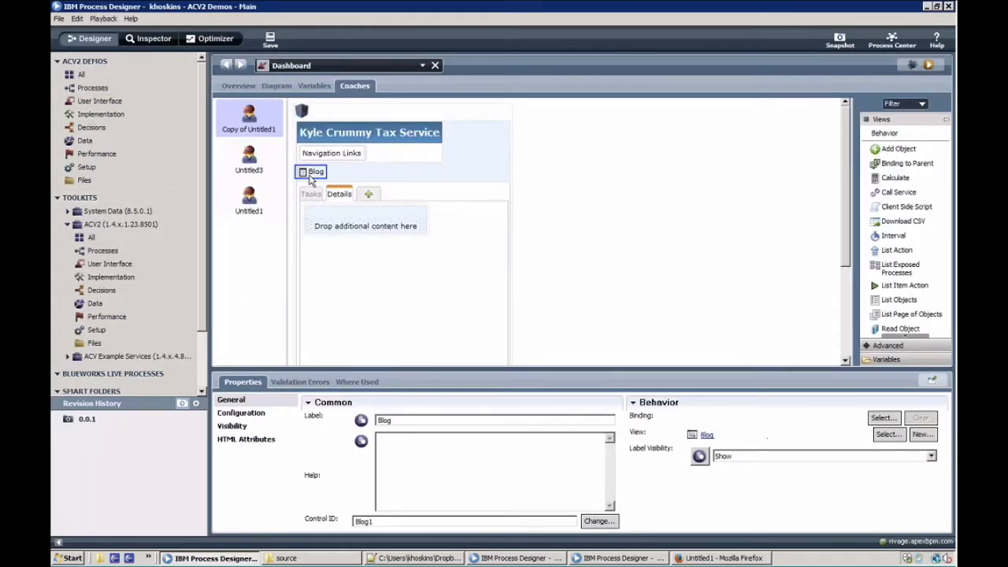
pyautogui.rightClick(311, 179)
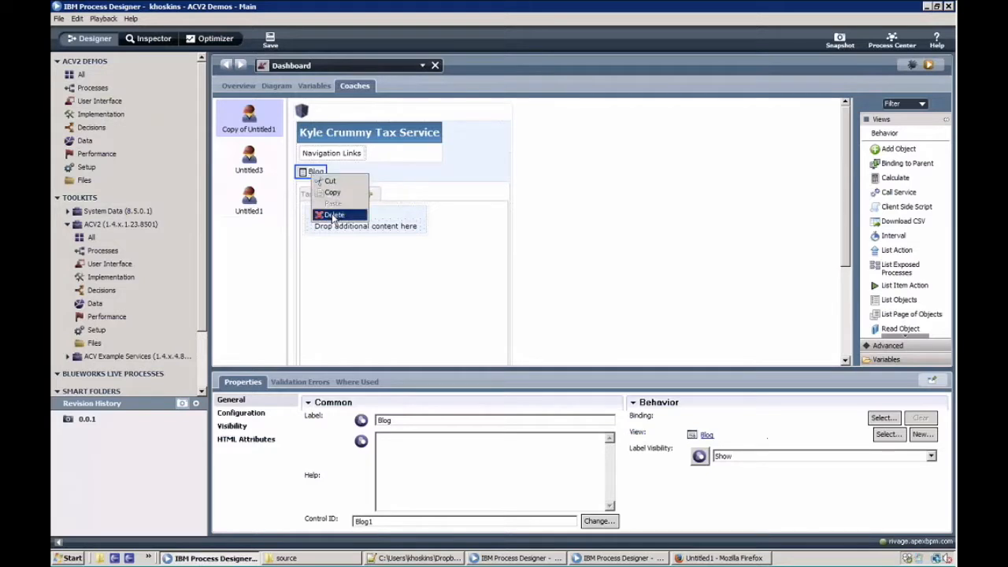
pyautogui.click(334, 216)
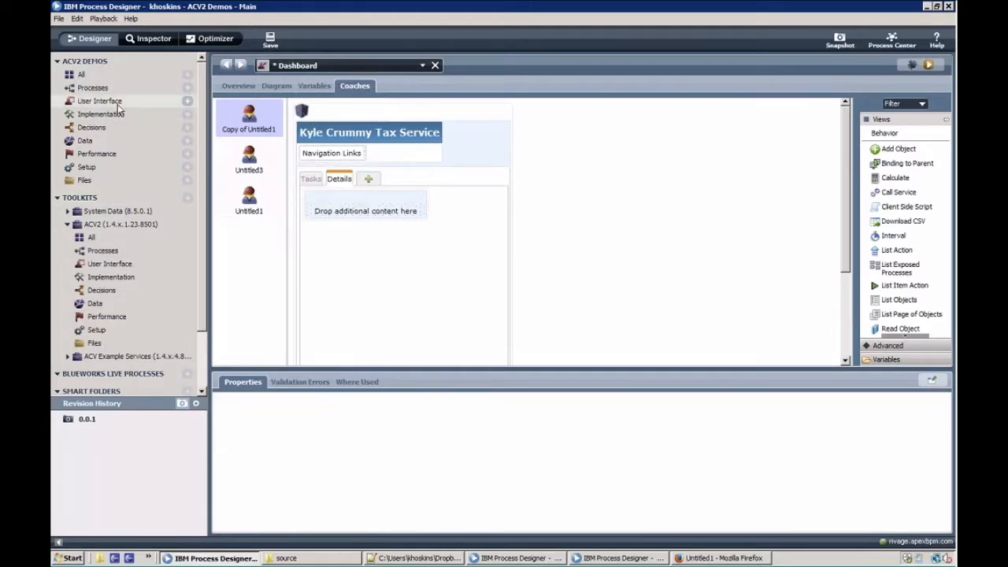
pyautogui.click(117, 103)
pyautogui.write('feed')
pyautogui.moveTo(231, 125); pyautogui.dragTo(445, 164)
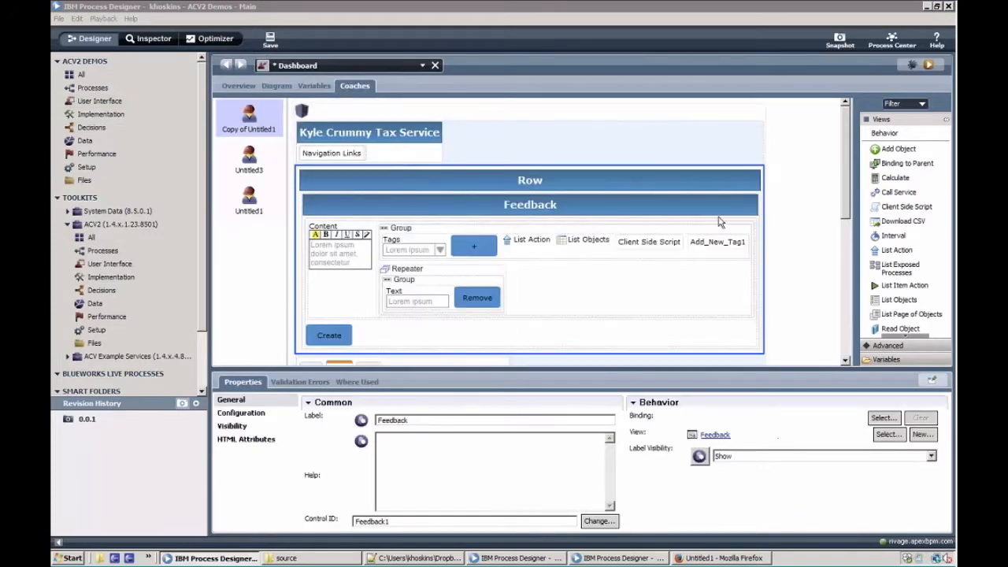
# Open the Feedback coach view from the Dashboard coach and set its layout image to dialog_palette.png from ACV2.
pyautogui.scroll(-1, 650, 163)
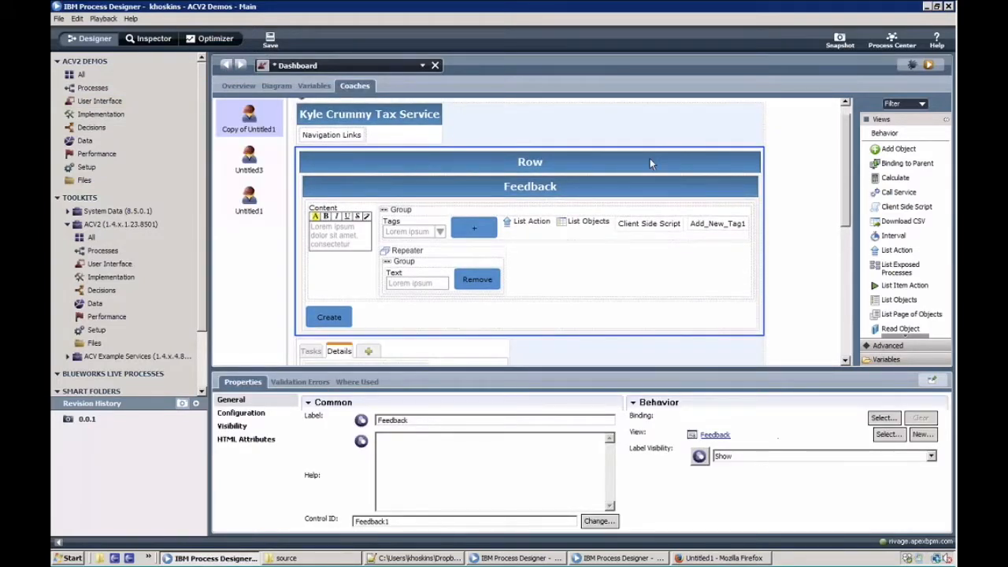
pyautogui.doubleClick(650, 160)
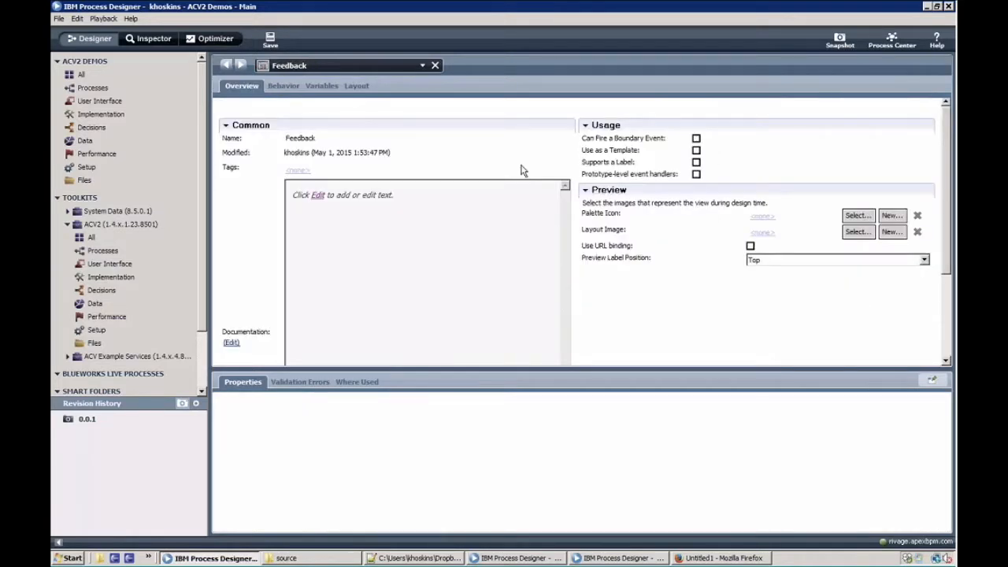
pyautogui.click(856, 232)
pyautogui.write('dialo')
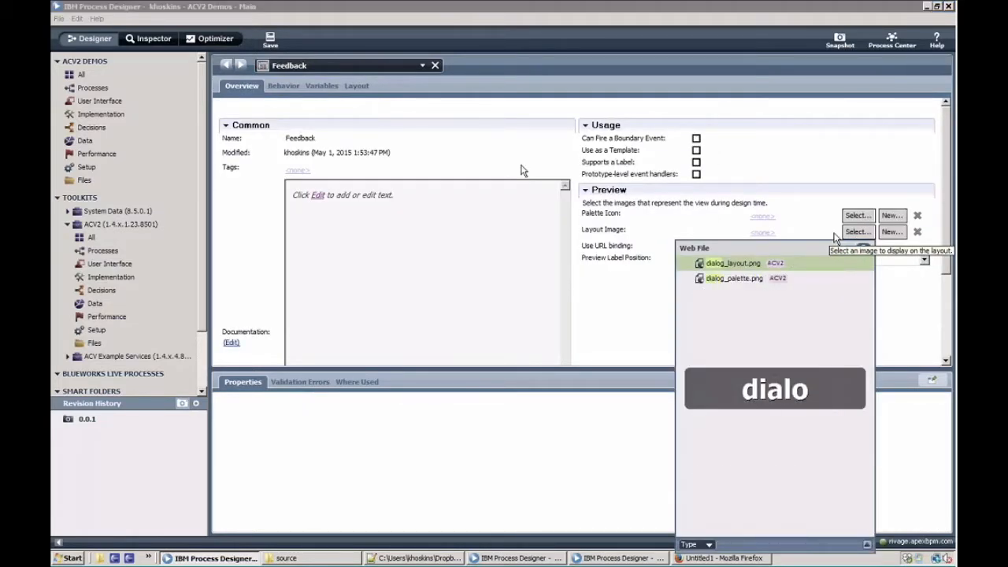
pyautogui.press('Down')
pyautogui.press('Return')
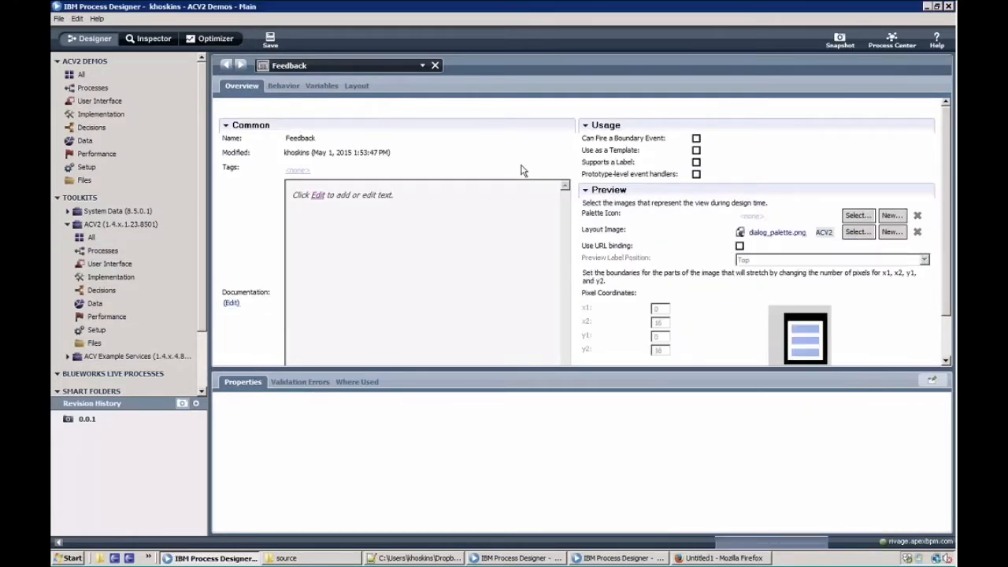
# Make the Feedback view support a label with its Preview Label Position set to Right, and save it.
pyautogui.click(422, 66)
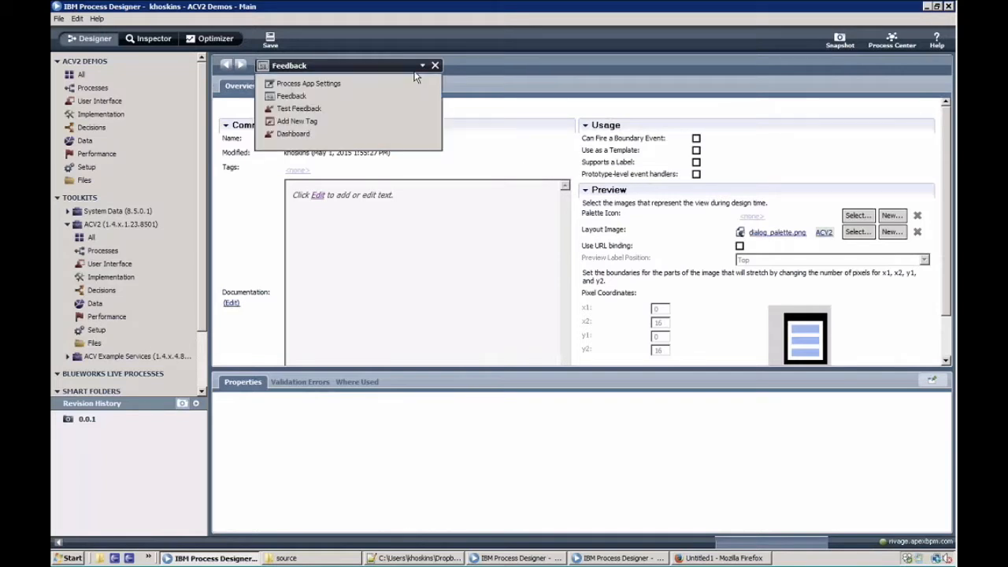
pyautogui.click(339, 108)
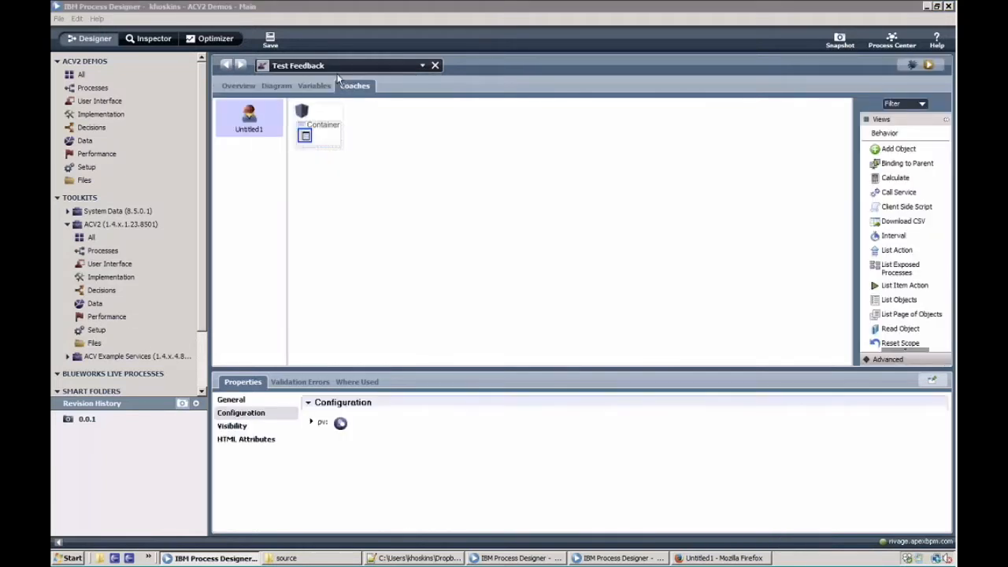
pyautogui.click(337, 71)
pyautogui.click(337, 135)
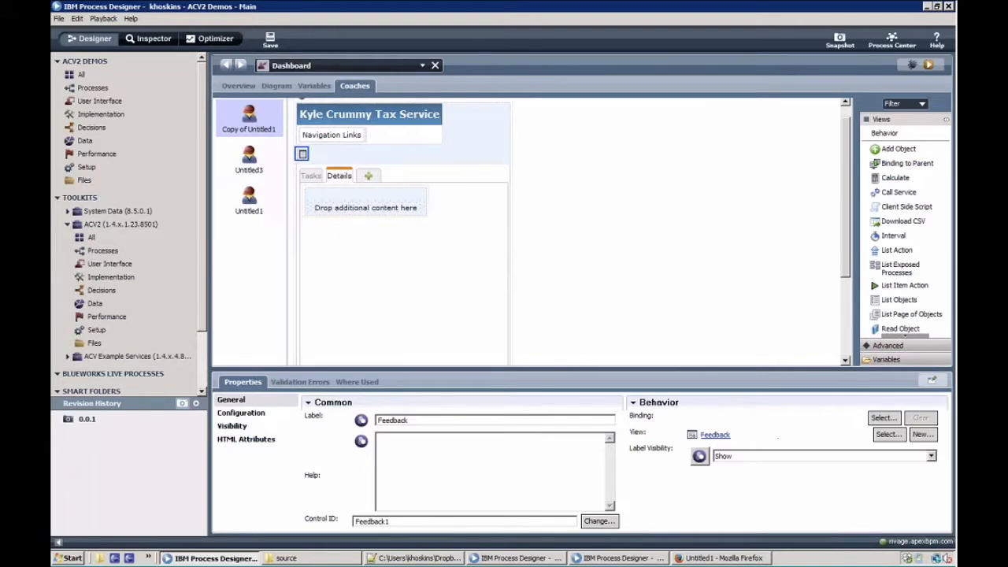
pyautogui.doubleClick(303, 156)
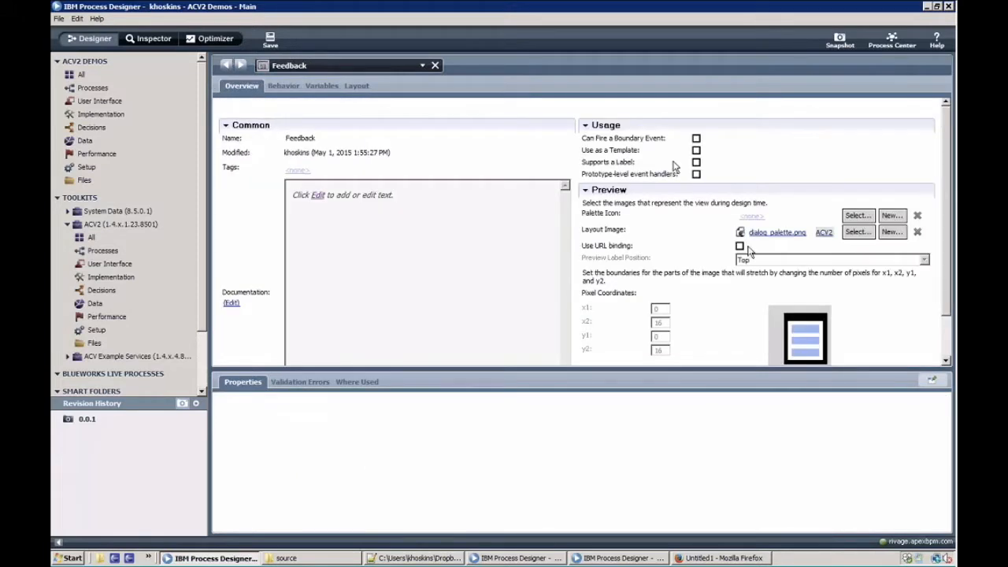
pyautogui.click(697, 161)
pyautogui.click(752, 260)
pyautogui.click(747, 280)
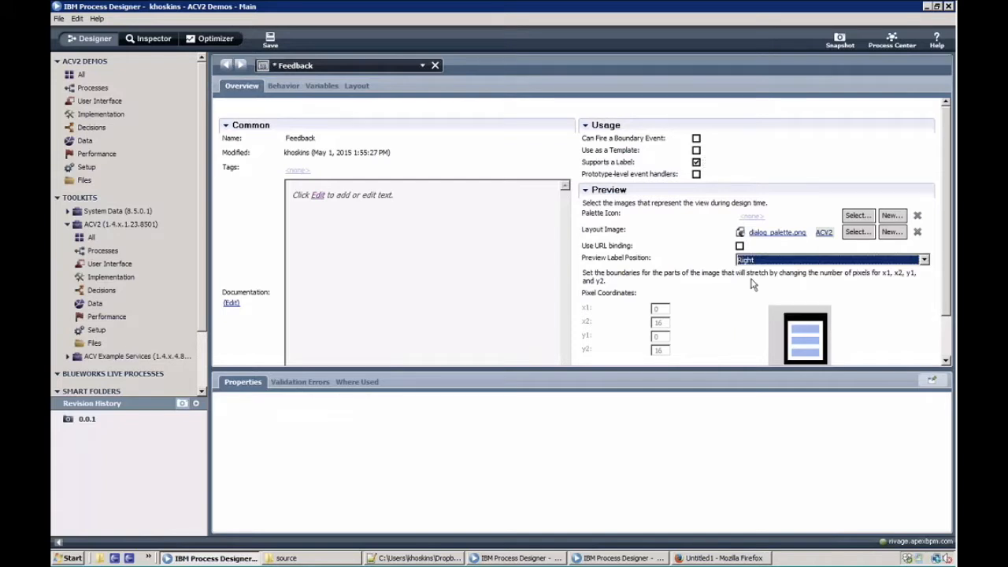
pyautogui.click(270, 39)
# Run the Dashboard service in the browser from its coach, and test expanding and collapsing the docked Feedback panel.
pyautogui.click(423, 66)
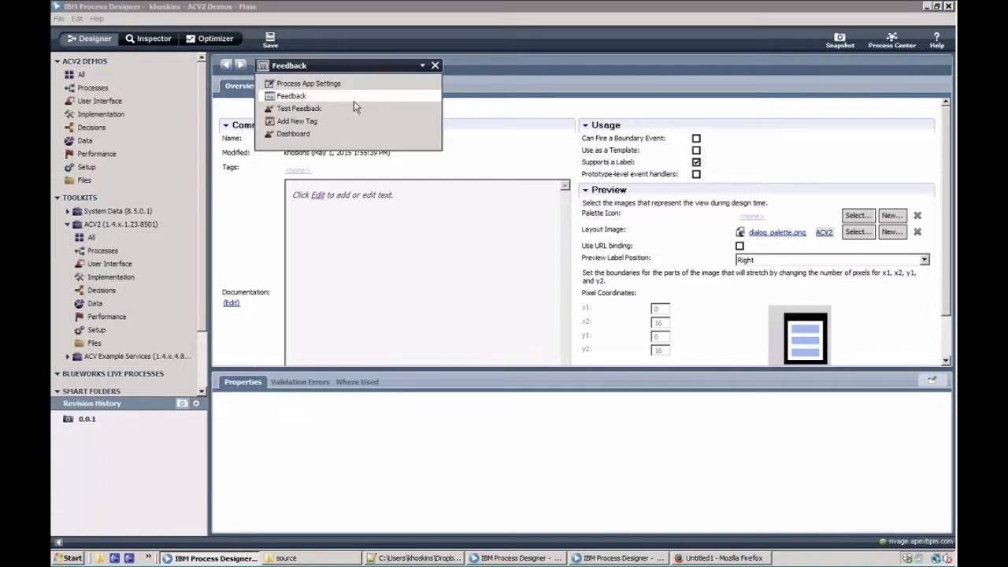
pyautogui.click(343, 136)
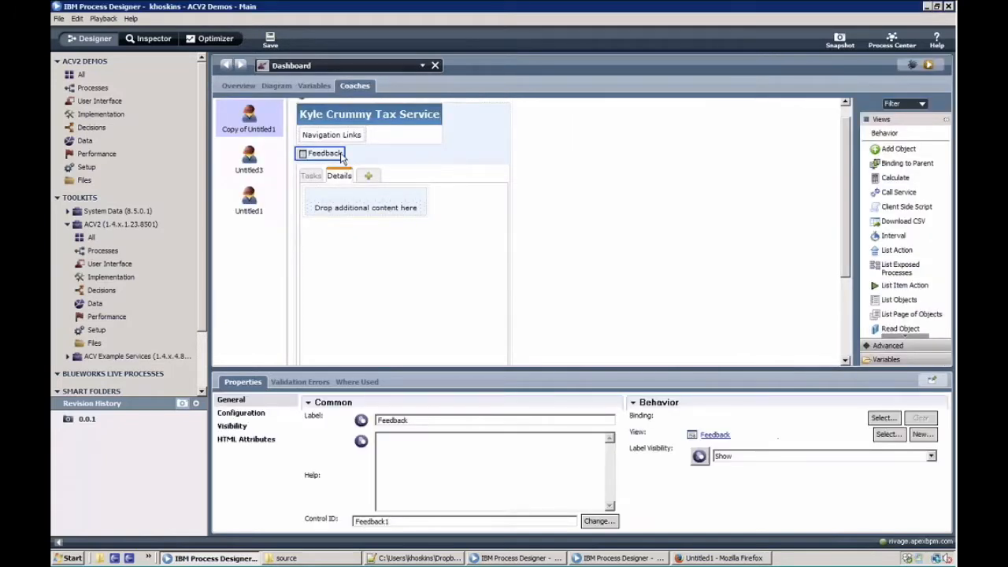
pyautogui.click(311, 176)
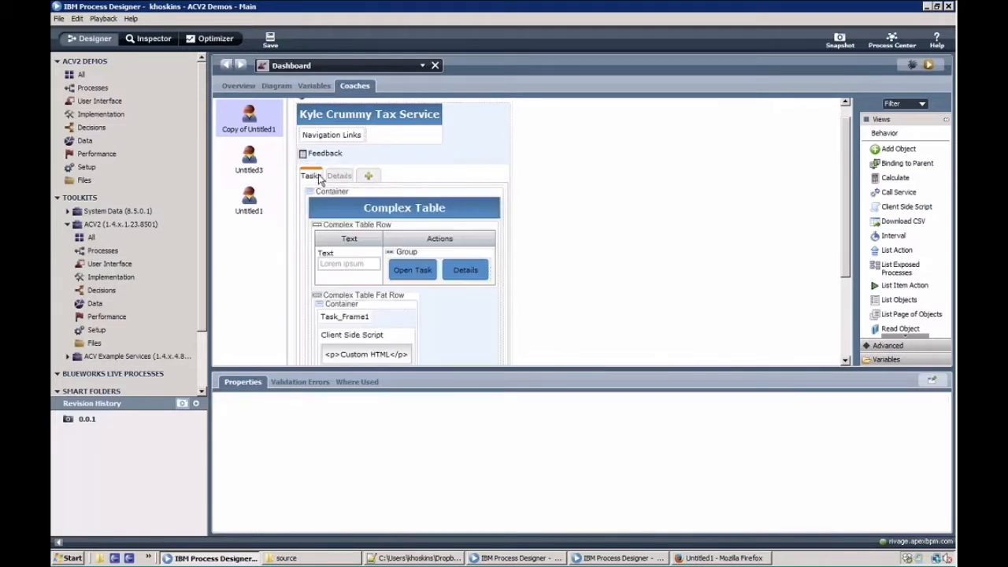
pyautogui.click(928, 65)
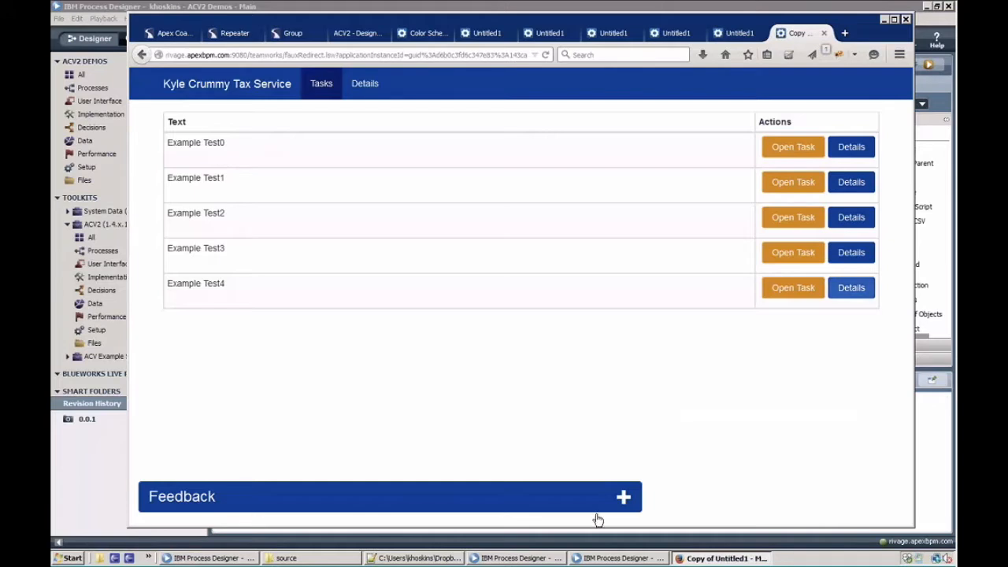
pyautogui.click(621, 497)
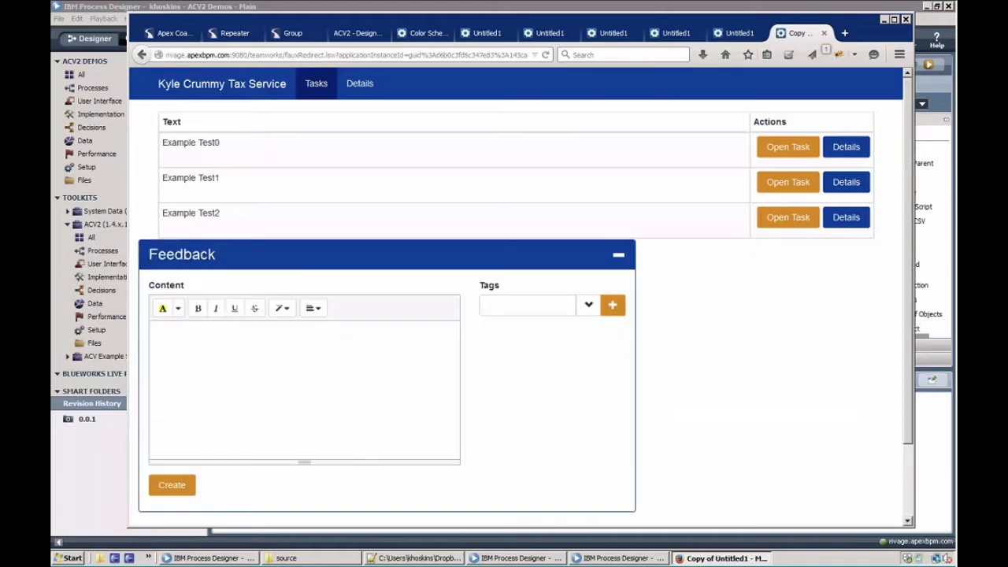
pyautogui.click(620, 257)
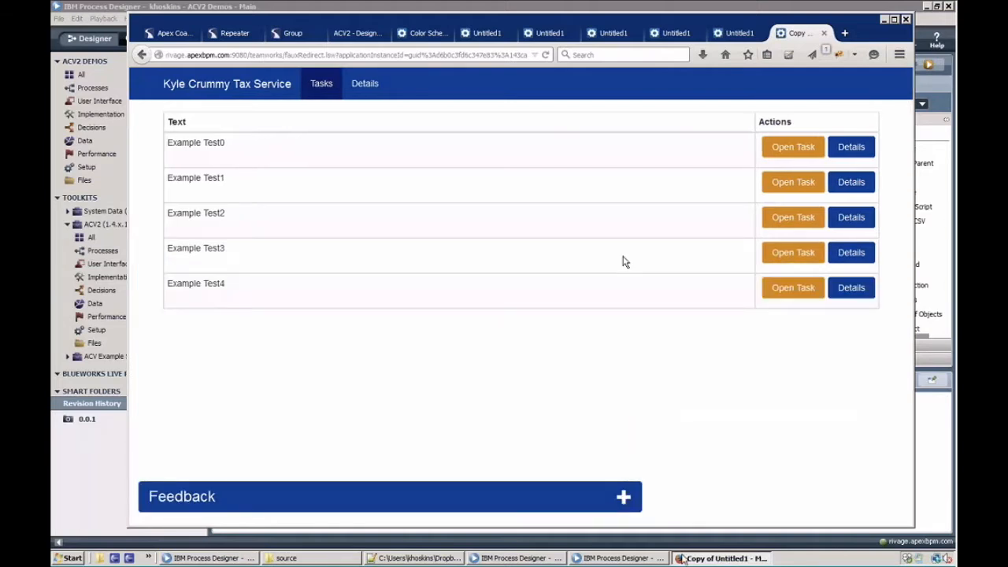
pyautogui.click(639, 510)
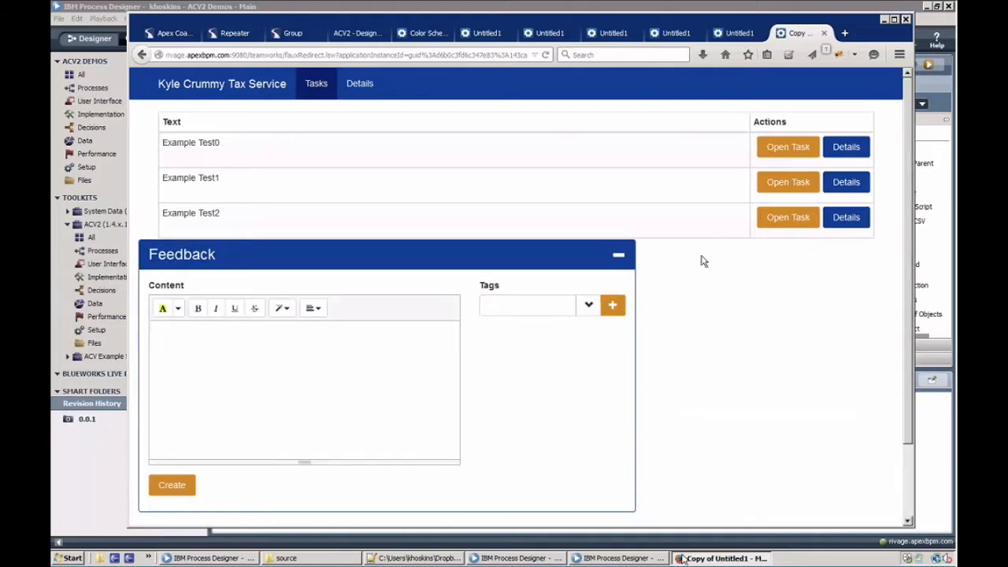
# Clear the browser's debugging console and test opening the Tags dropdown to check for errors.
pyautogui.press('F12')
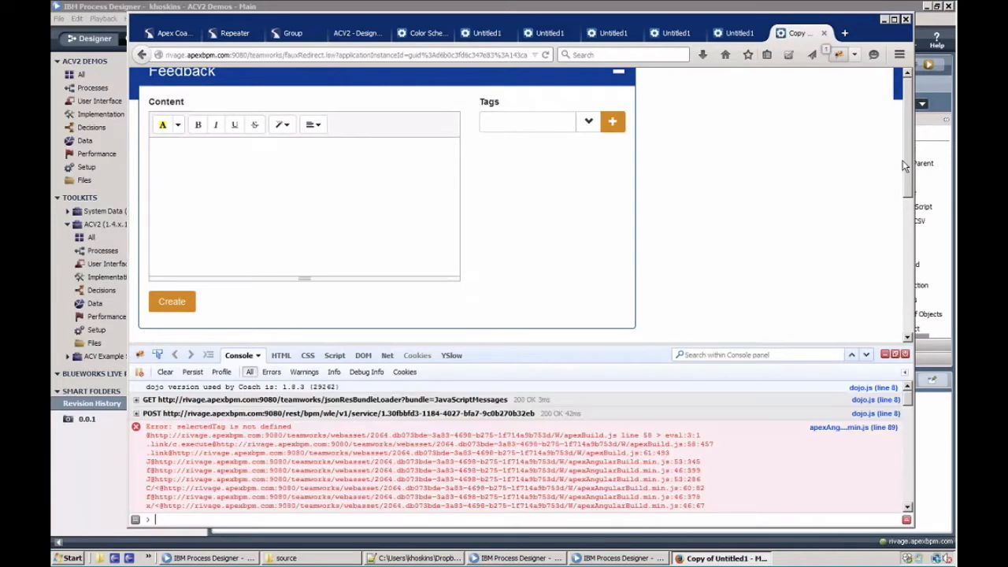
pyautogui.click(165, 372)
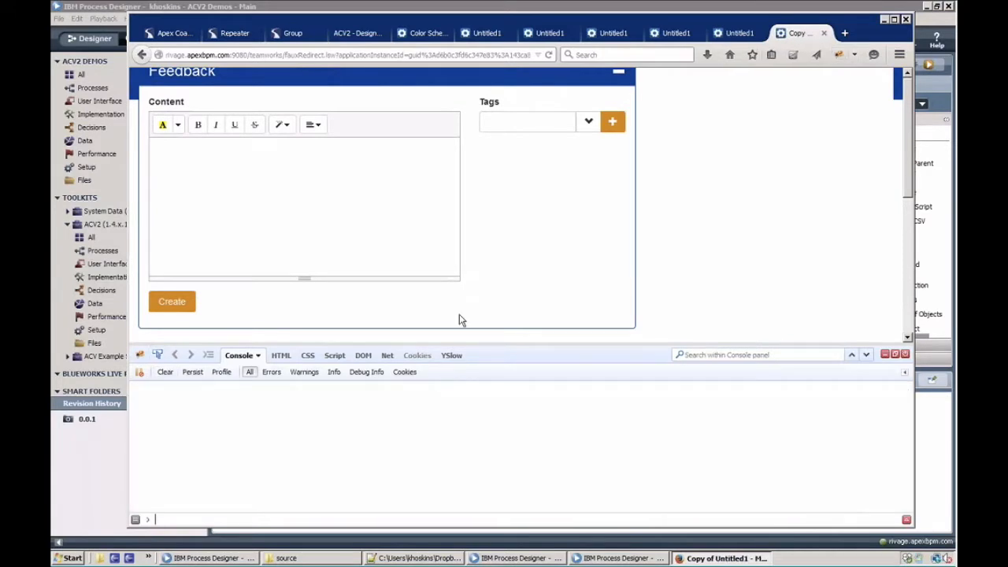
pyautogui.click(589, 122)
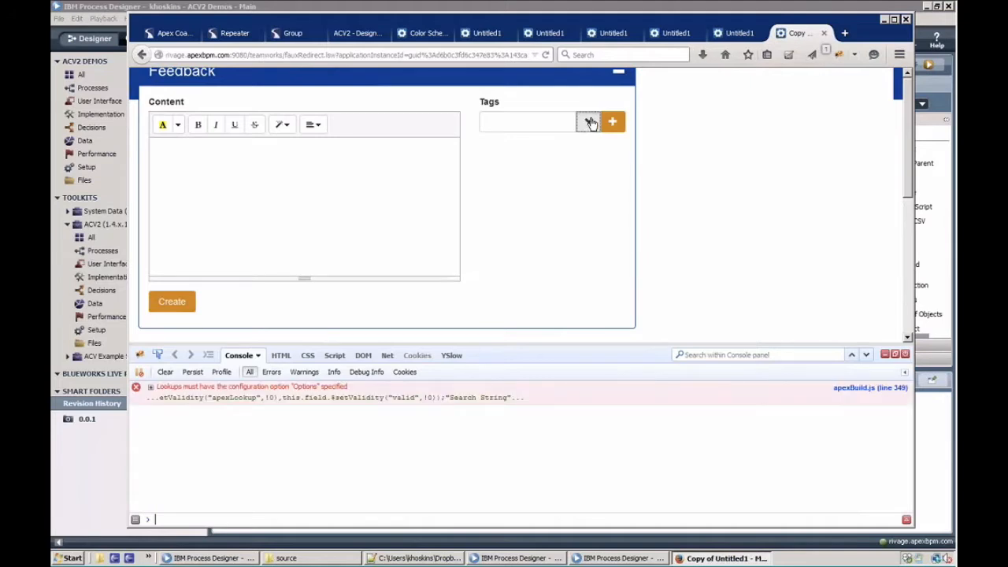
# Switch to IBM Process Designer, expand Tags, My tags and Selected tag in the Dashboard coach's Feedback configuration, and save.
pyautogui.click(210, 557)
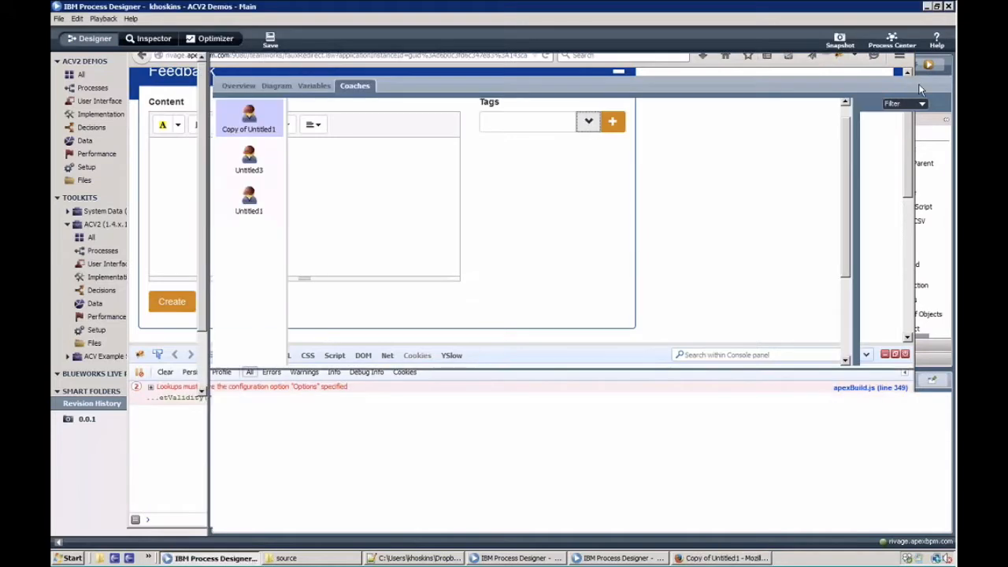
pyautogui.click(340, 159)
pyautogui.click(236, 414)
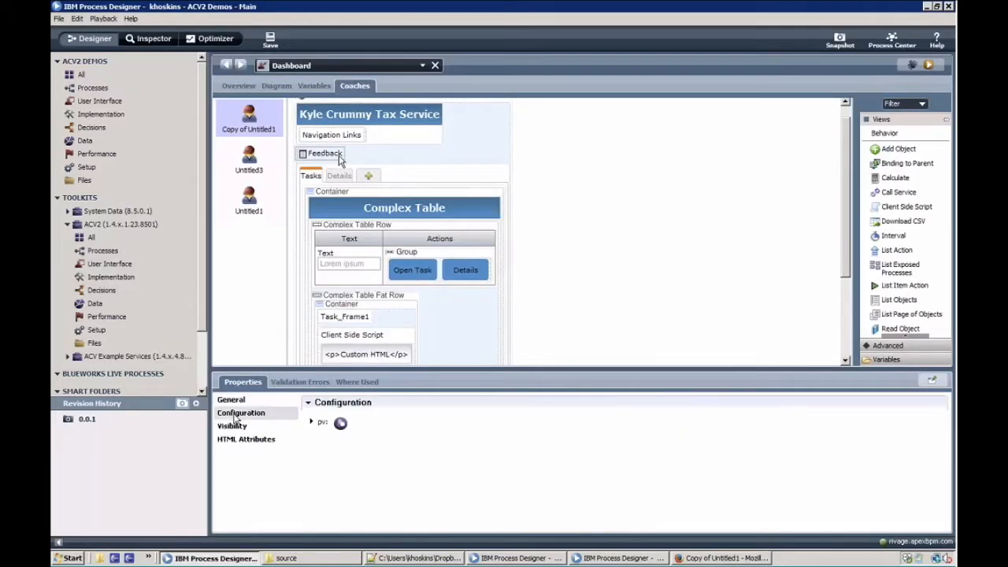
pyautogui.click(312, 422)
pyautogui.click(357, 418)
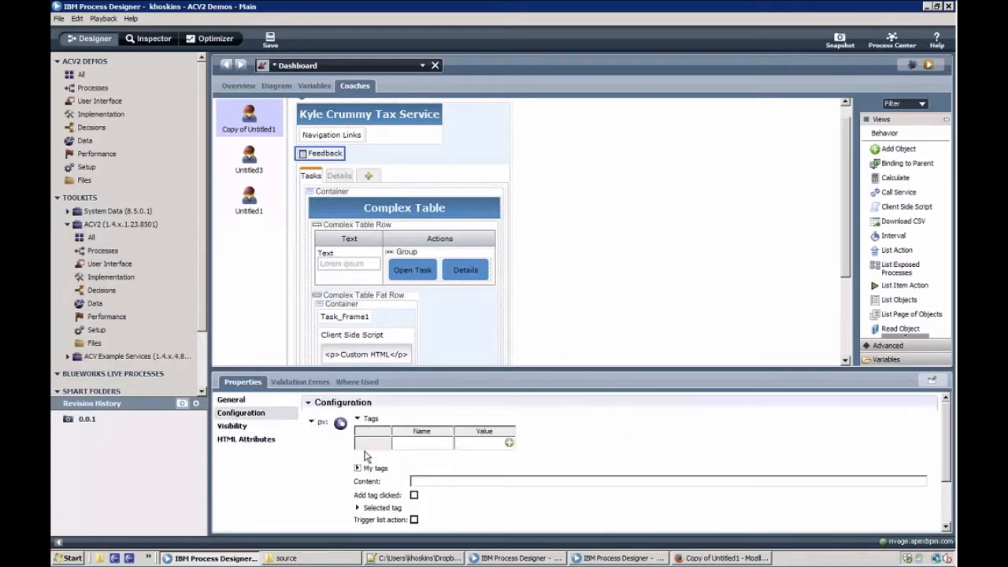
pyautogui.click(358, 469)
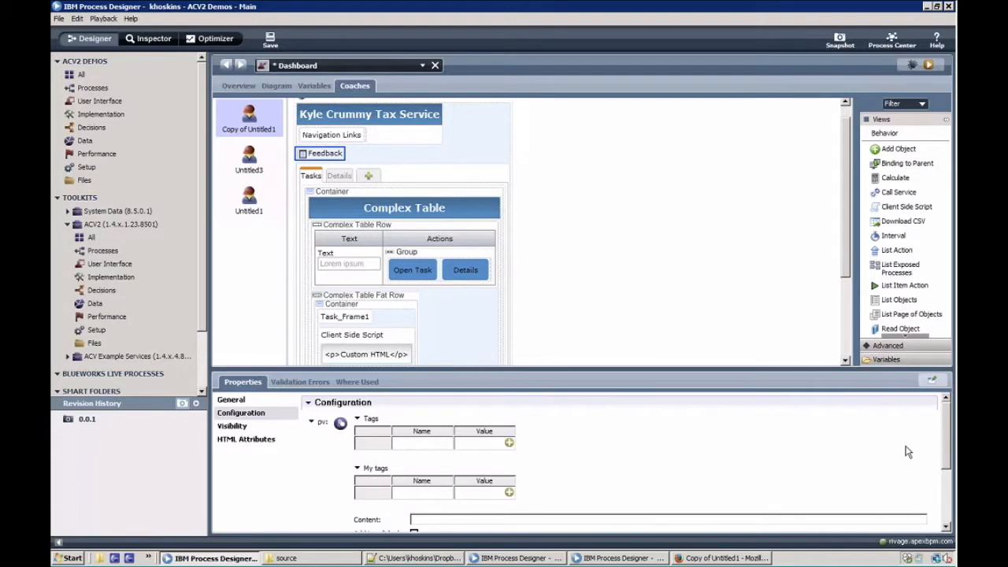
pyautogui.scroll(-5, 905, 451)
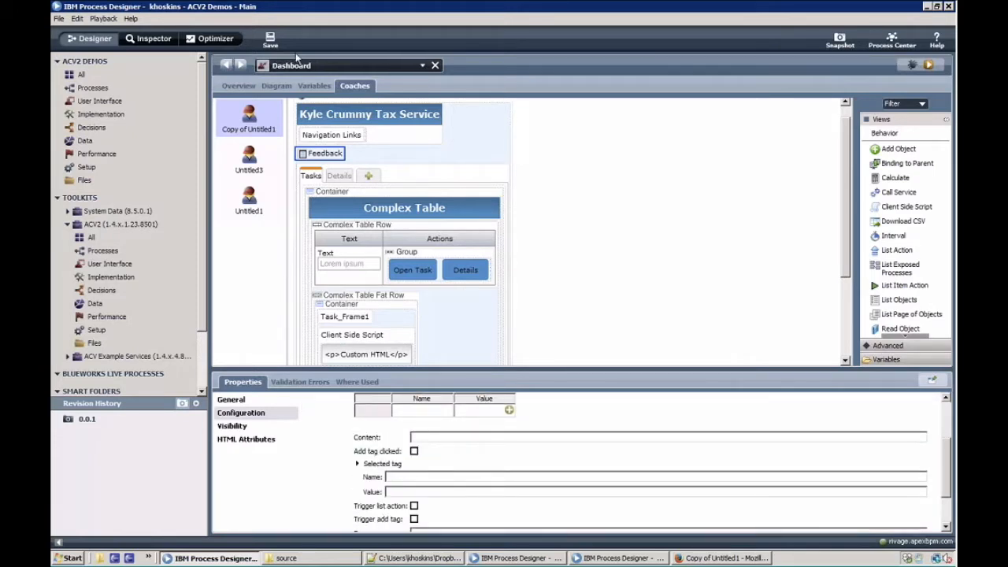
# Run the Dashboard service again, expand the Feedback panel and select Tag Name 1 from the Tags dropdown.
pyautogui.click(931, 66)
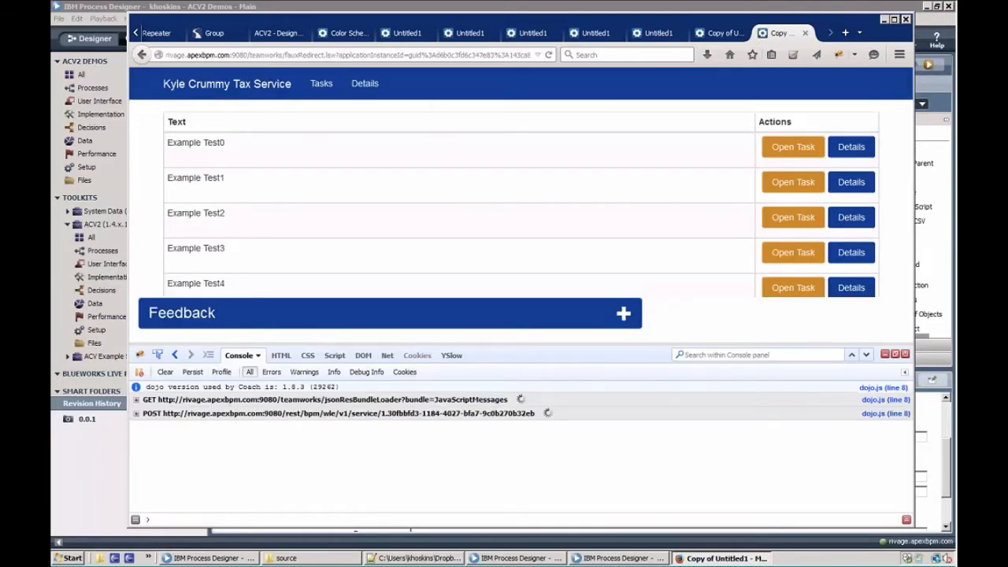
pyautogui.click(623, 314)
pyautogui.scroll(-3, 614, 291)
pyautogui.click(589, 124)
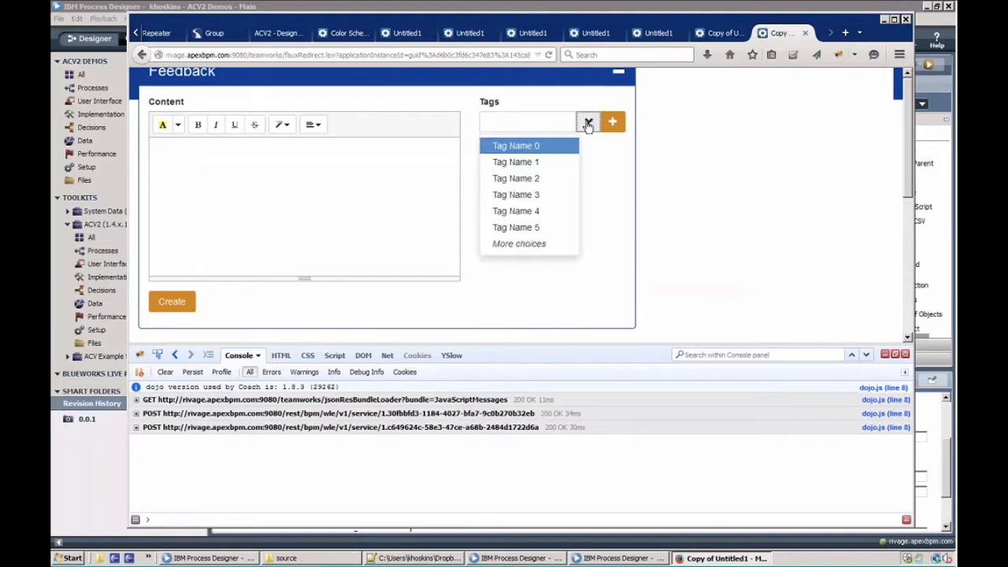
pyautogui.click(516, 162)
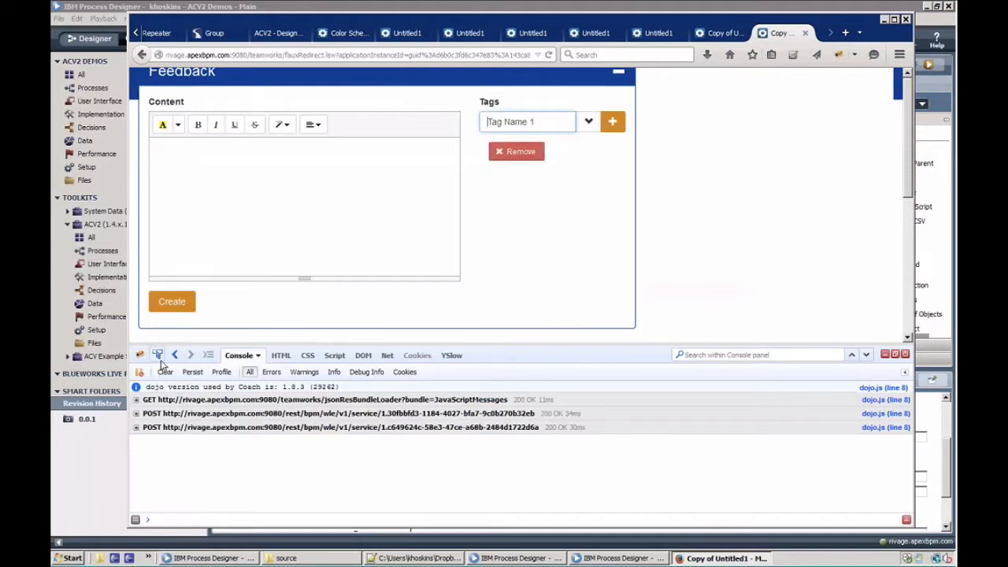
# Add an inline style of background:transparent to the Feedback row's fixed-bottom navbar div, and test collapsing and expanding the panel.
pyautogui.moveTo(177, 341); pyautogui.dragTo(161, 388)
pyautogui.click(158, 404)
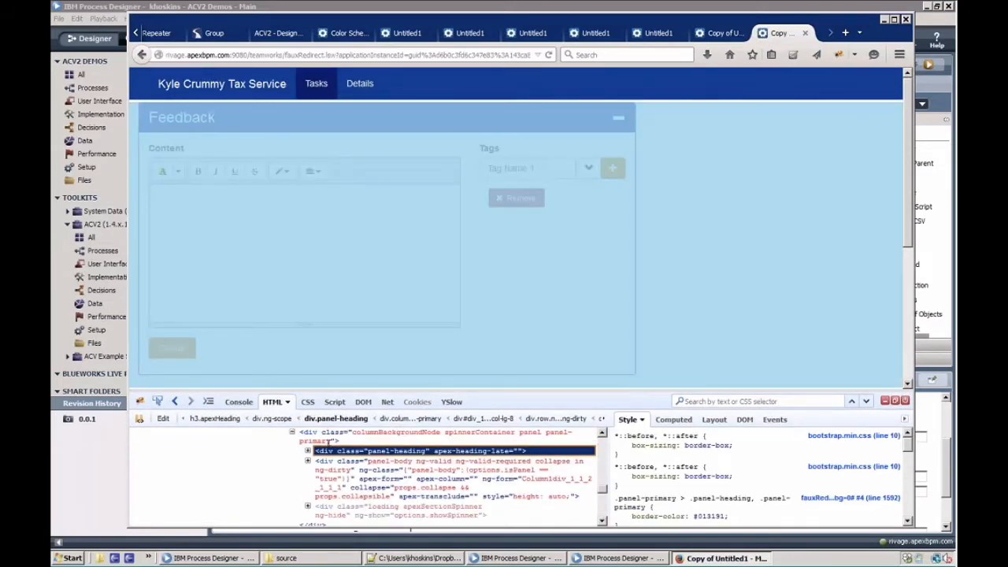
pyautogui.scroll(3, 307, 477)
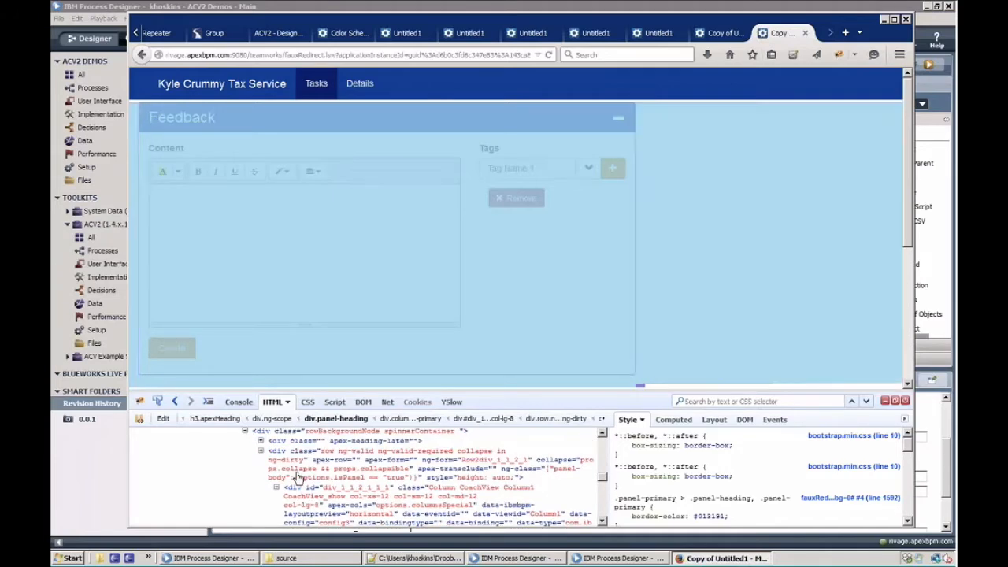
pyautogui.scroll(2, 303, 477)
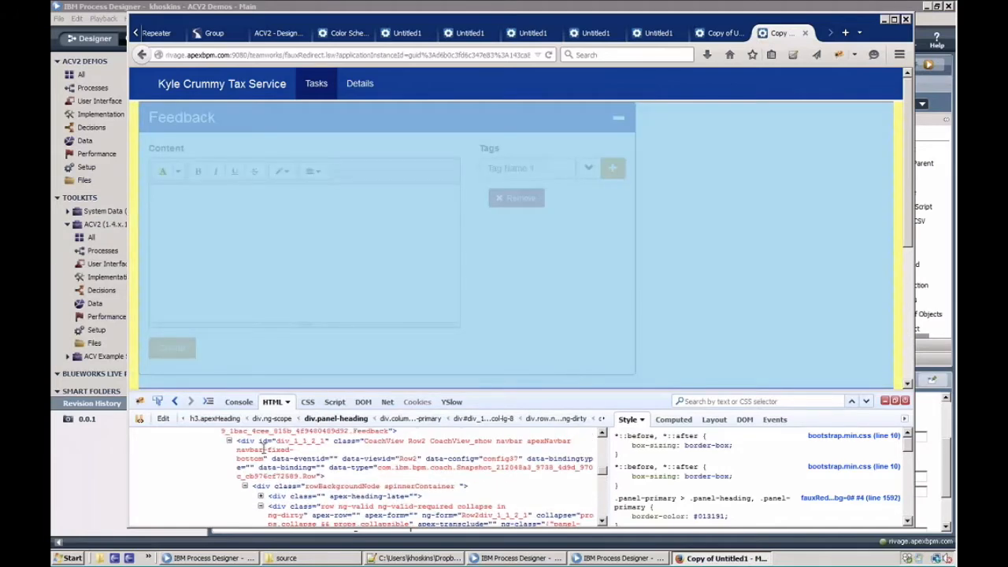
pyautogui.click(316, 473)
pyautogui.click(319, 476)
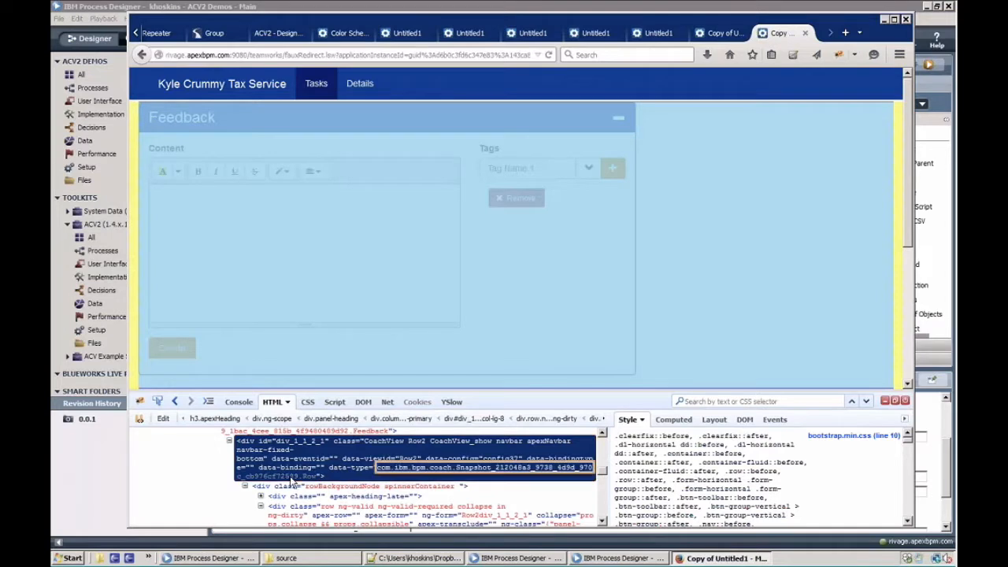
pyautogui.write('style')
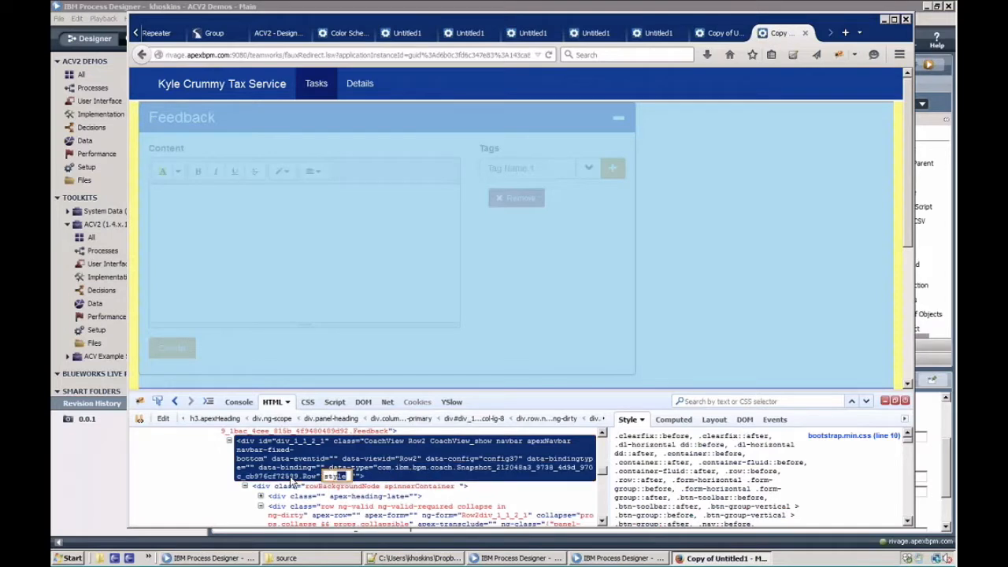
pyautogui.press('Tab')
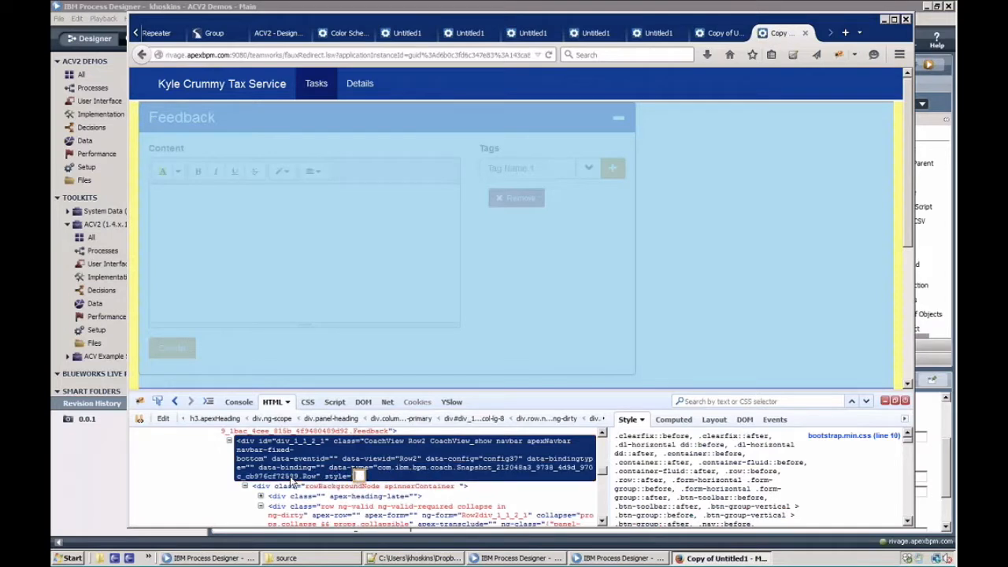
pyautogui.write('background-')
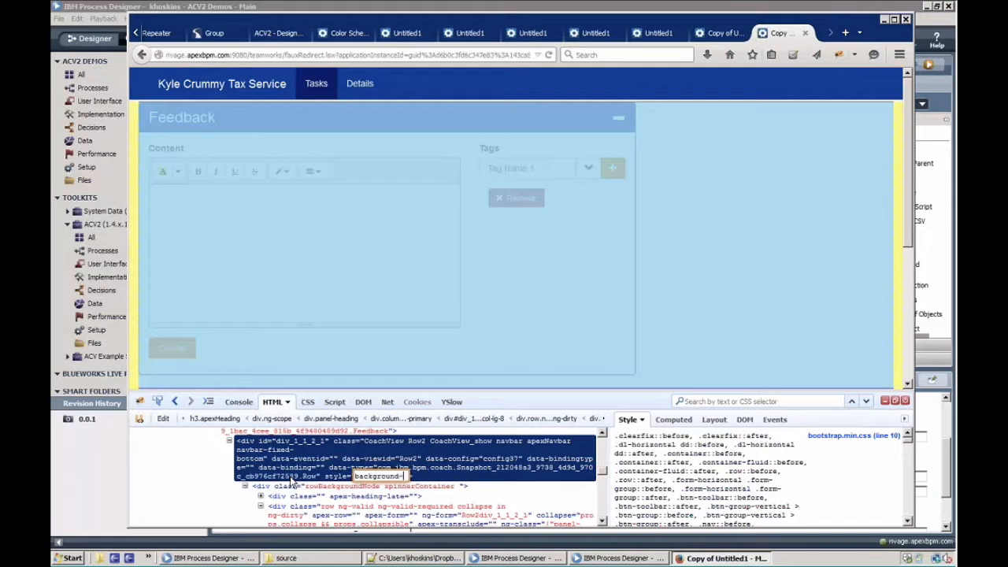
pyautogui.press('BackSpace')
pyautogui.write(':transpare')
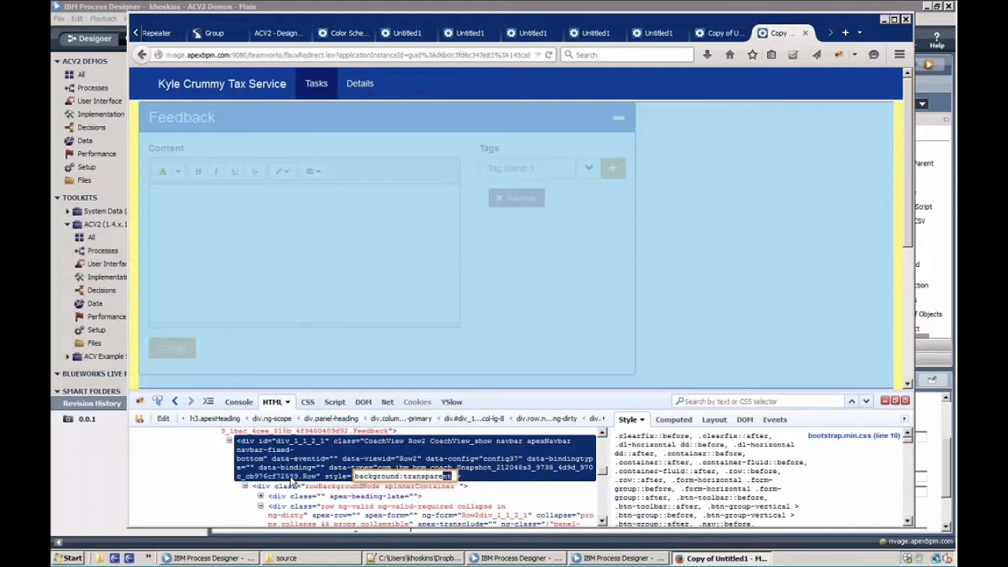
pyautogui.write('nt')
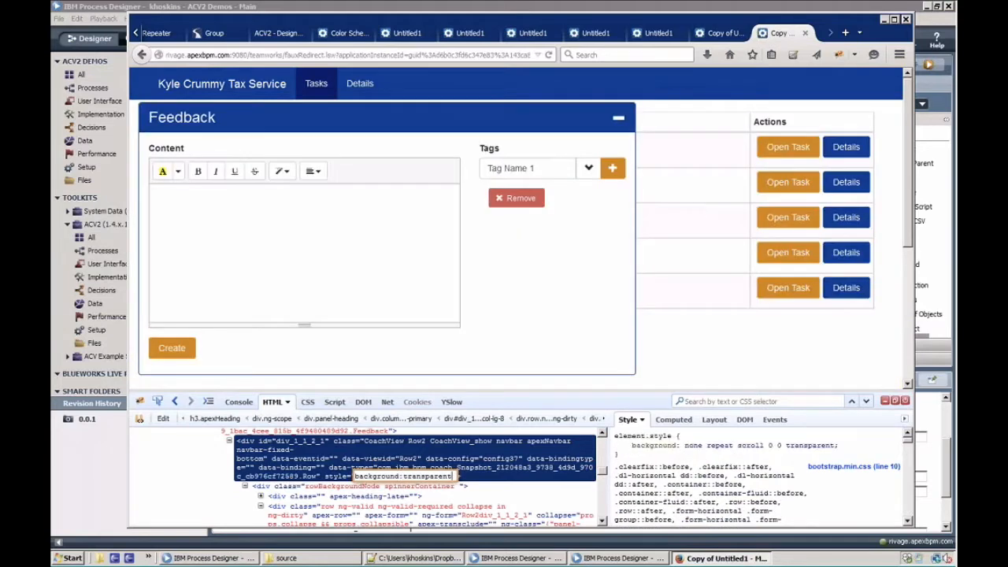
pyautogui.click(619, 122)
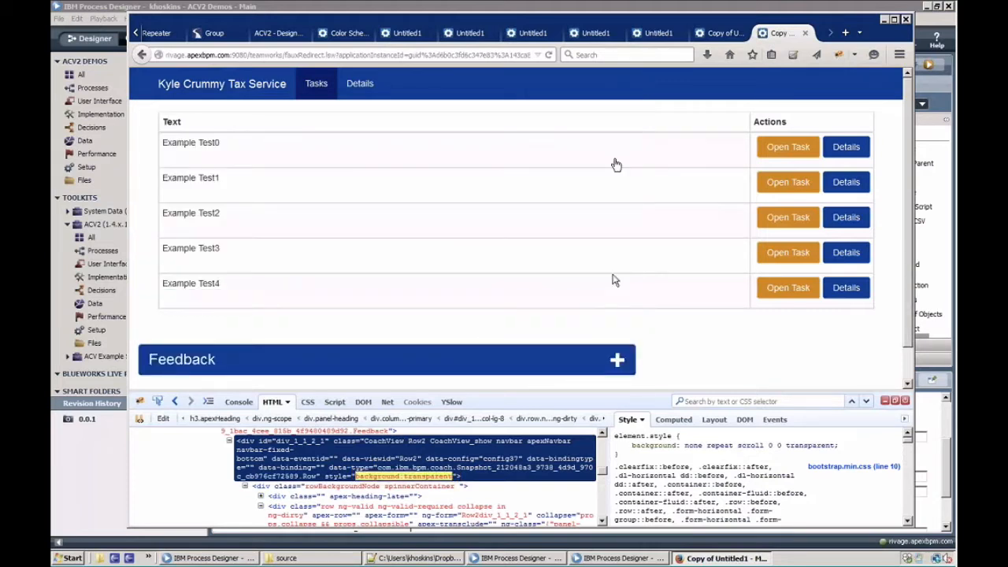
pyautogui.click(619, 359)
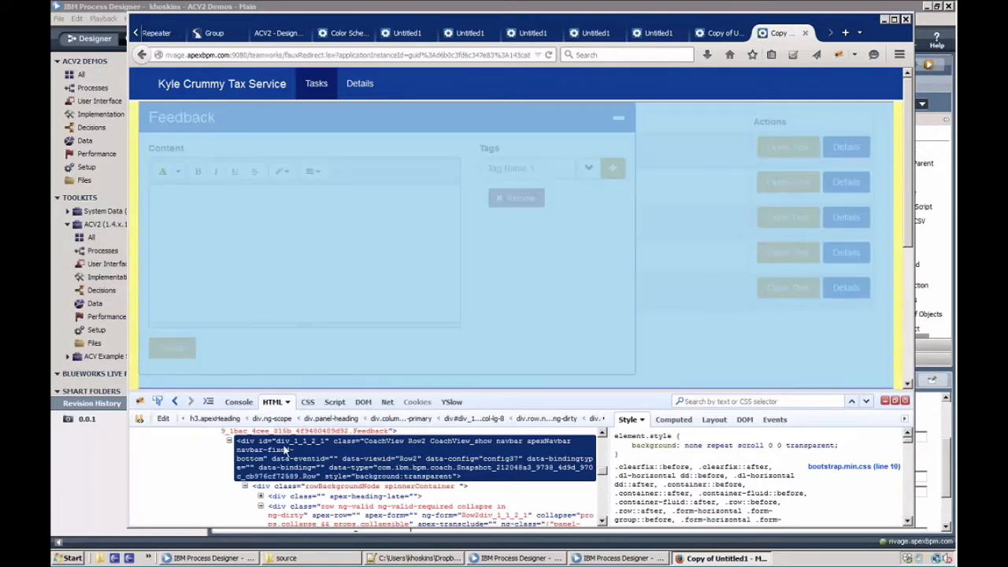
# Add an inline style of margin-bottom:0 to the Feedback column's panel-primary div in the page's HTML.
pyautogui.scroll(-4, 287, 453)
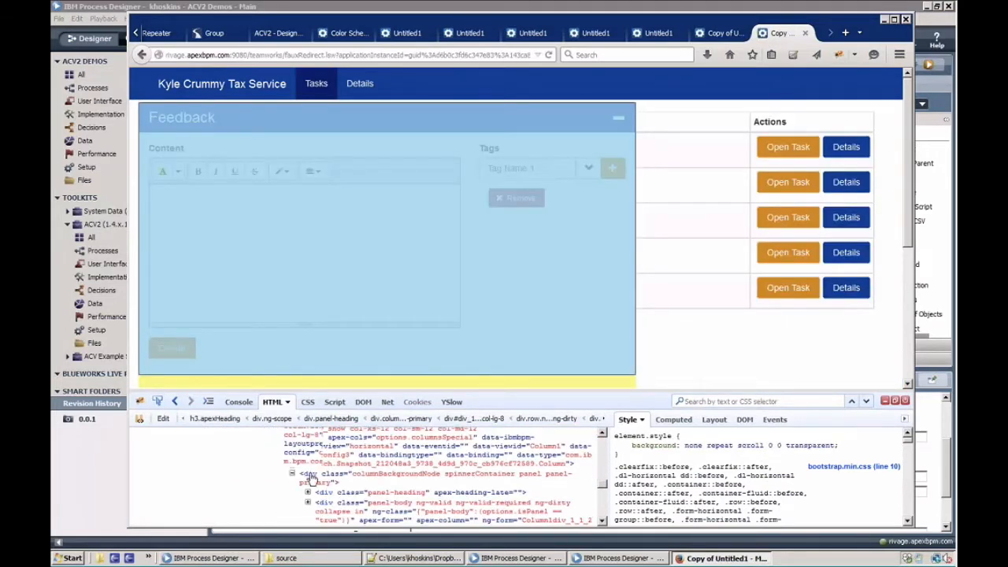
pyautogui.scroll(-2, 312, 479)
pyautogui.scroll(2, 312, 478)
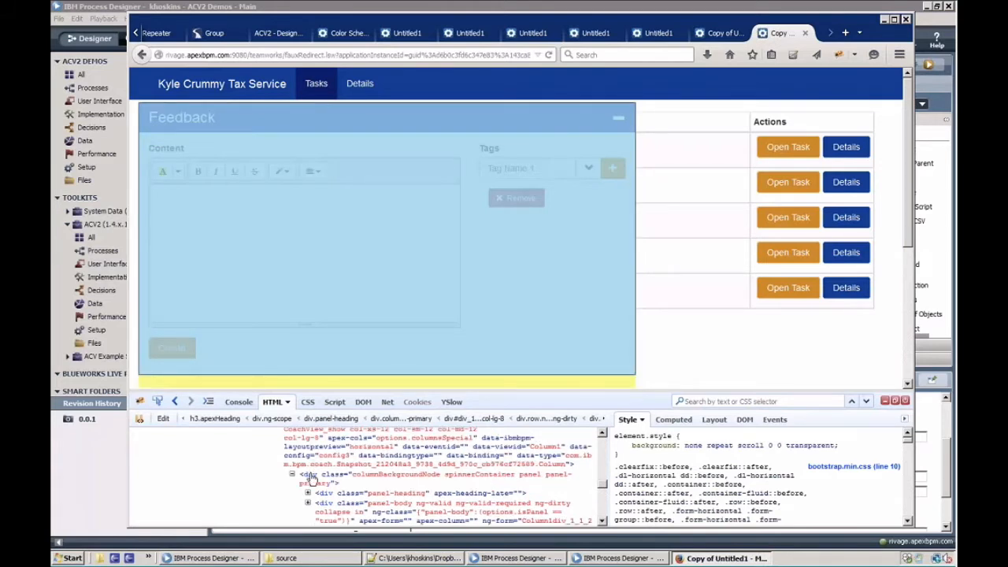
pyautogui.click(360, 473)
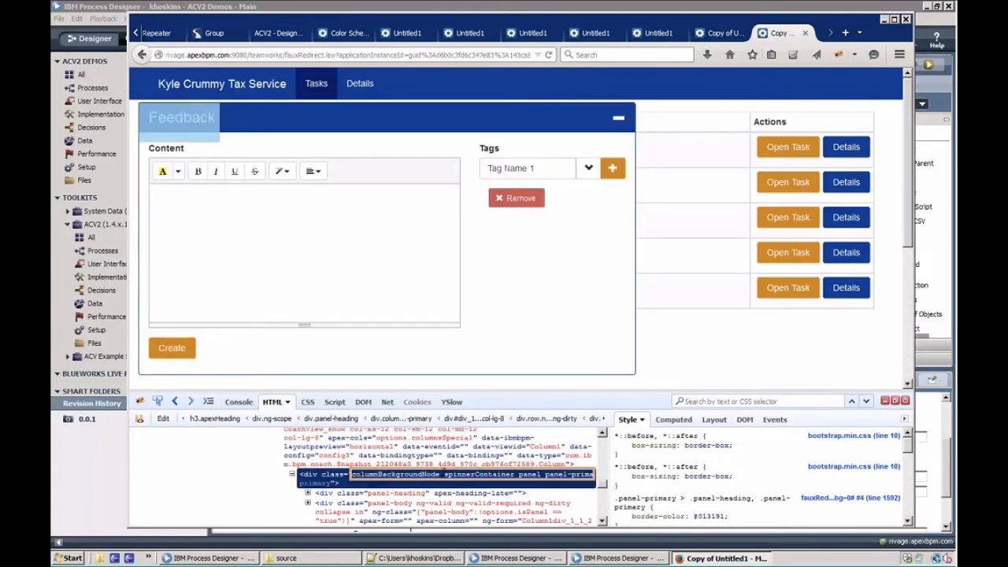
pyautogui.press('Tab')
pyautogui.write('style')
pyautogui.press('Tab')
pyautogui.write('m')
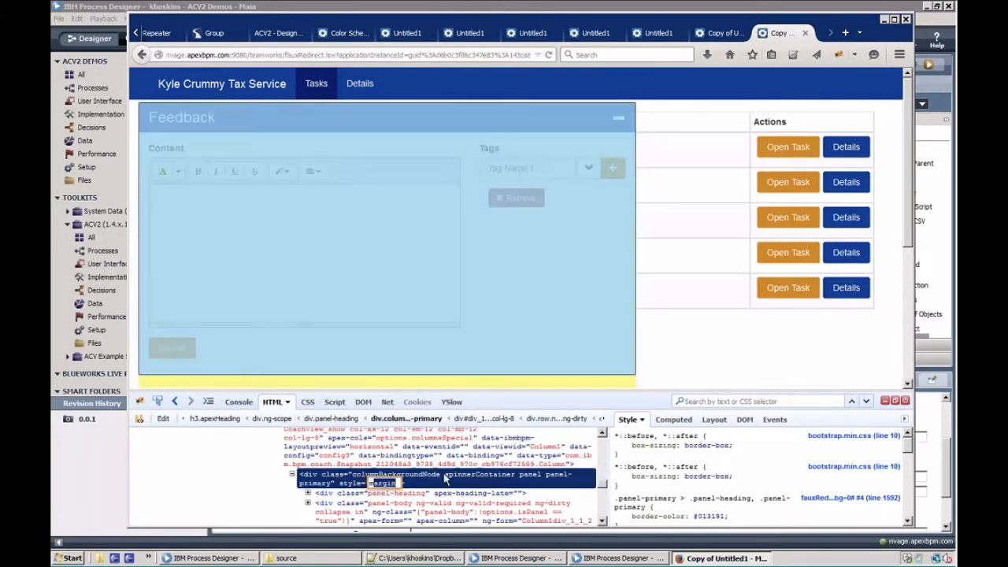
pyautogui.write('argin-bottom:')
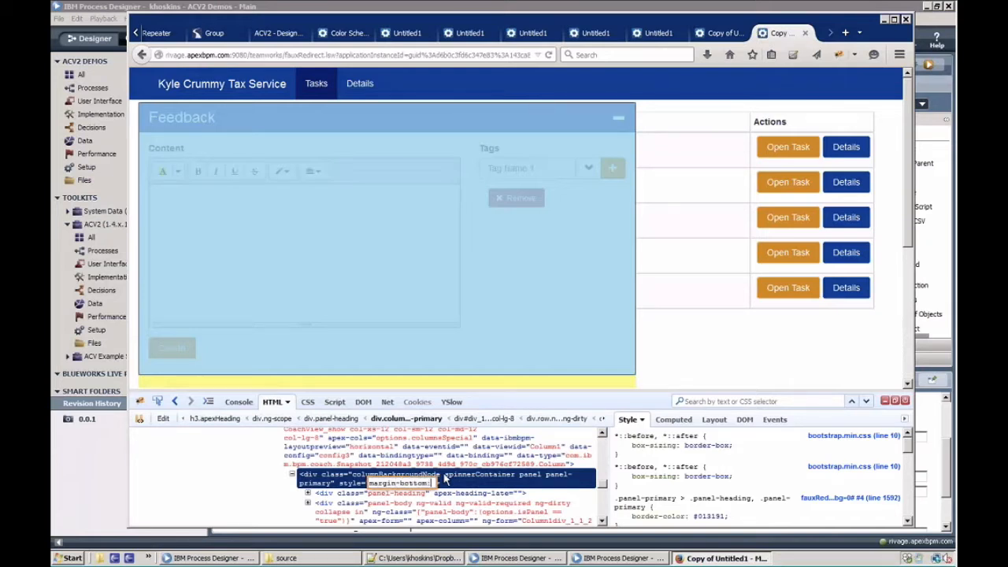
pyautogui.write('0')
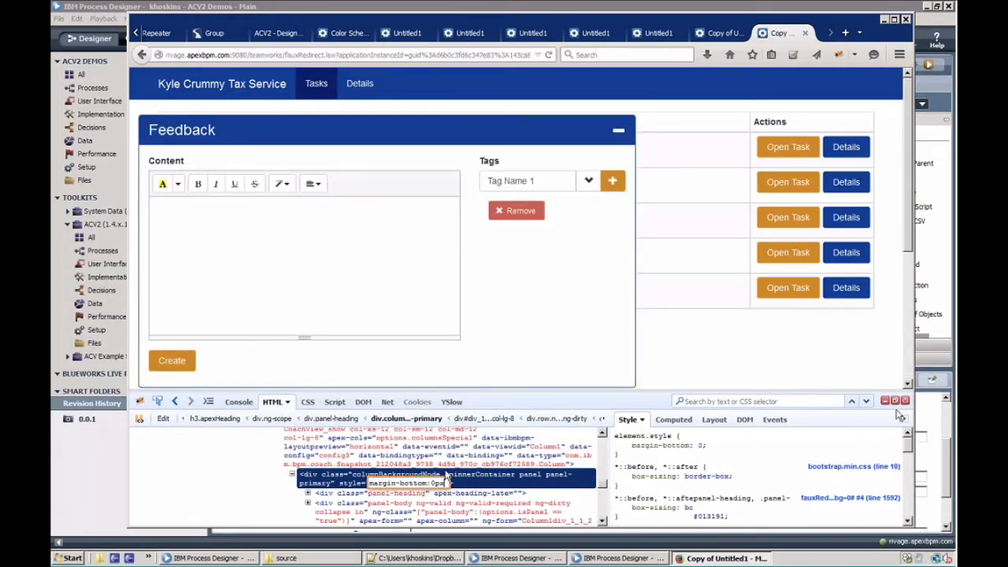
# Close the web page inspector and test collapsing and expanding the Feedback panel at the page bottom.
pyautogui.click(904, 401)
pyautogui.click(618, 265)
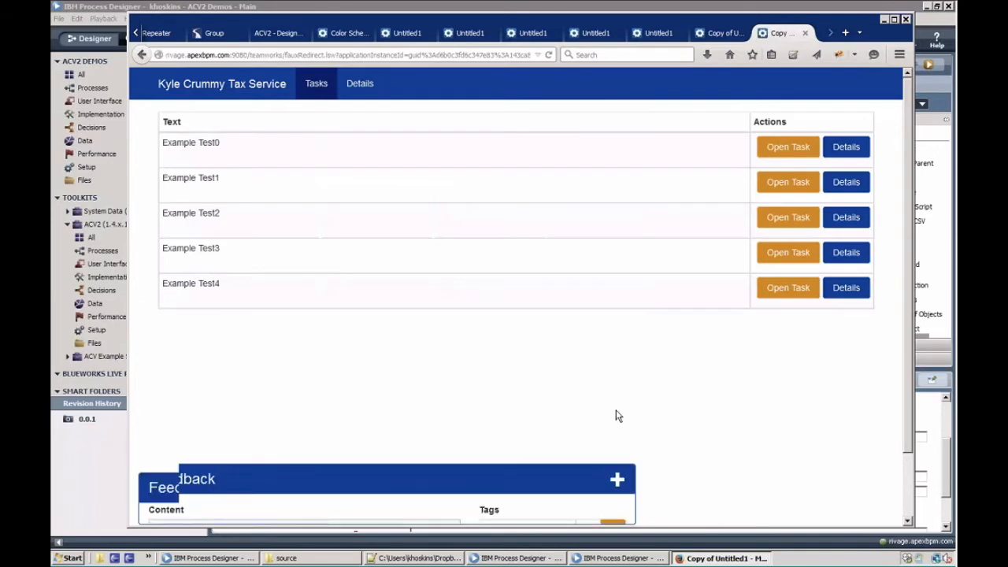
pyautogui.click(623, 509)
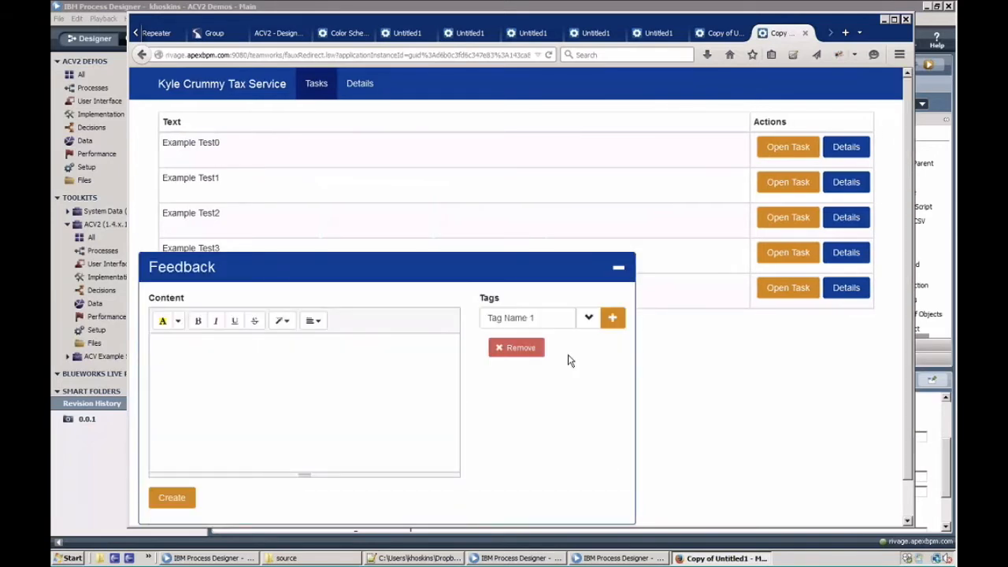
# Choose Tag Name 2 in the Tags field and add it to the feedback's tag list.
pyautogui.click(551, 317)
pyautogui.click(540, 374)
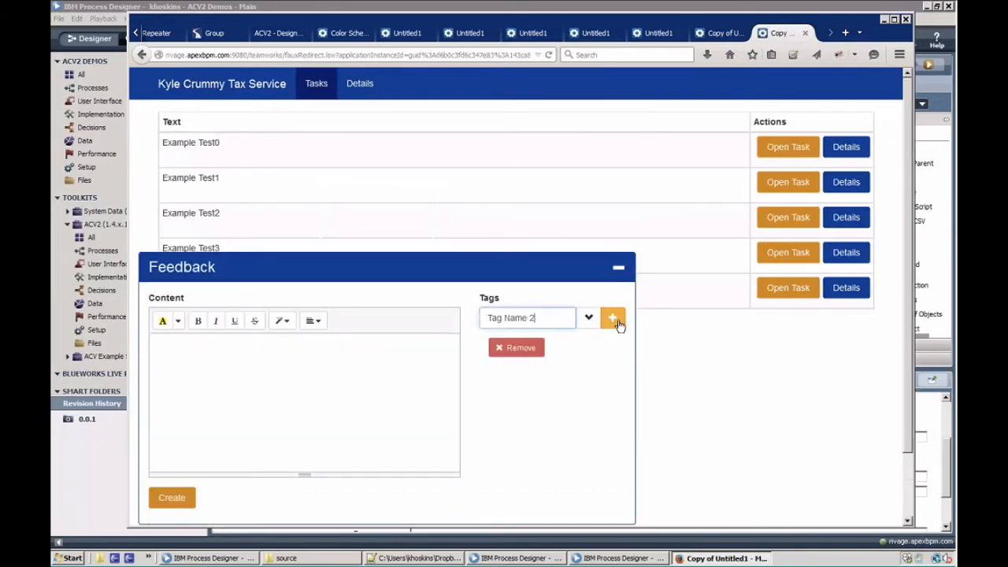
pyautogui.click(619, 326)
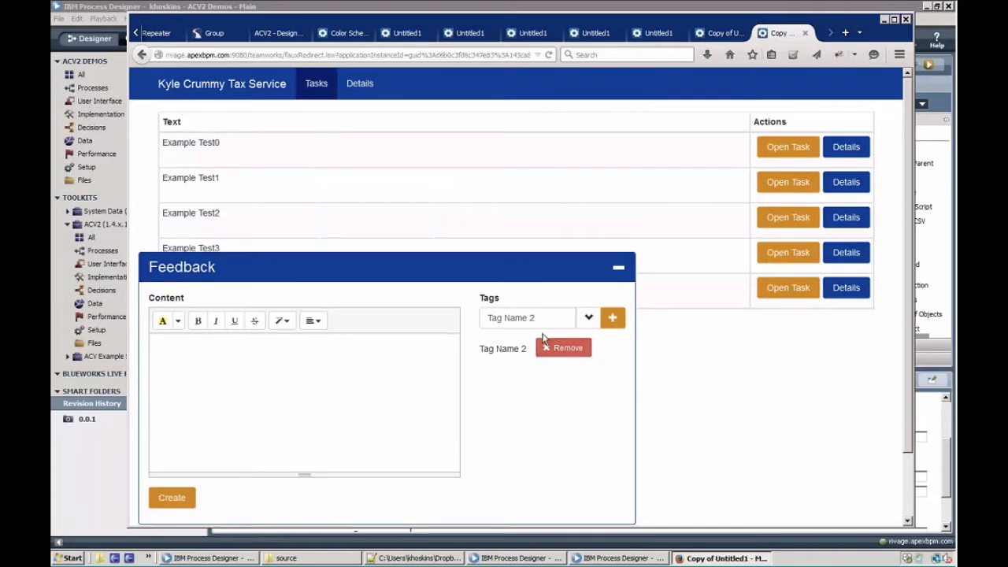
# Open the Example Test0 task, collapse the Feedback panel, complete the review and expand Feedback again.
pyautogui.click(780, 155)
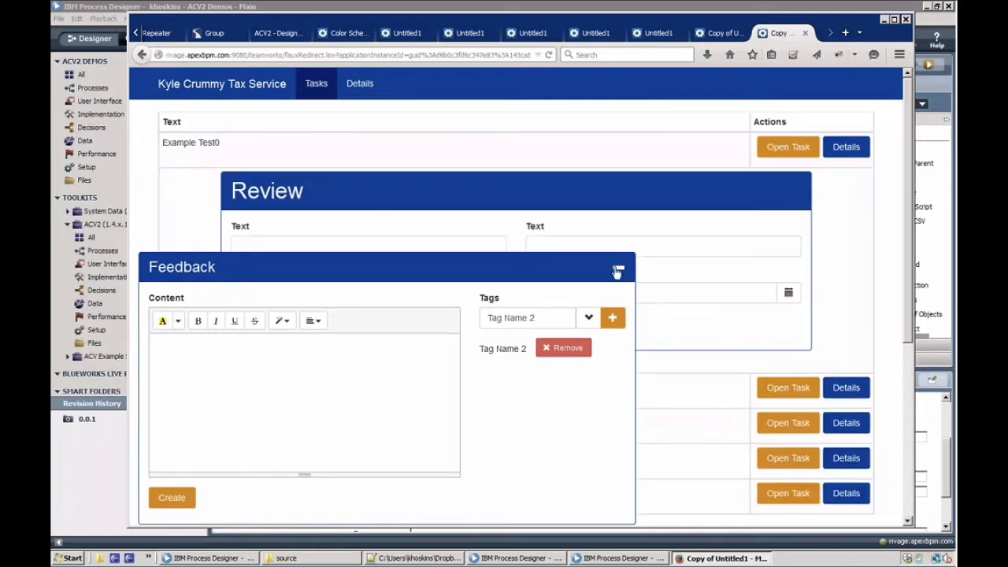
pyautogui.click(617, 271)
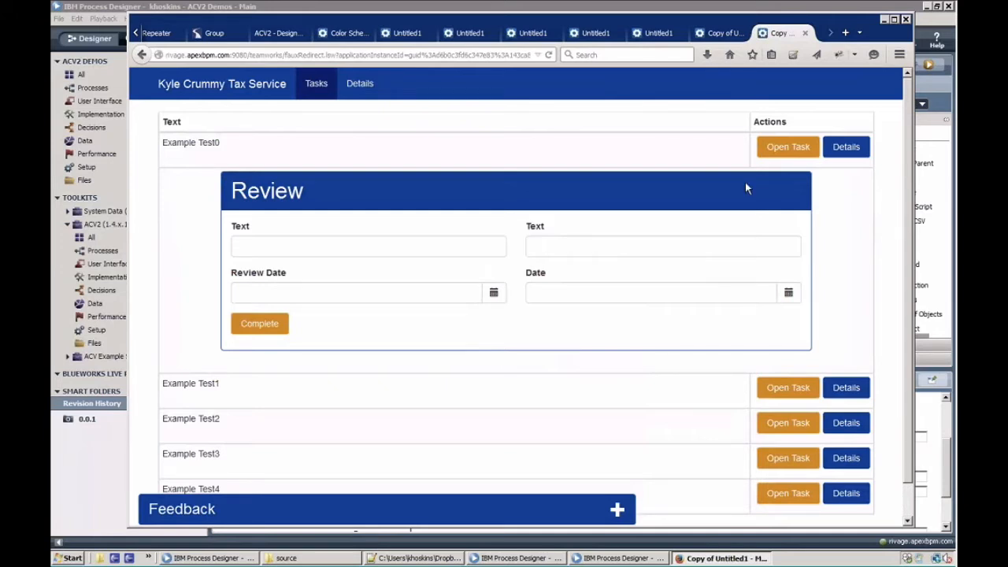
pyautogui.click(260, 324)
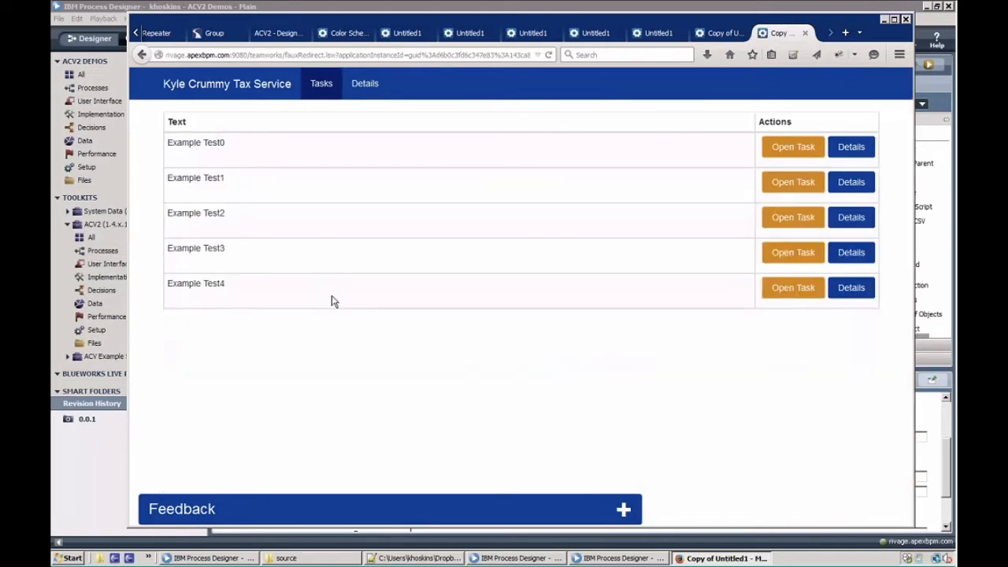
pyautogui.click(622, 510)
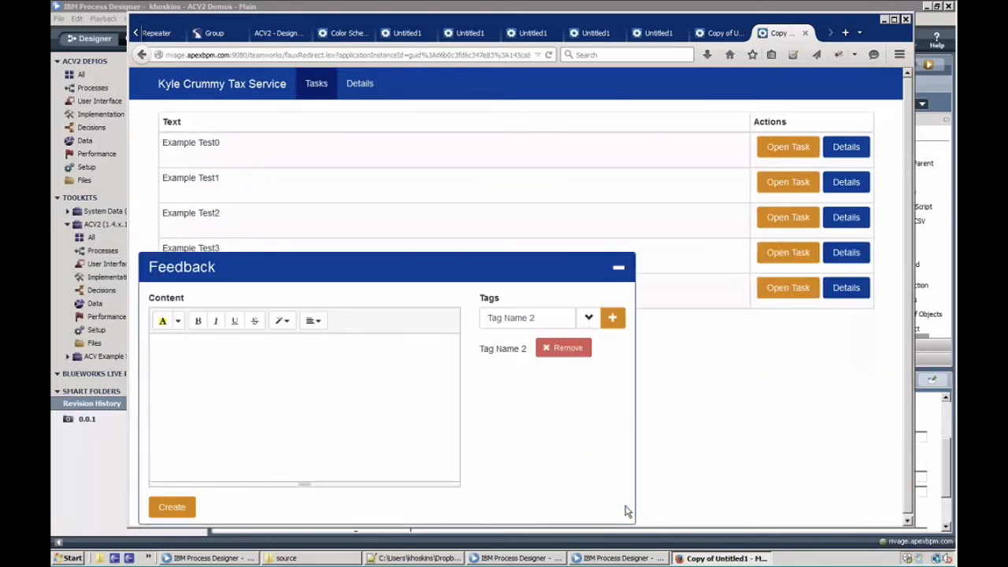